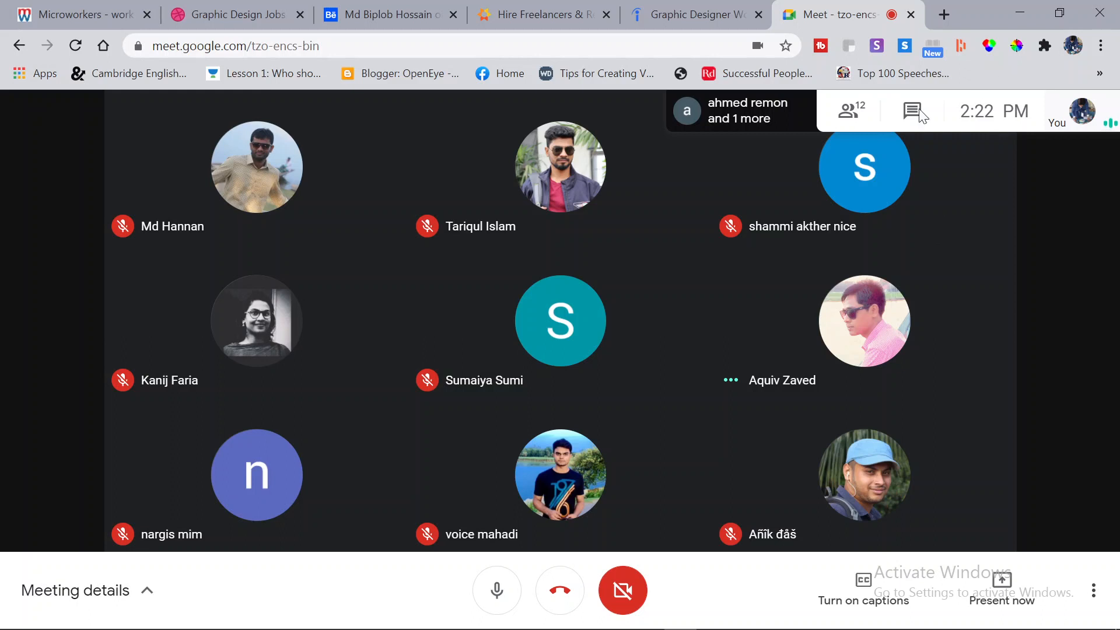
Present the entire screen to the Google Meet call and hide the screen-sharing notice
left_click(992, 588)
left_click(919, 443)
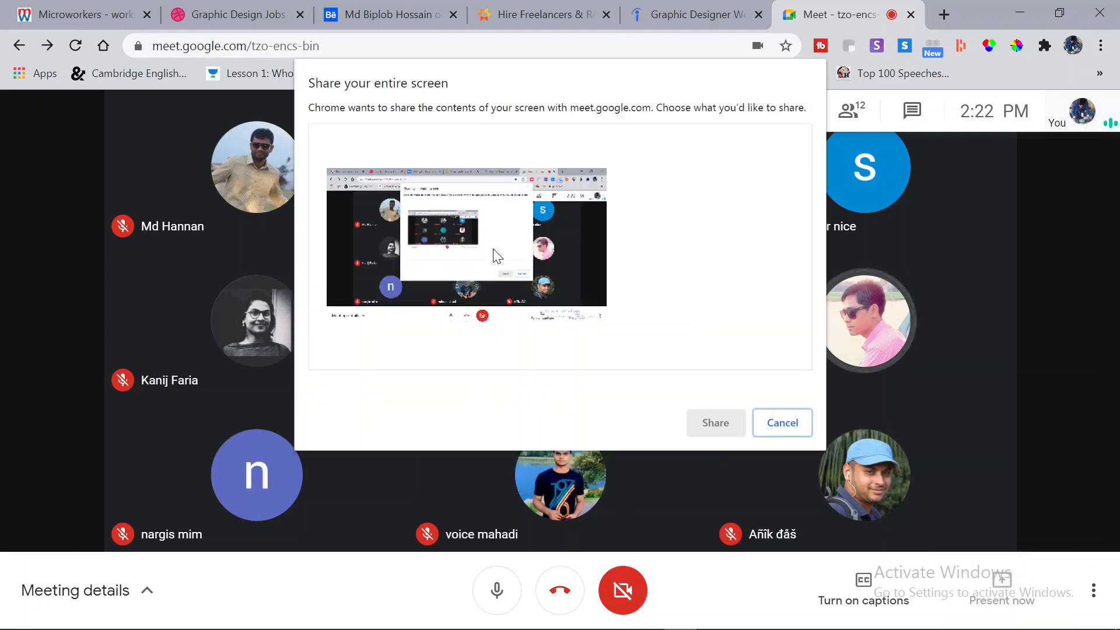
left_click(497, 257)
left_click(717, 418)
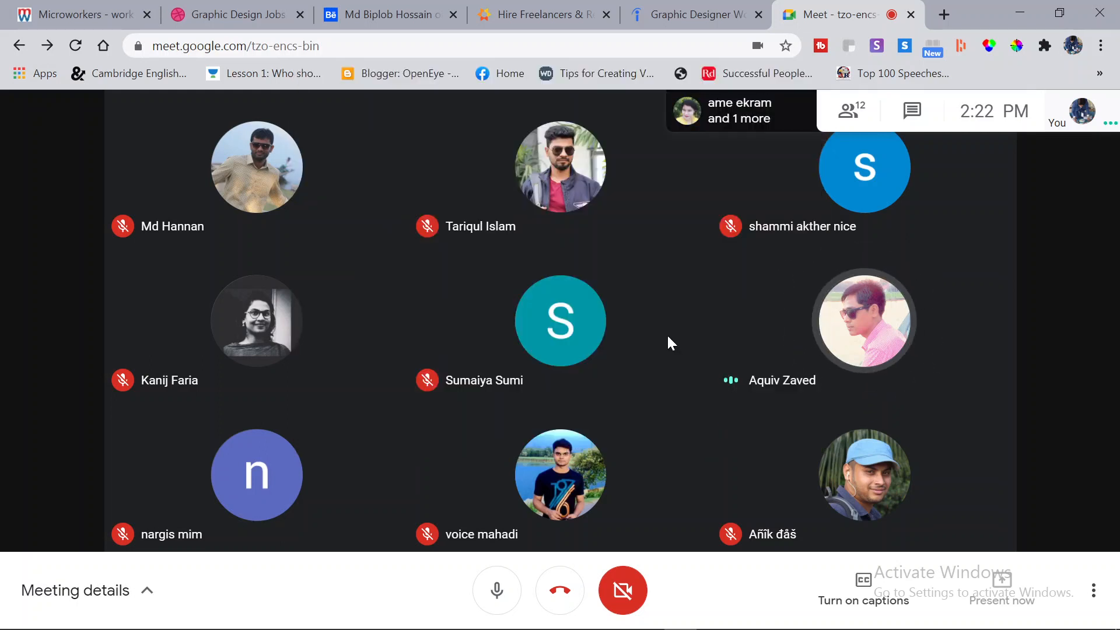
mouse_move(668, 337)
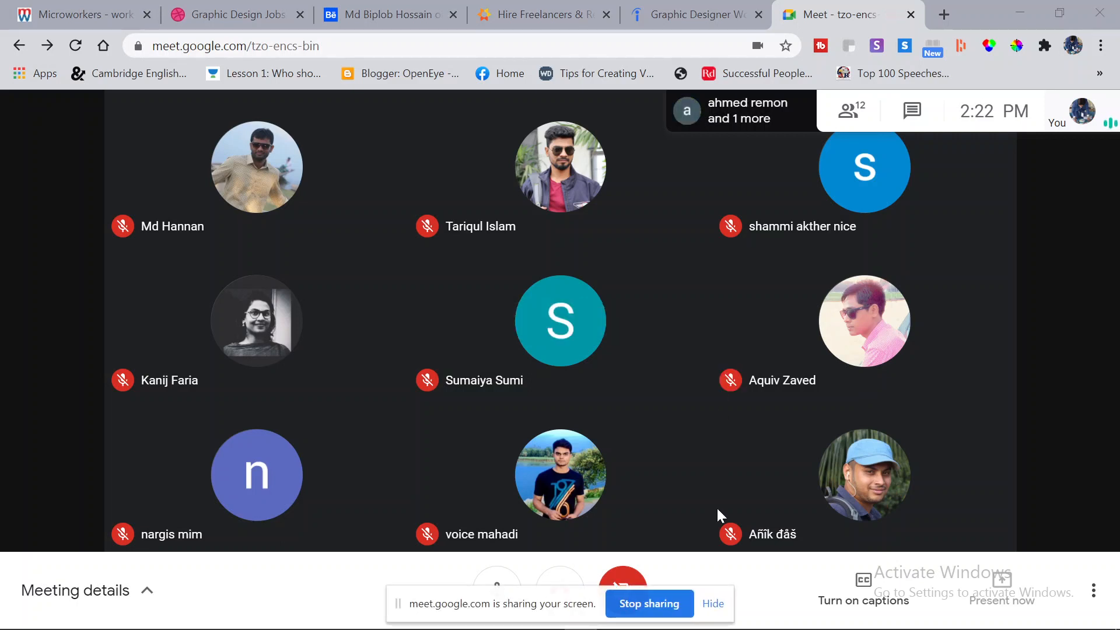
left_click(714, 604)
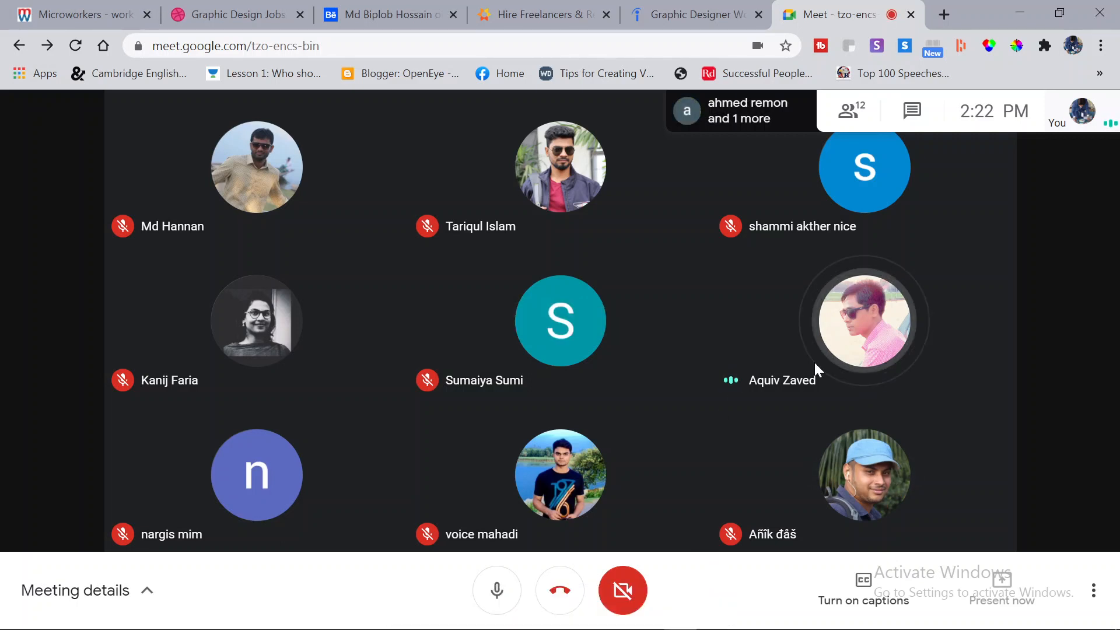
mouse_move(680, 617)
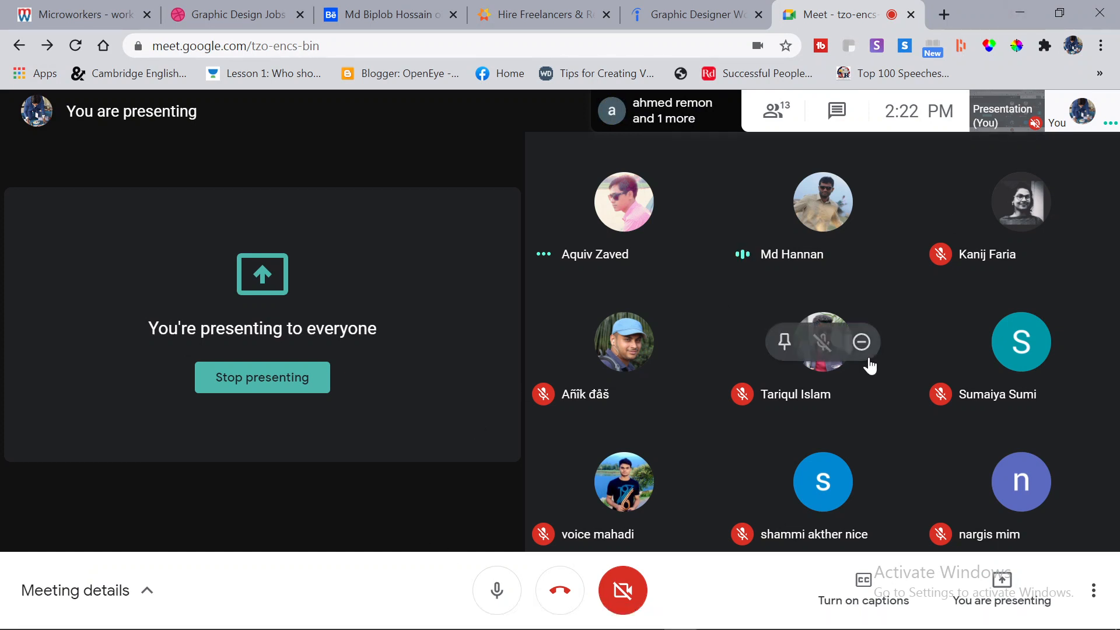
left_click(1020, 11)
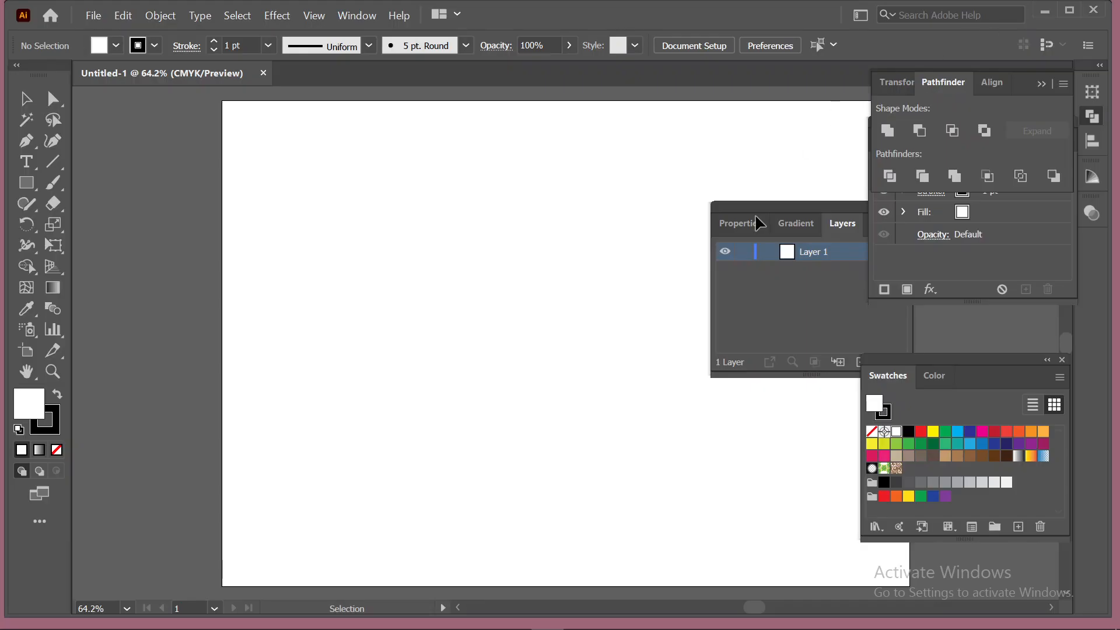
left_click(1049, 16)
left_click(687, 624)
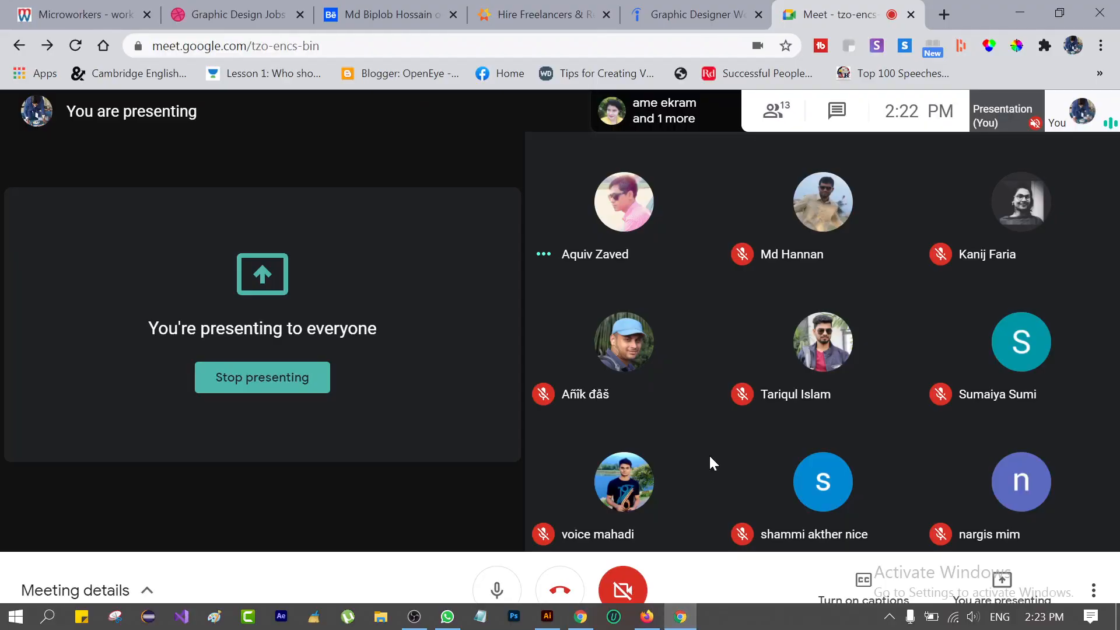
Search Google for "letterhead" in a new browser tab and switch to the image results
left_click(943, 15)
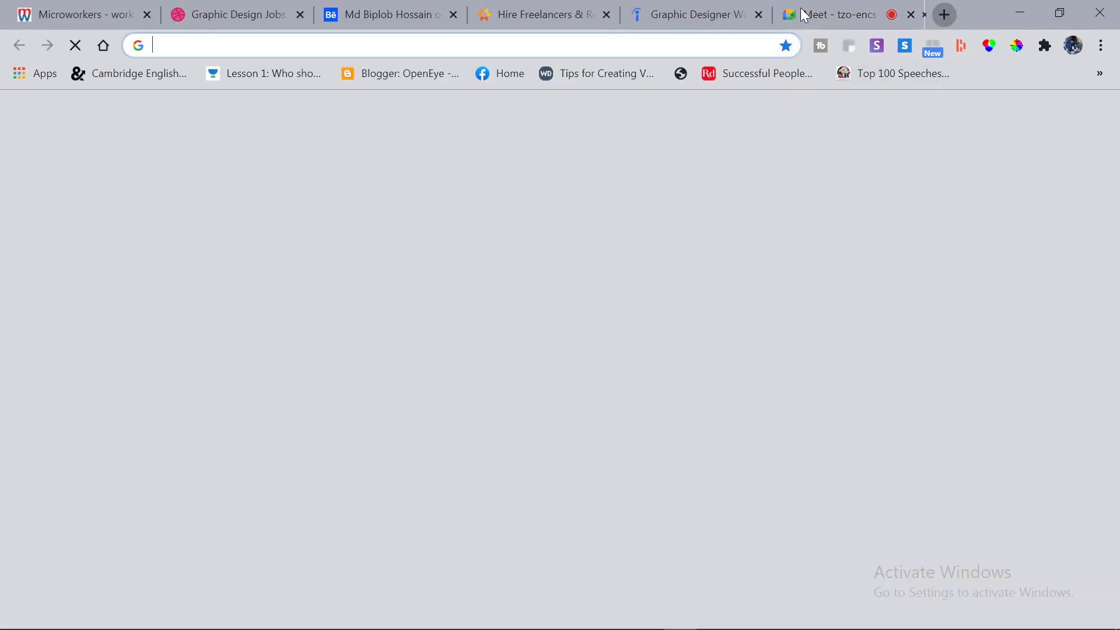
type("l")
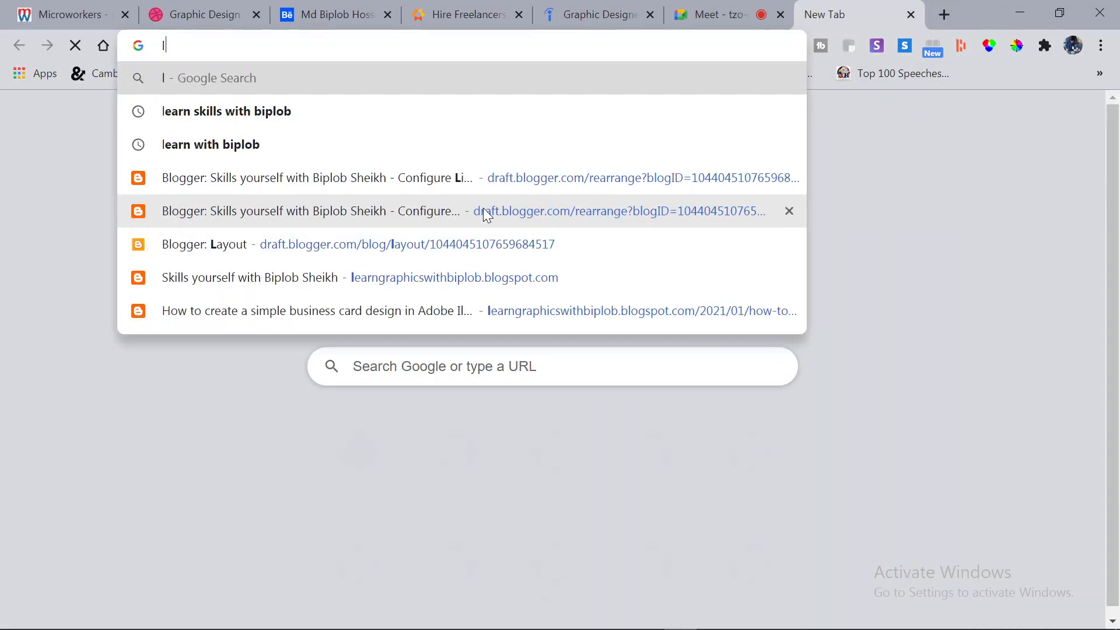
type("etterhead")
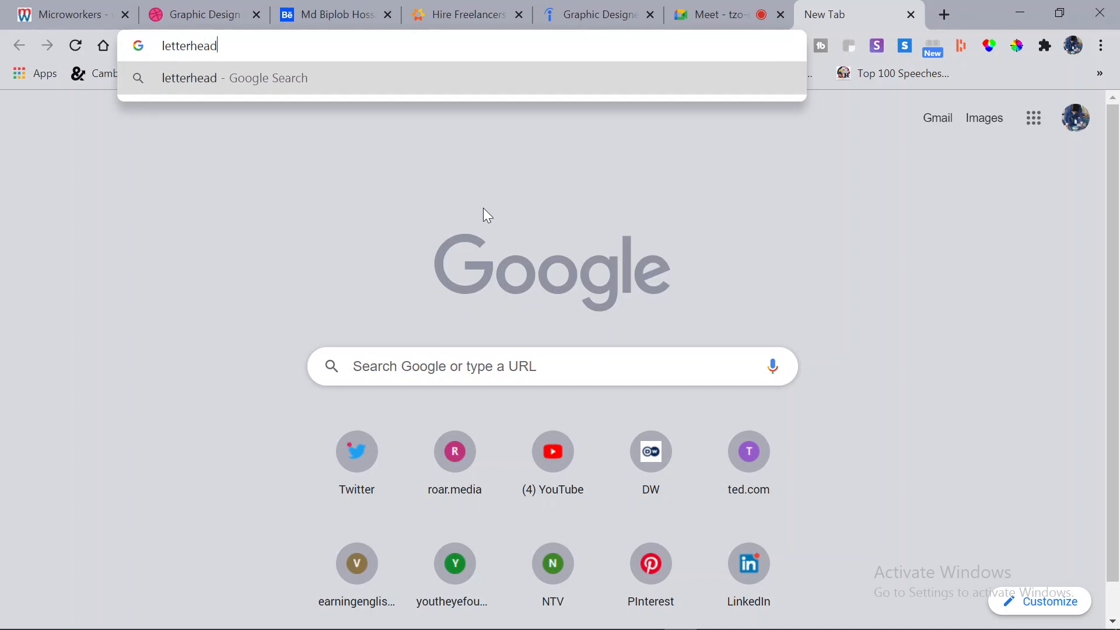
key("Return")
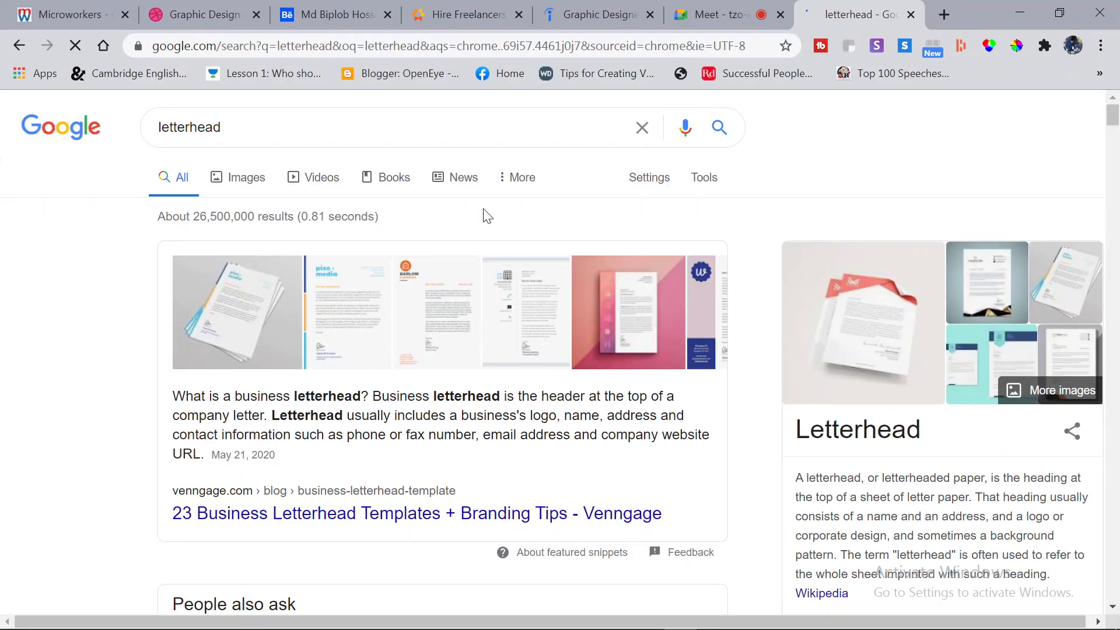
scroll(484, 214, "down", 6)
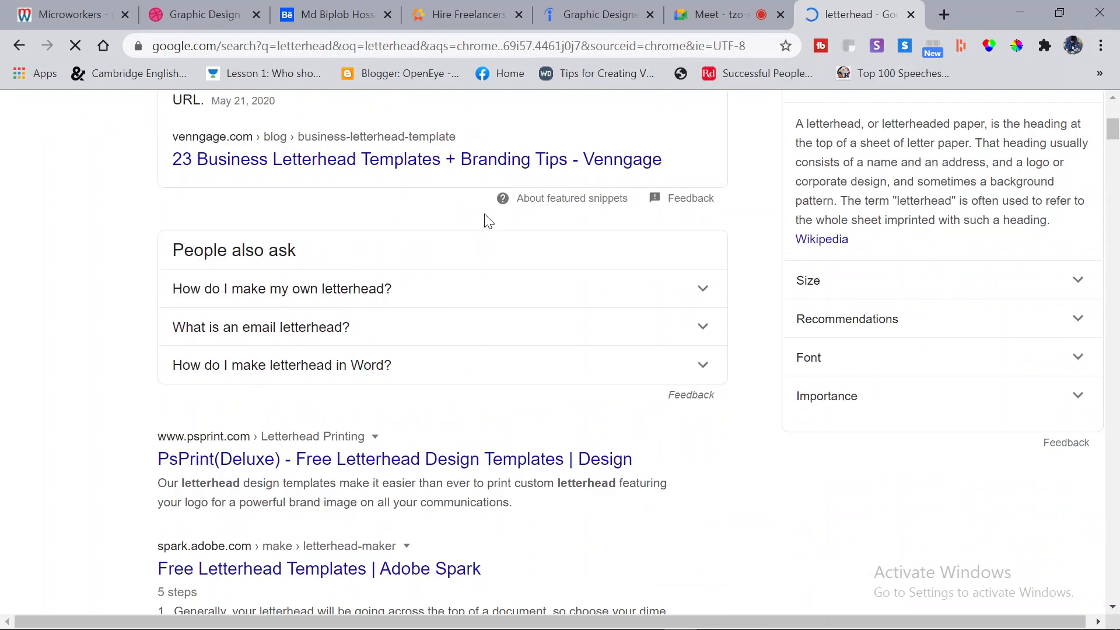
scroll(501, 217, "up", 6)
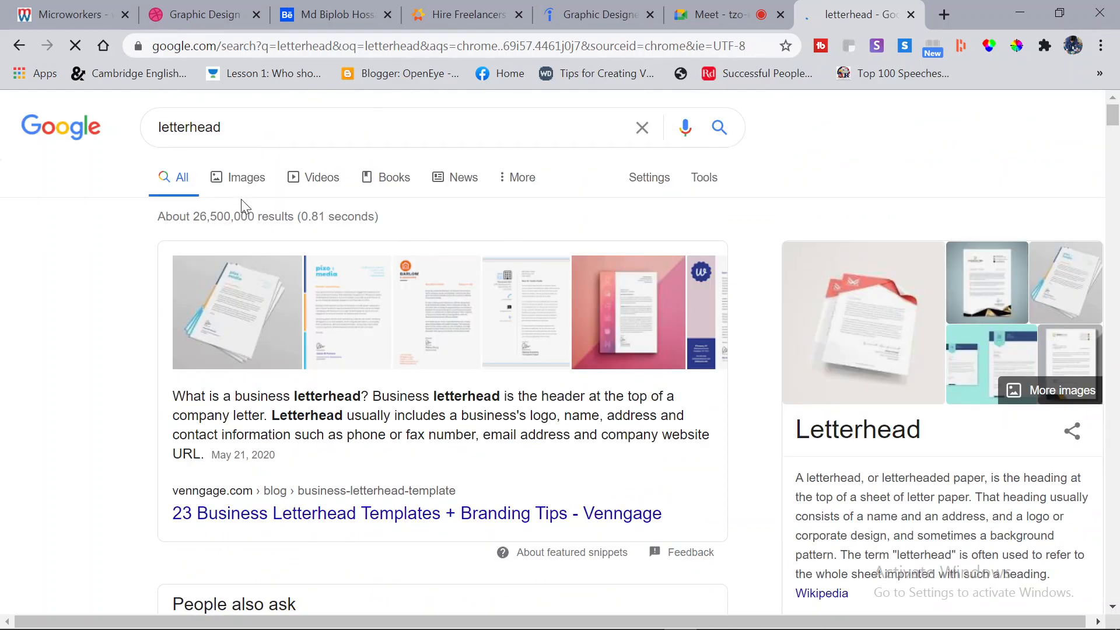
left_click(305, 350)
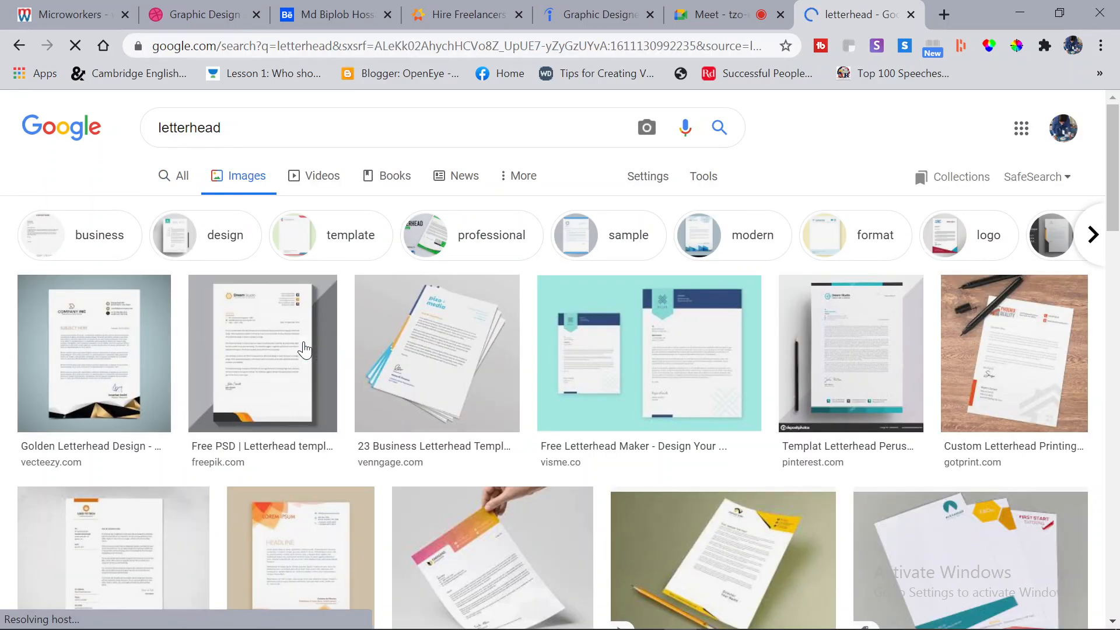
Browse through the letterhead image results to examine different layouts, headers and footers
mouse_move(305, 355)
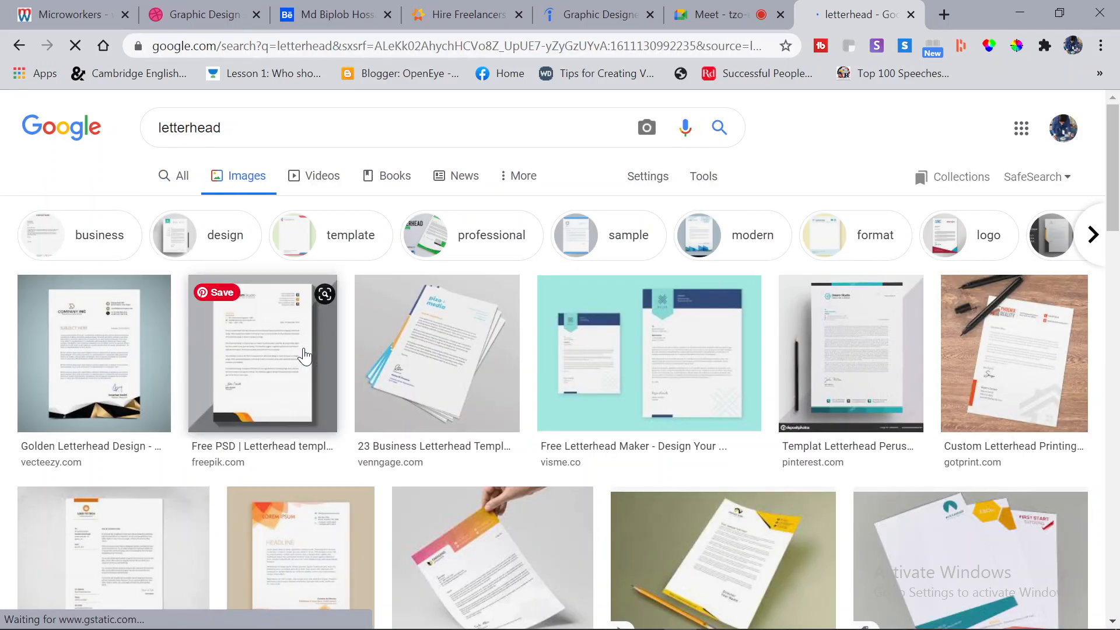
scroll(304, 355, "down", 4)
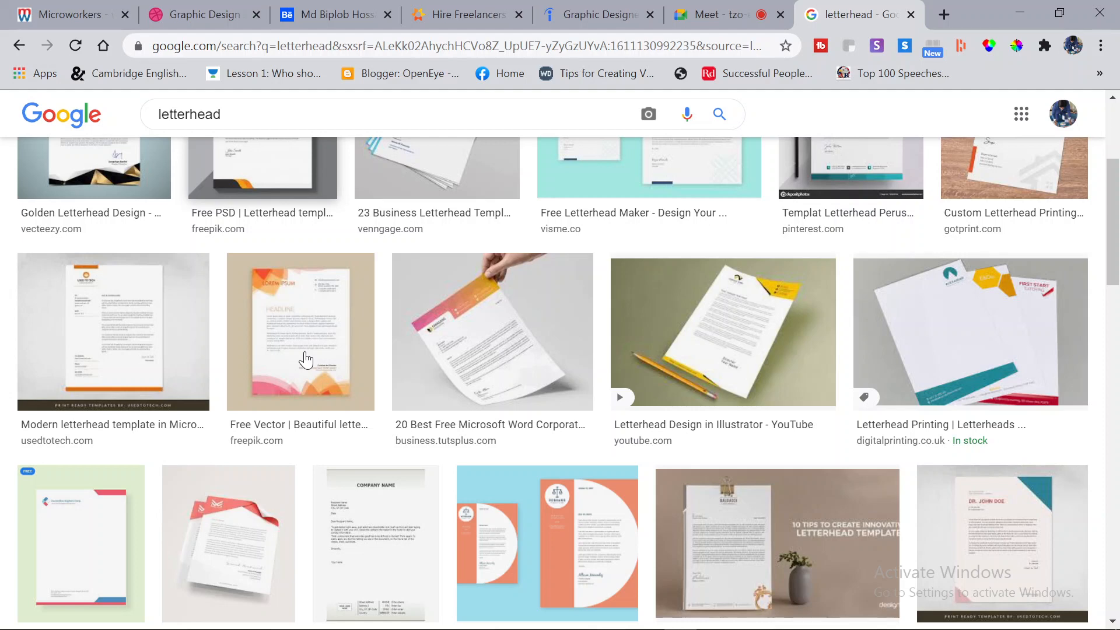
scroll(304, 359, "down", 4)
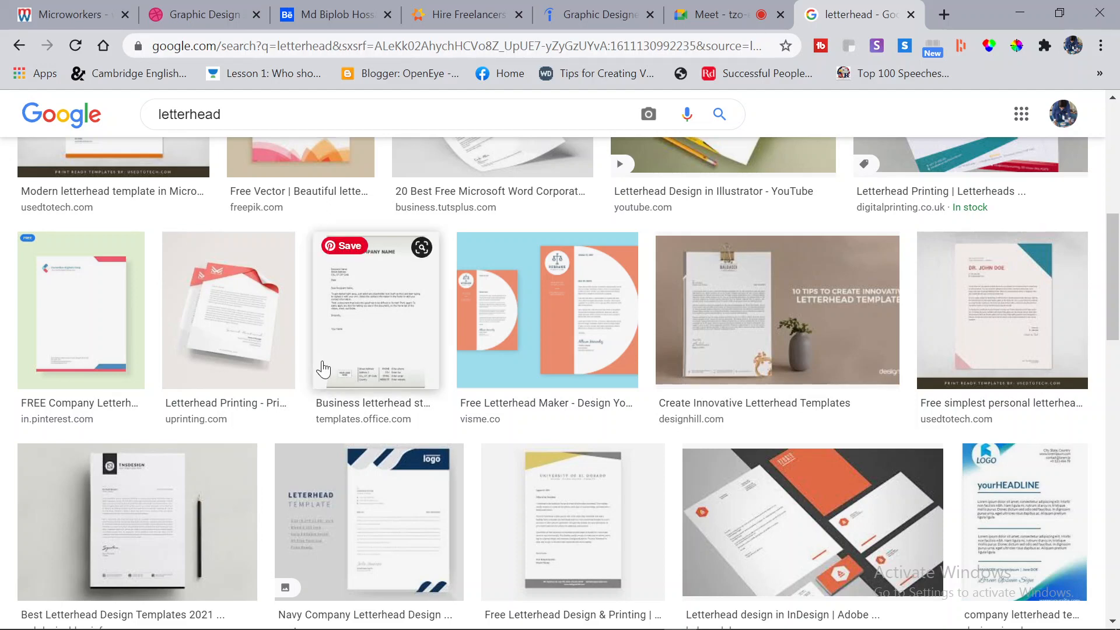
scroll(322, 368, "down", 10)
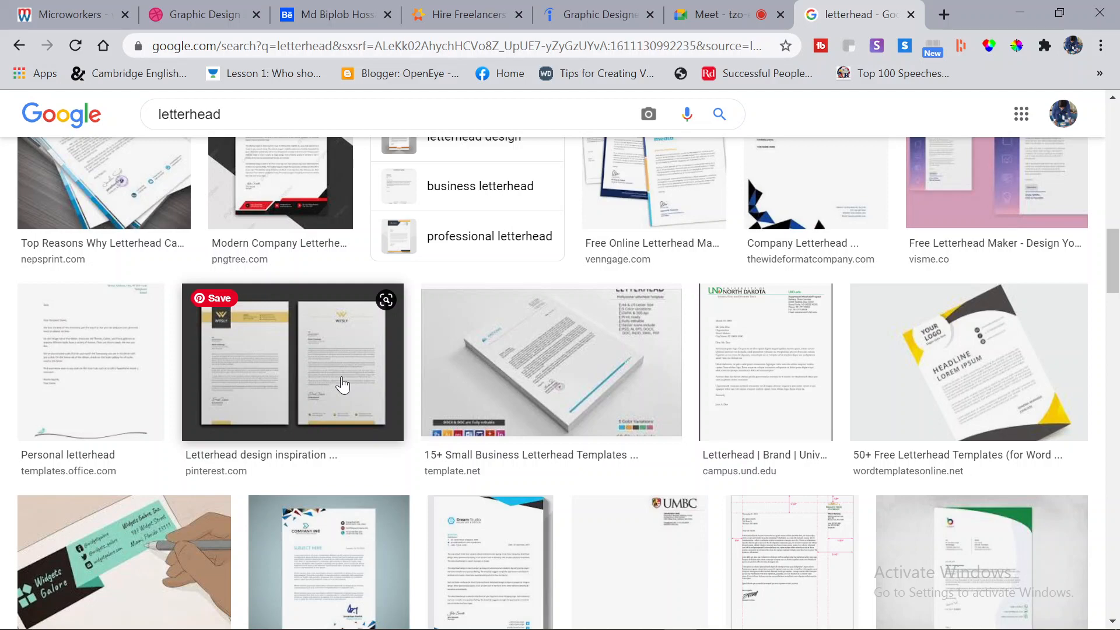
scroll(385, 414, "up", 2)
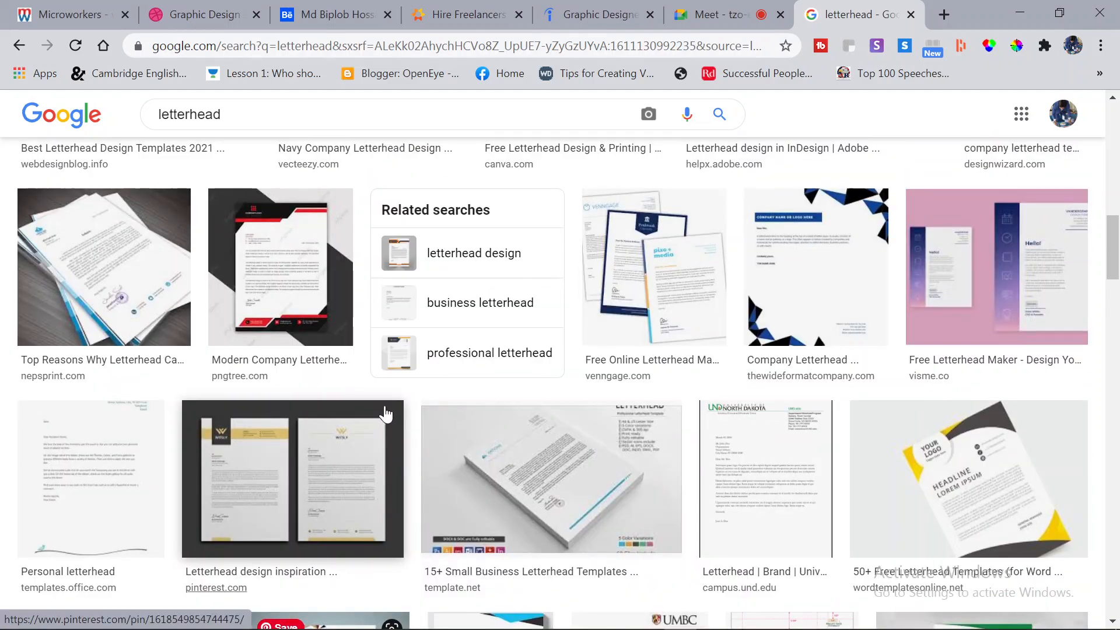
scroll(385, 414, "down", 20)
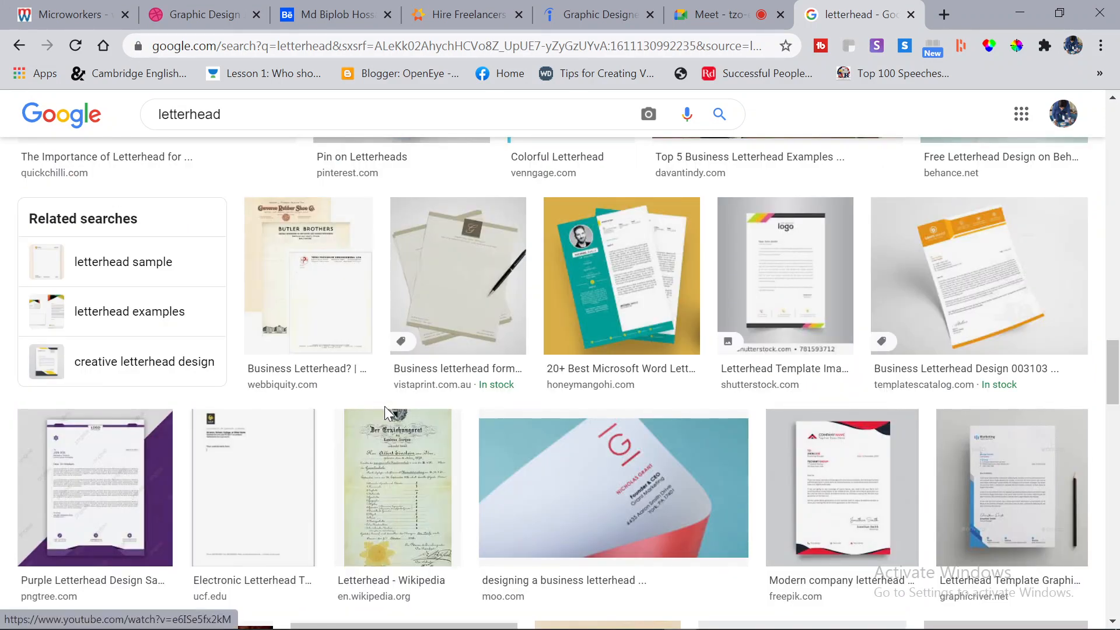
scroll(384, 406, "up", 6)
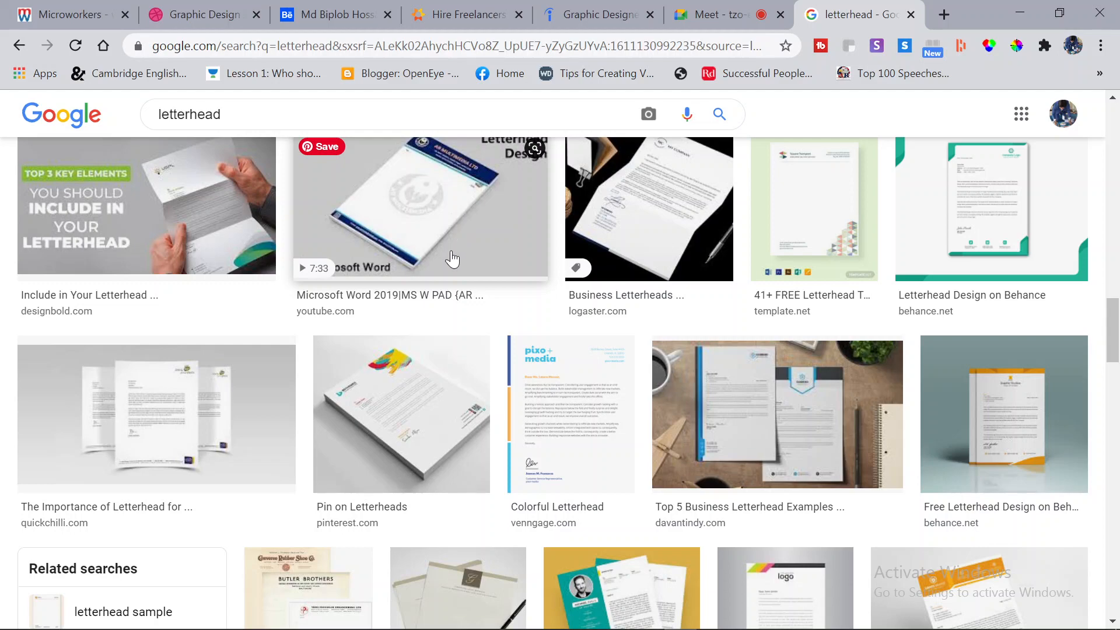
scroll(453, 259, "up", 6)
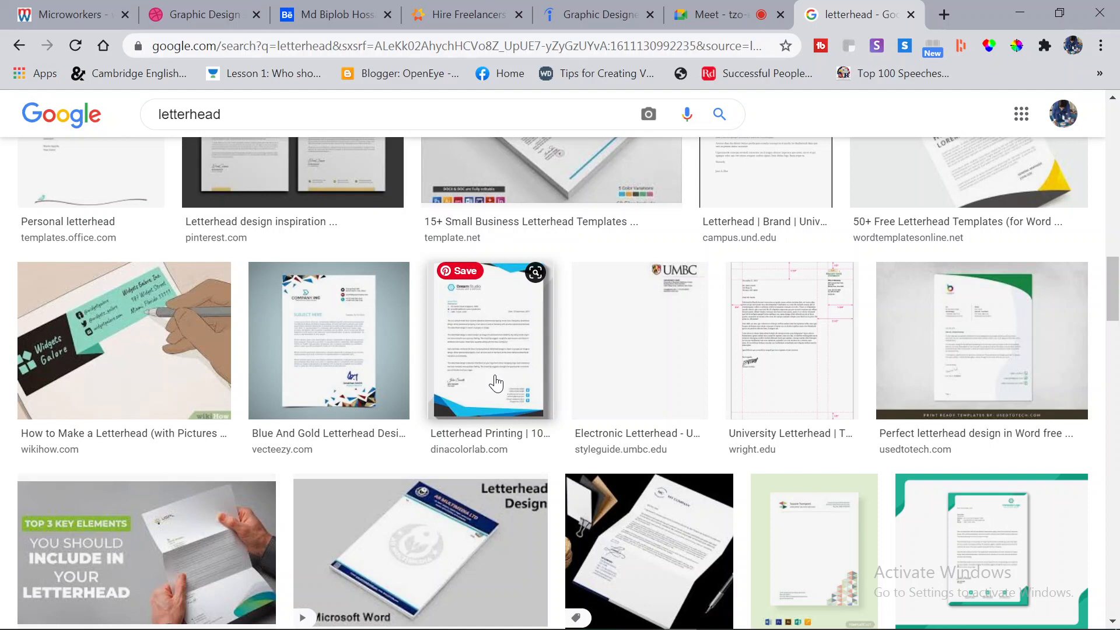
scroll(496, 383, "up", 4)
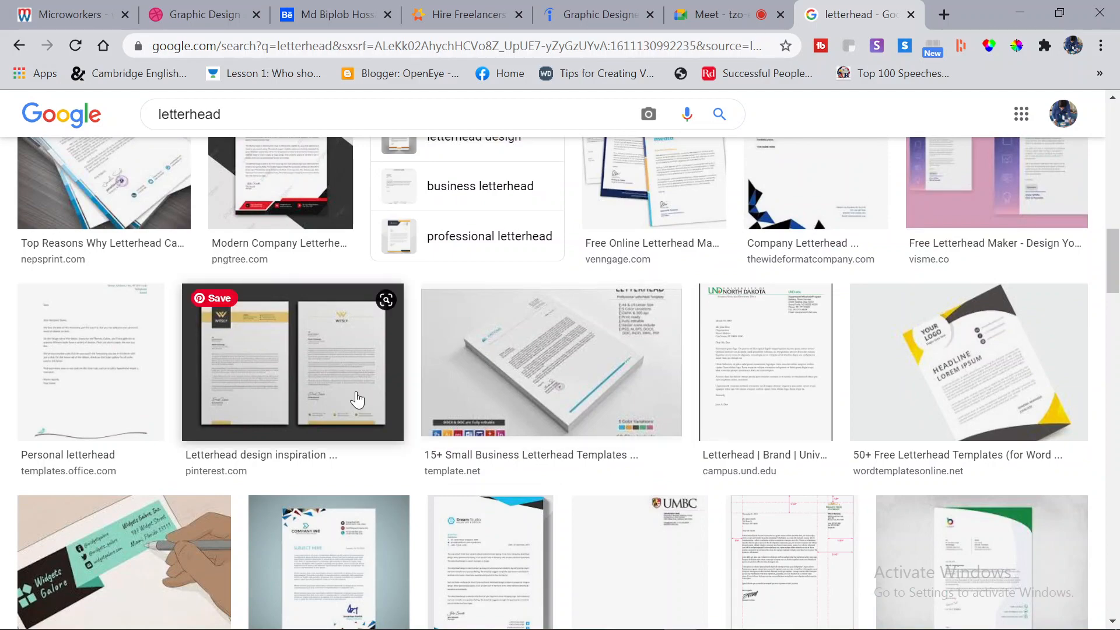
scroll(357, 399, "up", 5)
scroll(357, 400, "down", 5)
scroll(357, 399, "up", 4)
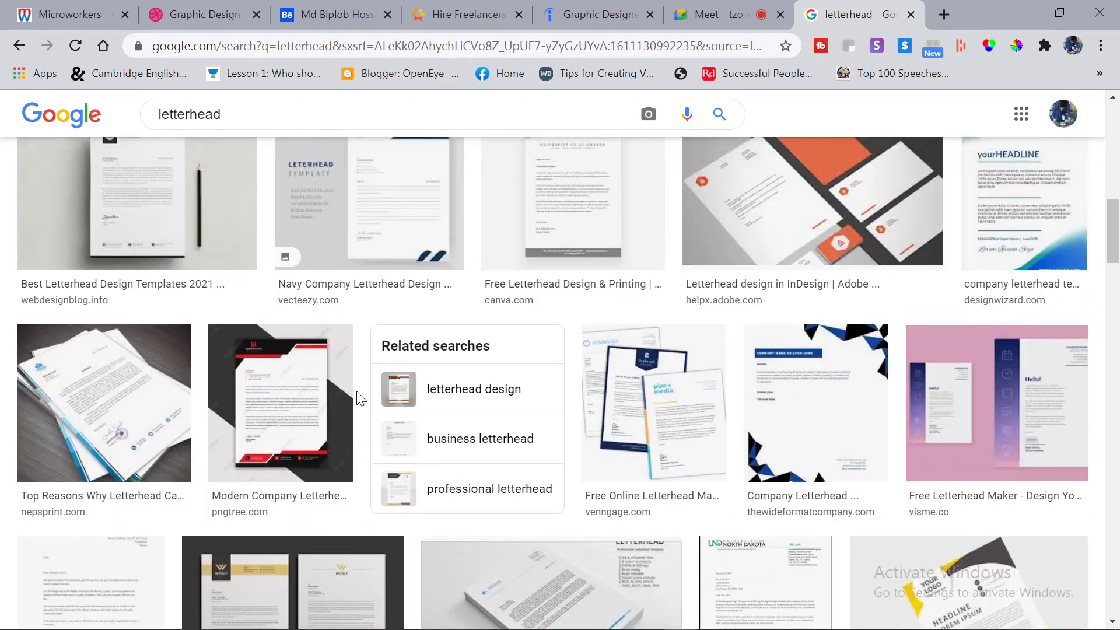
scroll(357, 394, "up", 11)
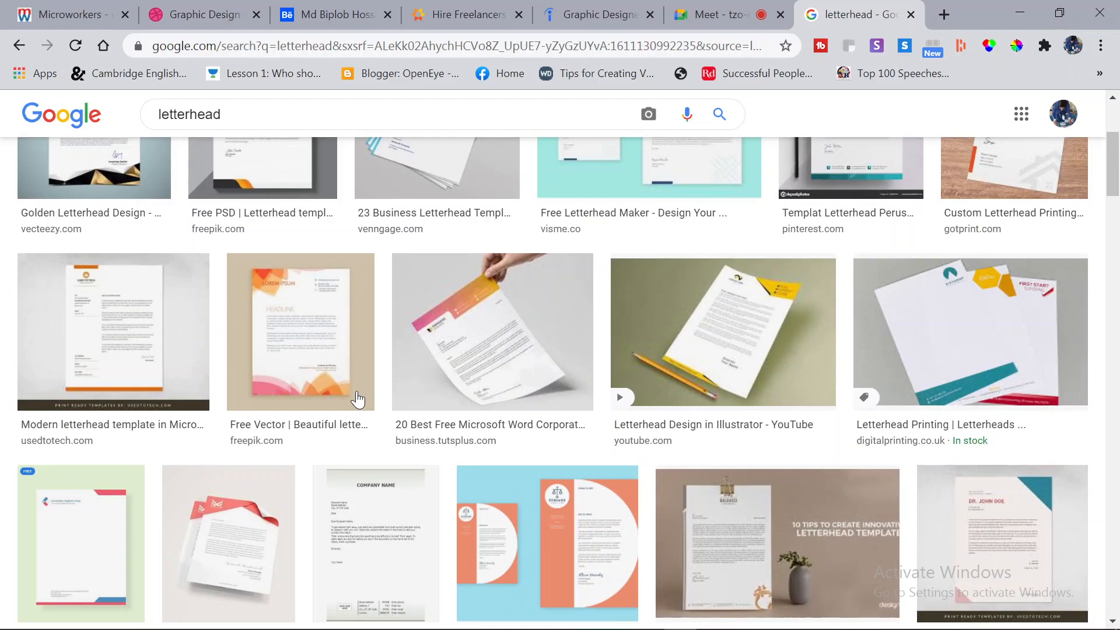
scroll(357, 400, "up", 4)
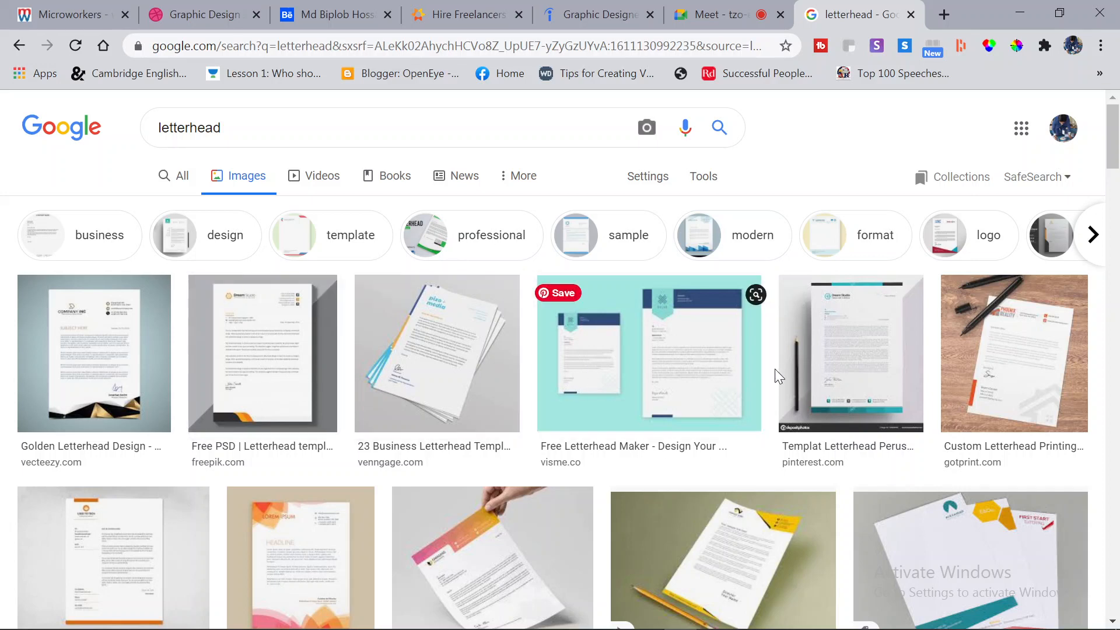
Preview the Pinterest "Templat Letterhead Perusahaan Modern" image and examine its layout and related images
left_click(828, 347)
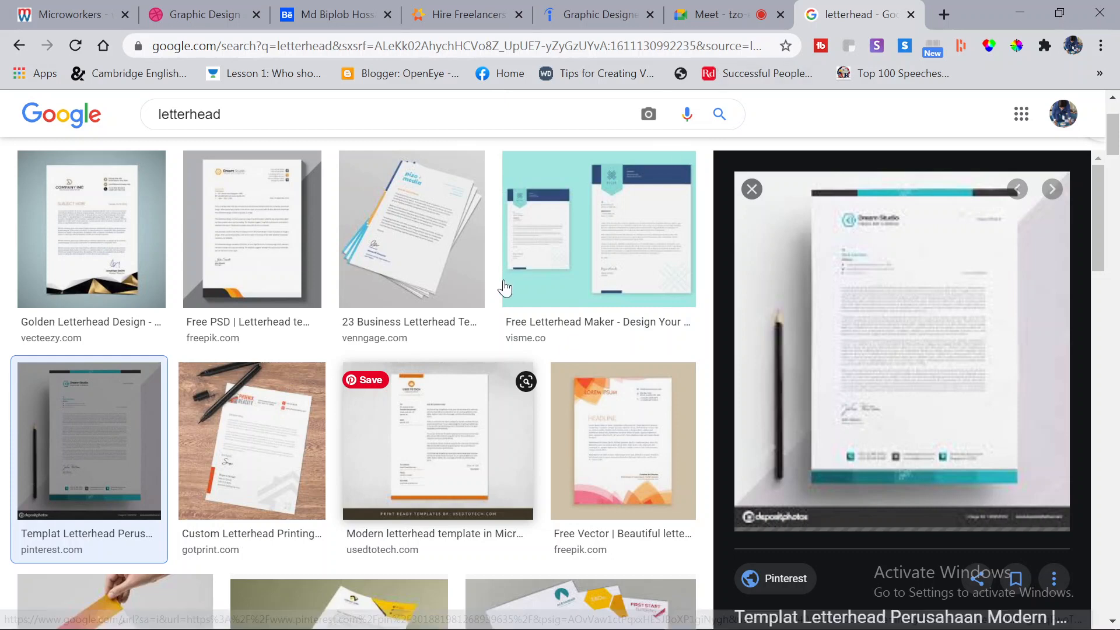
scroll(505, 292, "up", 3)
scroll(510, 326, "down", 7)
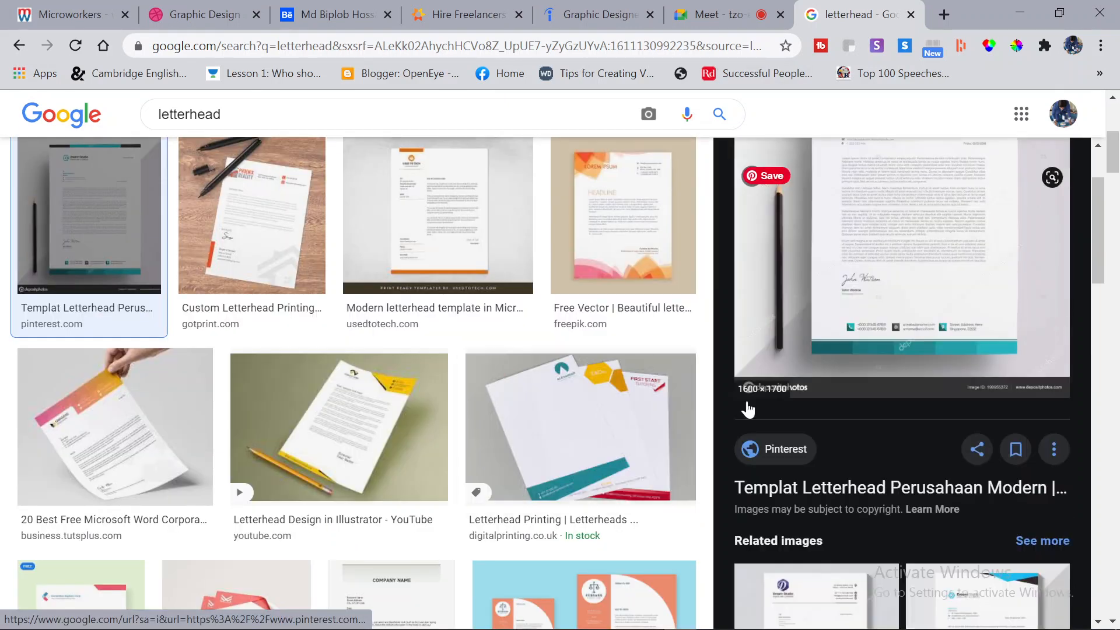
scroll(782, 400, "down", 6)
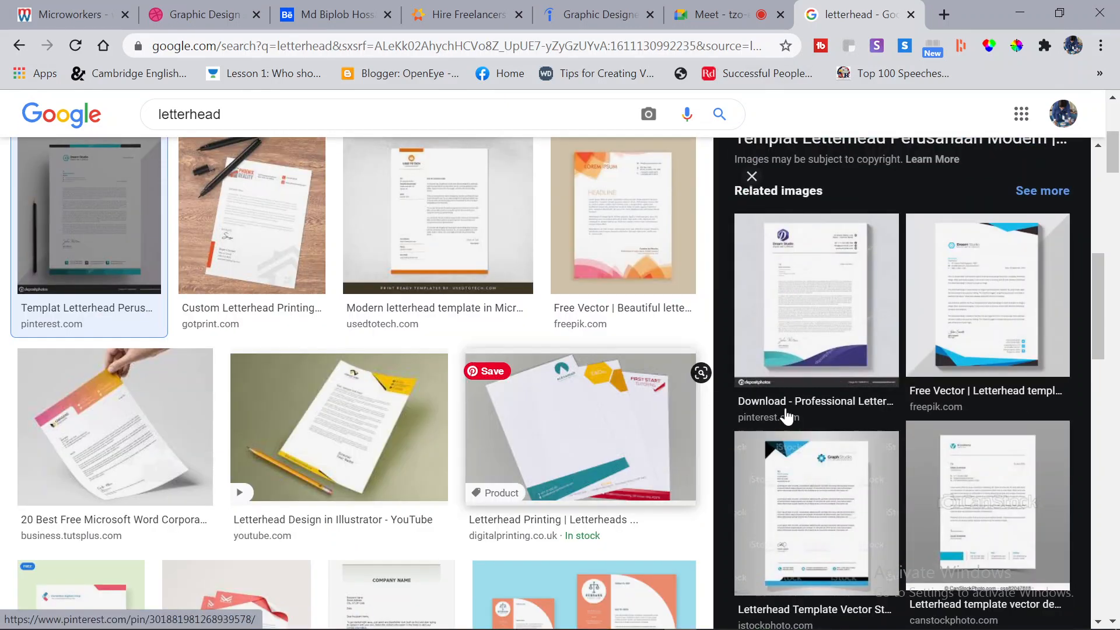
scroll(852, 425, "up", 8)
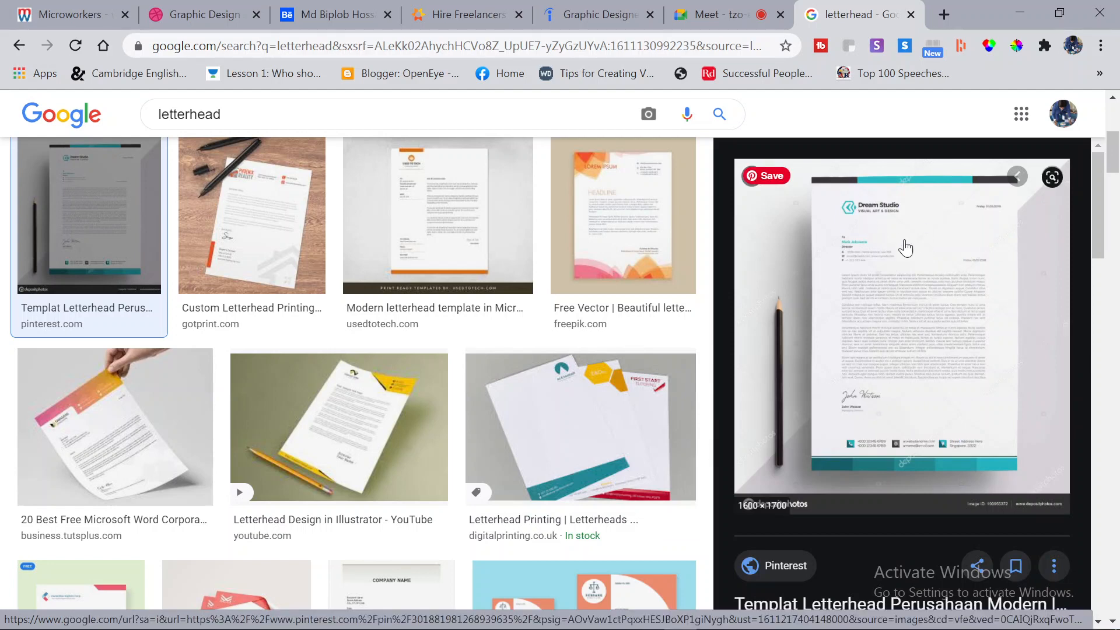
Preview Canva's "Free Letterhead Design & Printing" image and browse further letterhead examples beyond it
scroll(508, 462, "down", 7)
scroll(507, 462, "down", 4)
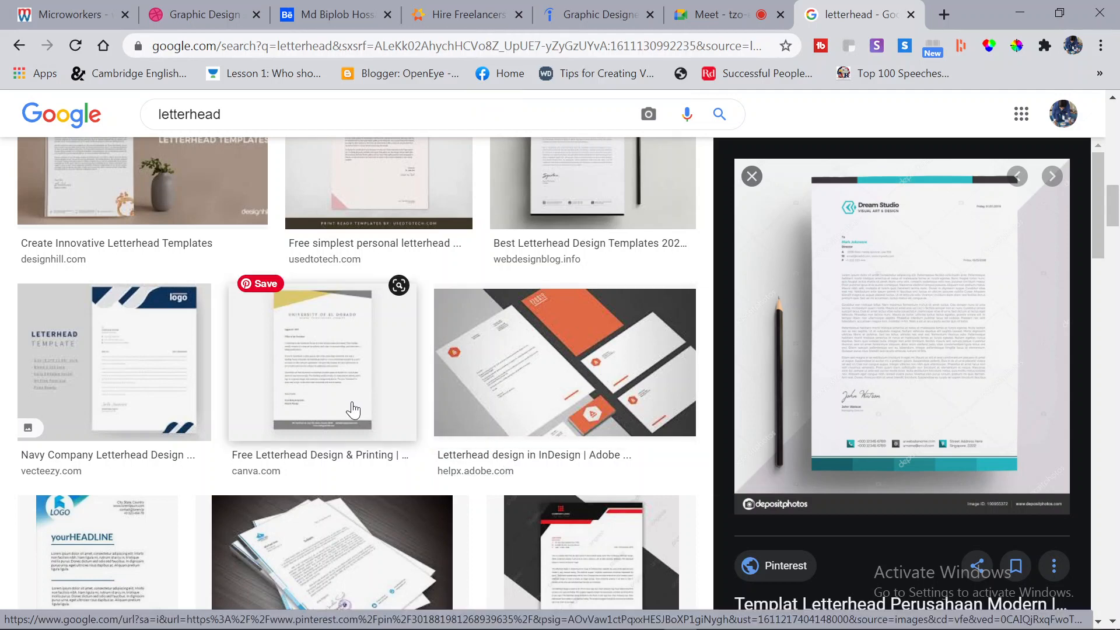
left_click(356, 435)
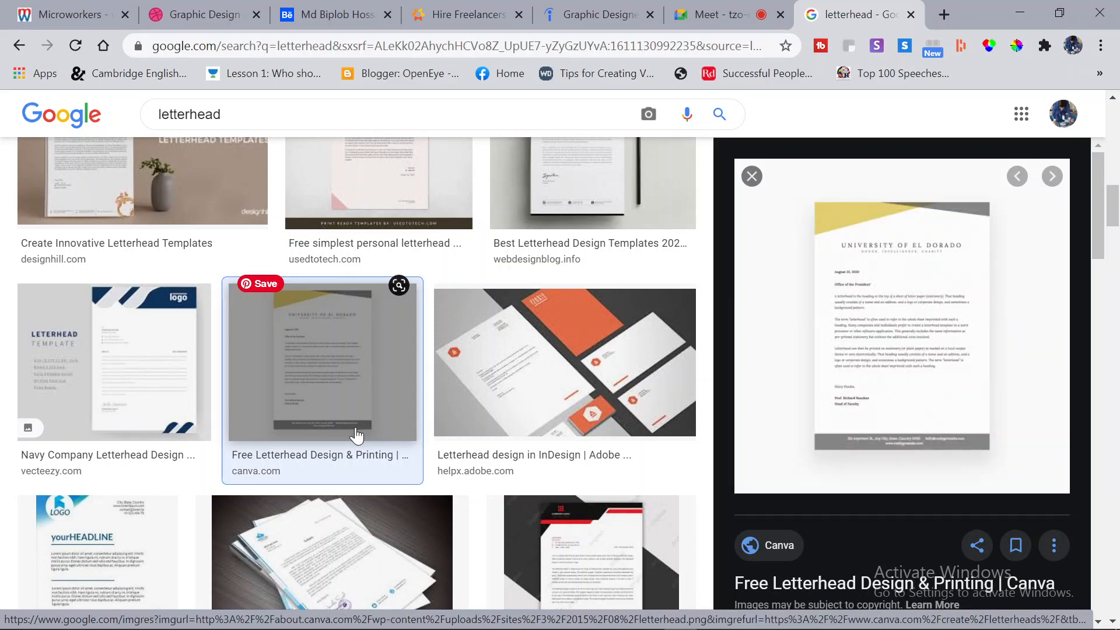
scroll(356, 435, "down", 10)
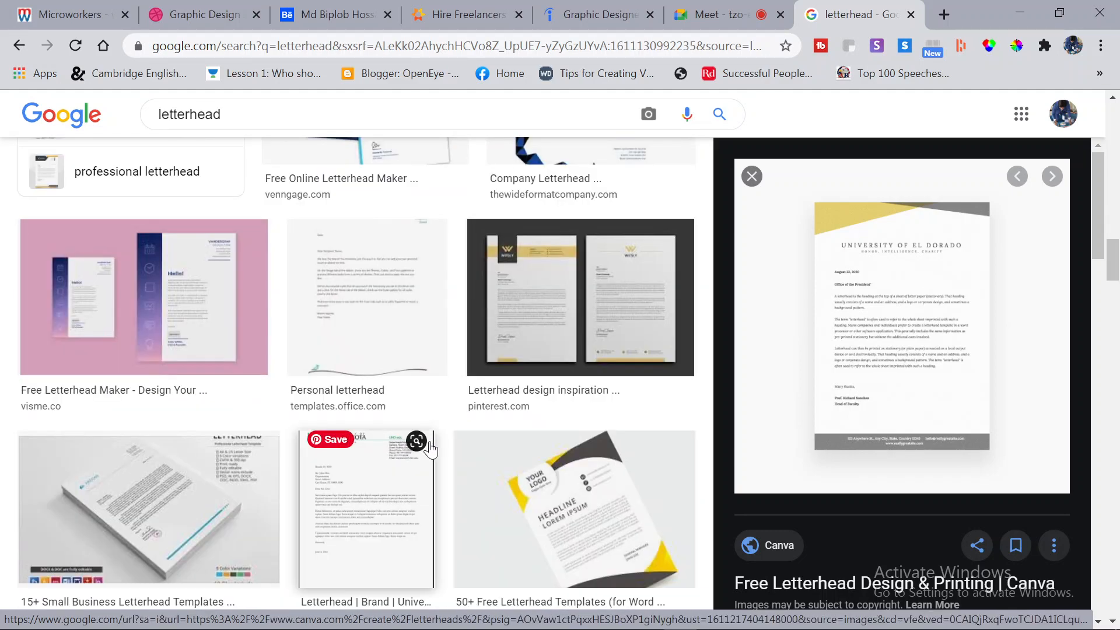
scroll(409, 449, "down", 15)
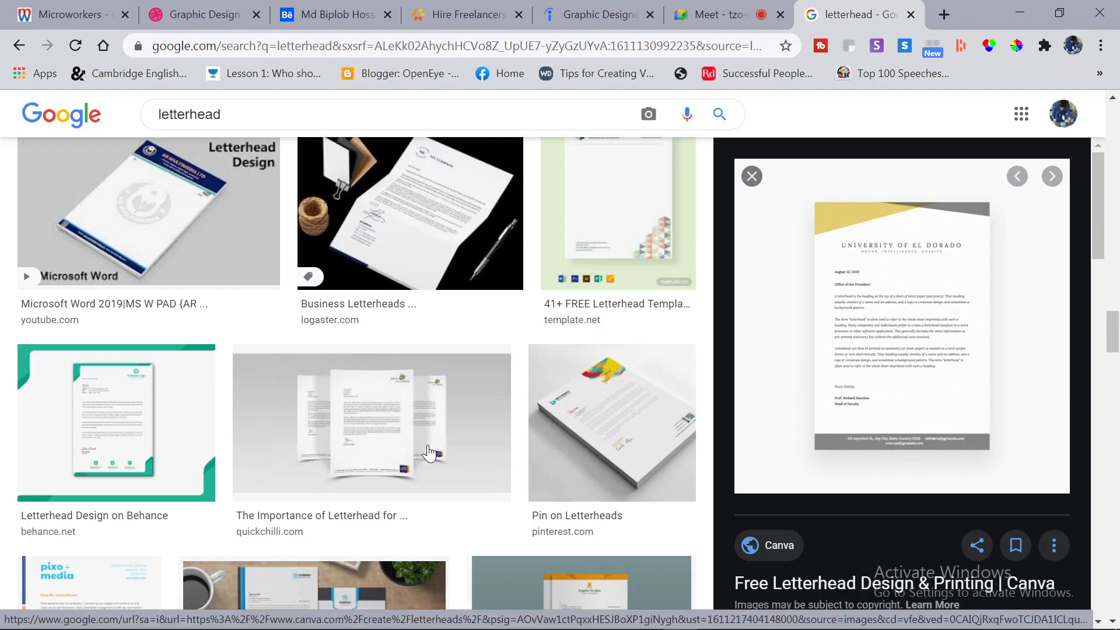
scroll(429, 452, "down", 6)
scroll(417, 544, "down", 4)
scroll(417, 544, "down", 7)
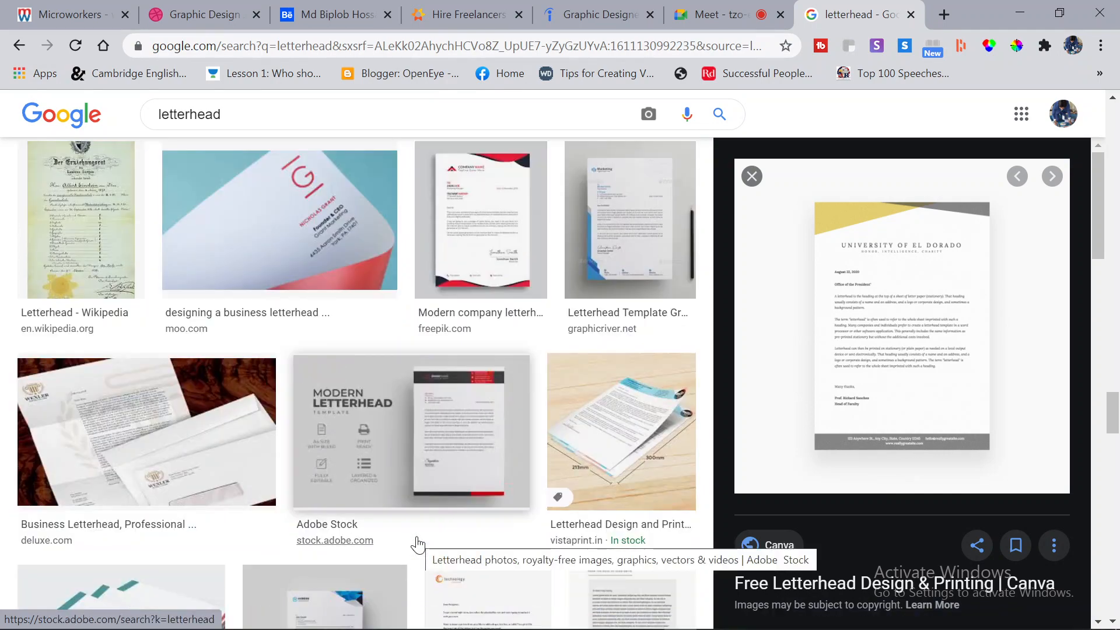
Preview GraphicRiver's "Marketing" letterhead template and Adobe Stock's "Modern Letterhead Template" to examine their layouts
left_click(603, 229)
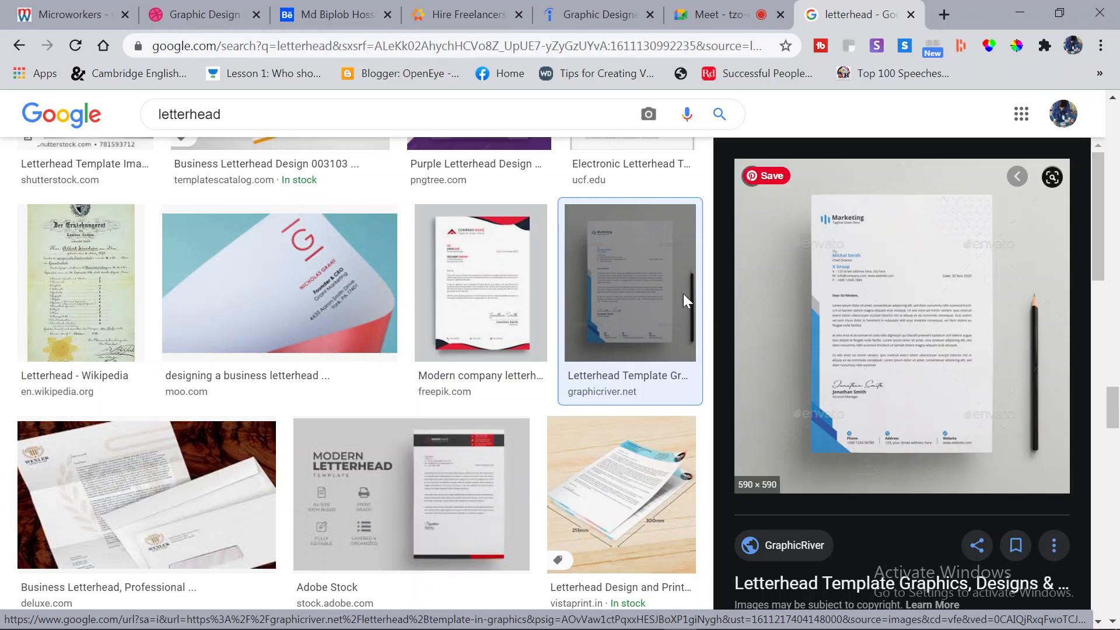
scroll(519, 461, "down", 6)
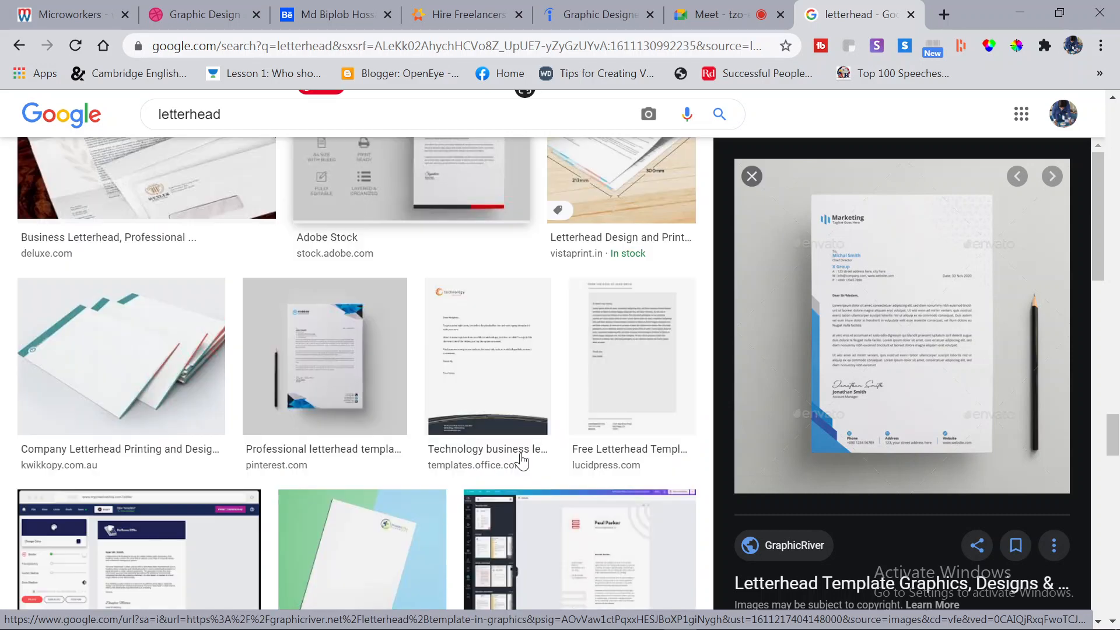
left_click(424, 210)
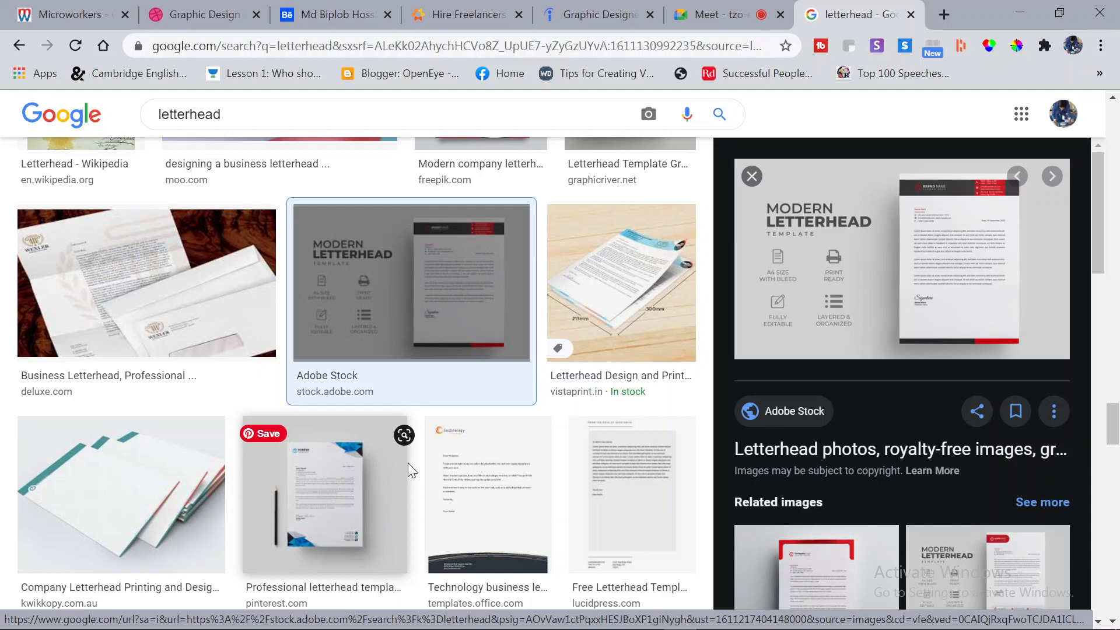
Preview IndiaMART's blue "Letterhead Printing Service" design and Alamy's green "Simple Professional Letterhead" template farther down the results
scroll(408, 463, "down", 12)
scroll(408, 463, "down", 12)
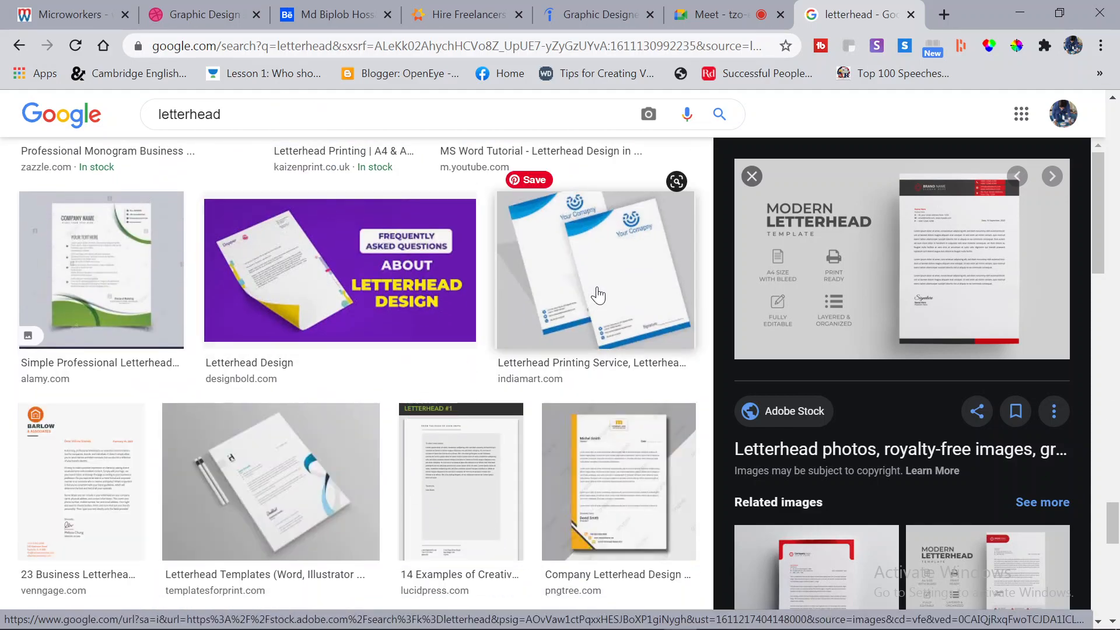
left_click(598, 296)
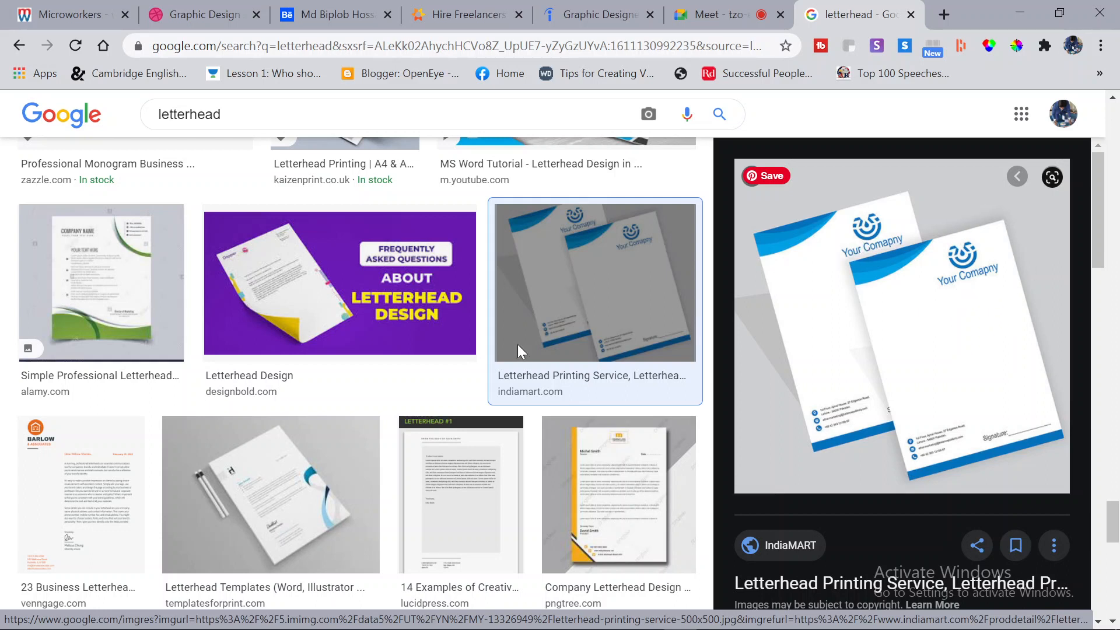
left_click(111, 299)
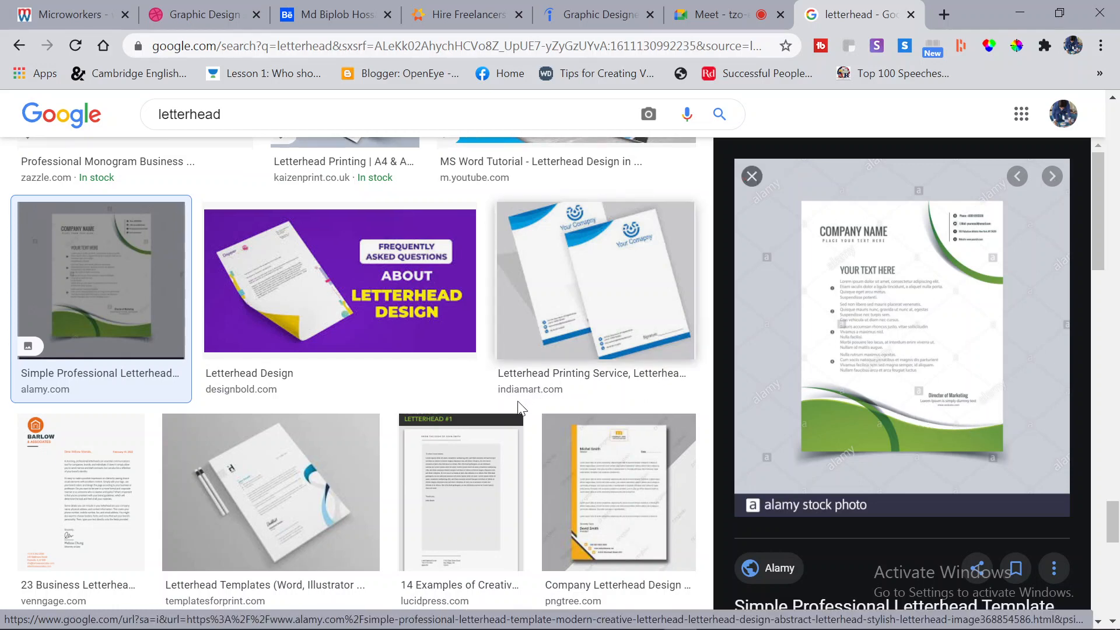
Browse further letterhead results and preview the "Cheap letterhead printing UK Delivery" image from scribescolourprint.co.uk
scroll(521, 411, "down", 8)
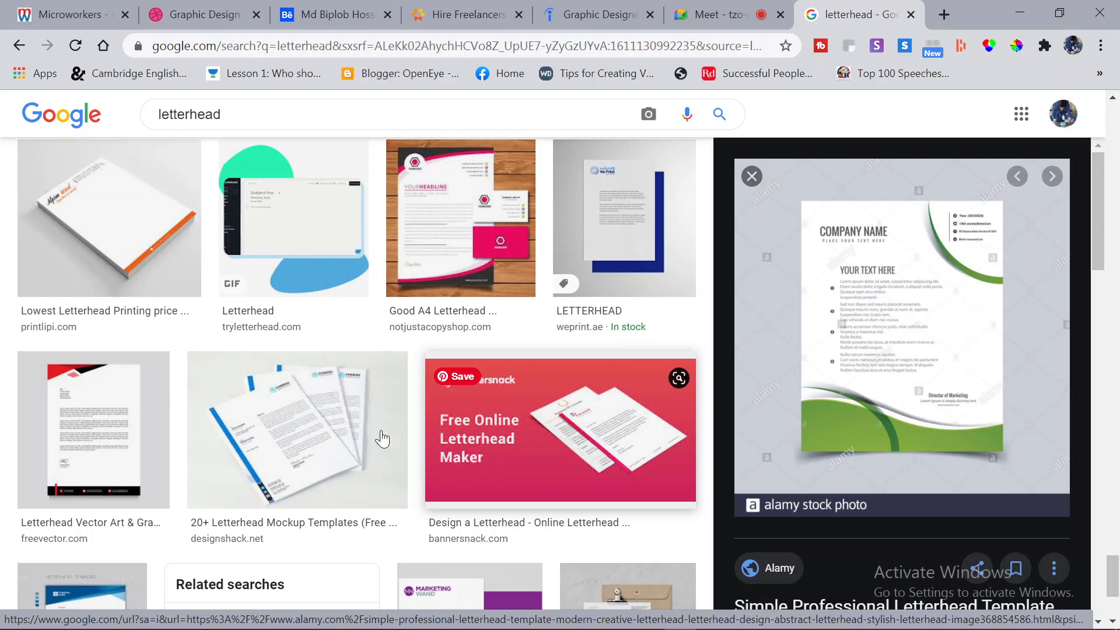
scroll(382, 439, "down", 4)
scroll(323, 443, "down", 15)
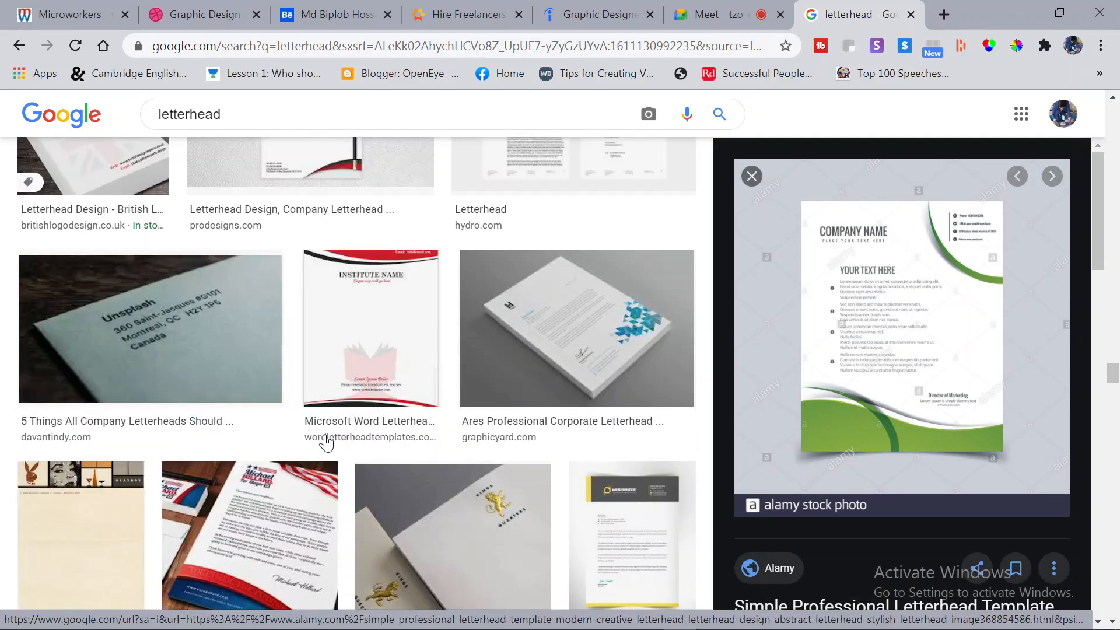
scroll(325, 444, "down", 14)
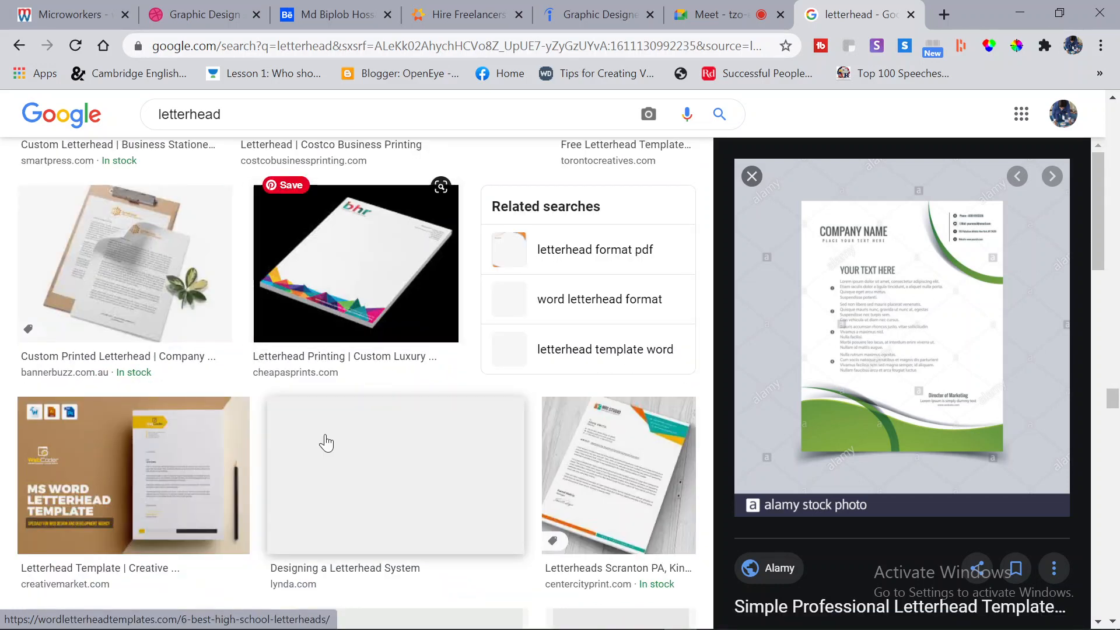
scroll(216, 470, "down", 8)
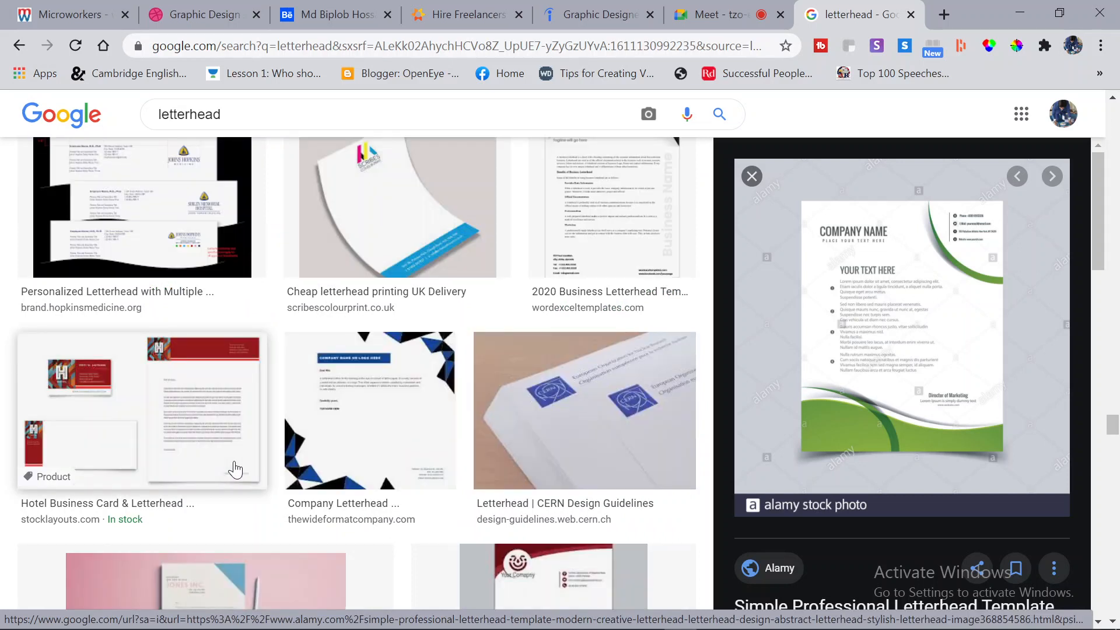
left_click(389, 215)
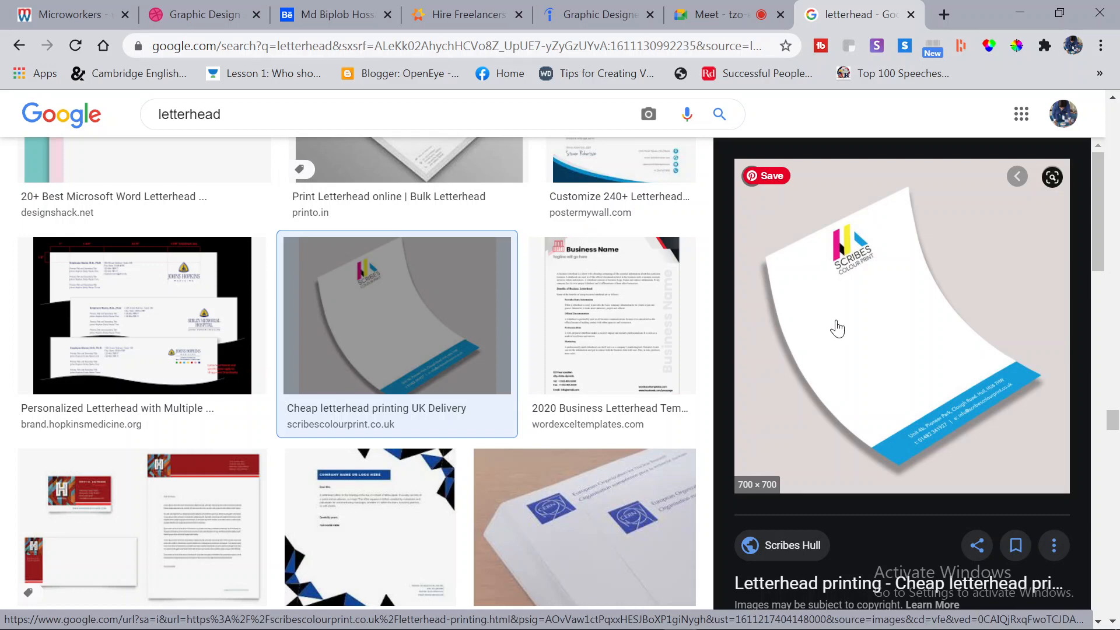
Dismiss the incoming WhatsApp notification and preview VectorStock's orange and black "Letterhead design template" farther down the results
scroll(875, 358, "down", 1)
scroll(879, 358, "down", 1)
scroll(878, 359, "up", 2)
scroll(652, 417, "down", 10)
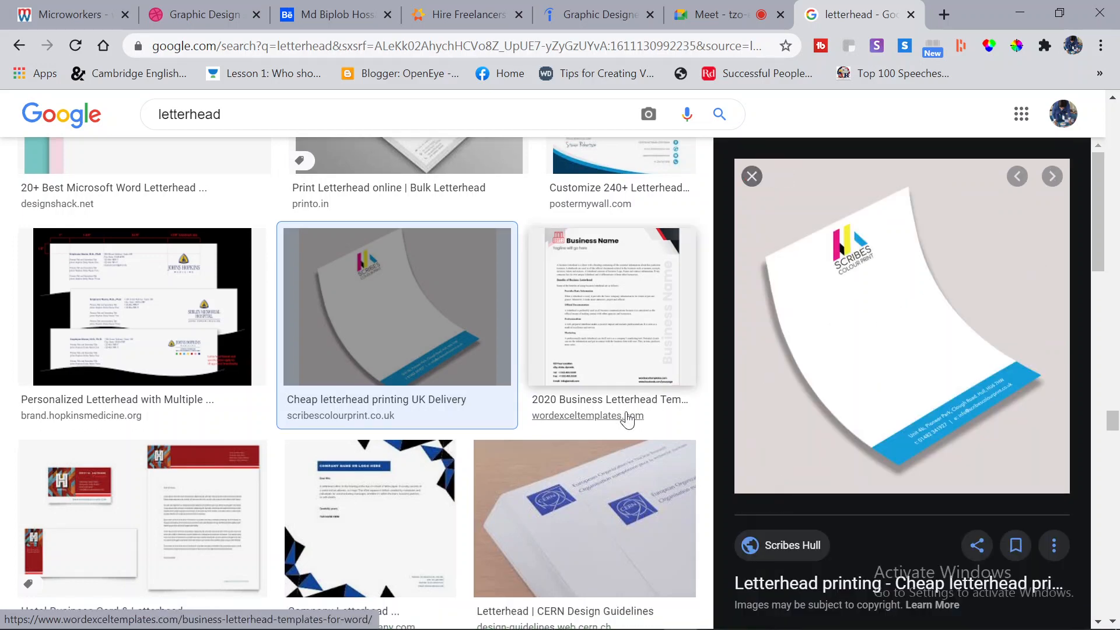
scroll(627, 419, "down", 4)
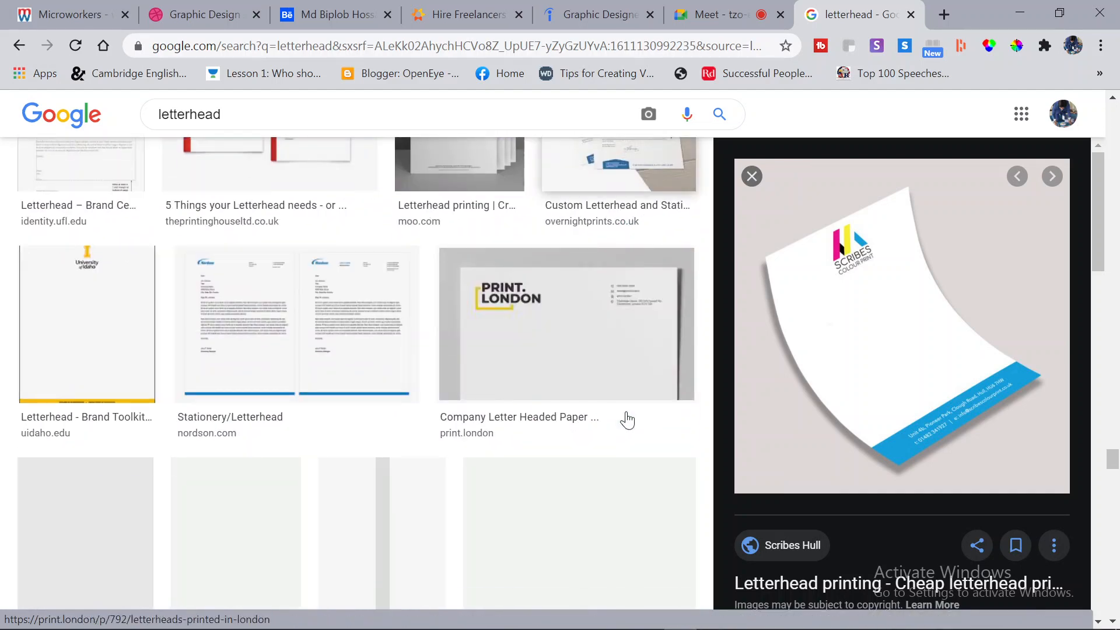
scroll(627, 420, "down", 6)
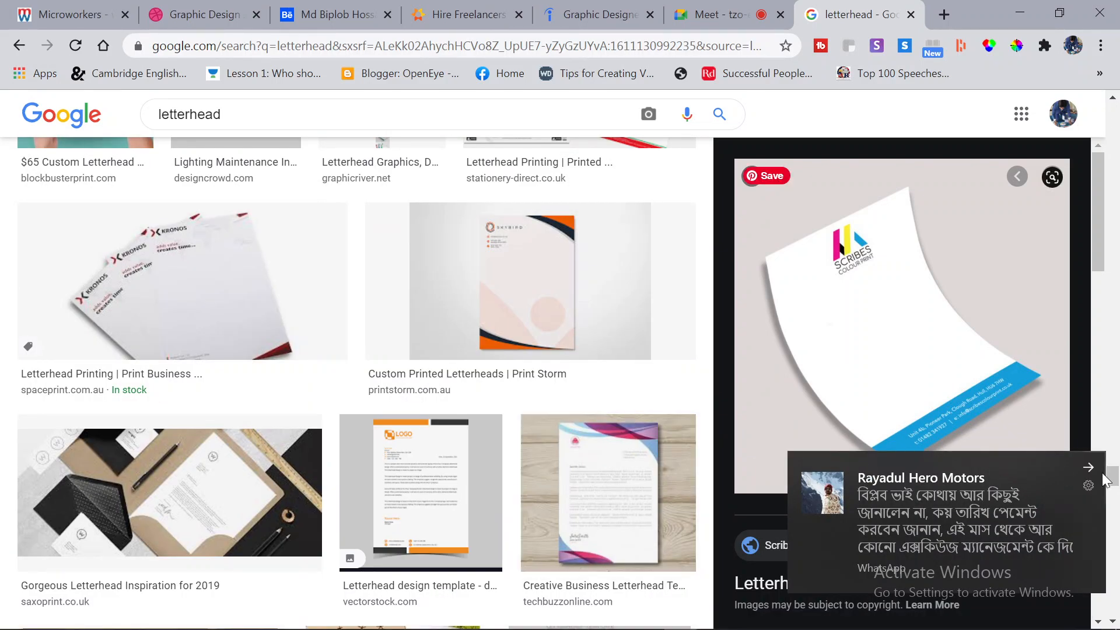
left_click(1090, 470)
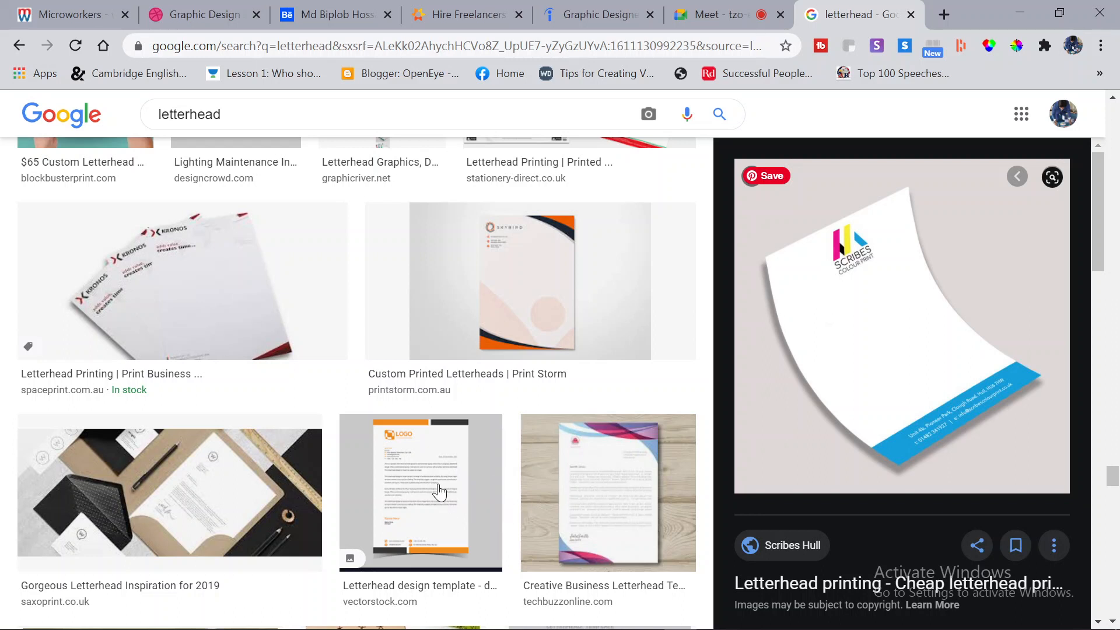
scroll(439, 492, "down", 20)
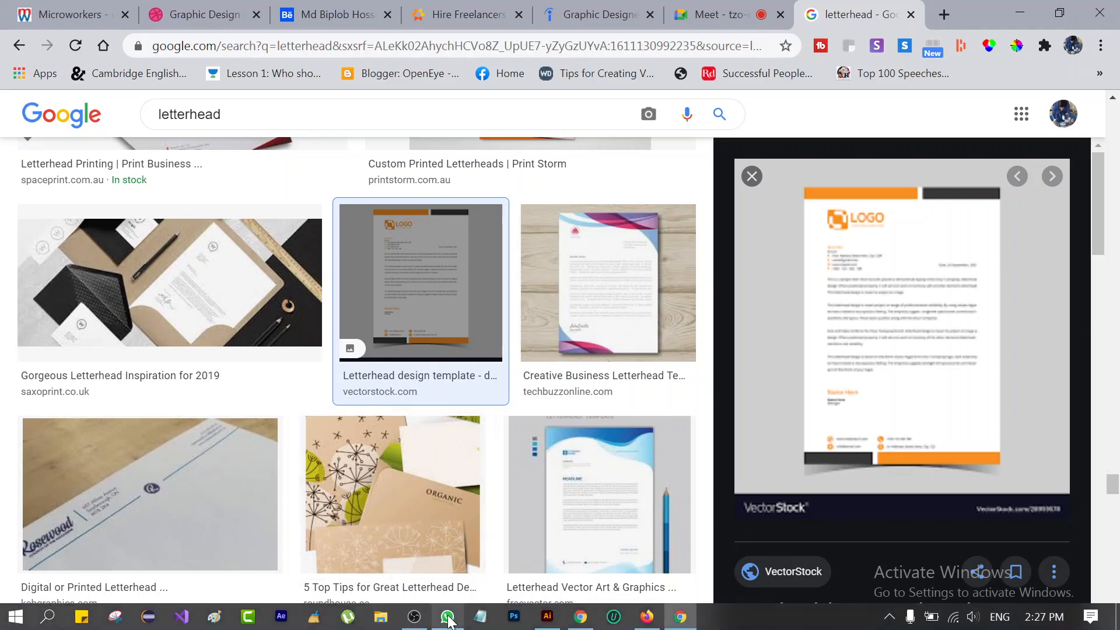
mouse_move(447, 616)
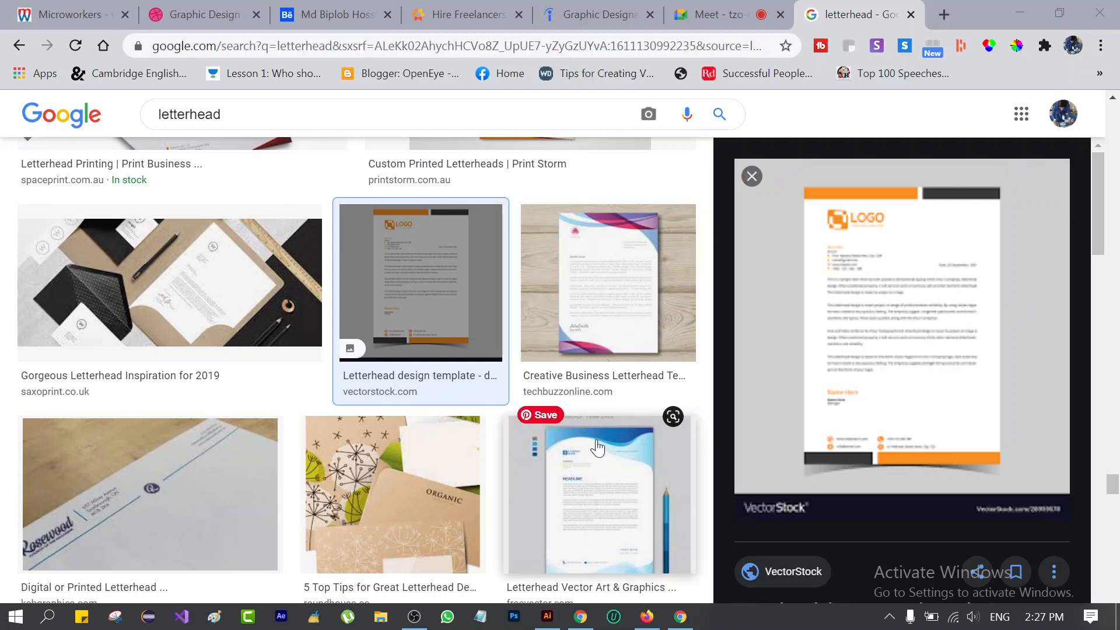
Find the related searches among the letterhead images and open the one for "professional letterhead"
scroll(597, 448, "down", 12)
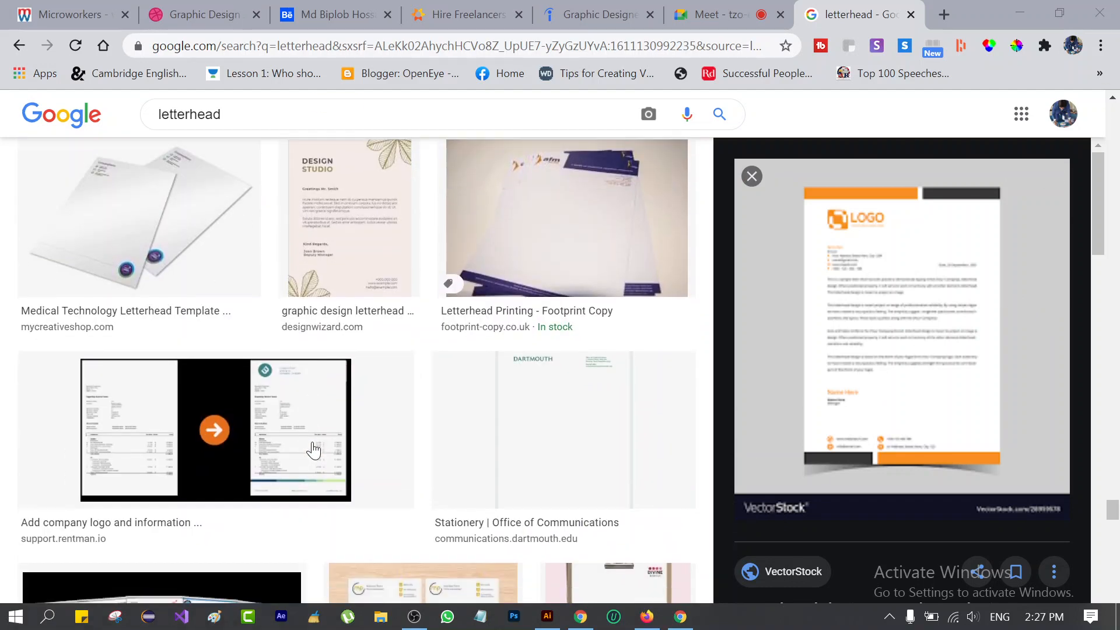
scroll(314, 450, "down", 2)
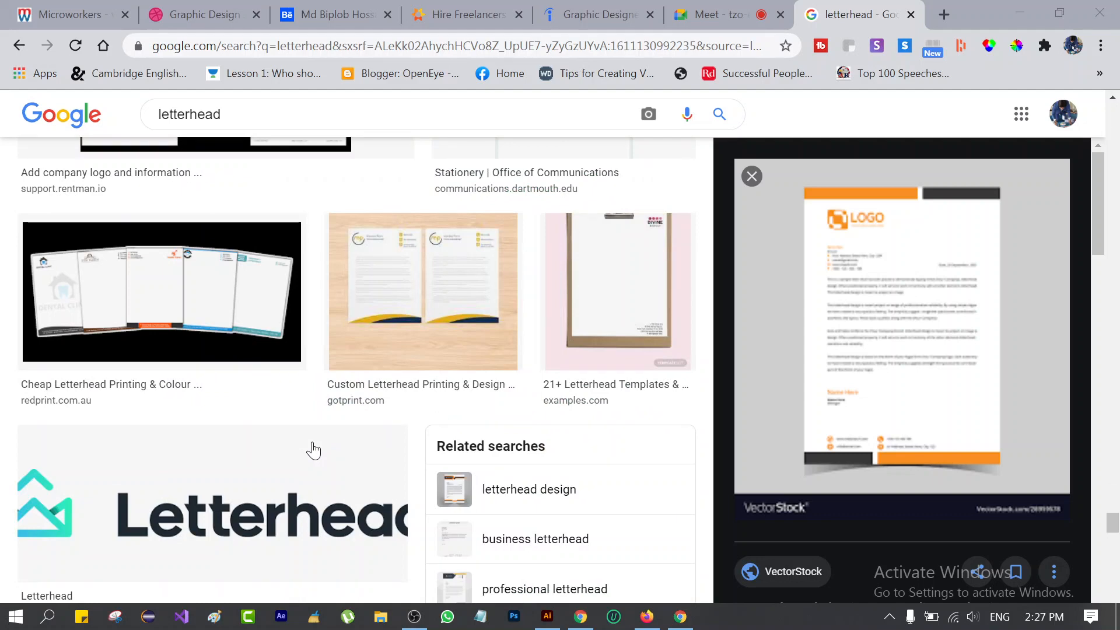
scroll(313, 450, "down", 4)
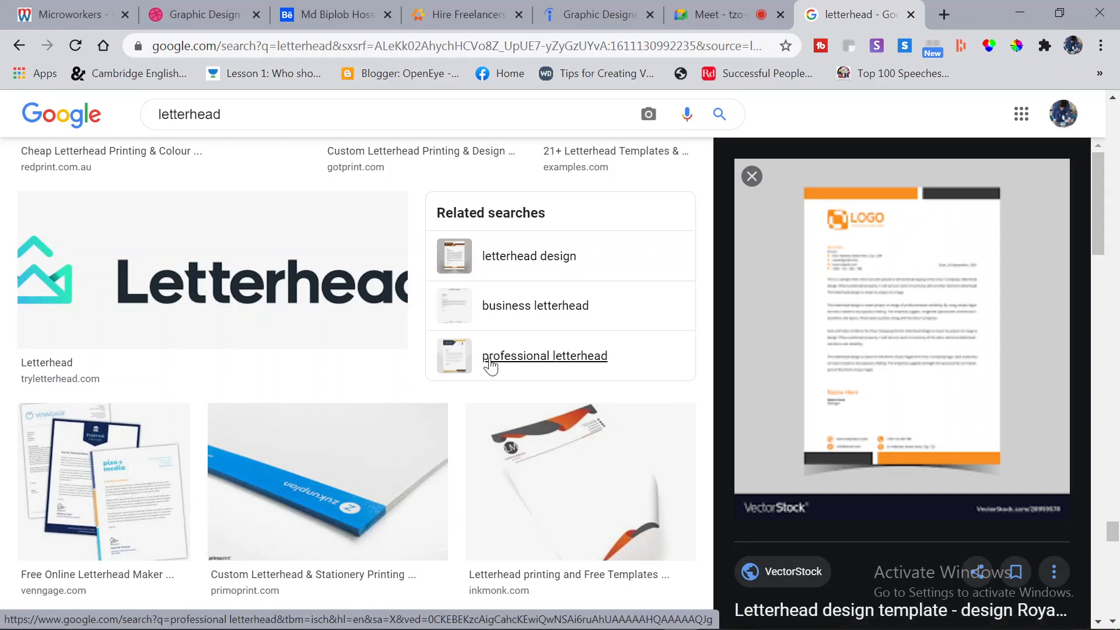
left_click(490, 357)
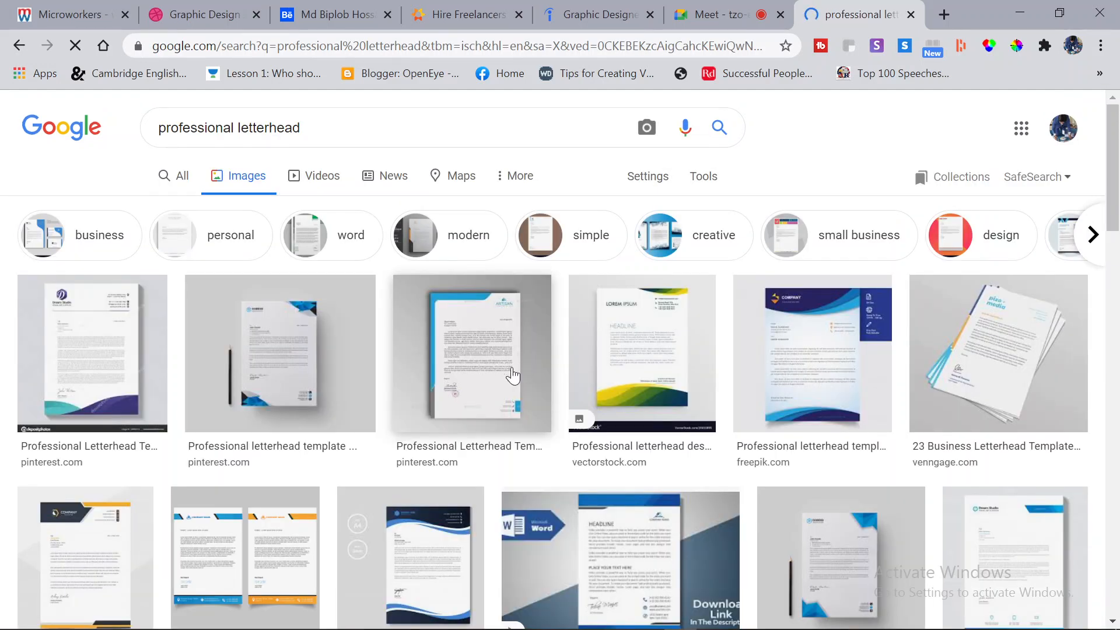
Preview Vecteezy's "Modern Company Letterhead" and Freepik's blue "Professional letterhead template" in the new results
scroll(411, 481, "down", 2)
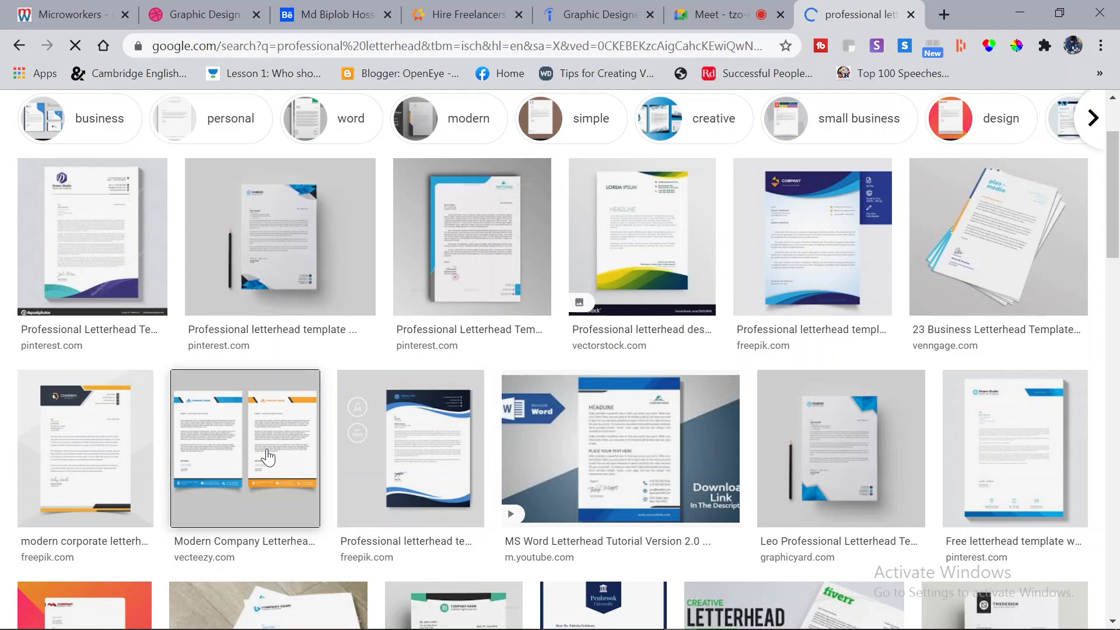
left_click(267, 457)
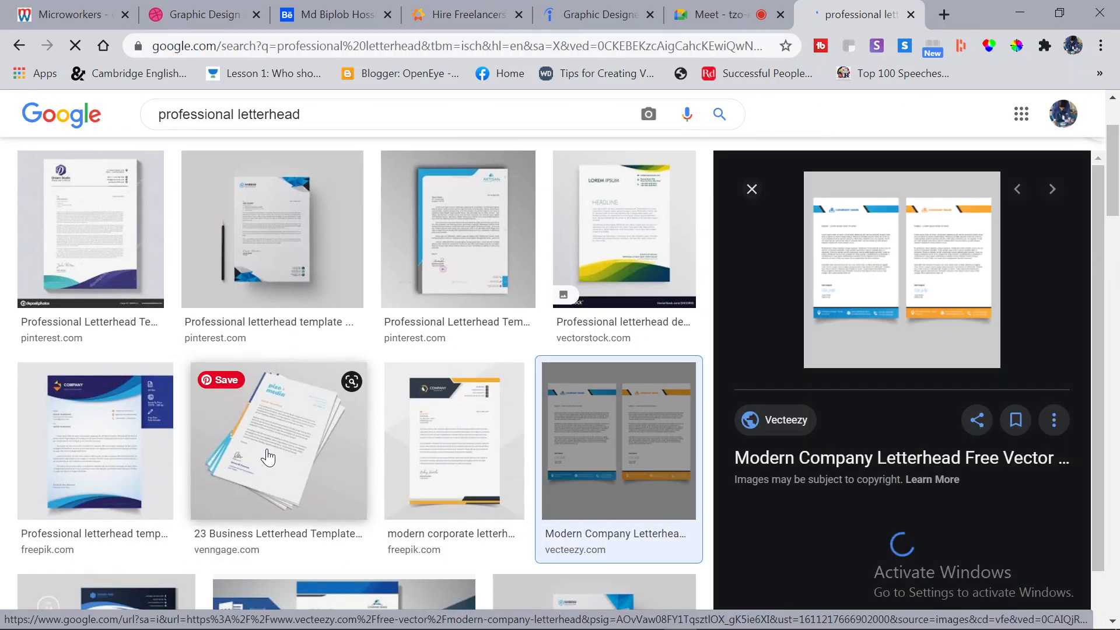
left_click(131, 444)
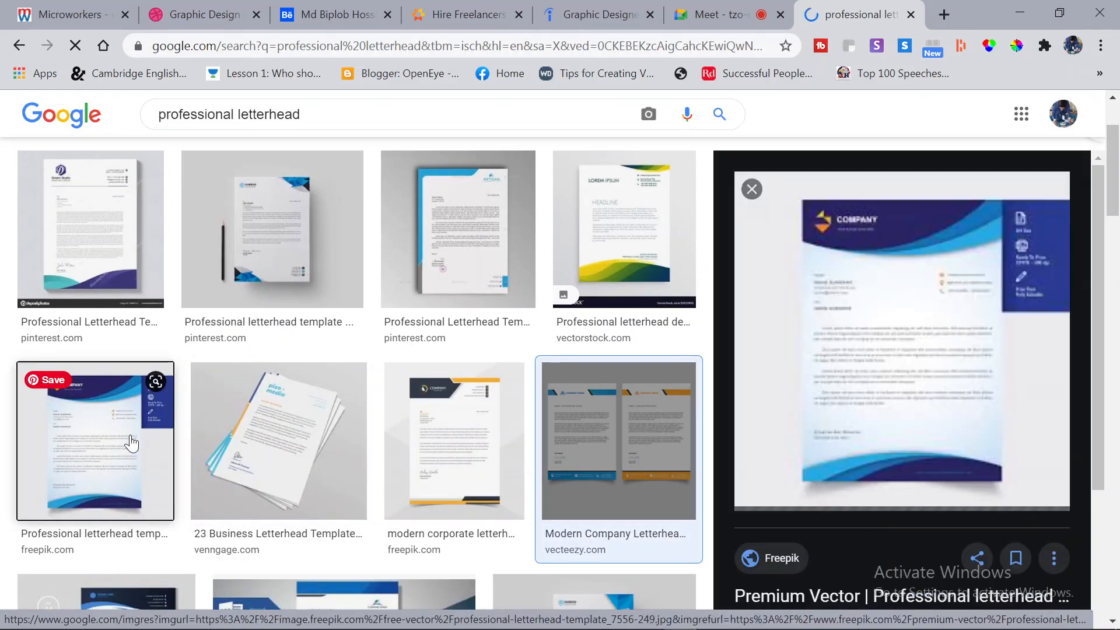
Check the Google Meet call and return to the "professional letterhead" image results
left_click(697, 12)
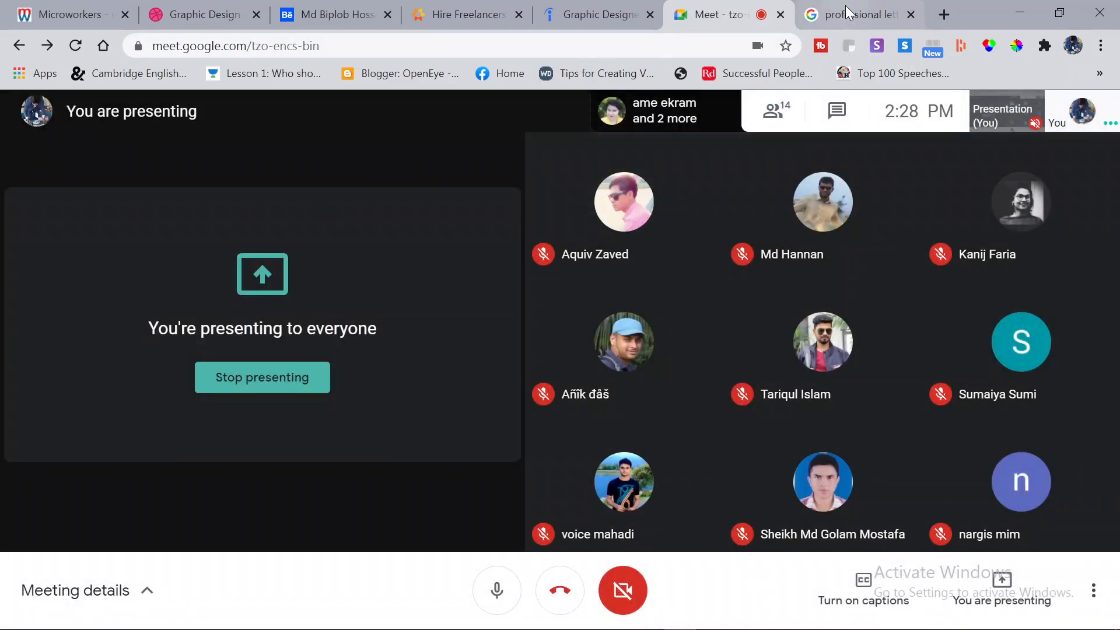
left_click(810, 14)
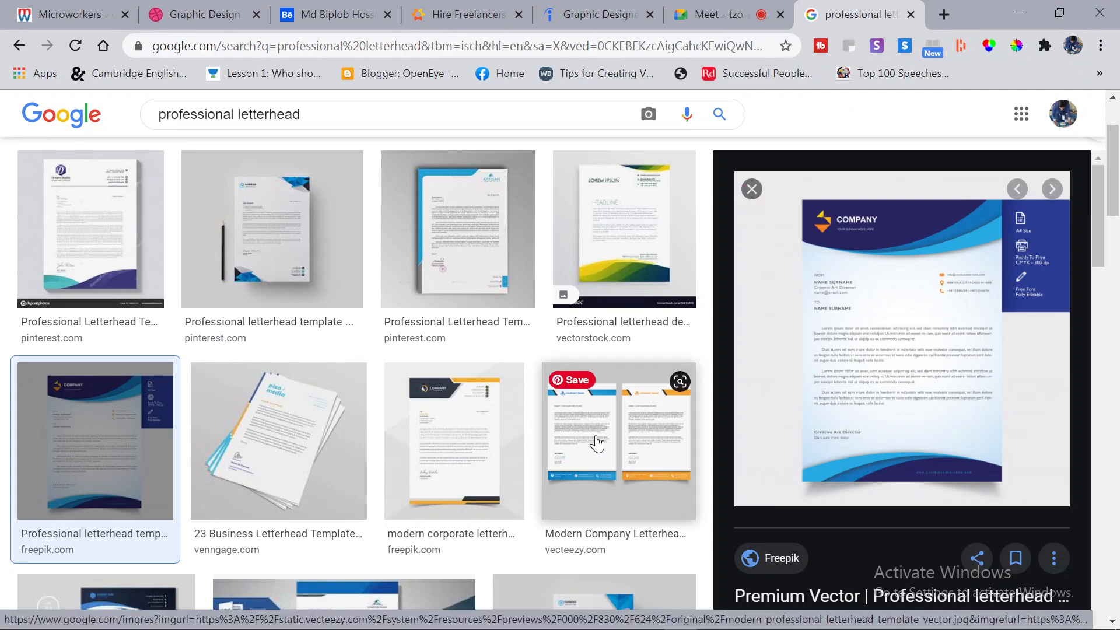
Preview Freepik's "modern corporate letterhead" image and save it to Downloads as the JPG professional-modern-corporate-letterhead-template_12582-595
left_click(436, 412)
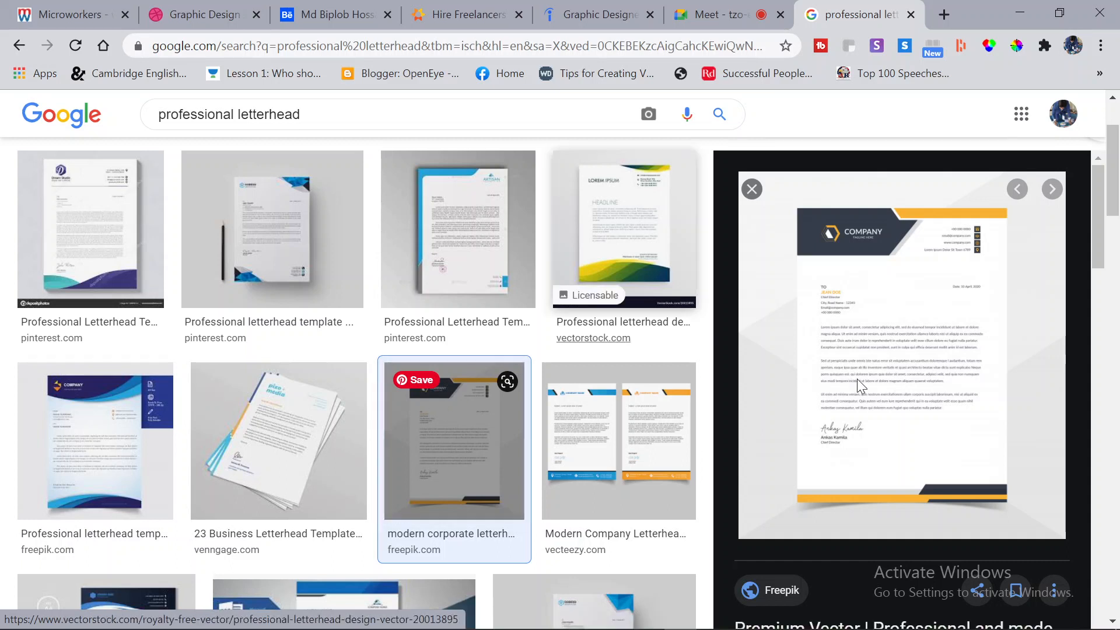
right_click(894, 345)
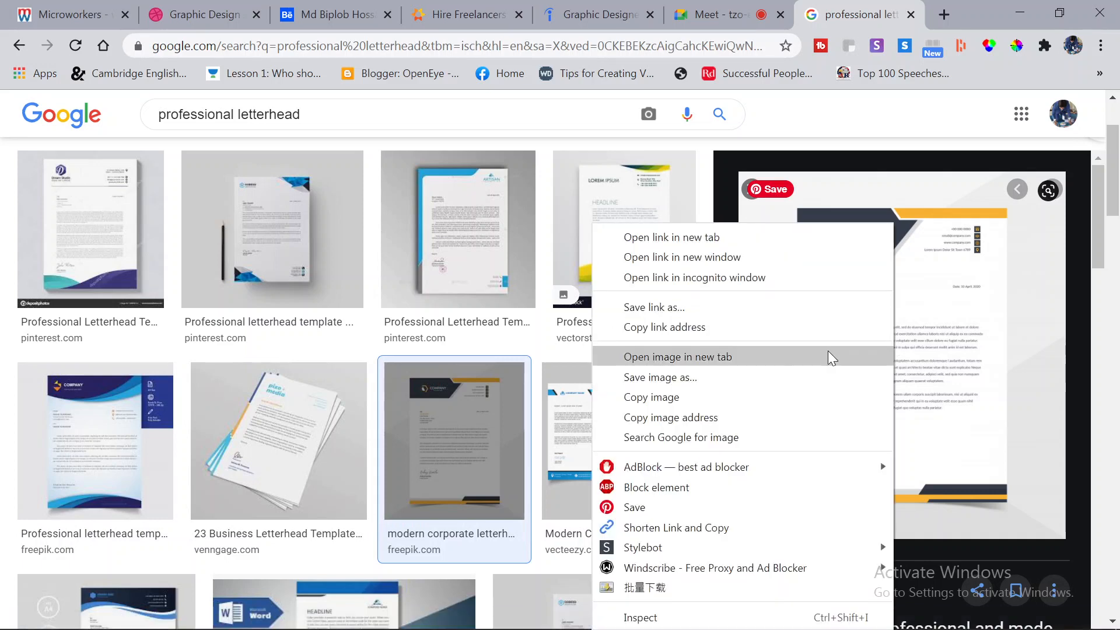
left_click(717, 389)
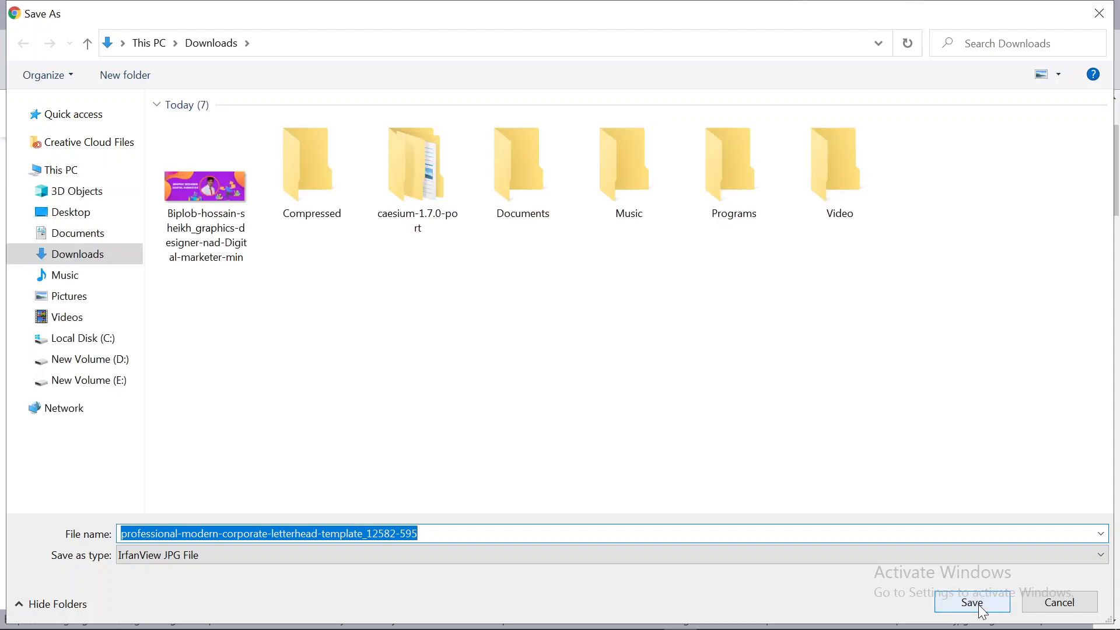
left_click(970, 556)
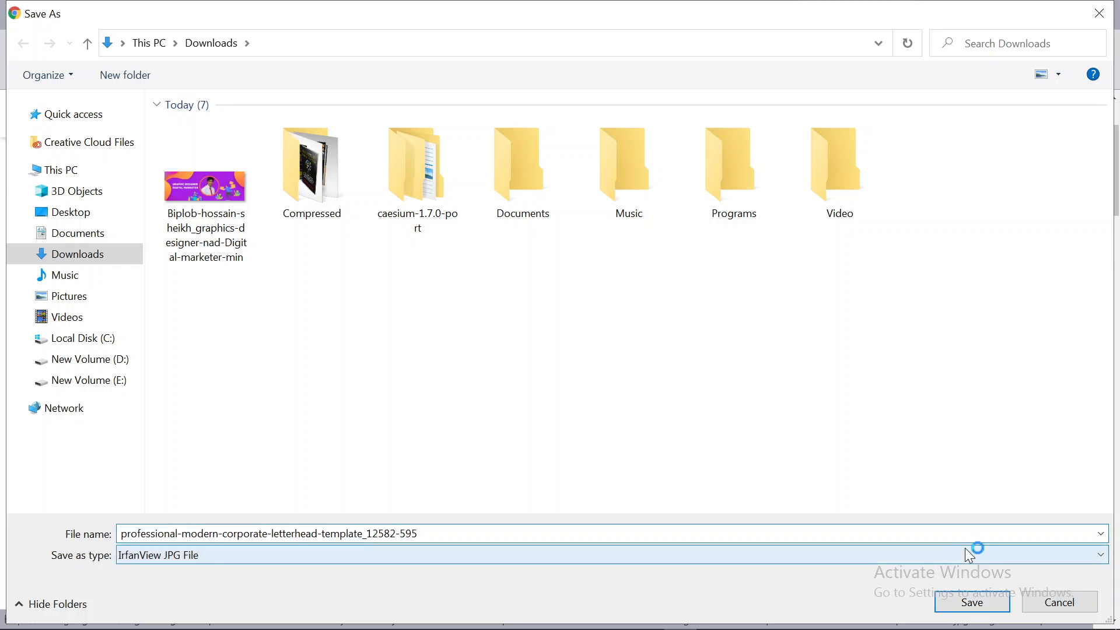
left_click(964, 556)
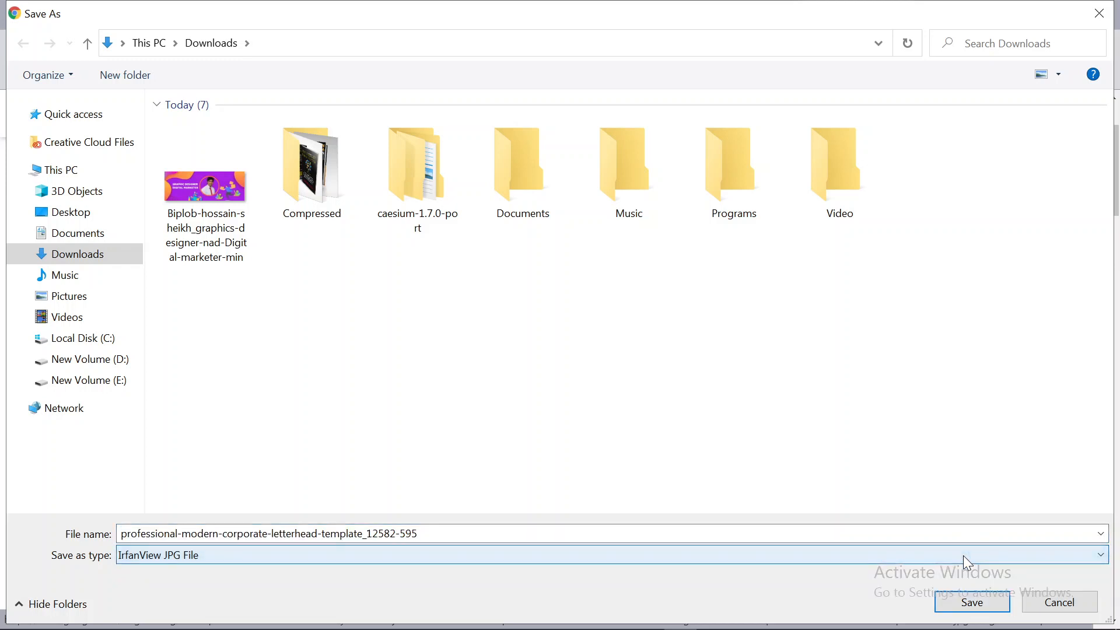
left_click(975, 603)
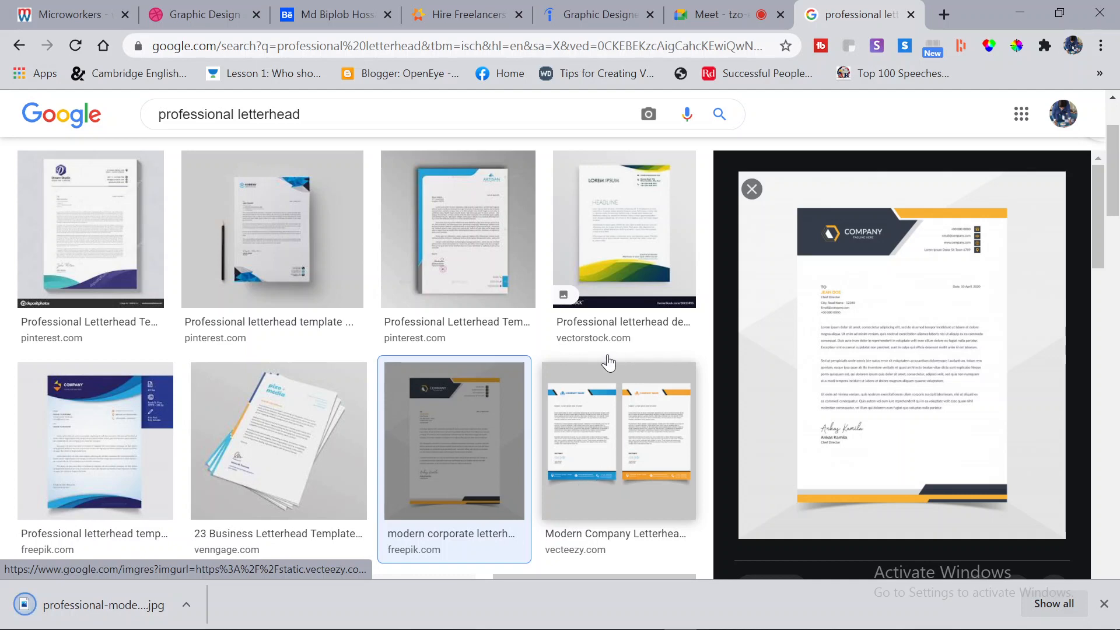
Browse more "professional letterhead" image results to compare their layouts with the Freepik corporate design
scroll(596, 405, "down", 5)
scroll(597, 409, "down", 15)
scroll(605, 425, "up", 7)
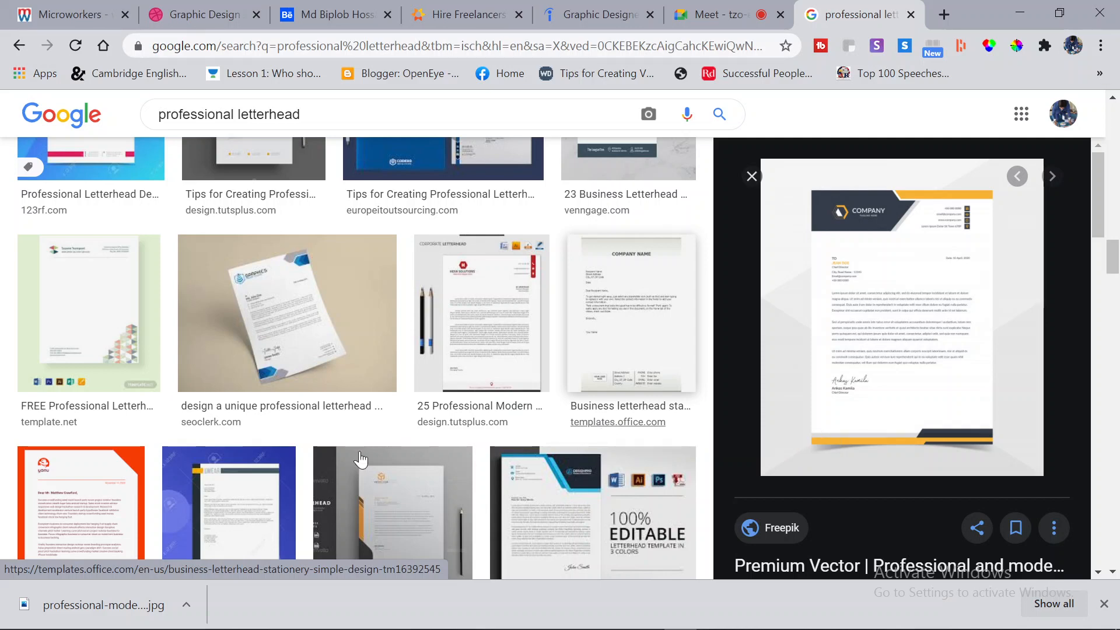
scroll(368, 466, "down", 8)
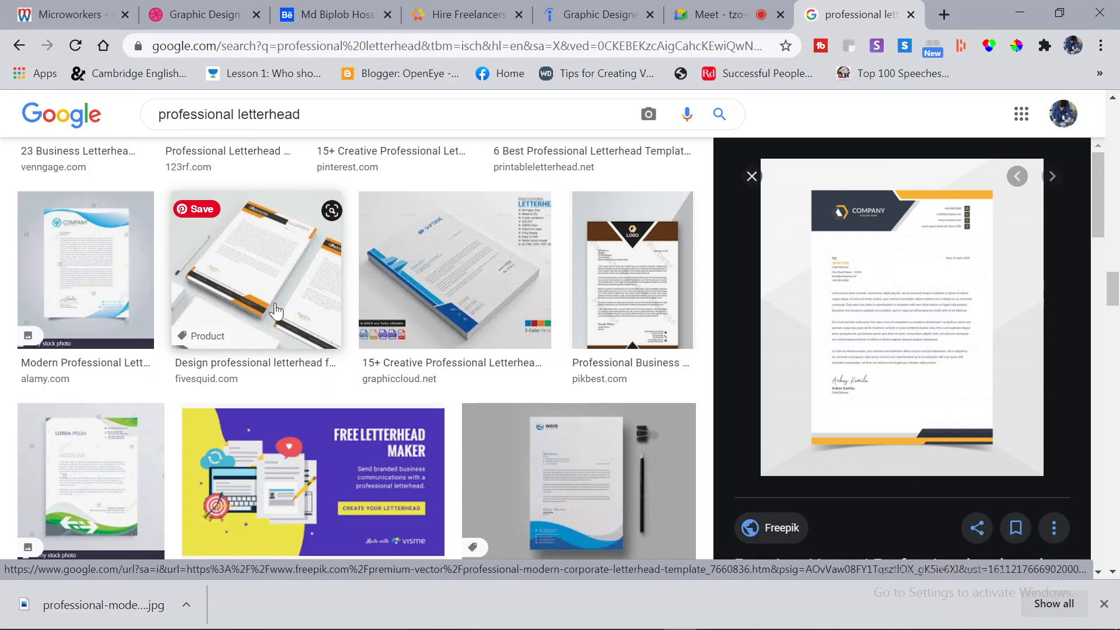
scroll(292, 338, "up", 8)
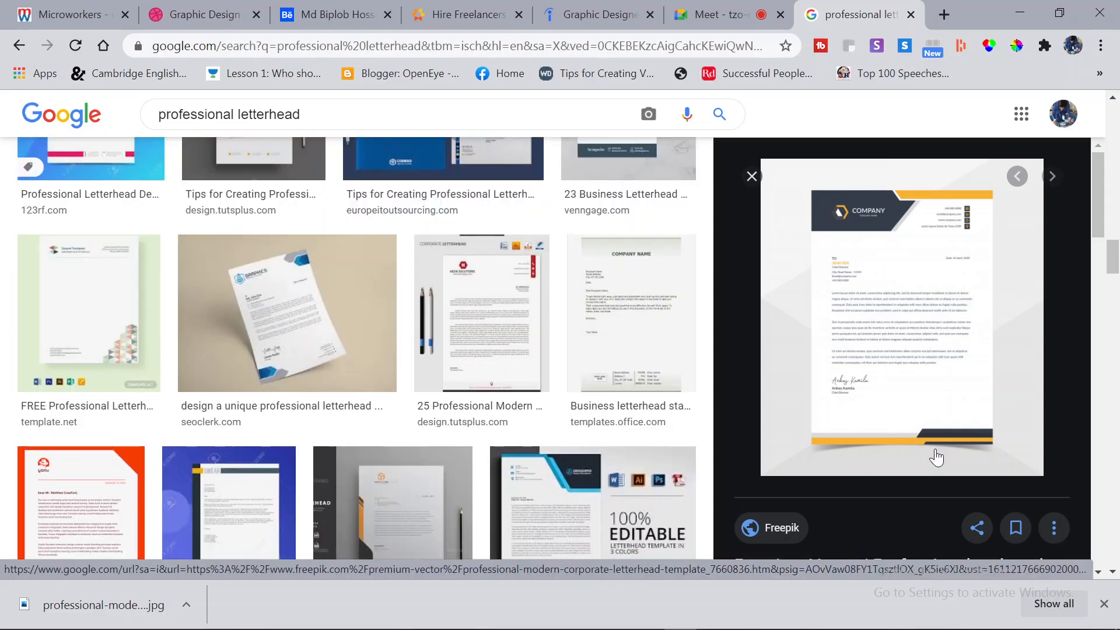
Look through the related images of Freepik's corporate letterhead and preview Creative Market's yellow-and-black "Letterhead Template"
scroll(936, 458, "down", 10)
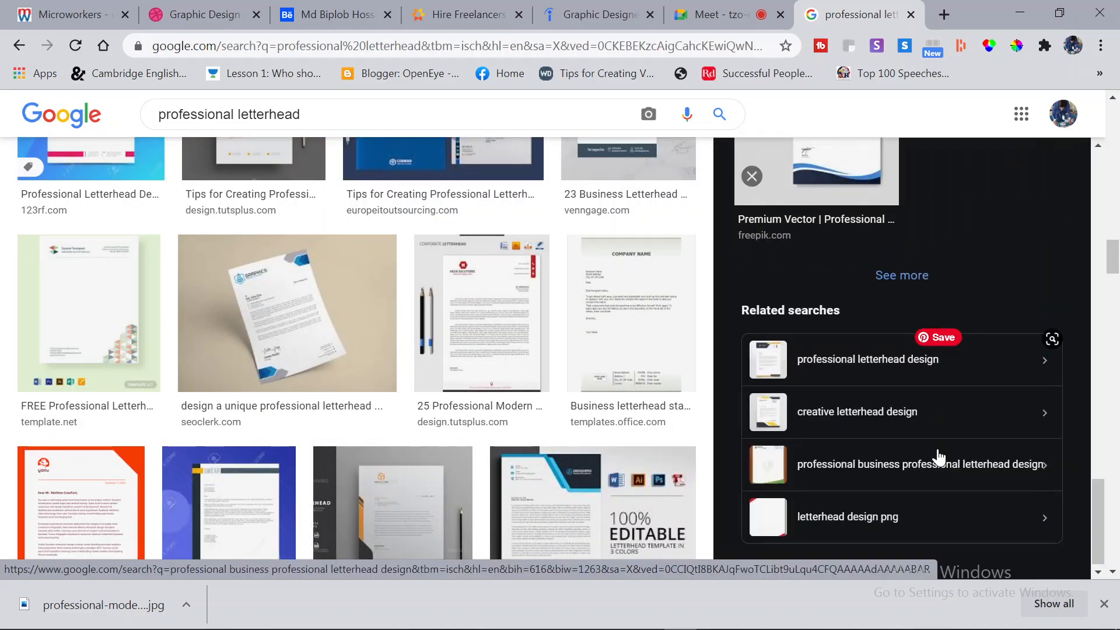
scroll(938, 457, "up", 6)
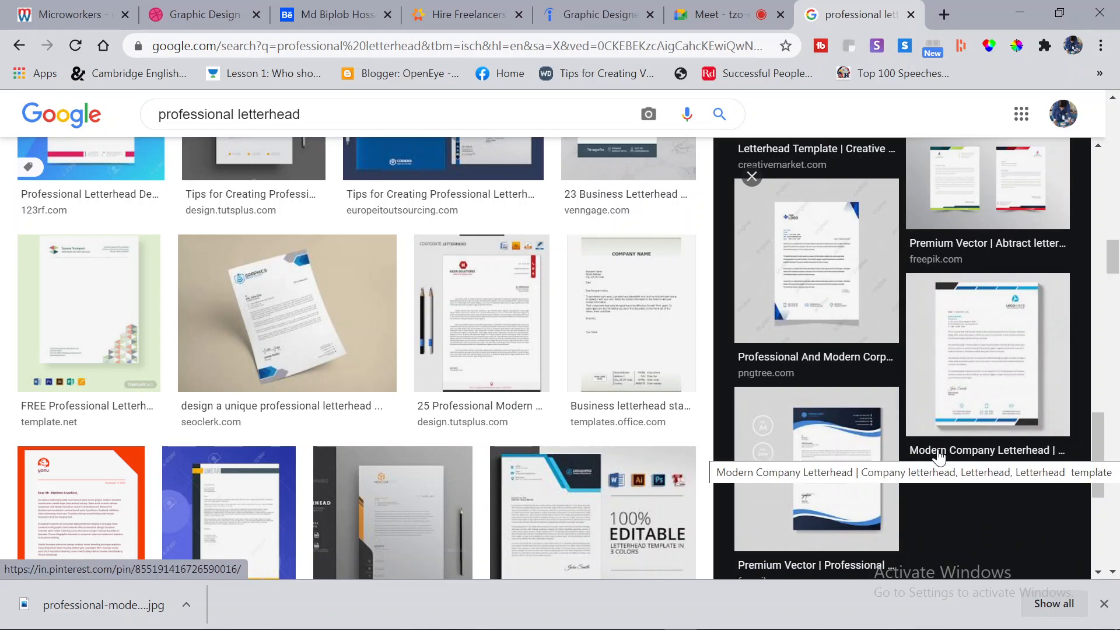
scroll(939, 457, "up", 2)
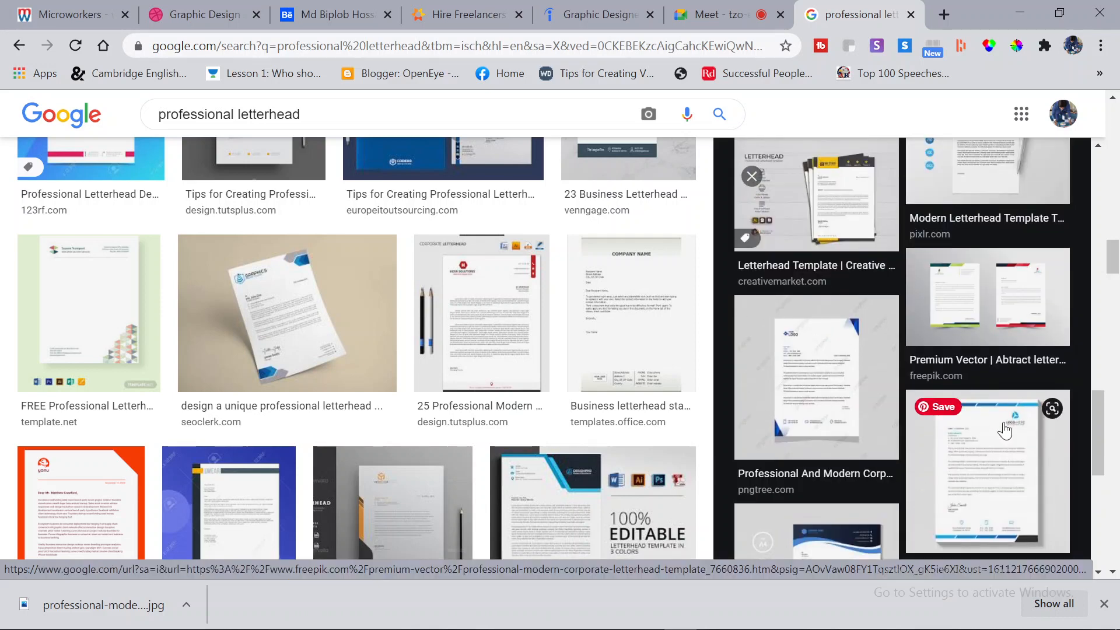
left_click(832, 208)
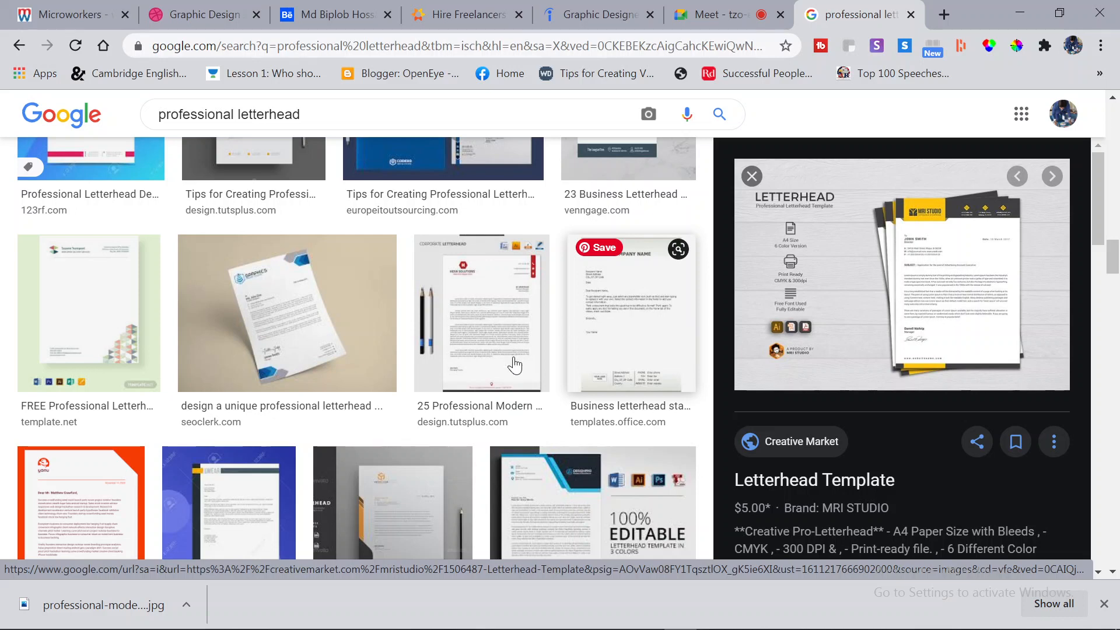
Browse further "professional letterhead" image results and preview Medium's "How to Design Professional Letterhead" image
scroll(515, 366, "down", 10)
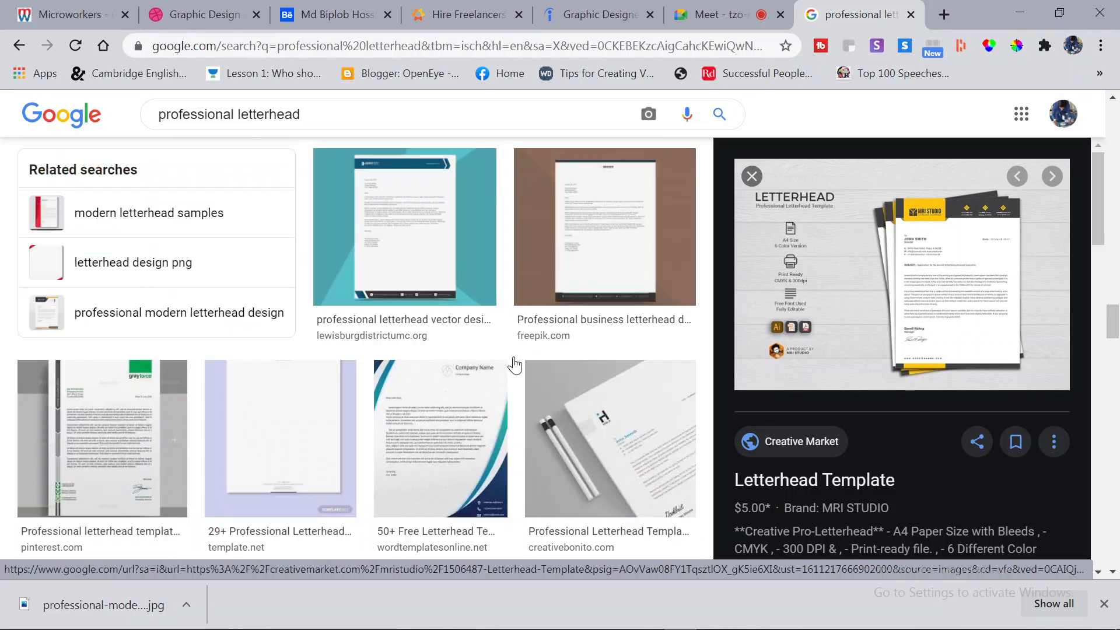
scroll(517, 365, "down", 4)
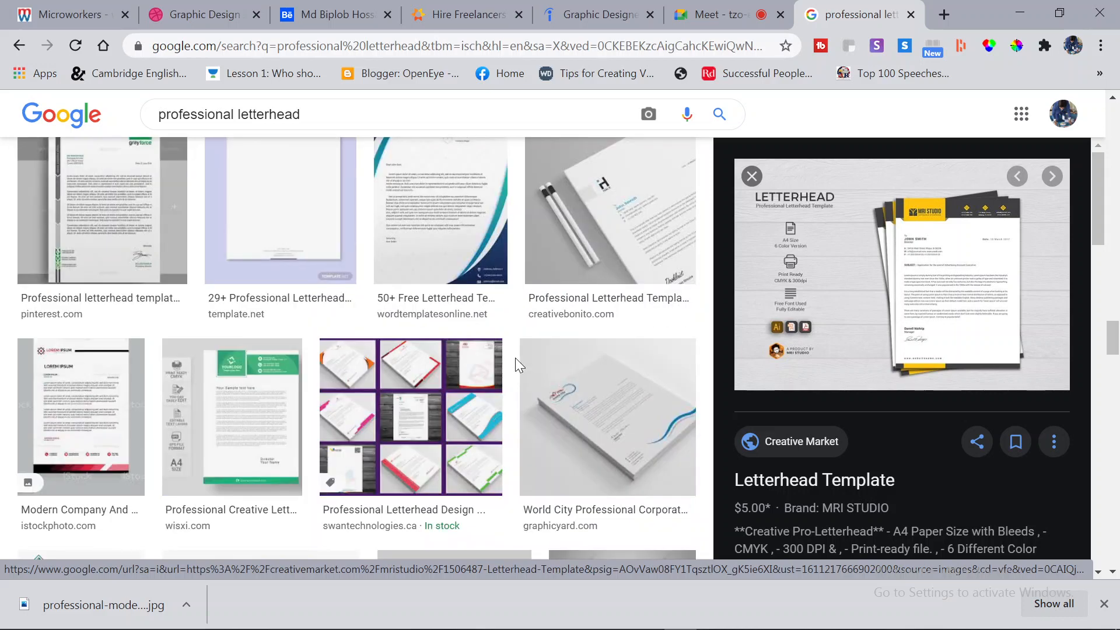
scroll(517, 360, "down", 2)
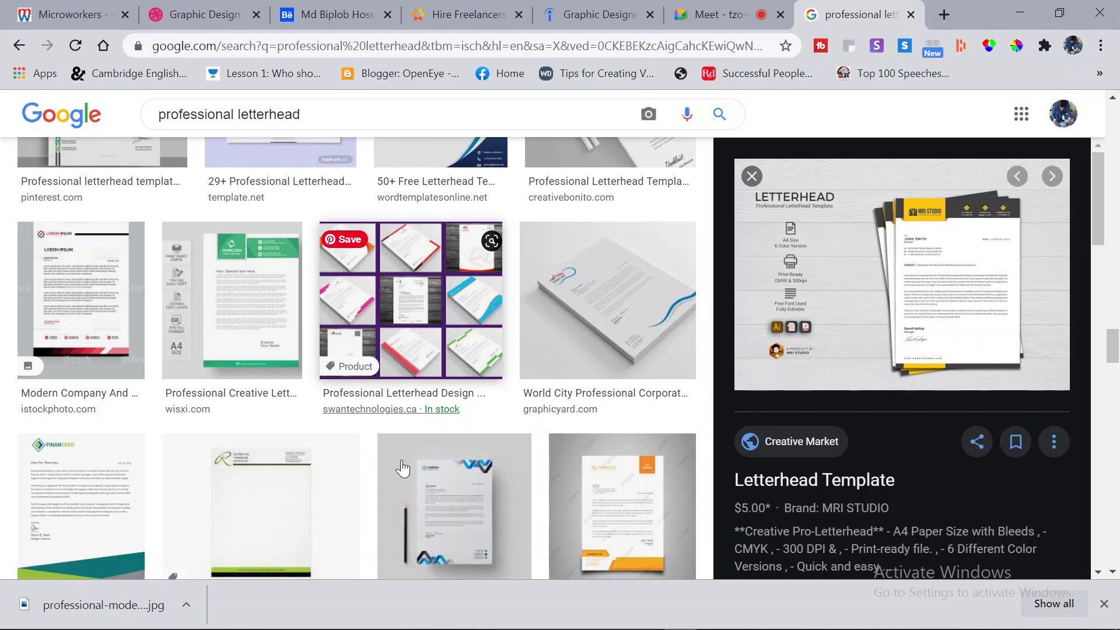
scroll(402, 463, "down", 8)
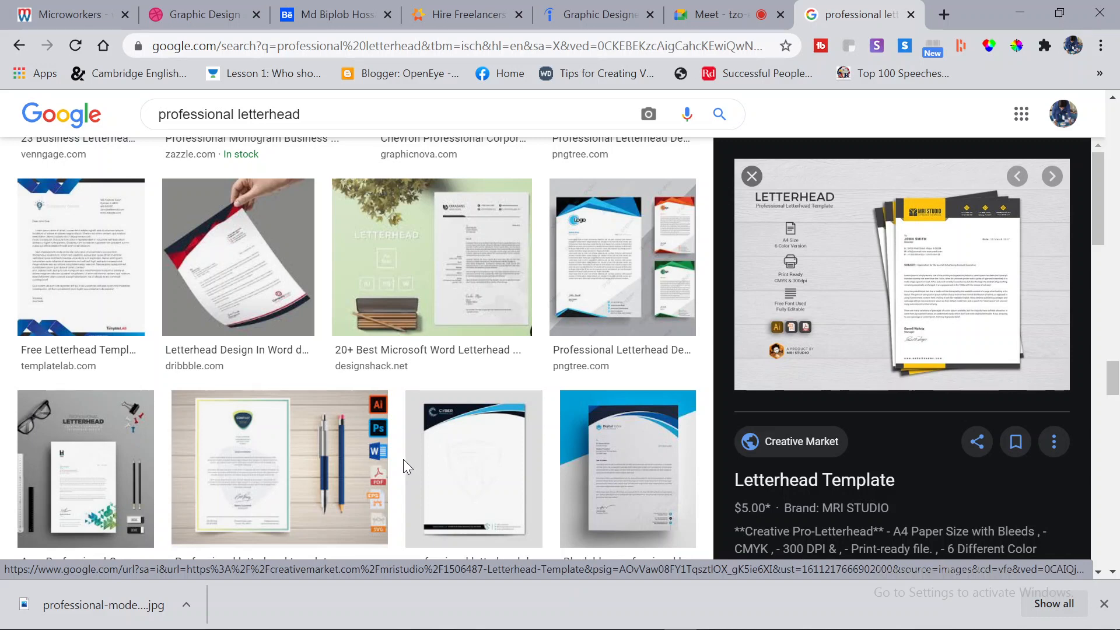
scroll(408, 458, "down", 20)
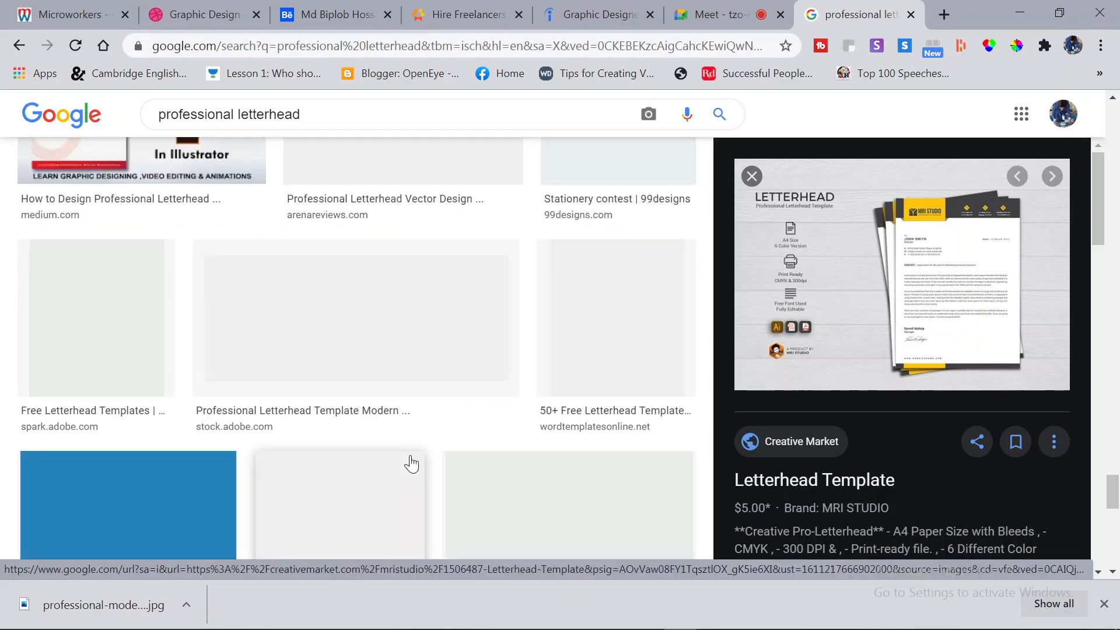
scroll(409, 457, "up", 3)
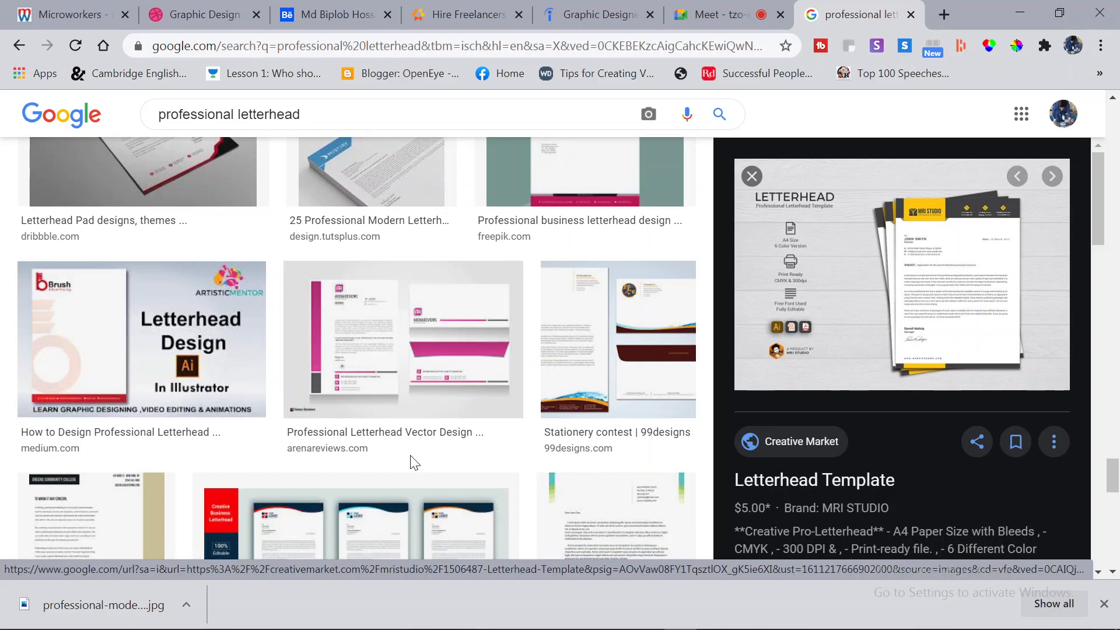
left_click(76, 360)
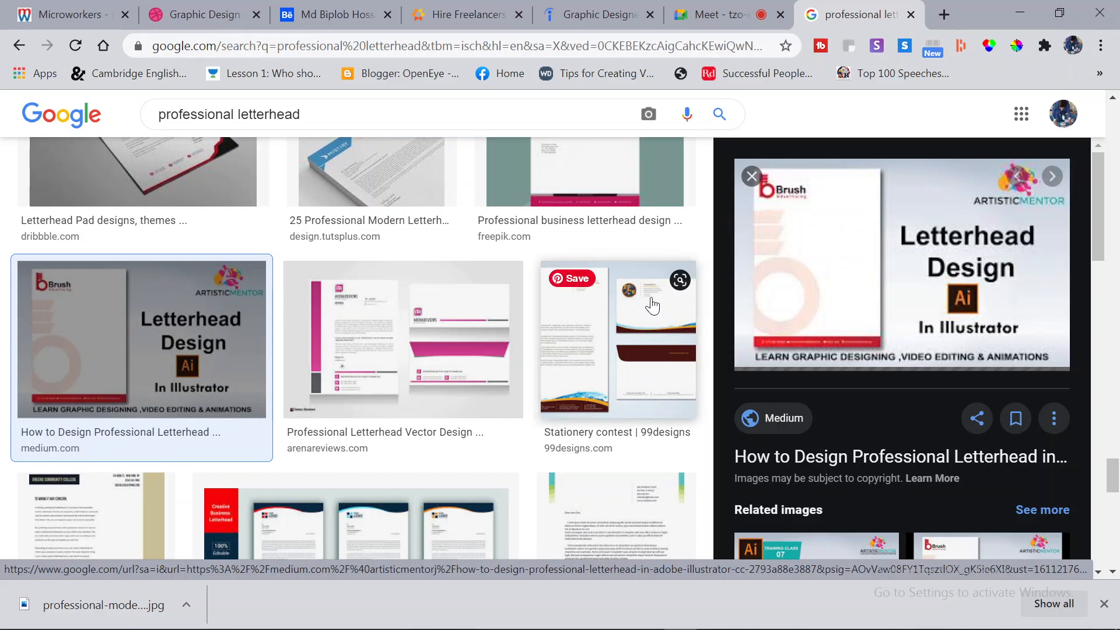
Compare the letterhead layouts in the results around the Medium image, including the Freepik, Adobe Stock and Etsy designs
scroll(653, 305, "down", 2)
scroll(642, 362, "down", 2)
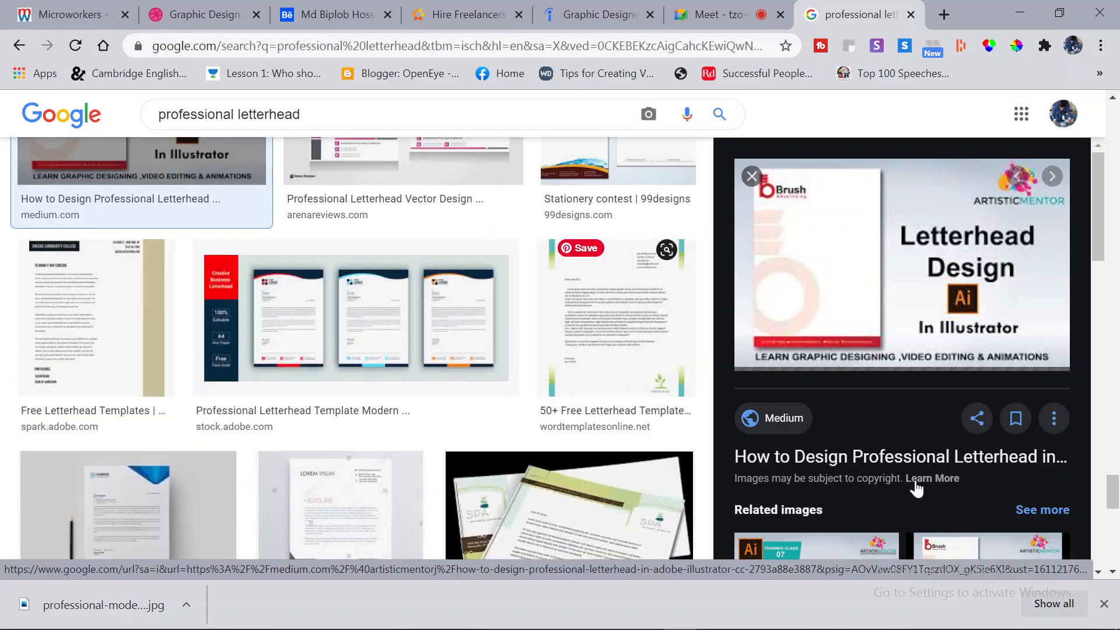
scroll(720, 427, "up", 6)
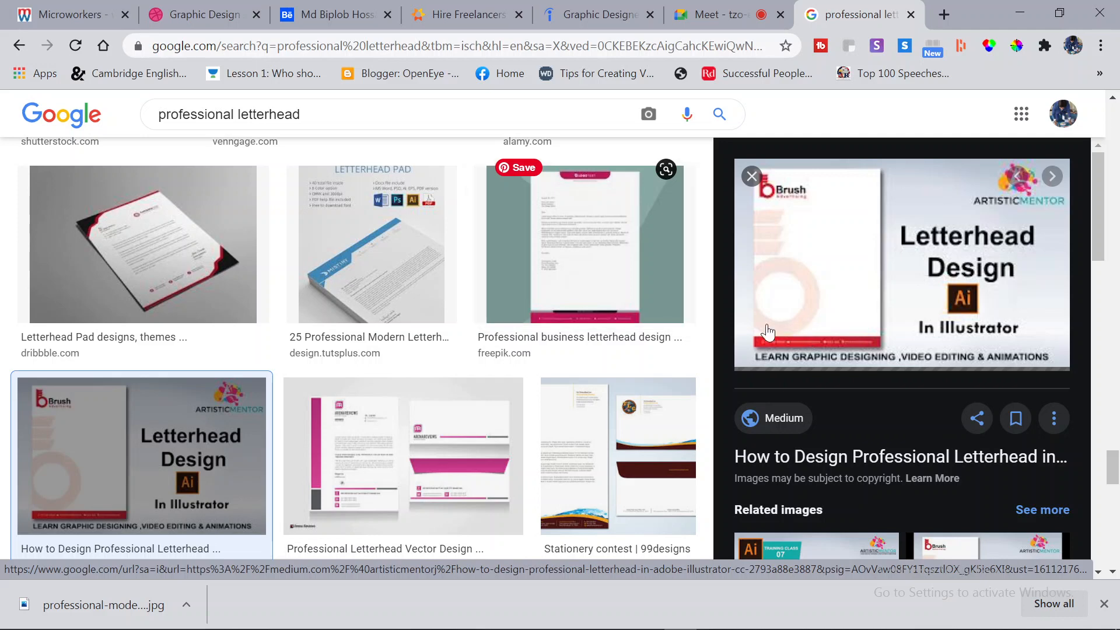
left_click(768, 187)
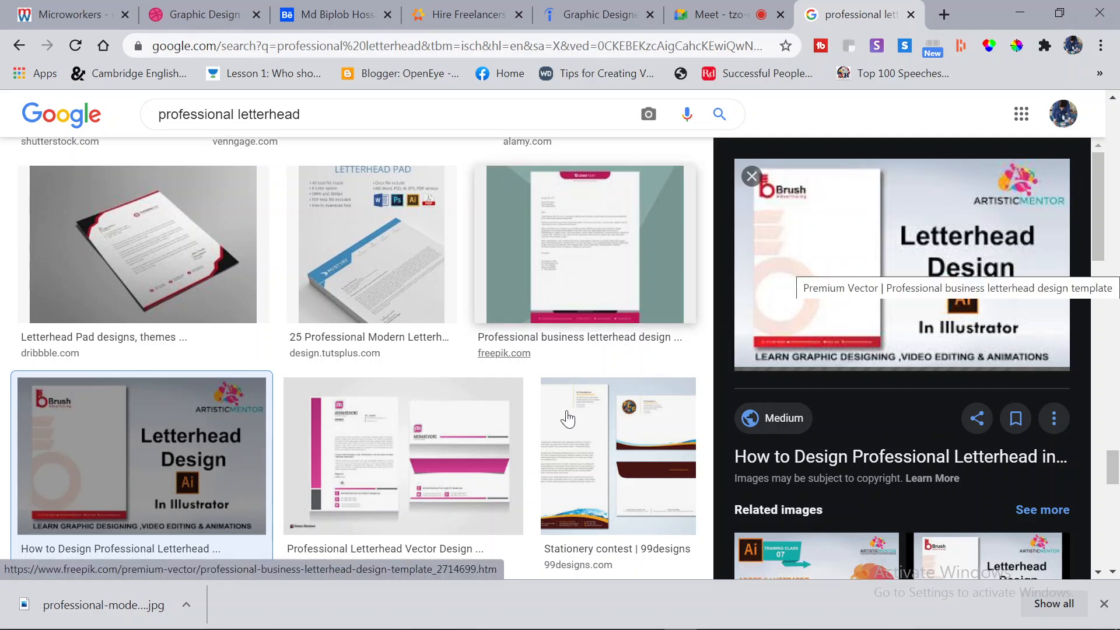
scroll(574, 420, "down", 8)
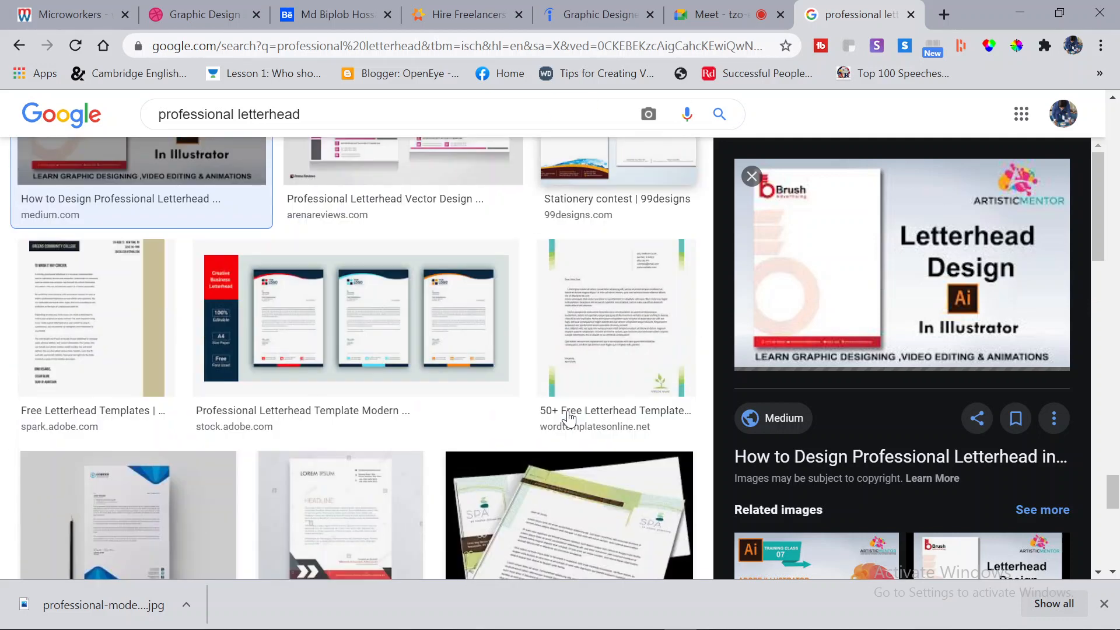
scroll(583, 421, "down", 6)
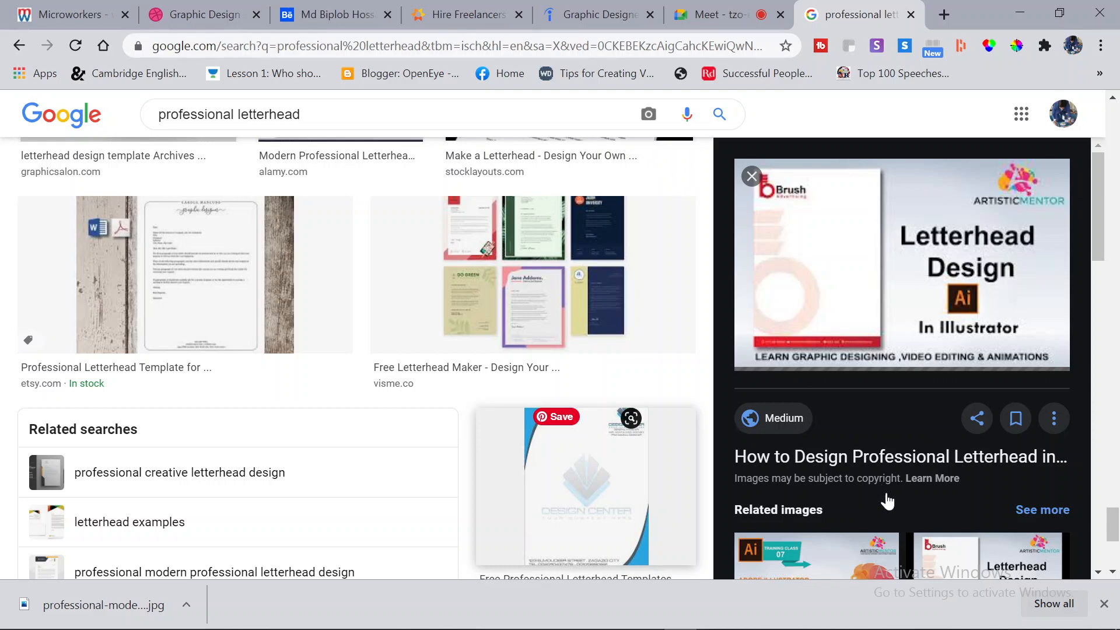
scroll(530, 392, "up", 2)
Switch to the Google Meet call, review the full participant list and close it
left_click(723, 14)
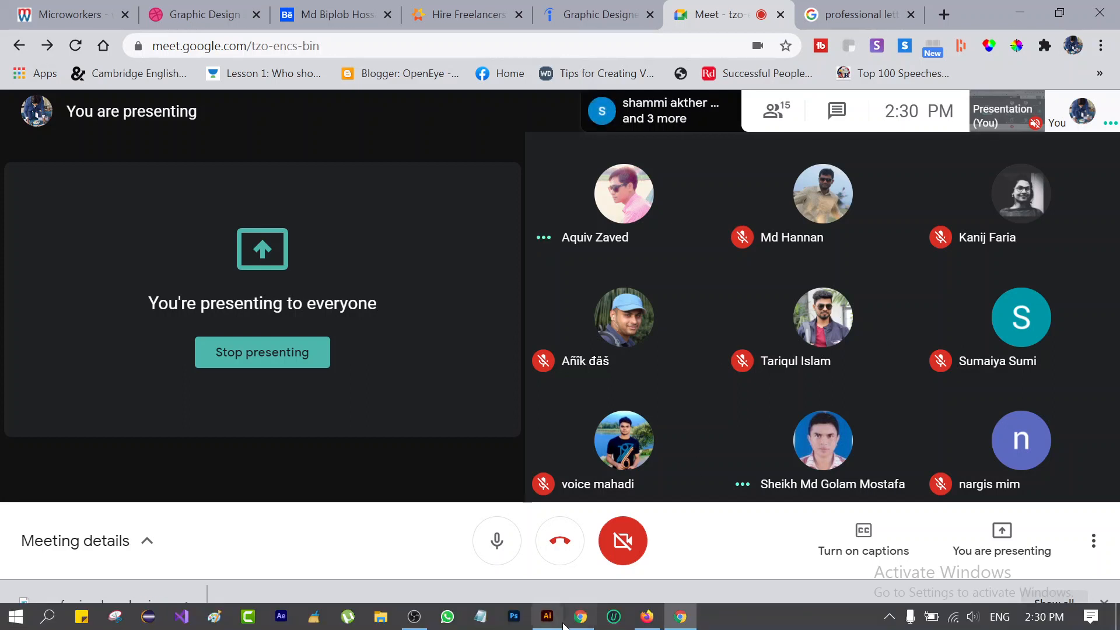
mouse_move(548, 618)
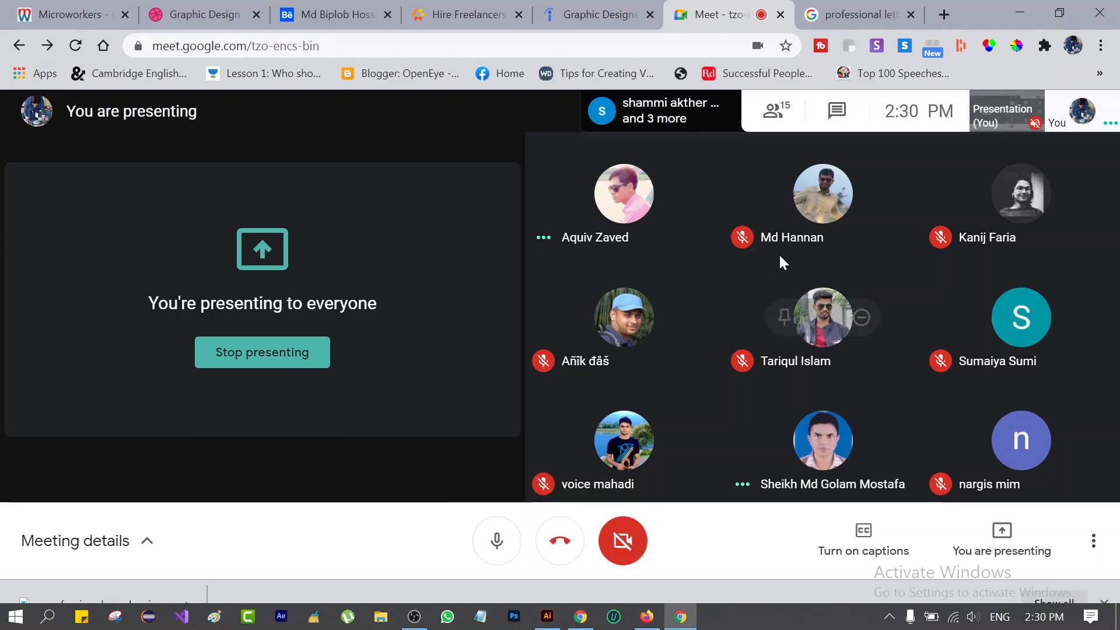
left_click(770, 114)
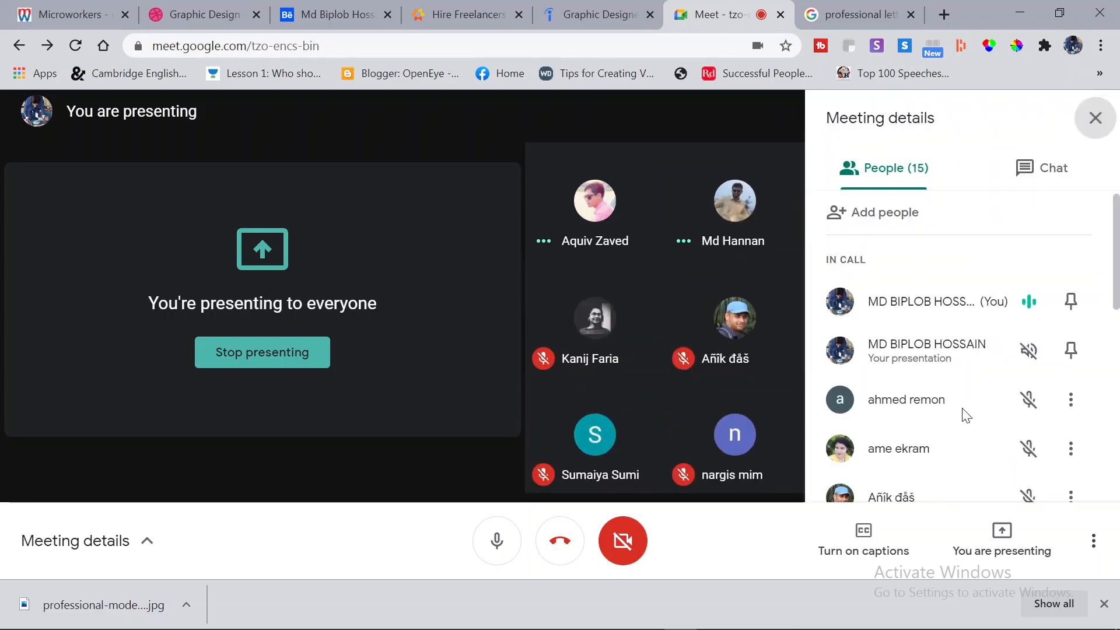
scroll(928, 423, "down", 6)
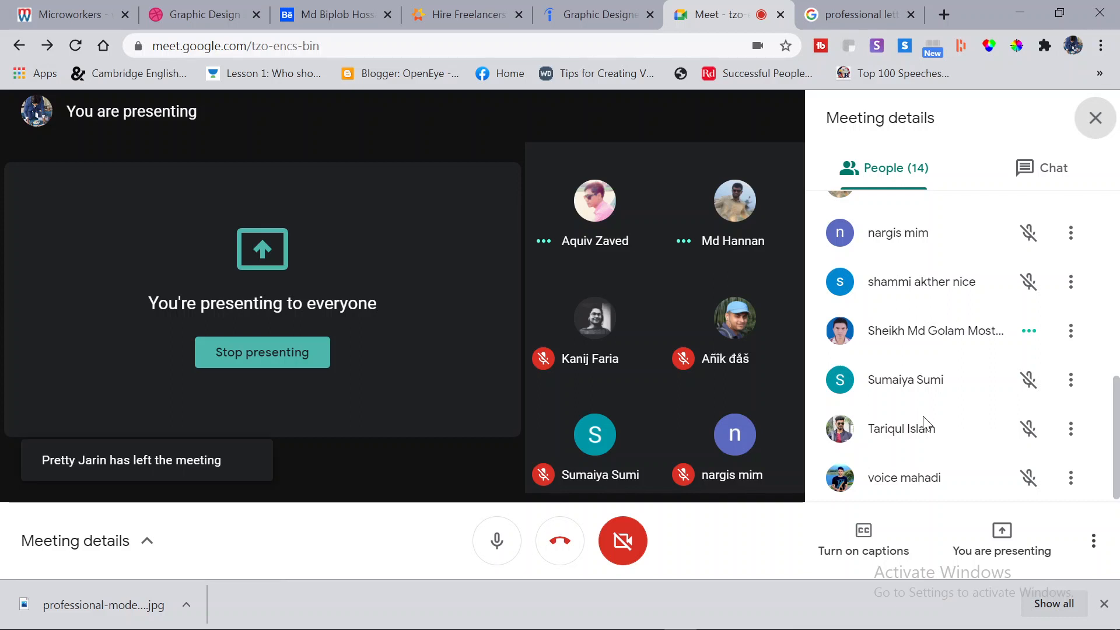
scroll(924, 421, "up", 6)
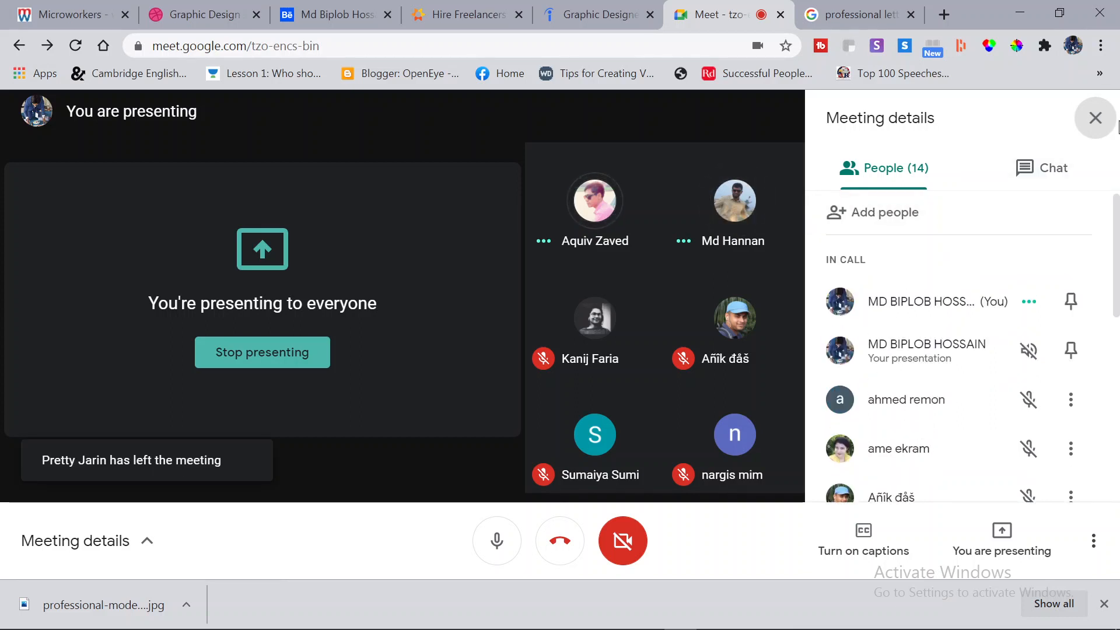
left_click(1095, 119)
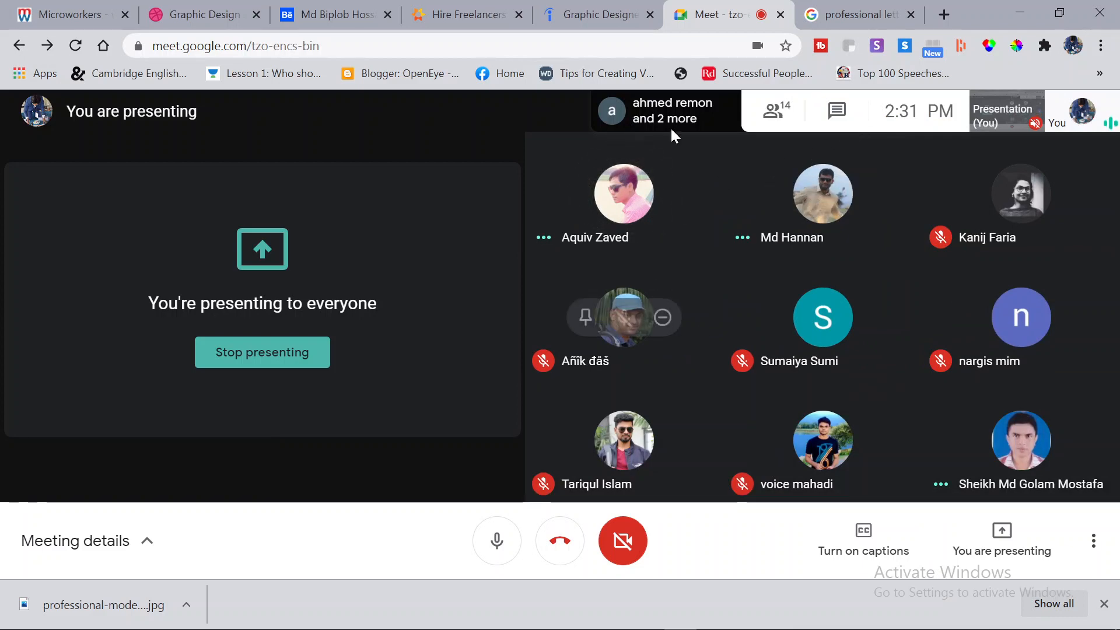
Return to the letterhead image results, glancing back at the Google Meet call once in between
left_click(859, 14)
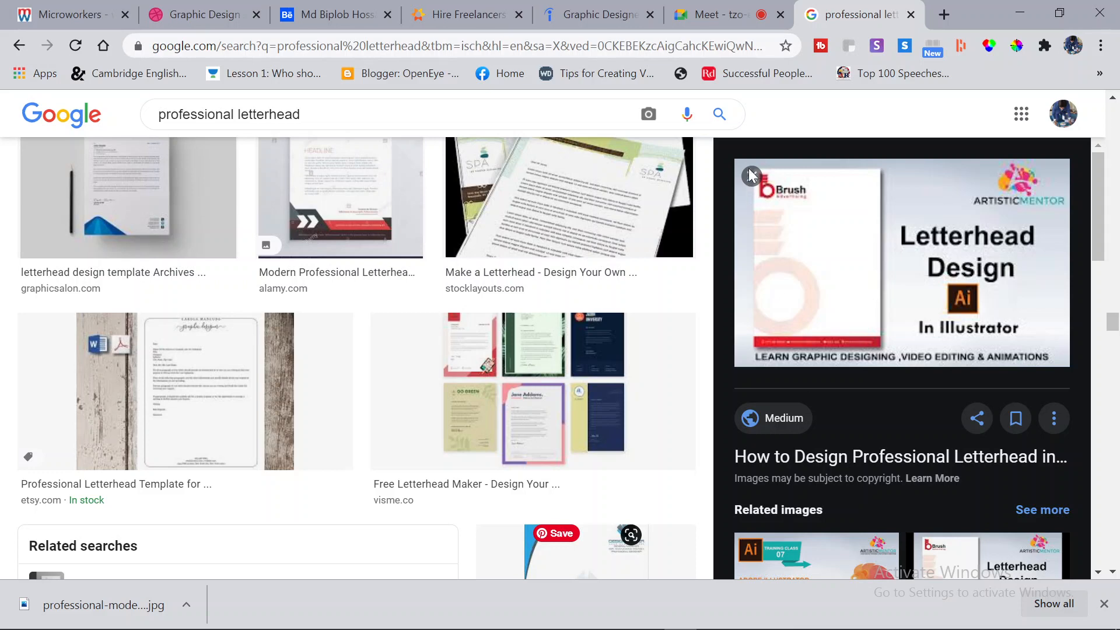
left_click(726, 6)
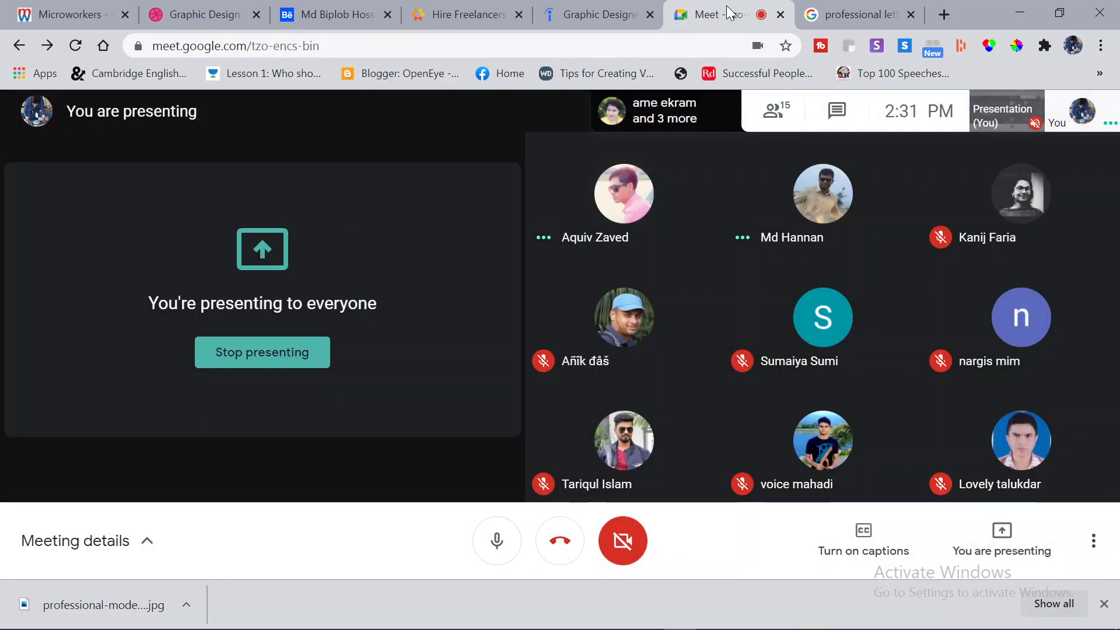
left_click(849, 7)
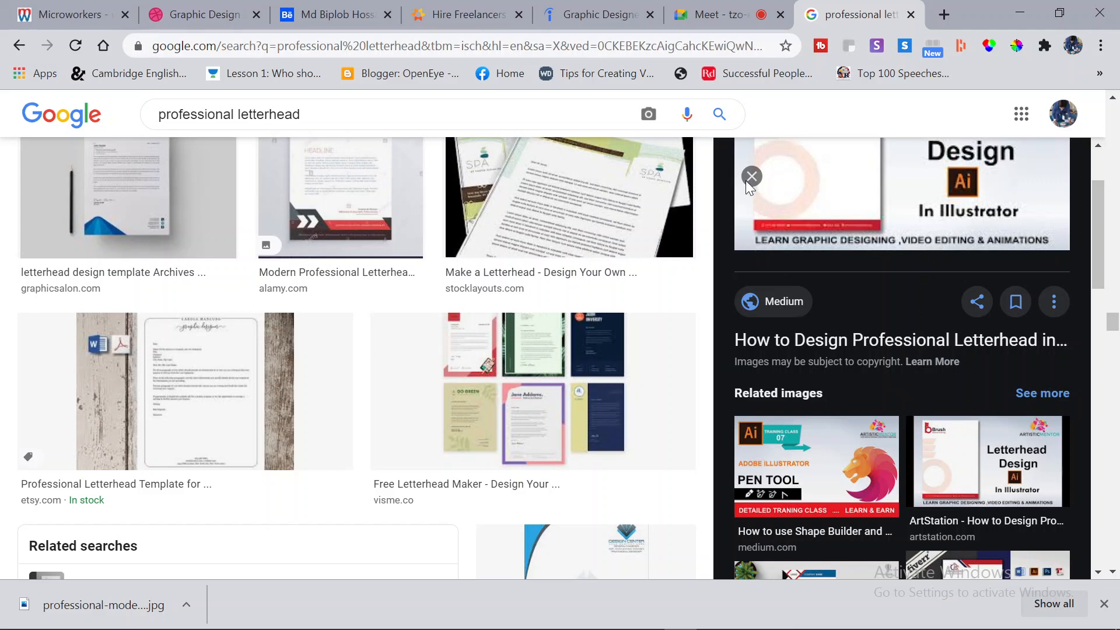
Recheck who is attending the Google Meet call in the participant list, including the end of the list, and close it
left_click(724, 7)
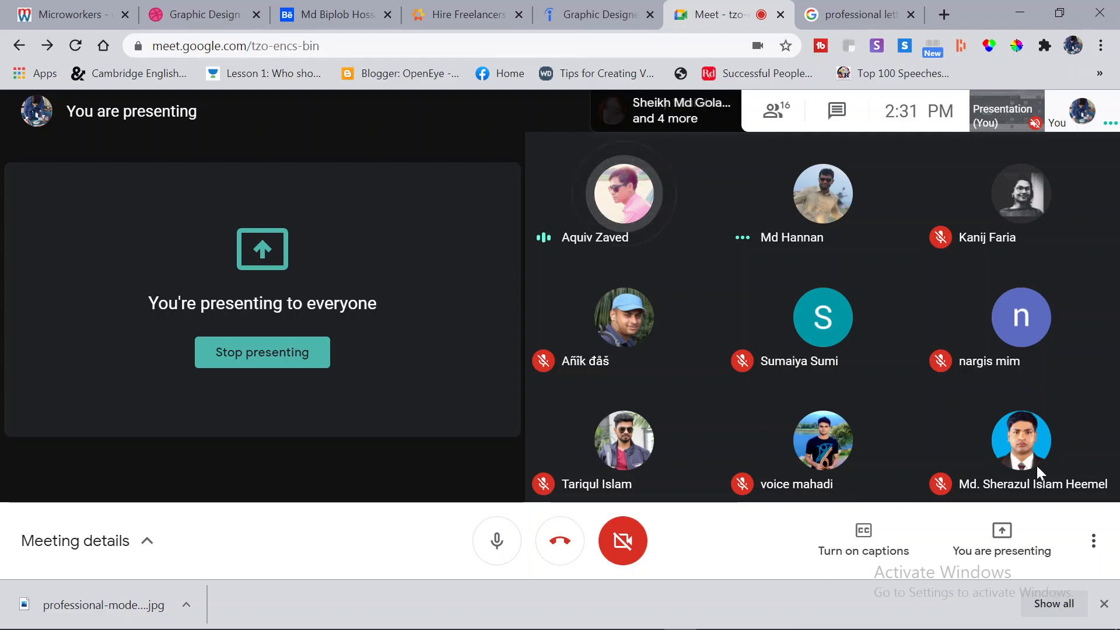
left_click(773, 112)
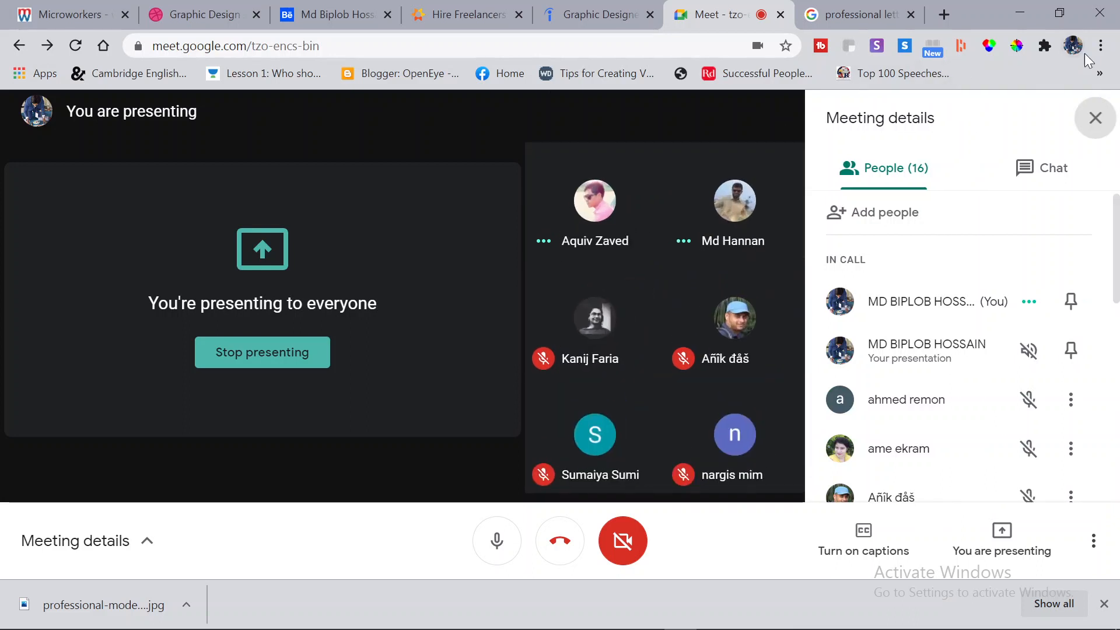
scroll(936, 427, "down", 5)
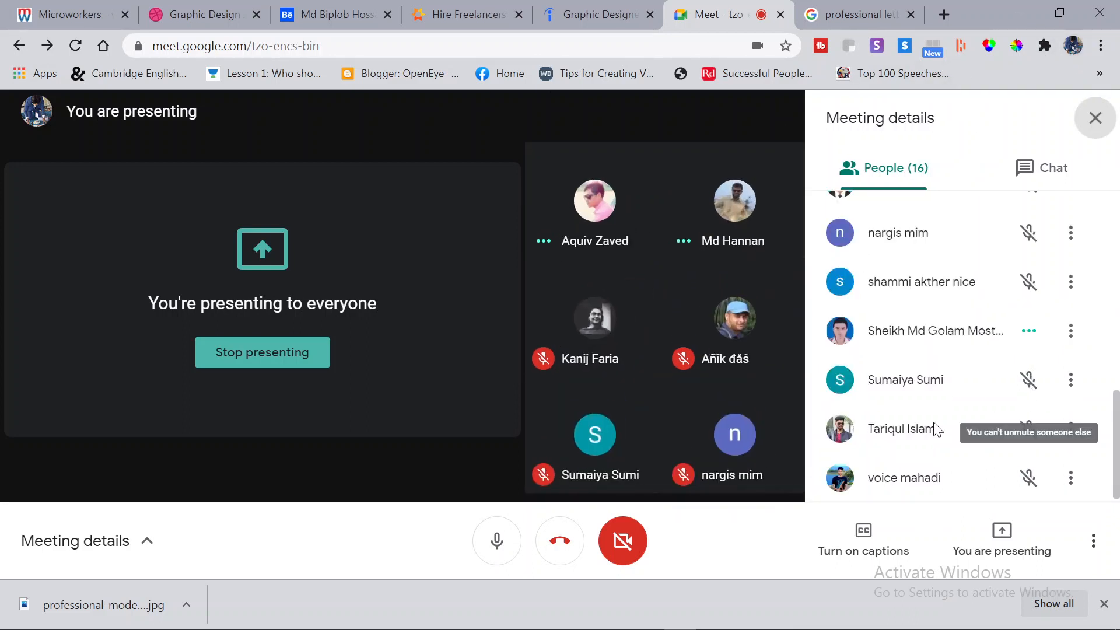
scroll(935, 425, "up", 6)
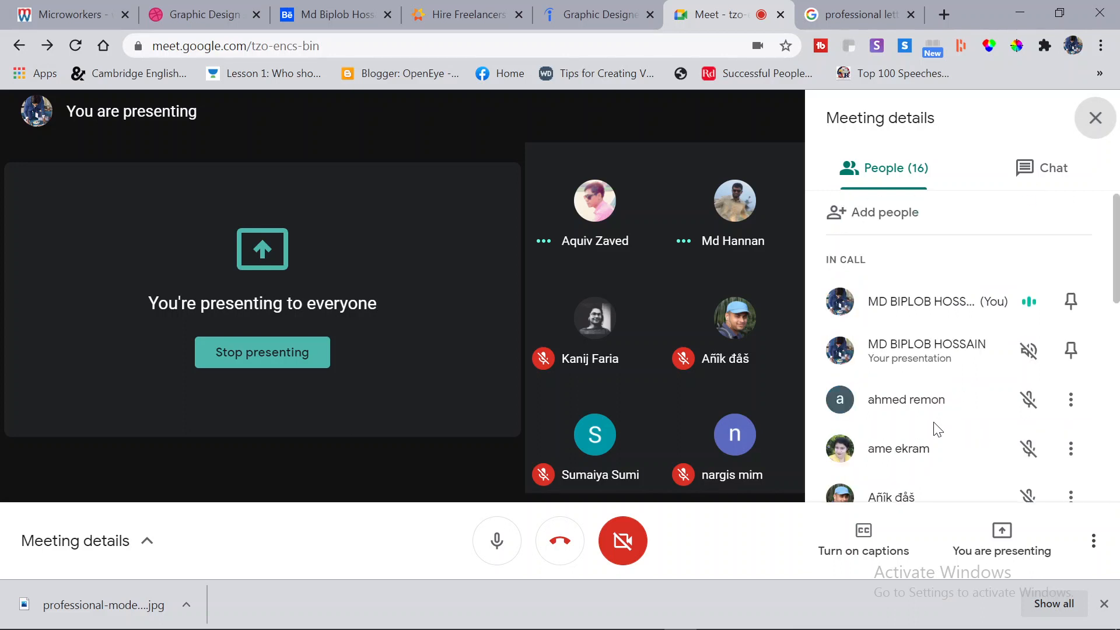
scroll(931, 427, "down", 6)
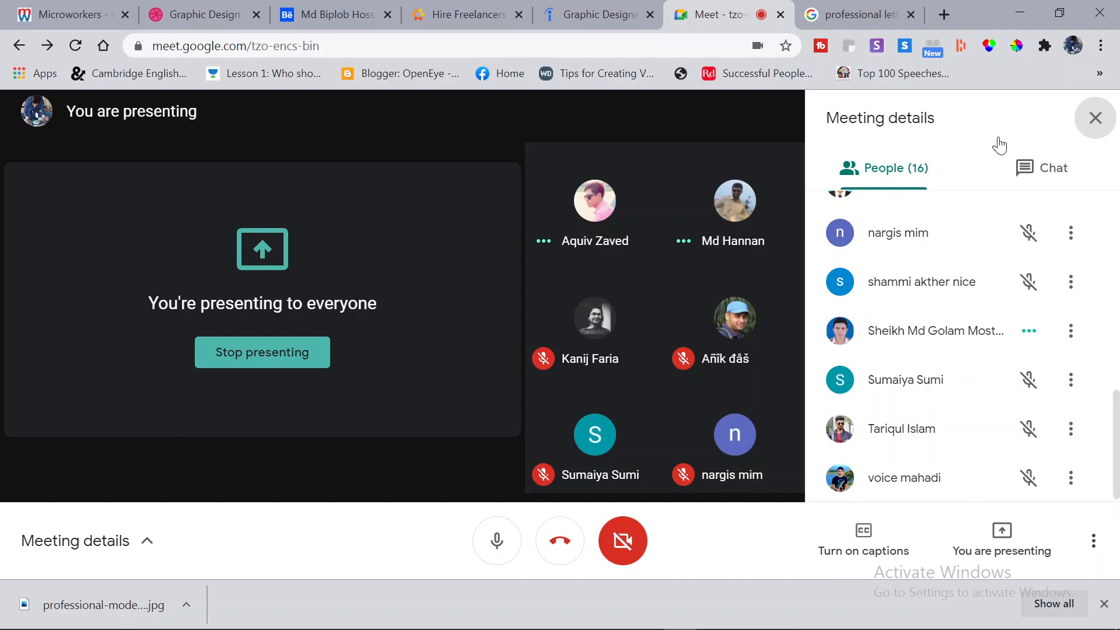
left_click(430, 307)
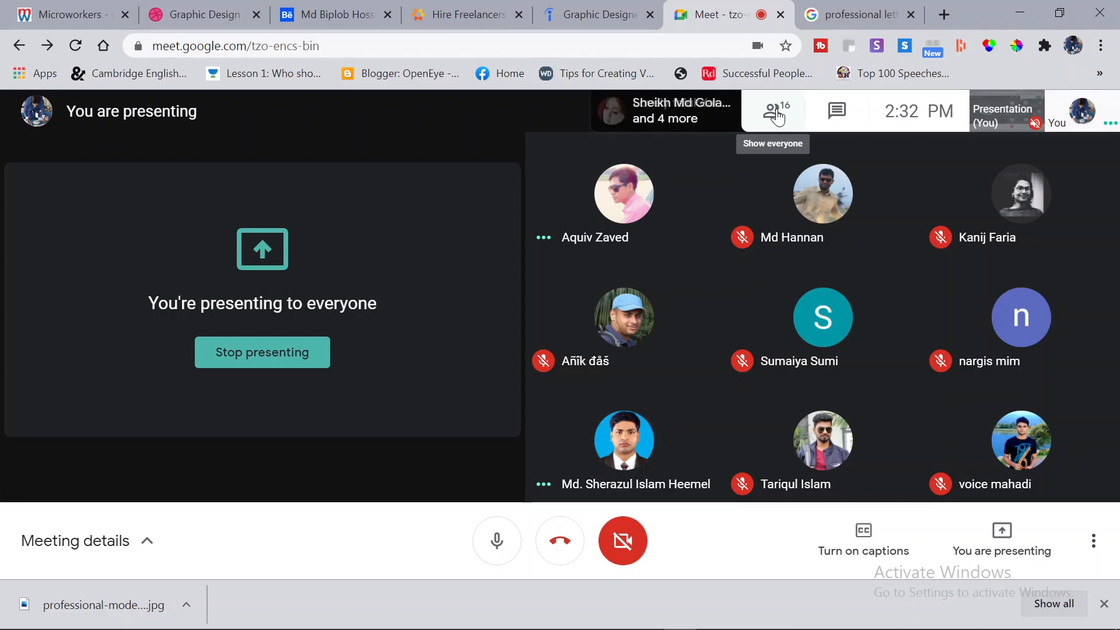
Leave the Google Meet call for Adobe Illustrator and set up a new A4 document in portrait orientation
left_click(853, 7)
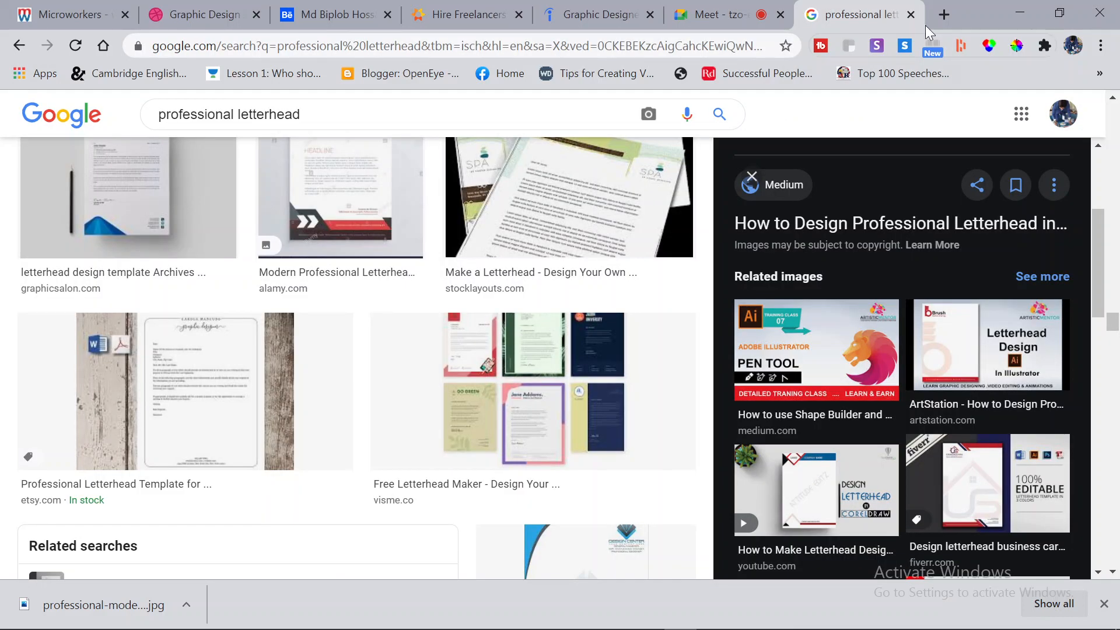
left_click(1019, 13)
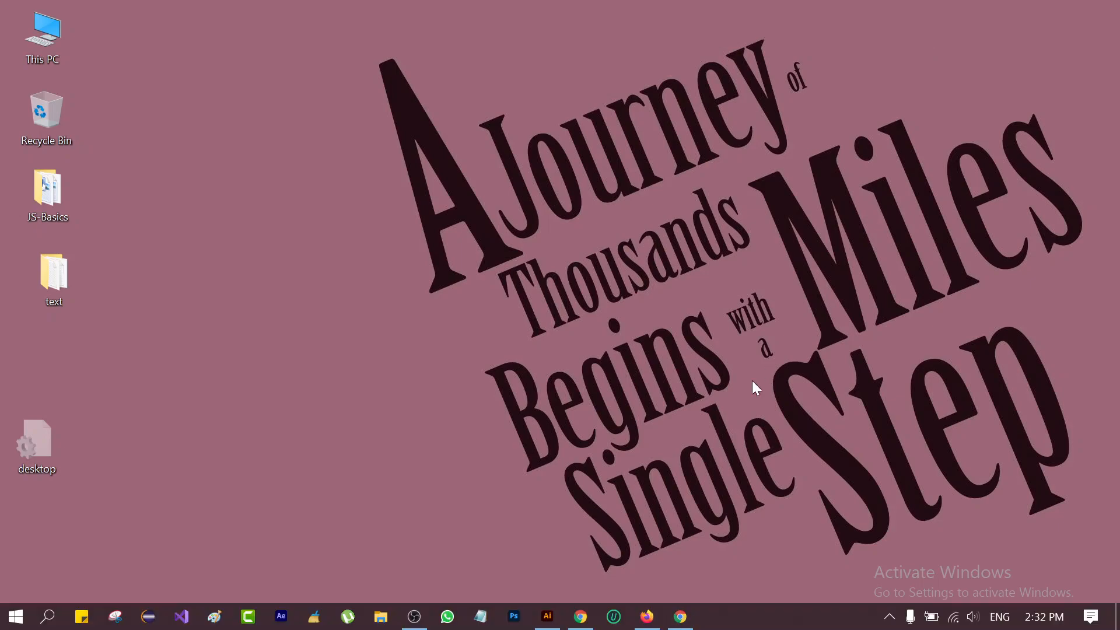
left_click(549, 619)
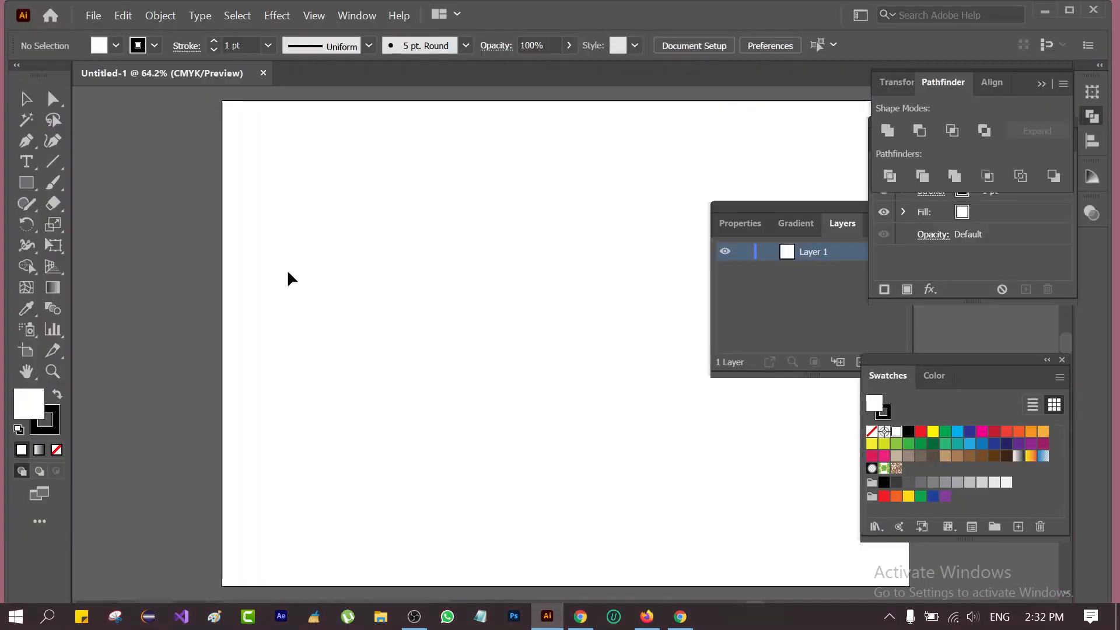
left_click(93, 16)
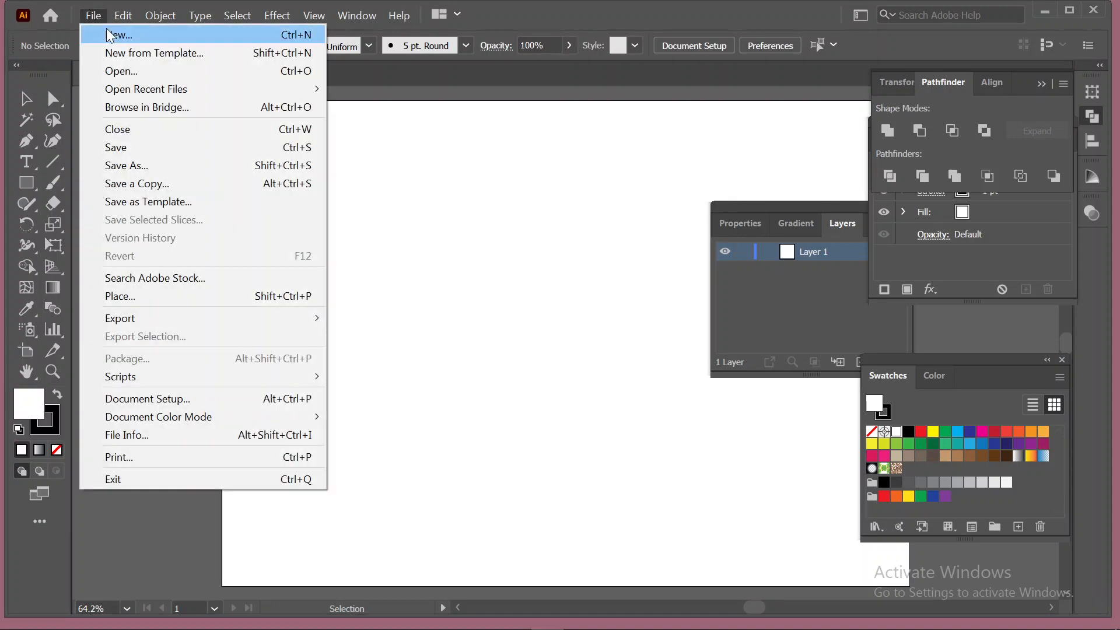
left_click(102, 34)
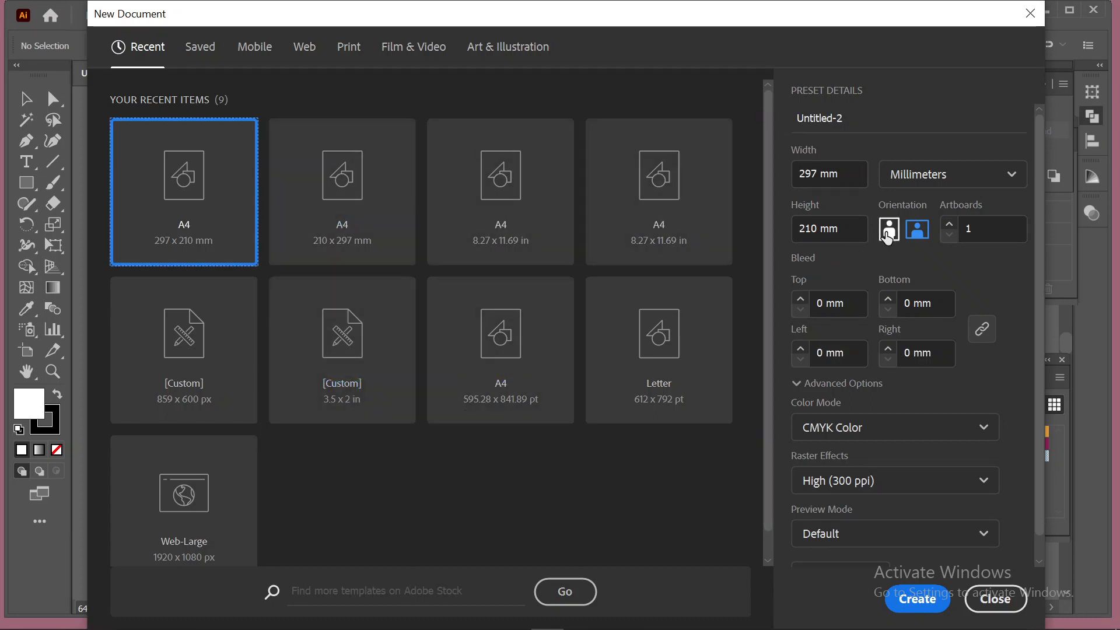
left_click(887, 233)
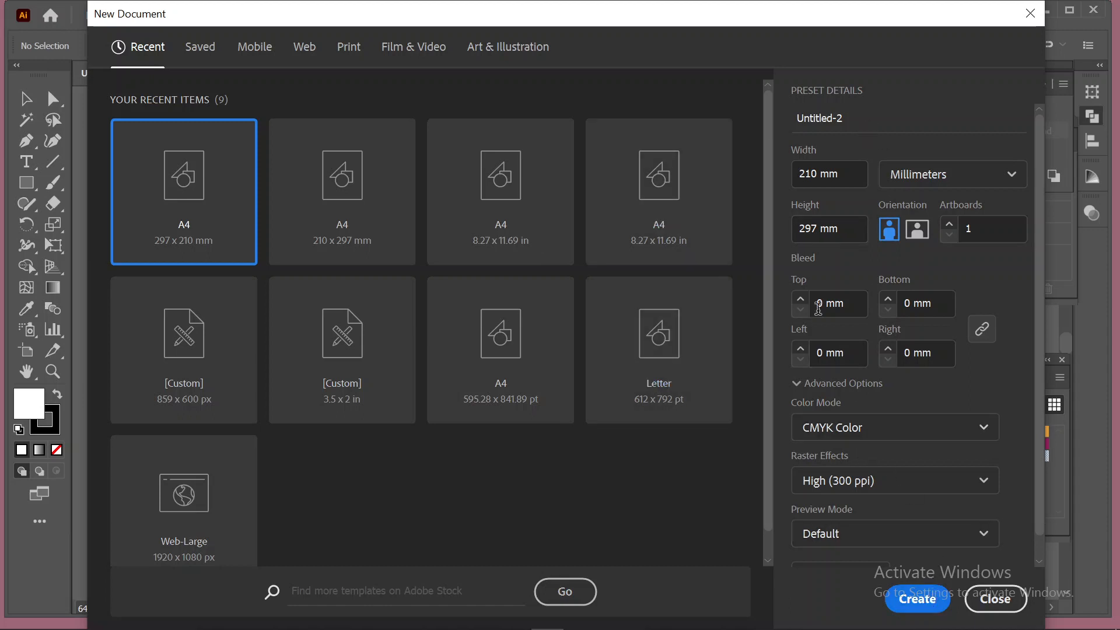
Change the new document's units to inches, keeping the bleed at 0 on all sides
left_click(800, 299)
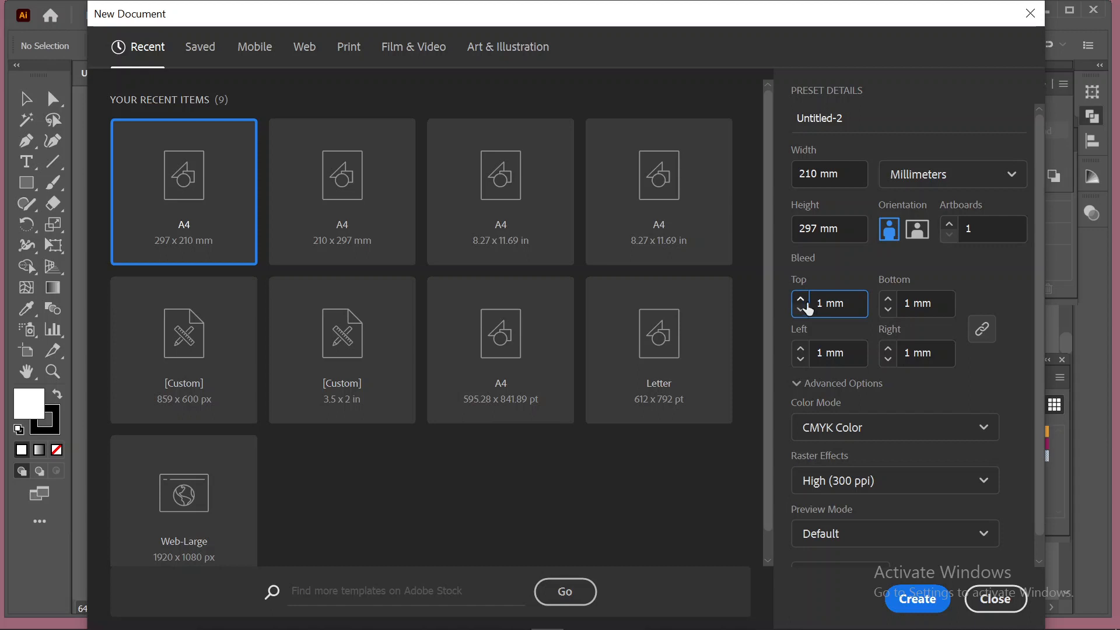
left_click(801, 359)
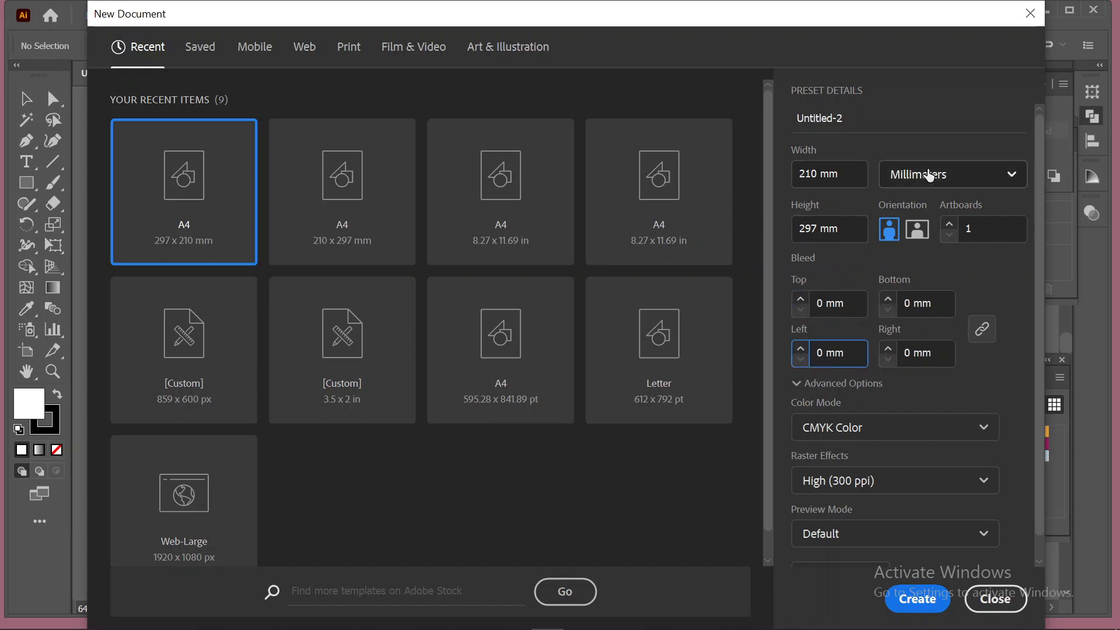
left_click(900, 175)
left_click(920, 291)
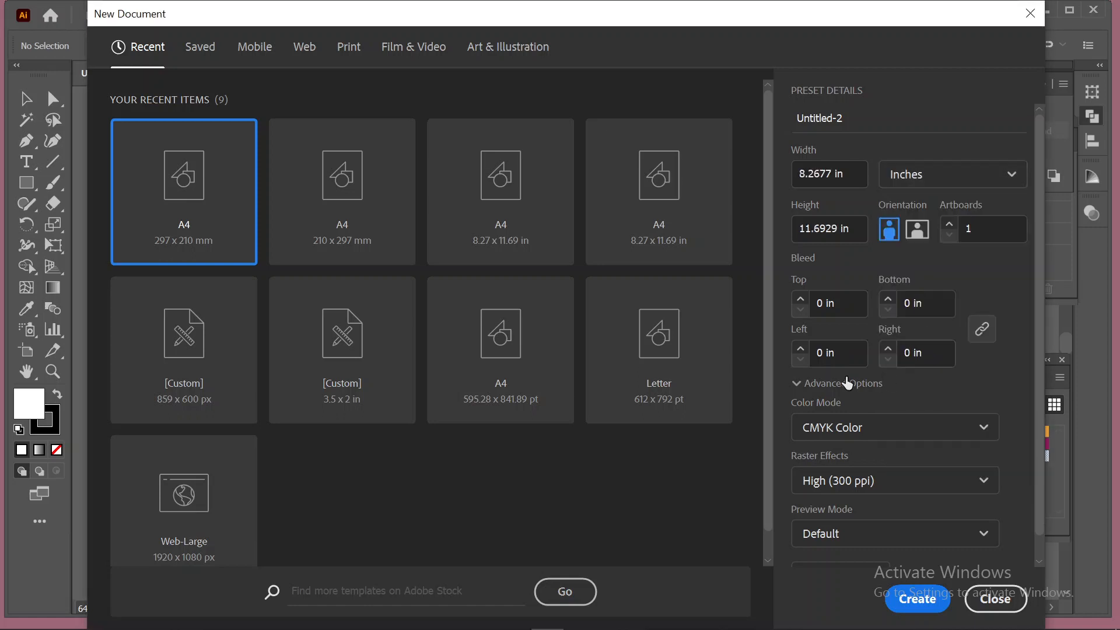
Set the bleed to 0.125 in on all sides and create the document under the name Letterhead
left_click(800, 299)
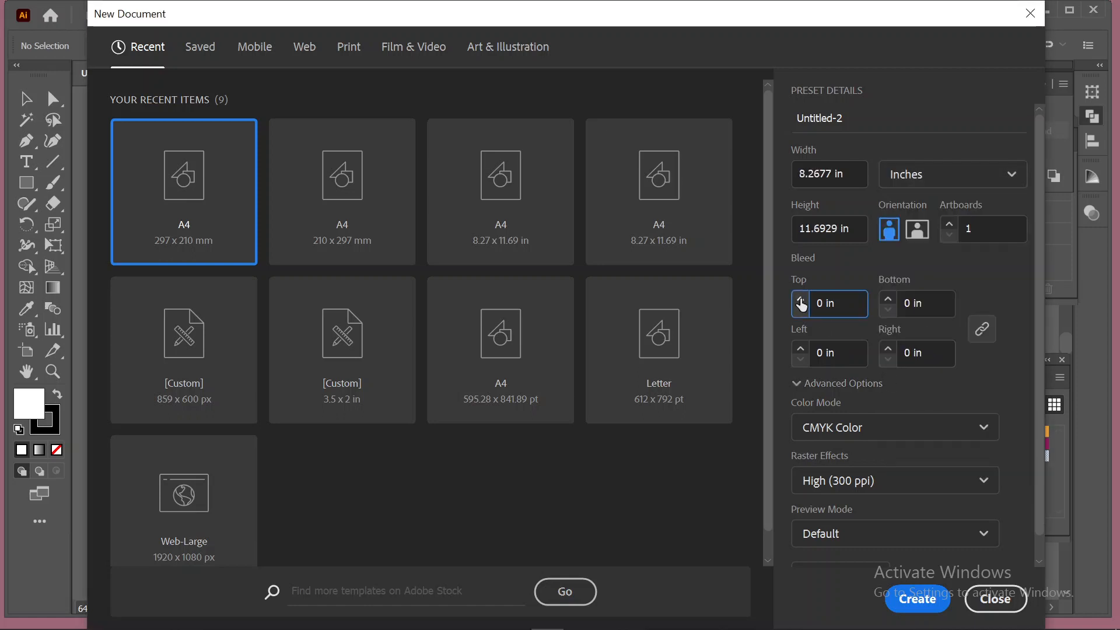
left_click(800, 299)
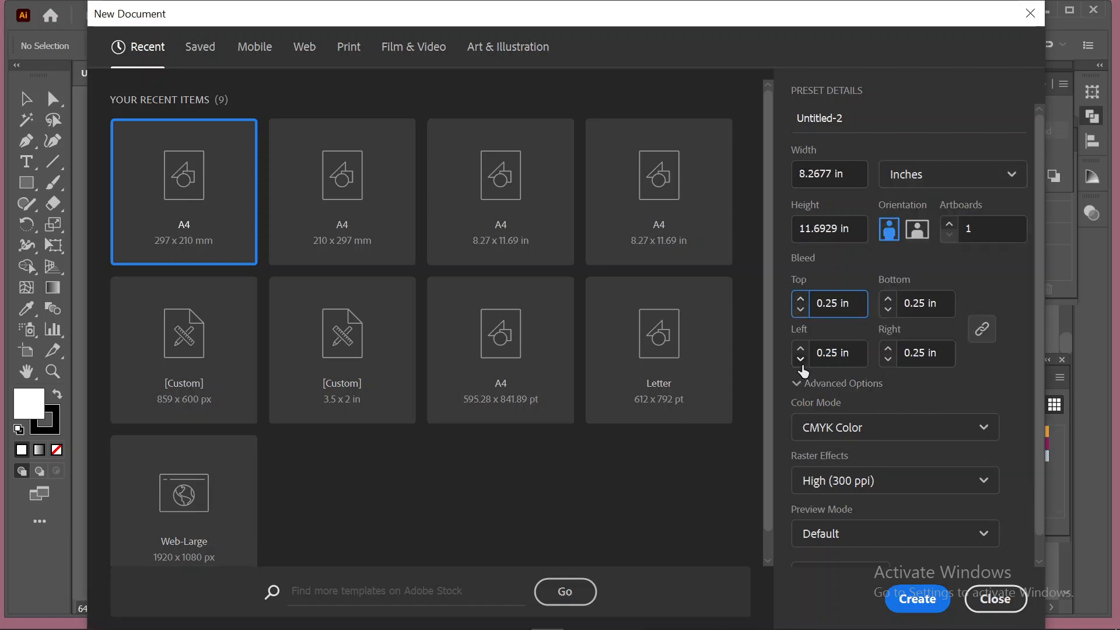
left_click(800, 358)
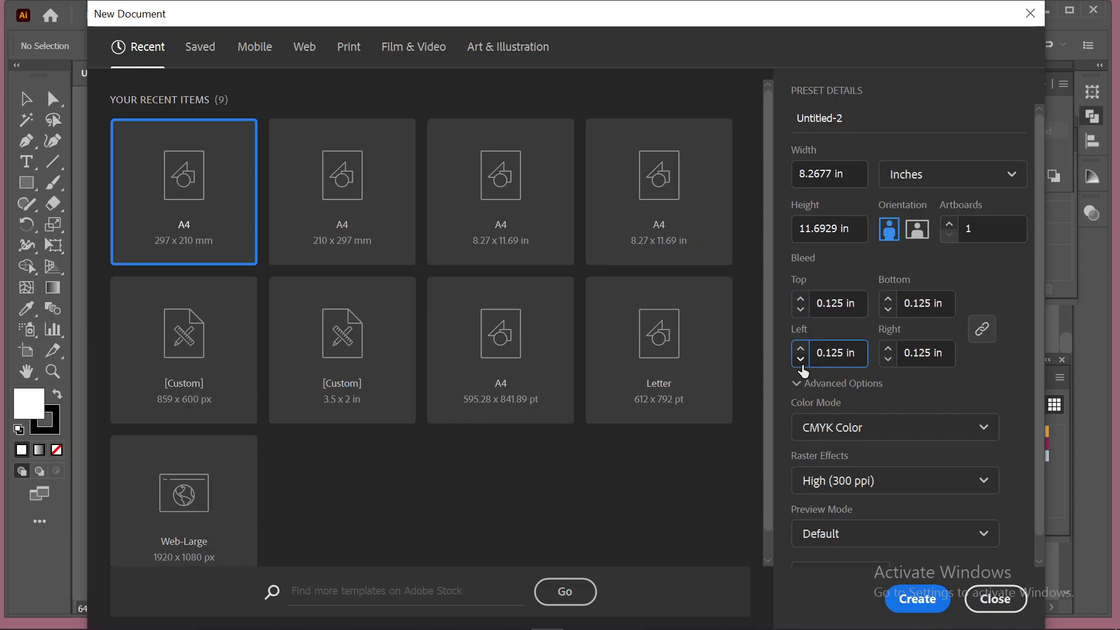
left_click(846, 119)
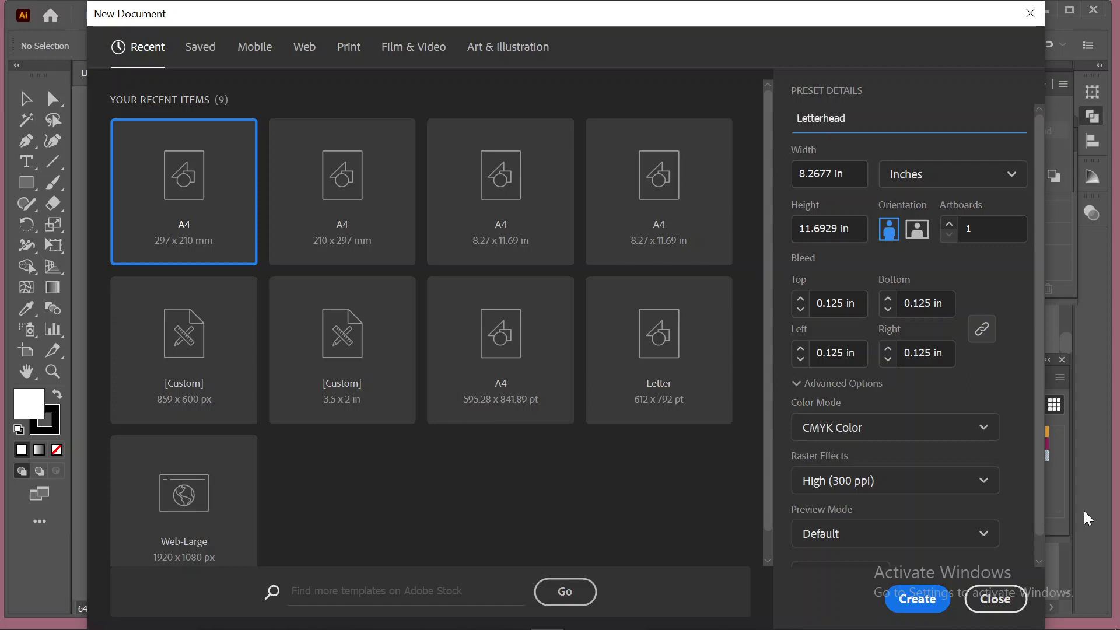
left_click(917, 599)
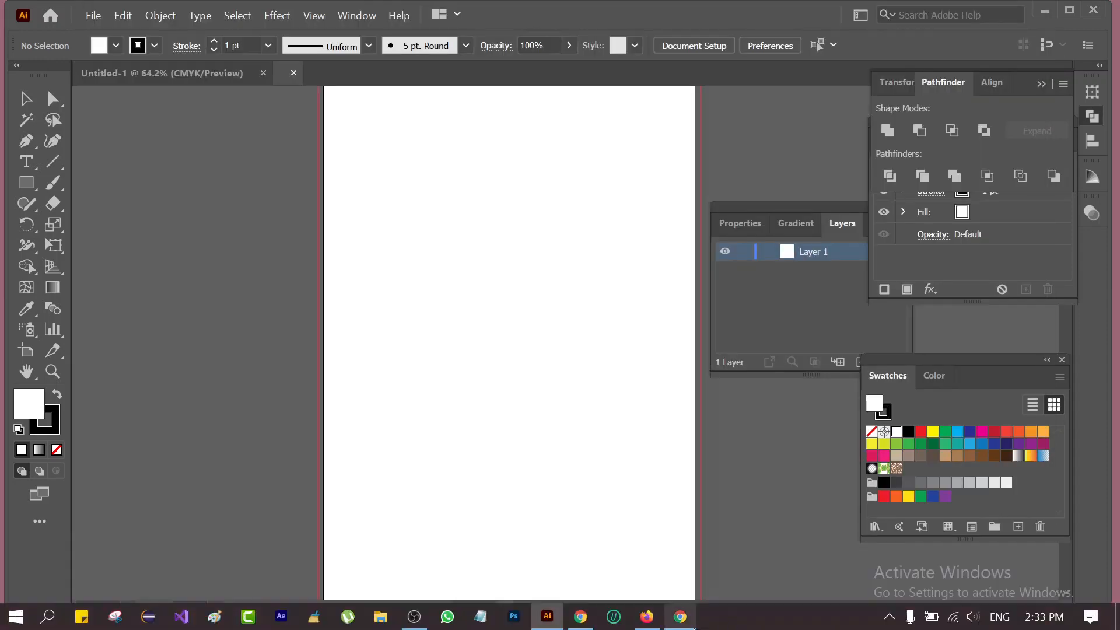
Switch to Chrome to view the enlarged Medium letterhead reference image and return to Illustrator
left_click(682, 619)
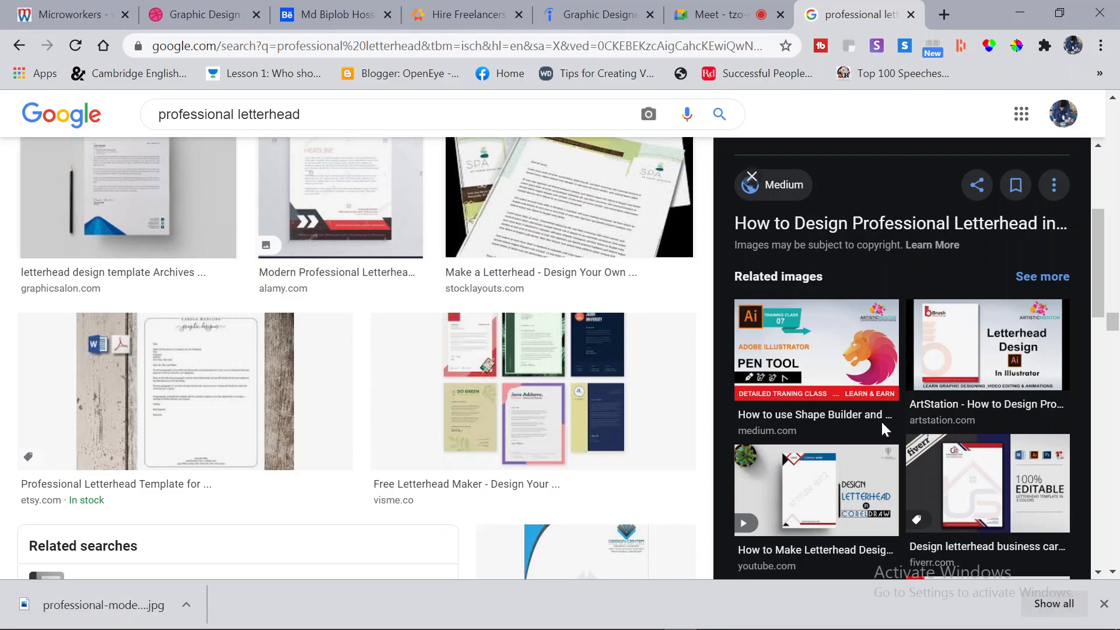
left_click(985, 355)
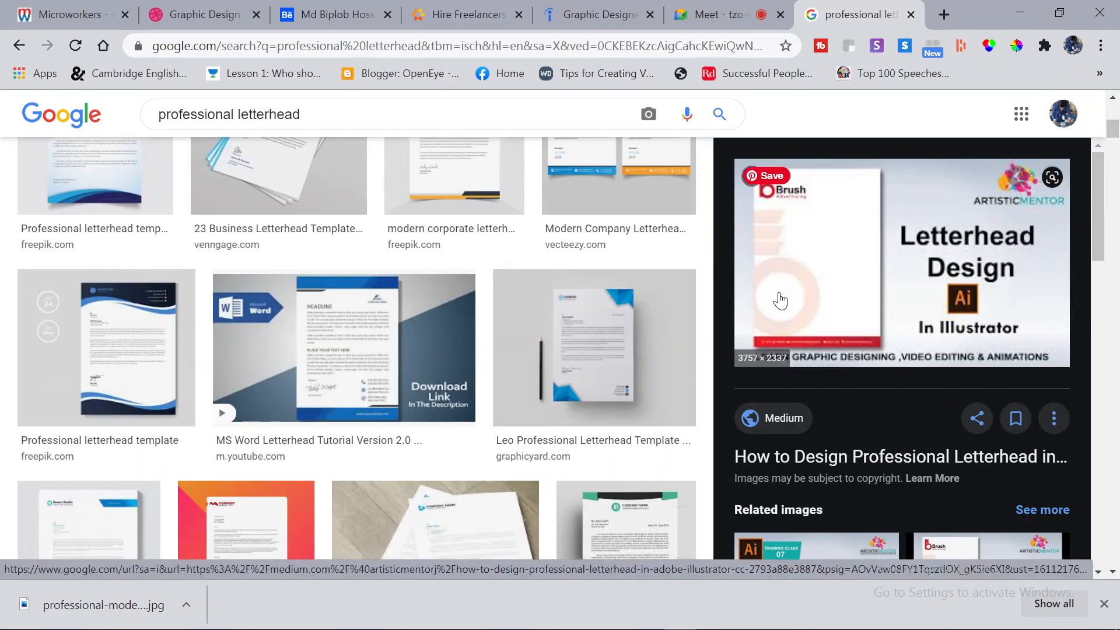
right_click(771, 205)
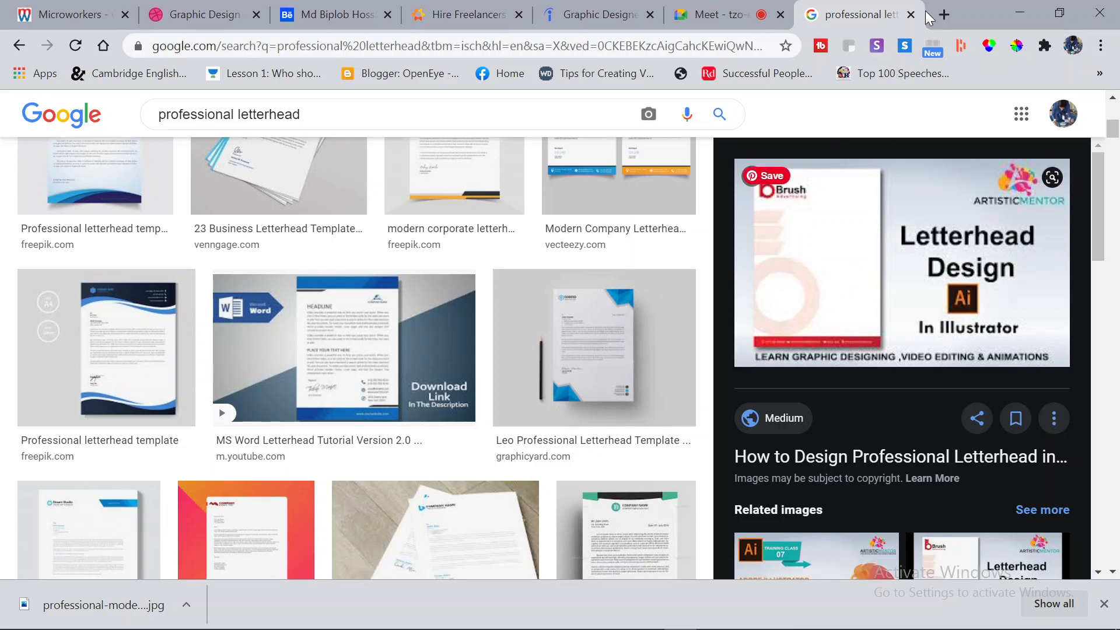
left_click(1026, 10)
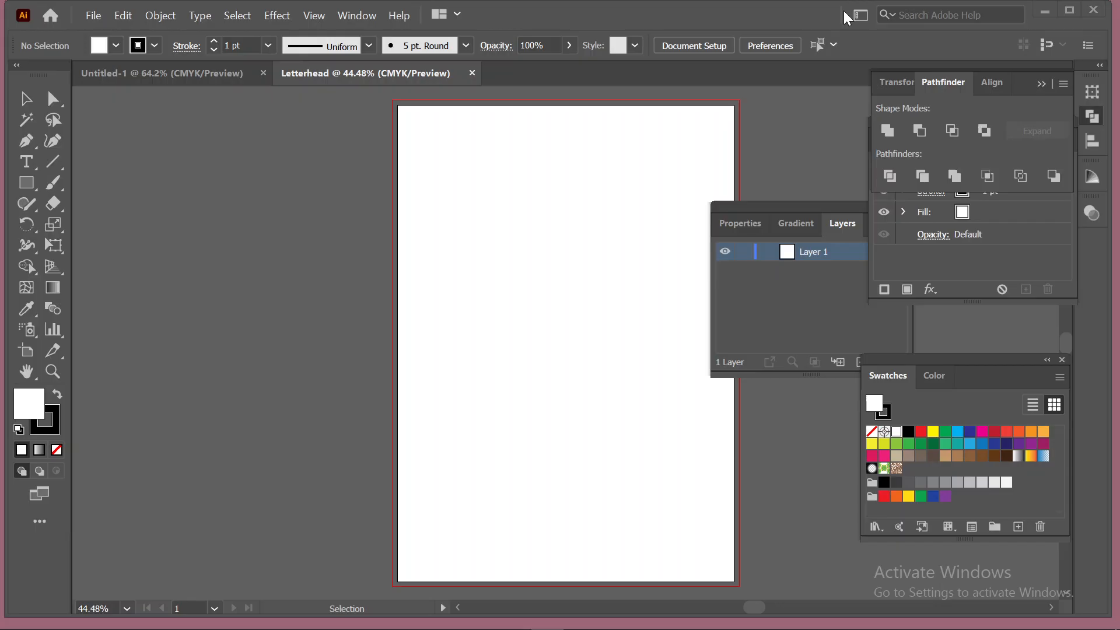
Start placing a file in the Letterhead document and browse to the downloads folder on New Volume (D:)
left_click(94, 17)
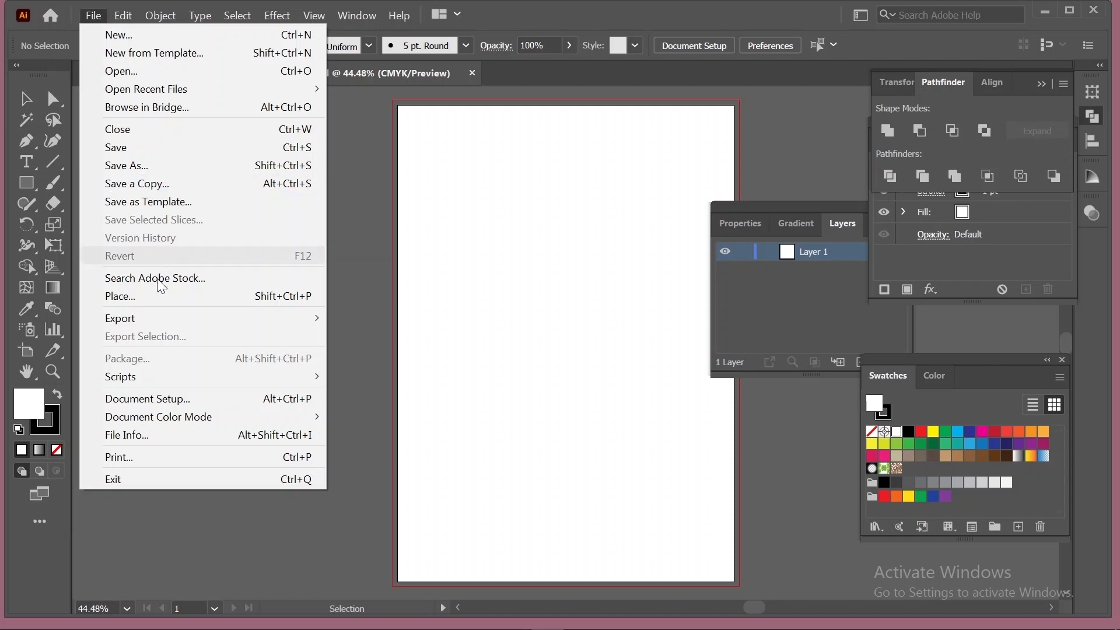
left_click(192, 295)
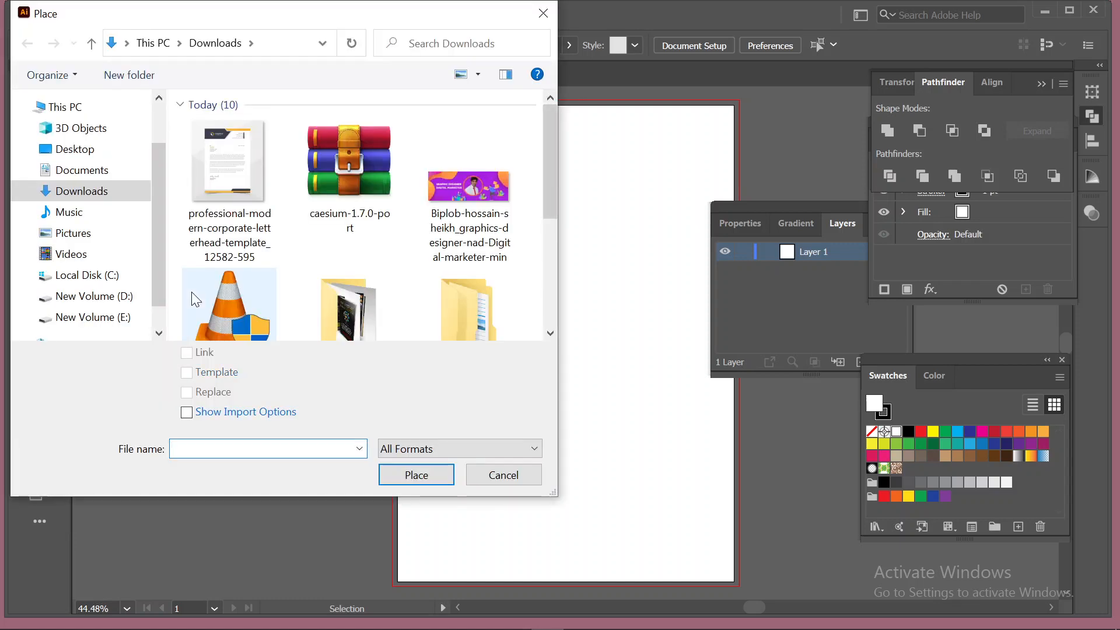
scroll(274, 261, "down", 5)
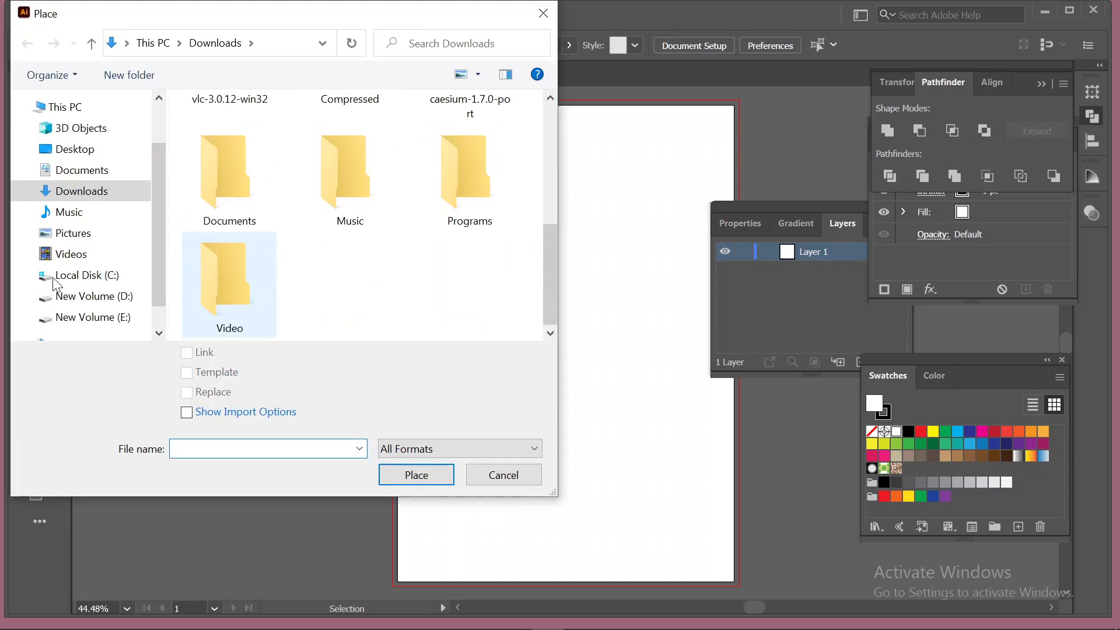
left_click(115, 298)
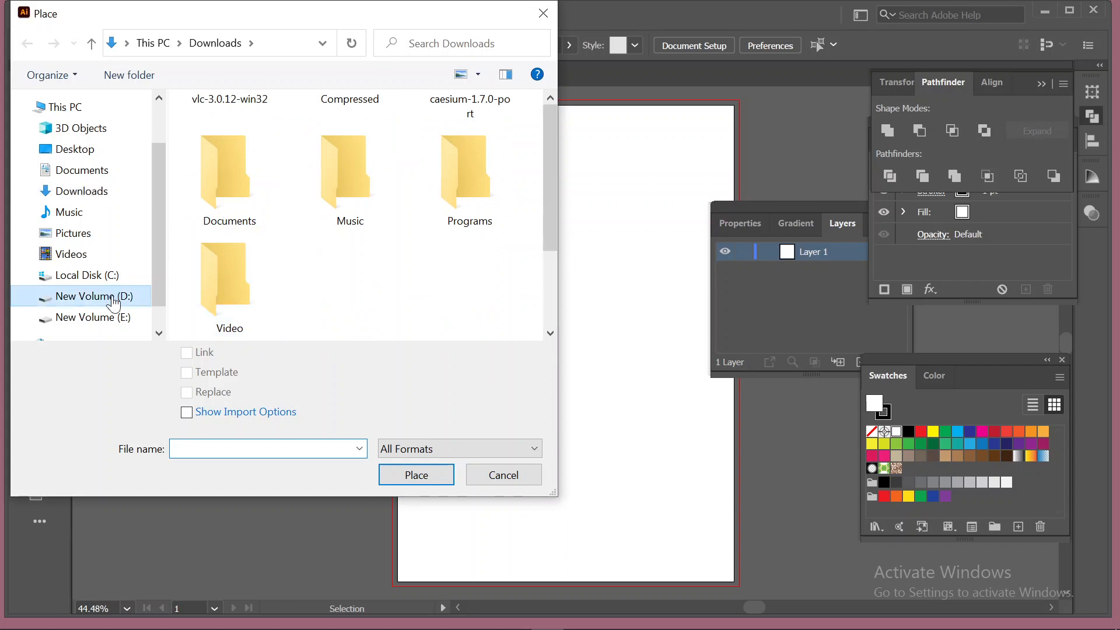
scroll(268, 236, "down", 2)
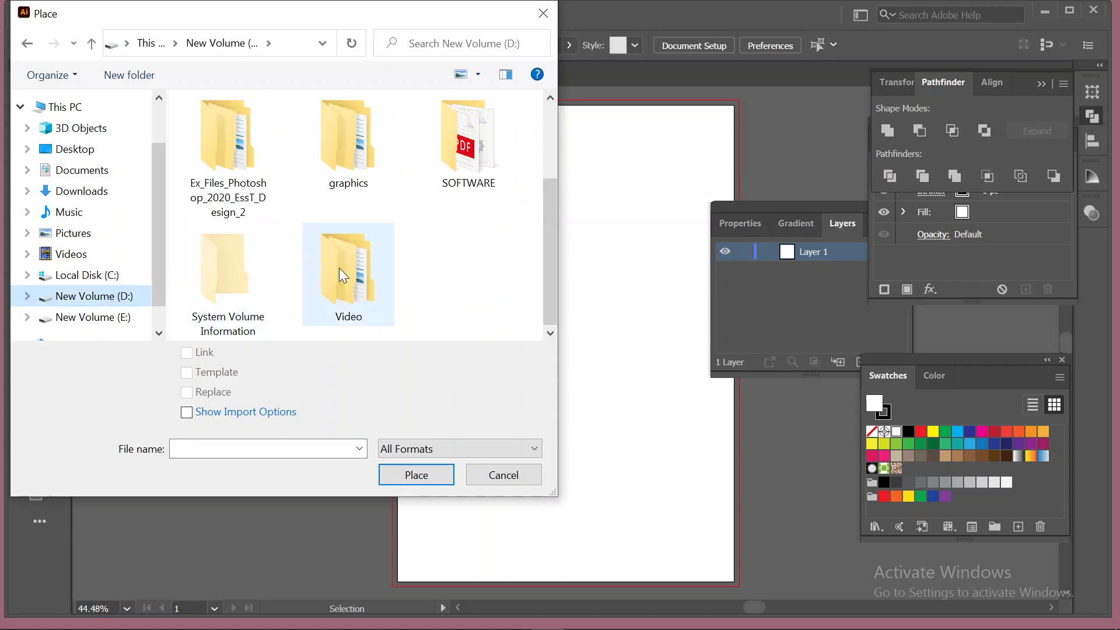
left_click(334, 141)
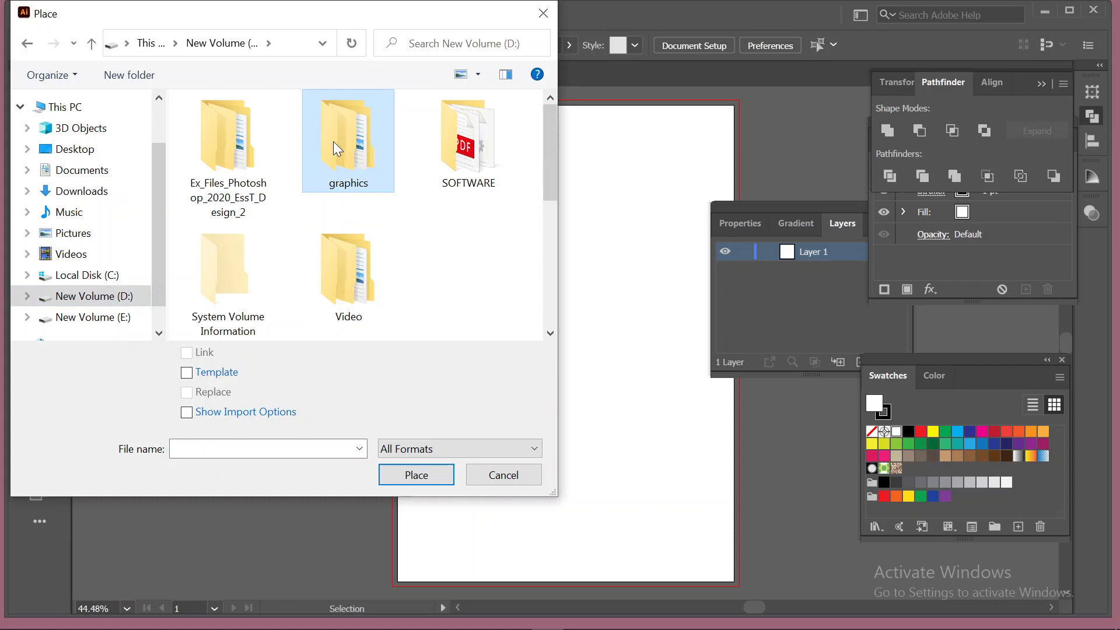
double_click(333, 141)
left_click(28, 45)
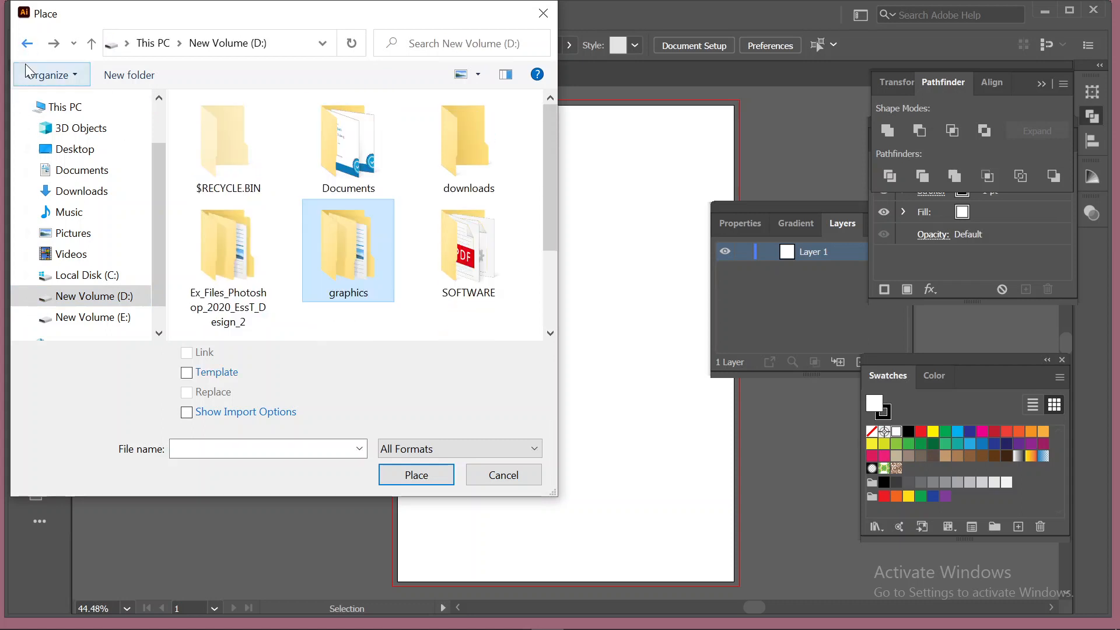
double_click(479, 145)
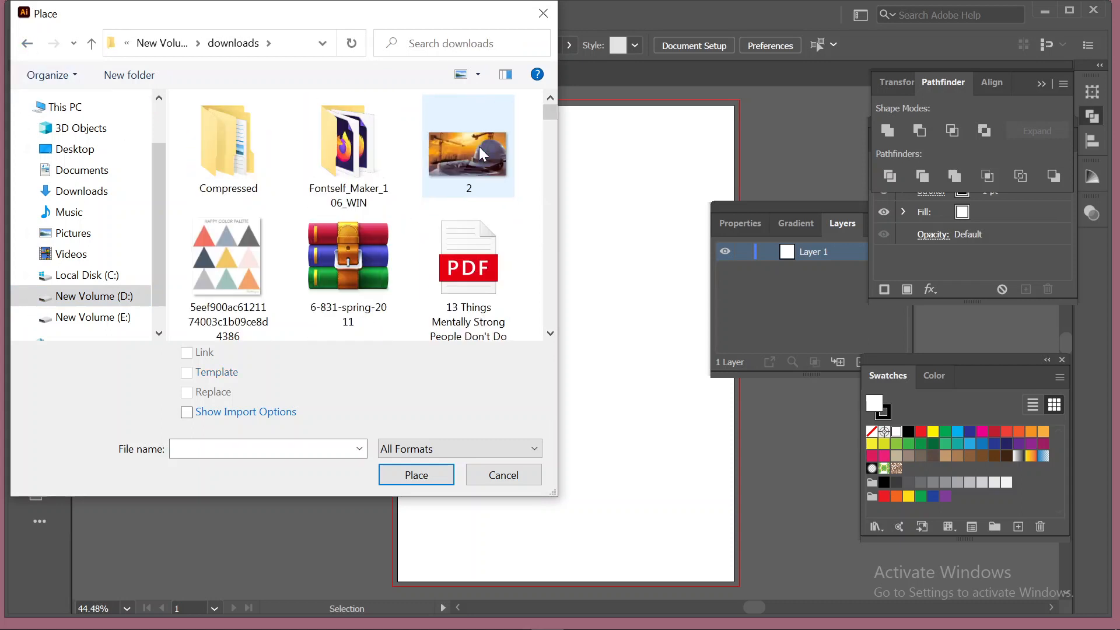
Look through the files in the downloads folder for an image to place in the letterhead
scroll(426, 204, "down", 3)
scroll(430, 210, "down", 4)
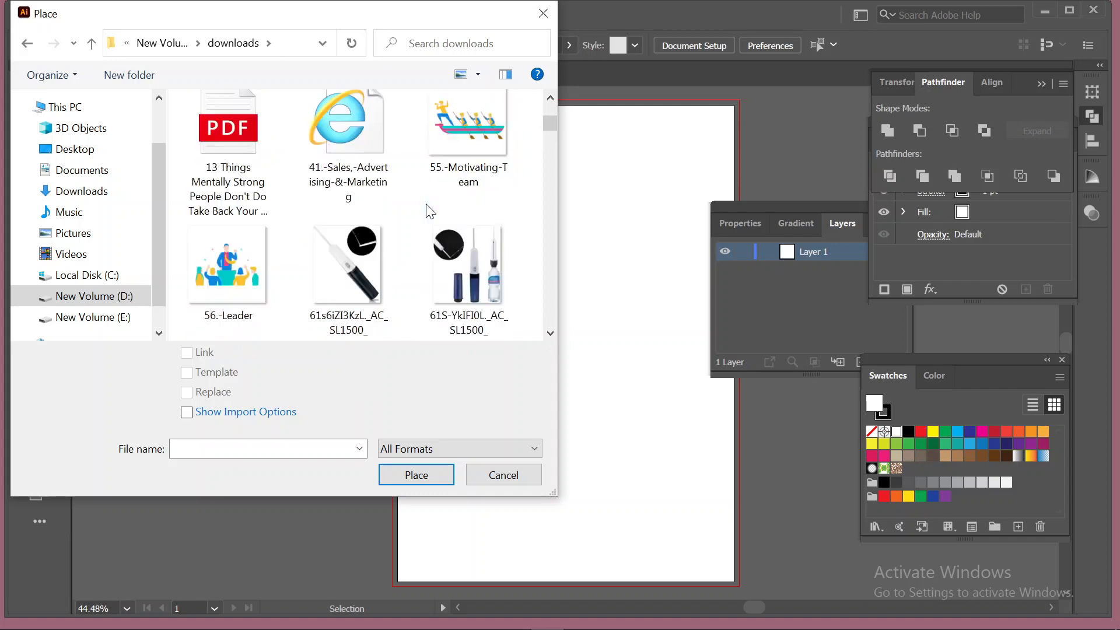
scroll(427, 208, "down", 3)
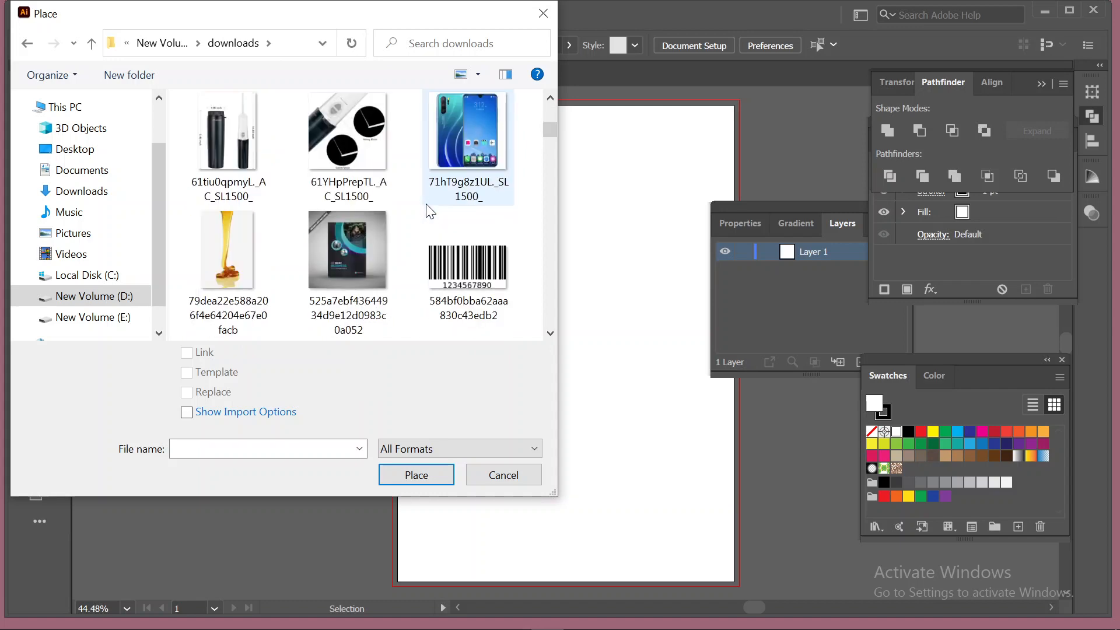
scroll(430, 210, "down", 6)
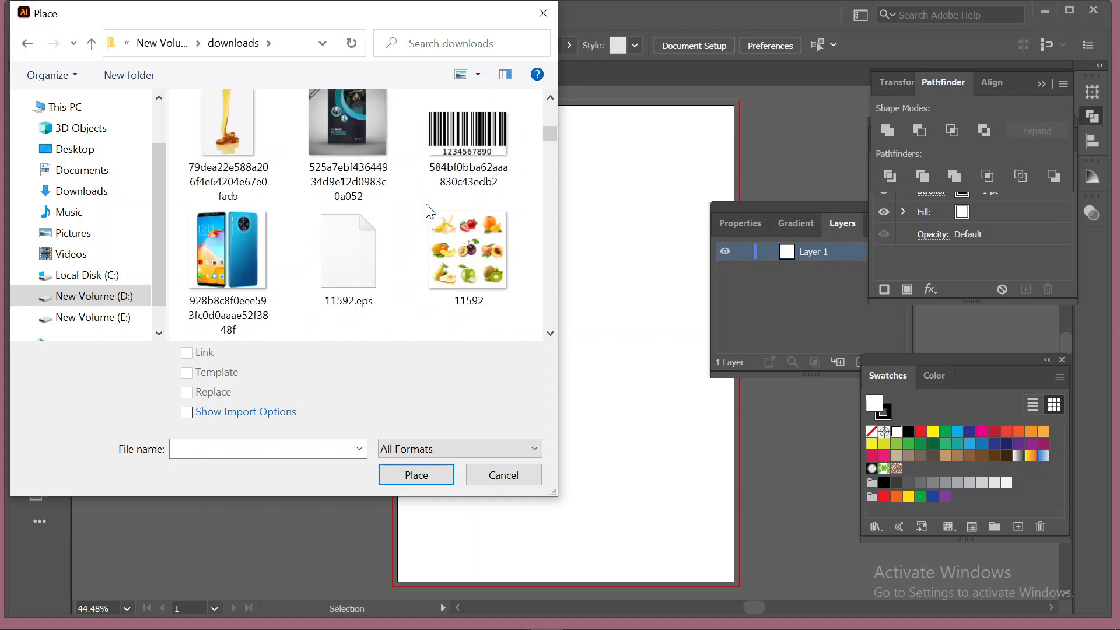
scroll(430, 210, "down", 3)
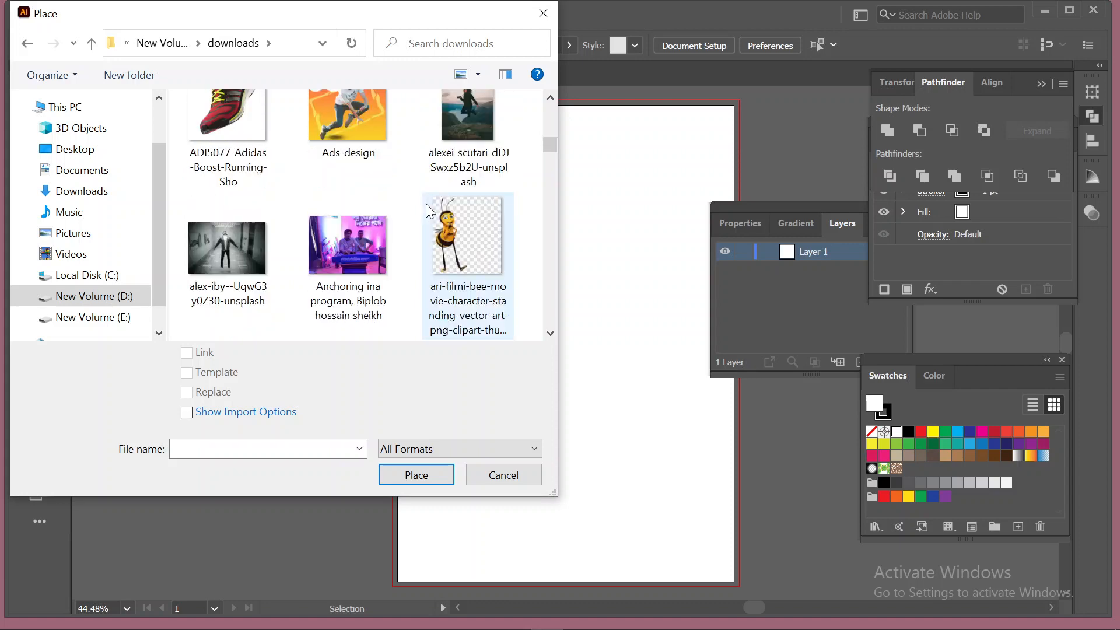
scroll(426, 204, "down", 6)
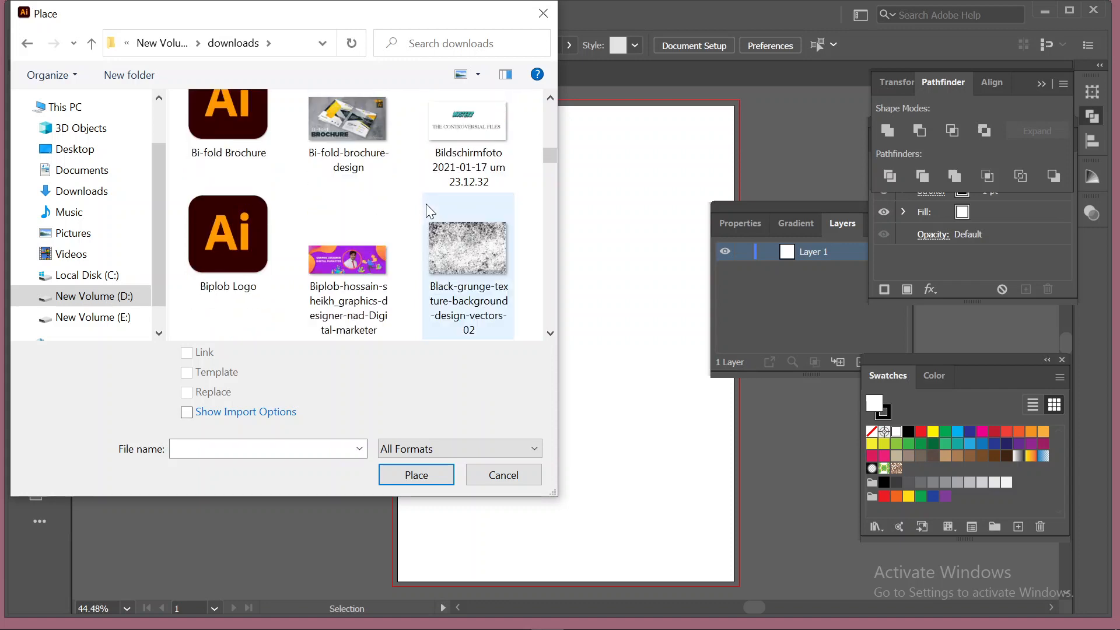
scroll(427, 204, "down", 3)
scroll(426, 205, "down", 10)
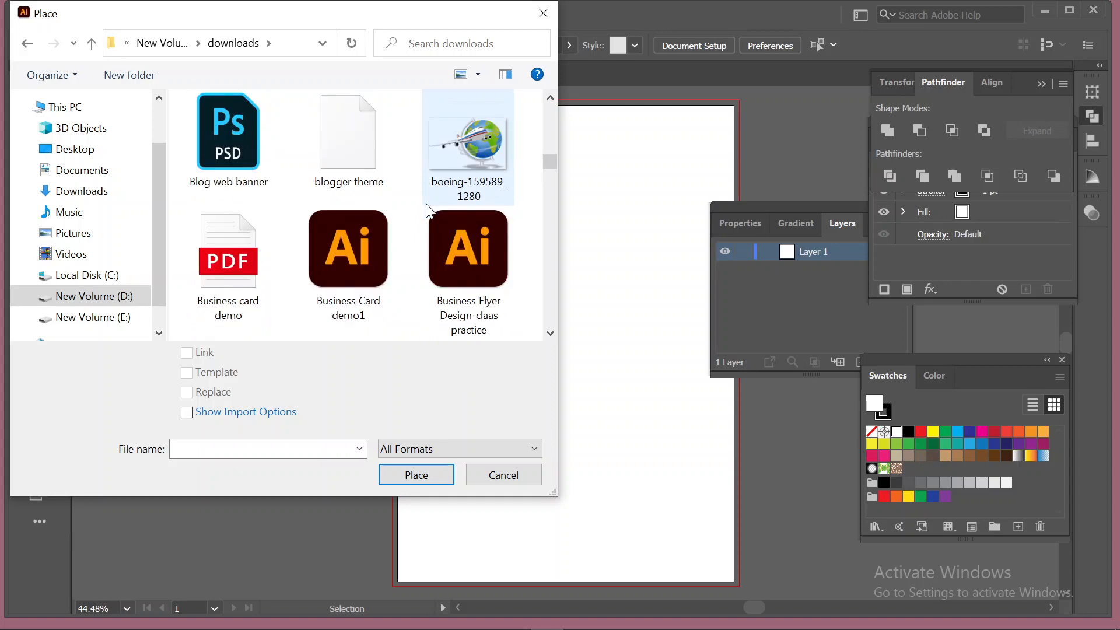
scroll(427, 205, "down", 10)
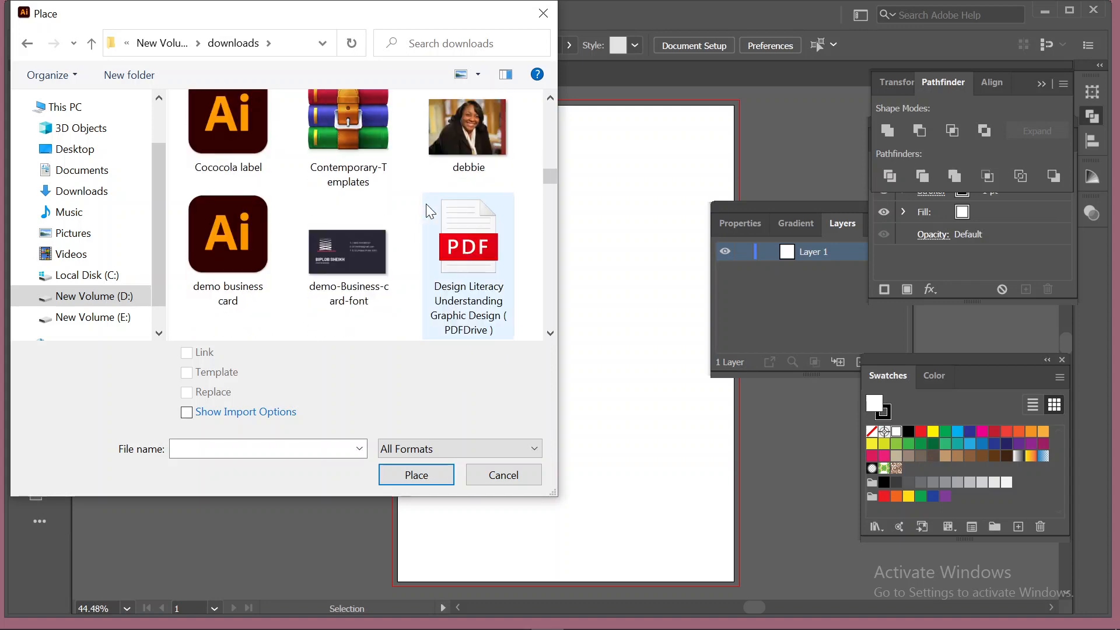
scroll(426, 205, "down", 15)
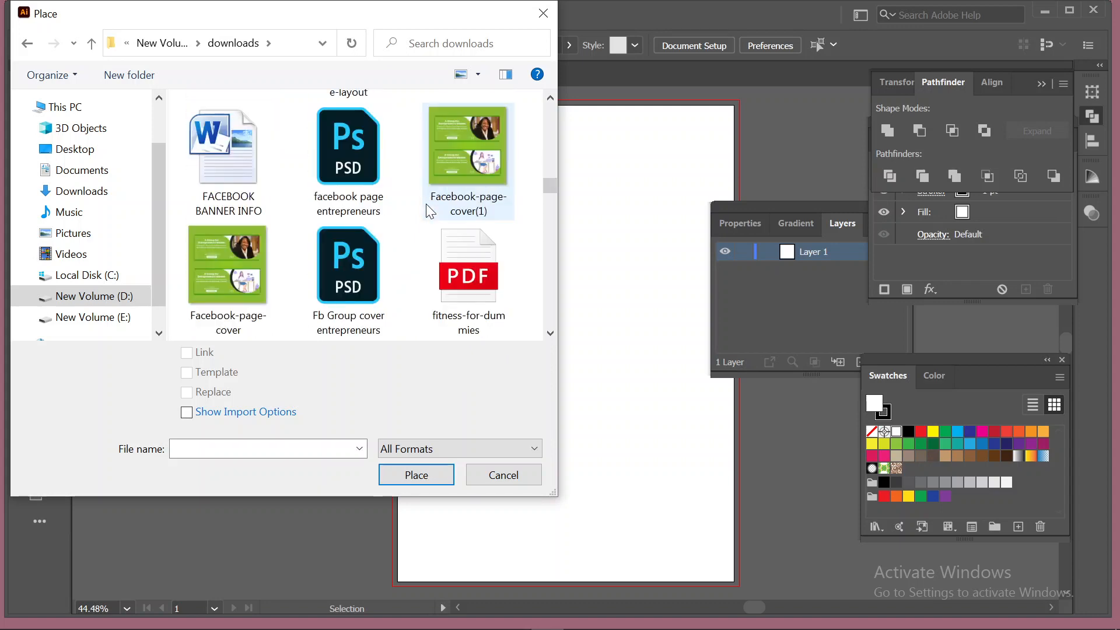
scroll(426, 204, "down", 15)
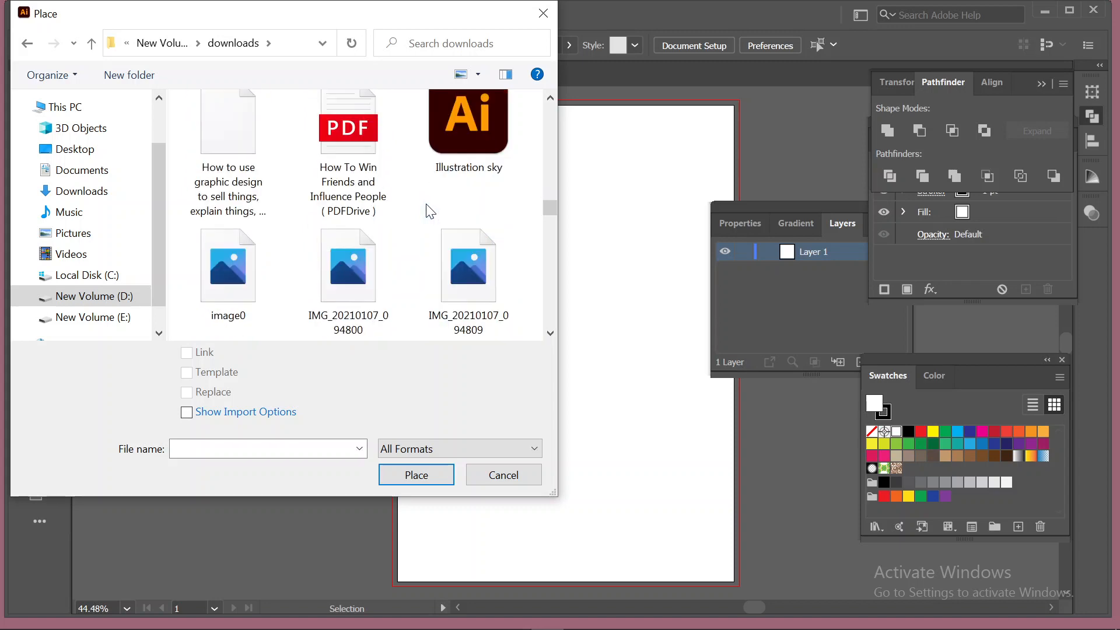
scroll(425, 204, "down", 15)
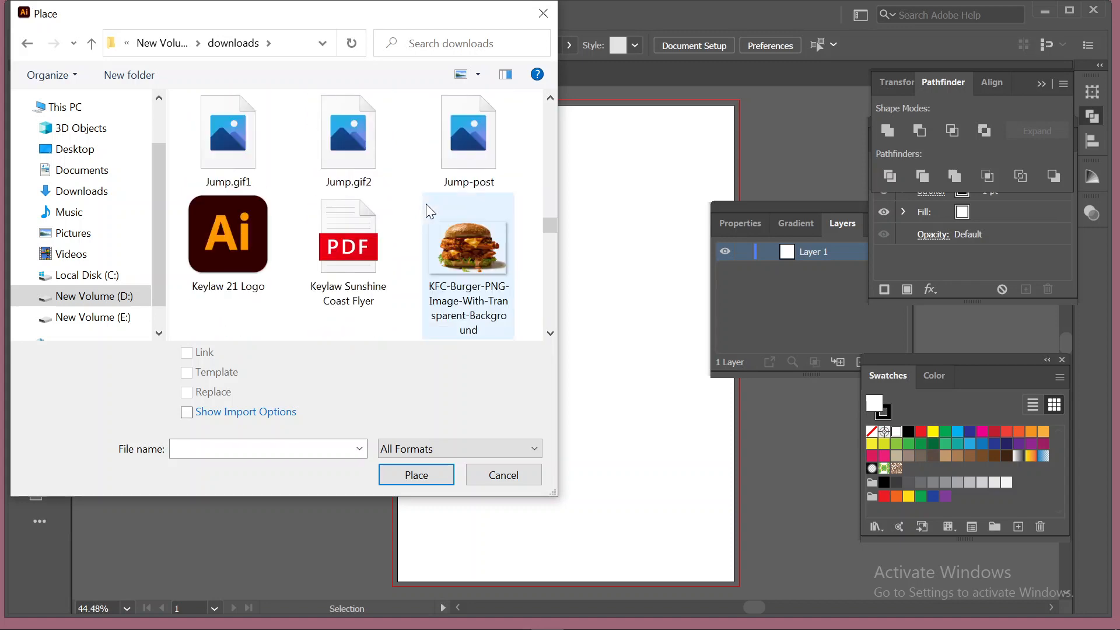
scroll(426, 204, "down", 6)
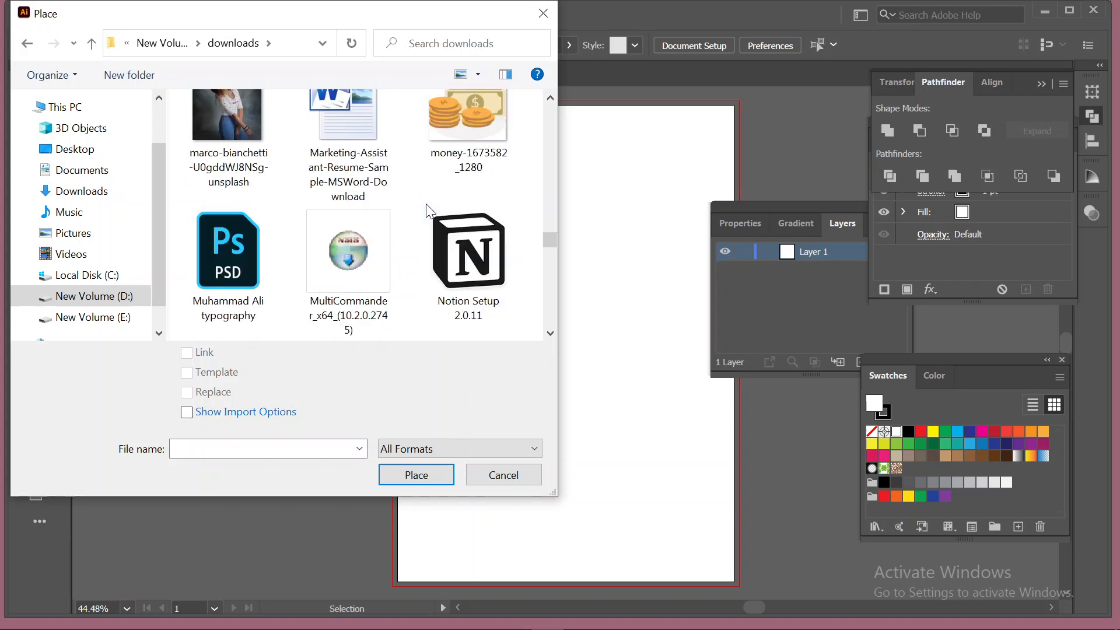
scroll(426, 204, "down", 9)
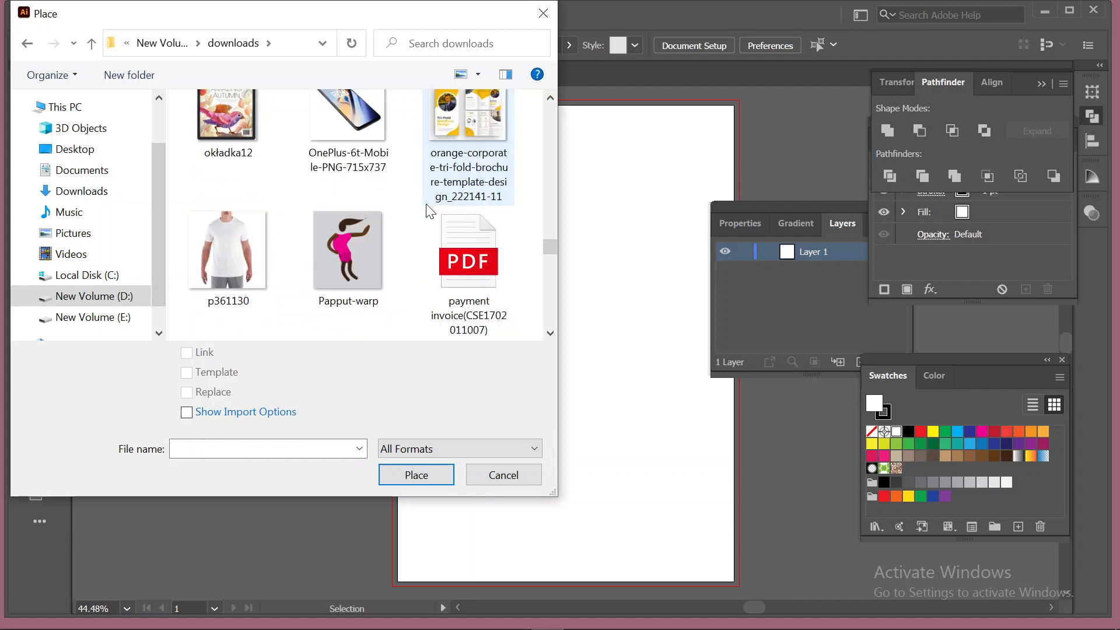
scroll(427, 206, "down", 12)
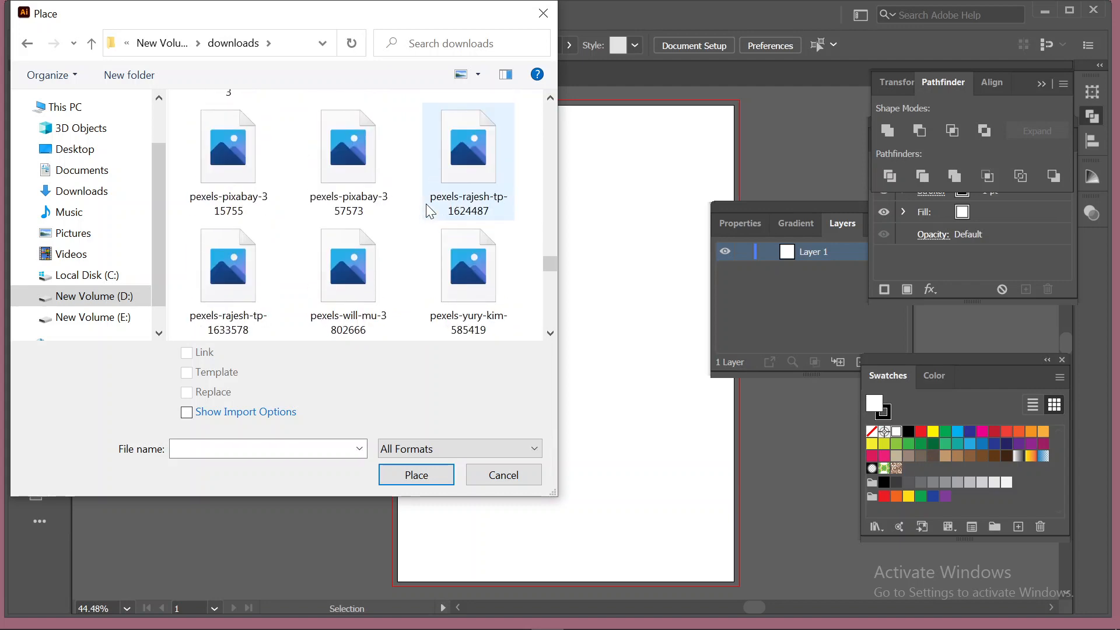
scroll(427, 205, "up", 6)
scroll(428, 208, "down", 10)
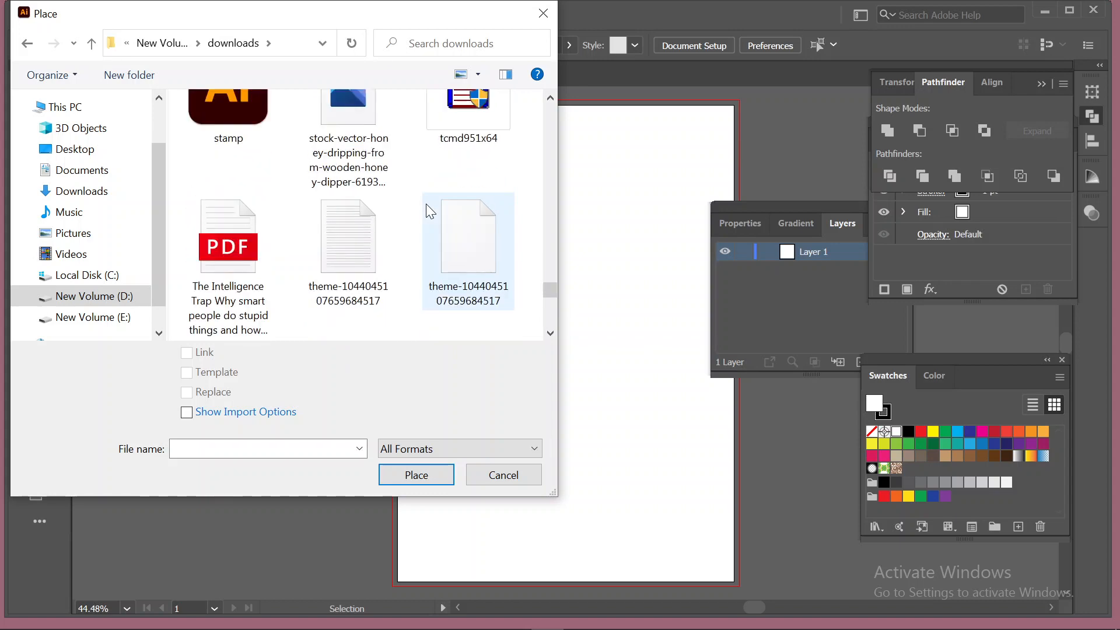
scroll(427, 205, "down", 6)
scroll(430, 211, "down", 4)
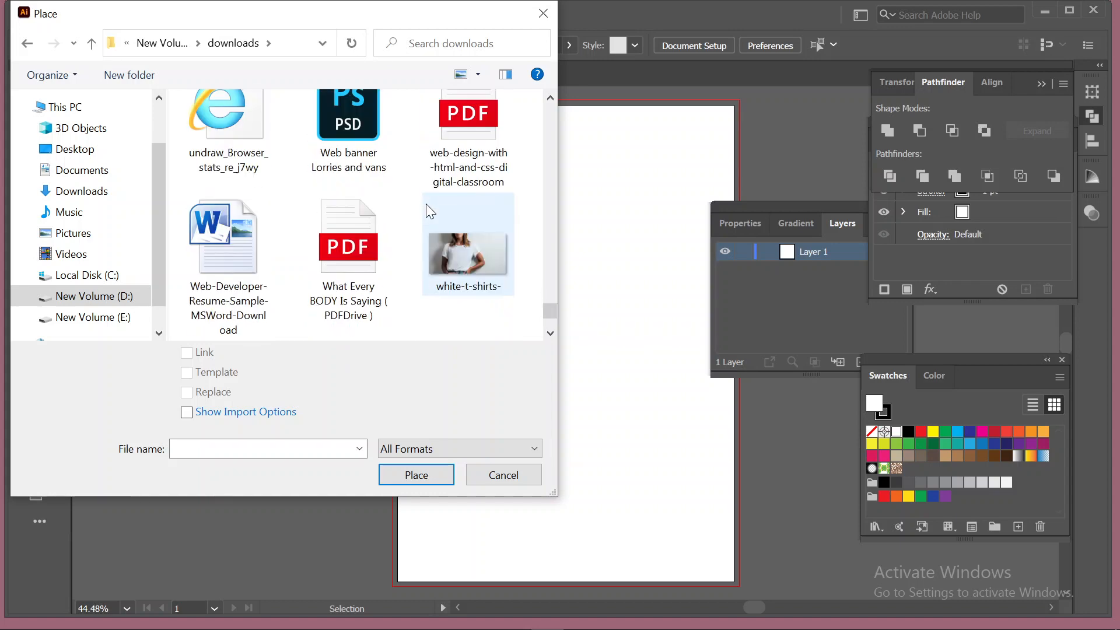
scroll(430, 212, "up", 1)
scroll(430, 211, "up", 10)
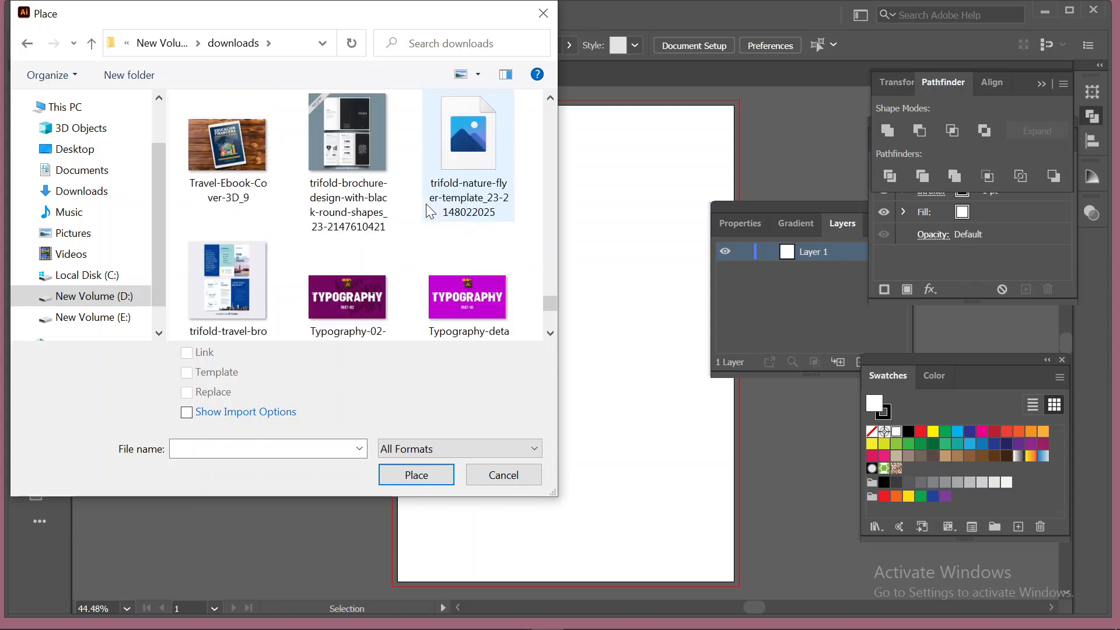
scroll(430, 211, "up", 10)
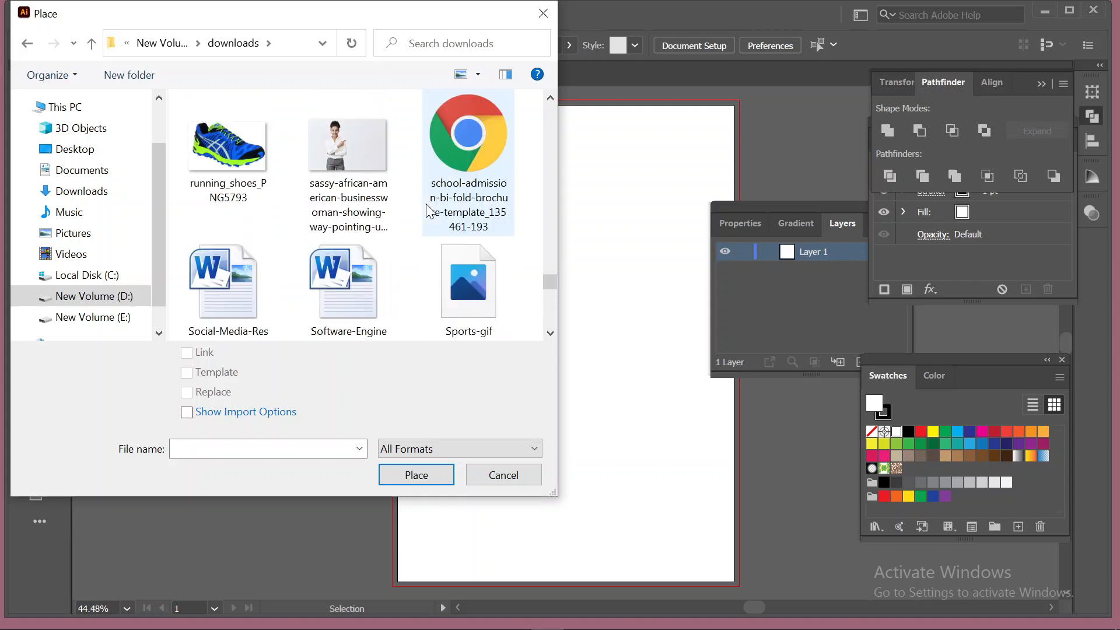
scroll(430, 211, "up", 12)
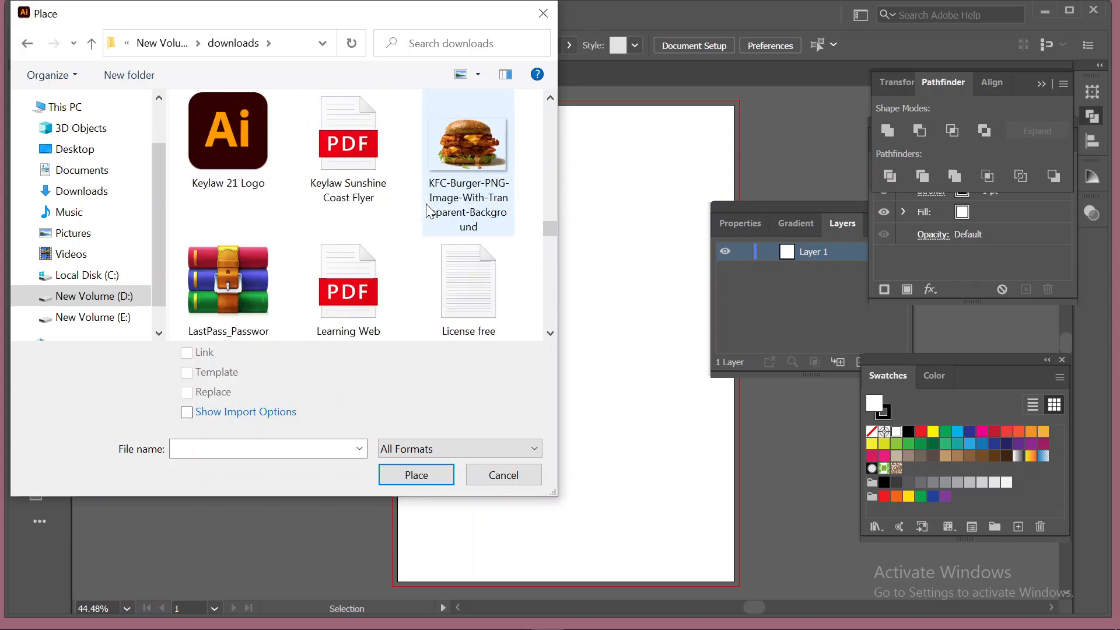
scroll(430, 211, "up", 15)
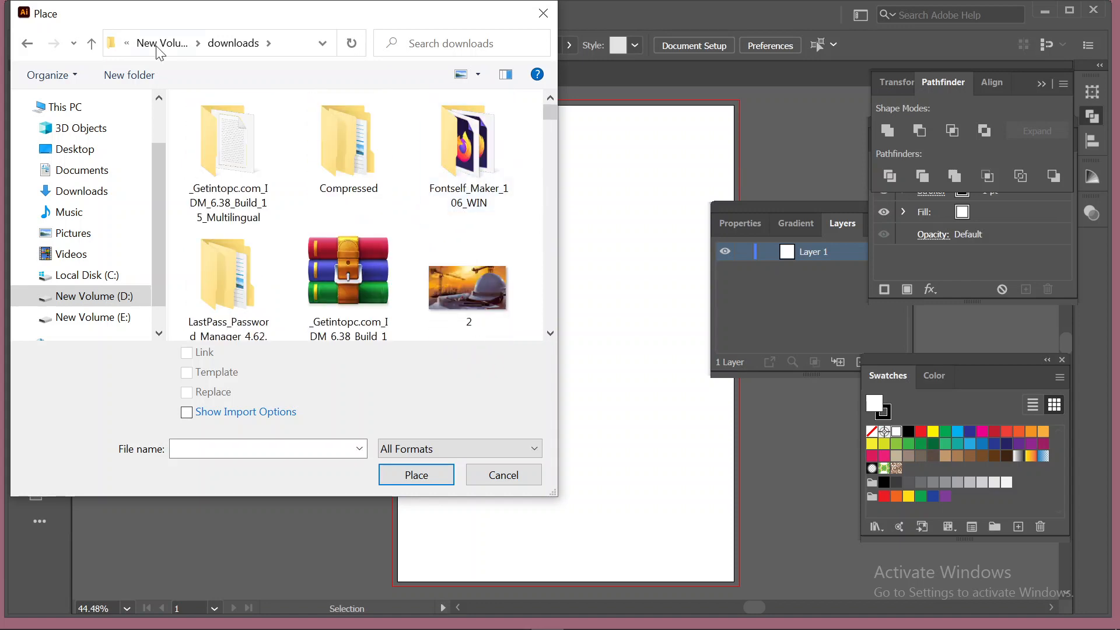
Return to New Volume (D:) and open the Contect folder inside the graphics folder
left_click(29, 44)
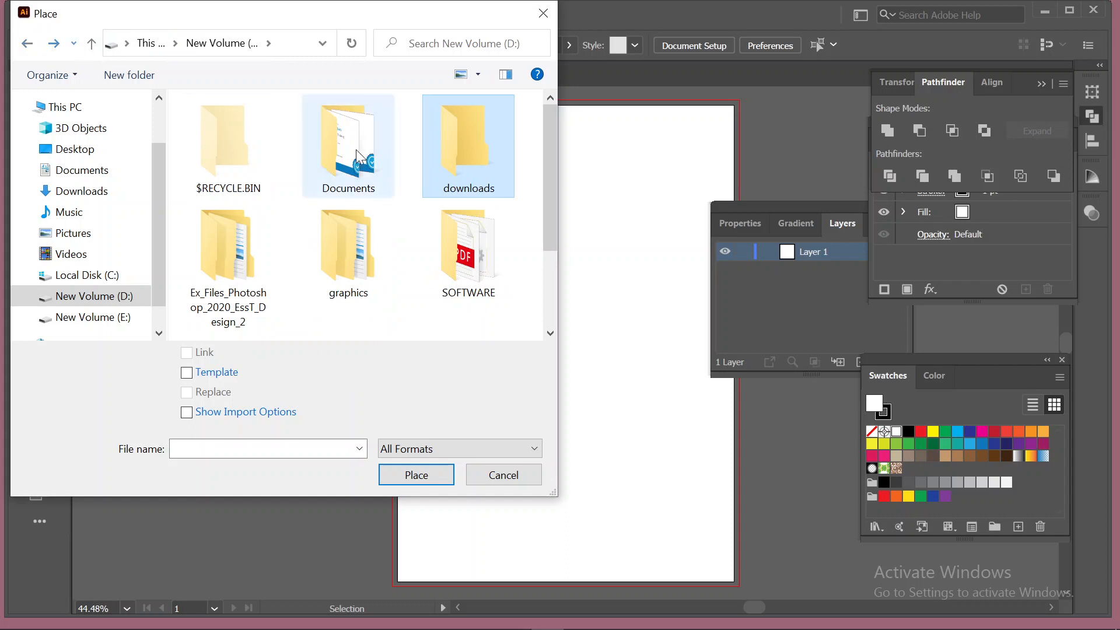
left_click(362, 246)
double_click(360, 240)
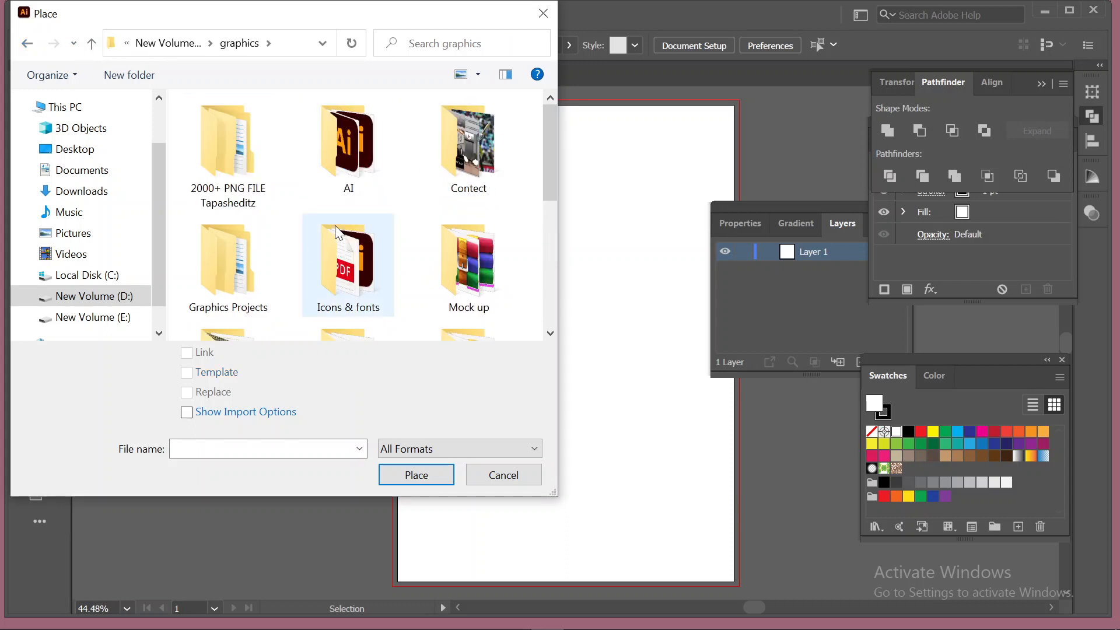
left_click(474, 166)
double_click(474, 166)
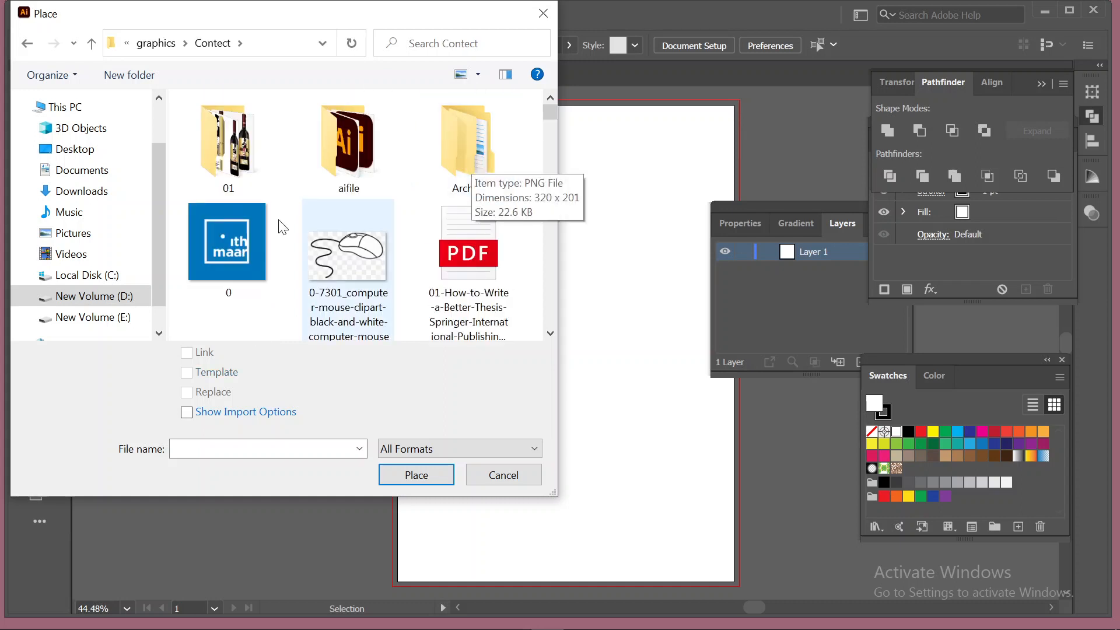
Place the blue logo image 0.png from the Contect folder near the page's upper-left corner and embed it in the document
scroll(411, 237, "down", 2)
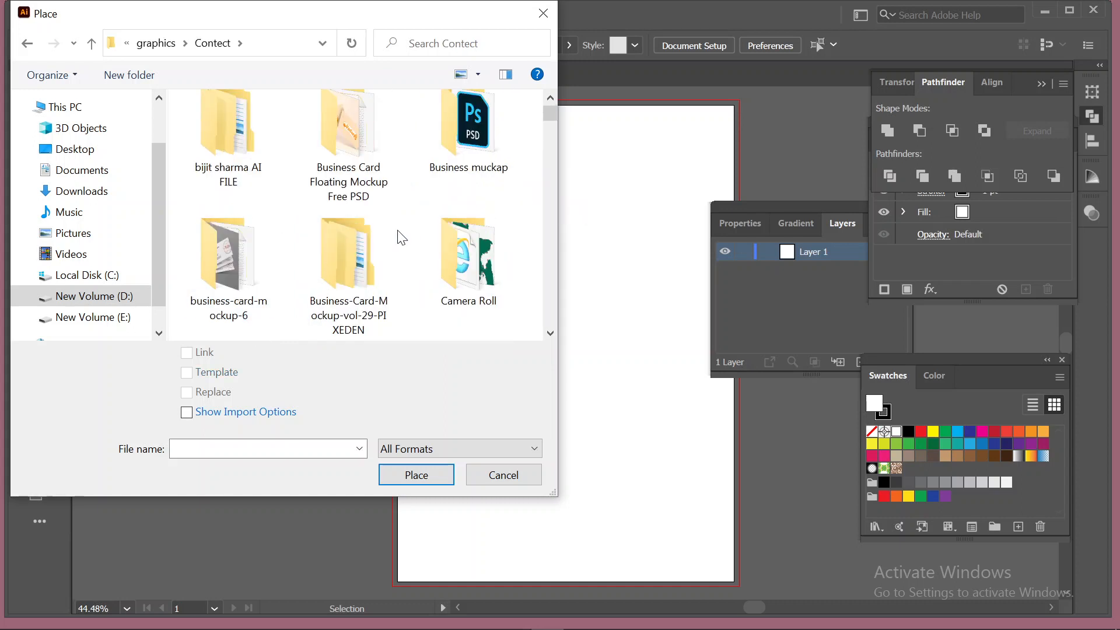
scroll(400, 238, "down", 4)
scroll(402, 237, "up", 7)
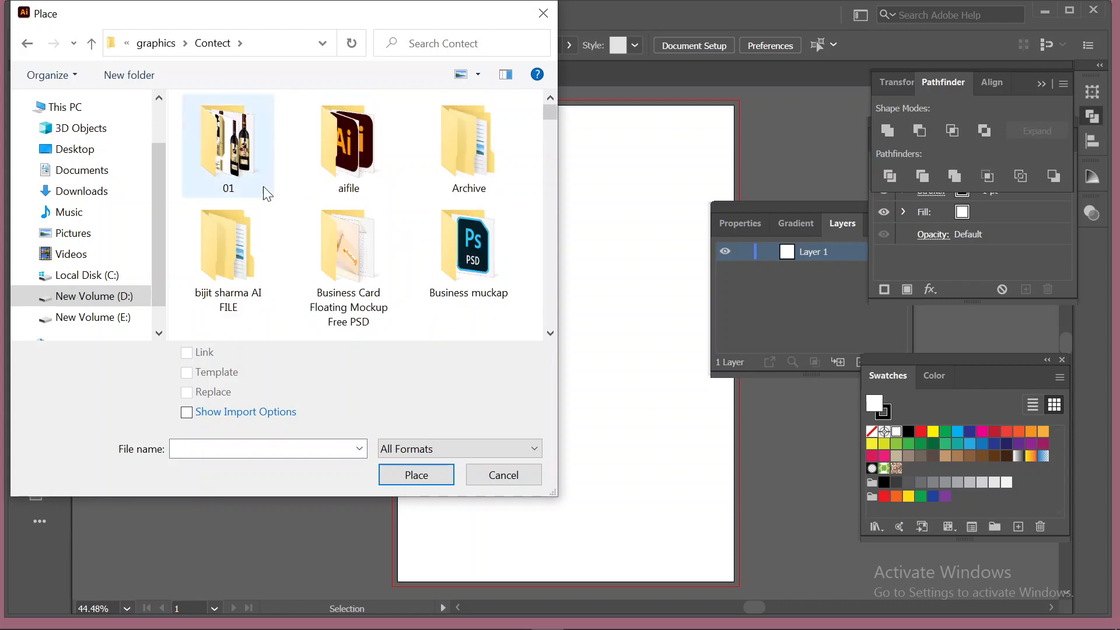
scroll(274, 248, "down", 8)
scroll(280, 251, "down", 8)
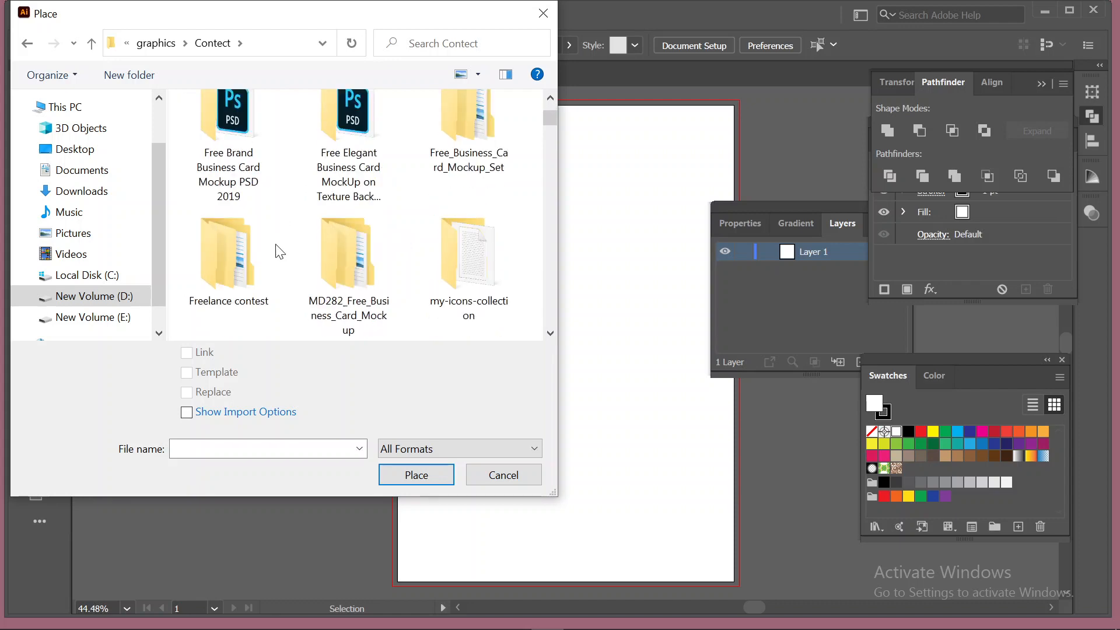
scroll(280, 252, "down", 6)
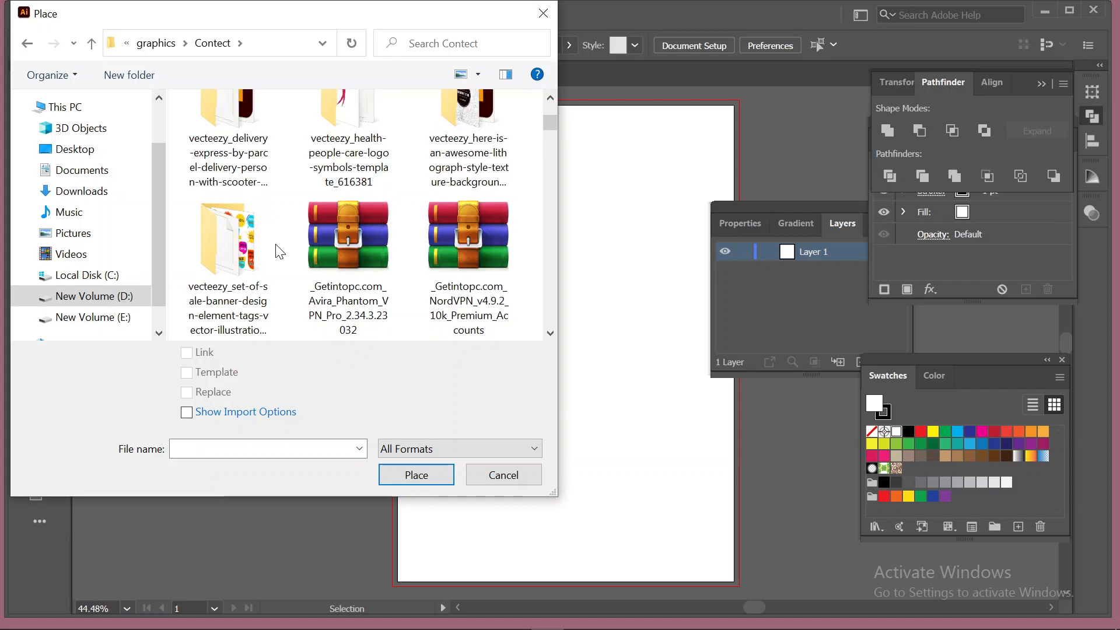
left_click(197, 139)
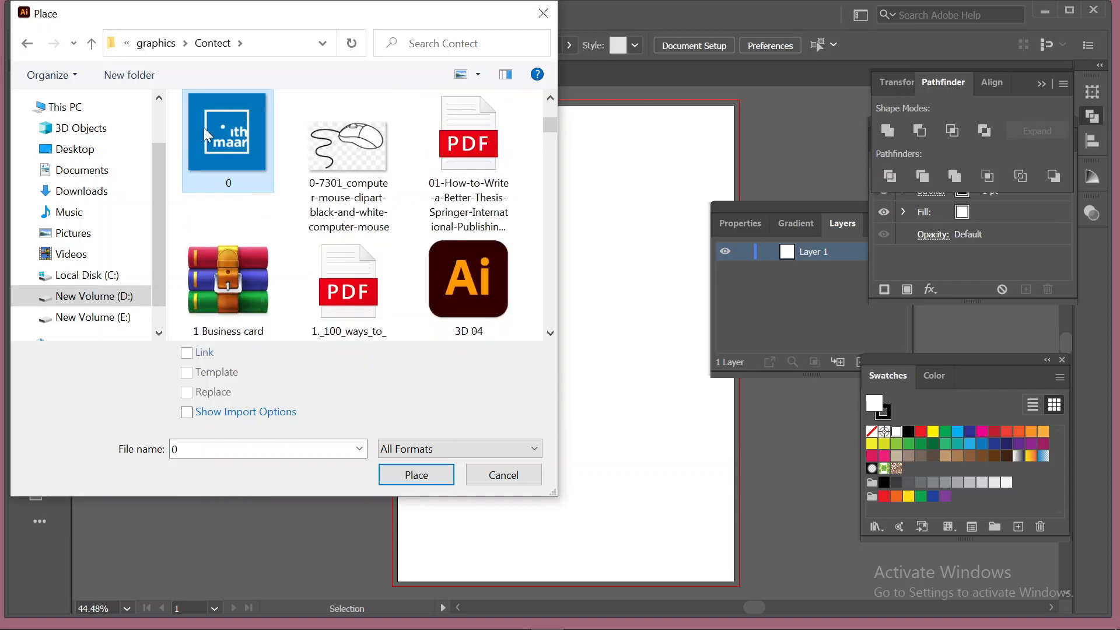
left_click(416, 475)
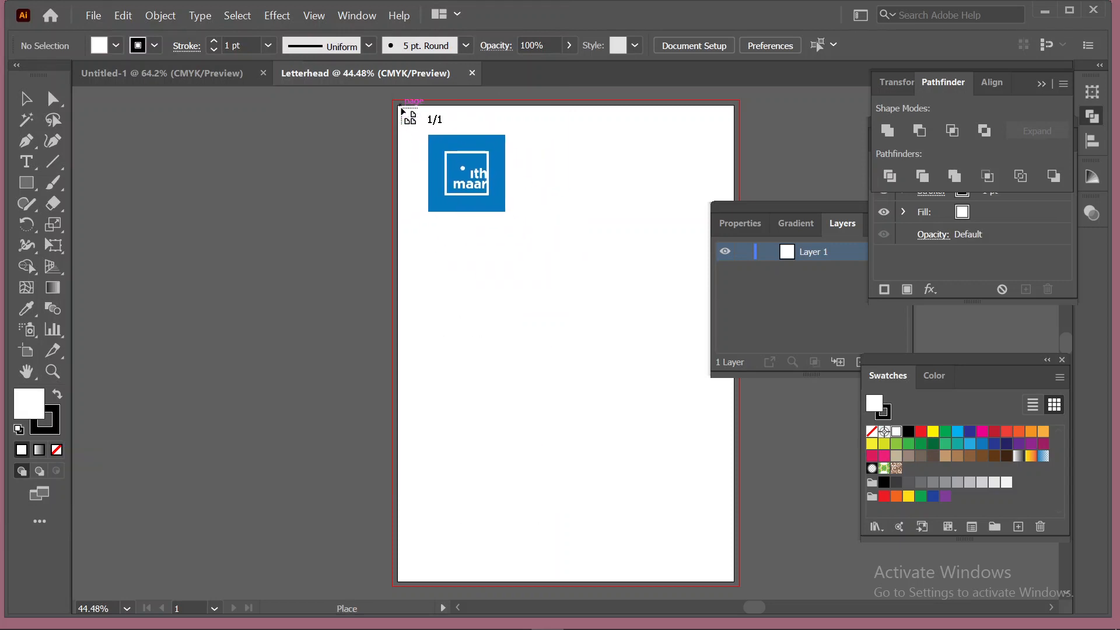
left_click_drag(442, 151, 452, 309)
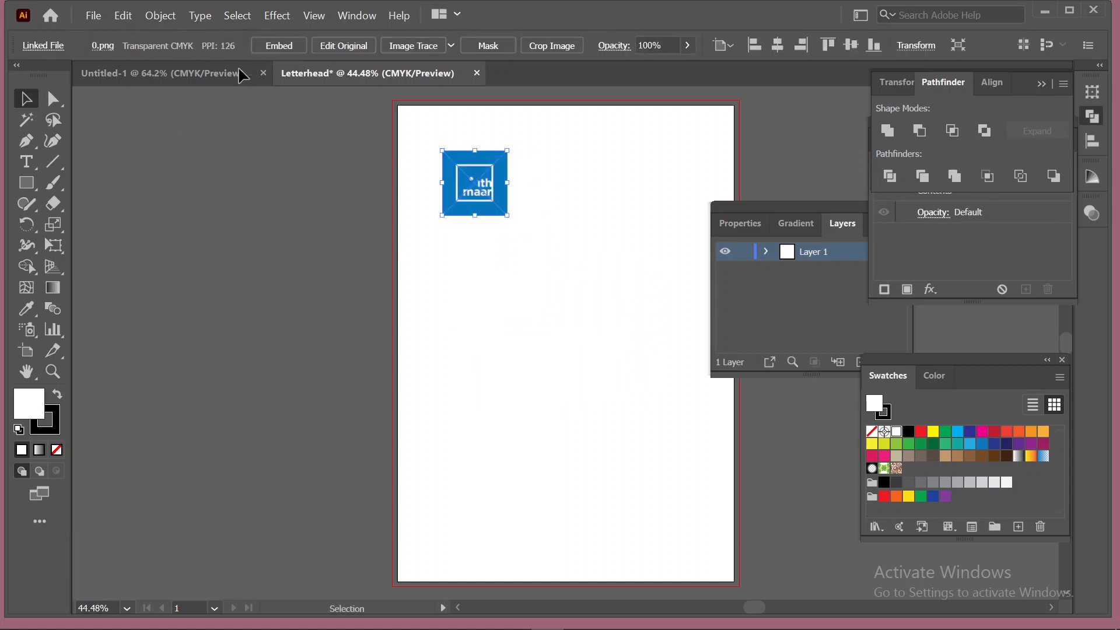
left_click(286, 47)
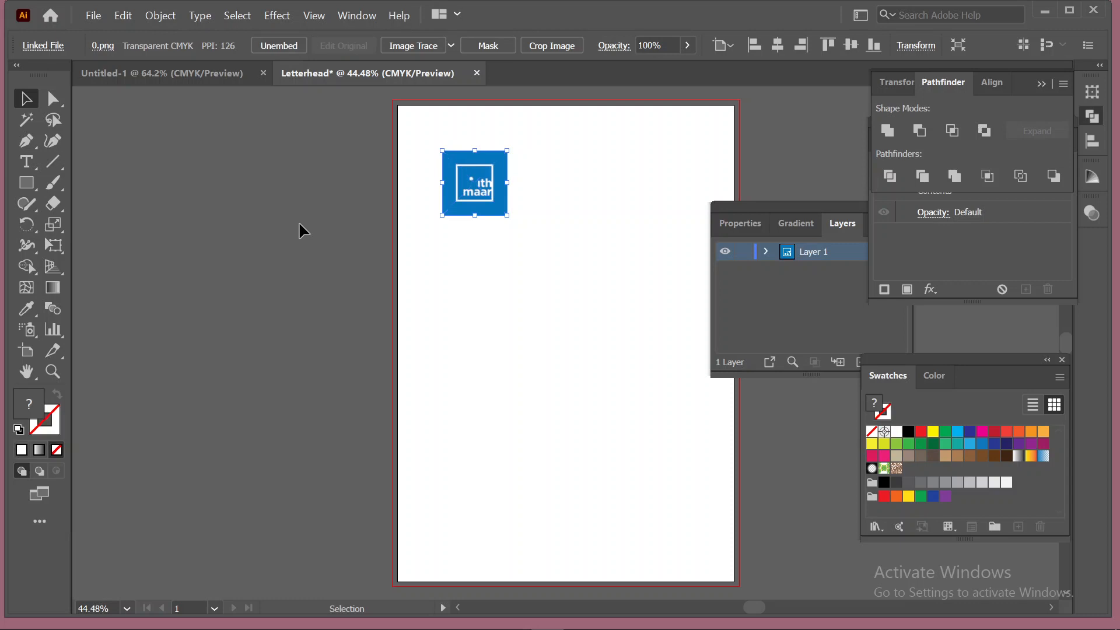
left_click(315, 165)
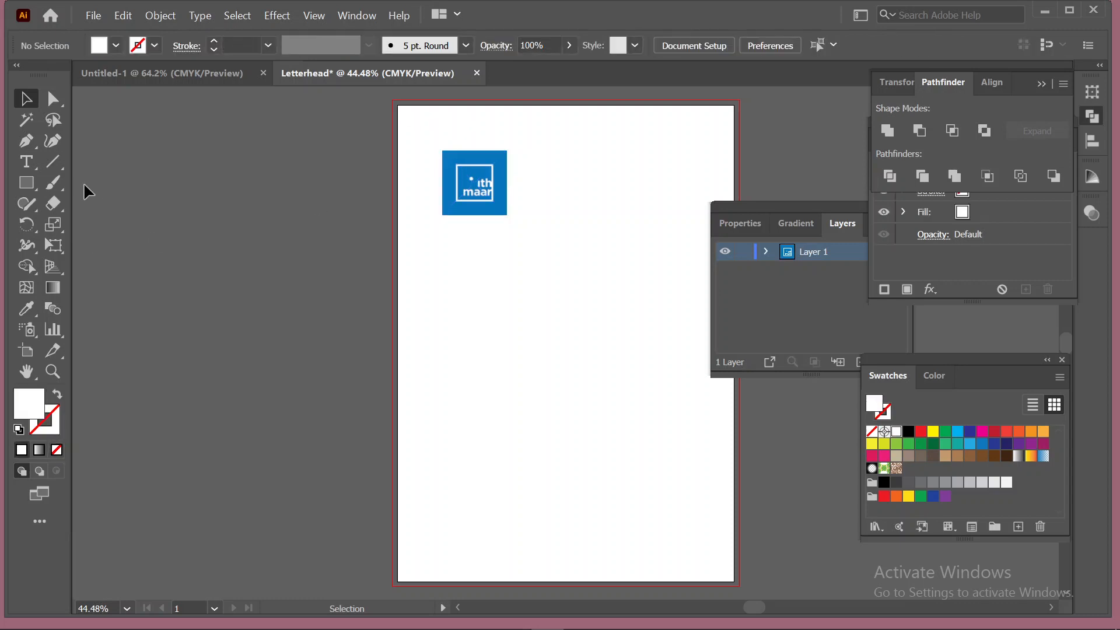
Create a rectangle 8.27 in wide and 11.6 in high on the letterhead page
left_click(27, 183)
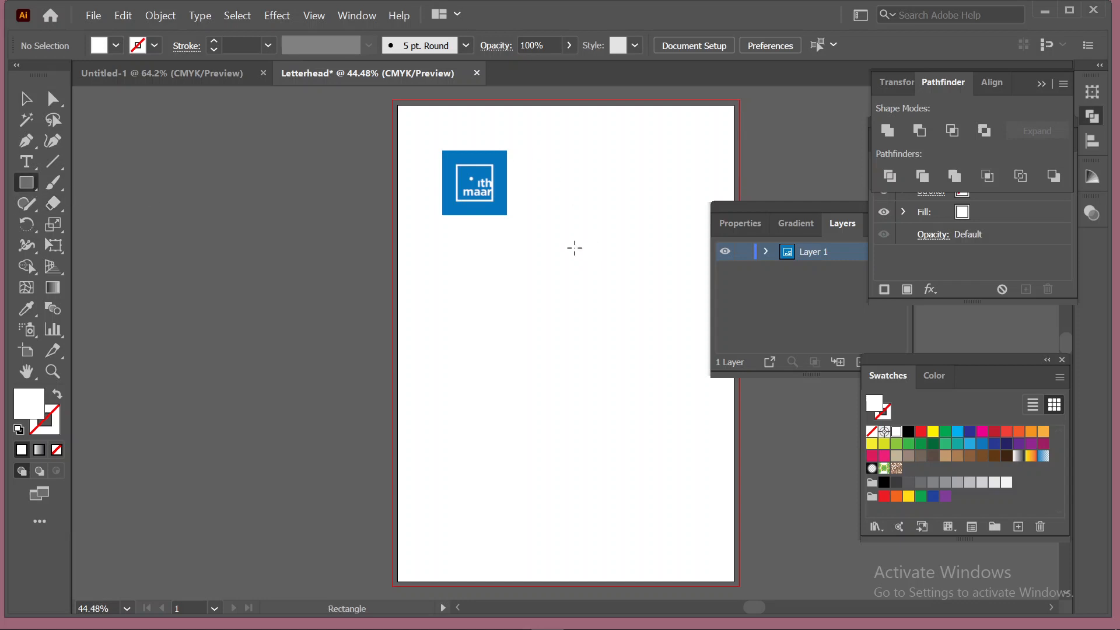
left_click(574, 248)
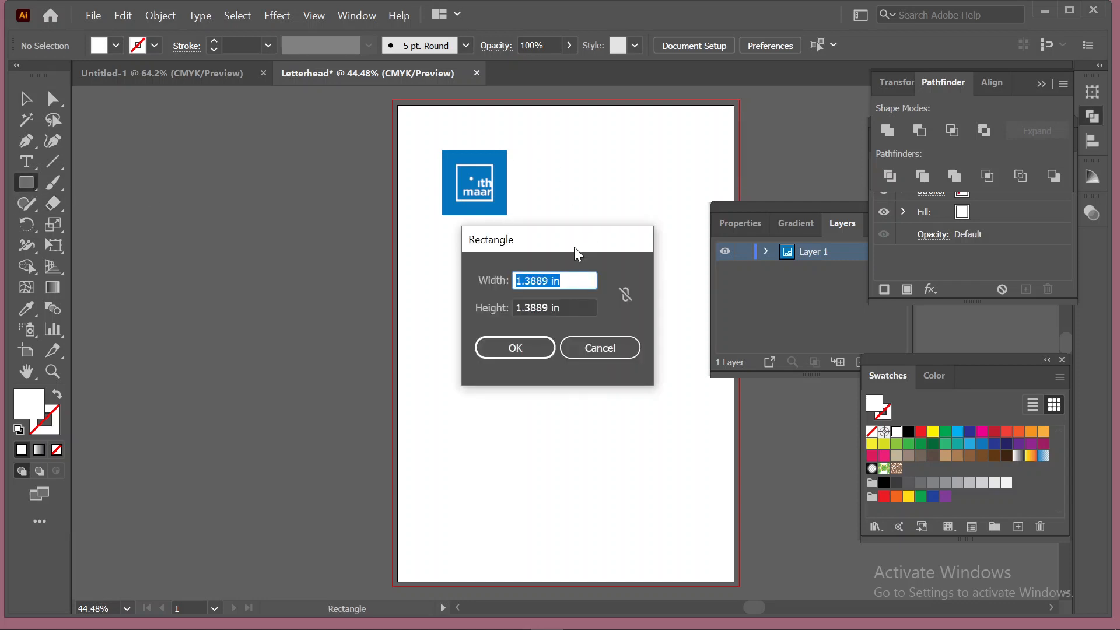
type("8.27")
left_click_drag(543, 308, 513, 311)
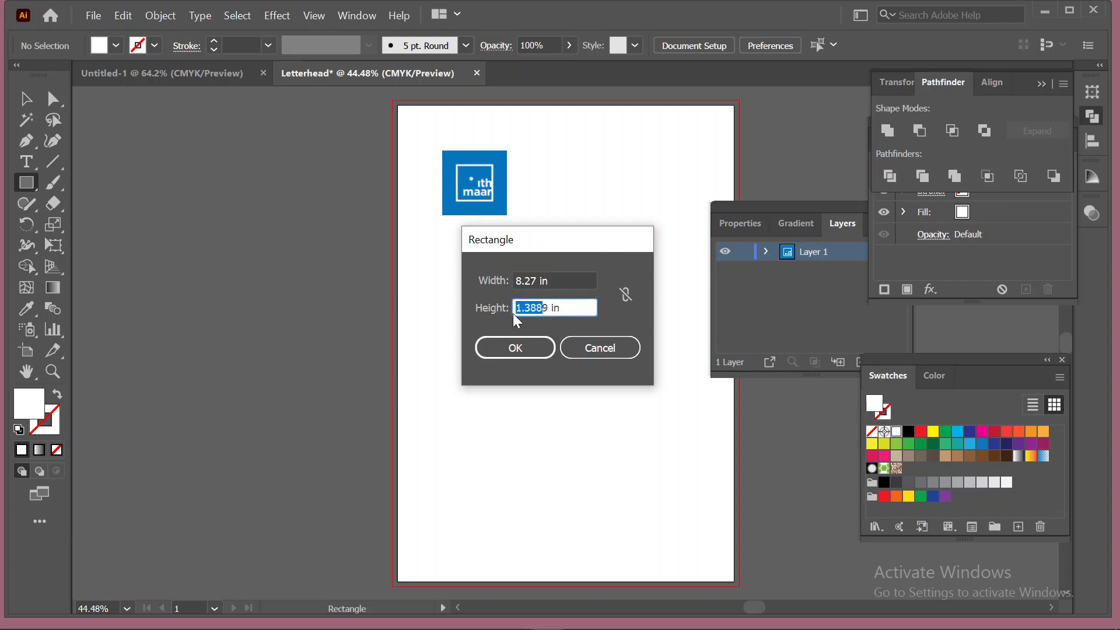
type("111")
key("BackSpace")
type(".6")
left_click(528, 347)
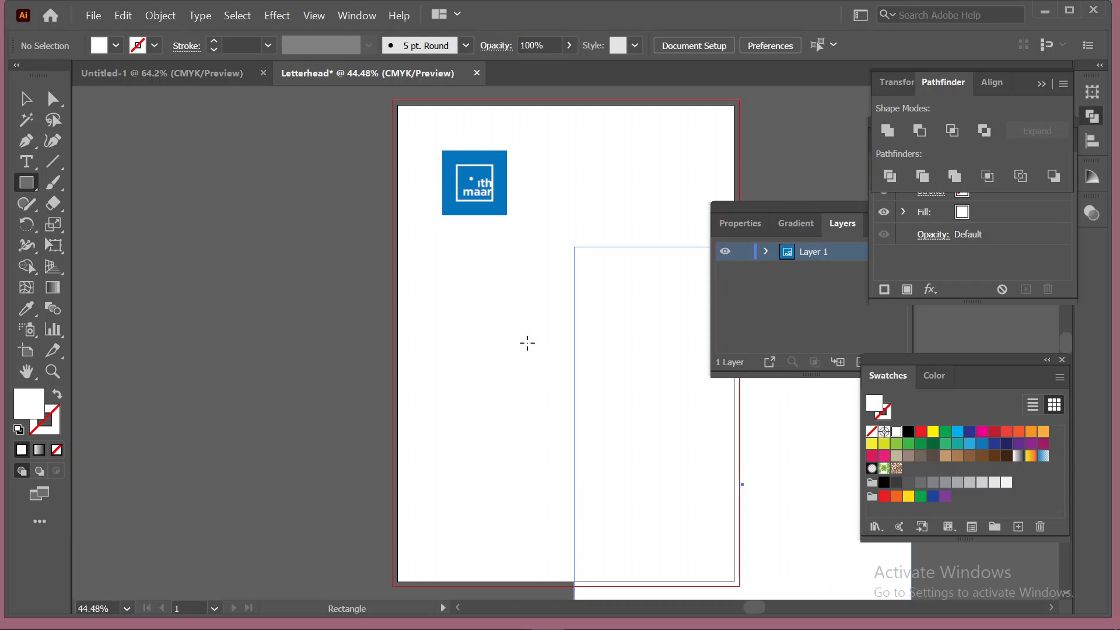
Undo the previous rectangle and create a new one 8.145 in wide and 11.565 in high
key("ctrl+z")
key("ctrl+z")
left_click(527, 343)
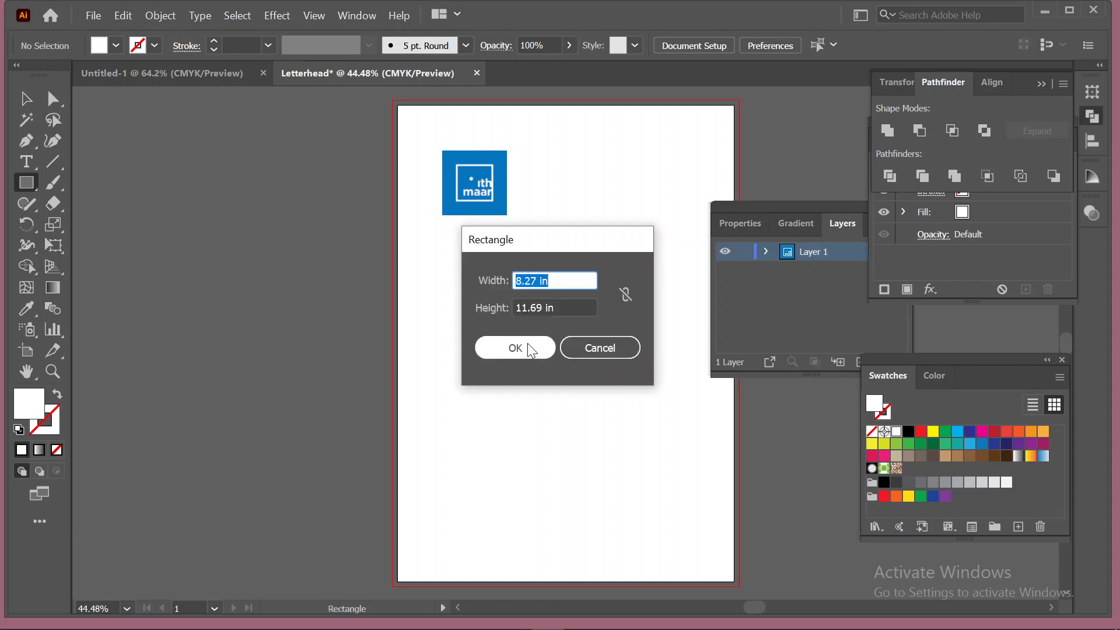
left_click(536, 280)
type("-.125")
left_click(548, 306)
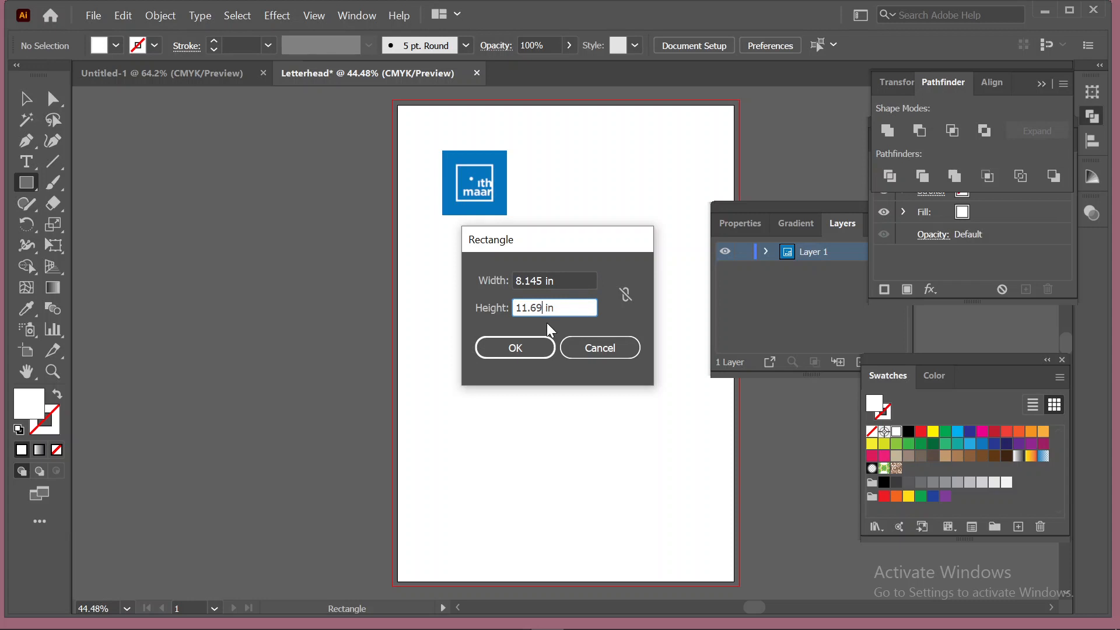
type("-.125")
left_click(581, 280)
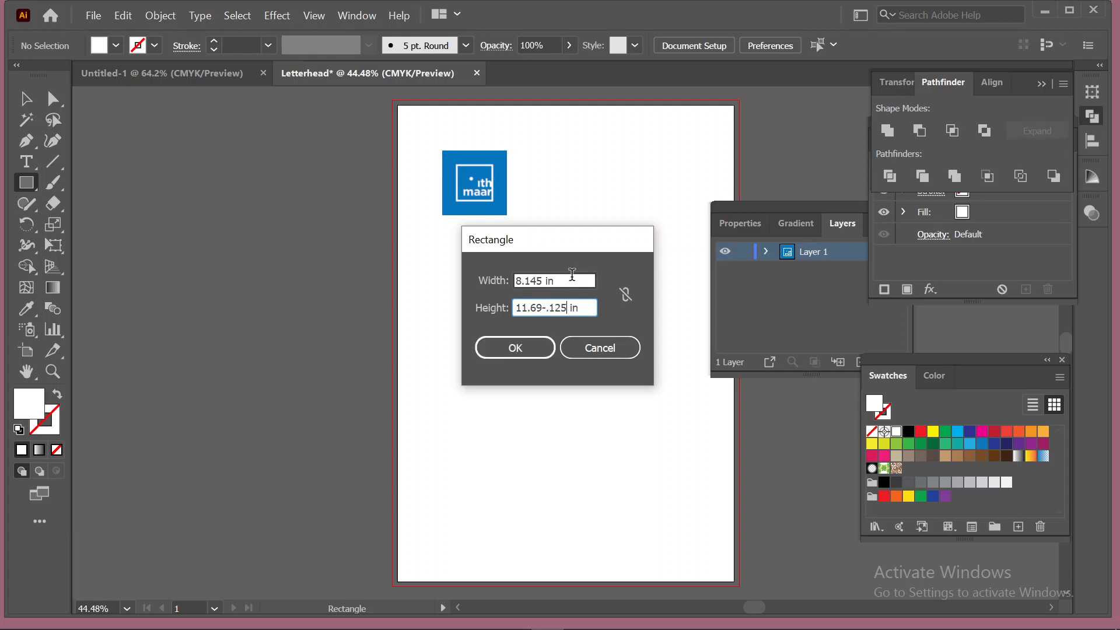
left_click(530, 352)
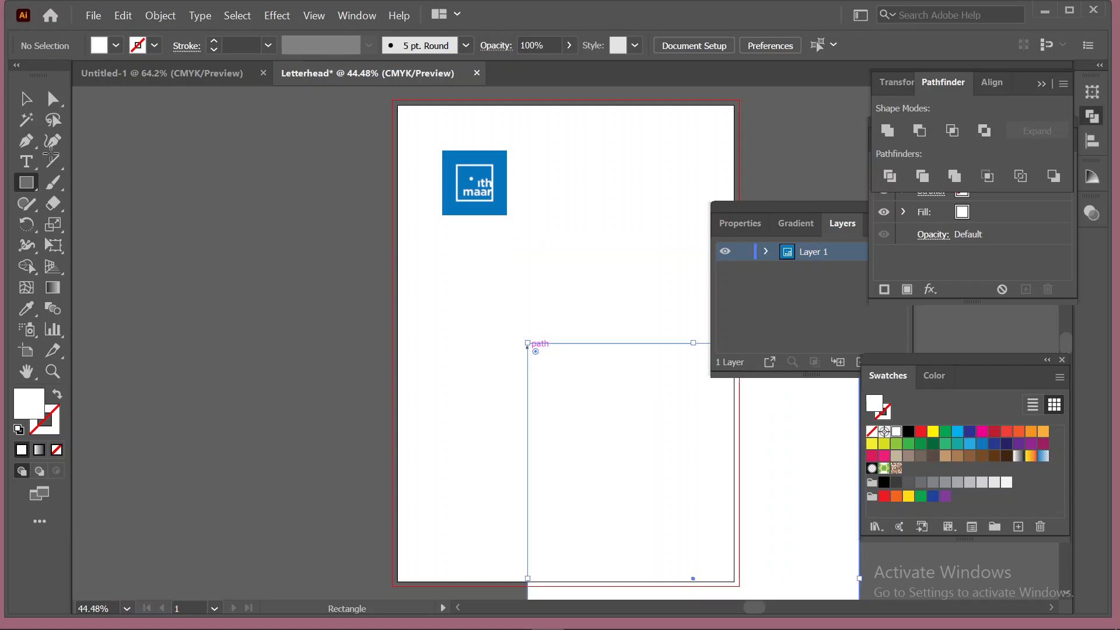
Move the new rectangle over the page and shift the logo off the page beyond its left edge
key("v")
left_click_drag(719, 443, 547, 345)
left_click_drag(460, 190, 292, 179)
Centre the rectangle horizontally and vertically on the artboard
left_click(501, 293)
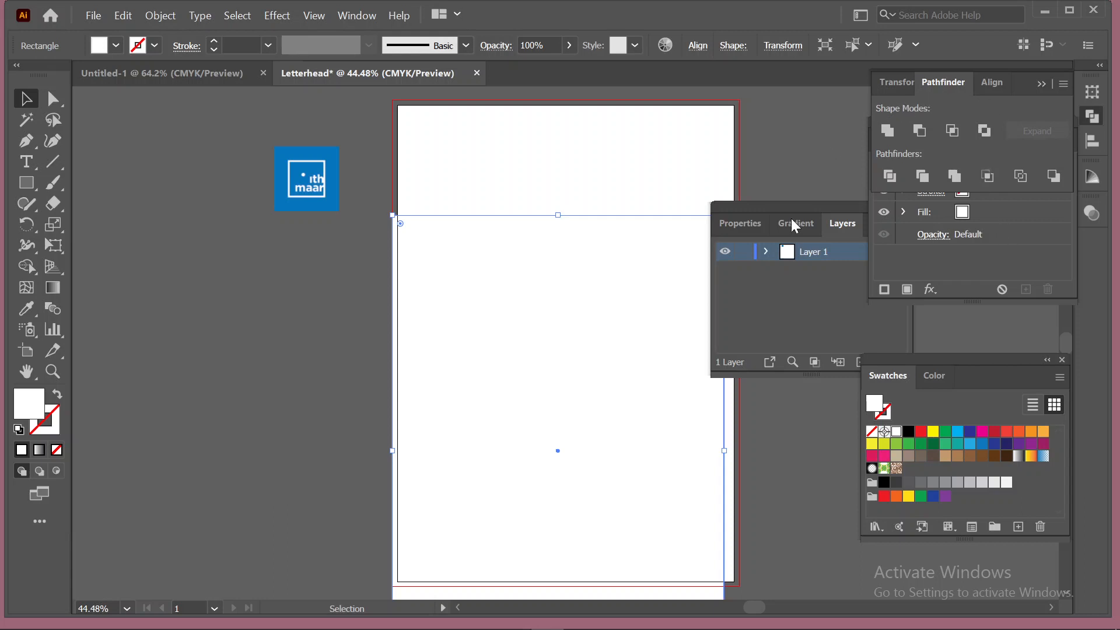
left_click(746, 225)
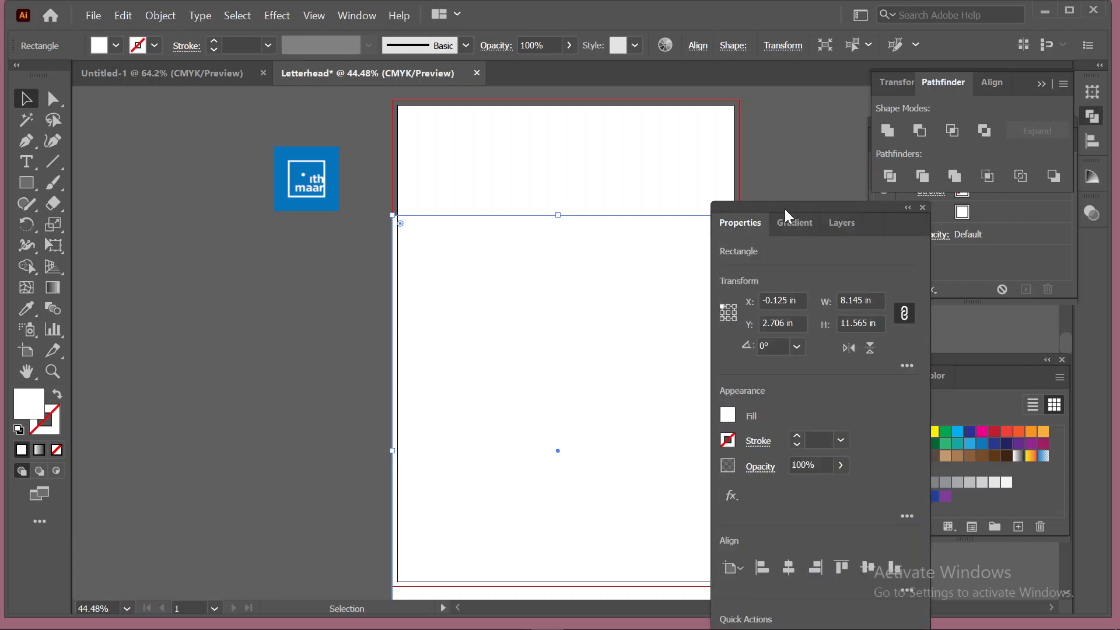
left_click_drag(785, 209, 163, 142)
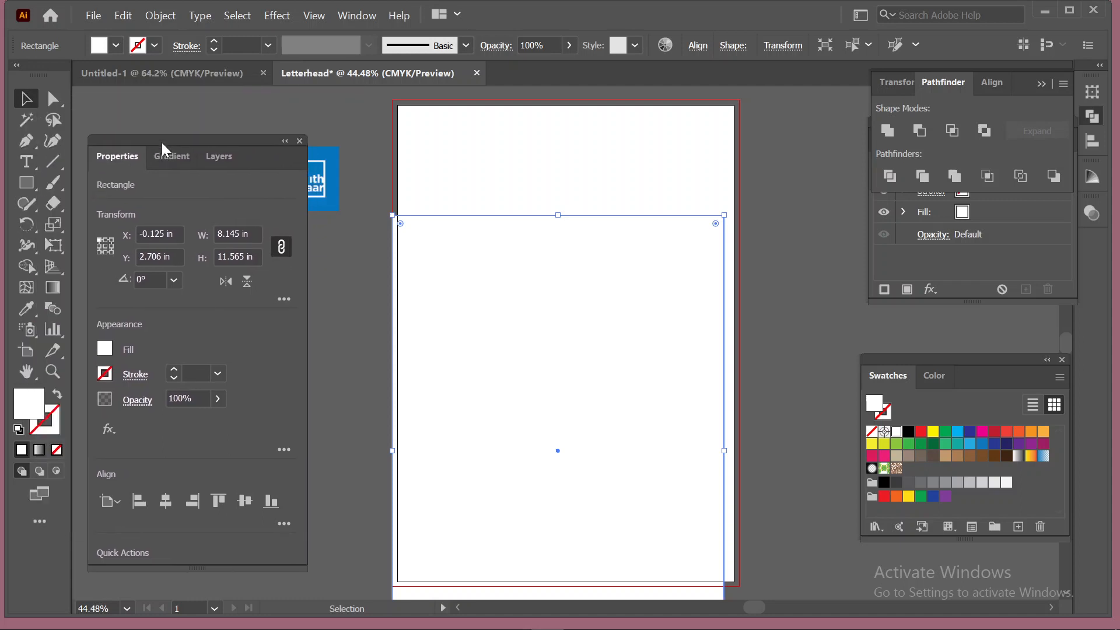
left_click(240, 497)
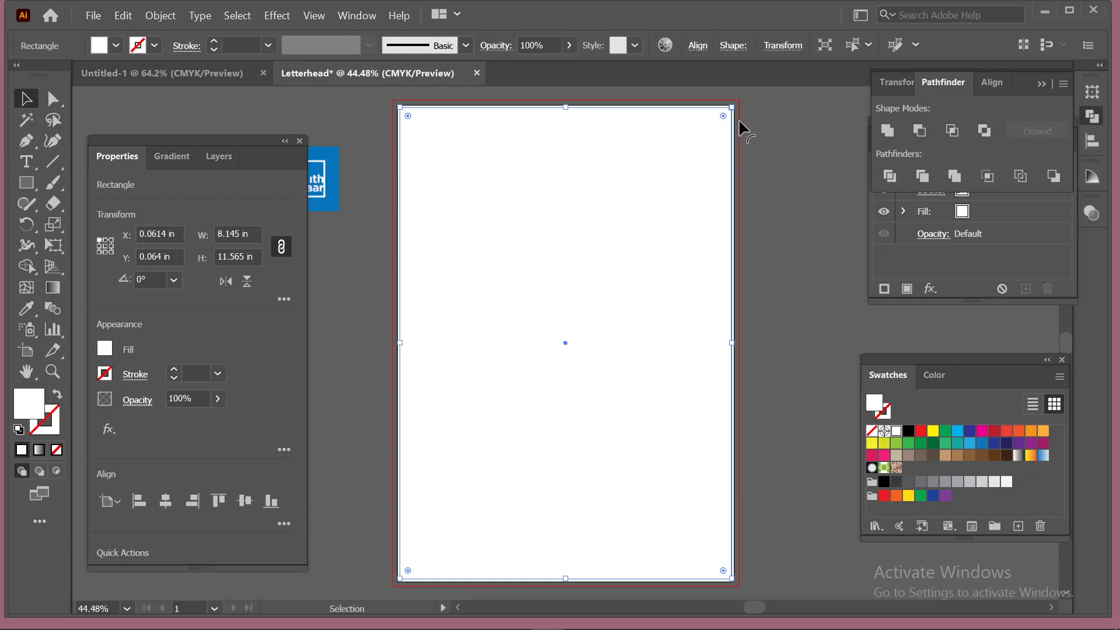
Shrink the rectangle about its centre to about 8.03 by 11.41 in and convert it into margin guides
left_click_drag(730, 106, 731, 105)
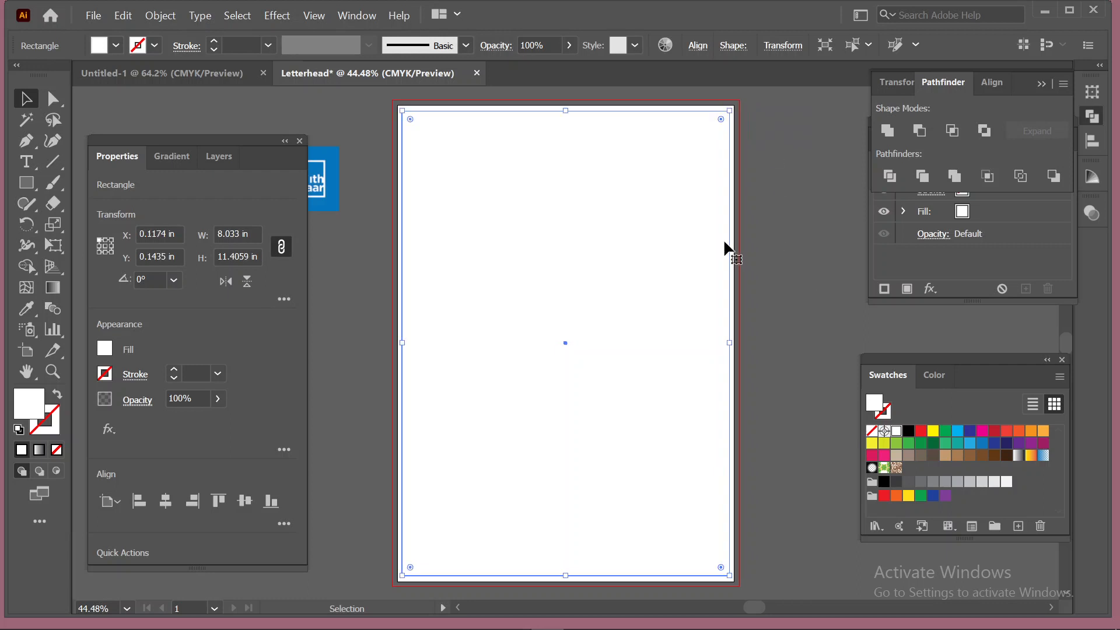
right_click(664, 112)
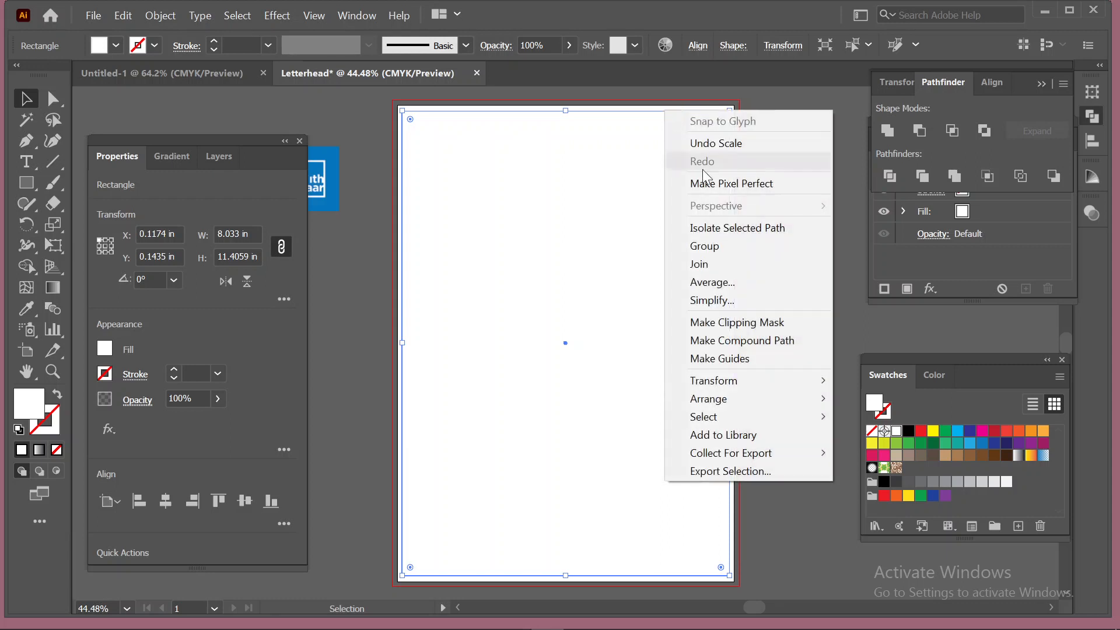
left_click(772, 356)
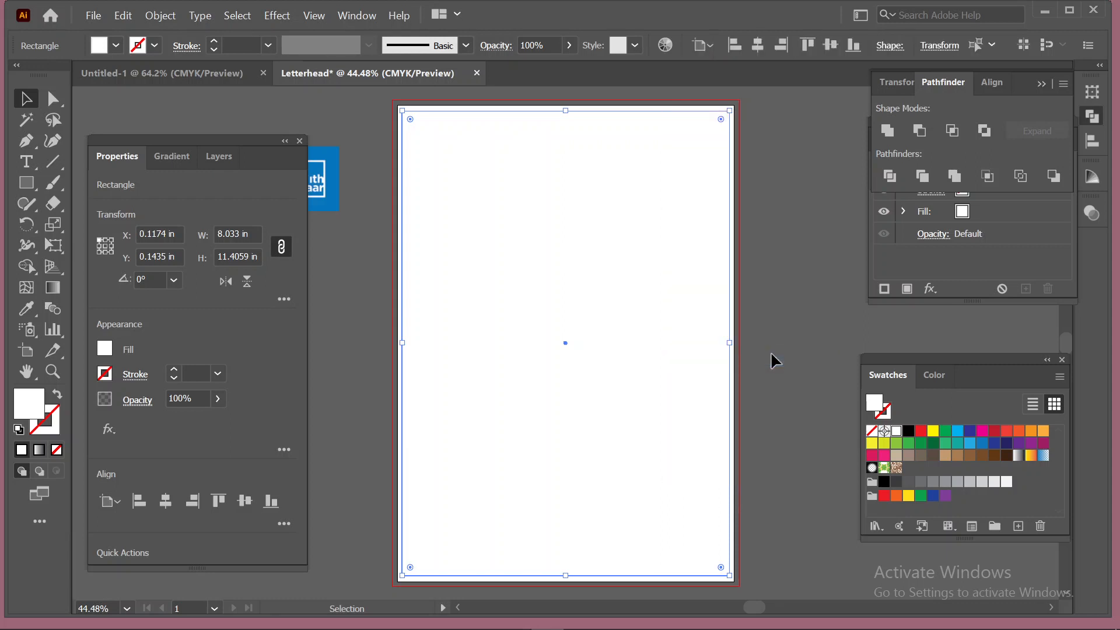
left_click(796, 210)
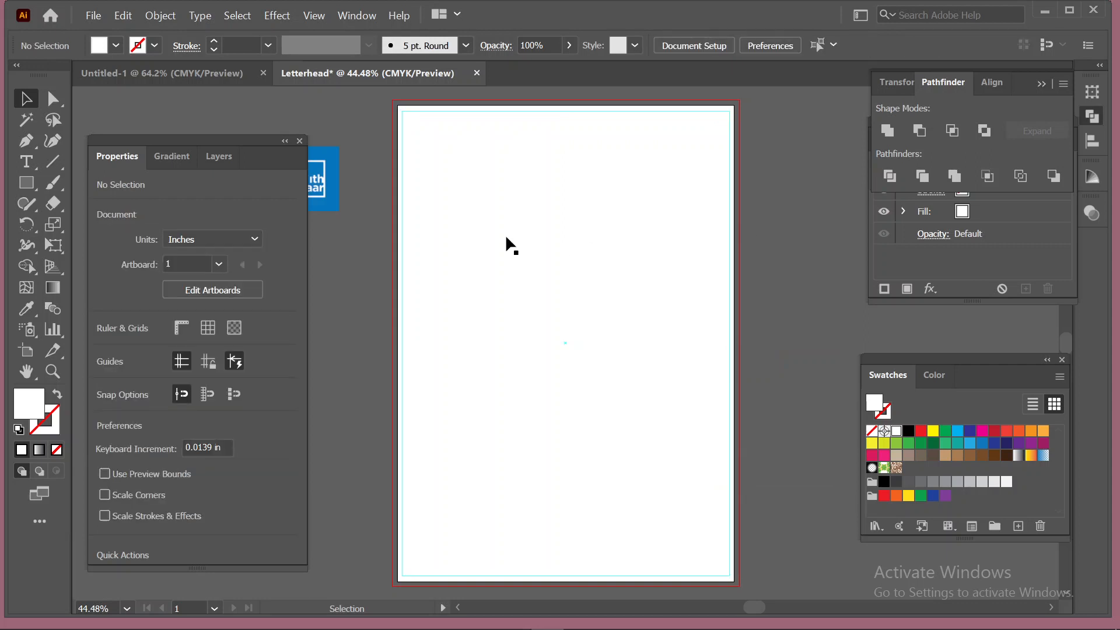
Move the logo into the upper-left corner of the margin guides and check the letterhead reference in Chrome
left_click_drag(326, 175, 459, 145)
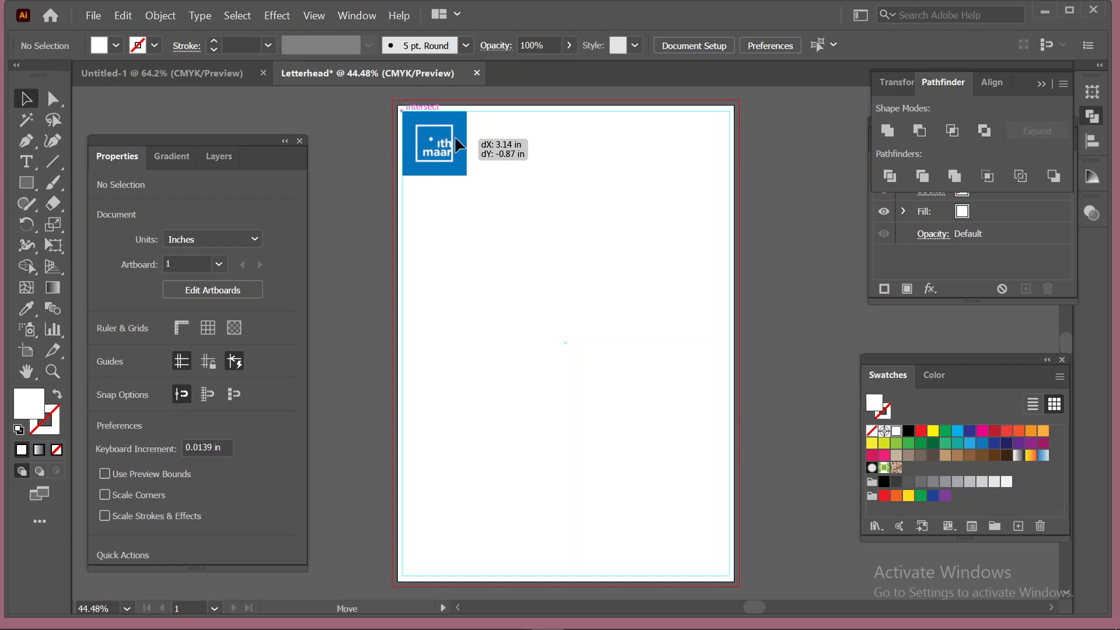
left_click(587, 216)
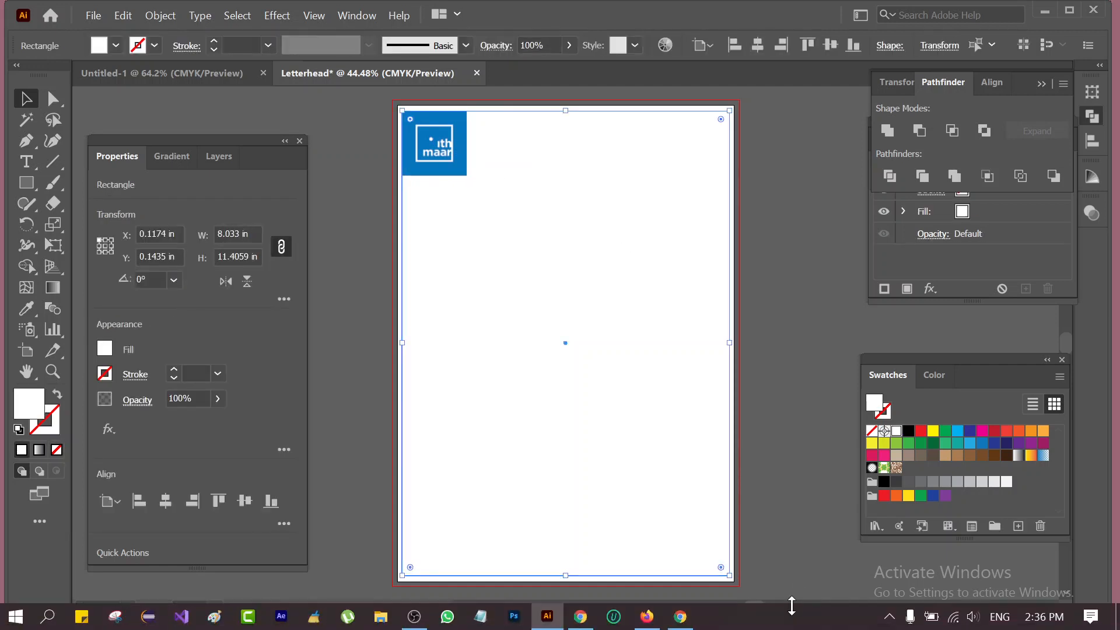
left_click(680, 617)
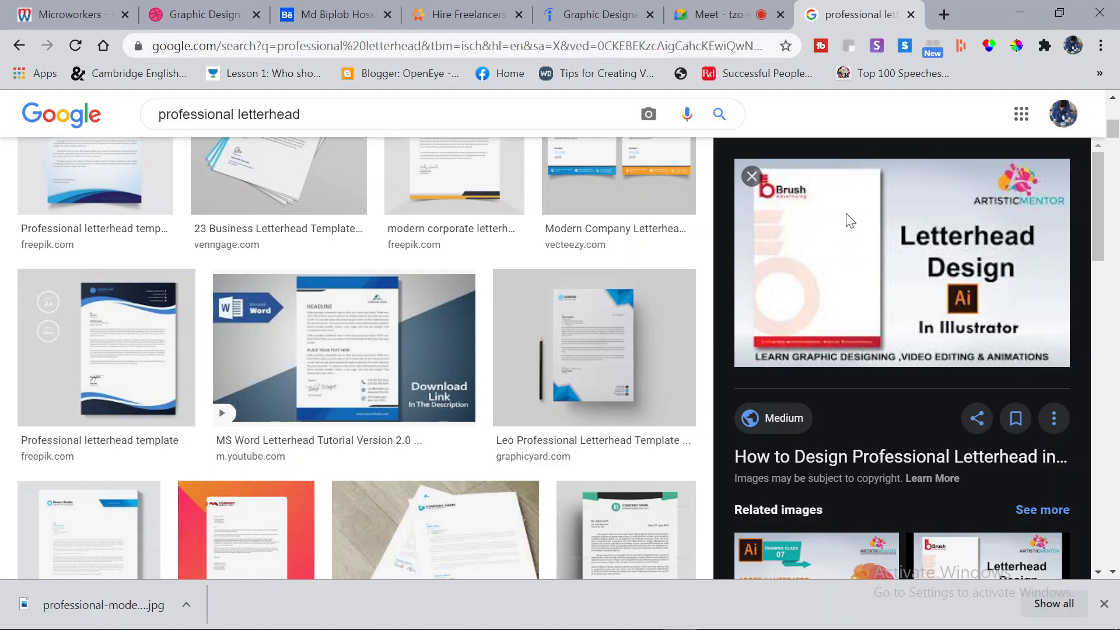
left_click(1022, 8)
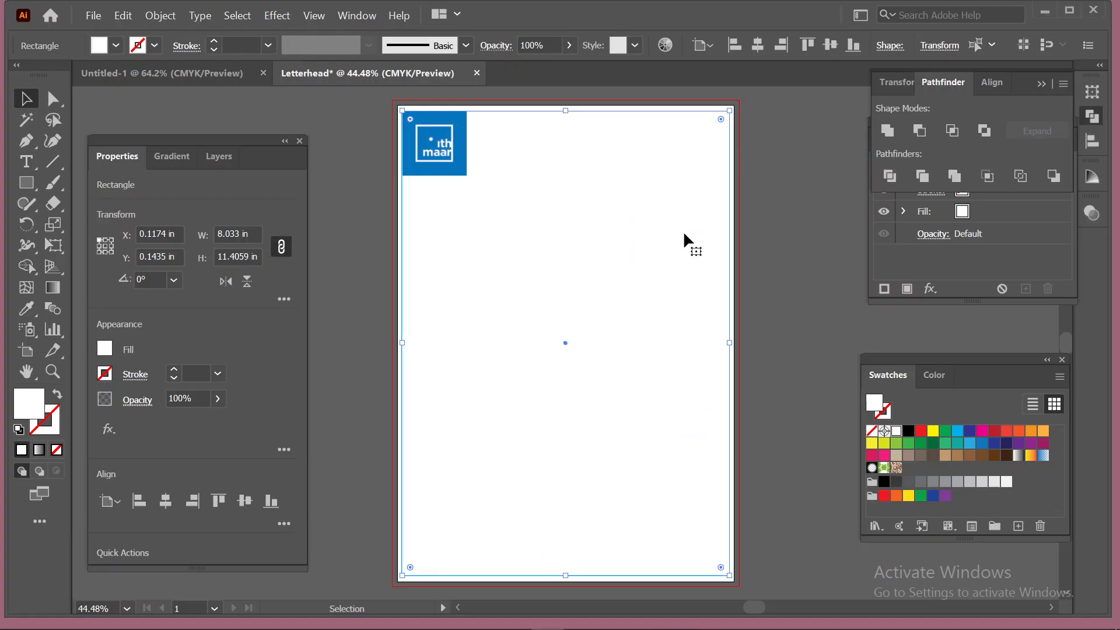
left_click_drag(437, 135, 552, 331)
key("ctrl+z")
left_click(389, 256)
left_click(436, 150)
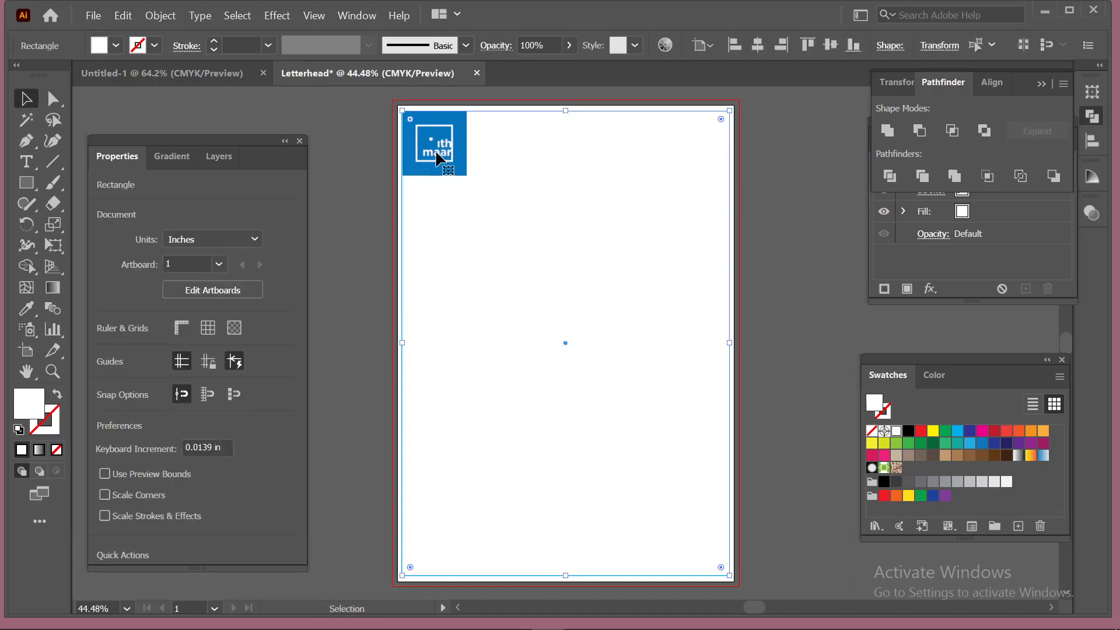
left_click_drag(436, 149, 557, 340)
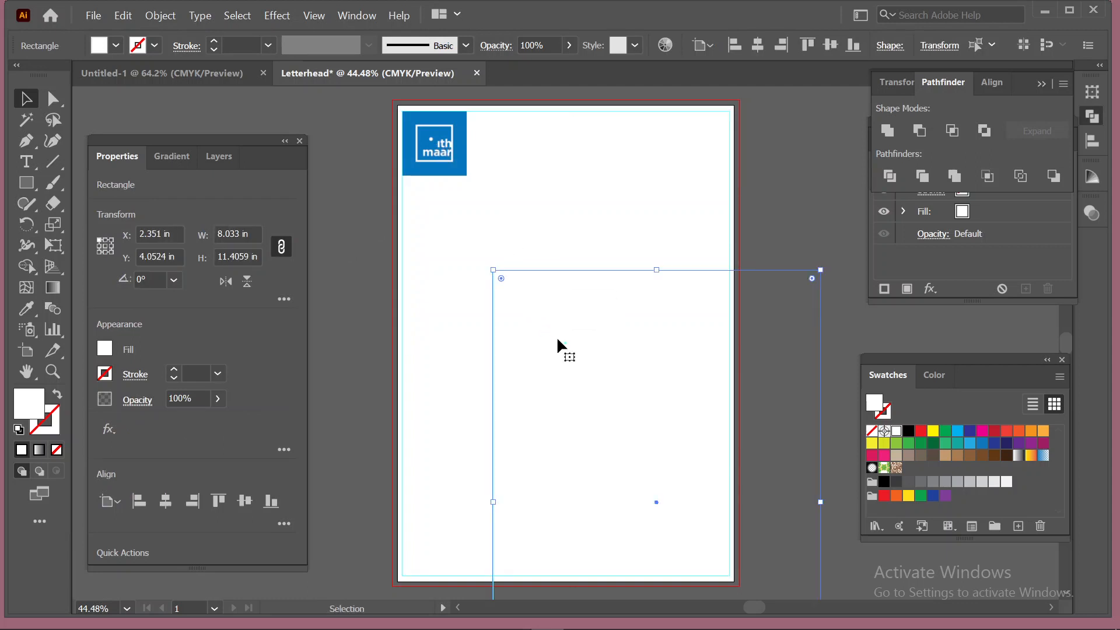
key("ctrl+z")
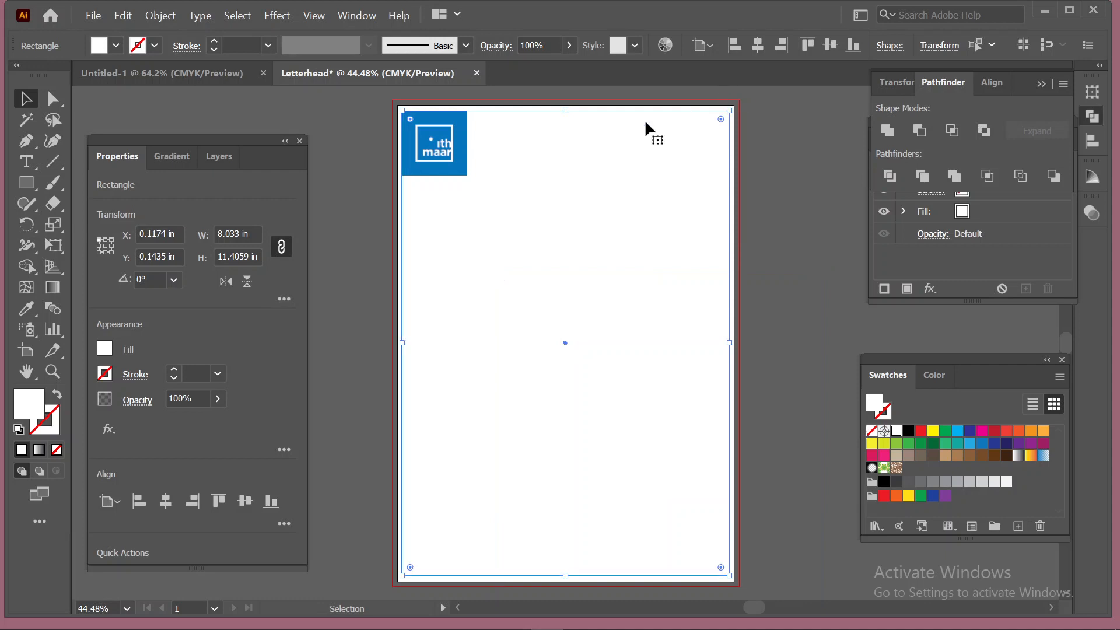
Lock the guides and place a duplicate of the logo near the middle of the page
right_click(646, 109)
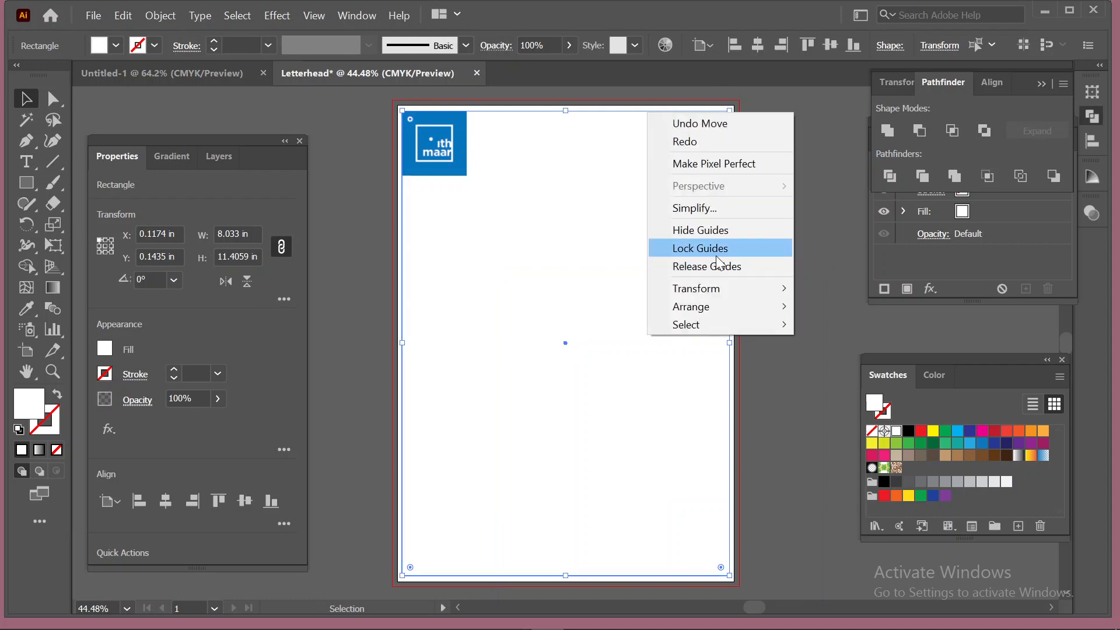
left_click(694, 262)
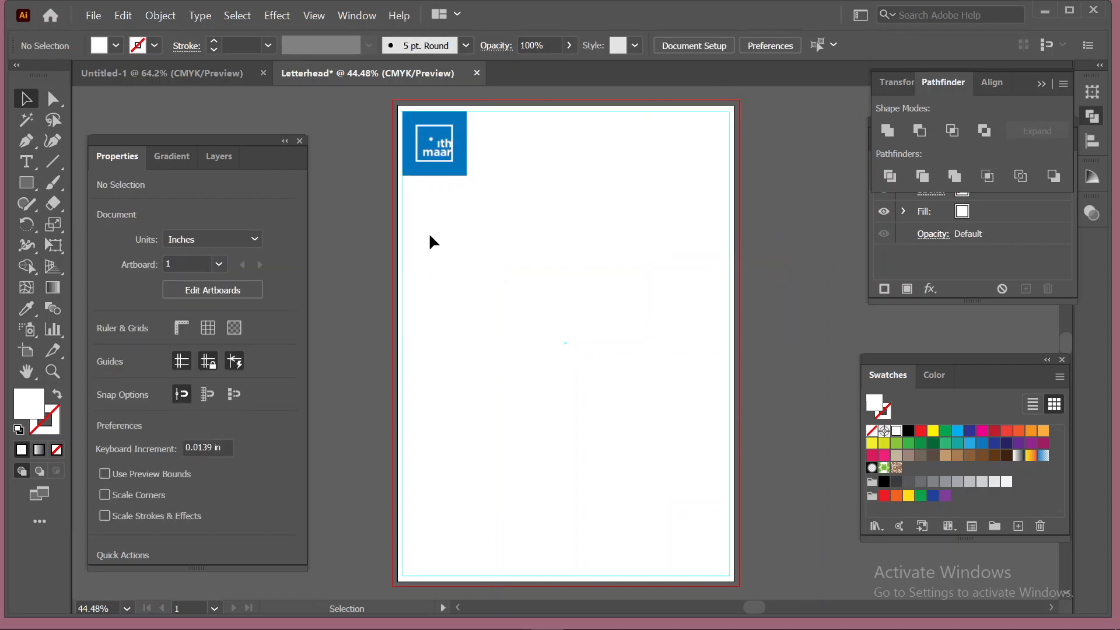
left_click_drag(442, 151, 571, 333)
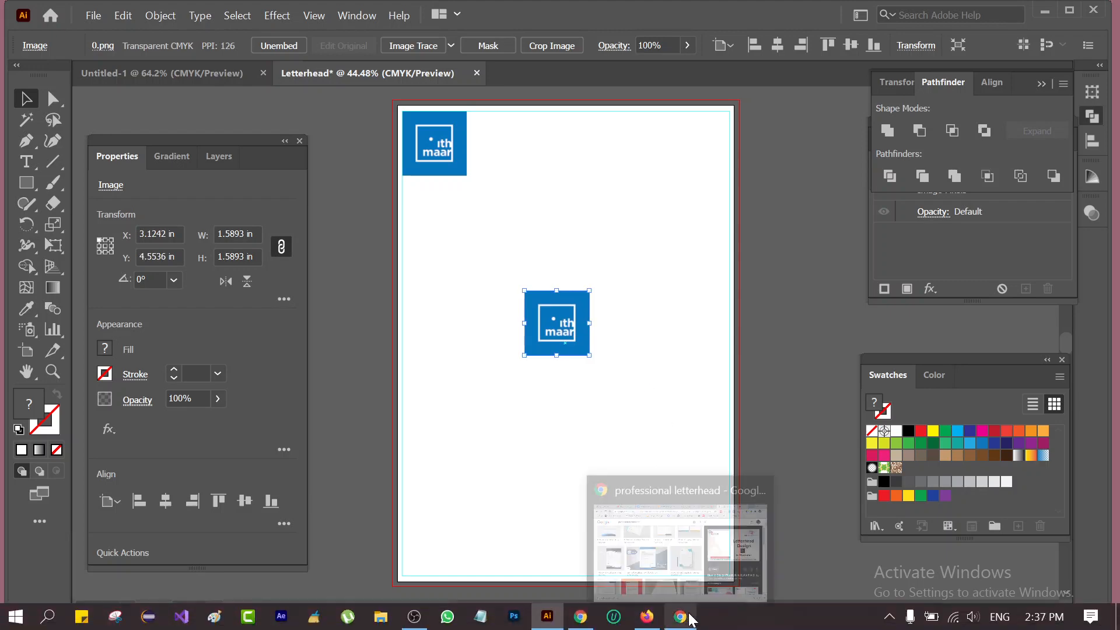
Following the letterhead reference in Chrome, enlarge the logo copy to about 5.17 in square and centre it on the artboard
left_click(679, 622)
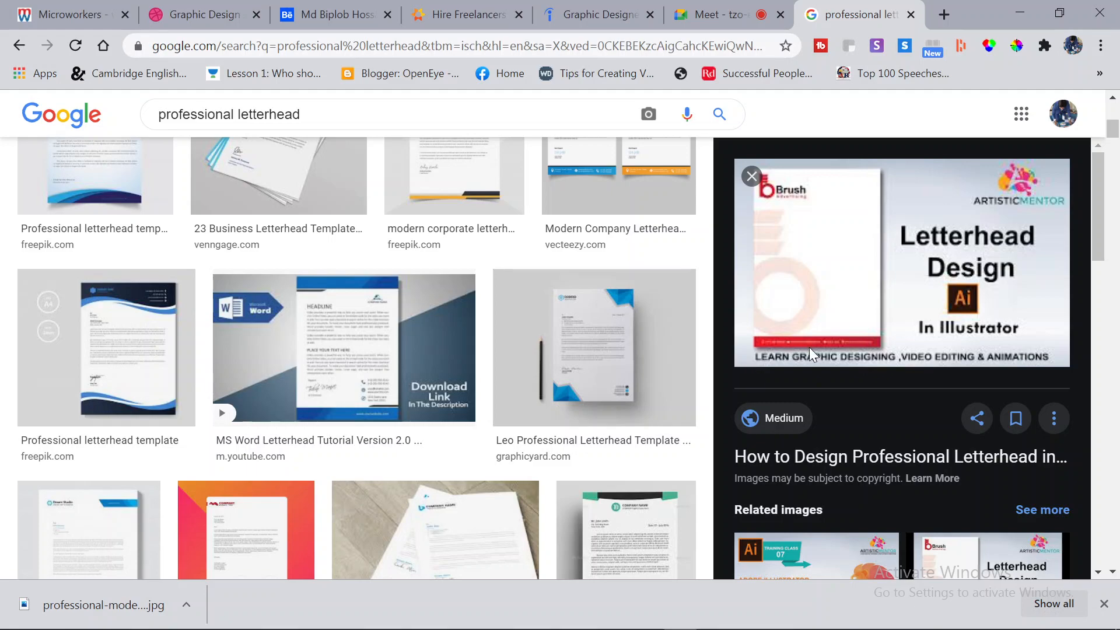
left_click(1010, 19)
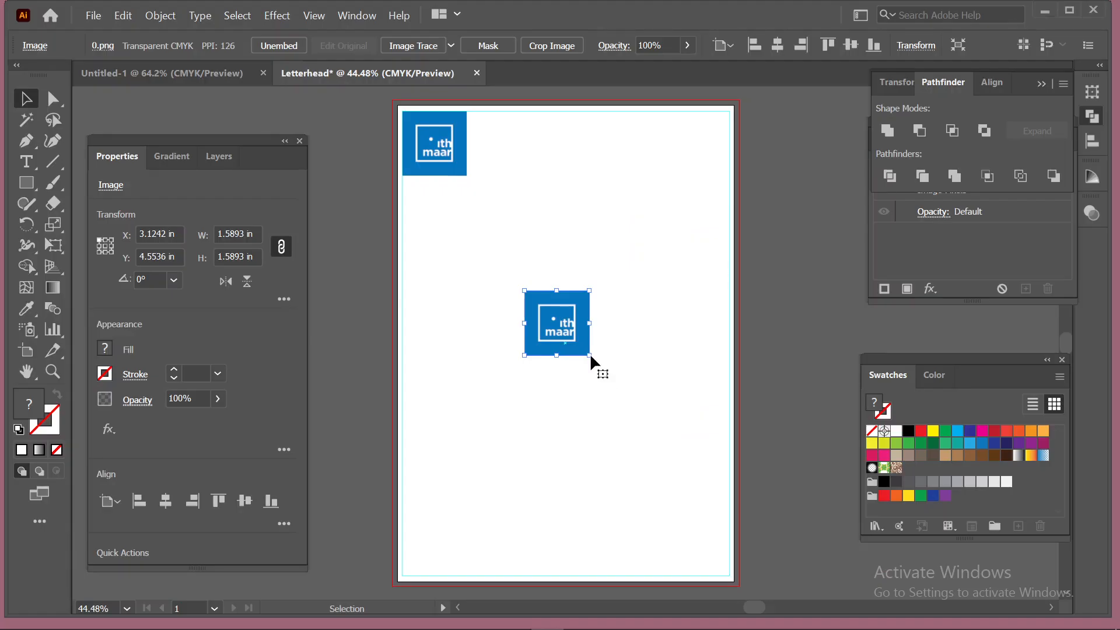
left_click_drag(590, 354, 698, 430)
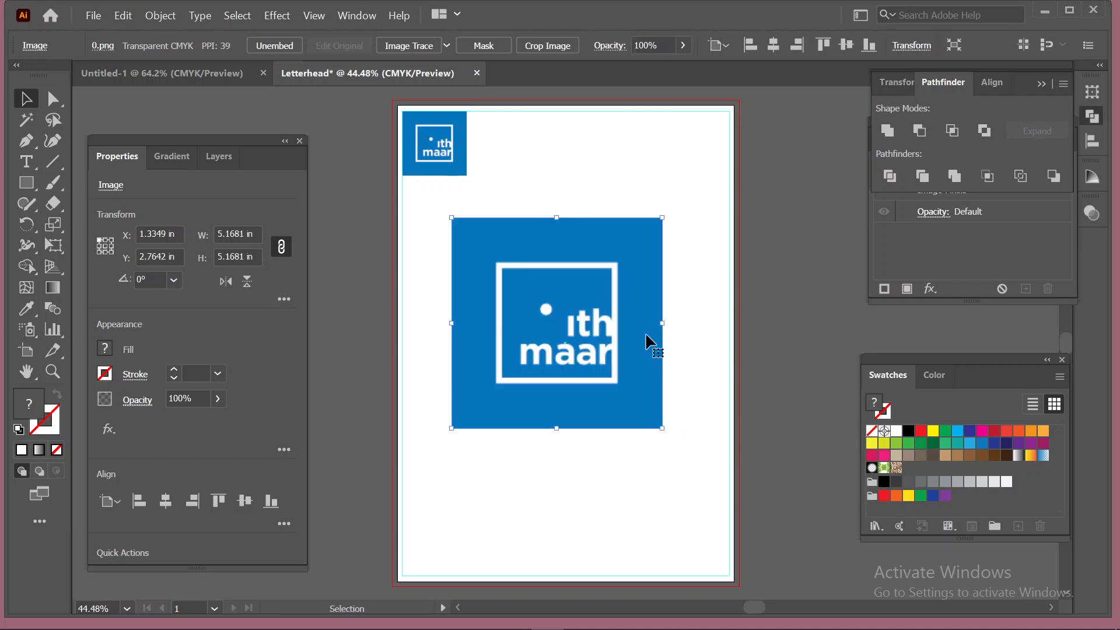
left_click(771, 52)
left_click(845, 49)
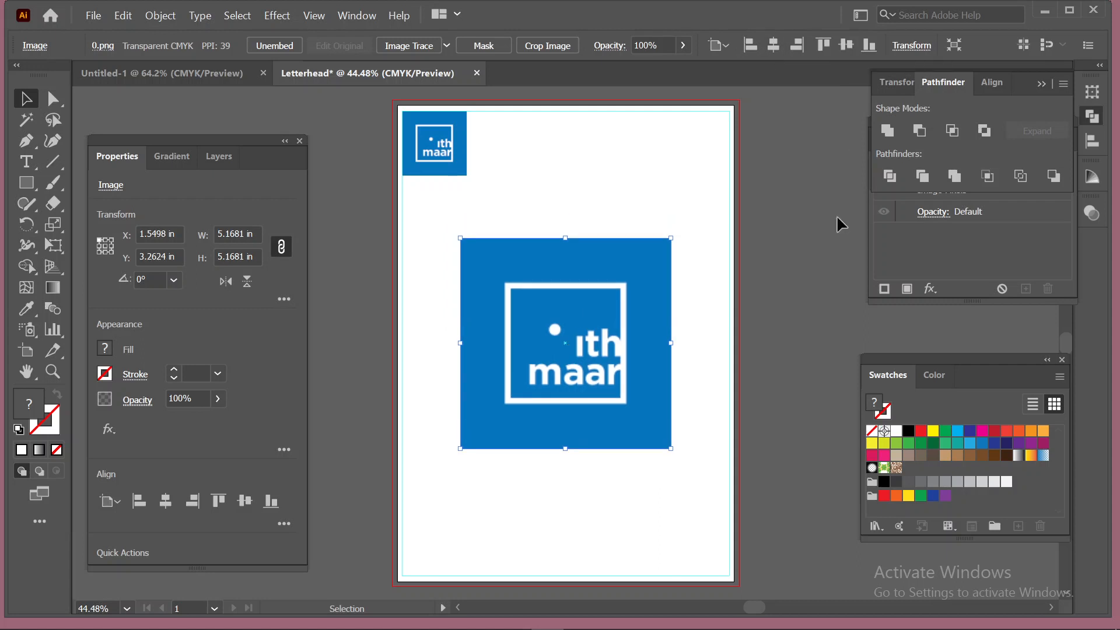
Reduce the opacity of the large central logo to 11% for a watermark effect
left_click(686, 49)
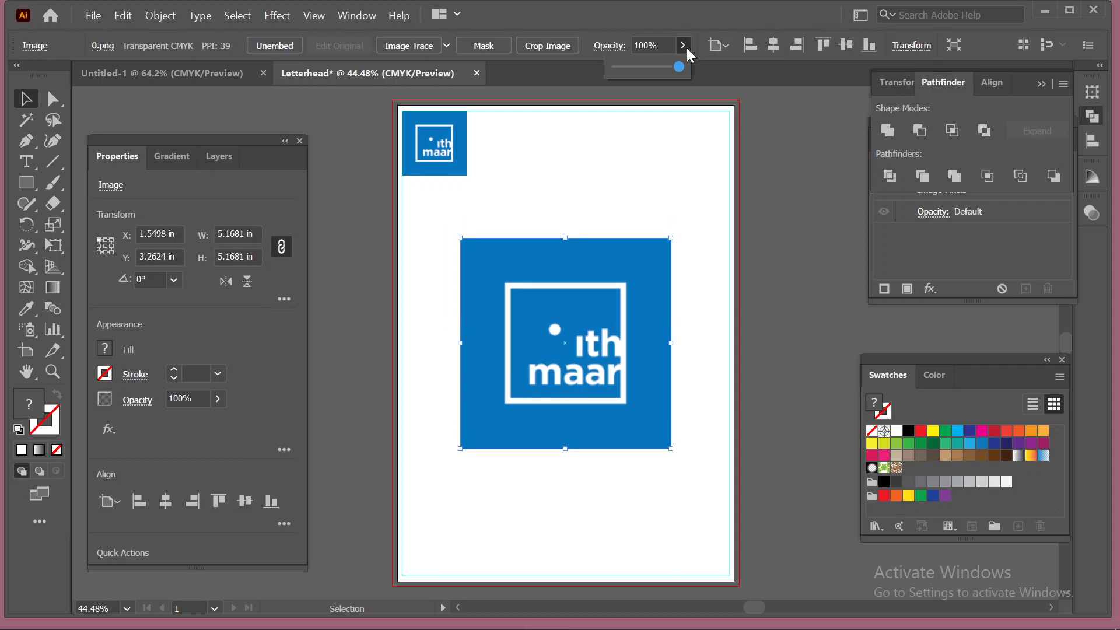
left_click(644, 68)
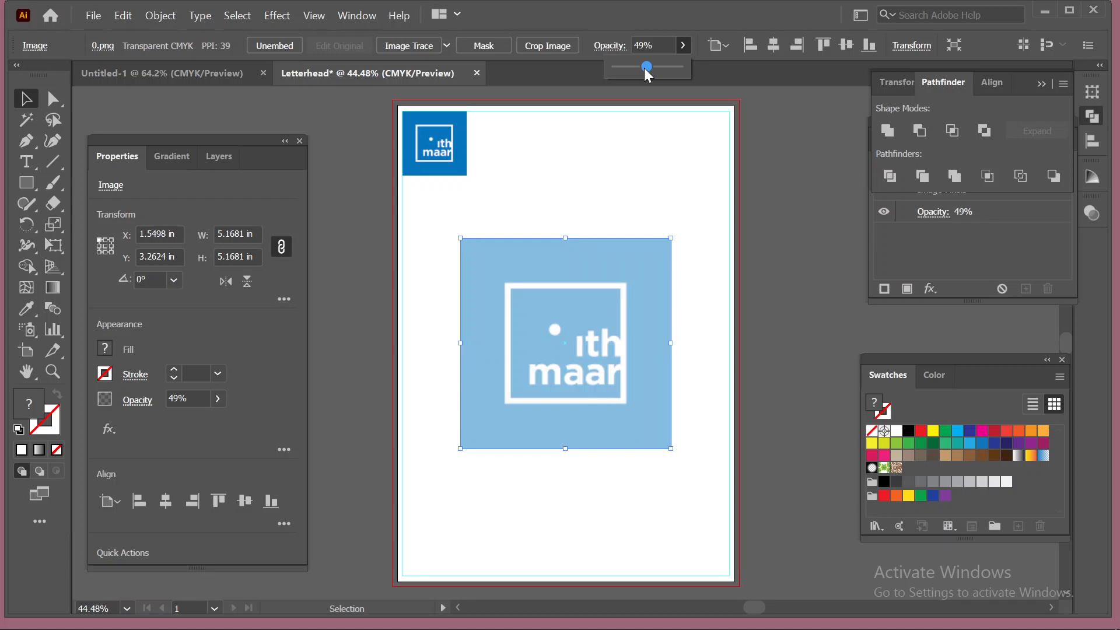
left_click(632, 70)
left_click(781, 172)
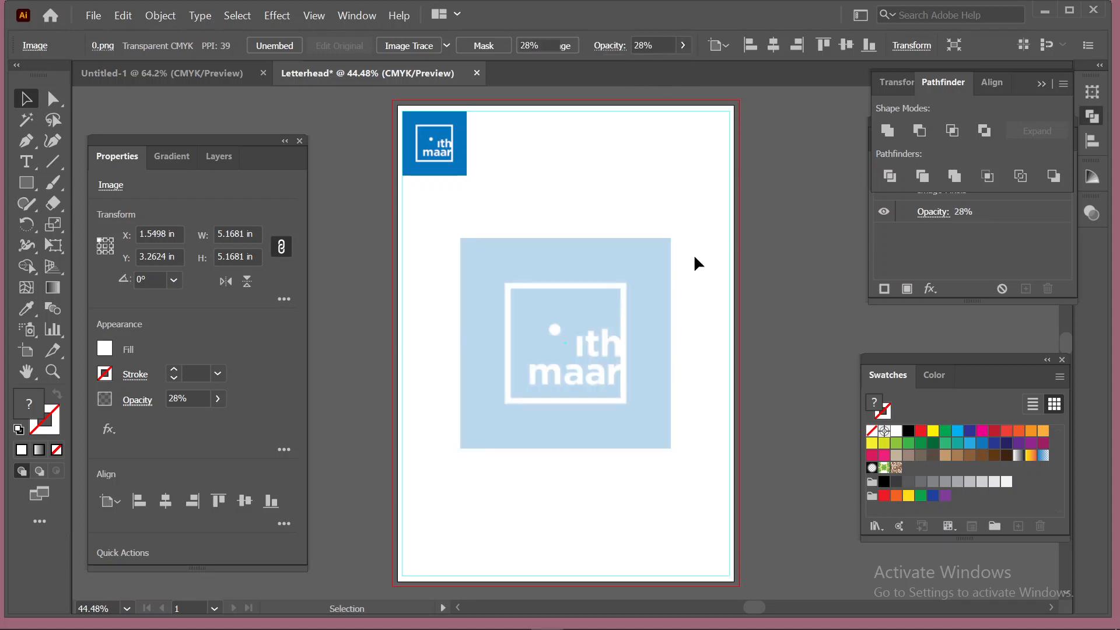
left_click(621, 272)
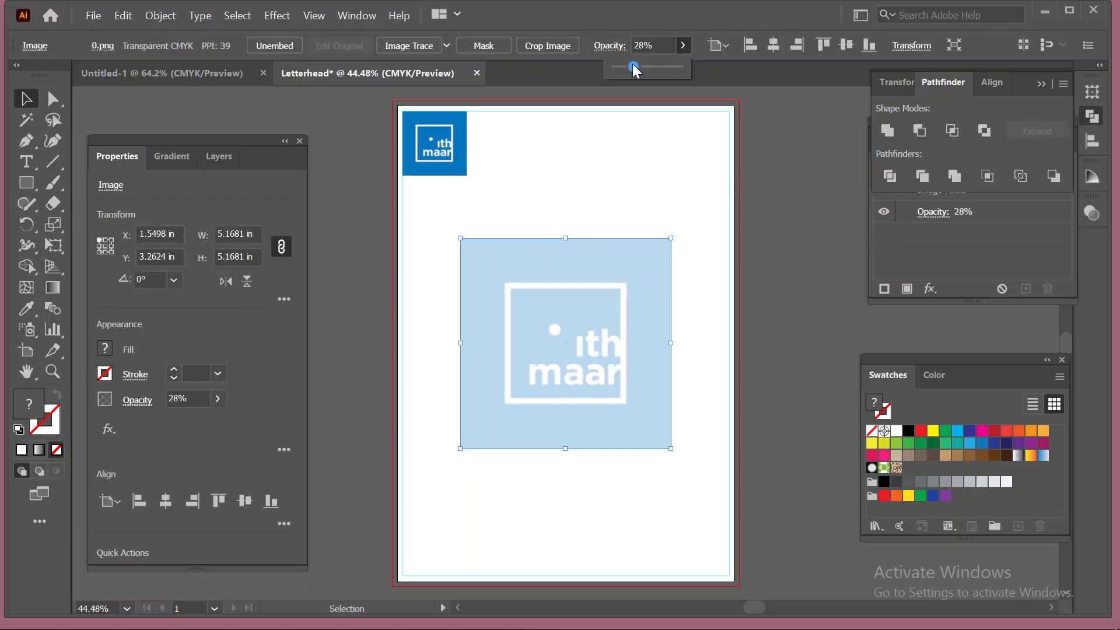
left_click(782, 211)
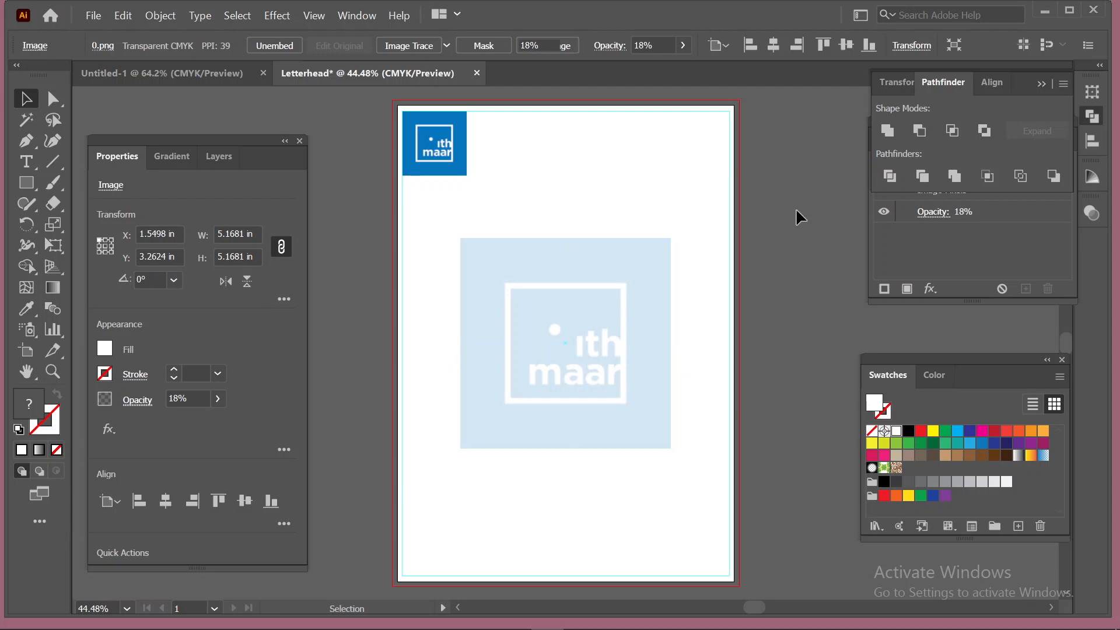
scroll(795, 209, "down", 1)
left_click(607, 273)
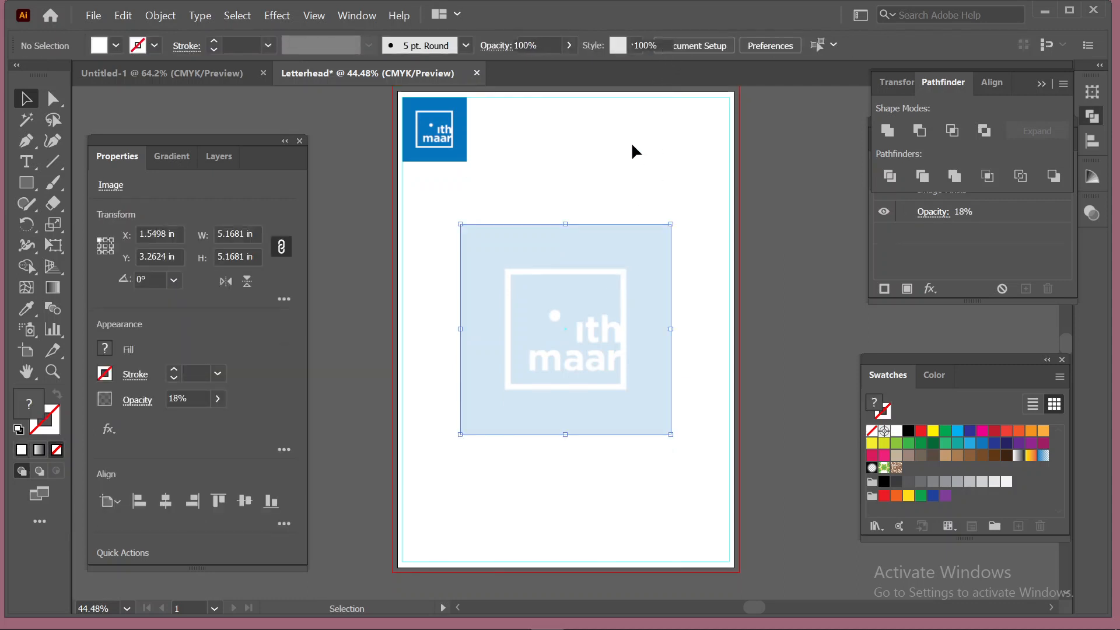
left_click(682, 46)
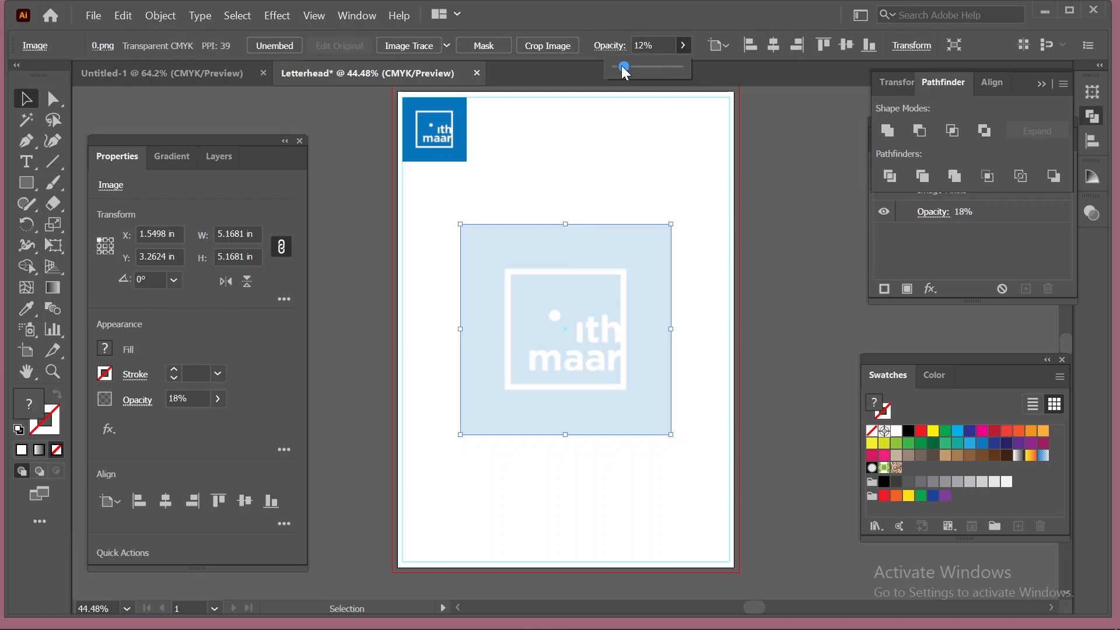
left_click_drag(620, 65, 621, 65)
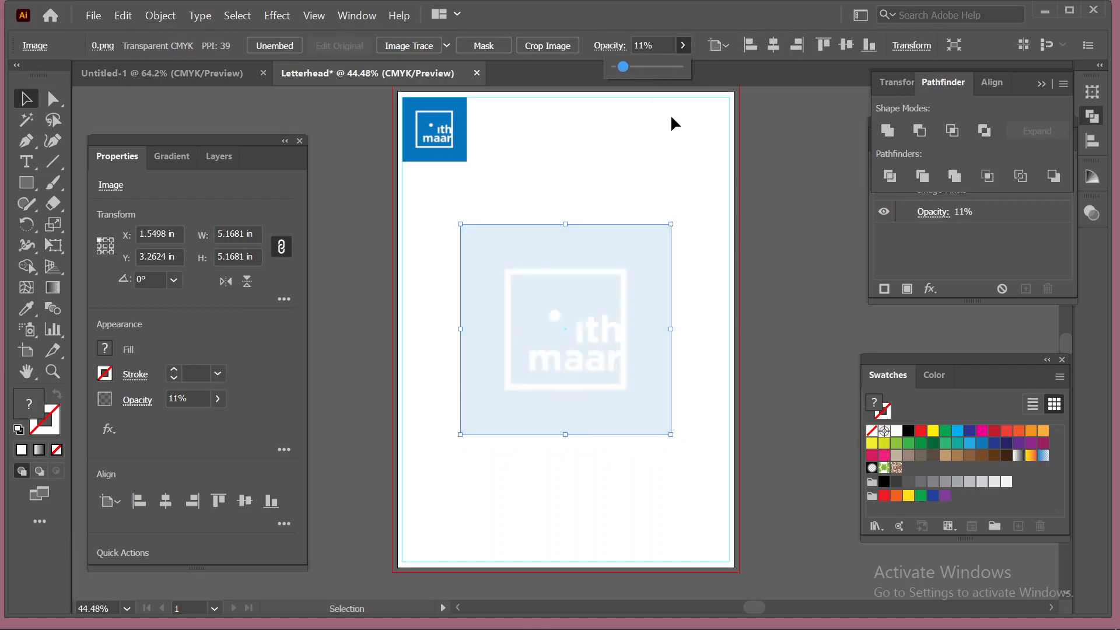
left_click(800, 230)
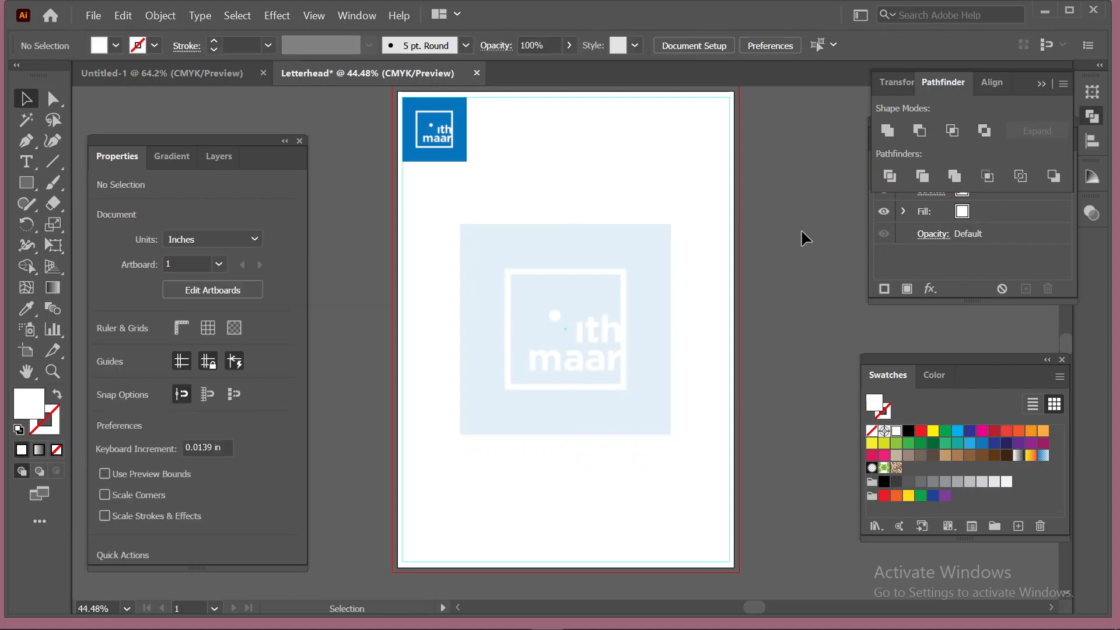
Draw a rectangle about 8.27 in wide and 1.14 in high along the bottom edge of the artboard
scroll(791, 235, "down", 2)
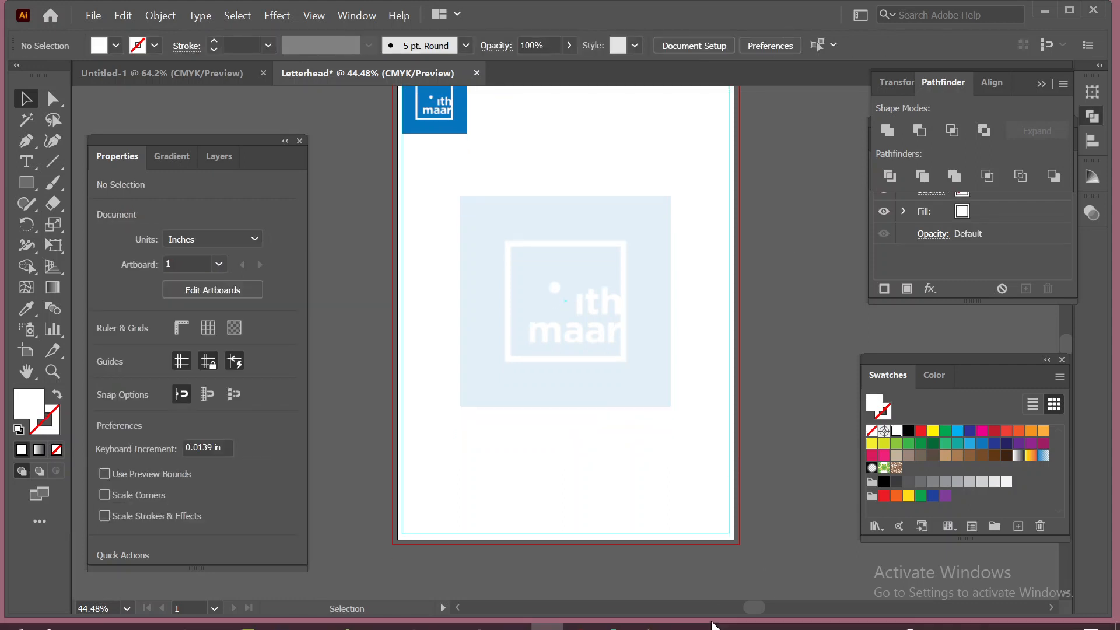
scroll(614, 458, "down", 5)
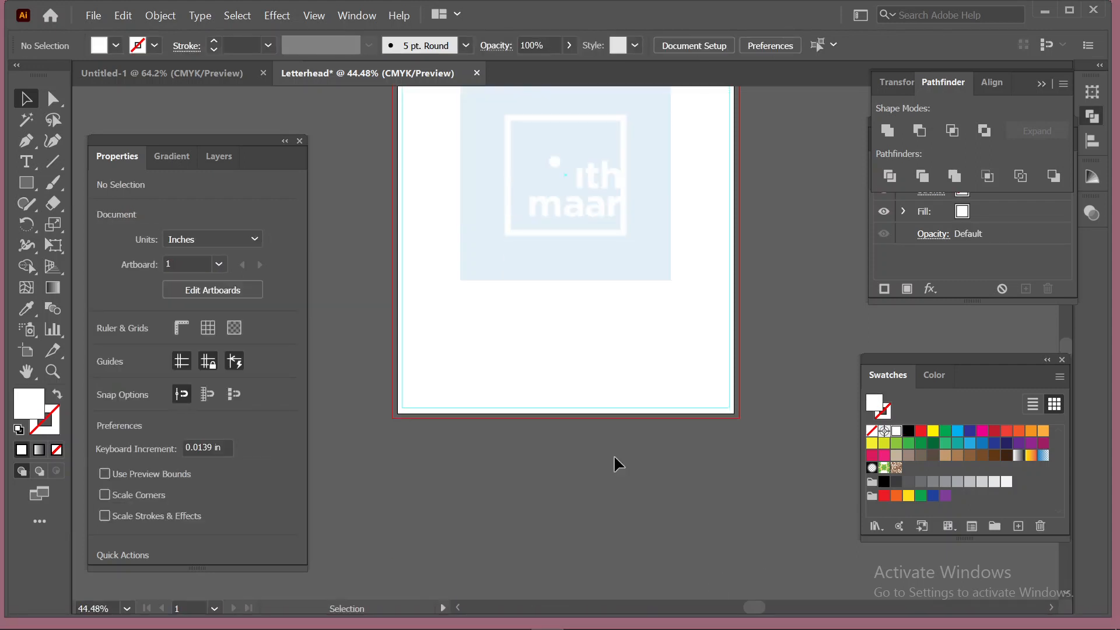
left_click(26, 182)
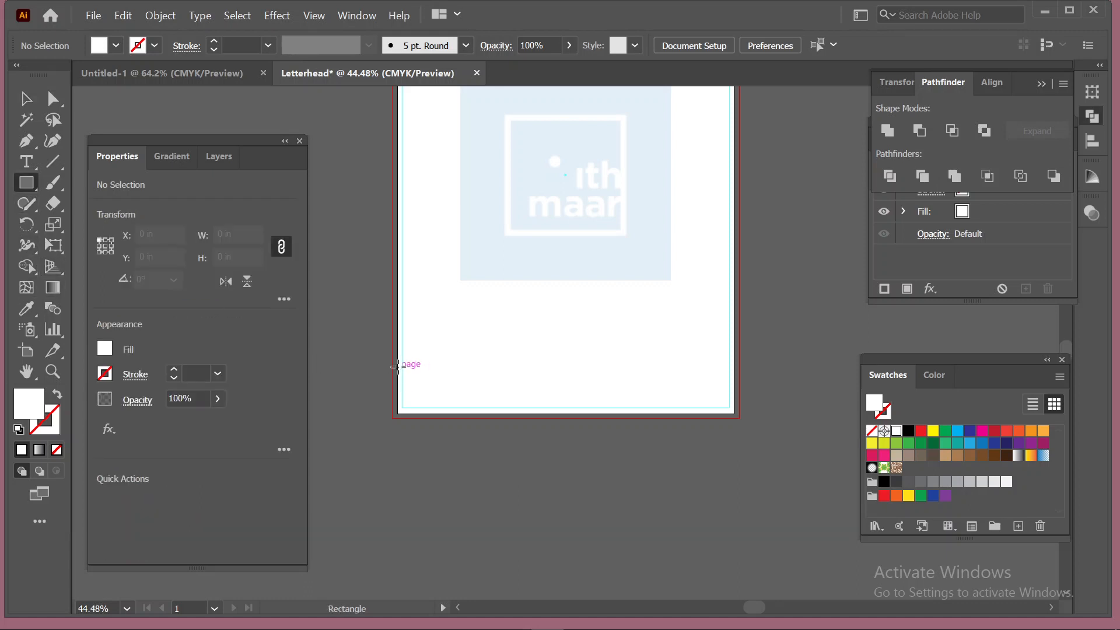
left_click_drag(397, 366, 733, 412)
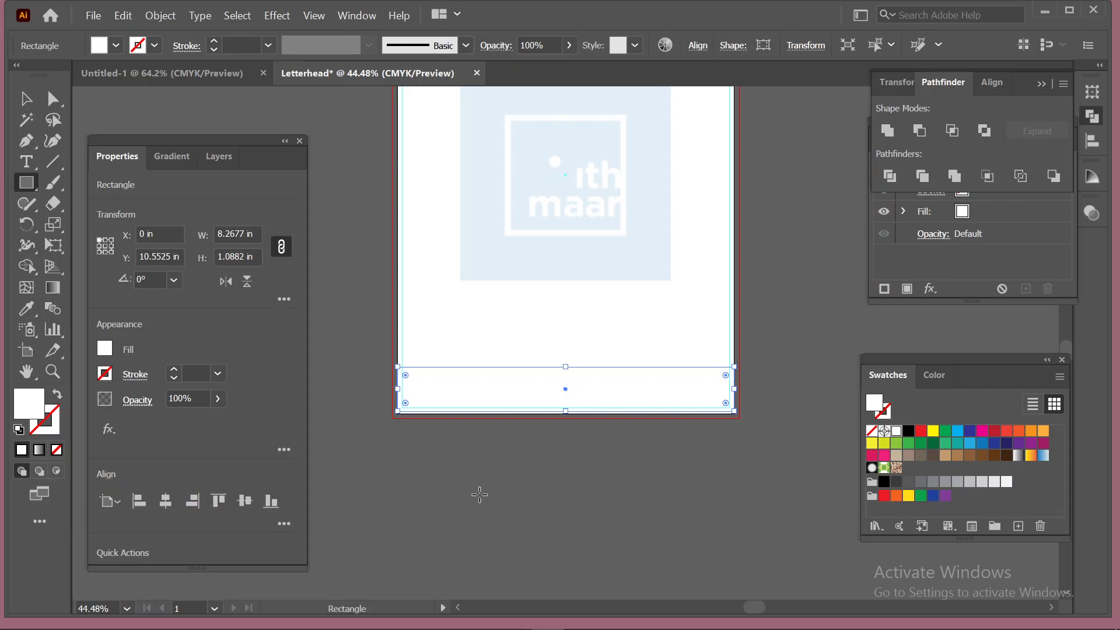
left_click_drag(565, 411, 566, 417)
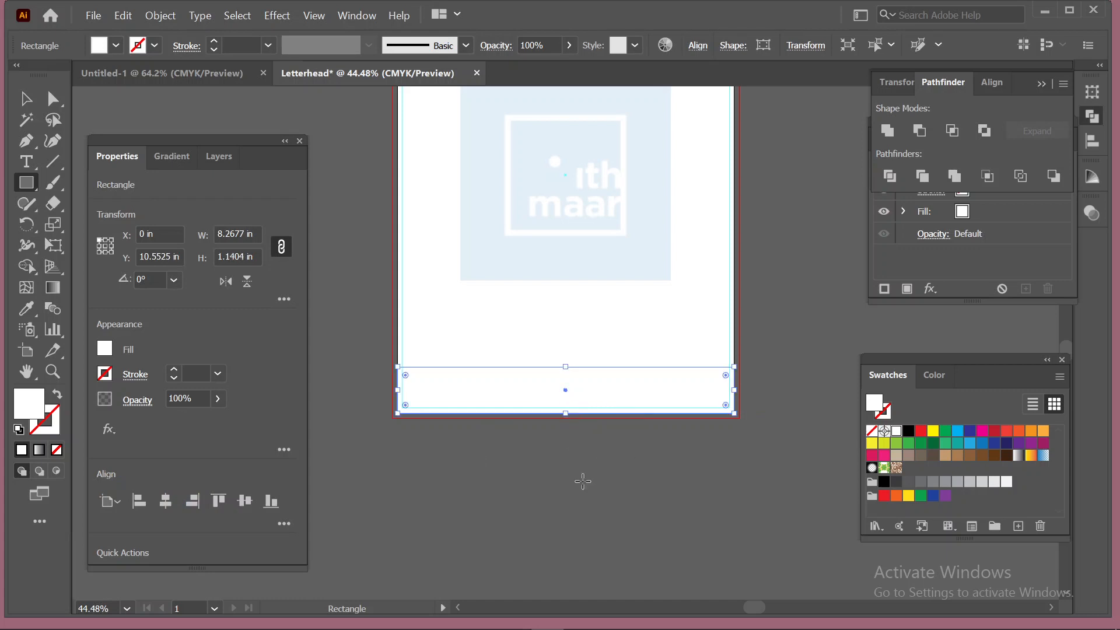
Fill the footer rectangle with the blue sampled from the corner logo using the Eyedropper
left_click(32, 303)
scroll(350, 305, "up", 5)
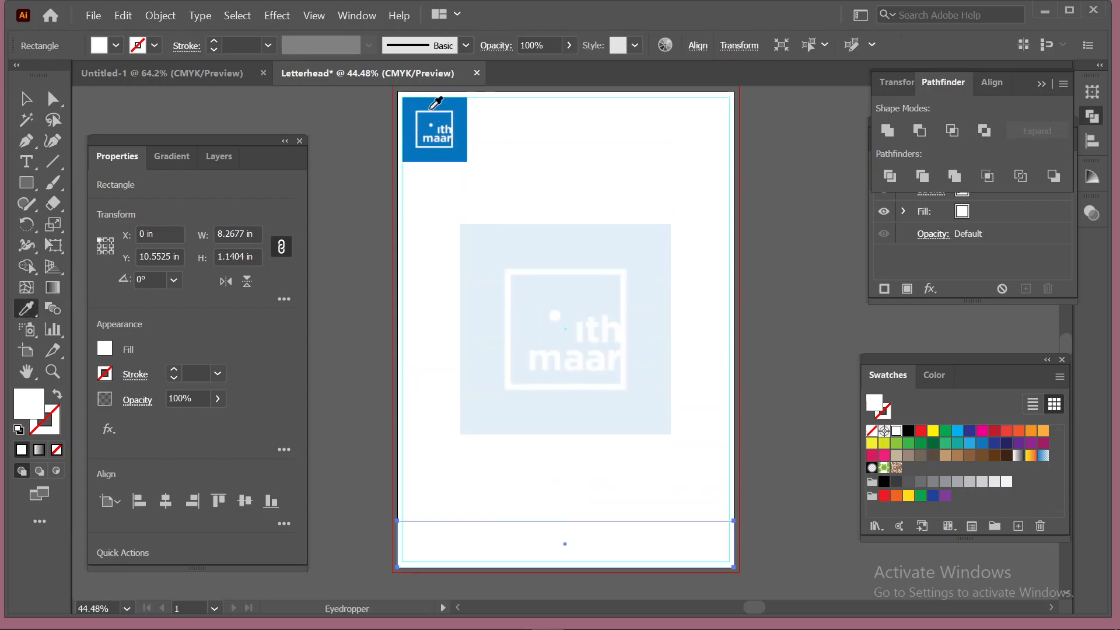
left_click(436, 103)
left_click(26, 99)
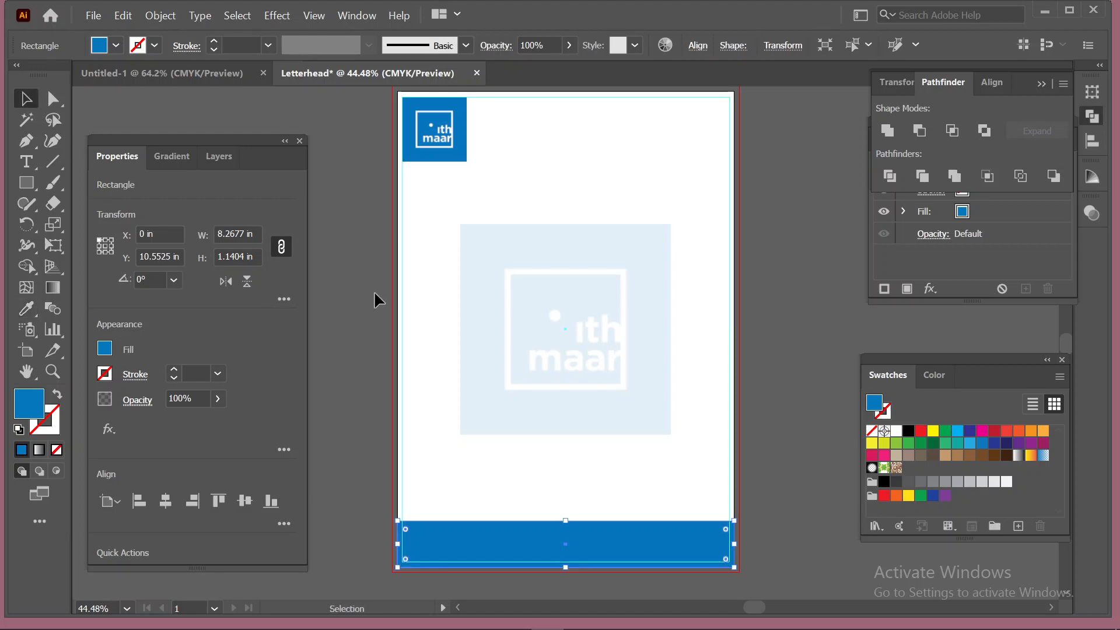
left_click(805, 390)
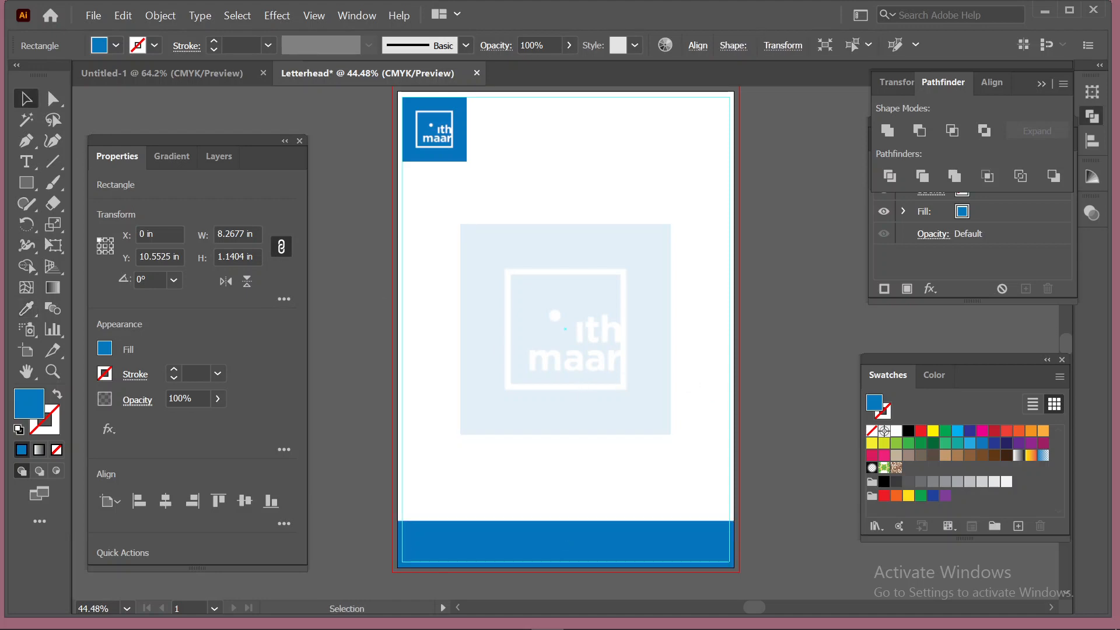
Check the letterhead reference in Chrome, then return to Illustrator and reduce the blue footer bar's height from its upper edge
left_click(681, 617)
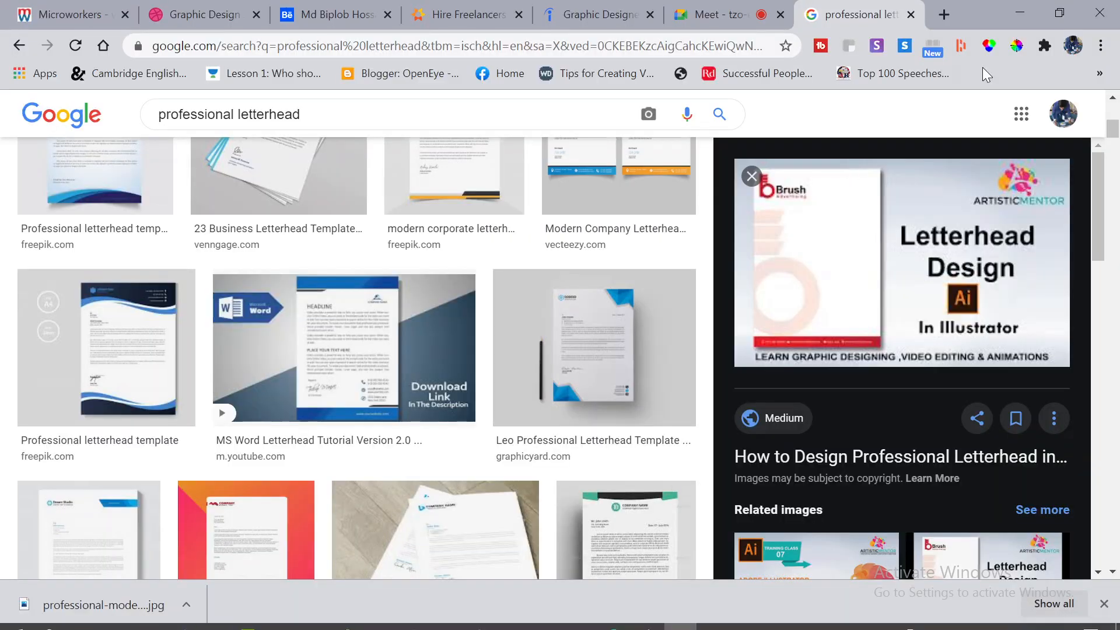
left_click(1020, 13)
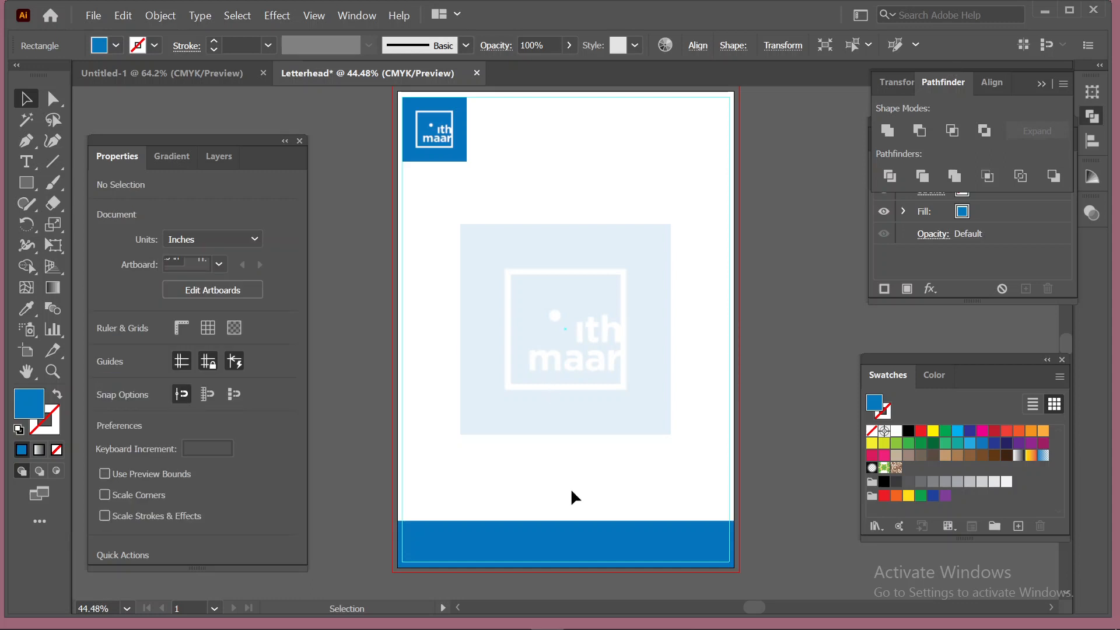
scroll(571, 496, "down", 2)
left_click(574, 468)
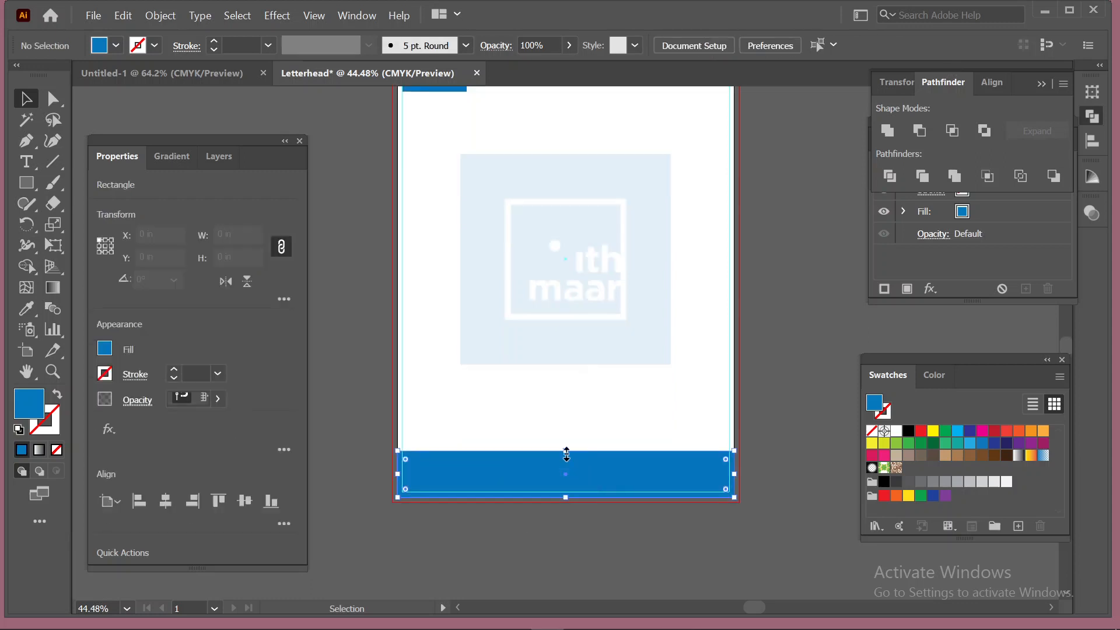
left_click_drag(566, 454, 565, 467)
left_click(820, 338)
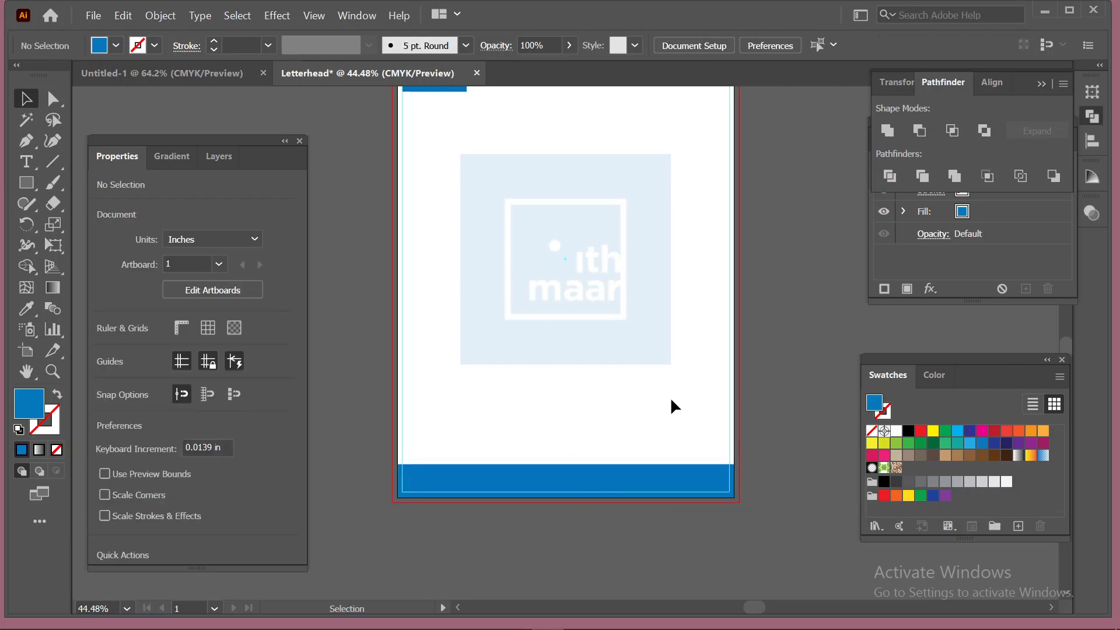
Magnify the footer area and move the Properties panel clear of the letterhead artwork
scroll(671, 400, "up", 2)
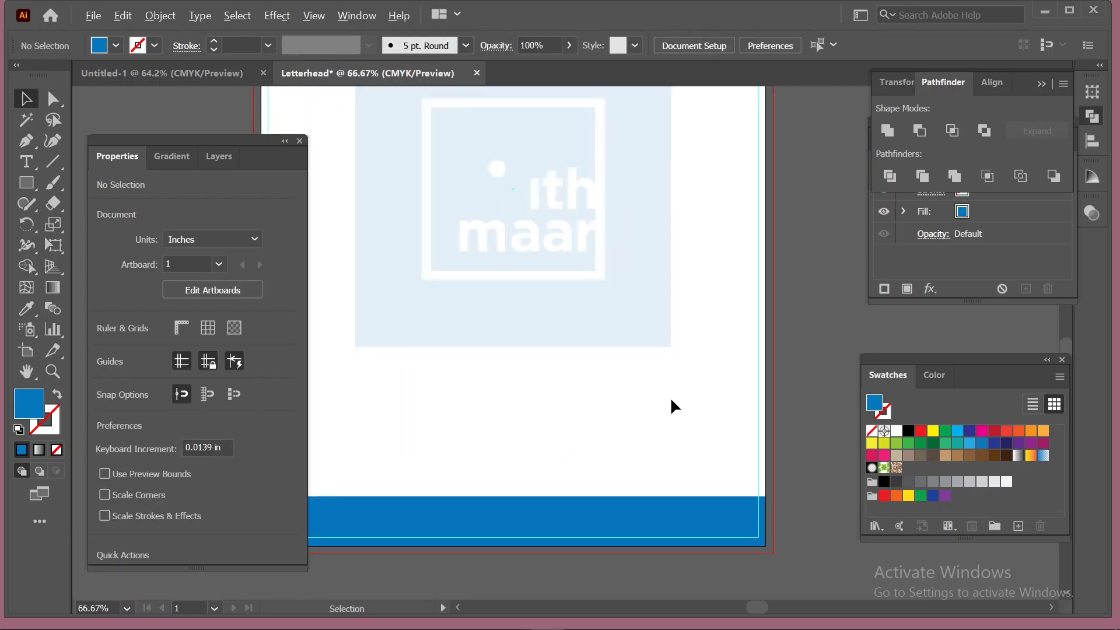
scroll(352, 430, "up", 1)
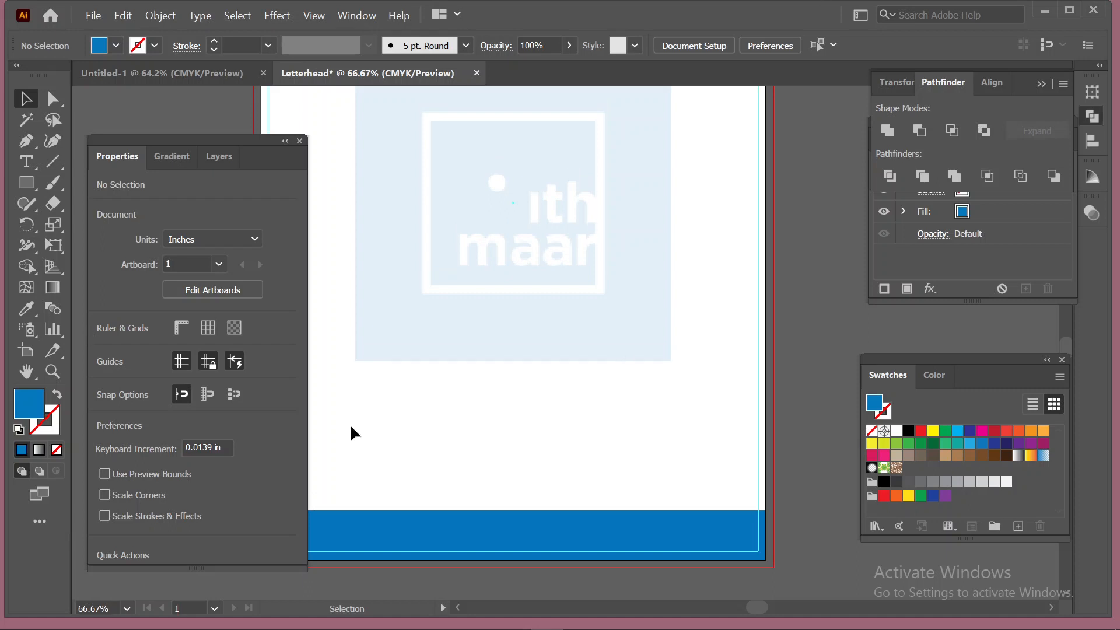
left_click_drag(486, 400, 542, 315)
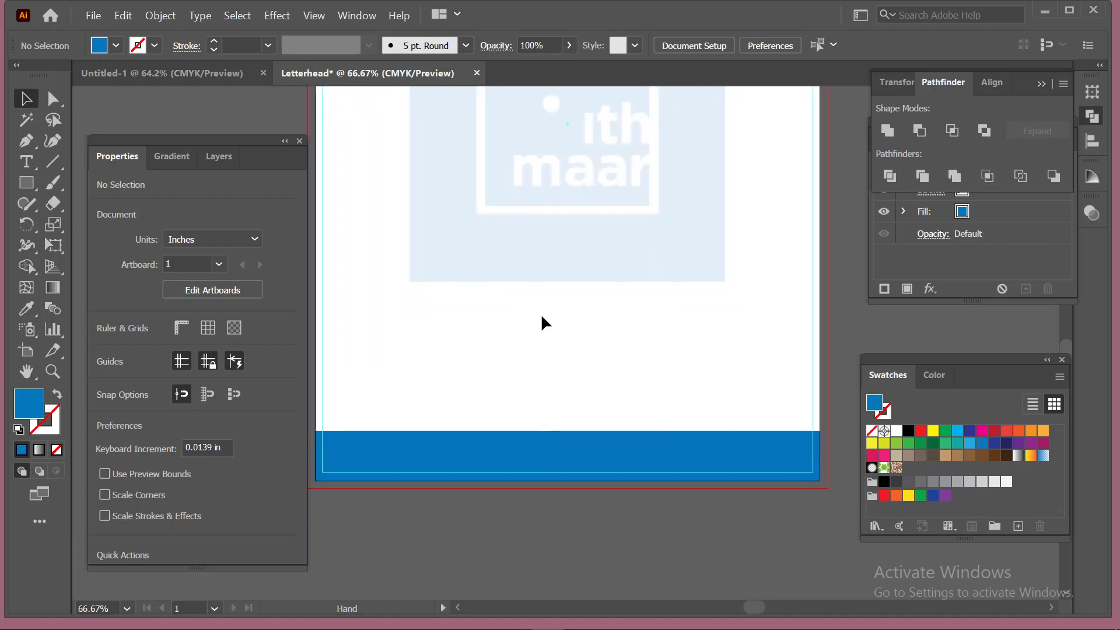
left_click_drag(210, 142, 218, 116)
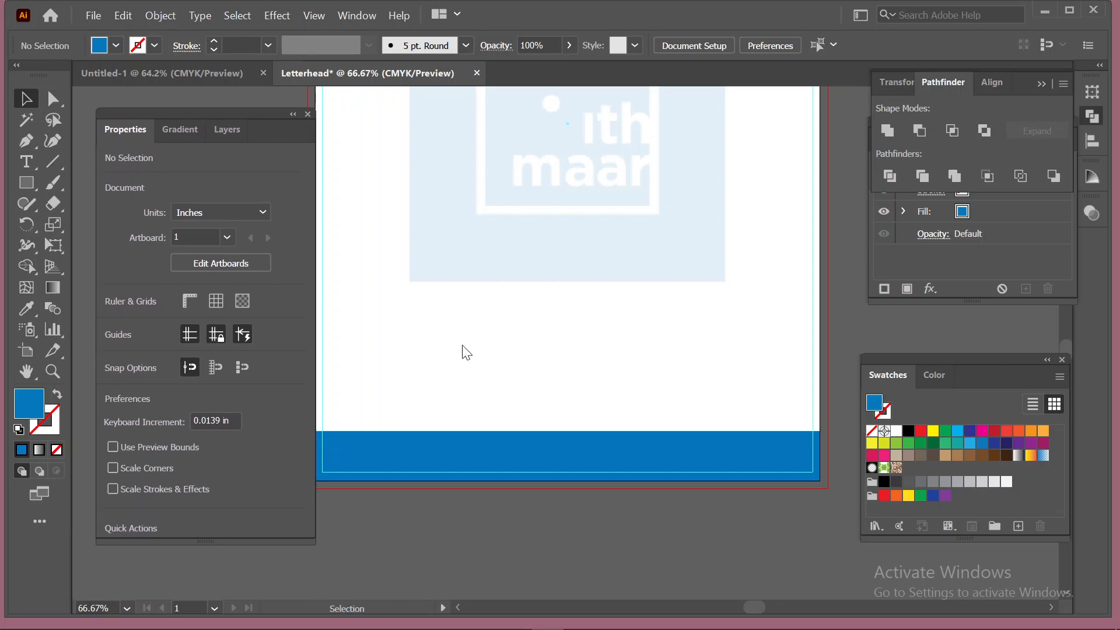
scroll(463, 350, "up", 1, "alt")
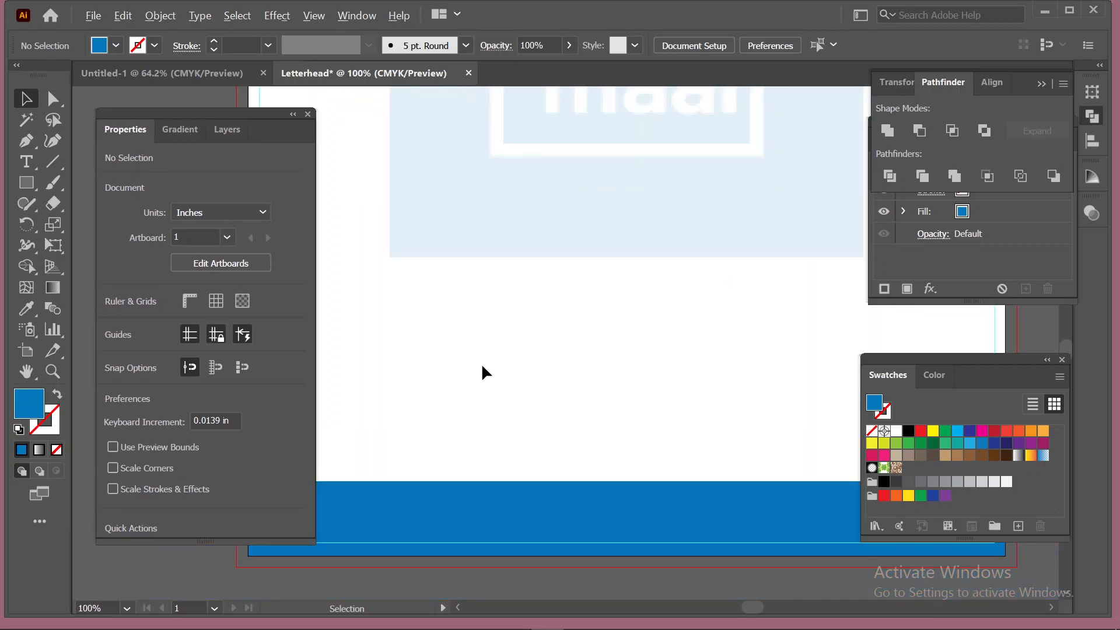
left_click_drag(230, 114, 996, 115)
scroll(478, 334, "right", 3)
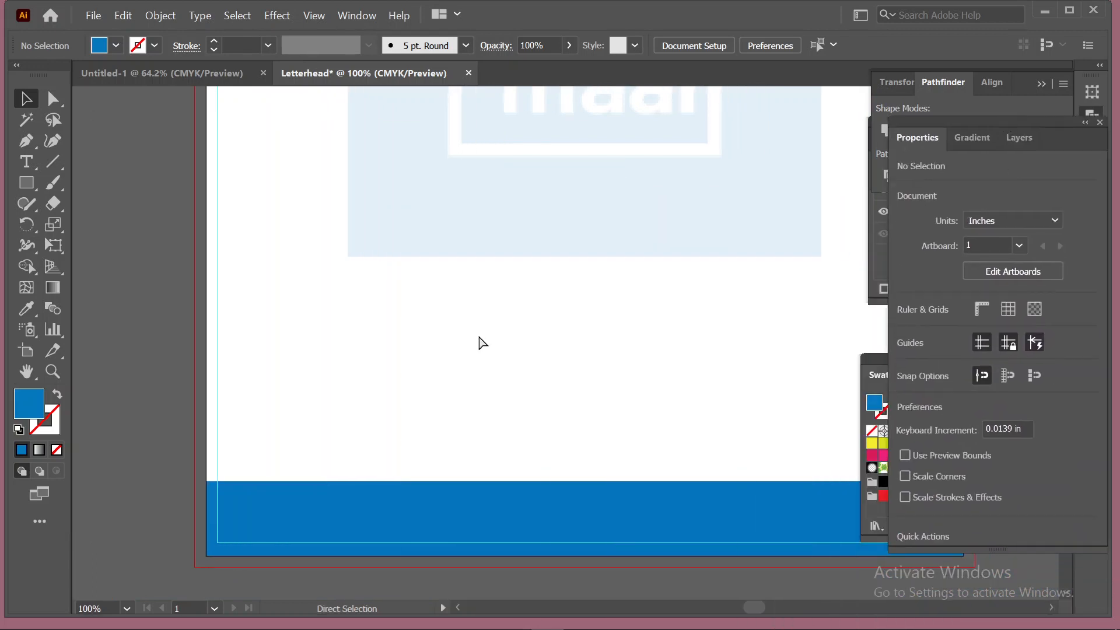
scroll(479, 343, "right", 2)
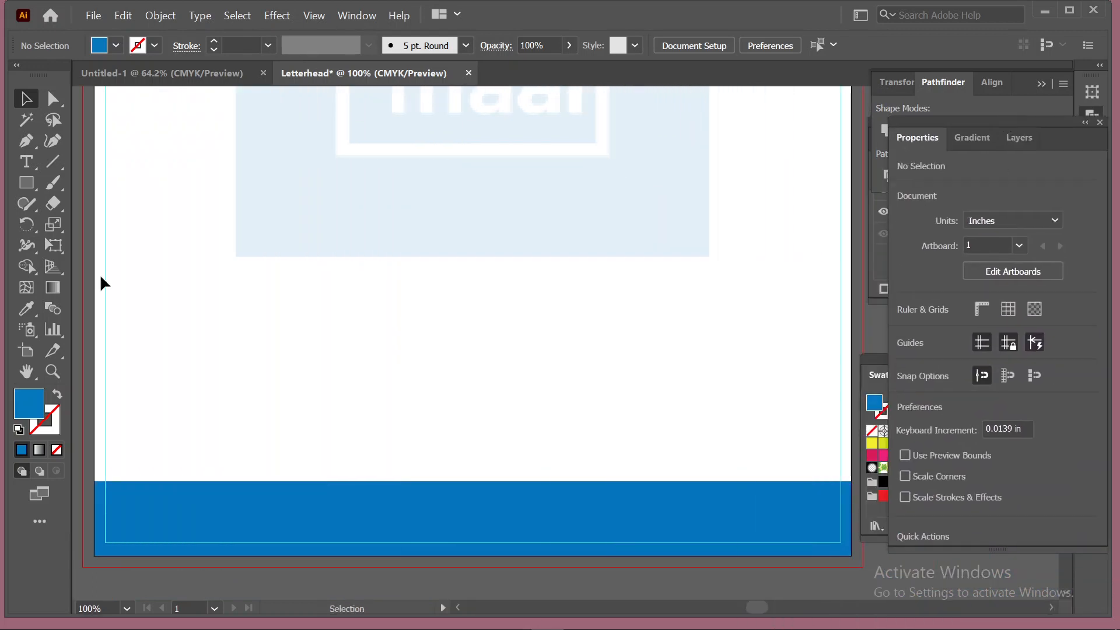
Add a placeholder phone number as a text line above the footer bar and move it towards the page's left side
left_click(26, 160)
left_click(302, 386)
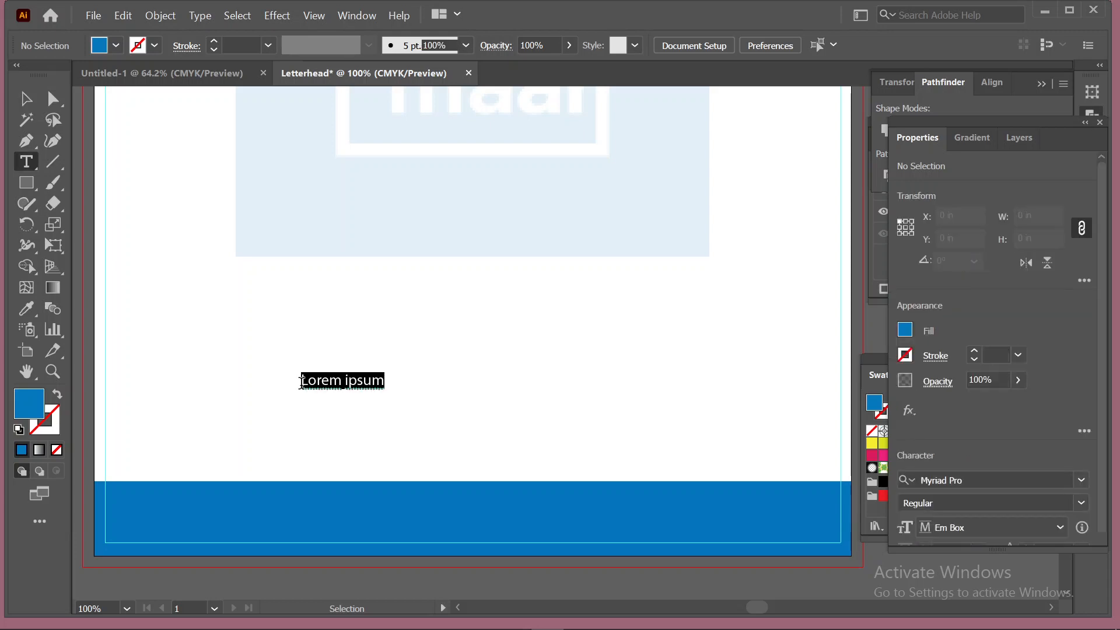
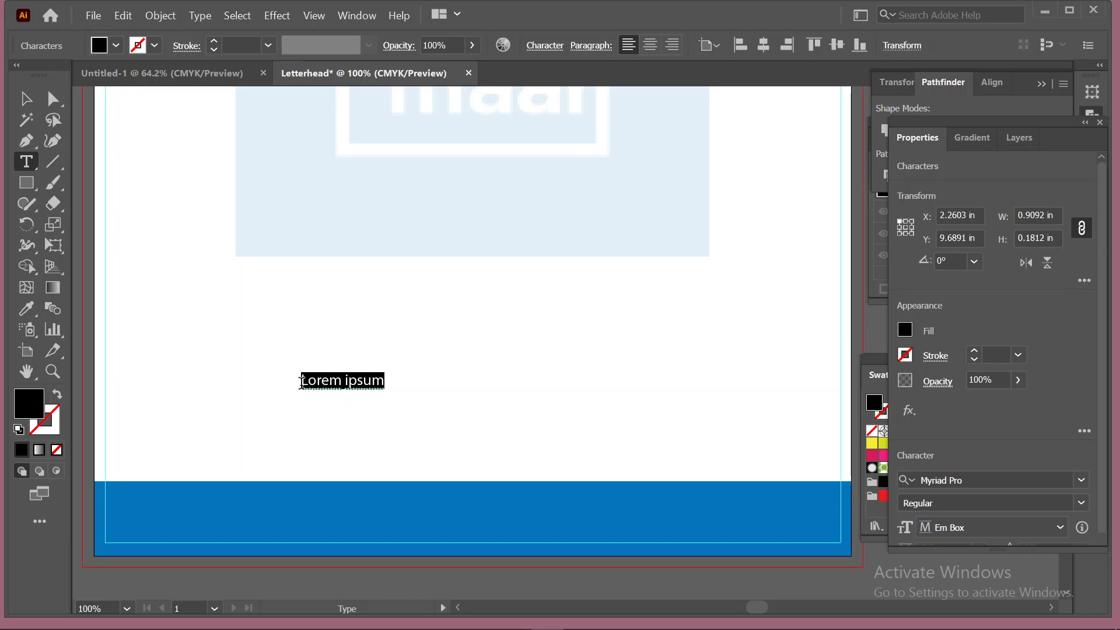
type("+88")
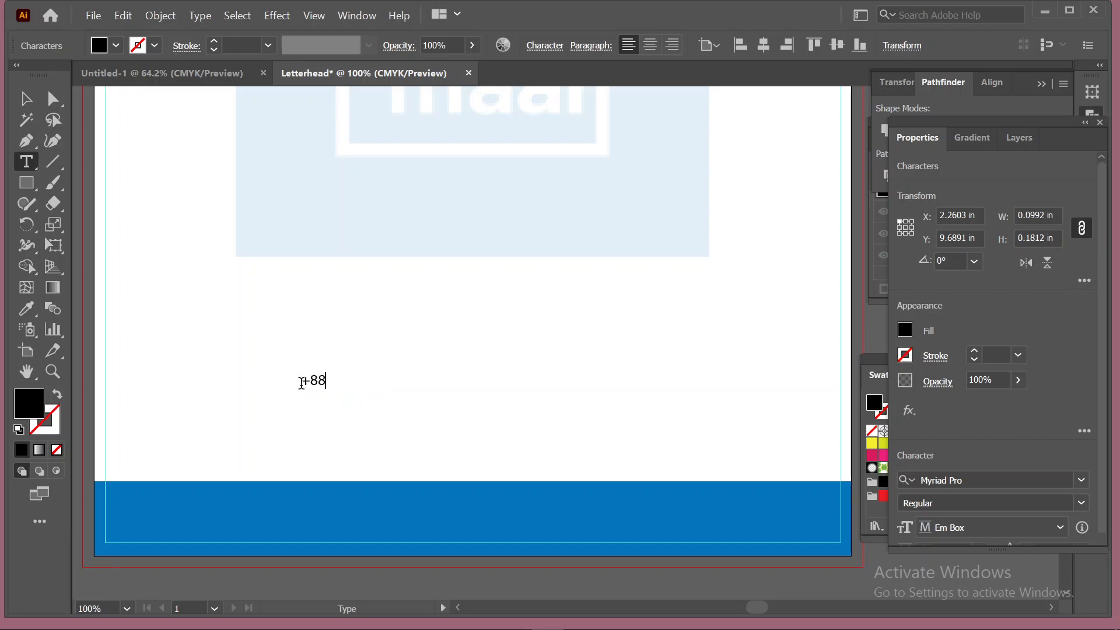
type("0123456789")
left_click(25, 99)
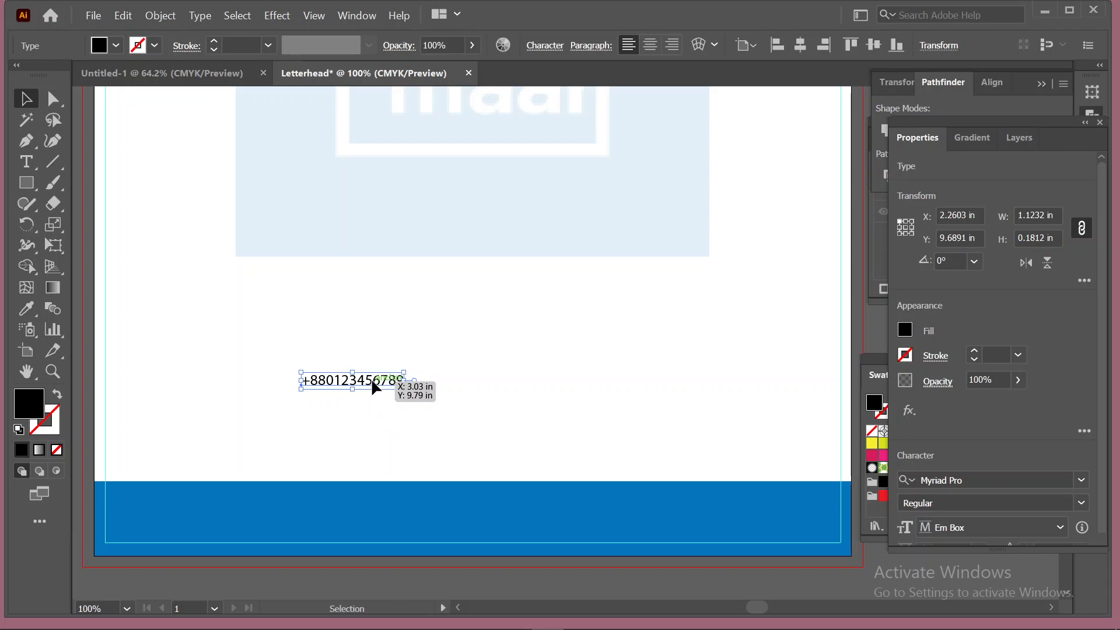
left_click_drag(372, 384, 208, 401)
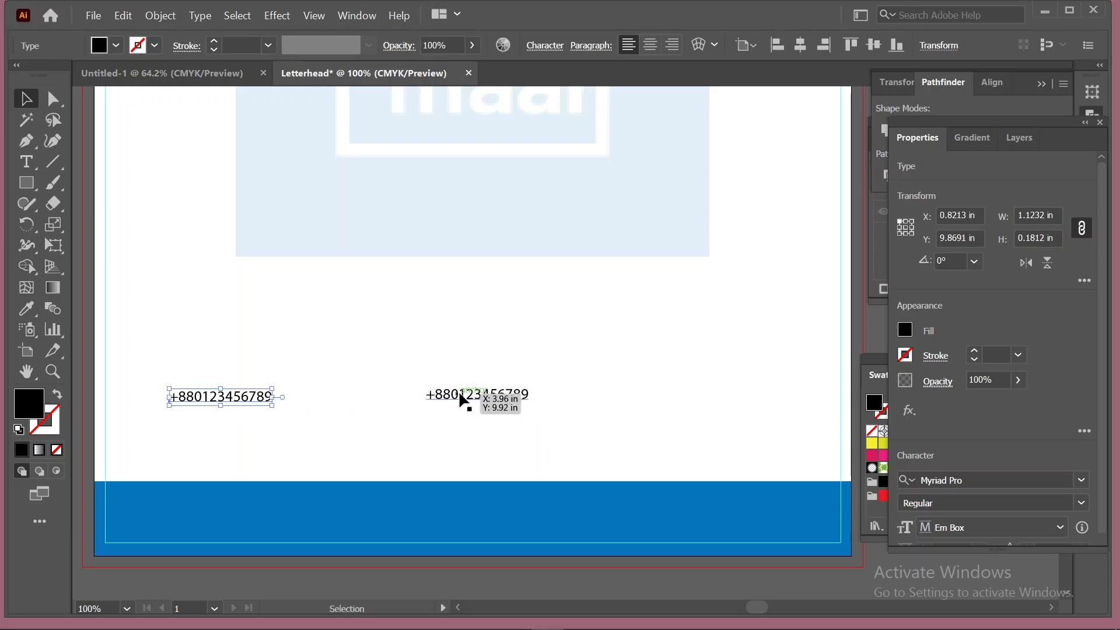
Replace the text of the phone number's copy above the footer bar with a placeholder e-mail address
left_click(26, 161)
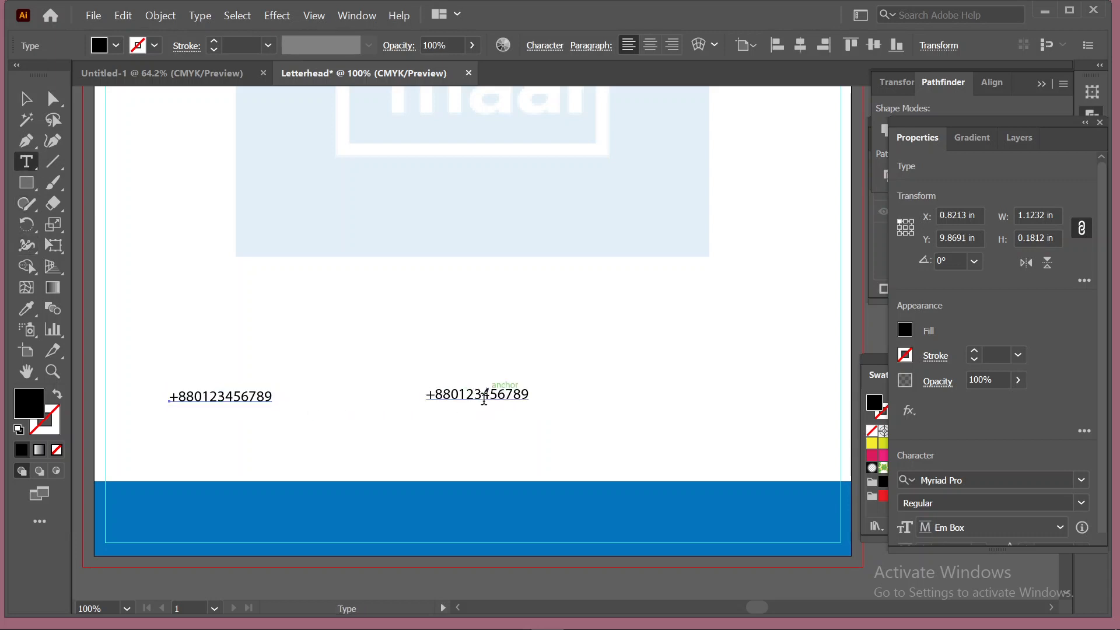
left_click(471, 396)
key("ctrl+a")
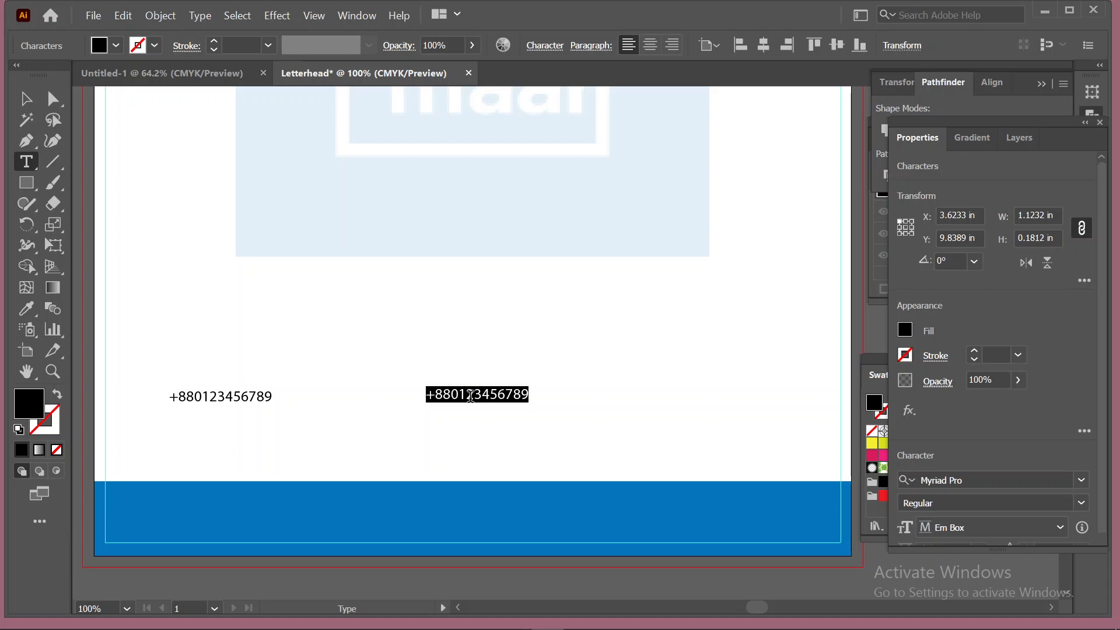
type("you")
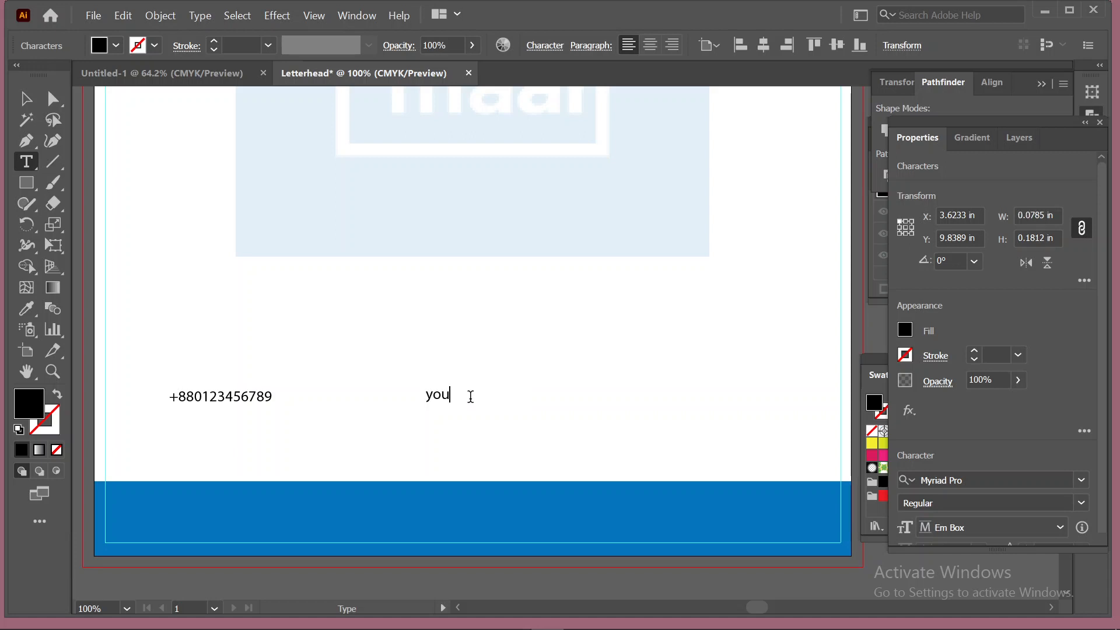
type("rmail@gmail.")
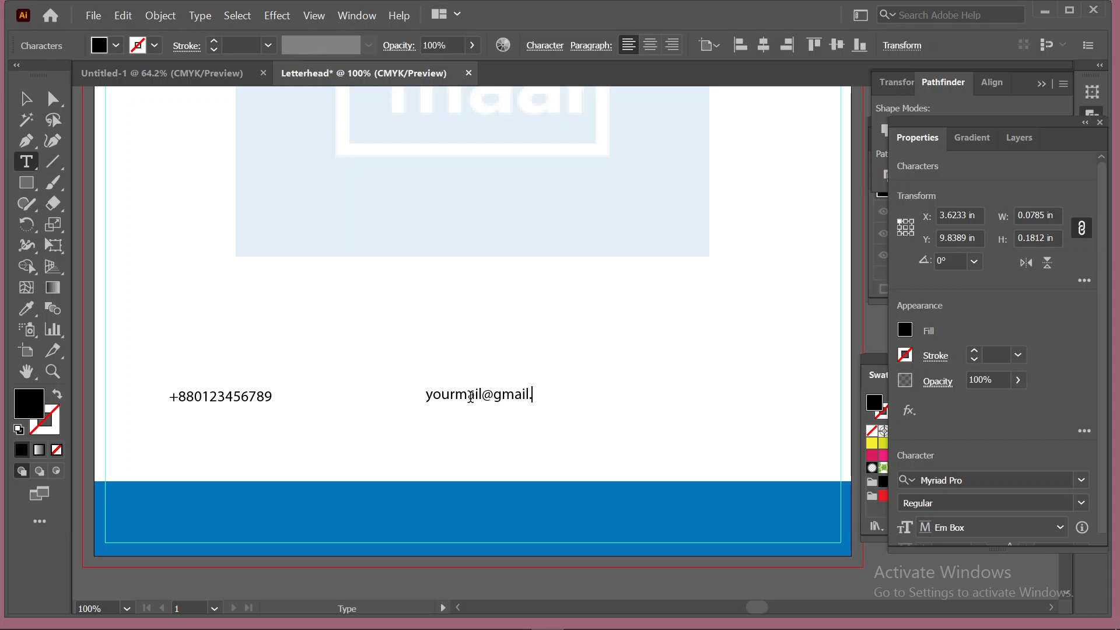
type("com")
left_click(43, 100)
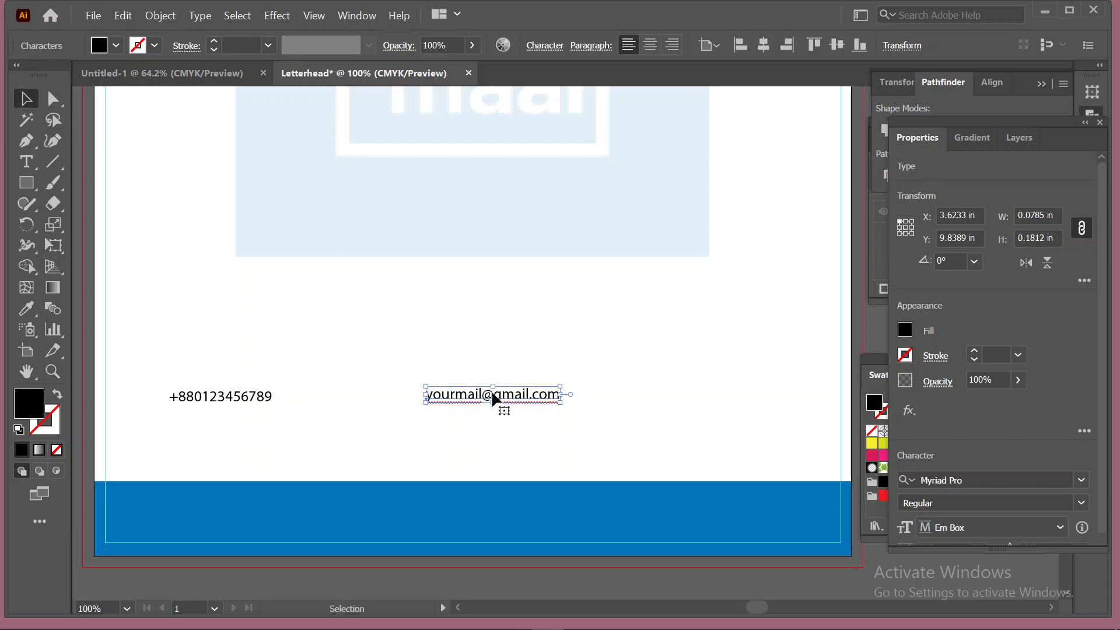
left_click_drag(500, 403, 382, 426)
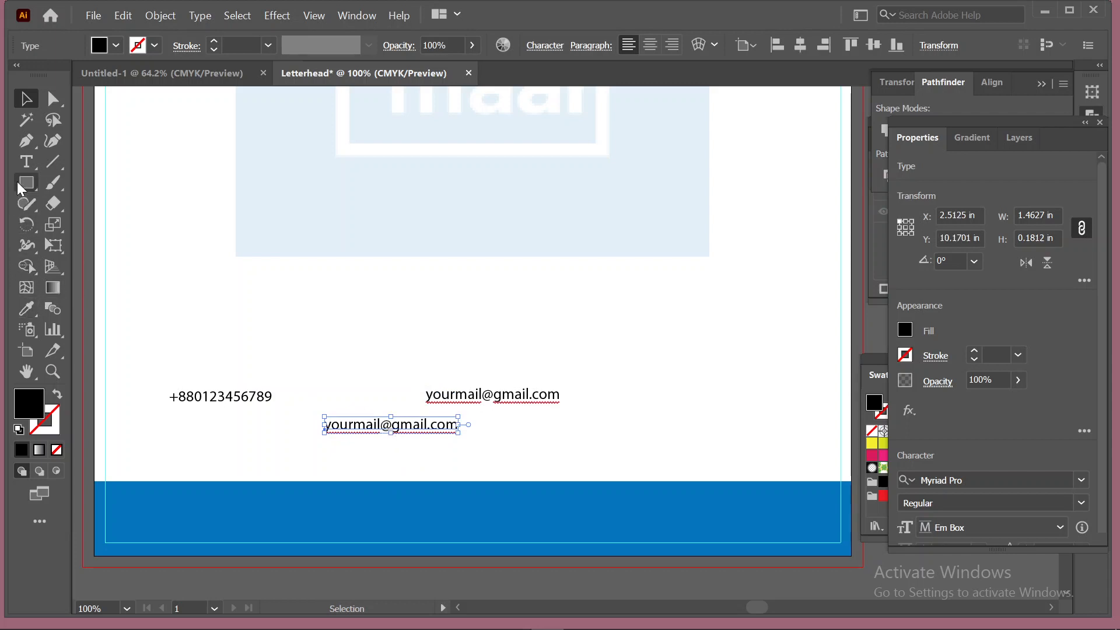
left_click(26, 162)
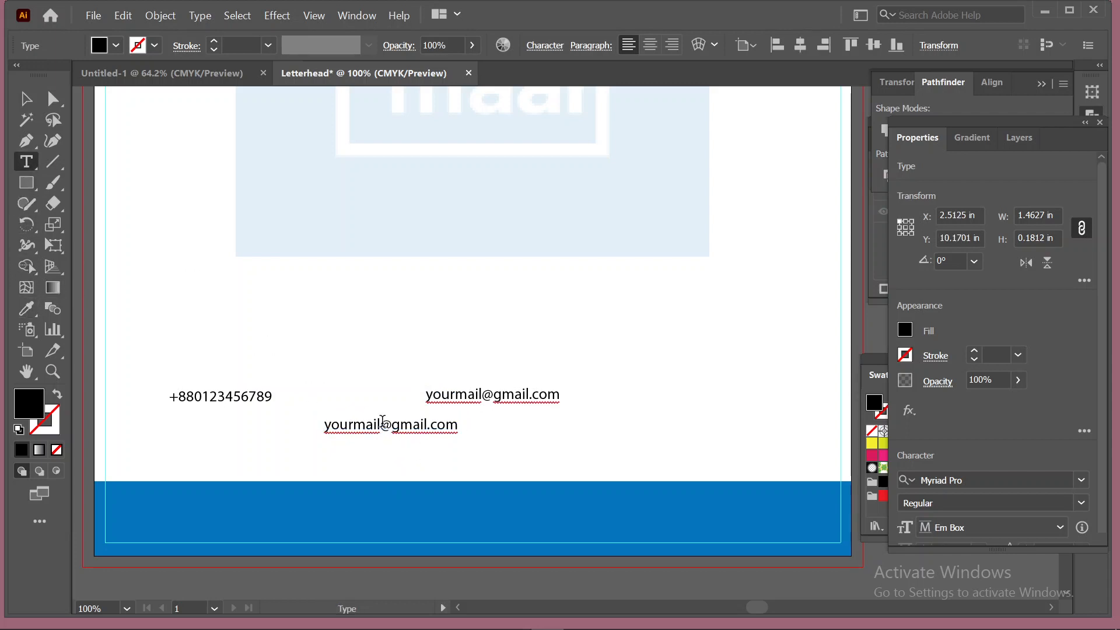
triple_click(383, 421)
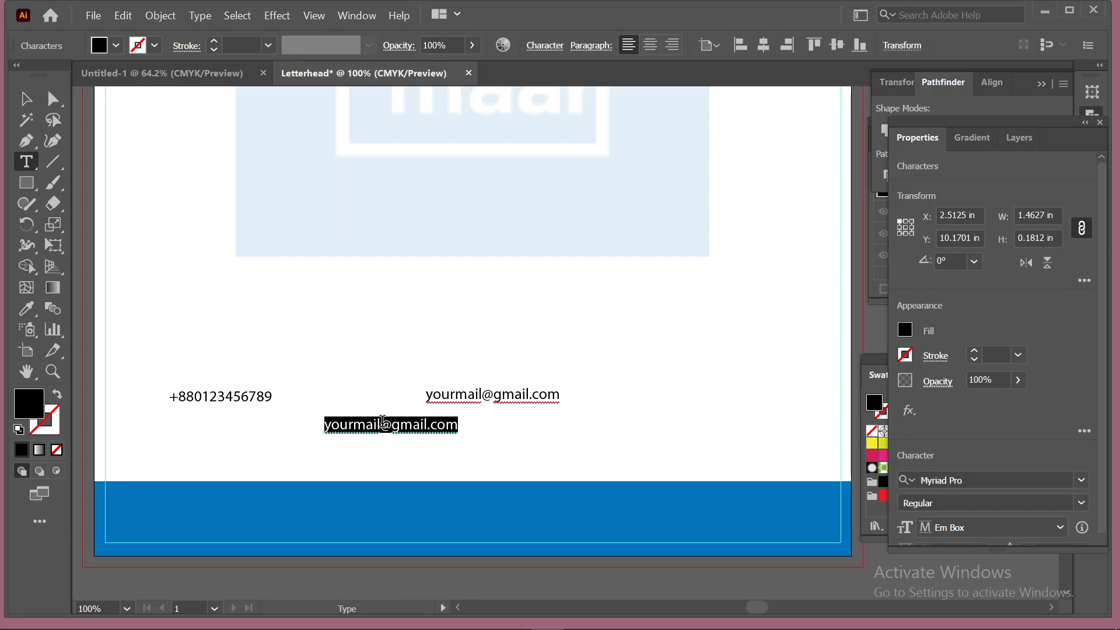
type("www")
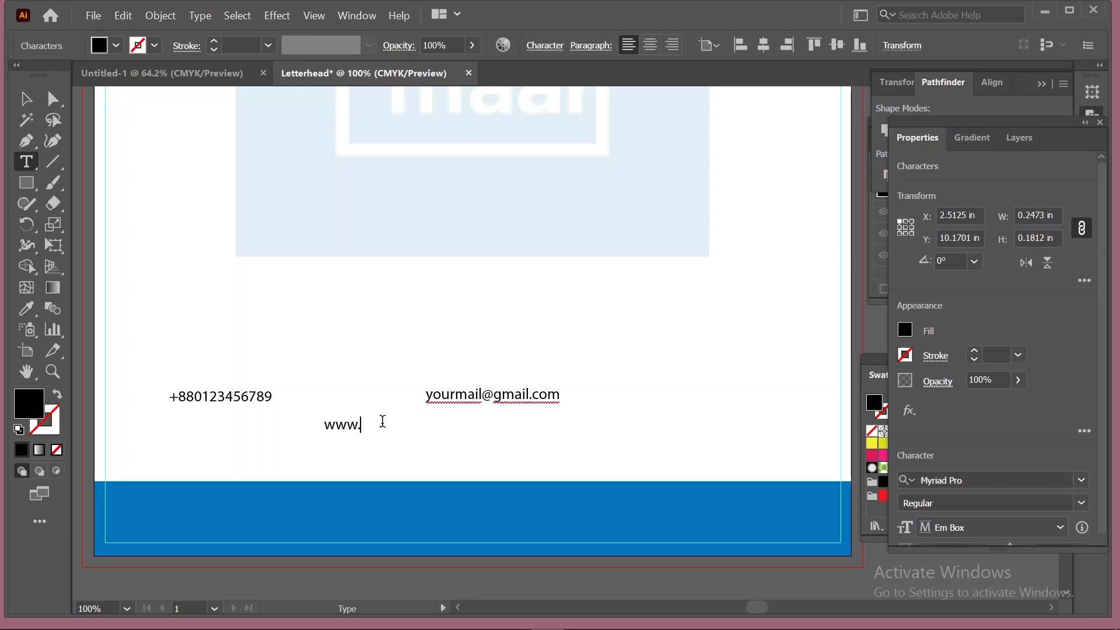
type(".yourweb.com")
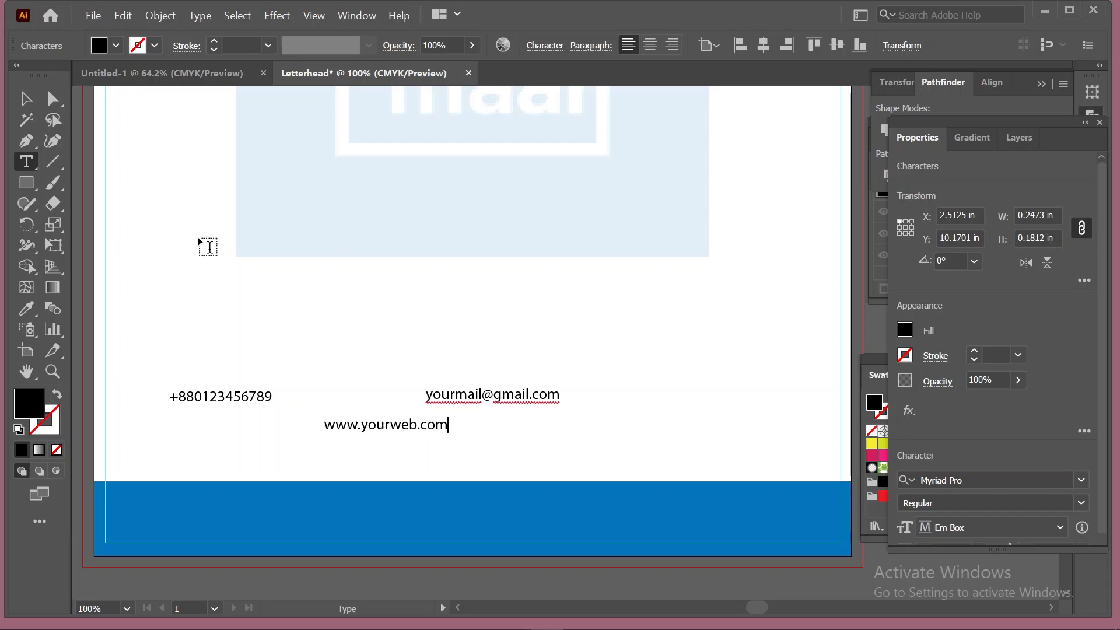
left_click(26, 98)
left_click_drag(402, 434, 582, 451)
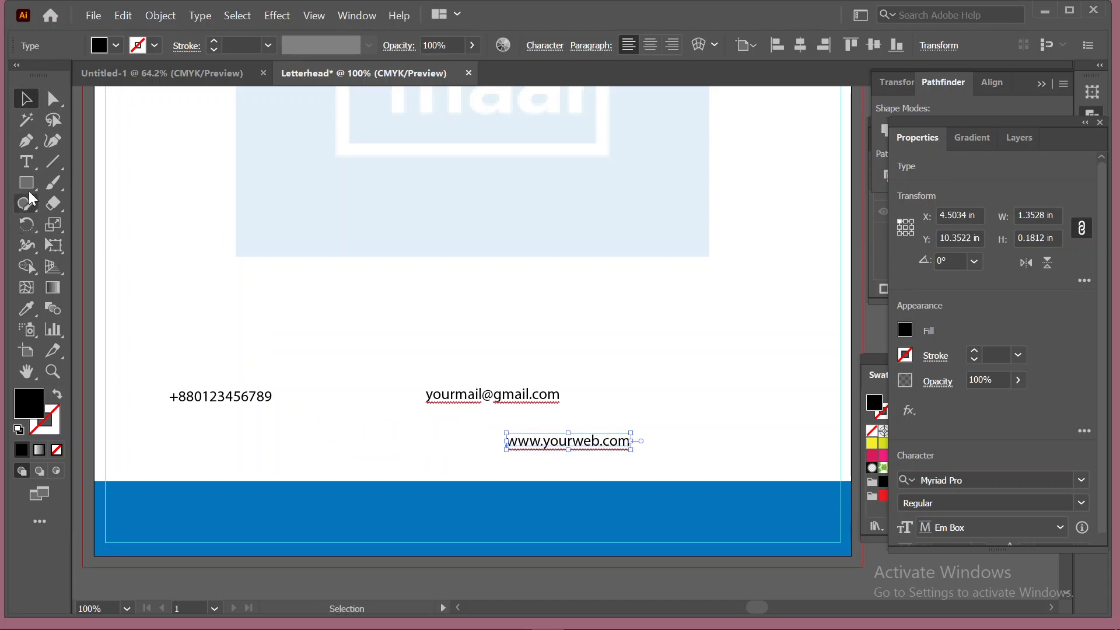
left_click(26, 161)
left_click(557, 438)
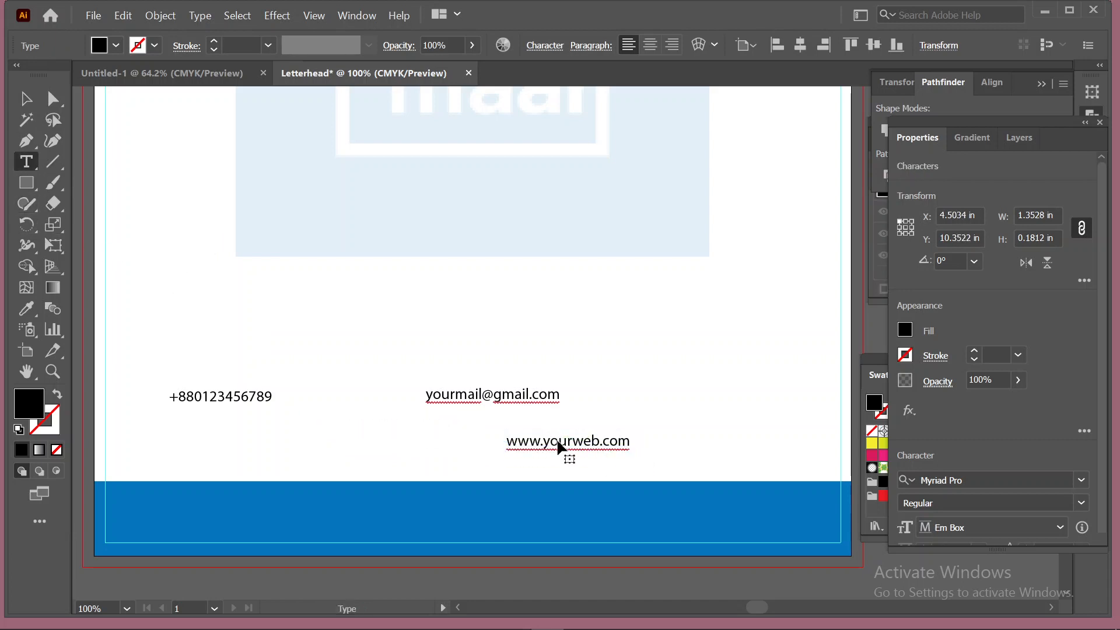
triple_click(557, 438)
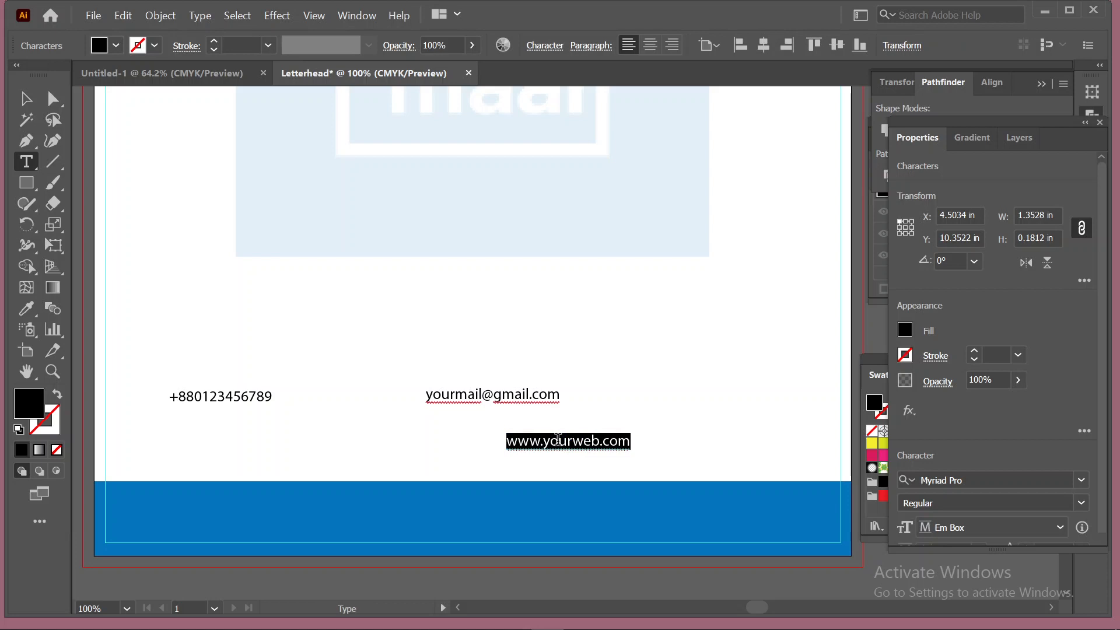
type("addr")
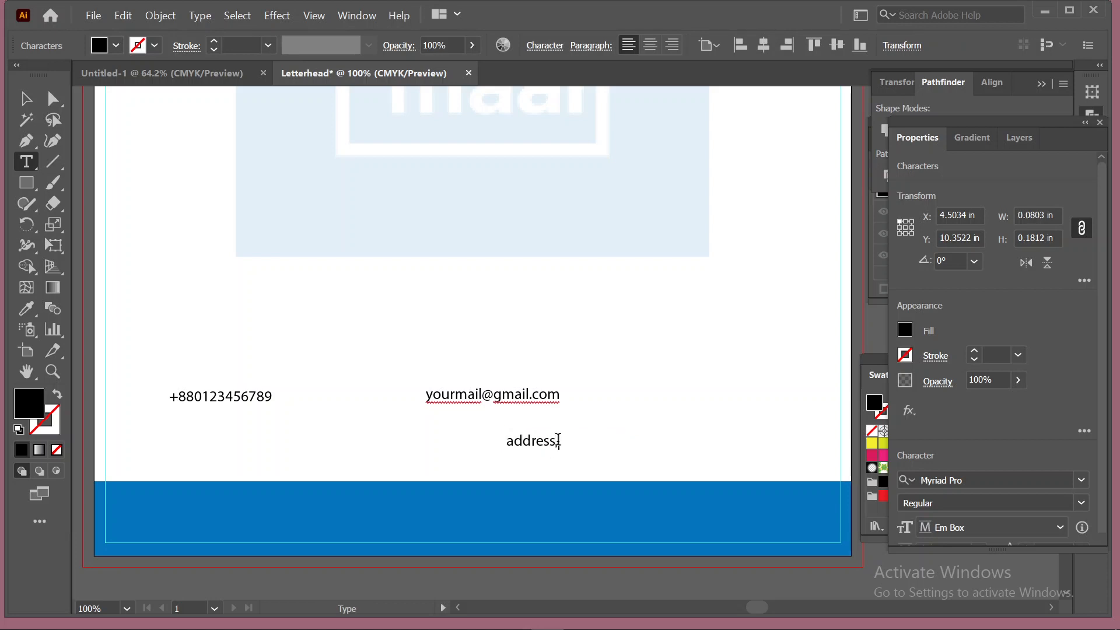
type("ess:Dhanmondi,D")
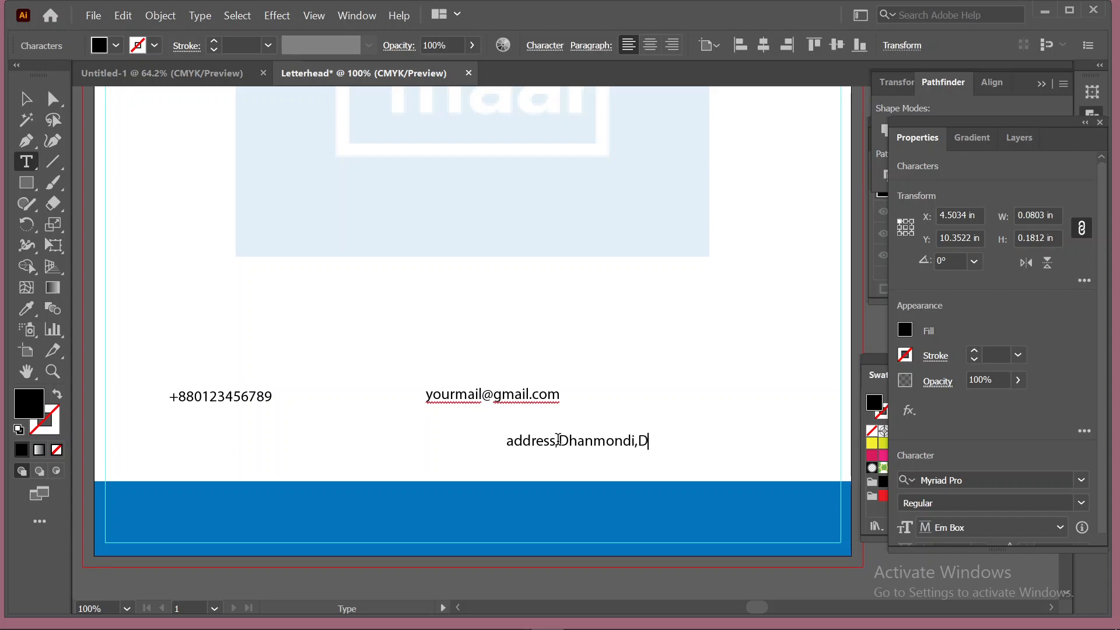
type("haka")
left_click(25, 99)
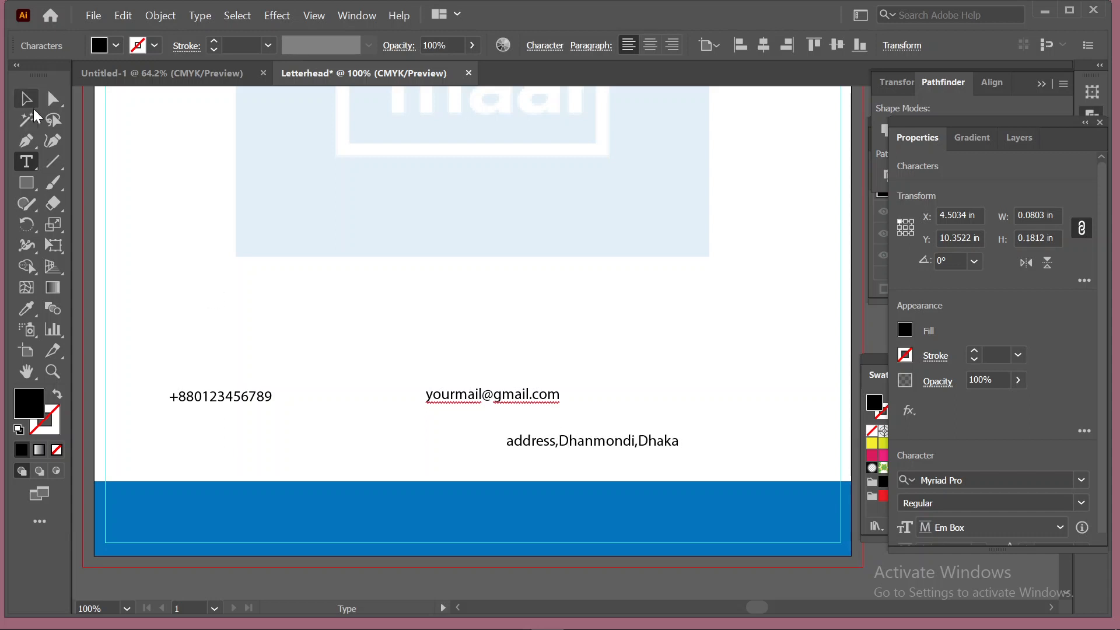
Move the phone number and e-mail lines onto the blue footer bar and shift the address line slightly up
left_click_drag(214, 401, 182, 517)
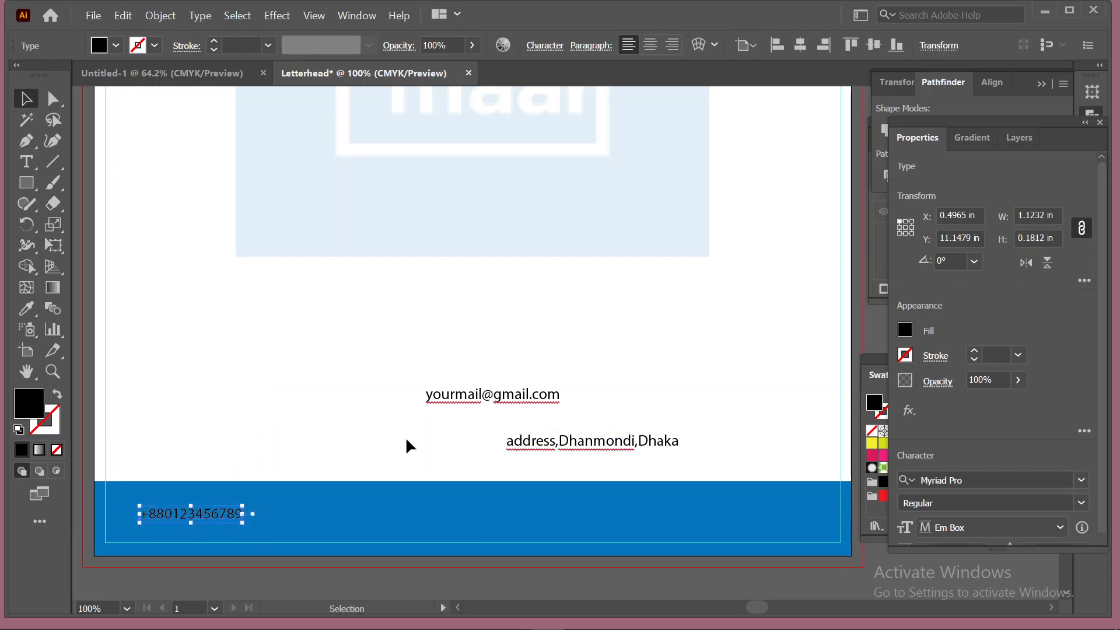
left_click_drag(458, 399, 306, 521)
left_click_drag(550, 452, 563, 409)
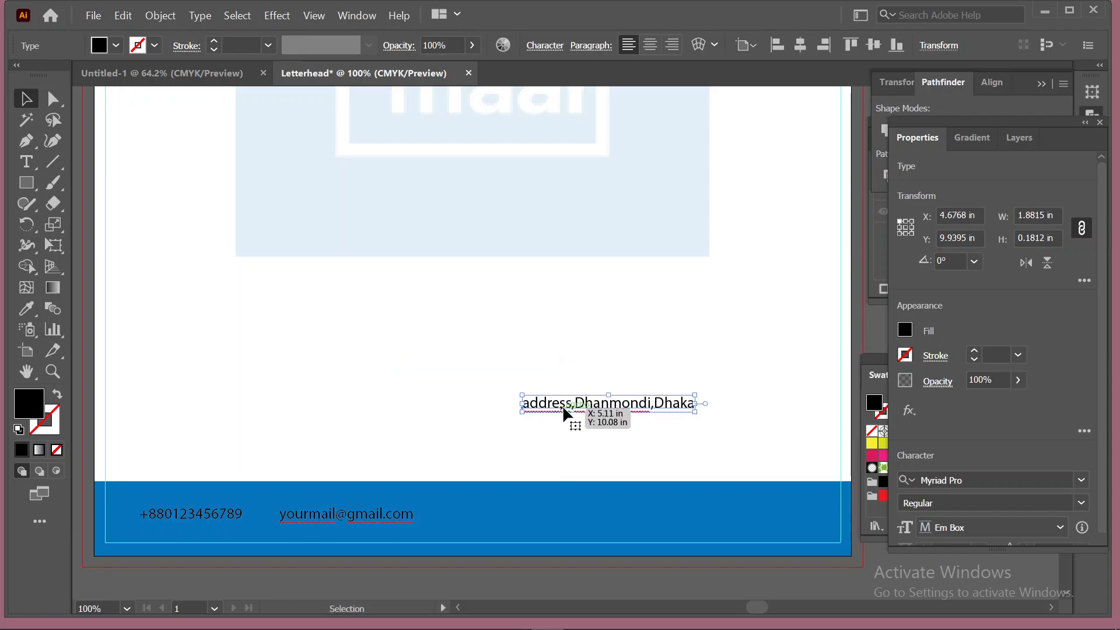
left_click(29, 167)
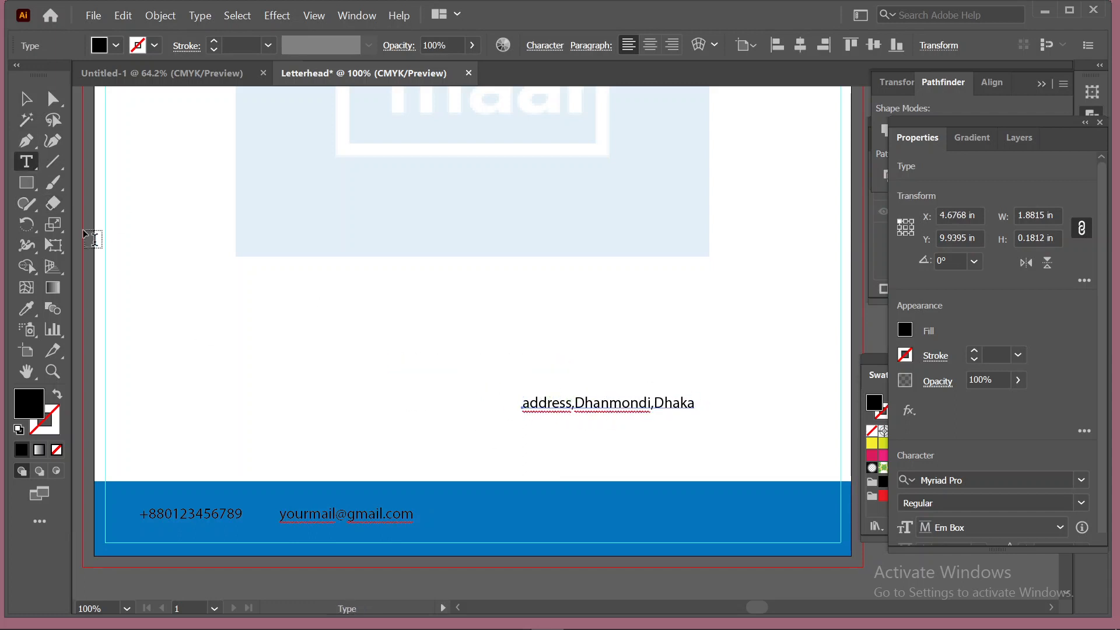
left_click(27, 98)
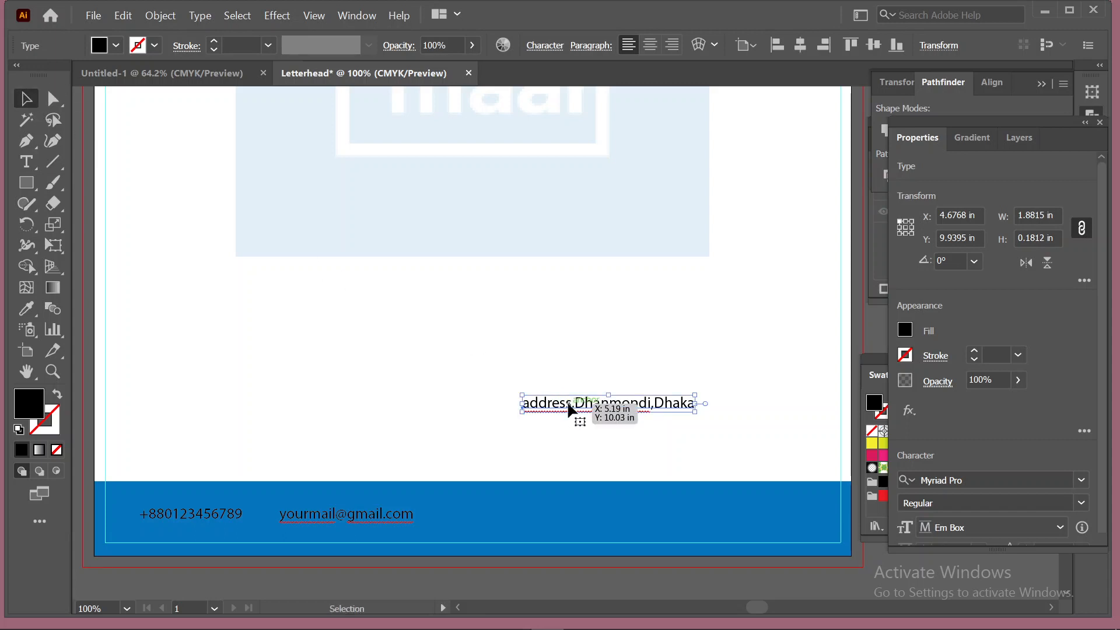
left_click_drag(568, 409, 362, 364)
left_click(26, 161)
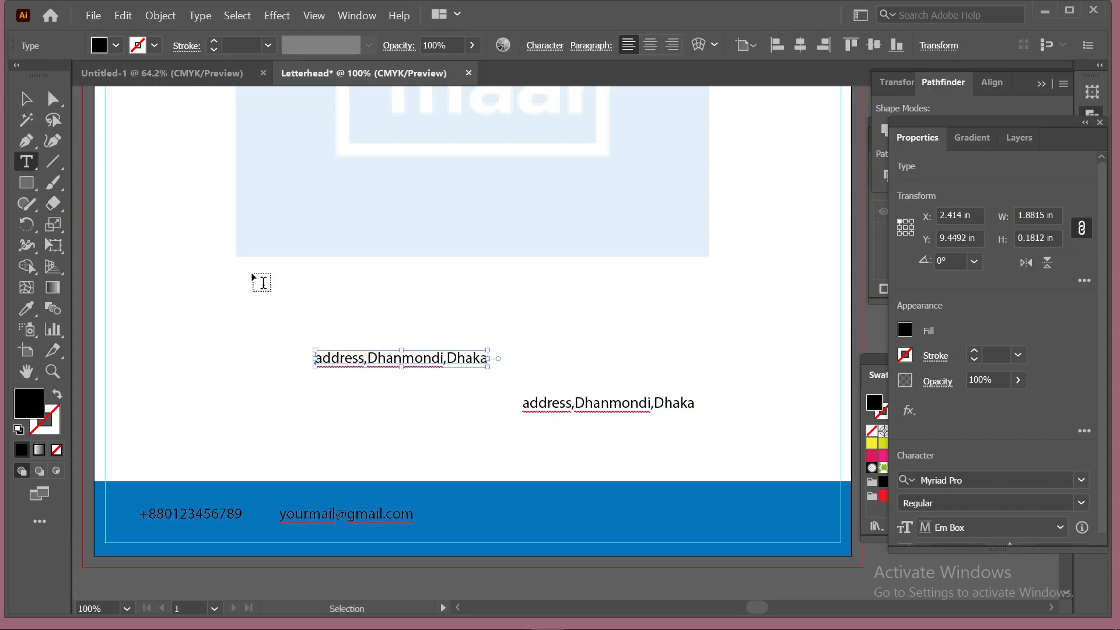
left_click(392, 361)
triple_click(392, 361)
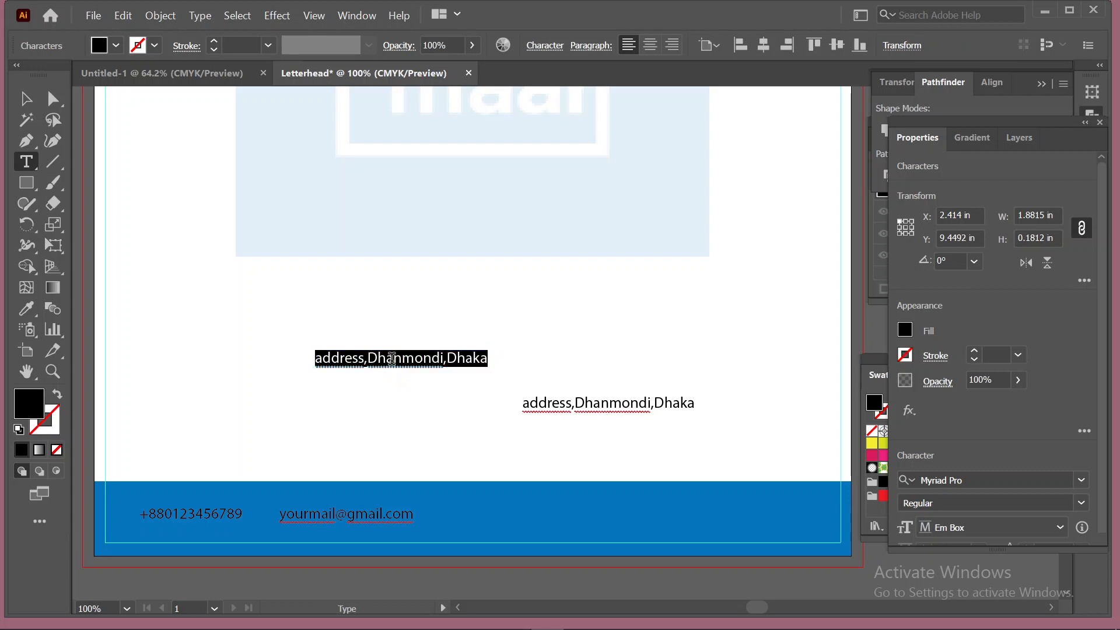
key("BackSpace")
type("yo")
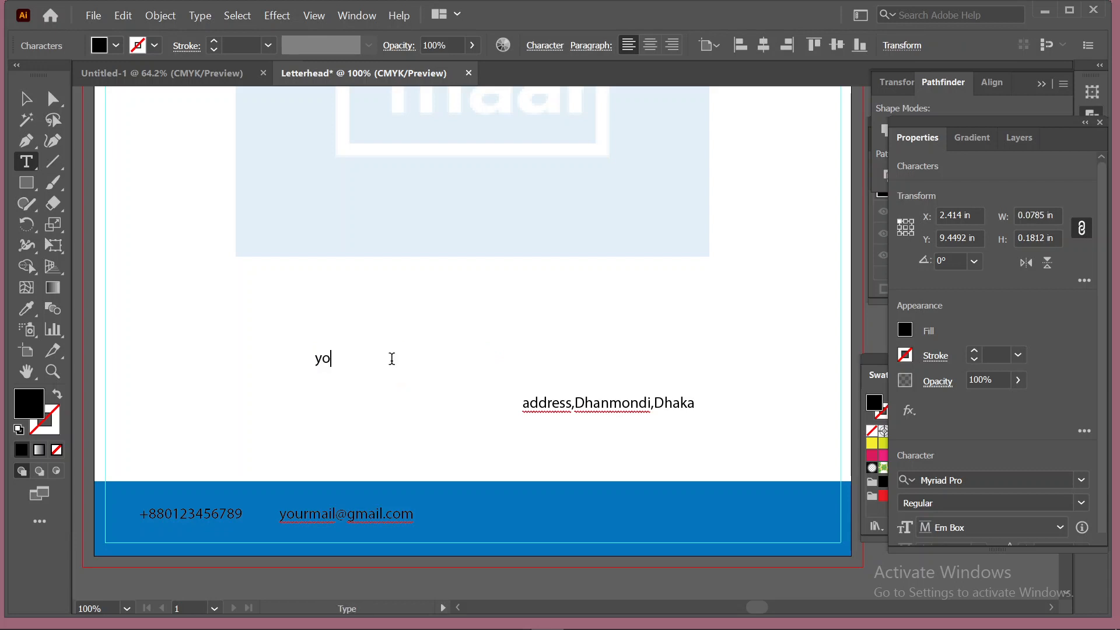
key("BackSpace")
key("BackSpace")
type("www.yourweb.")
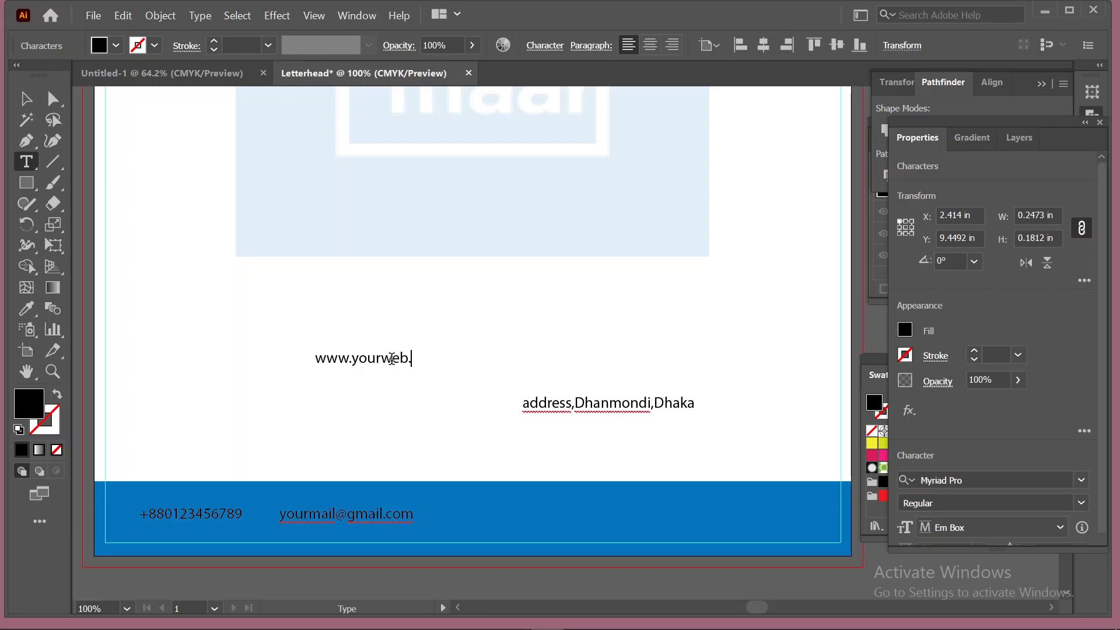
type("com")
Place the website and address lines on the footer bar beside the e-mail, and shift the phone number closer to the left margin guide
left_click(25, 98)
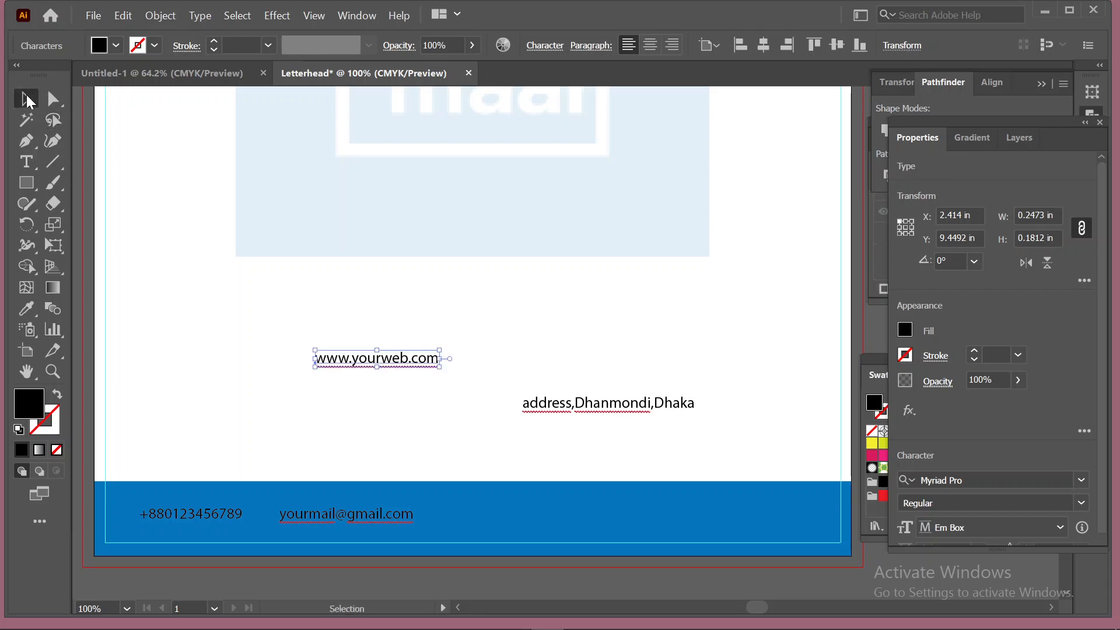
left_click_drag(379, 363, 558, 523)
left_click_drag(588, 418, 688, 521)
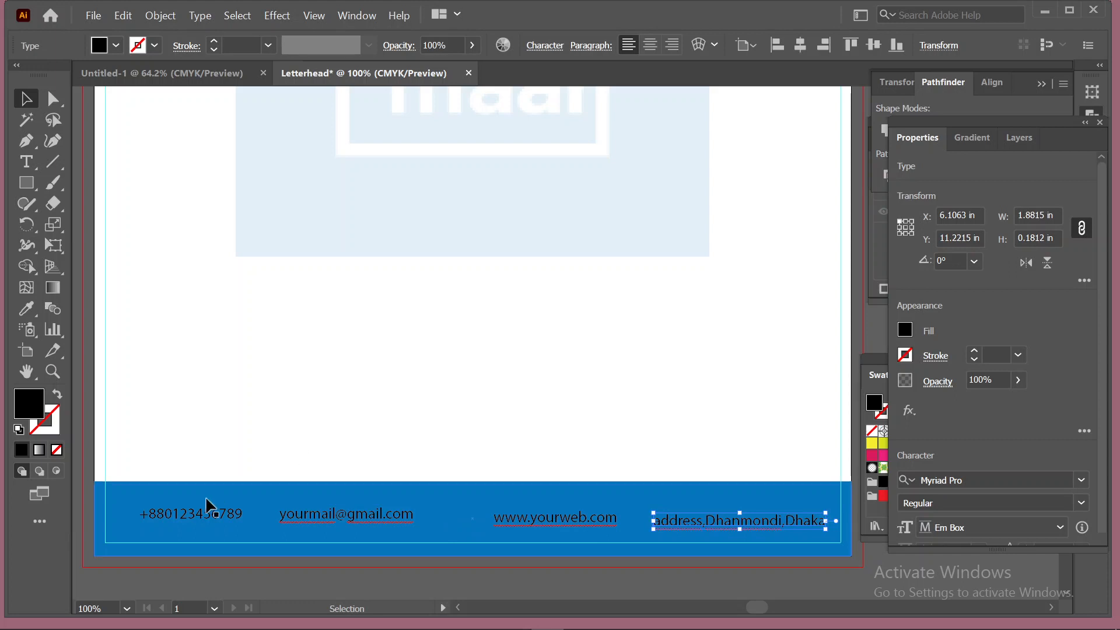
left_click_drag(203, 515, 184, 517)
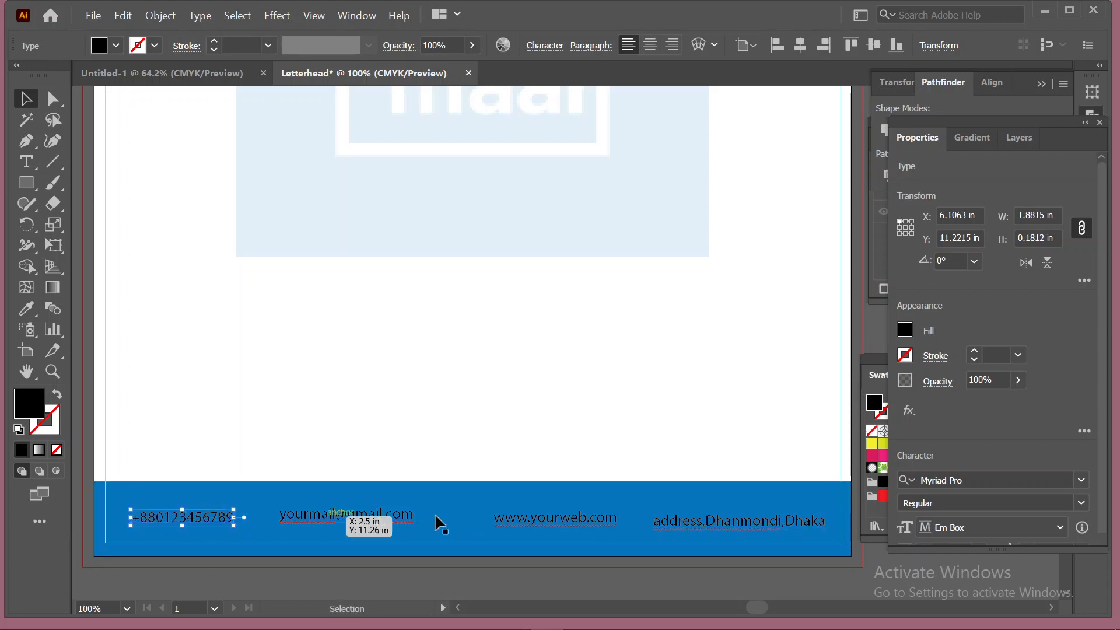
left_click_drag(719, 532, 730, 524)
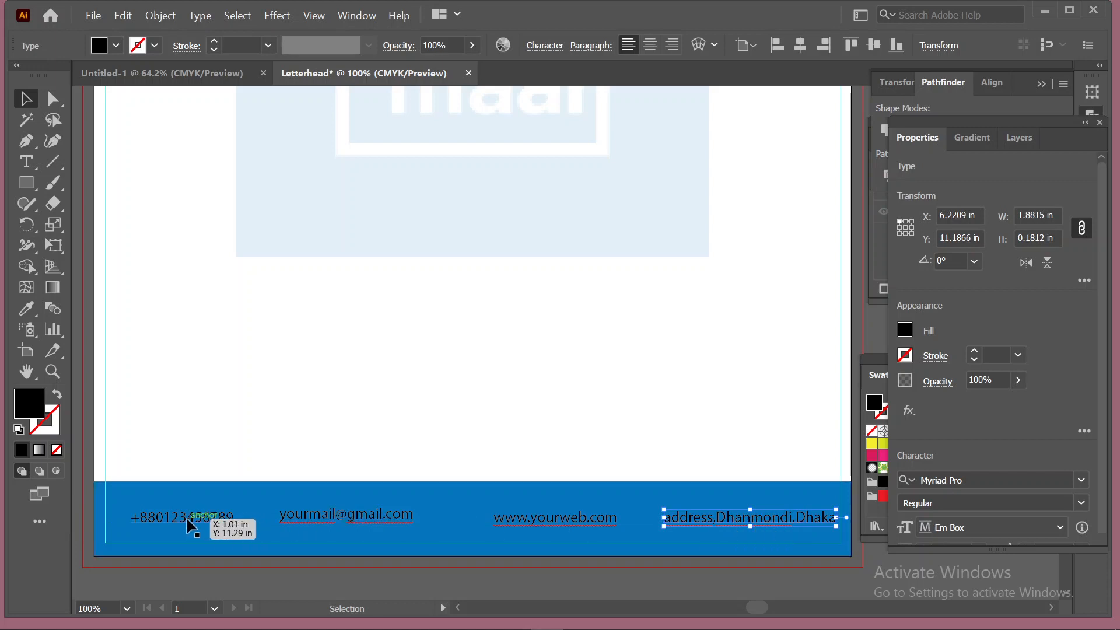
Align the four footer contact lines by their vertical centres and distribute them by their horizontal centres
left_click(193, 525)
left_click(316, 518, "shift")
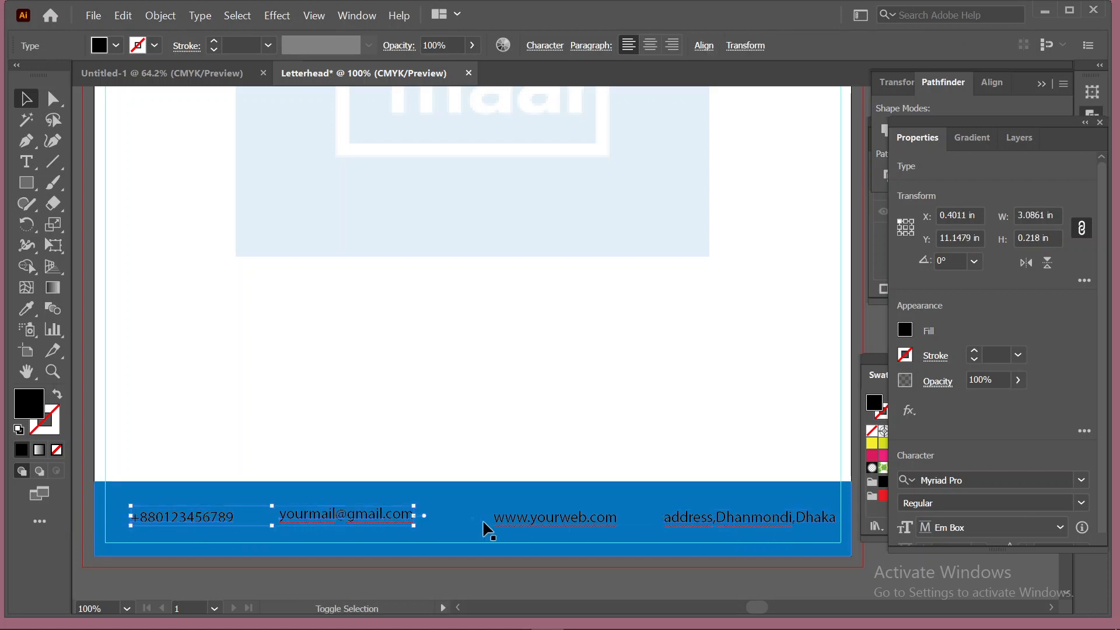
left_click(535, 527, "shift")
left_click(717, 525, "shift")
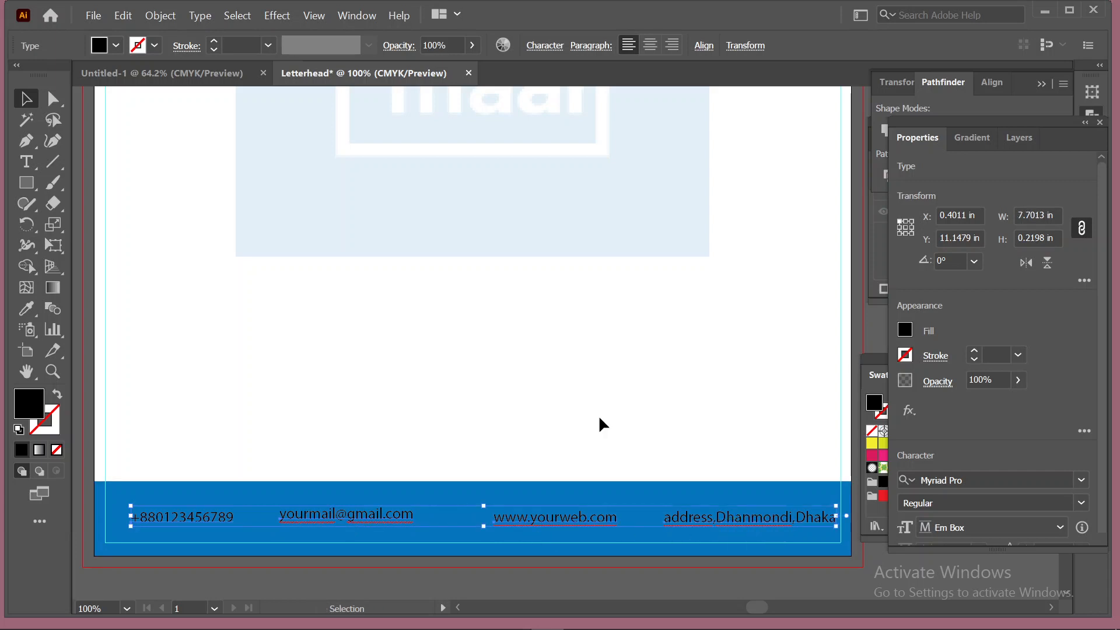
left_click(703, 47)
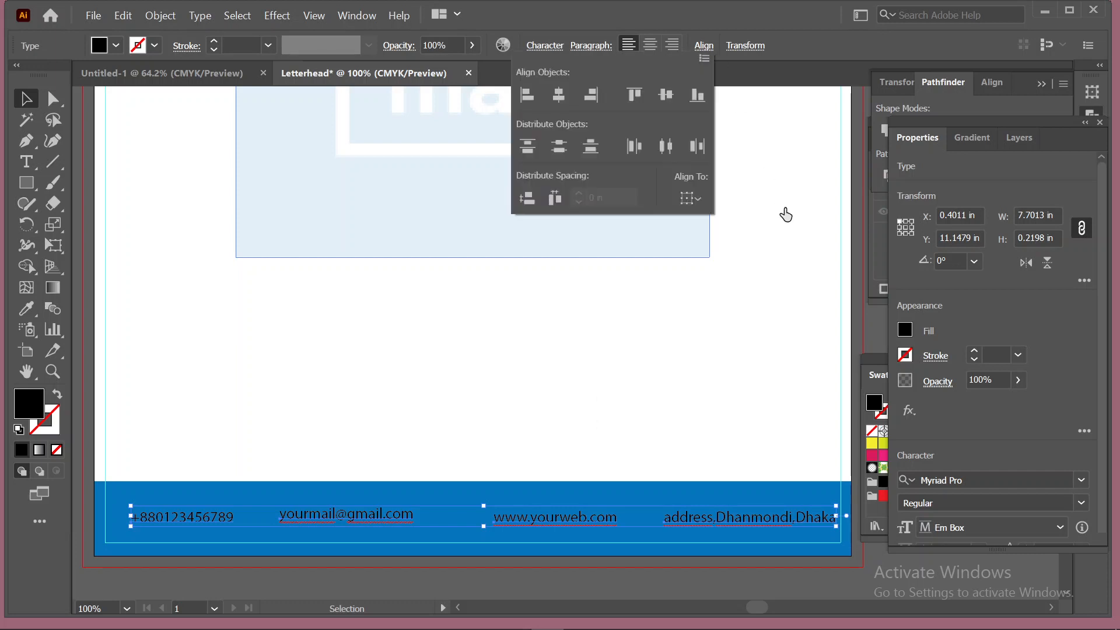
left_click(666, 95)
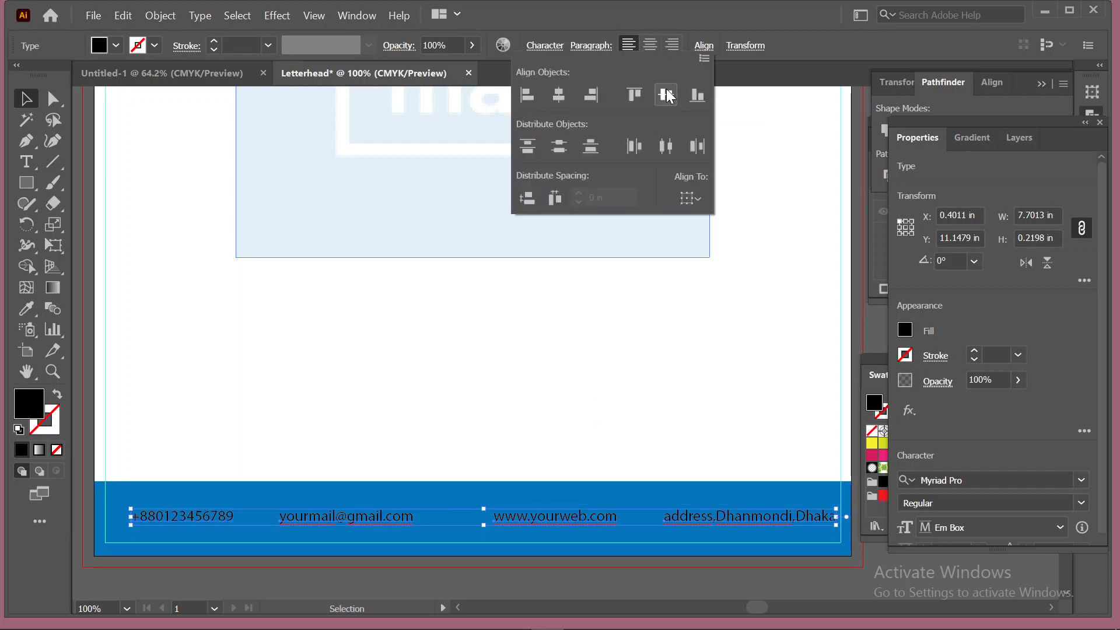
left_click(666, 146)
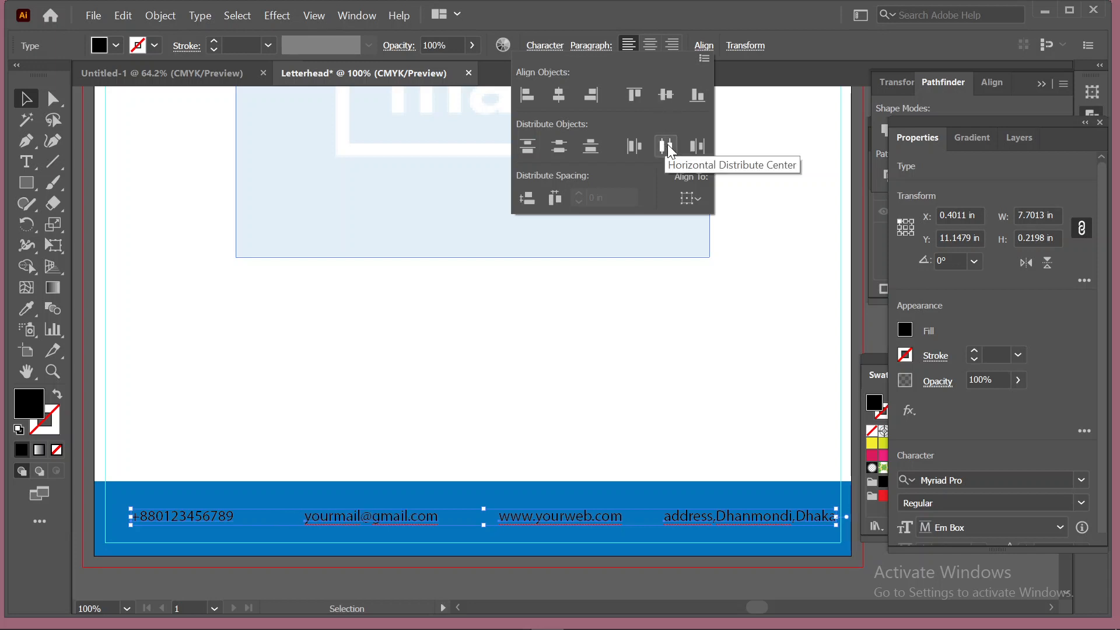
Nudge the four contact lines up by one keyboard increment within the footer bar
left_click(777, 353)
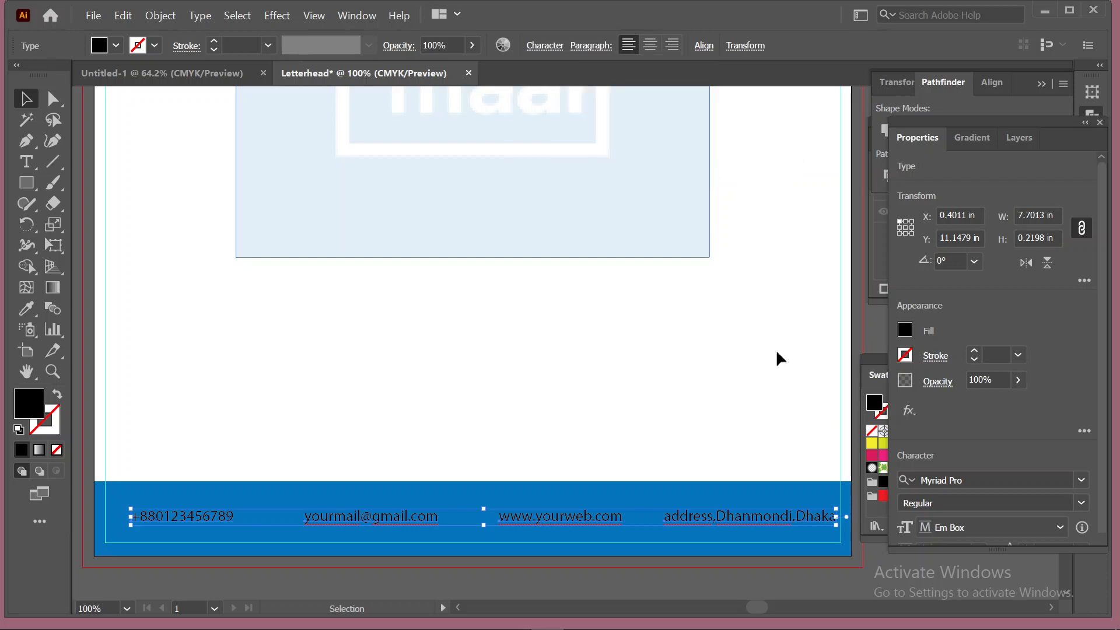
key("Up")
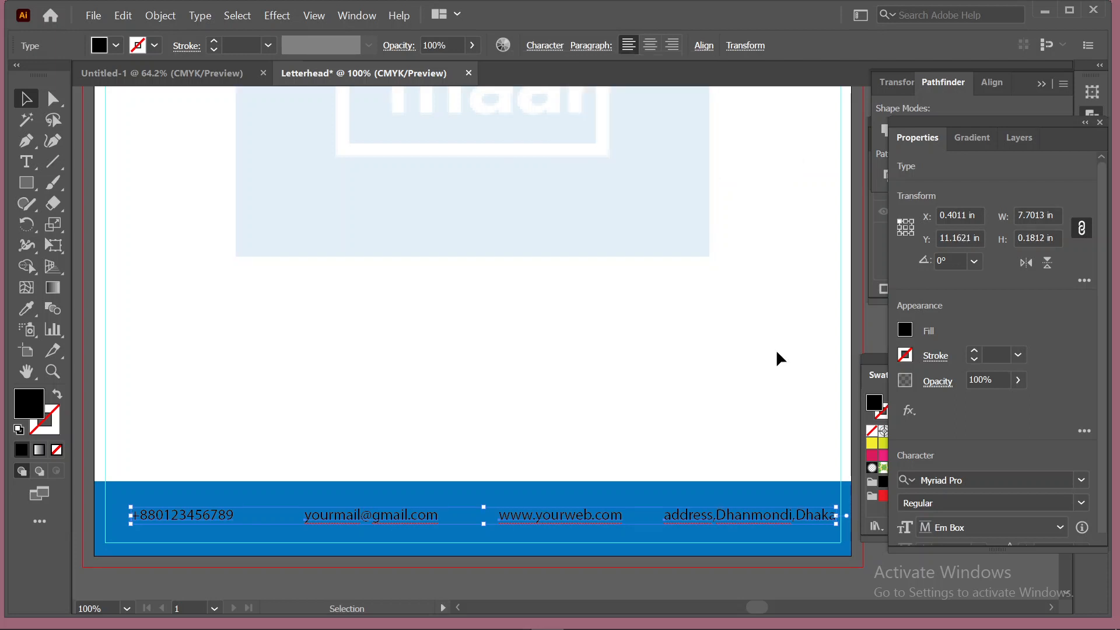
left_click(777, 352)
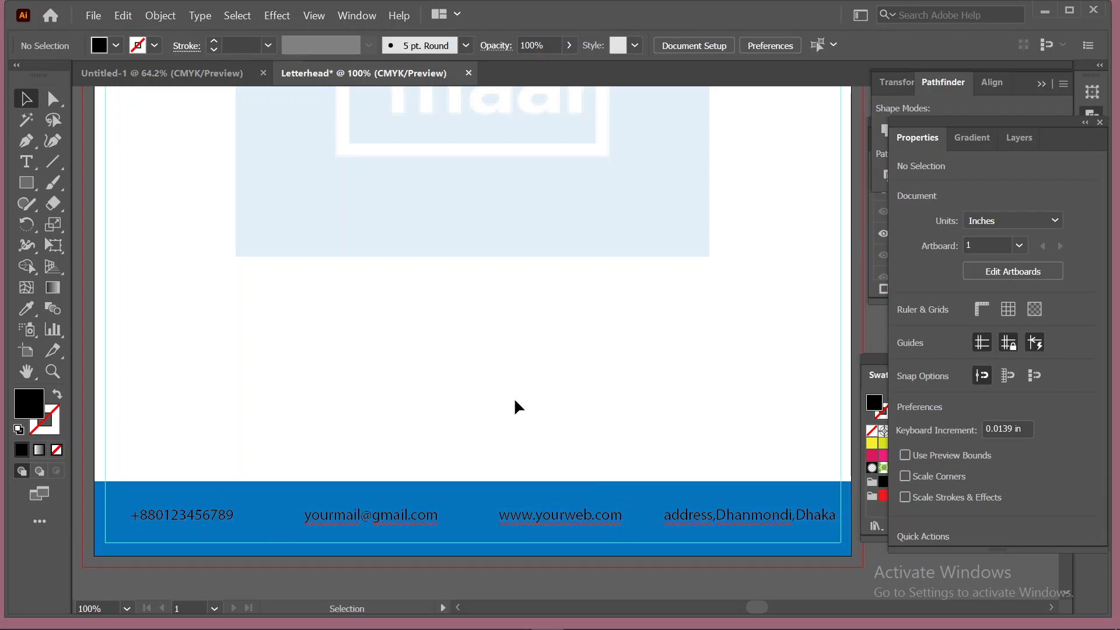
Fill the phone, e-mail, website and address lines in the footer with white
left_click(195, 515)
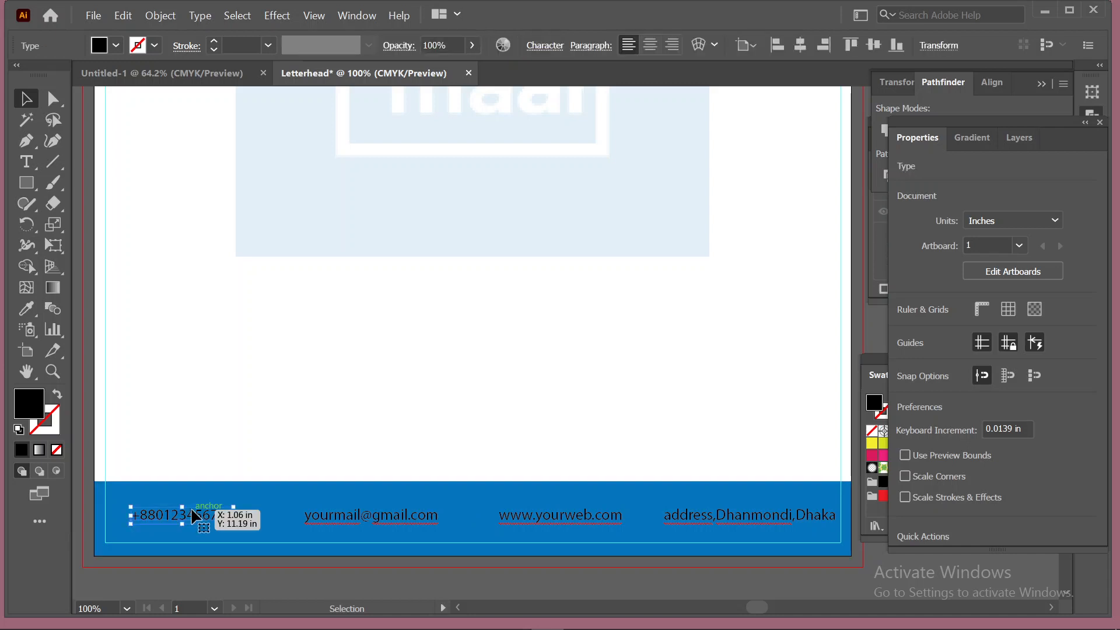
left_click(356, 521, "shift")
left_click(559, 525, "shift")
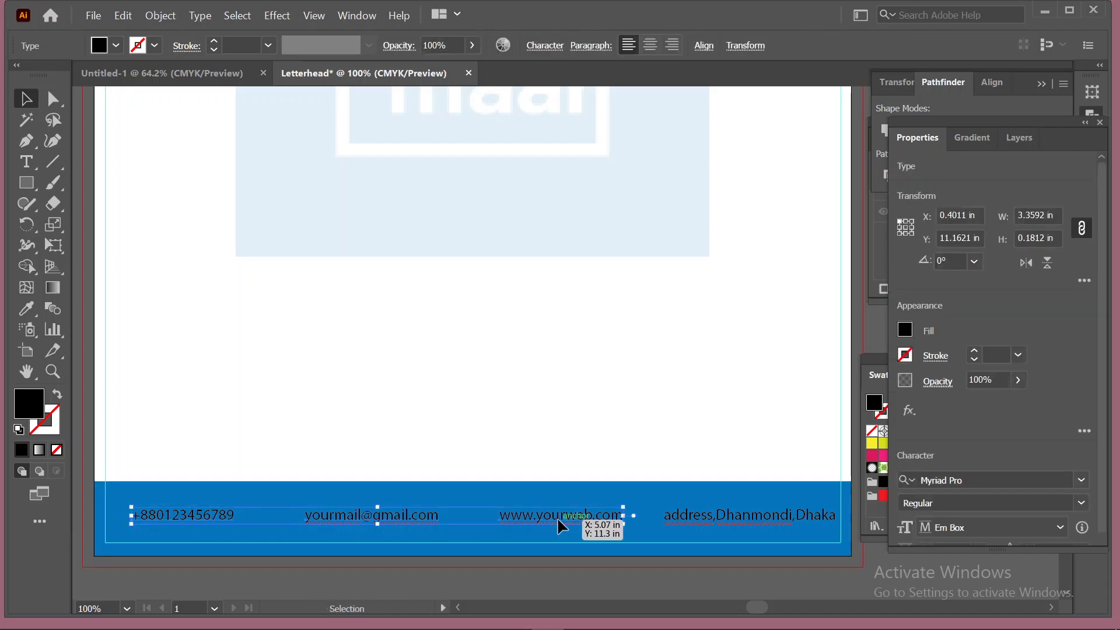
left_click(723, 521, "shift")
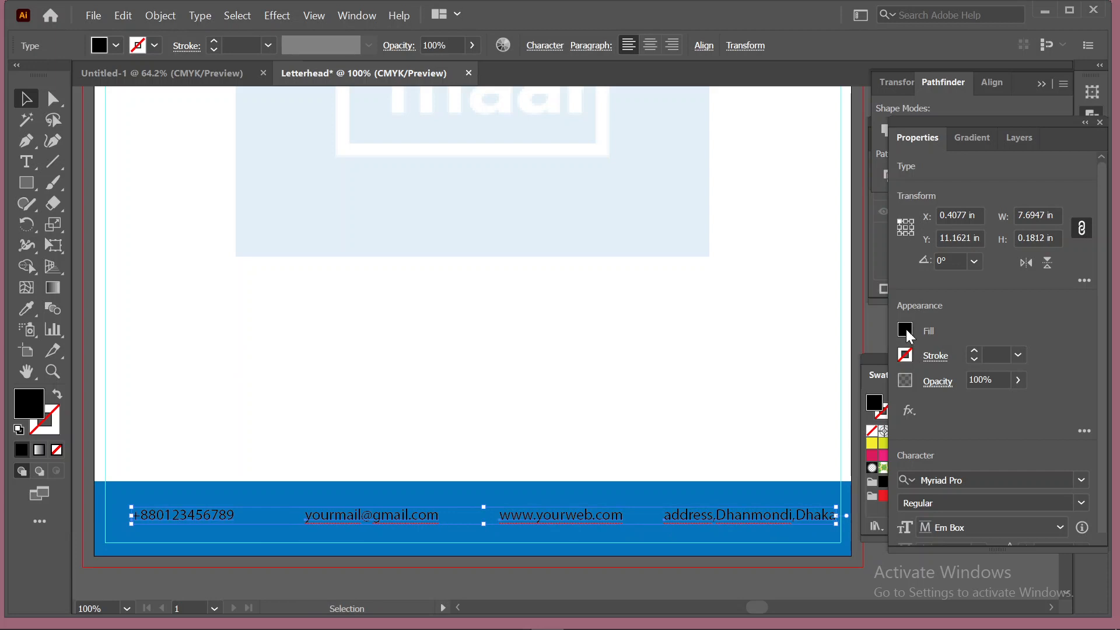
left_click(116, 47)
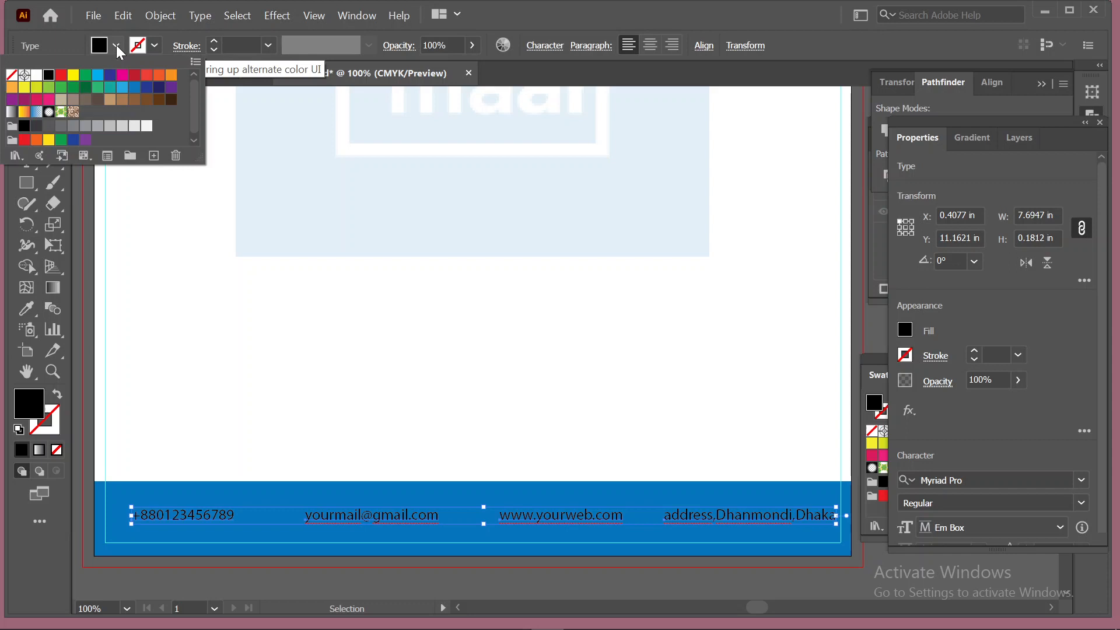
left_click(36, 74)
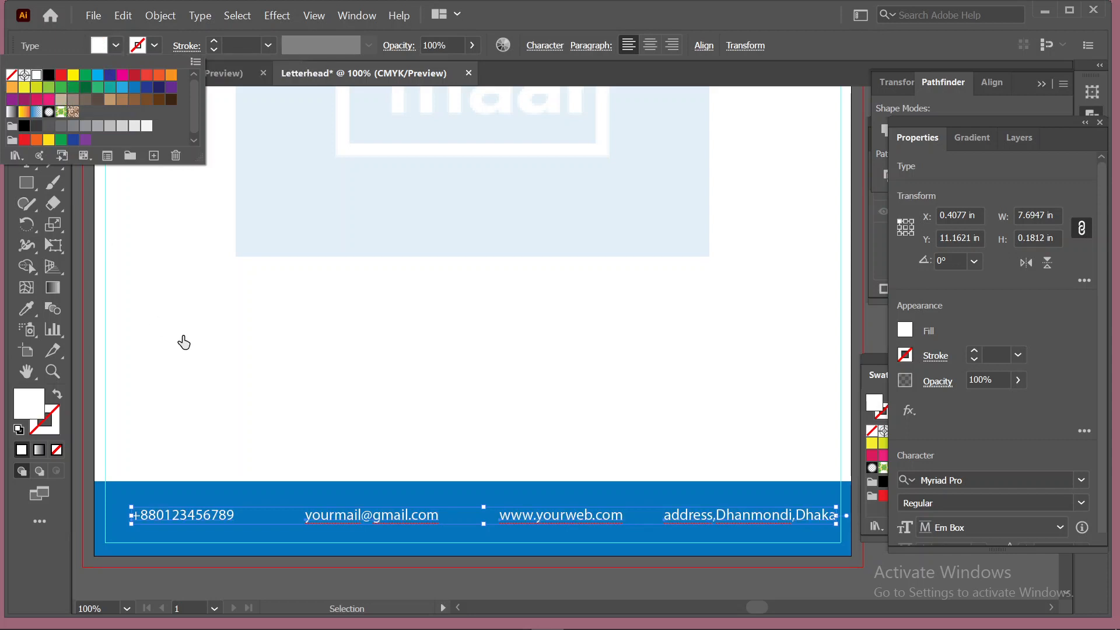
left_click(112, 44)
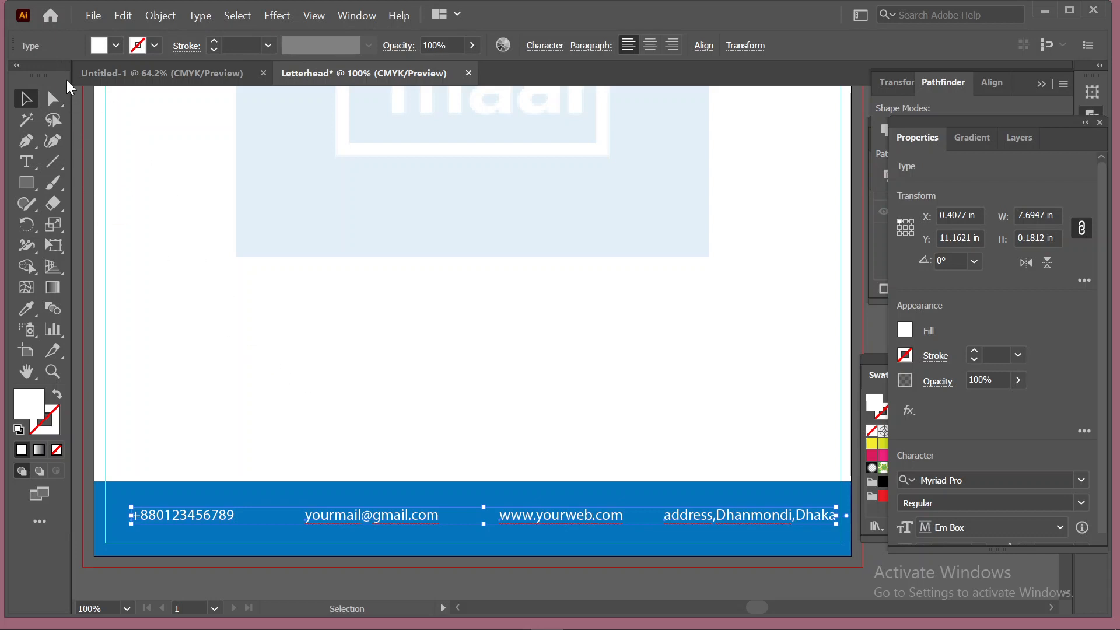
left_click(203, 287)
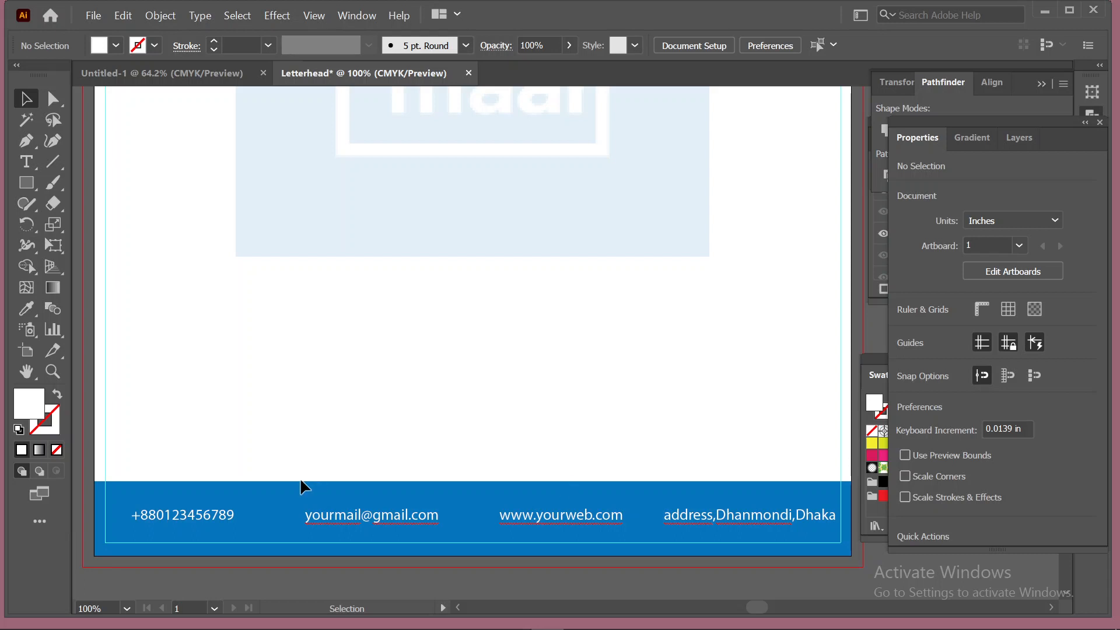
left_click(212, 515)
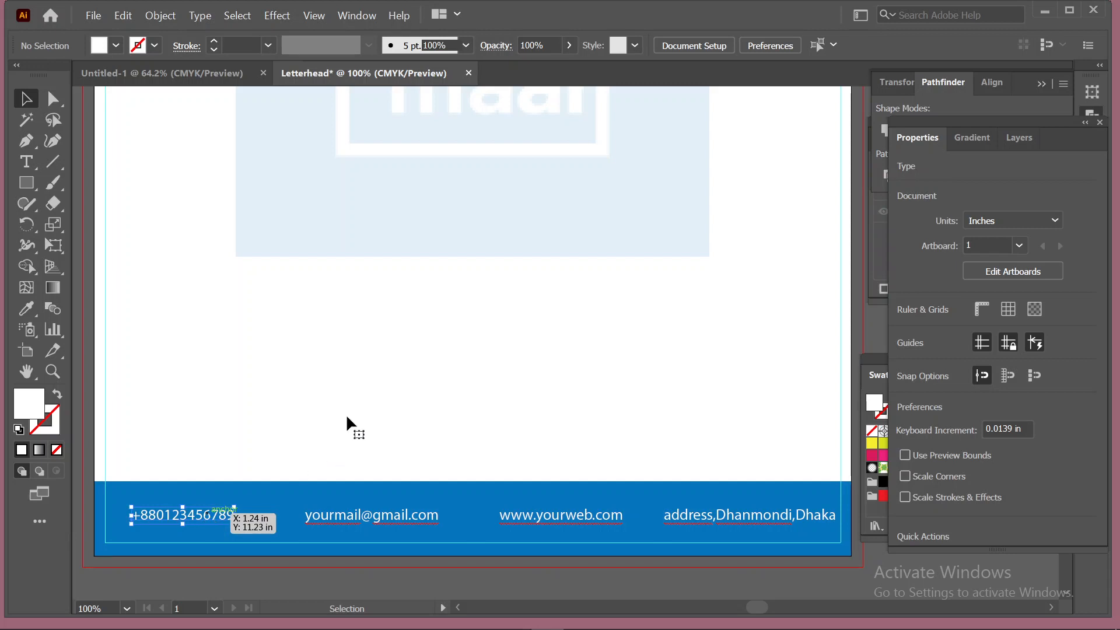
left_click(480, 337)
scroll(480, 337, "up", 5)
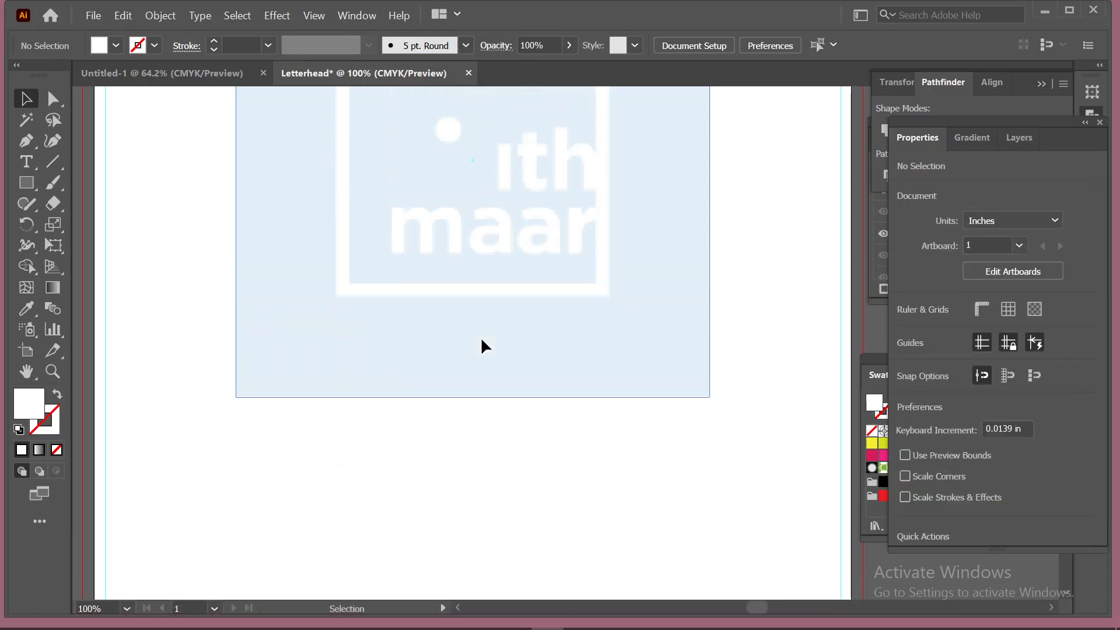
scroll(482, 340, "up", 3)
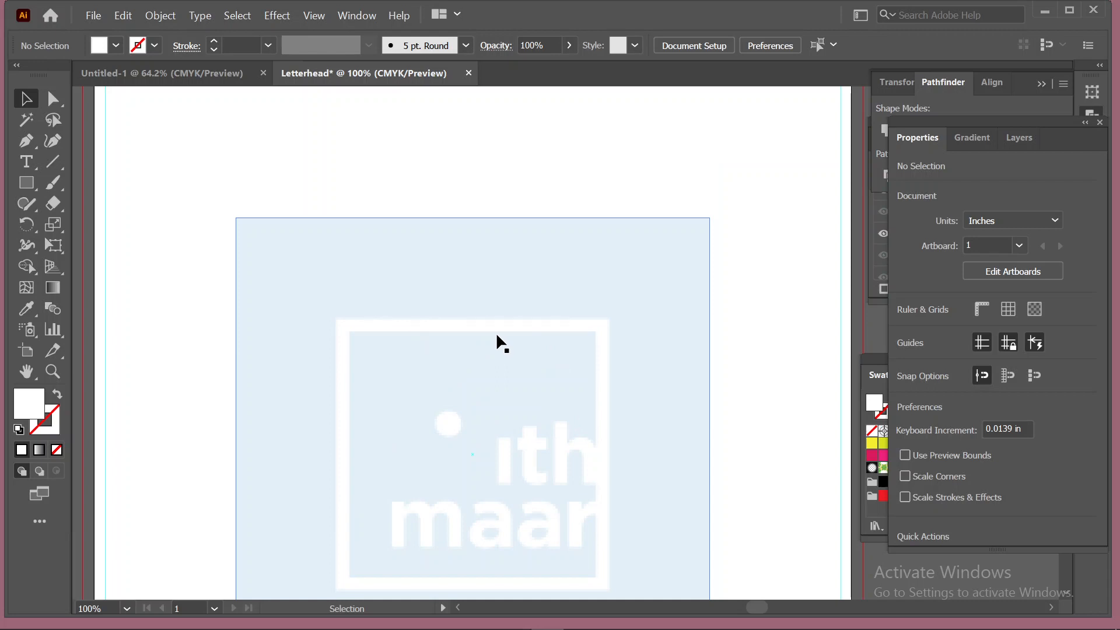
scroll(497, 336, "up", 5)
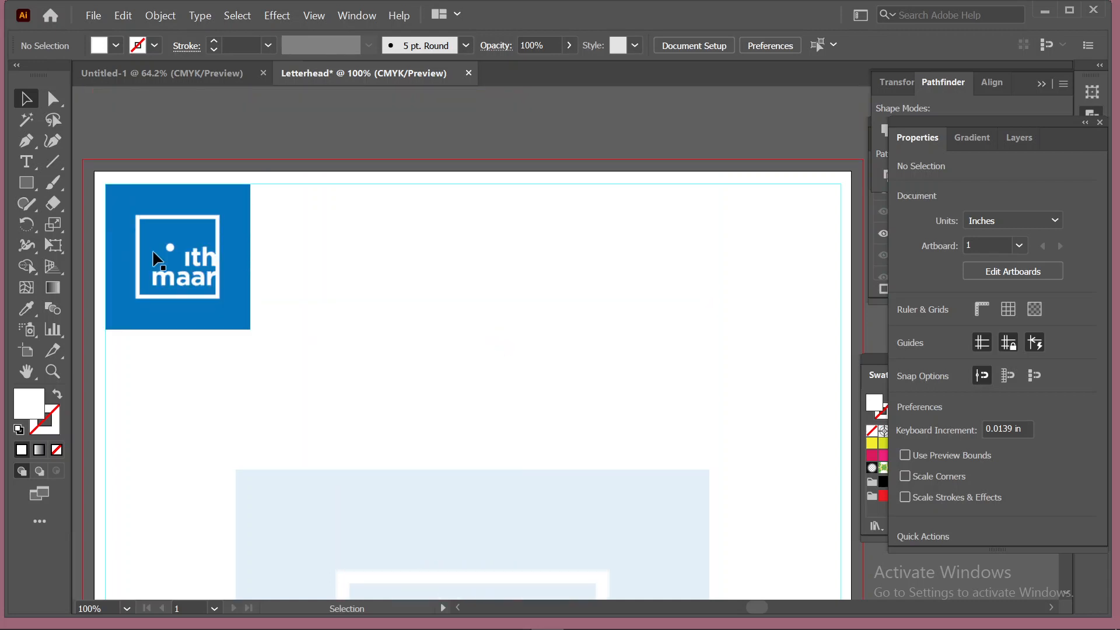
Change the font of the four contact texts in the blue footer bar to Helvetica, keeping the Regular style
scroll(500, 405, "down", 5)
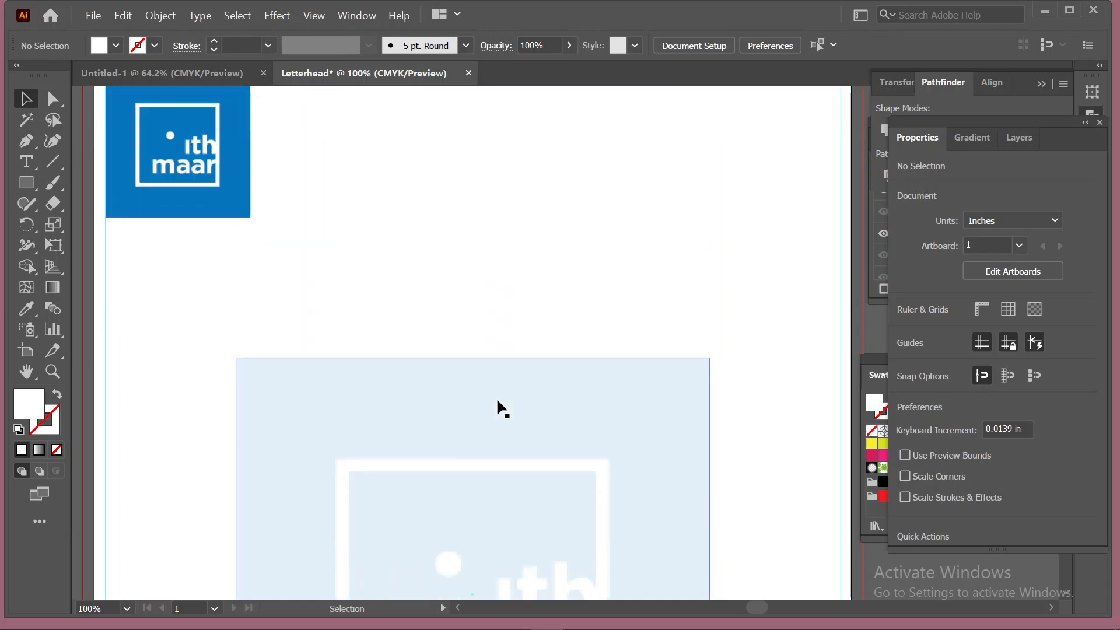
scroll(496, 397, "down", 3)
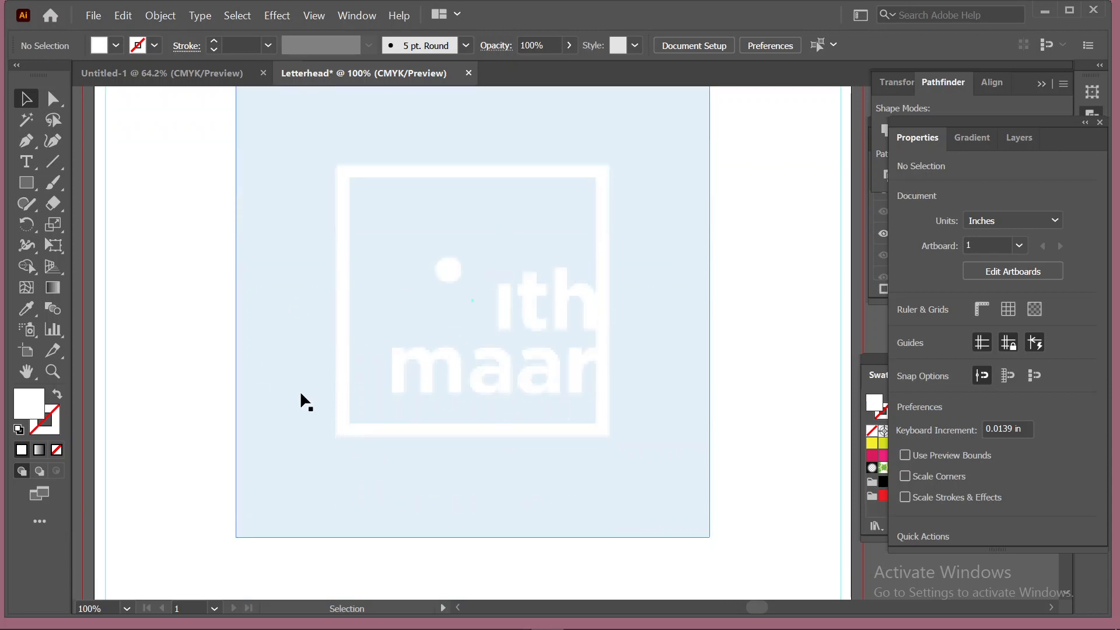
scroll(466, 302, "down", 1)
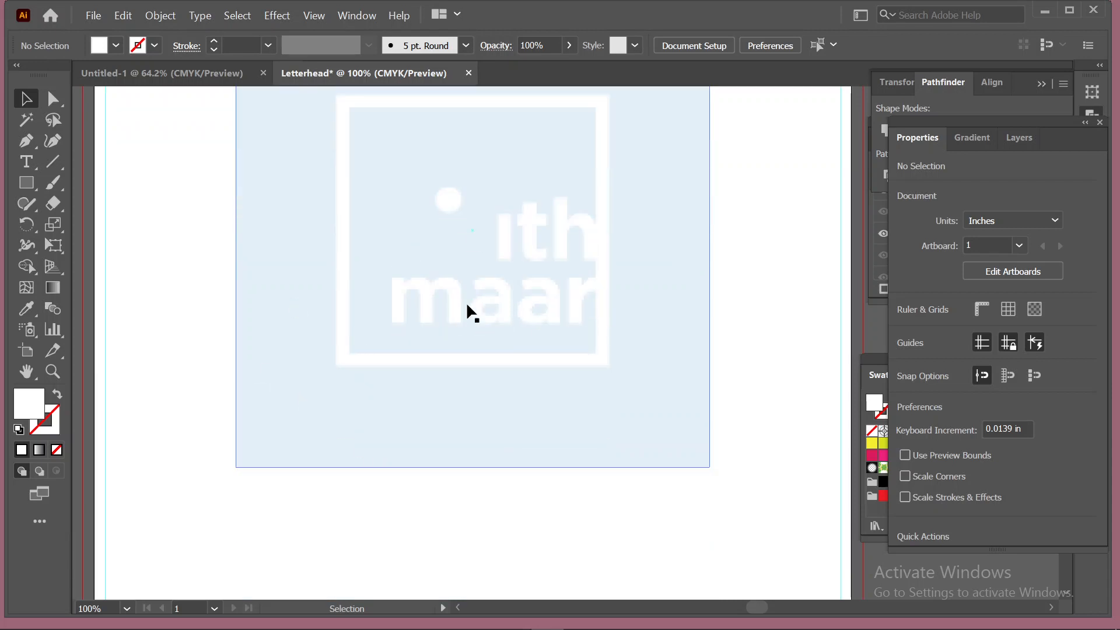
scroll(466, 302, "down", 5)
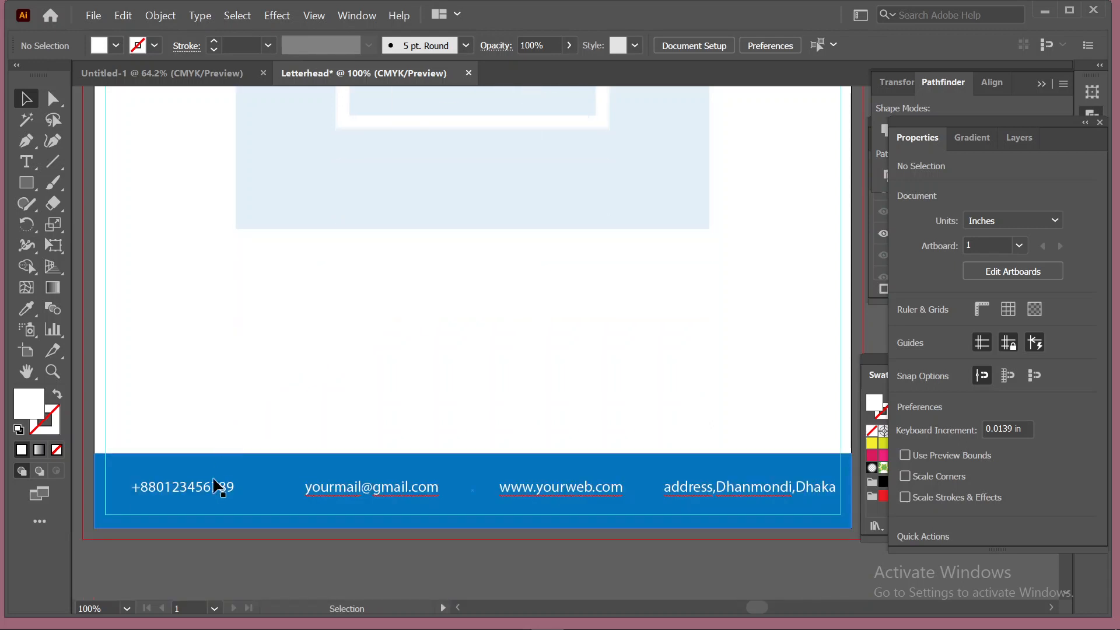
left_click(217, 490)
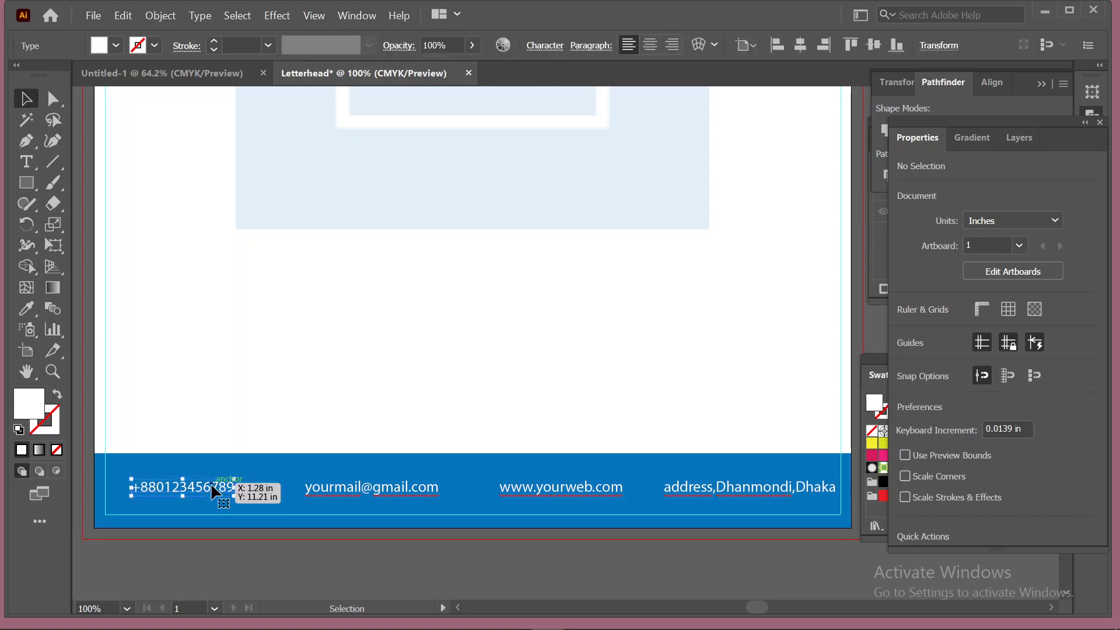
left_click_drag(354, 492, 354, 490)
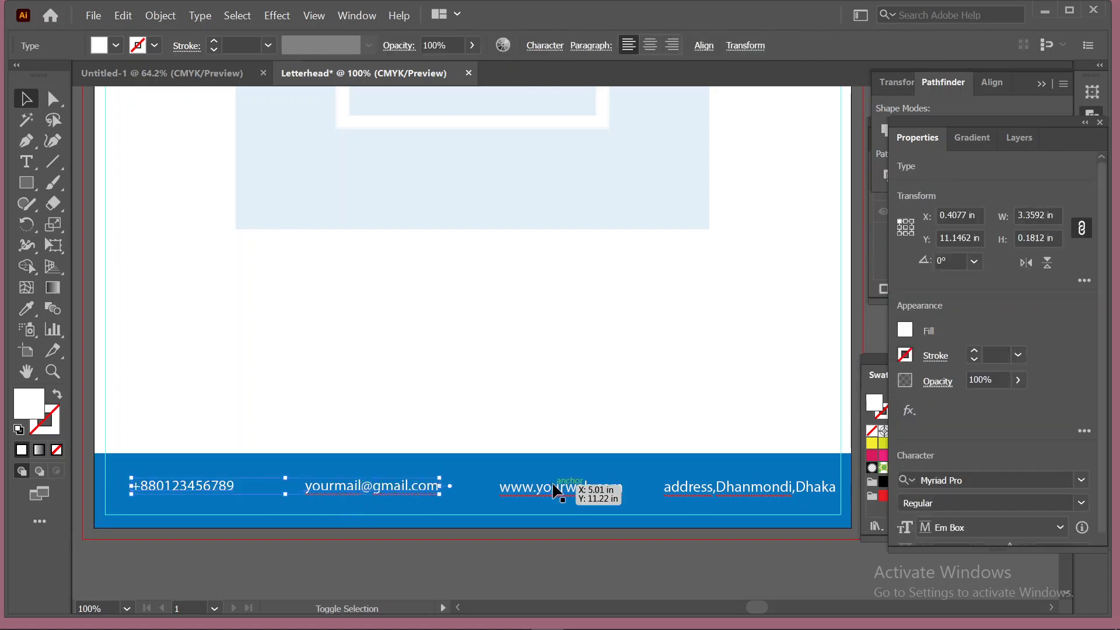
left_click(601, 489, "shift")
left_click(691, 494, "shift")
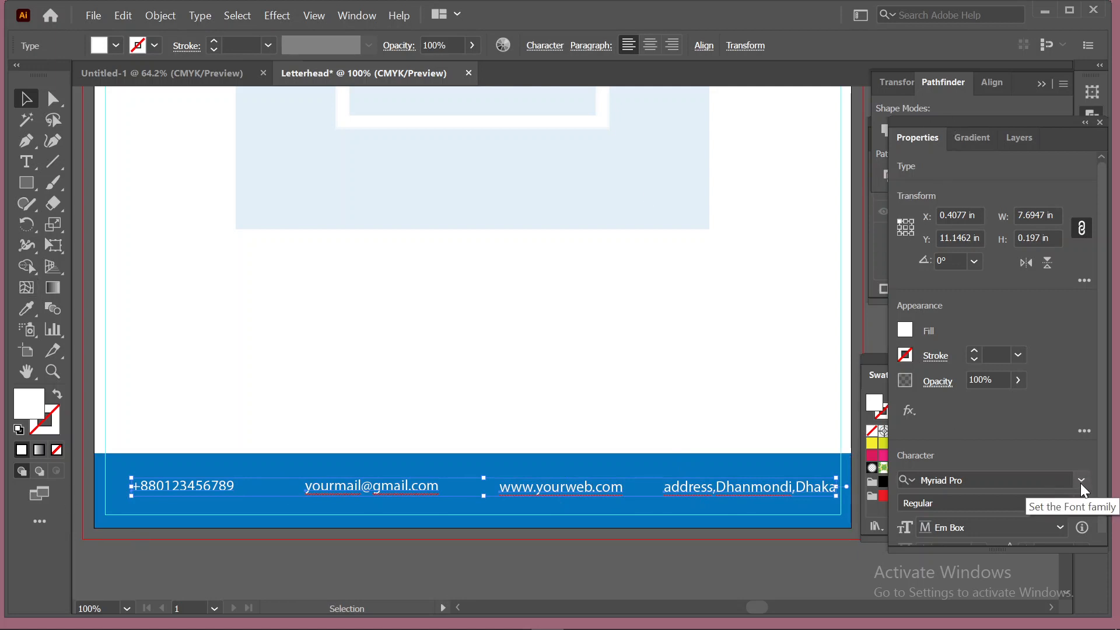
left_click(888, 476)
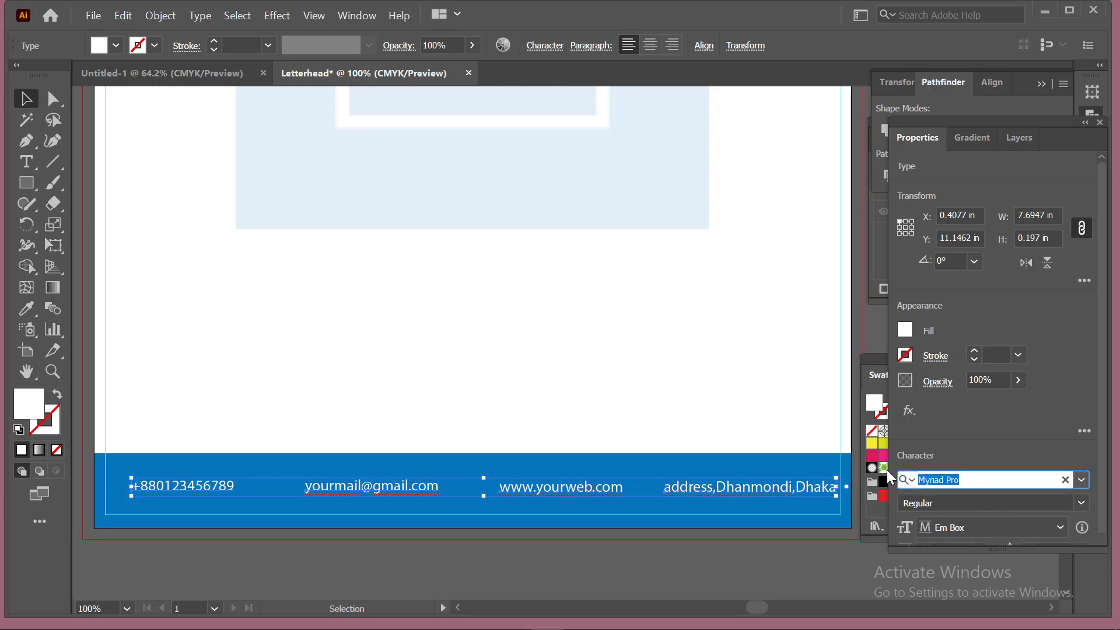
type("hel")
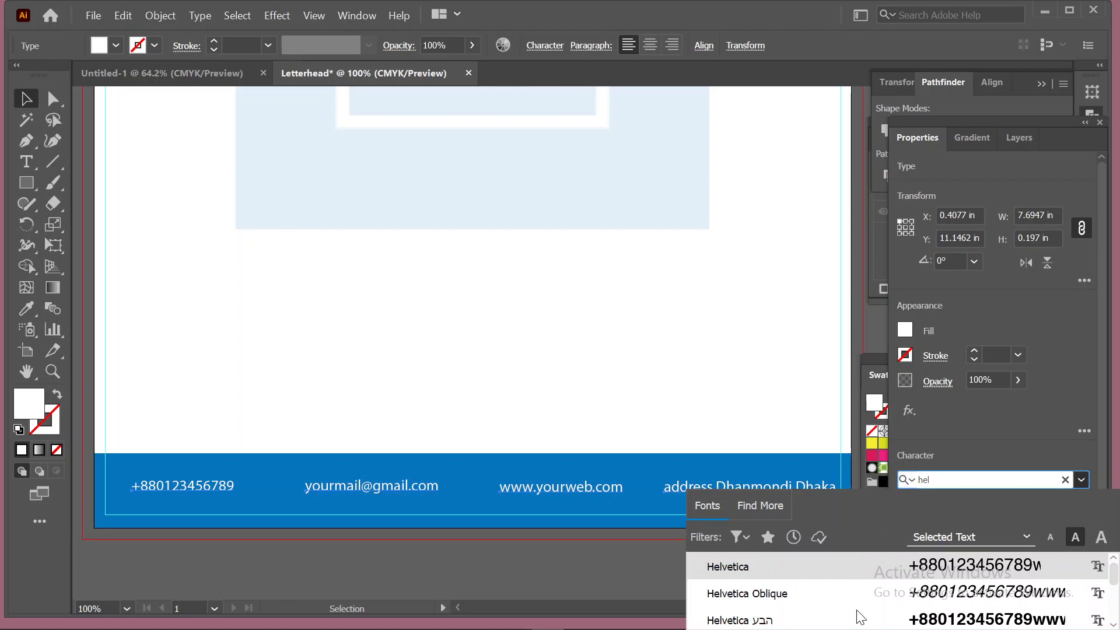
left_click(856, 569)
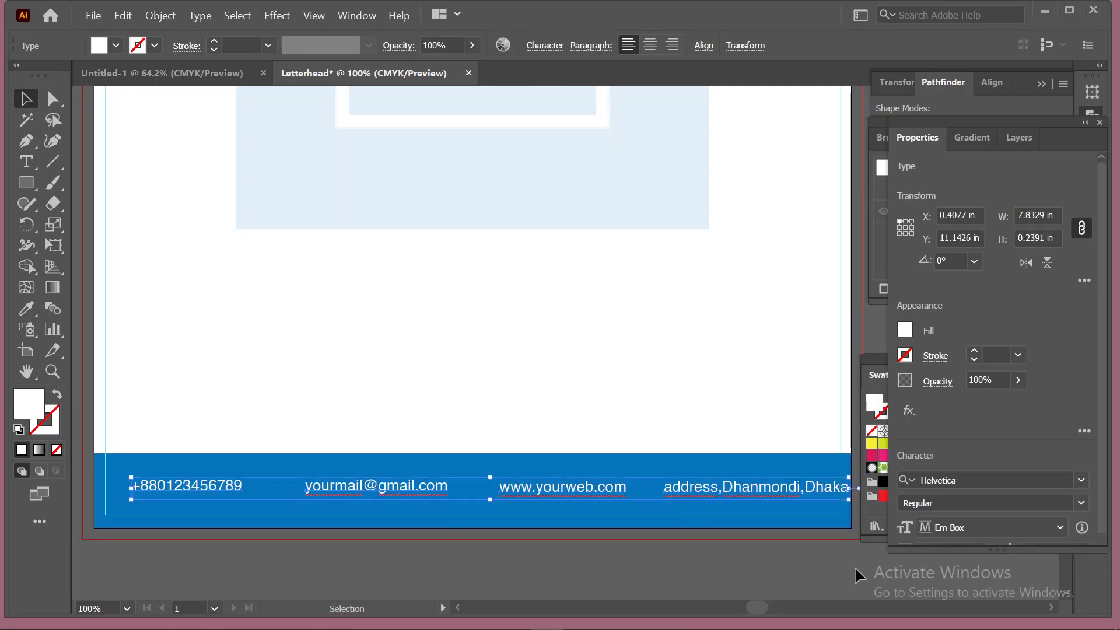
left_click(1080, 504)
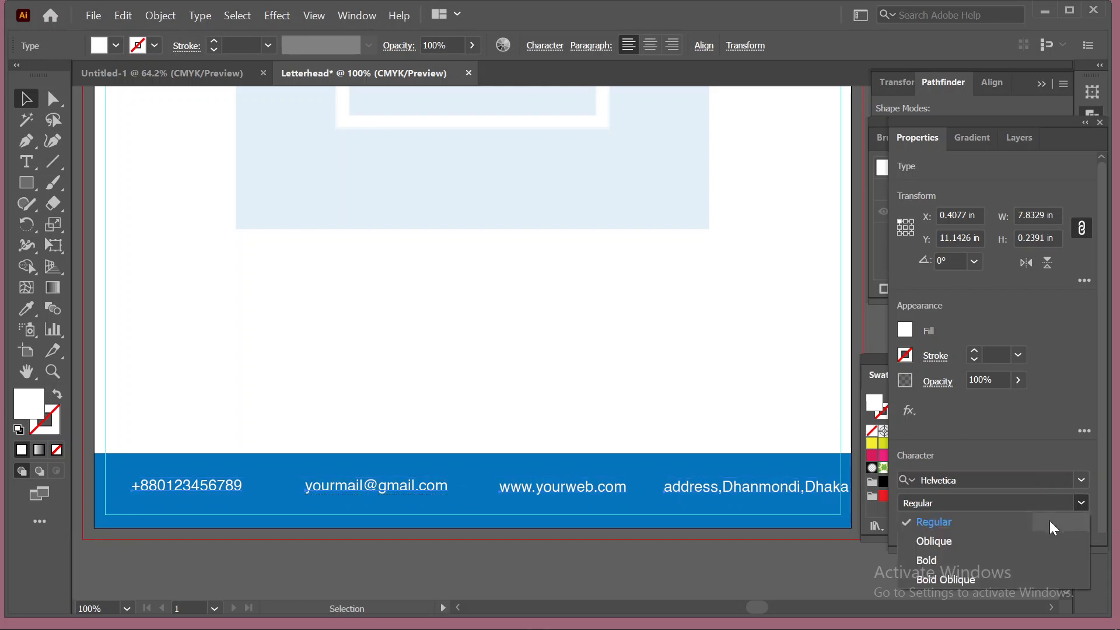
left_click(985, 435)
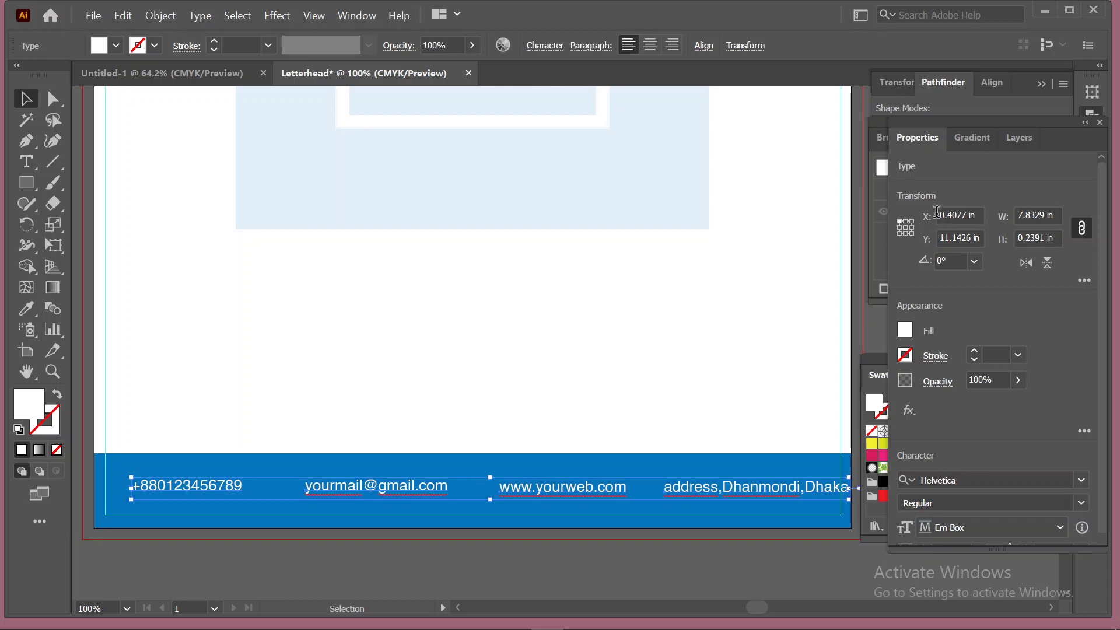
Shift the four footer texts together slightly to the left so they fit within the margin guides
scroll(1015, 435, "down", 2)
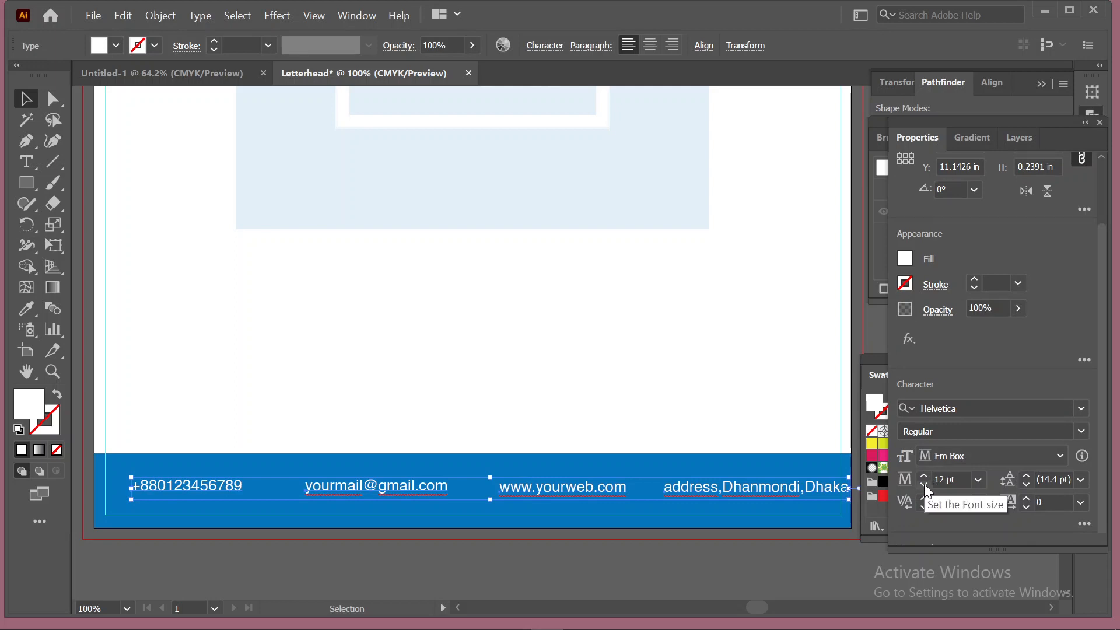
key("shift+Left")
key("shift+Left")
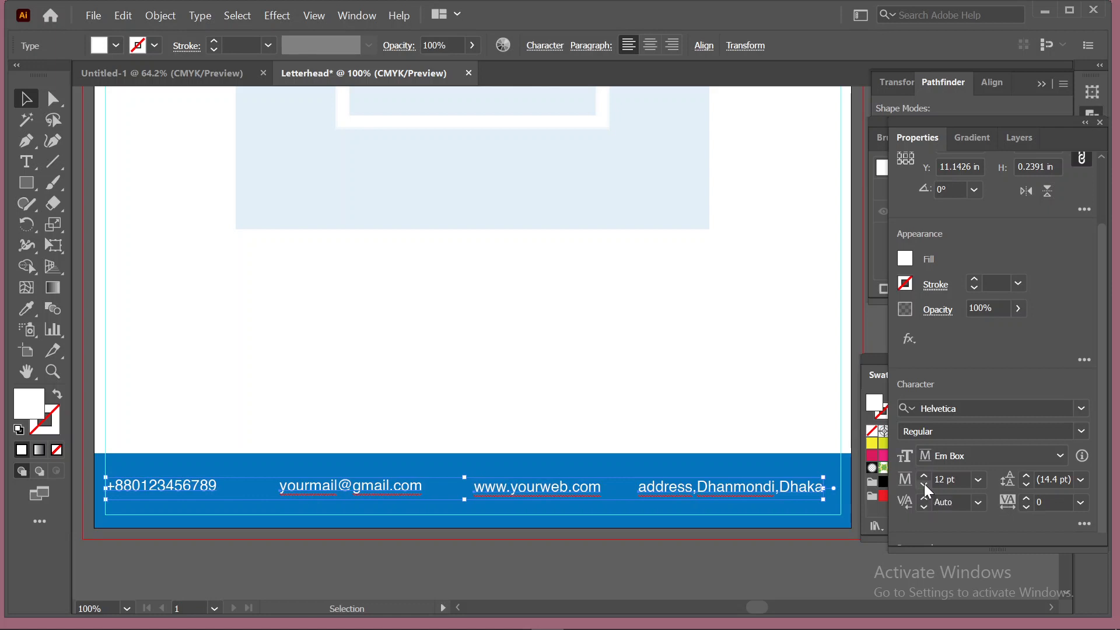
key("shift+Right")
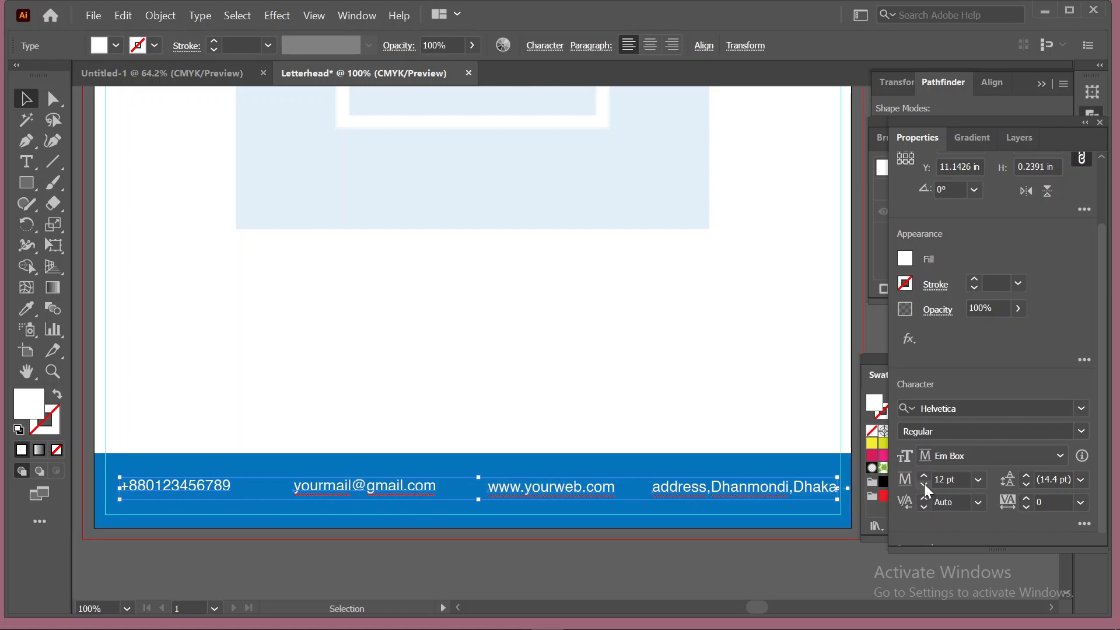
left_click(596, 357)
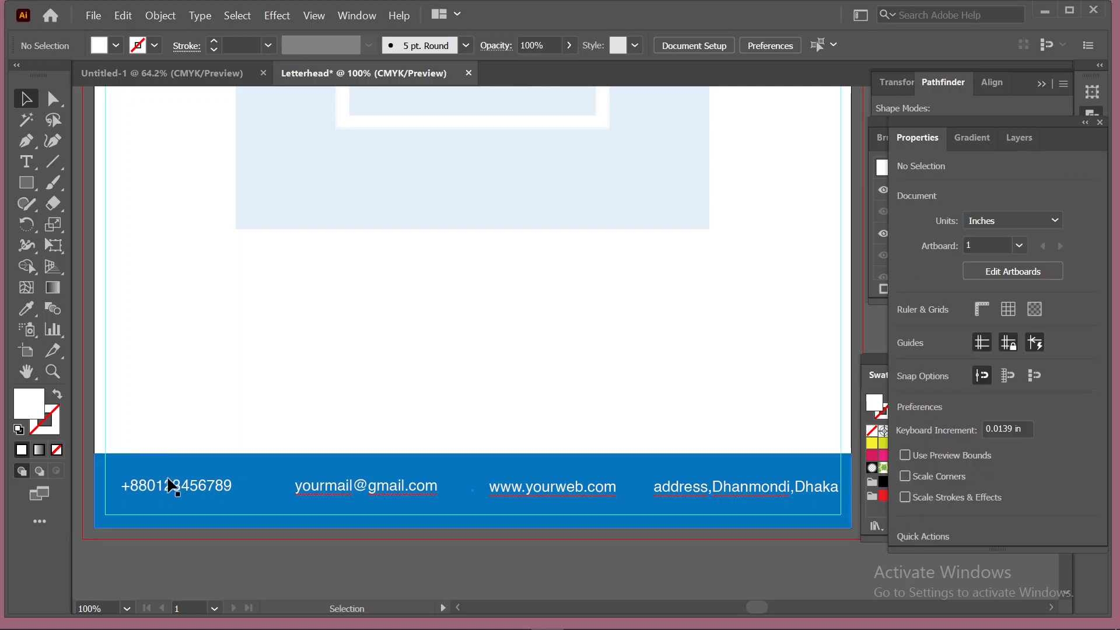
Nudge the address text in the footer left, away from the right margin guide
left_click(701, 490)
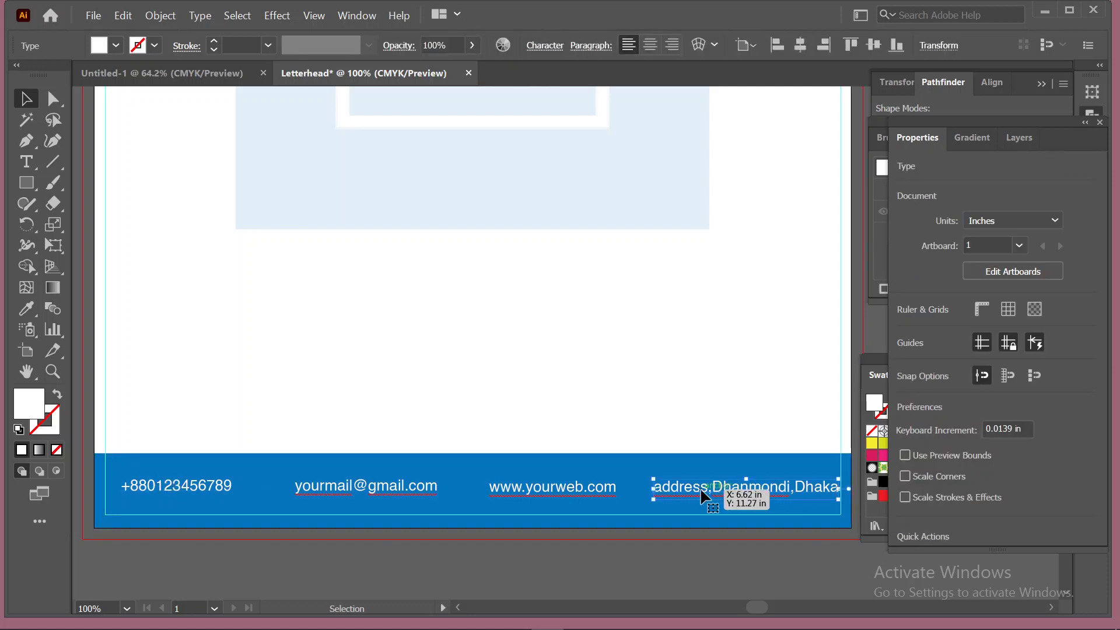
key("Left")
key("Left")
key("Left")
key("Left")
key("Left")
key("Left")
key("Left")
key("Left")
key("Left")
key("Left")
key("Left")
key("Left")
key("Left")
key("Left")
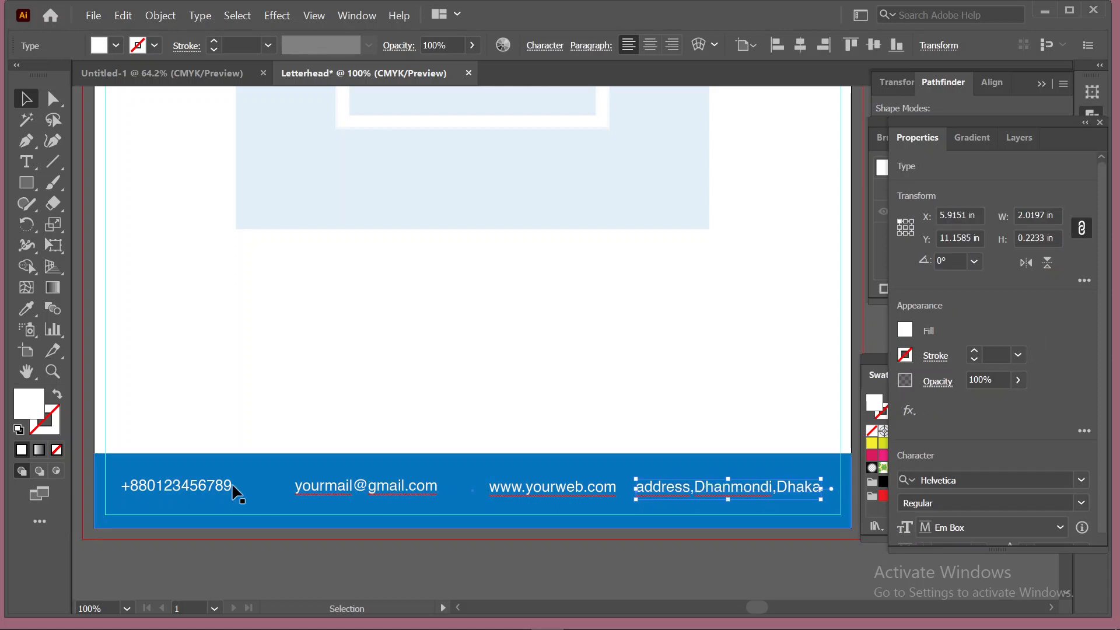
Nudge the phone number text in the footer slightly right, away from the left margin guide
left_click(184, 487)
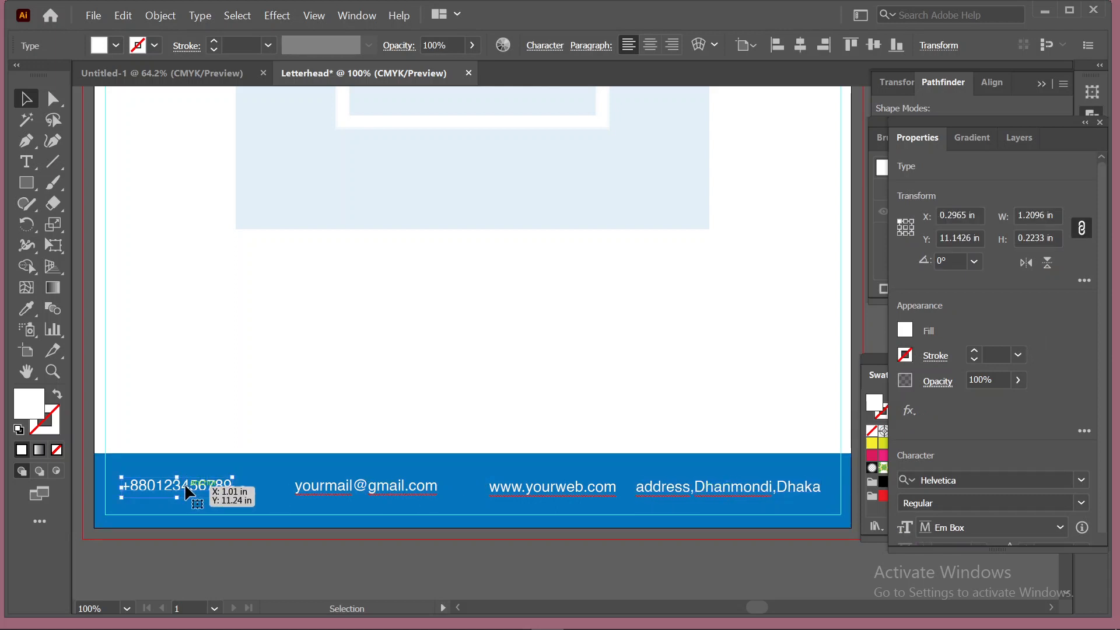
key("Right")
key("Right")
key("Right")
key("Right")
key("Right")
key("Right")
key("Right")
key("Right")
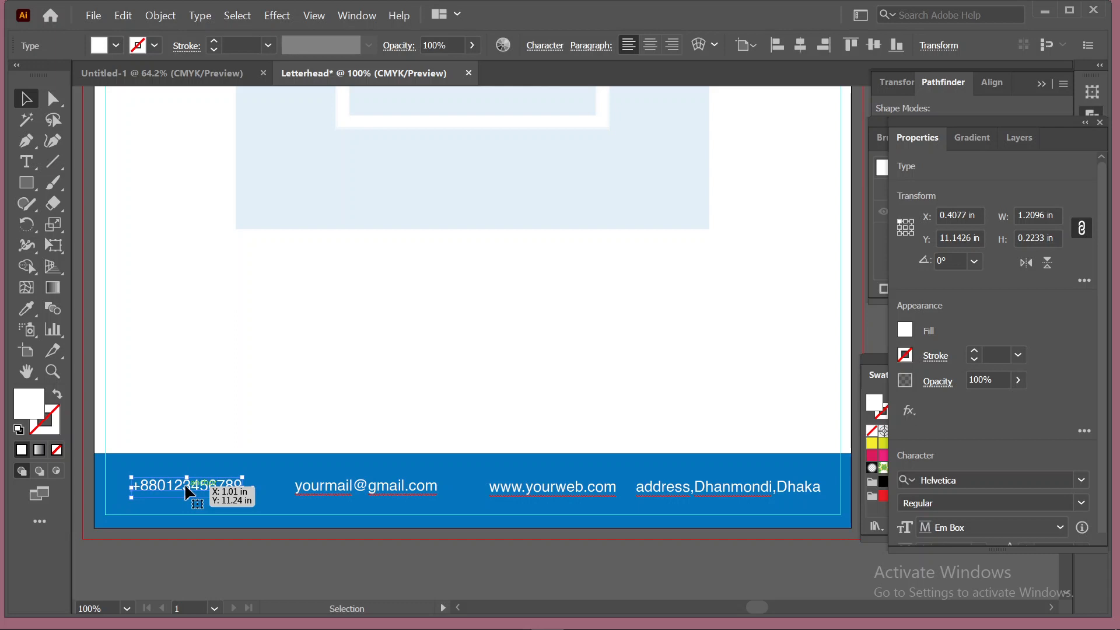
Align the four footer texts on their vertical centers and distribute them evenly by their horizontal centers
left_click(321, 488, "shift")
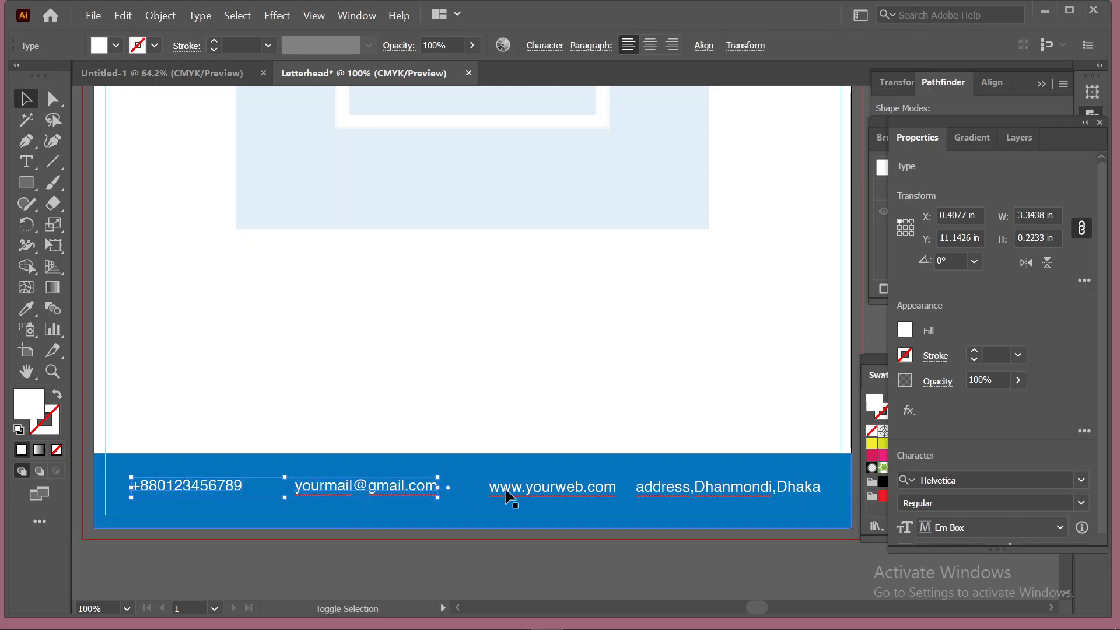
left_click(531, 490, "shift")
left_click(661, 484, "shift")
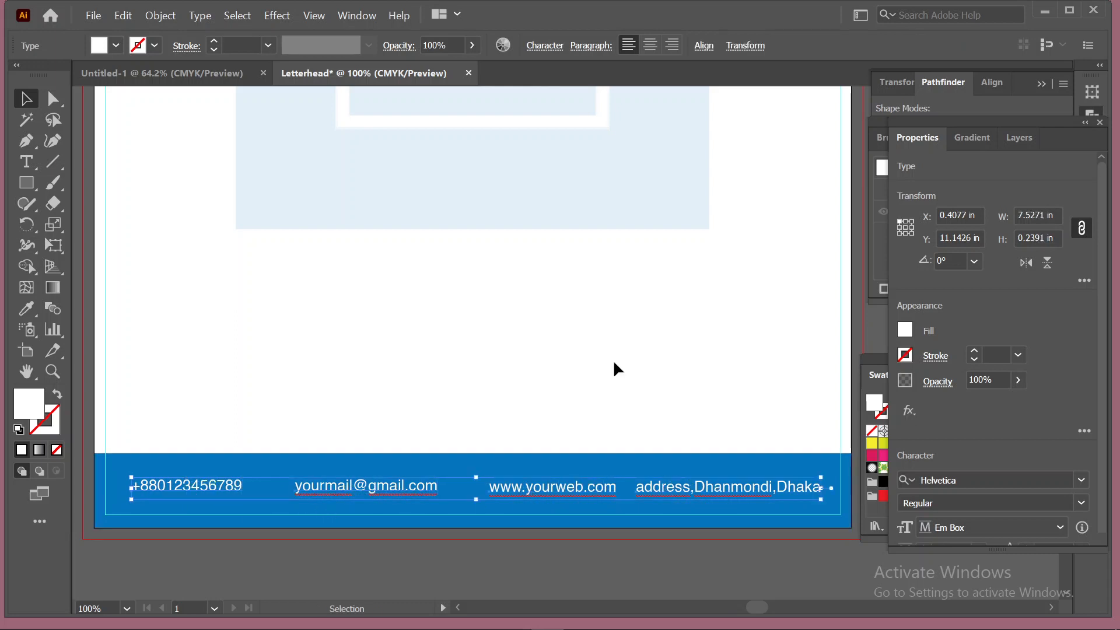
left_click(704, 46)
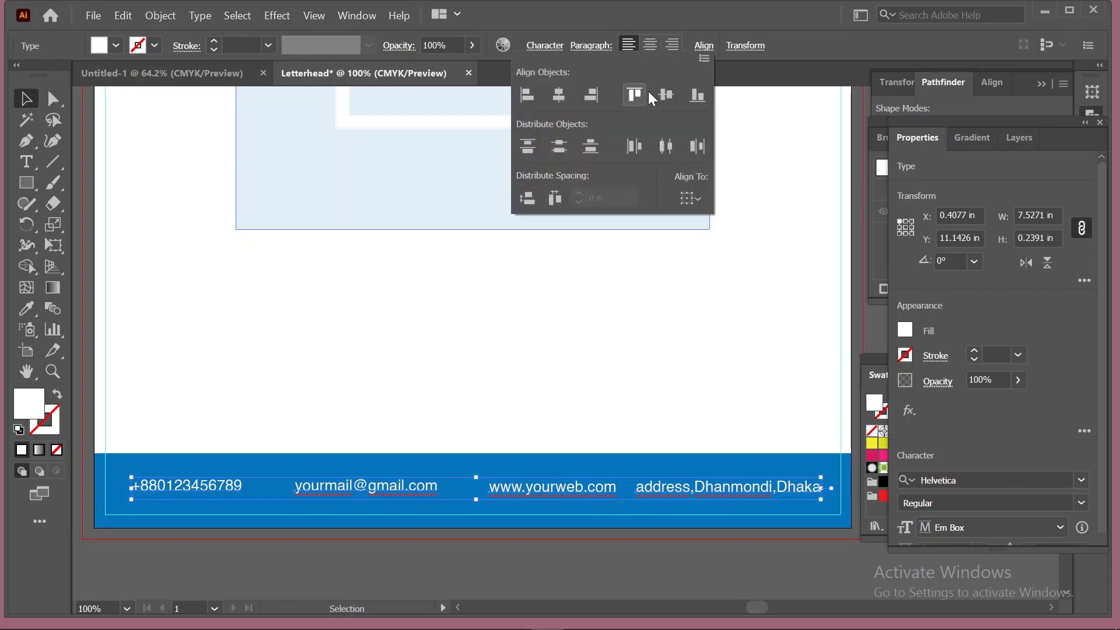
left_click(666, 93)
left_click(667, 152)
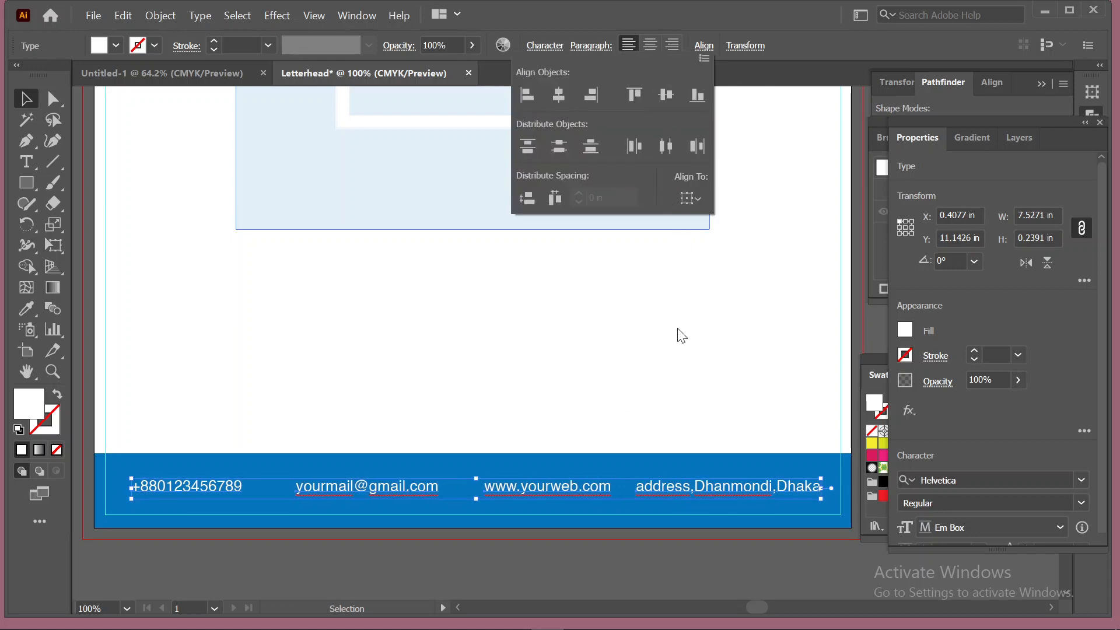
left_click(671, 348)
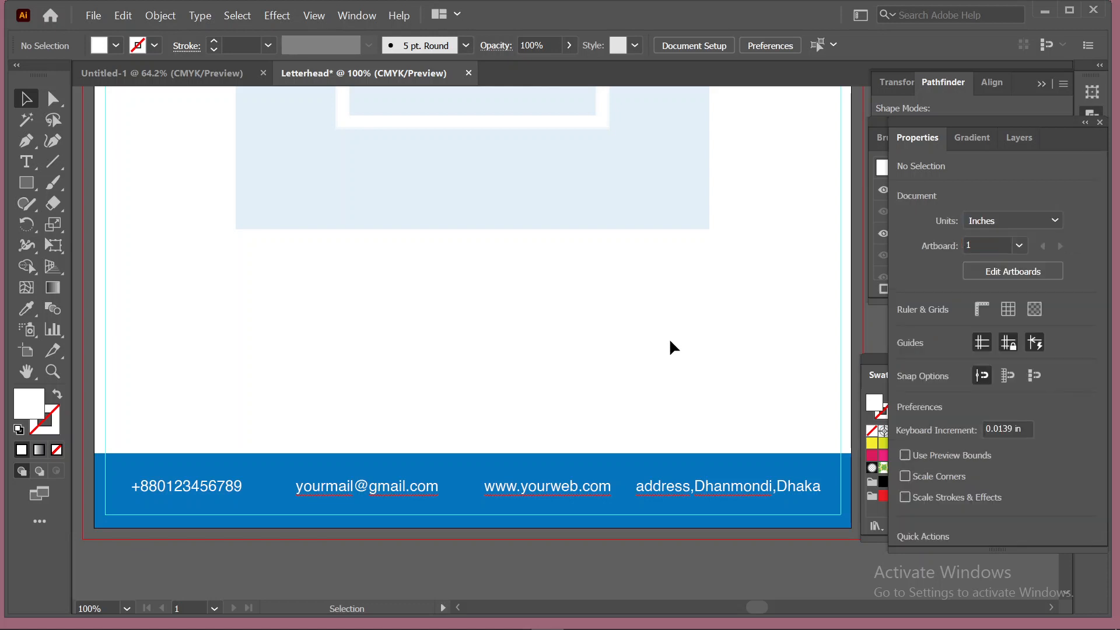
Fit the letterhead artboard in the window and close the Untitled-1 document
key("ctrl+0")
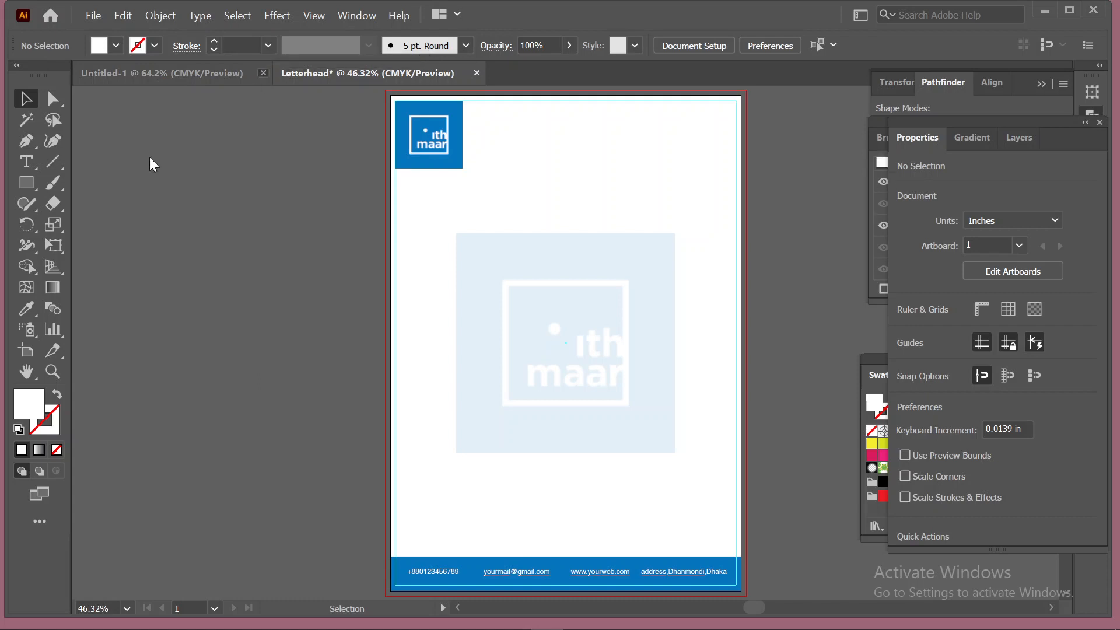
key("ctrl+w")
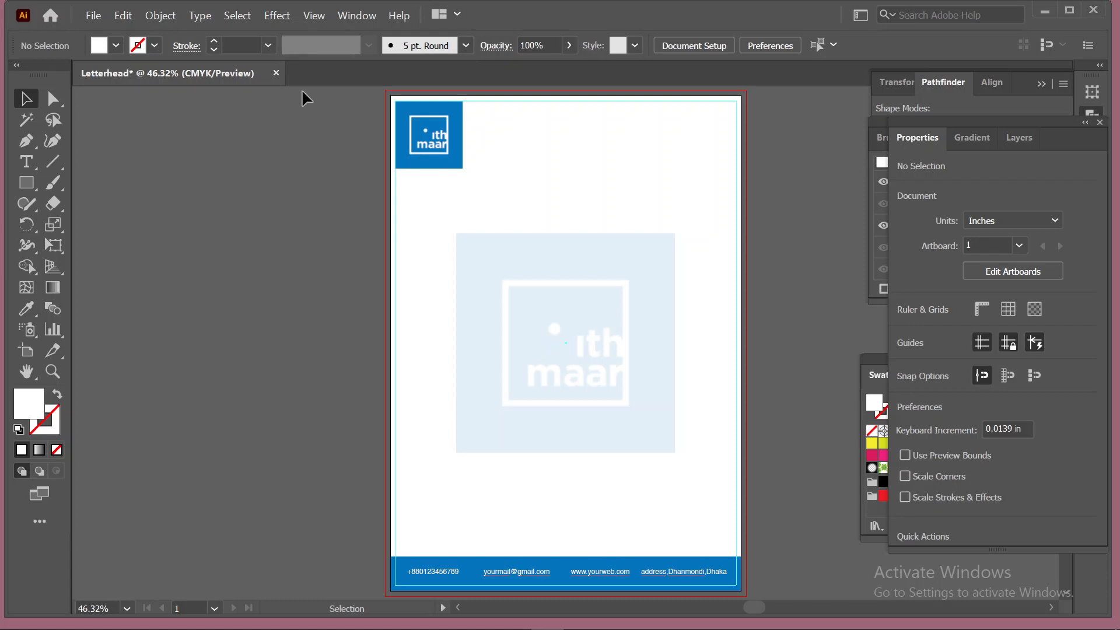
Create a new A4 portrait document from the 8.27 x 11.69 in preset and name it Letterhead 2
left_click(98, 15)
left_click(107, 37)
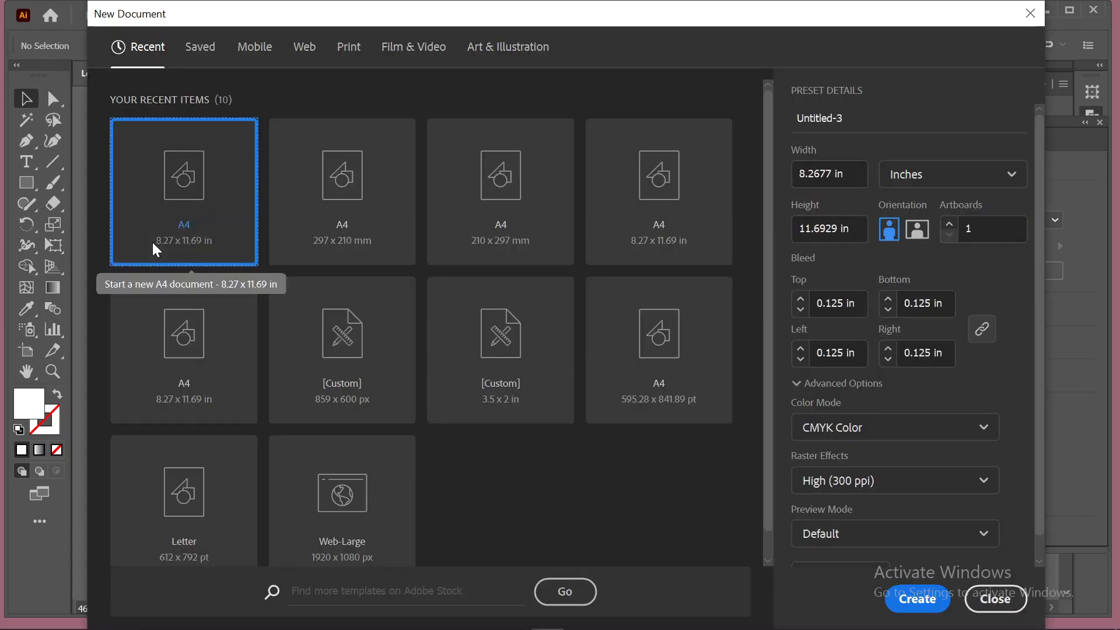
left_click(863, 117)
key("BackSpace")
key("BackSpace")
key("BackSpace")
key("BackSpace")
key("BackSpace")
key("BackSpace")
key("BackSpace")
key("BackSpace")
key("BackSpace")
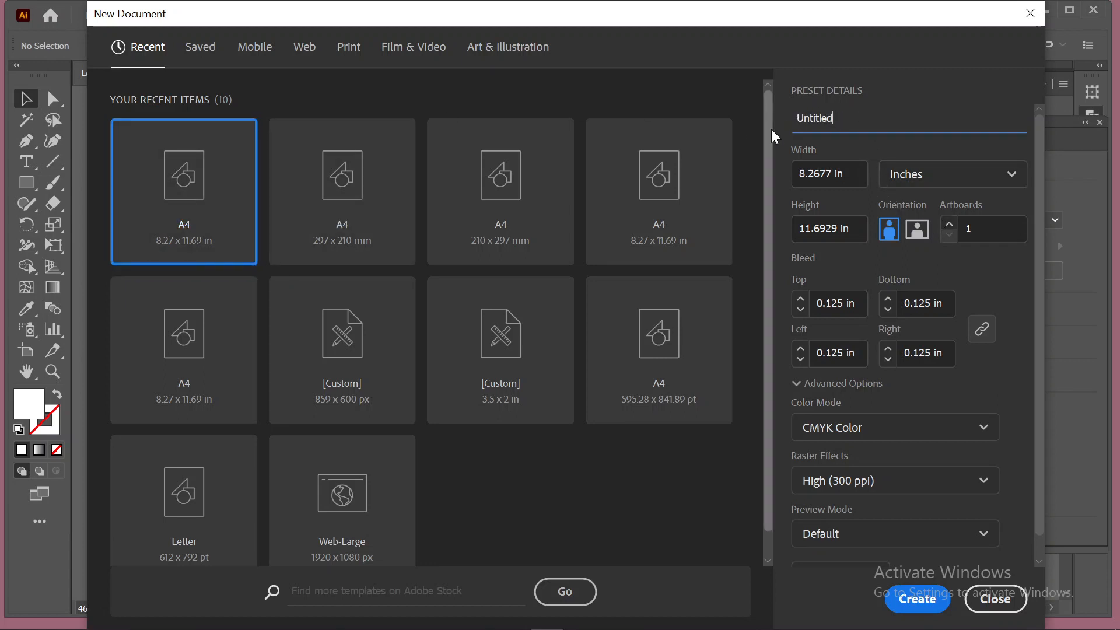
type("Letterhead 2")
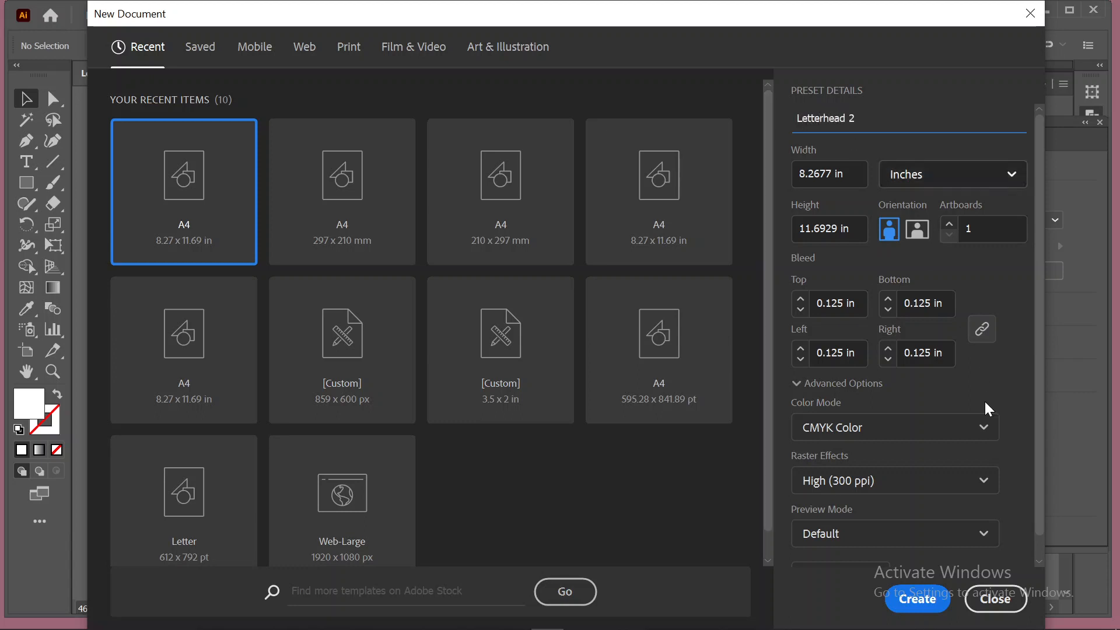
left_click(932, 601)
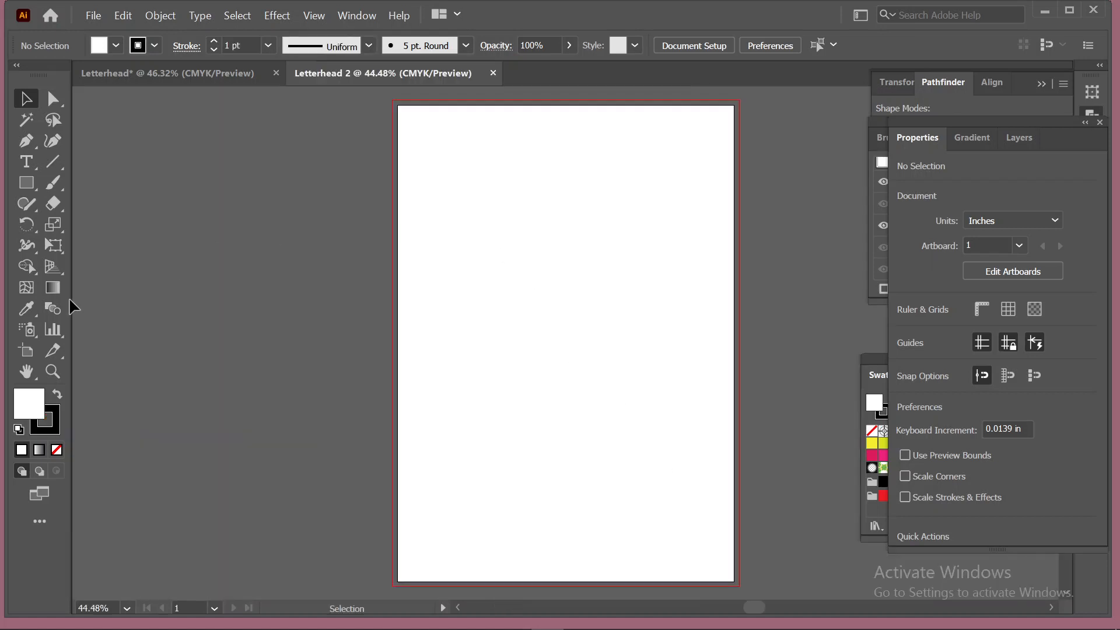
Create a rectangle by entered dimensions, with a height of 11.69-.25 in and 25 subtracted from the 8.2677 in width
left_click(26, 183)
left_click(578, 204)
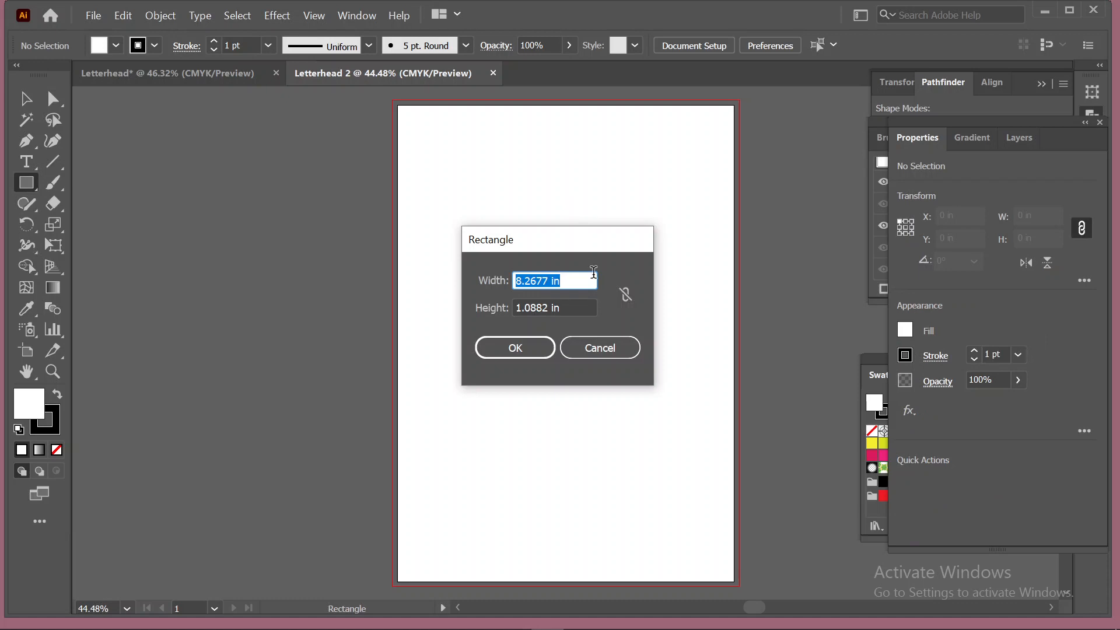
left_click(517, 307)
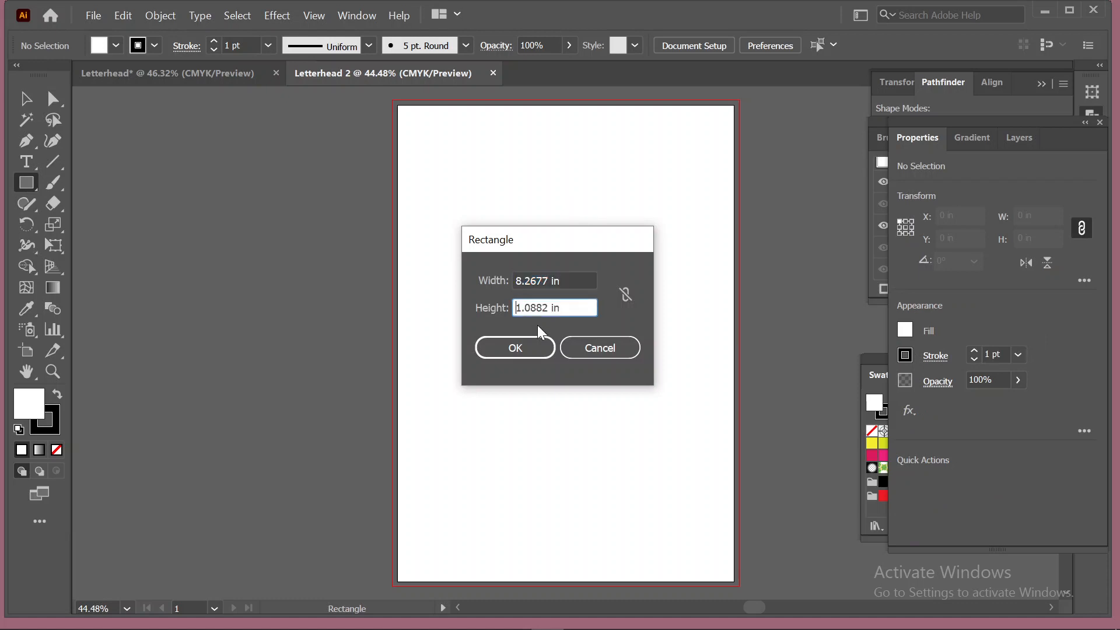
type("1")
left_click_drag(554, 308, 531, 307)
type("69-.25")
left_click(572, 279)
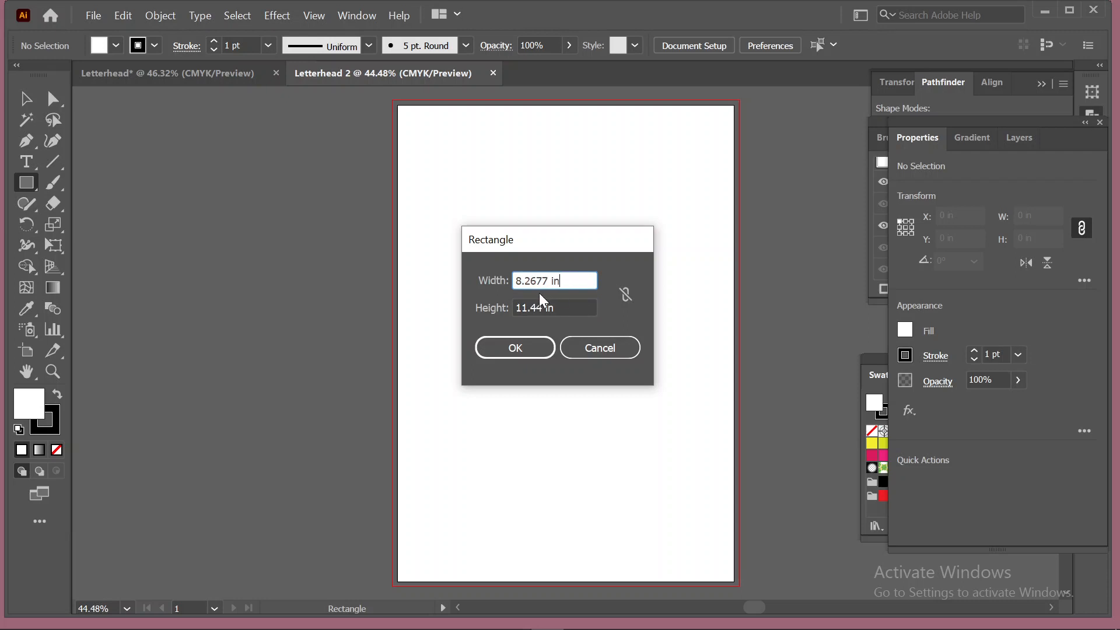
left_click(545, 279)
type("-25")
left_click(519, 349)
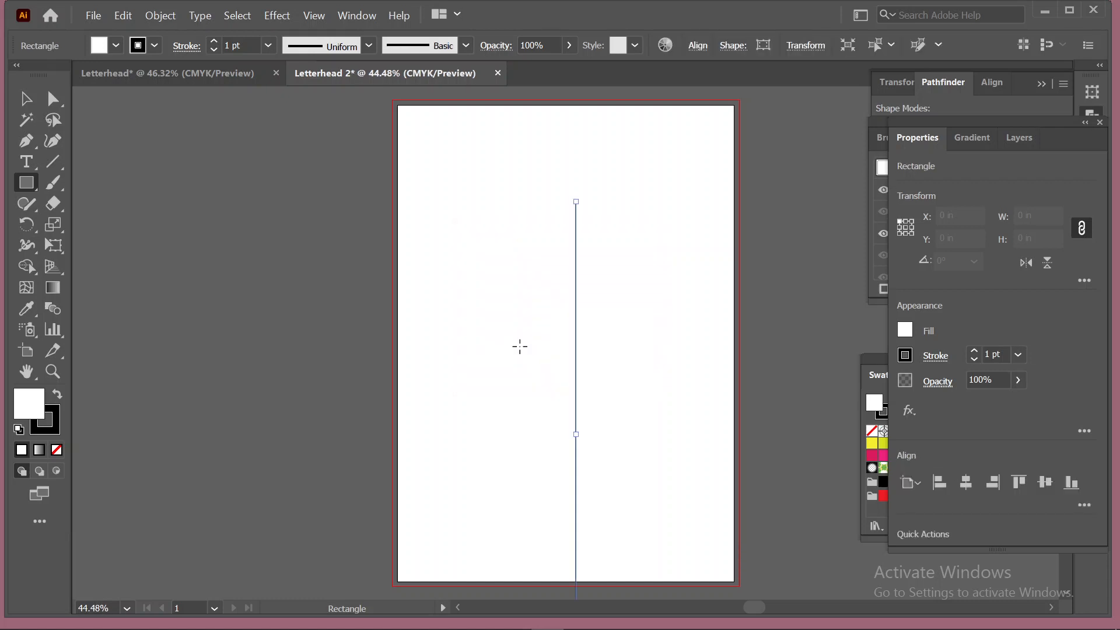
Undo the creation of the overly thin rectangle on the Letterhead 2 artboard
scroll(572, 357, "down", 5)
scroll(585, 357, "up", 4)
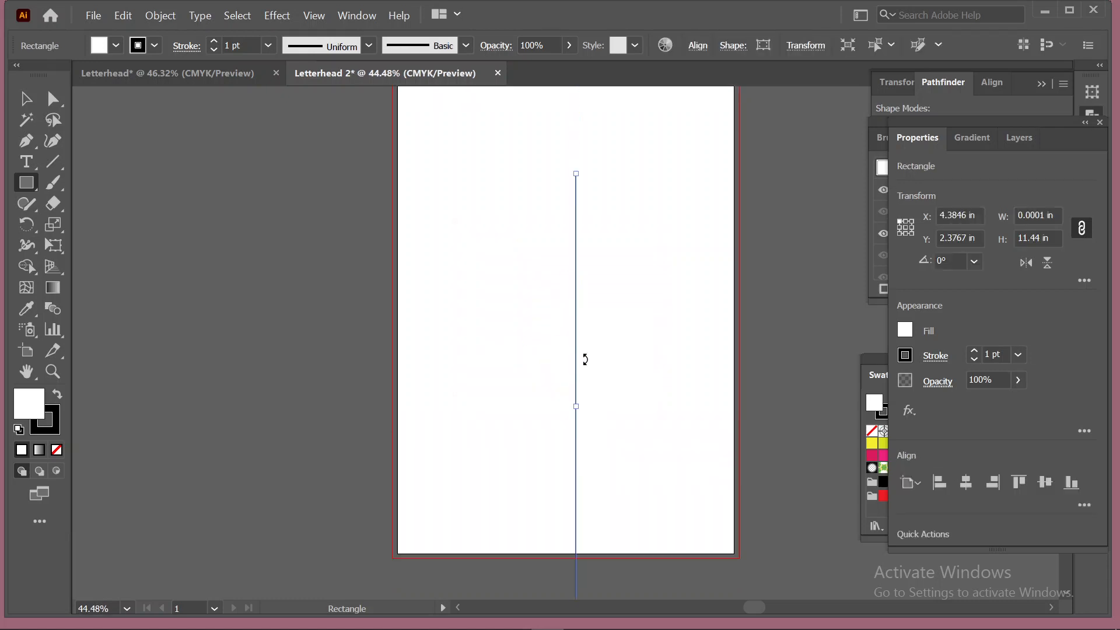
key("ctrl+z")
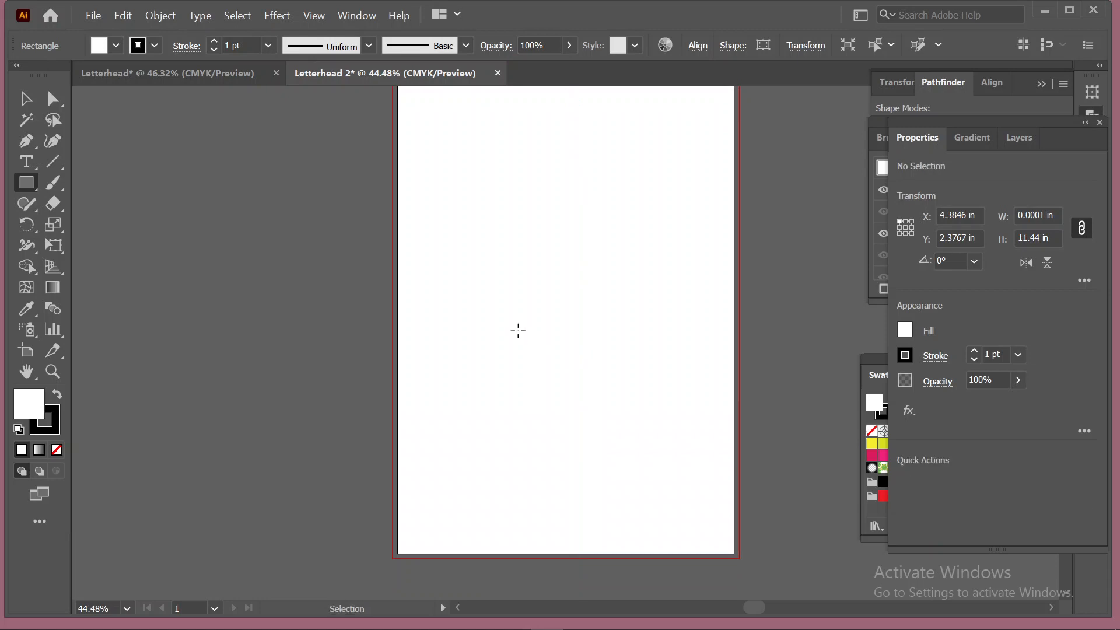
Create a rectangle by entered dimensions, with a width of 8.27-.25 in and a height of 11.69-.25 in
left_click(520, 231)
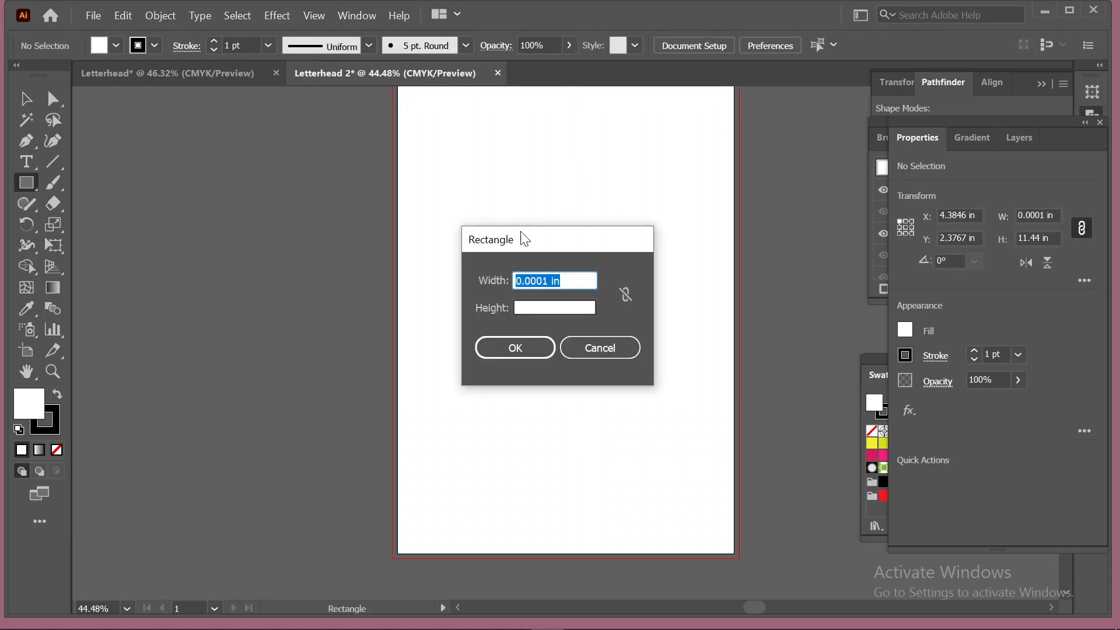
left_click(549, 282)
double_click(549, 282)
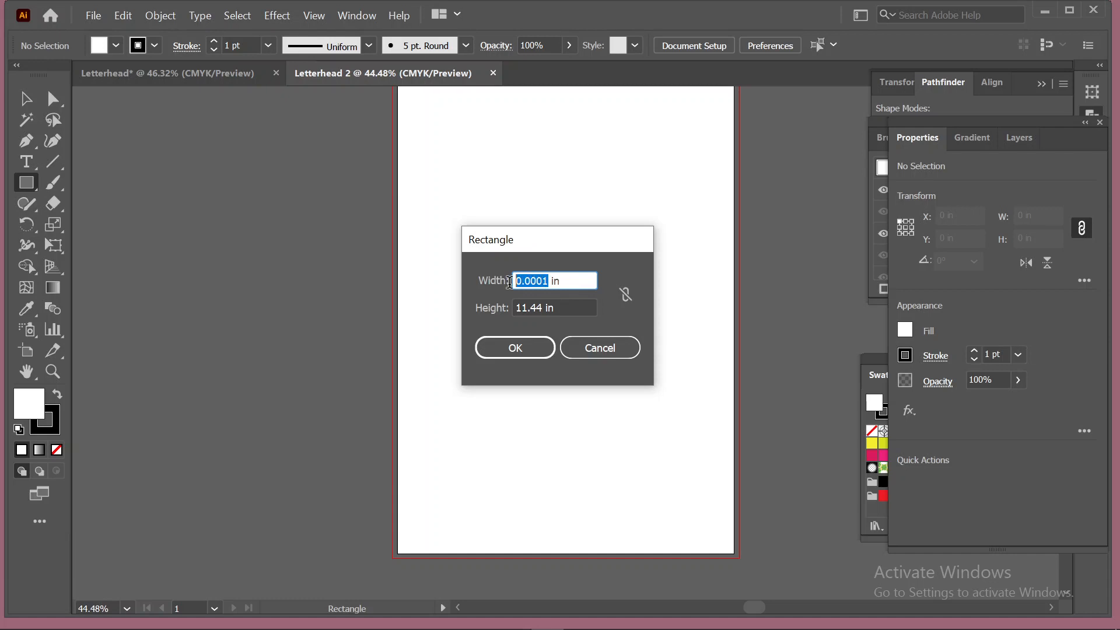
type("8.")
type("27-.25")
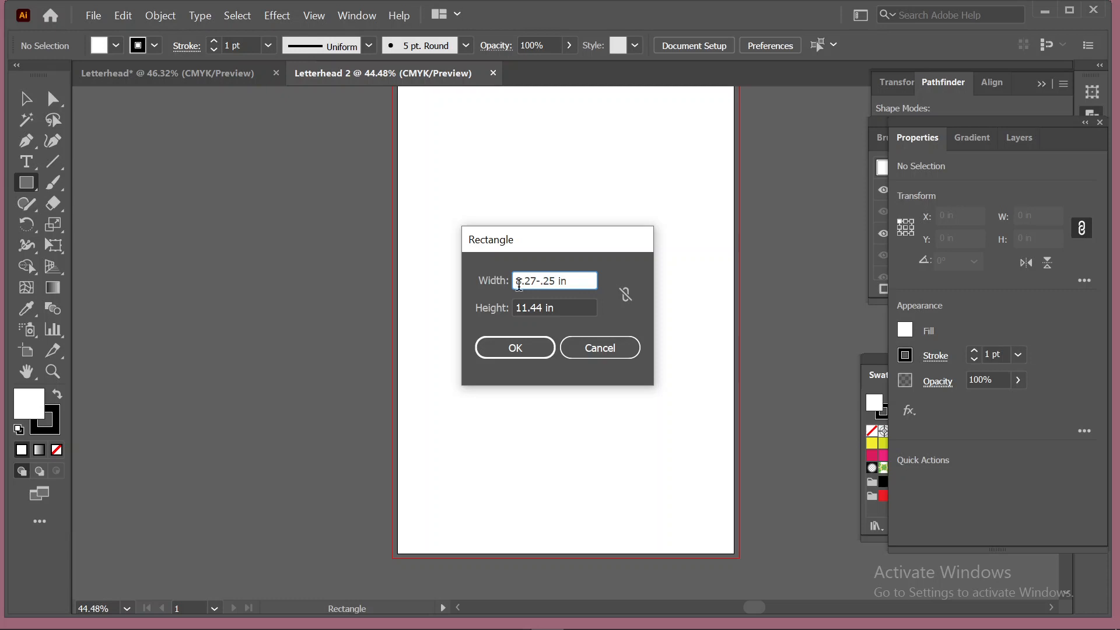
left_click(575, 305)
left_click_drag(575, 305, 450, 312)
type("1")
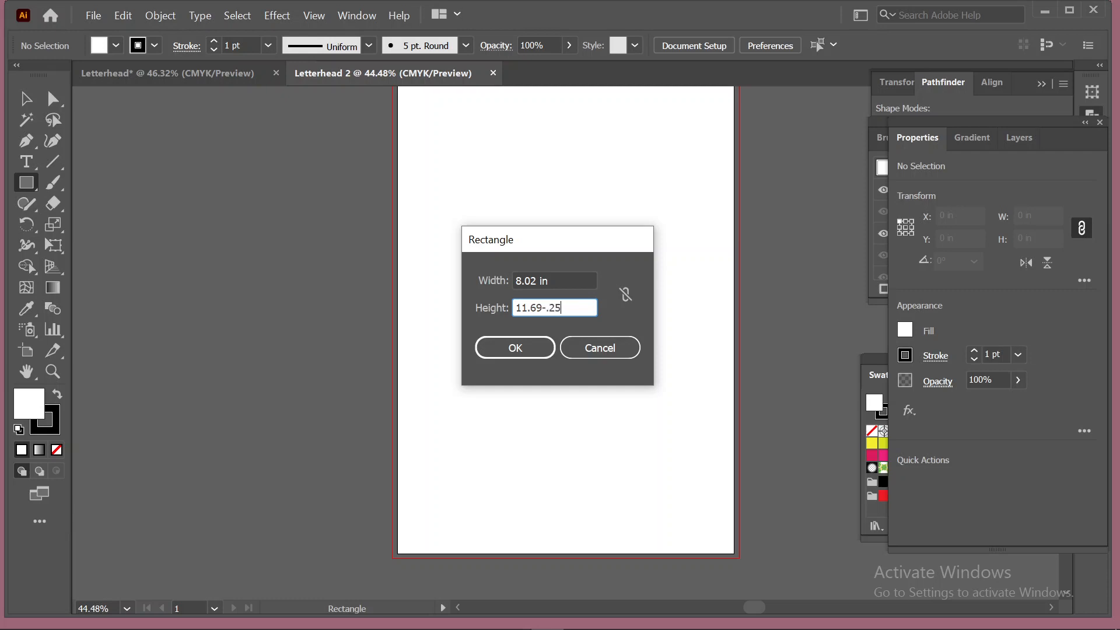
left_click(580, 279)
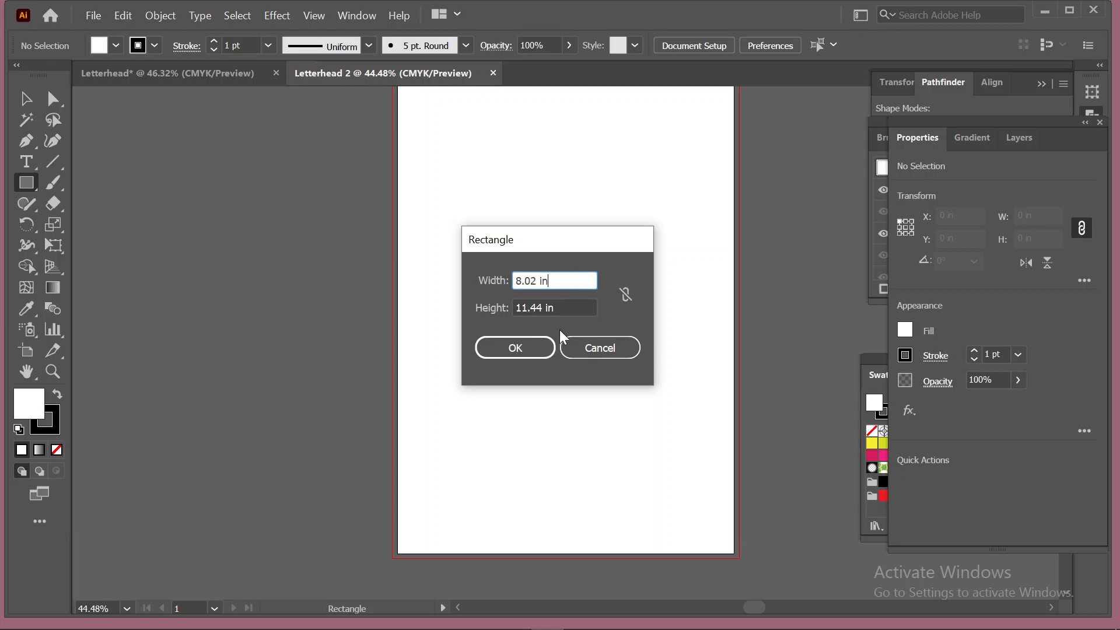
left_click(542, 349)
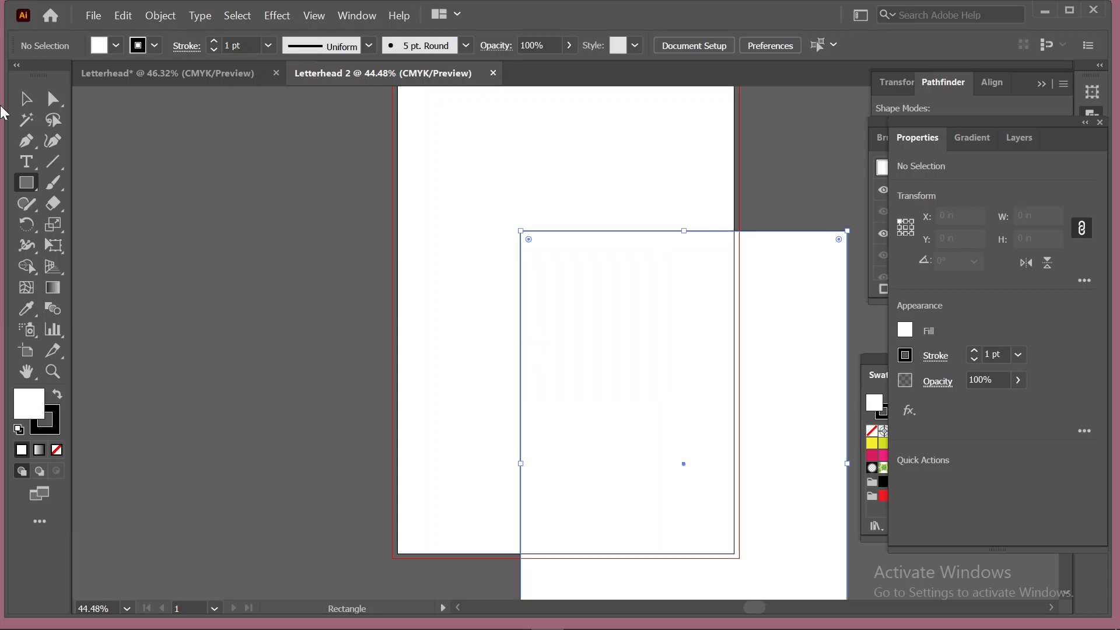
Remove the rectangle's stroke and center it horizontally and vertically on the artboard
left_click(26, 99)
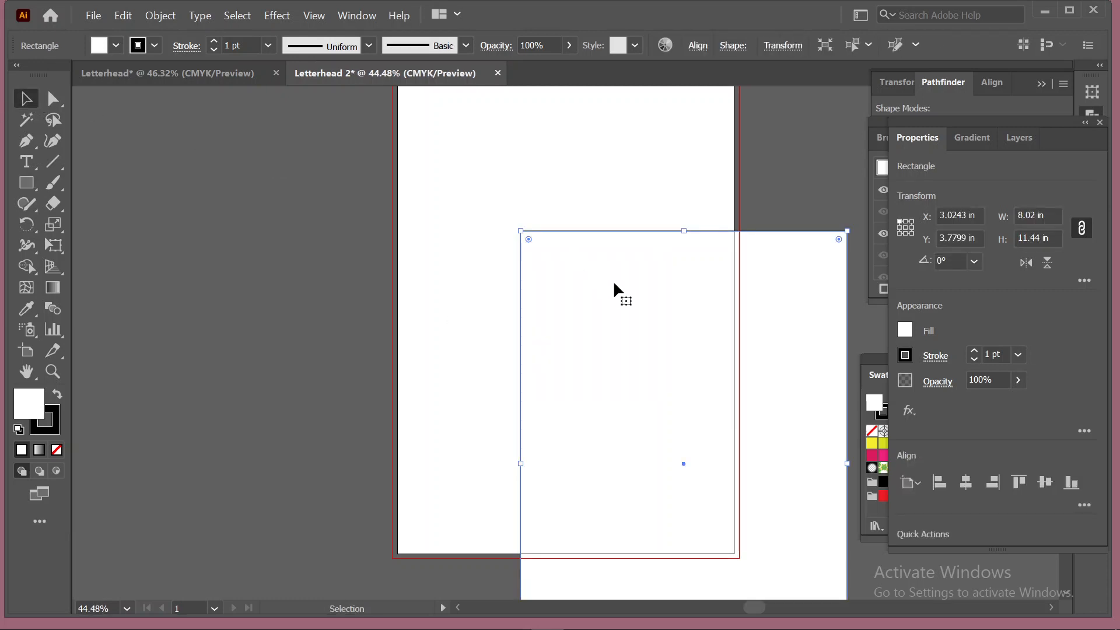
left_click_drag(611, 286, 495, 195)
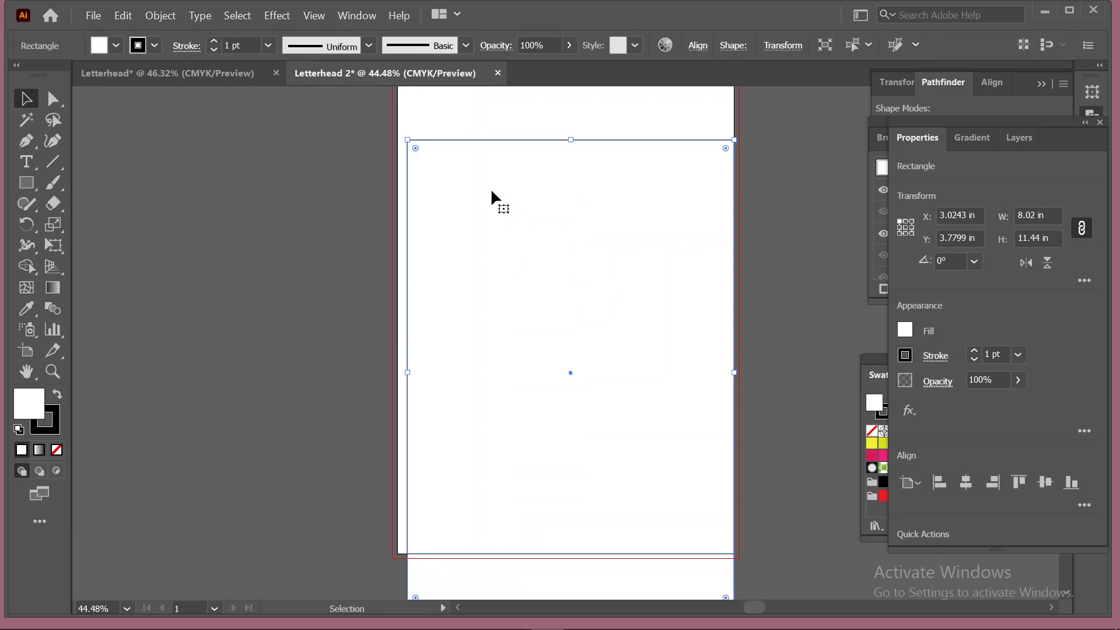
left_click(155, 47)
left_click(11, 75)
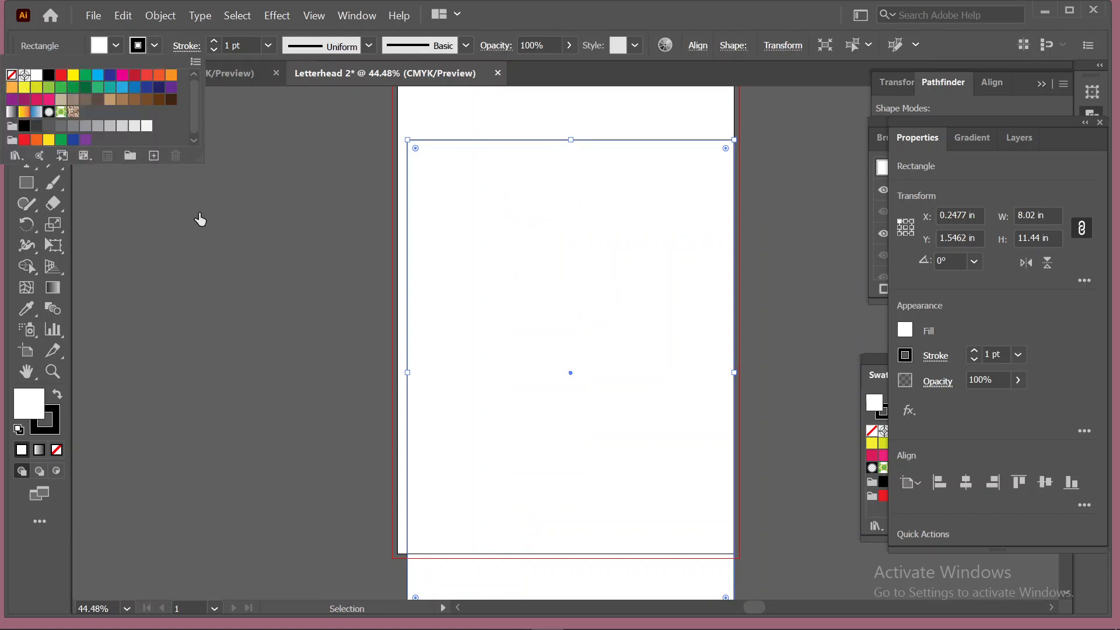
left_click(698, 46)
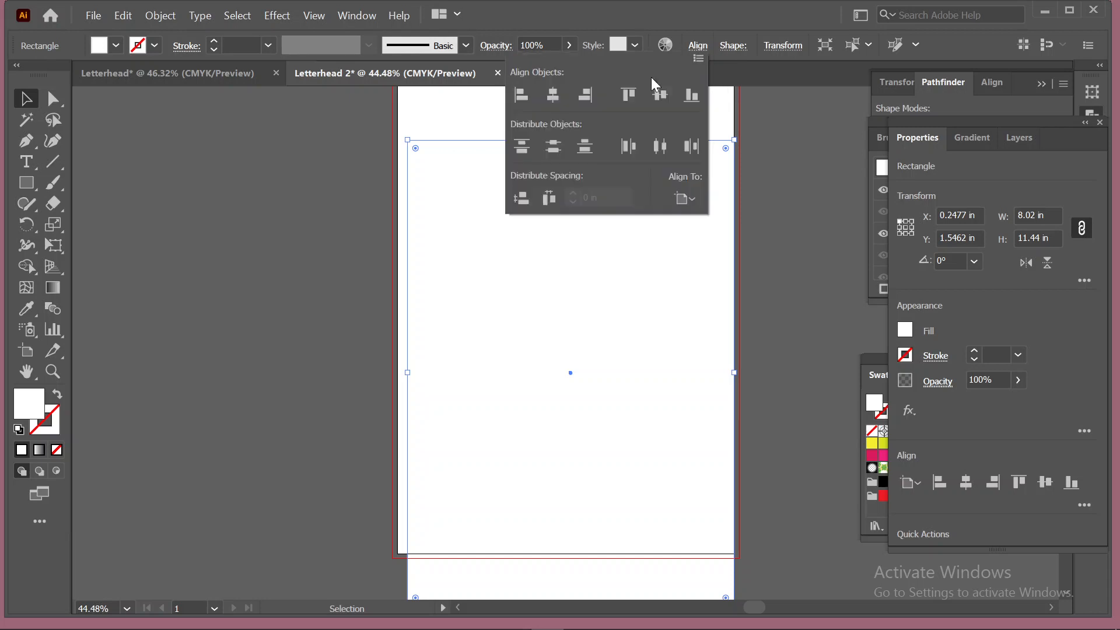
left_click(554, 96)
left_click(653, 100)
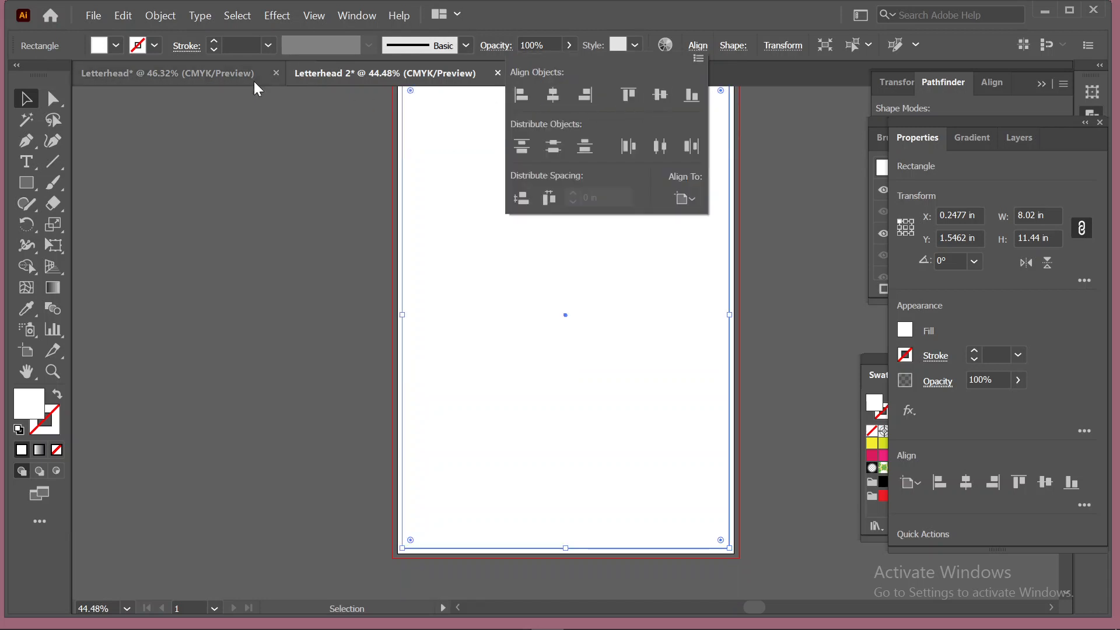
Convert the centered margin rectangle in Letterhead 2 into guides
left_click(231, 79)
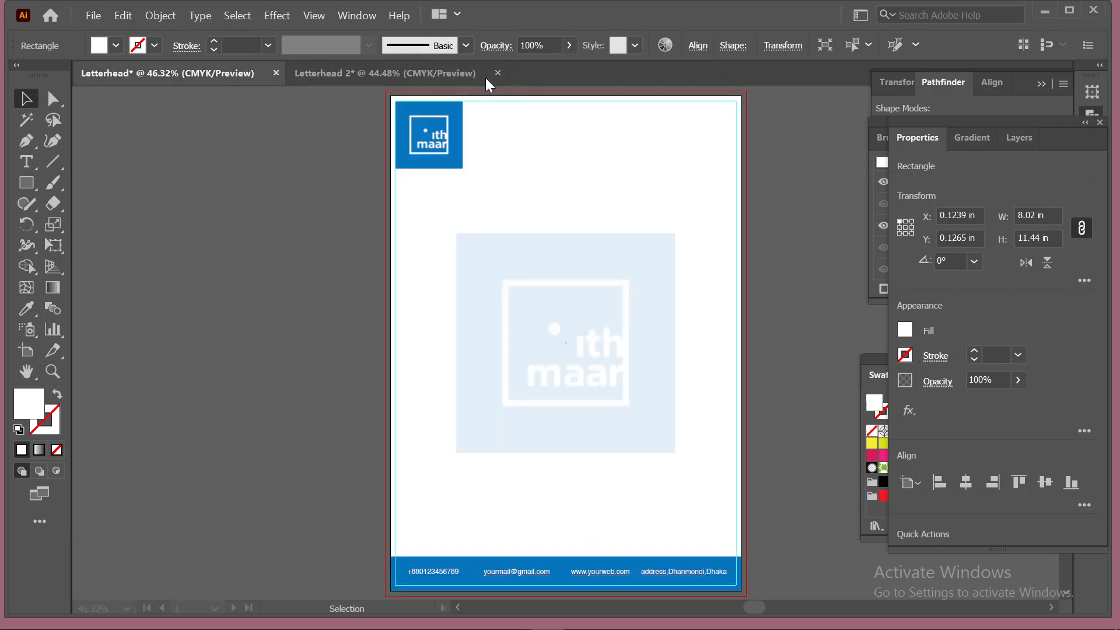
left_click(408, 81)
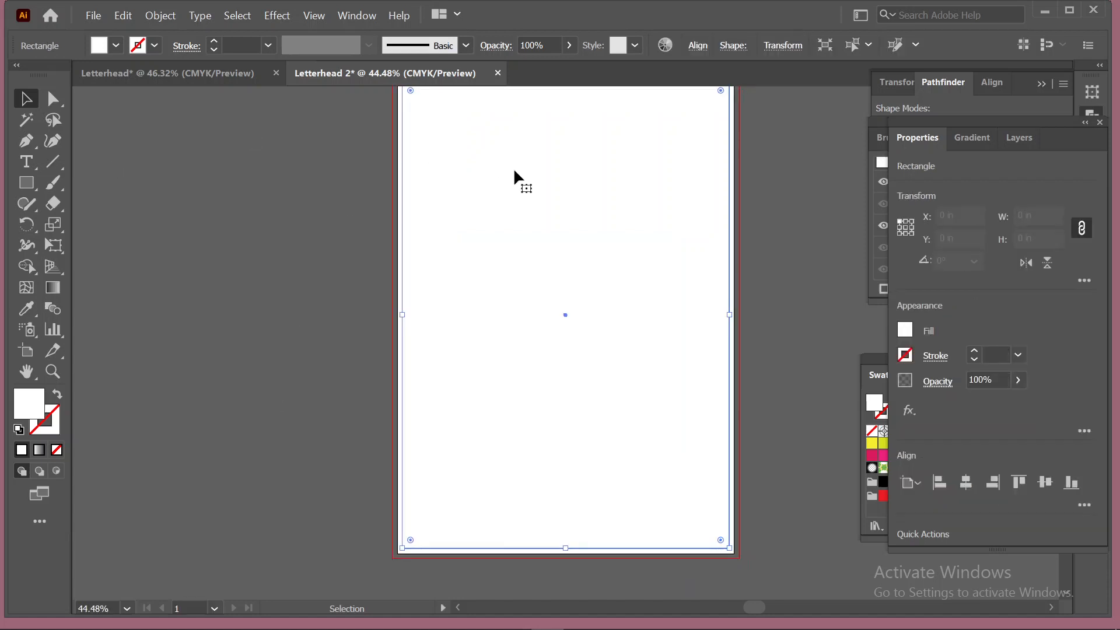
scroll(523, 182, "up", 3)
right_click(516, 182)
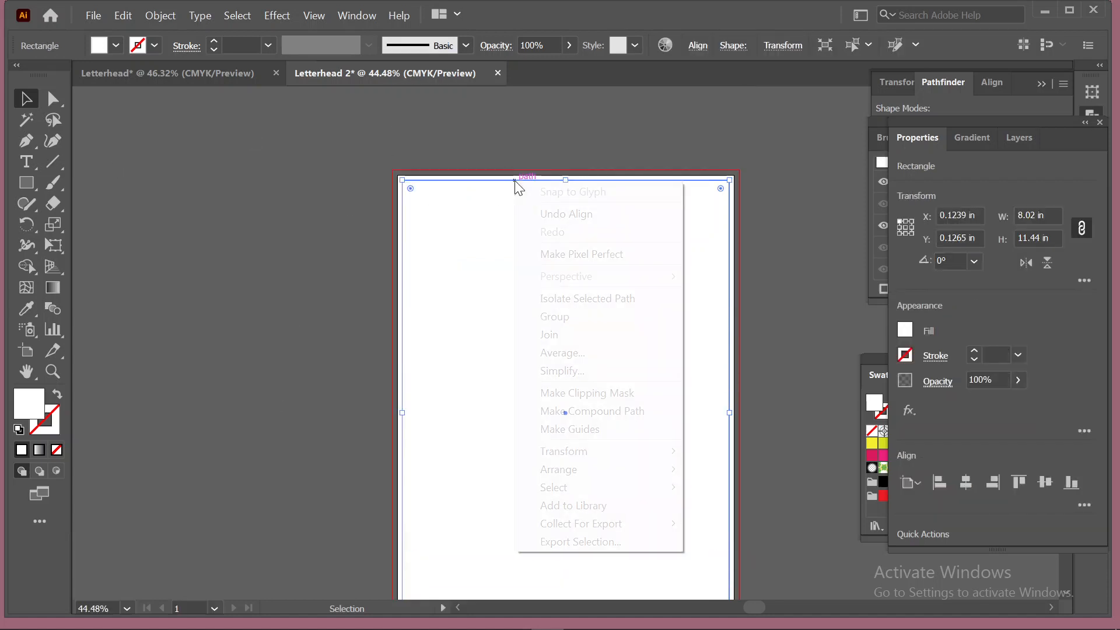
left_click(642, 431)
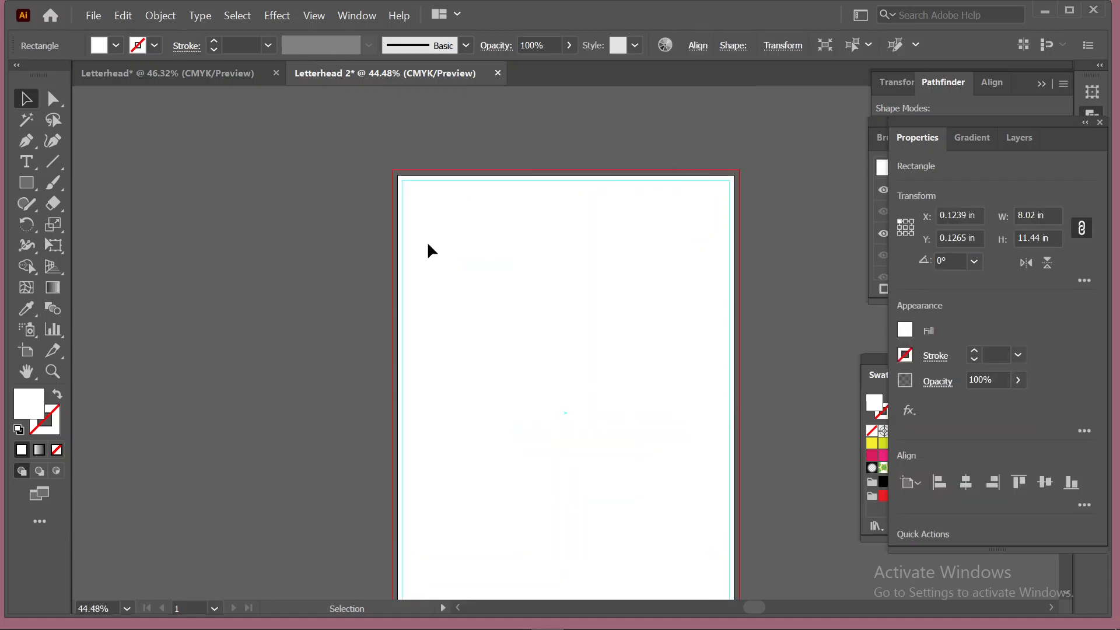
right_click(432, 185)
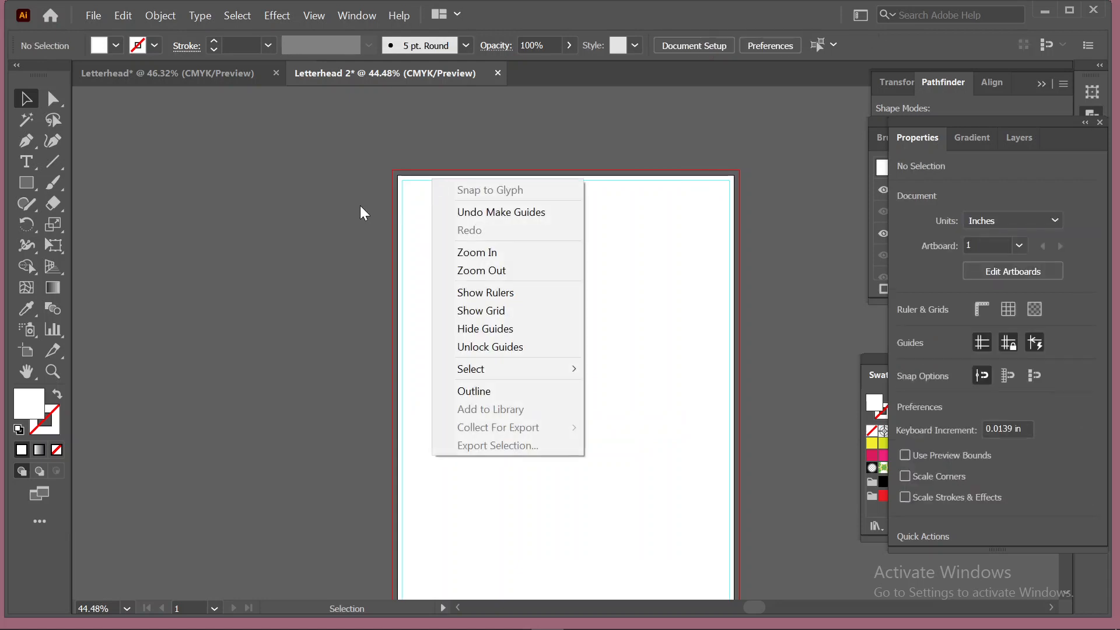
left_click(325, 266)
scroll(257, 347, "down", 2)
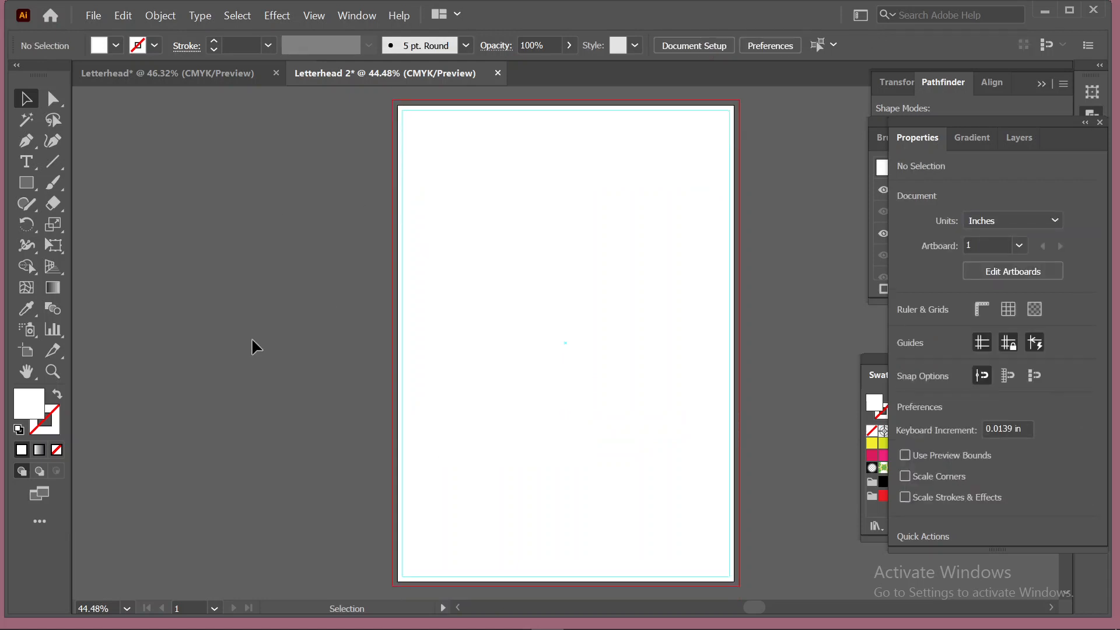
Place the linked image professional-modern-corporate-letterhead-template_12582-595 from the Downloads folder on the canvas left of the artboard
left_click(123, 15)
mouse_move(93, 16)
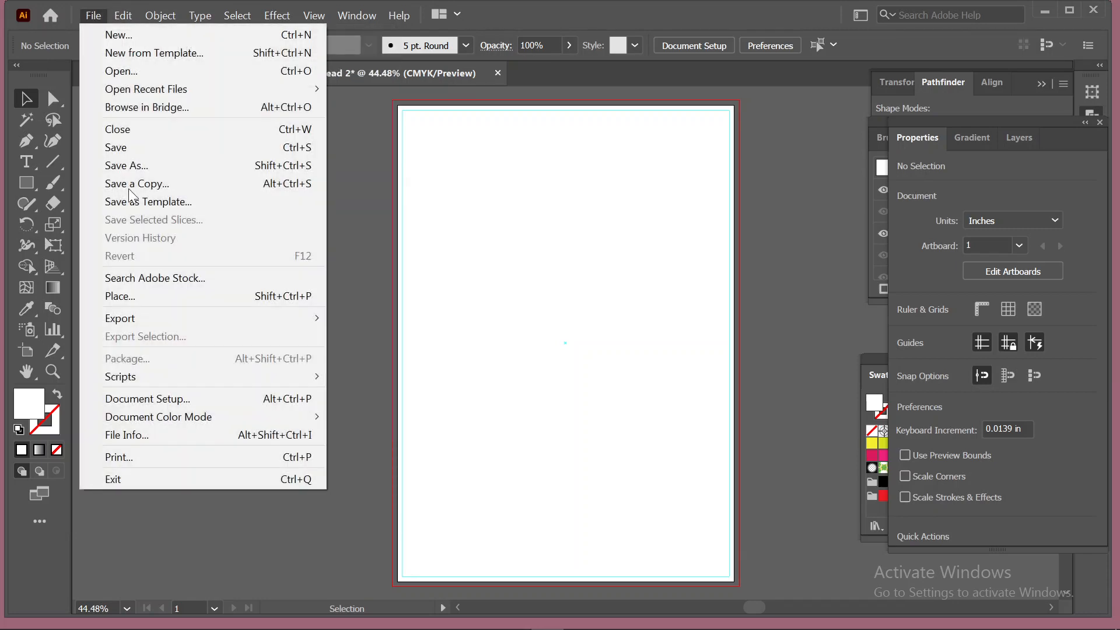
left_click(179, 296)
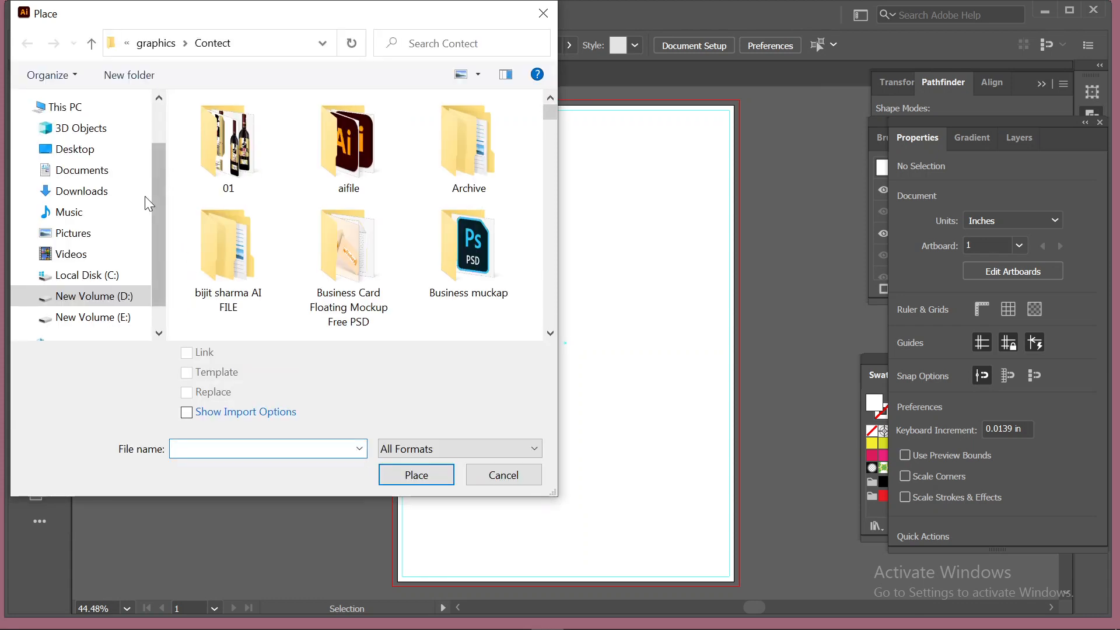
left_click(138, 191)
left_click(227, 180)
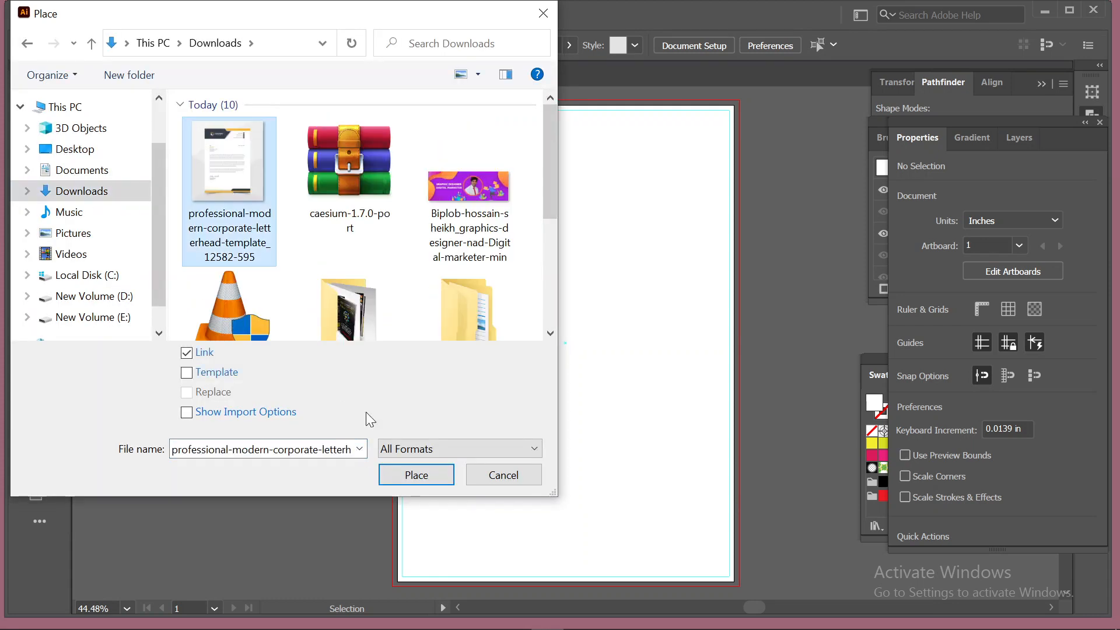
left_click(416, 474)
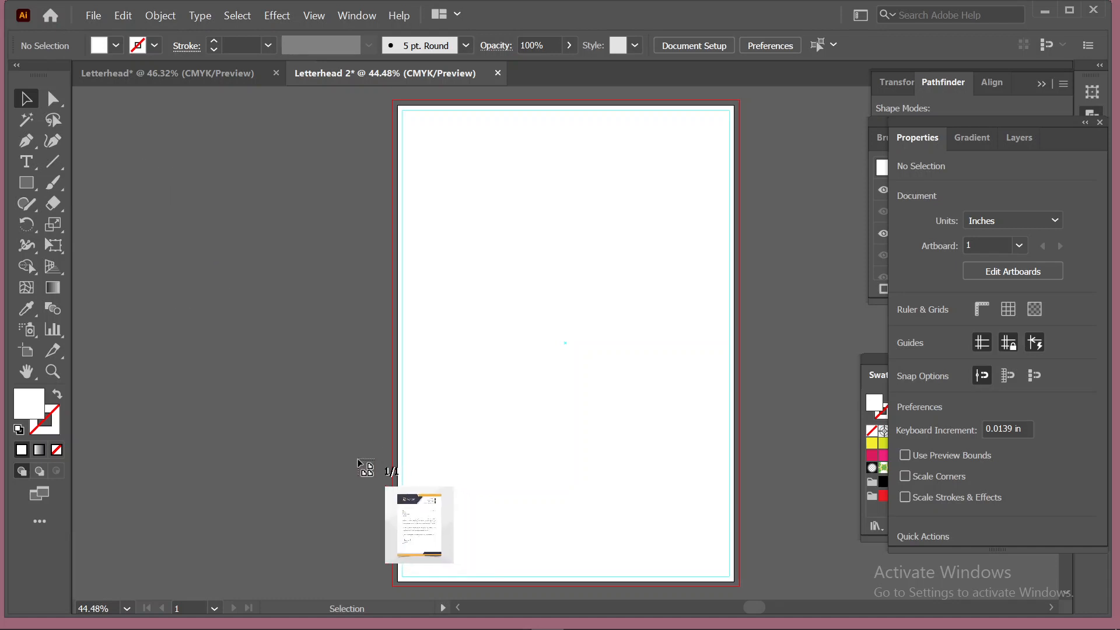
left_click(131, 157)
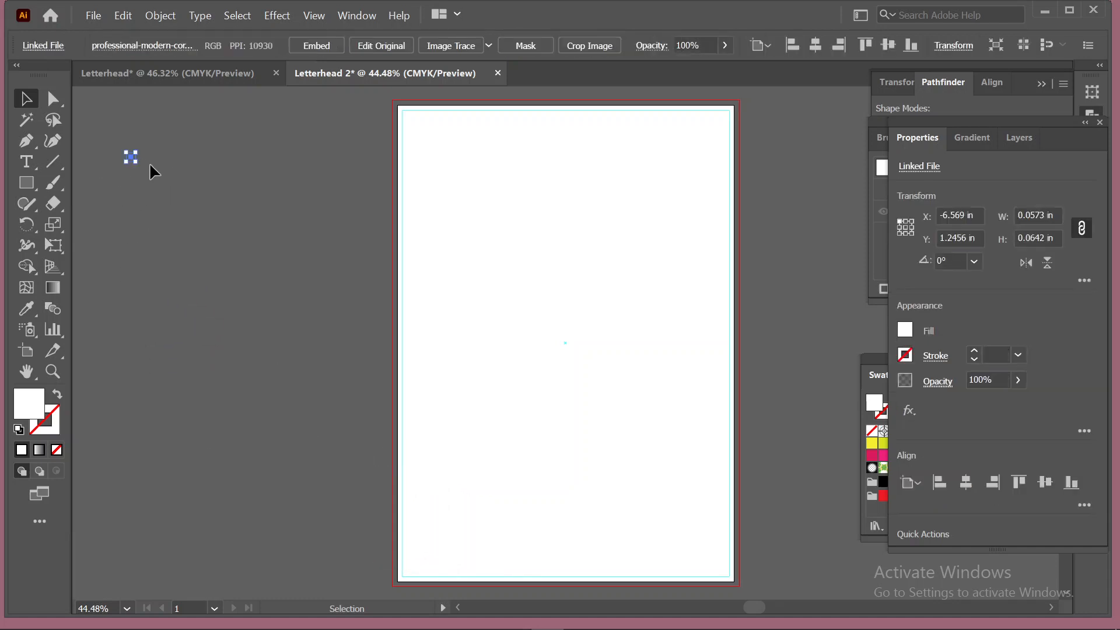
Enlarge the placed letterhead image to about 8.19 x 9.19 in, position it left of the artboard, and deselect it
left_click_drag(137, 164, 247, 304)
left_click_drag(133, 135, 243, 298)
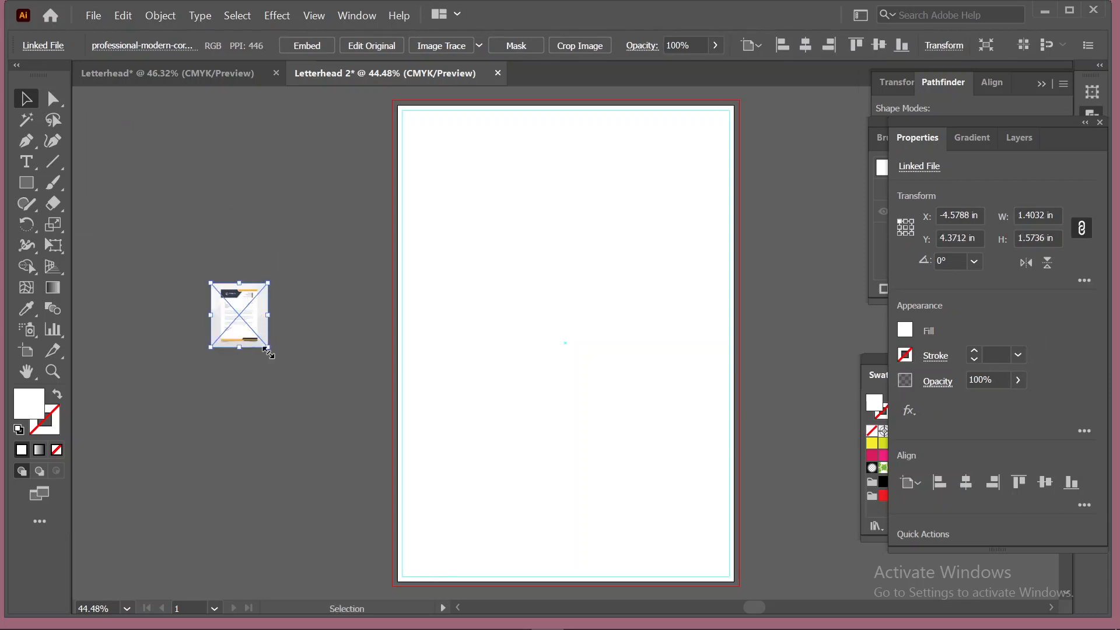
left_click_drag(270, 348, 384, 480)
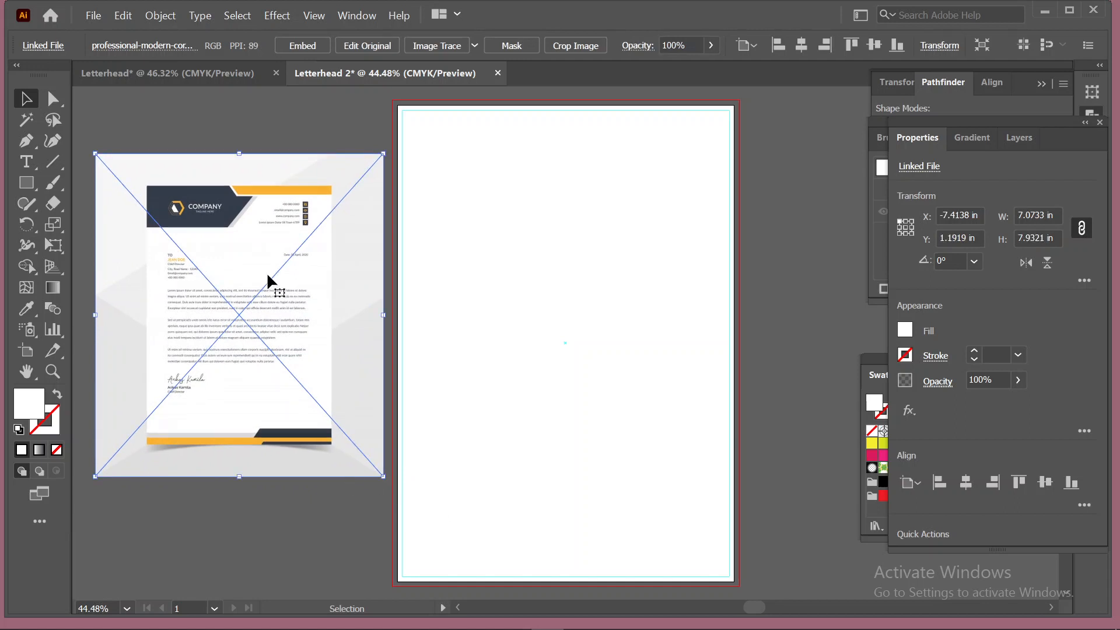
left_click_drag(213, 241, 200, 208)
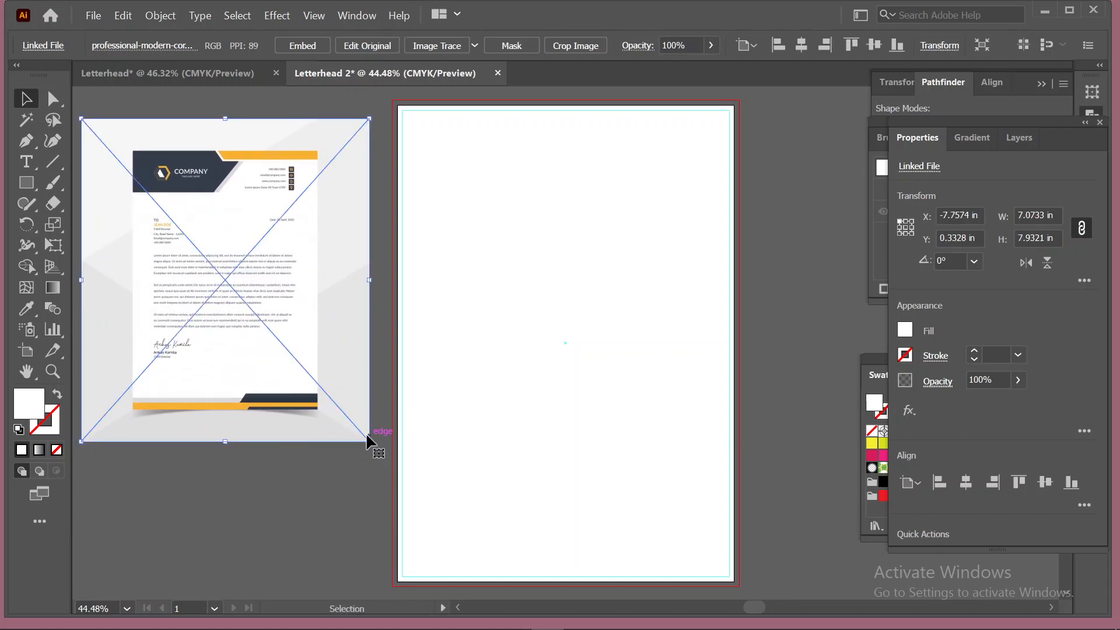
left_click_drag(370, 439, 389, 467)
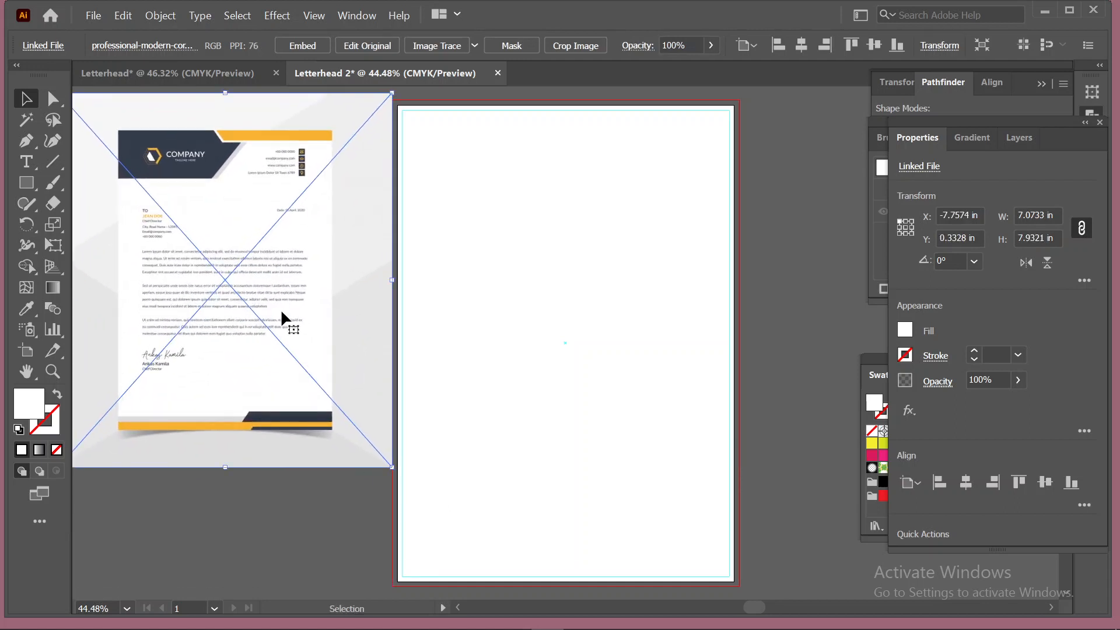
left_click_drag(294, 320, 269, 316)
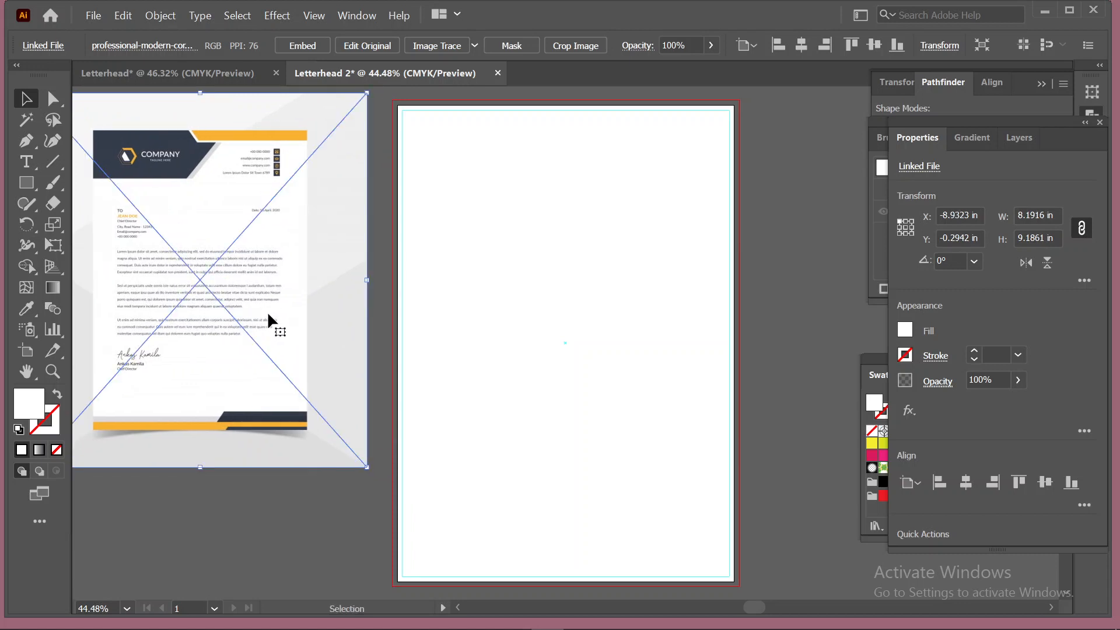
left_click(222, 533)
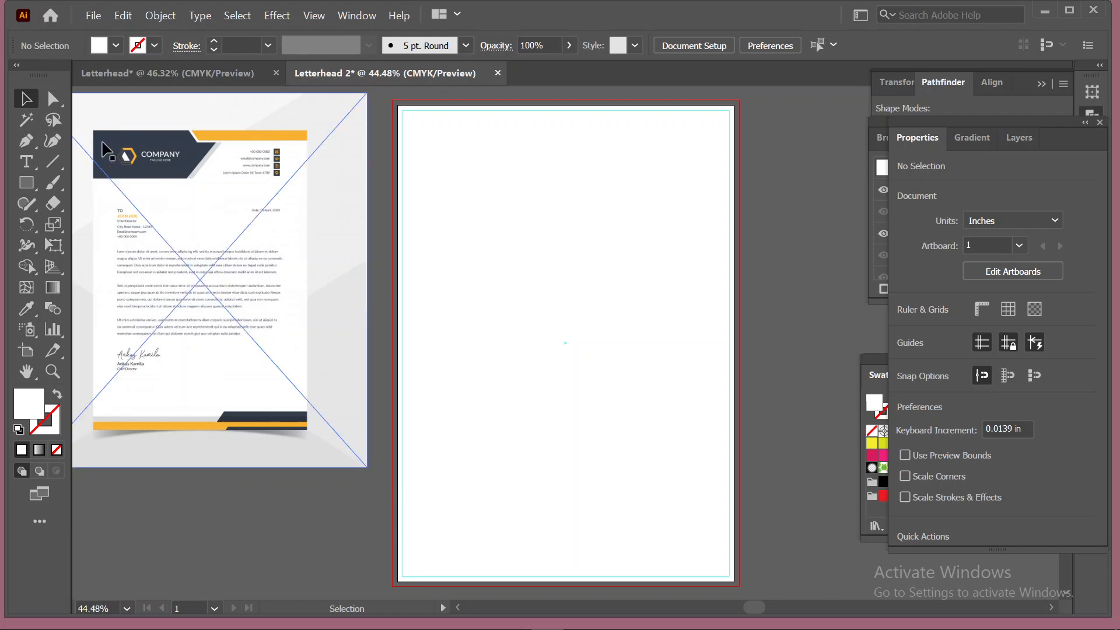
left_click(93, 15)
mouse_move(123, 15)
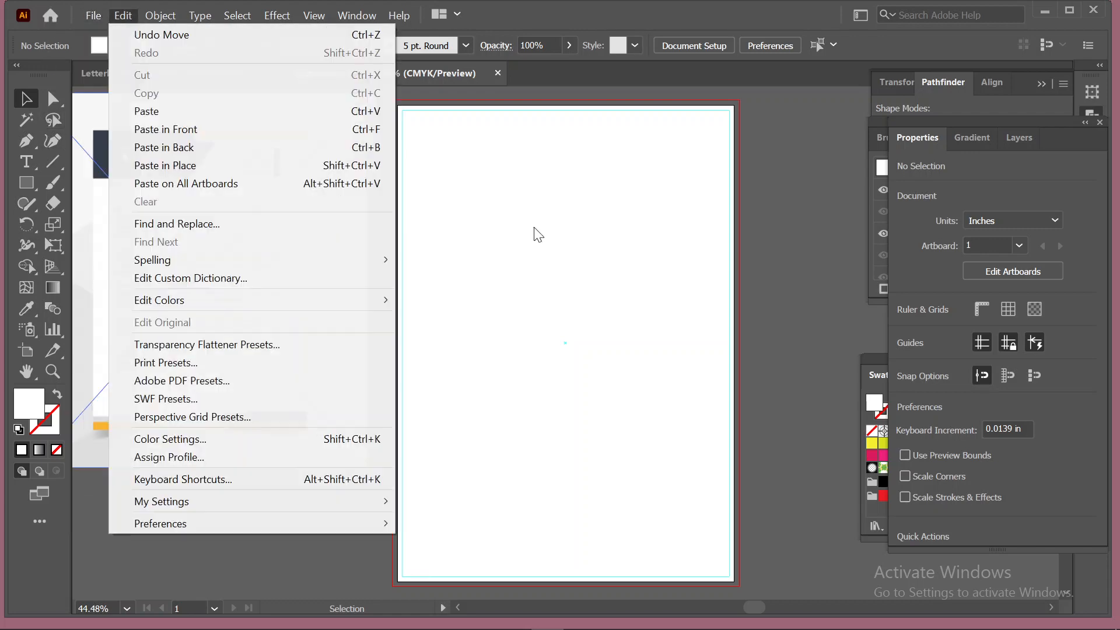
left_click(538, 235)
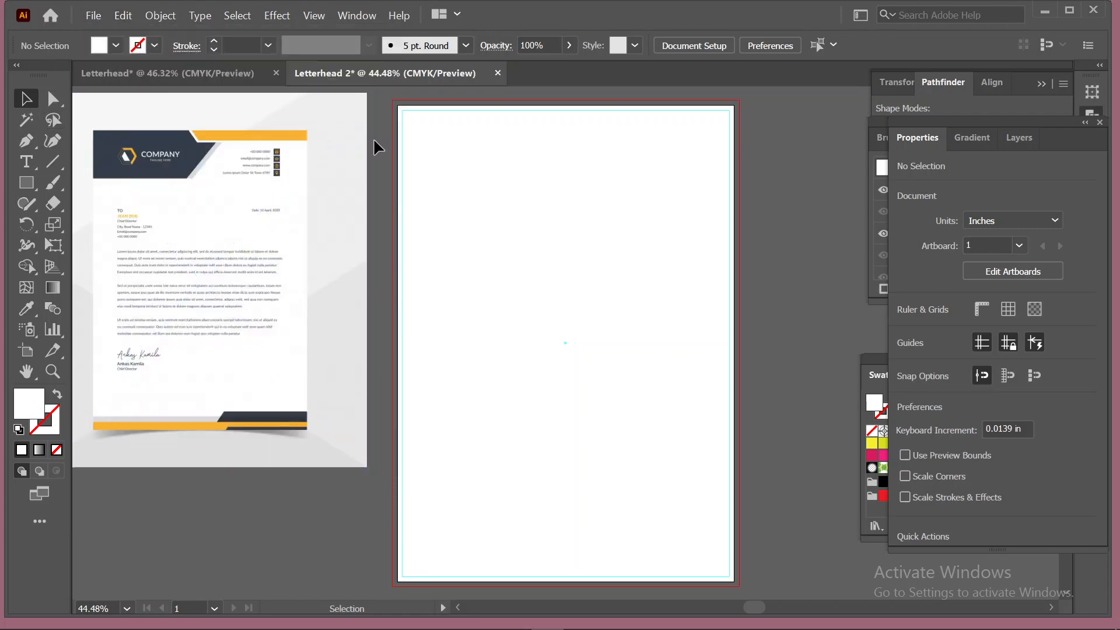
Check the first Letterhead document against Letterhead 2 and switch to Chrome's image results for professional letterhead
left_click(168, 77)
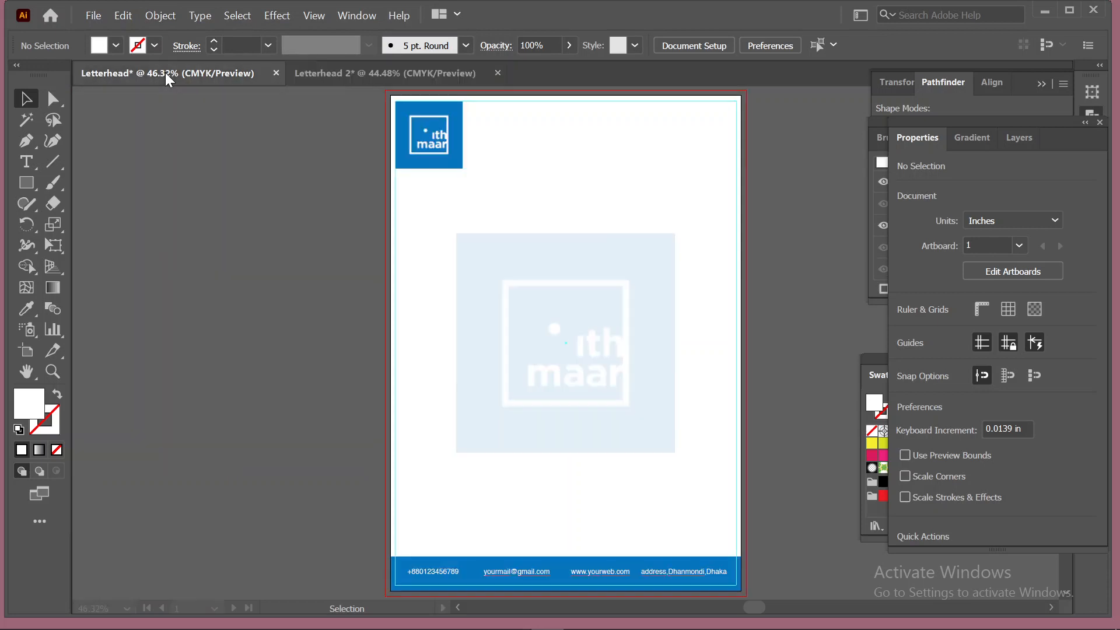
left_click(401, 77)
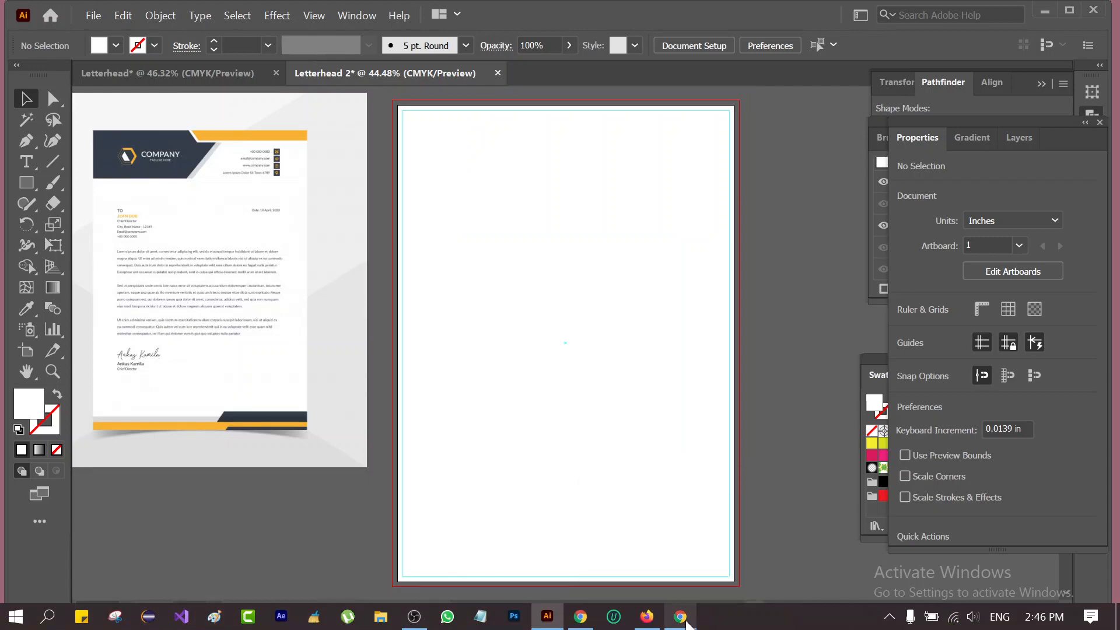
left_click(682, 618)
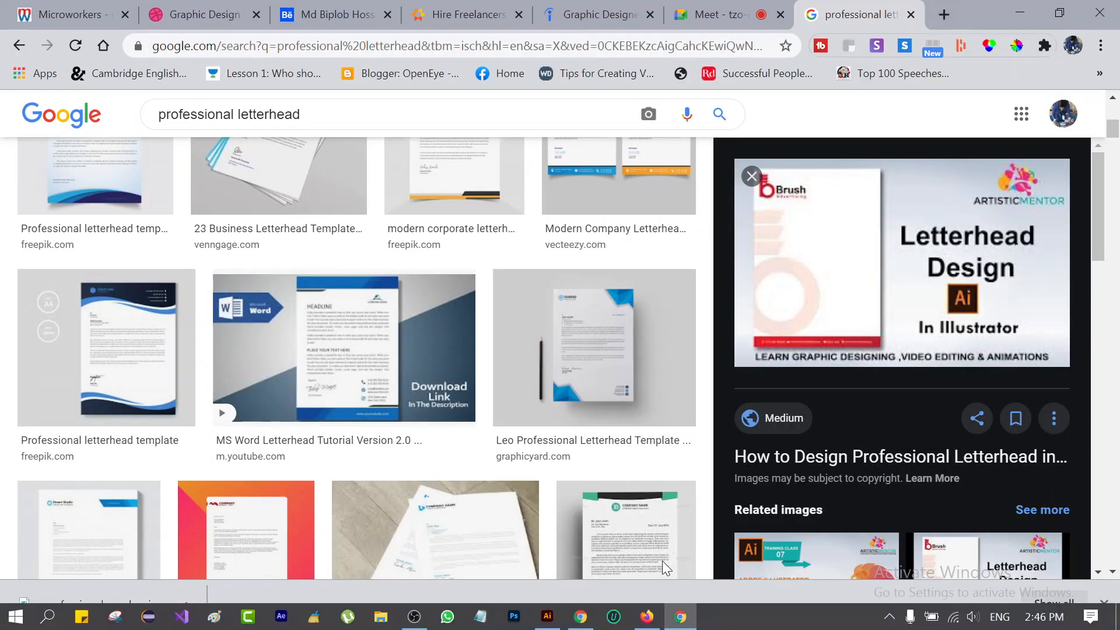
Switch to Firefox and open vecteezy.com in a new tab
left_click(647, 617)
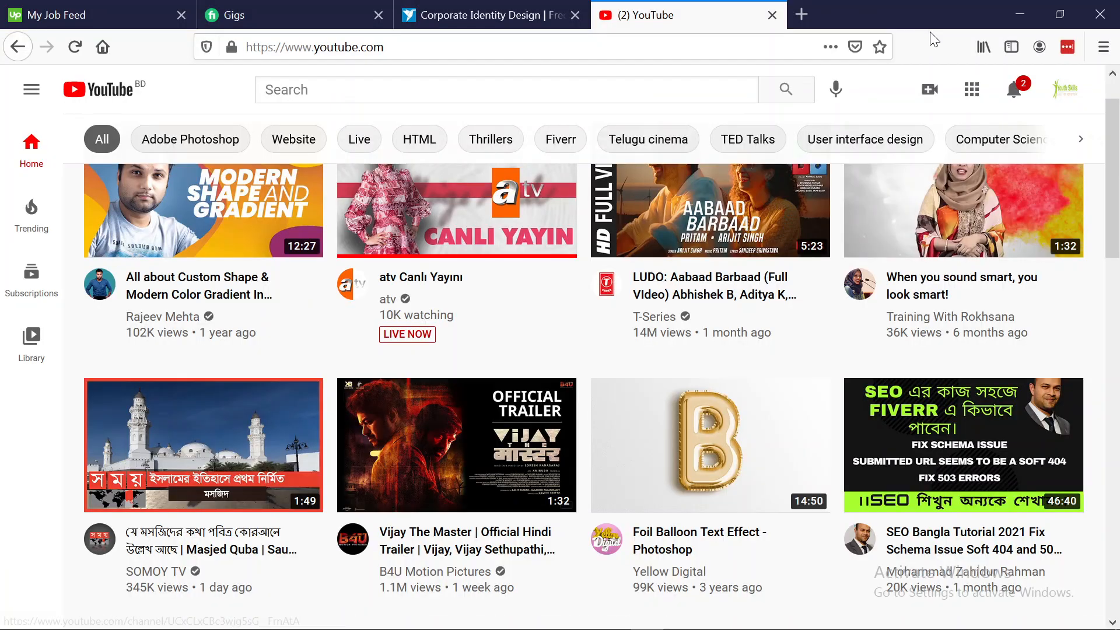
left_click(802, 15)
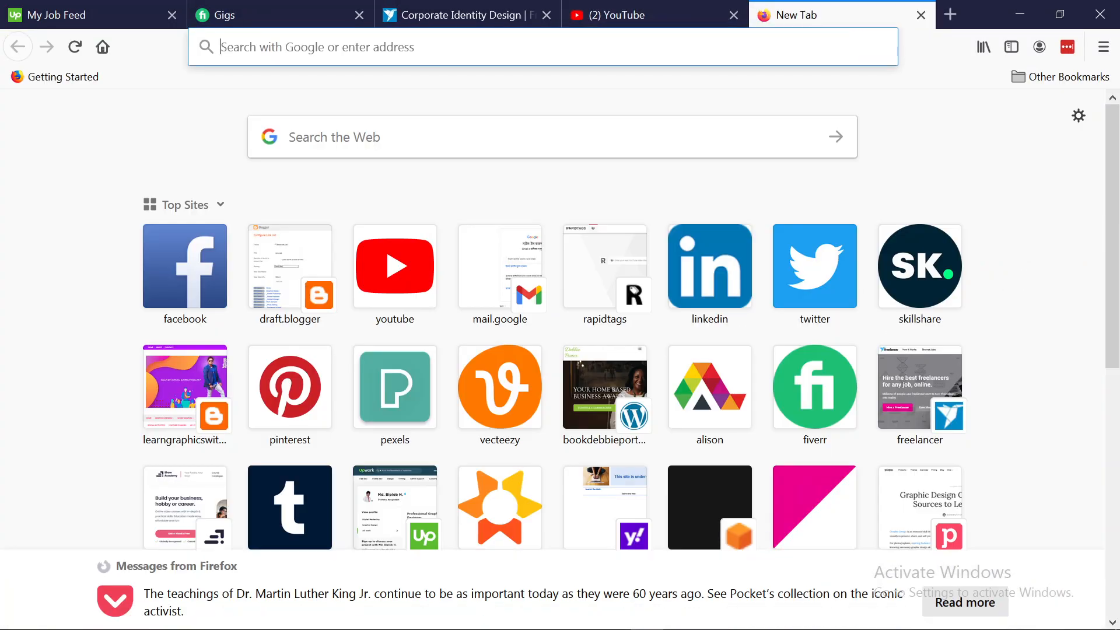
left_click(542, 47)
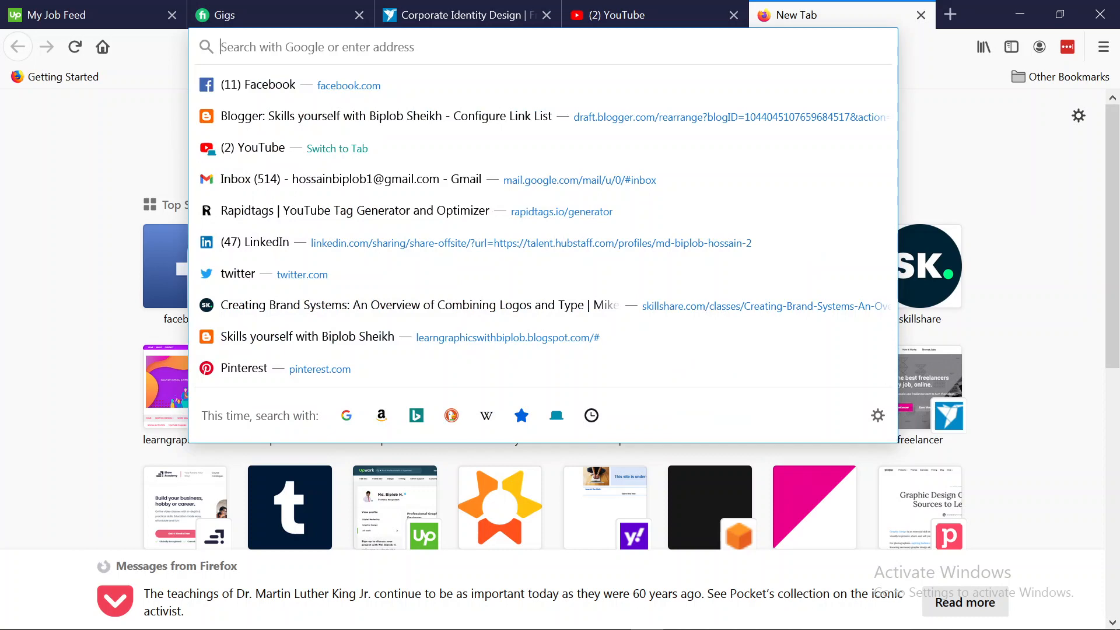
type("vecteezy.com/")
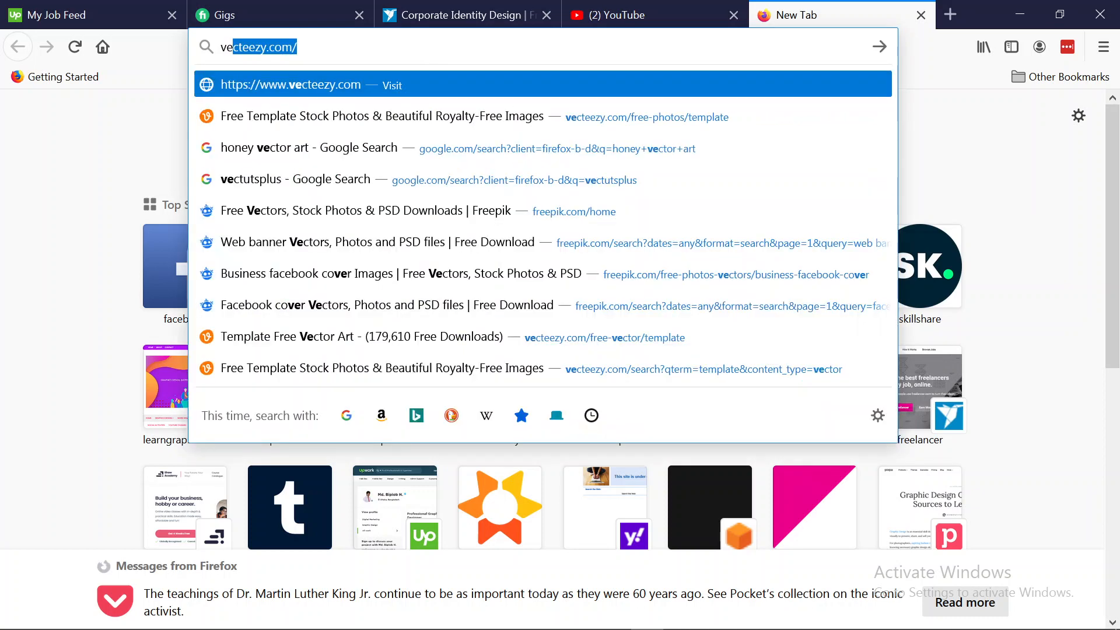
key("Return")
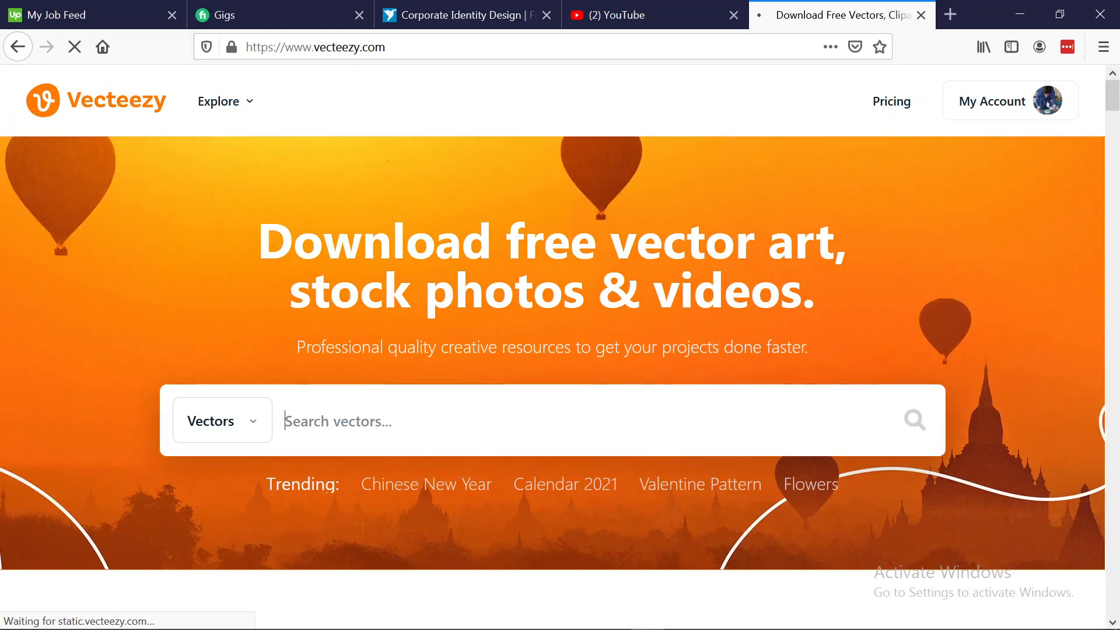
Search Vecteezy's vectors for "letterhead icon" and look through the results for usable contact icons
left_click(251, 433)
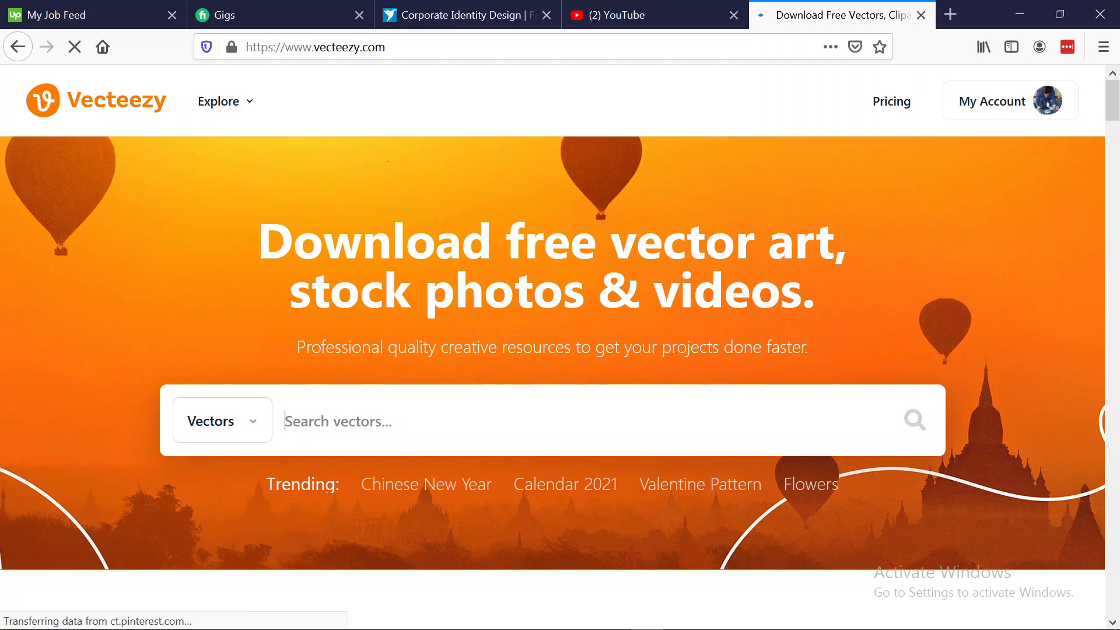
type("letterhead icon")
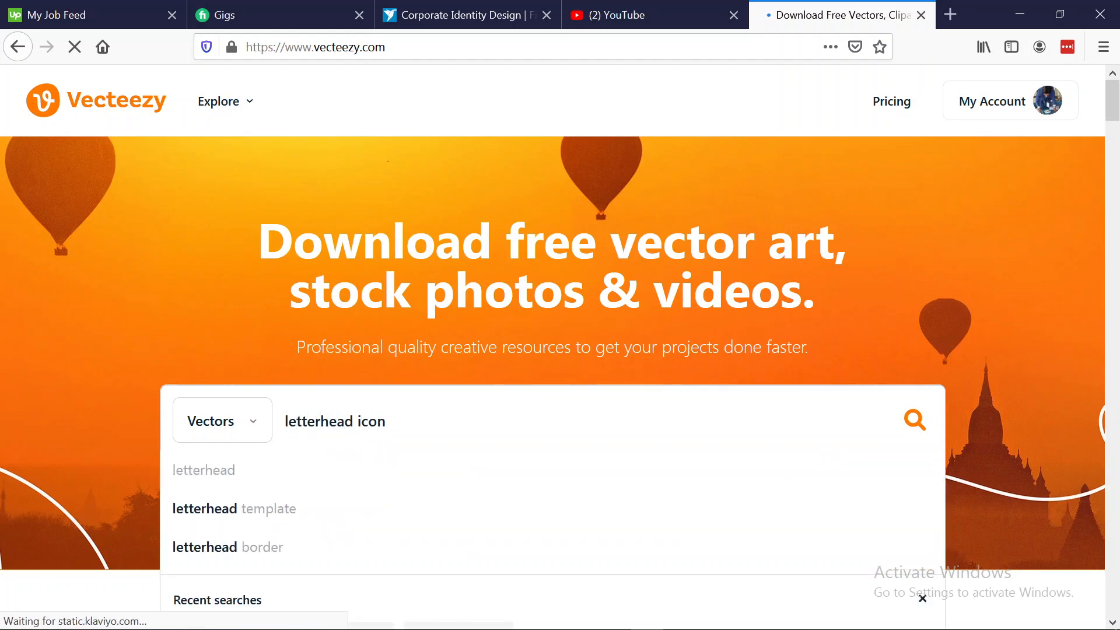
key("Return")
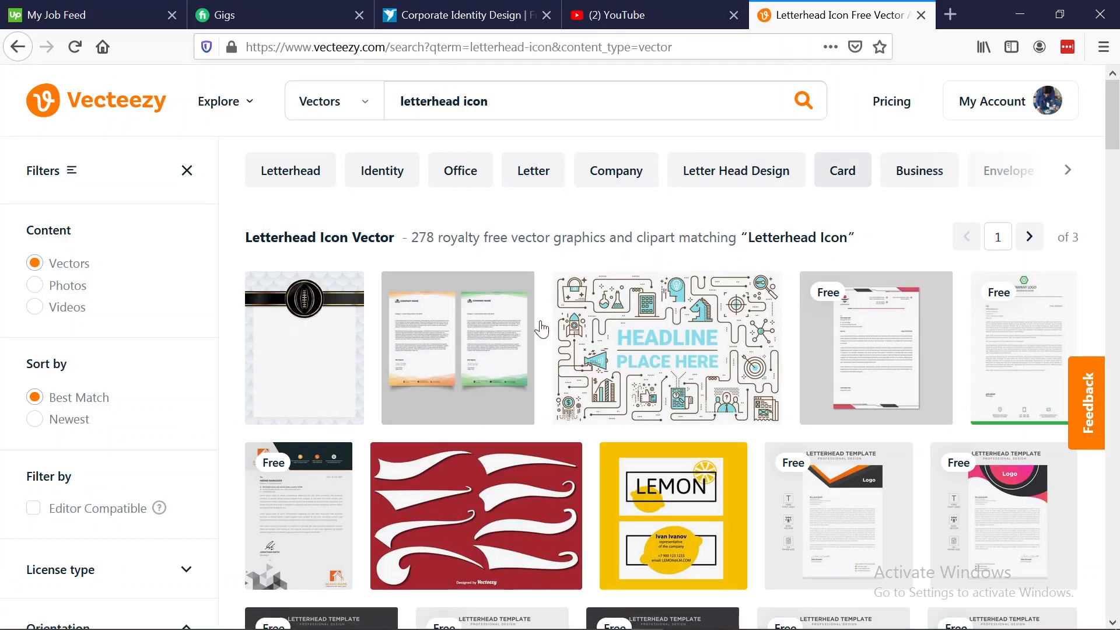
scroll(453, 365, "down", 2)
scroll(453, 367, "down", 5)
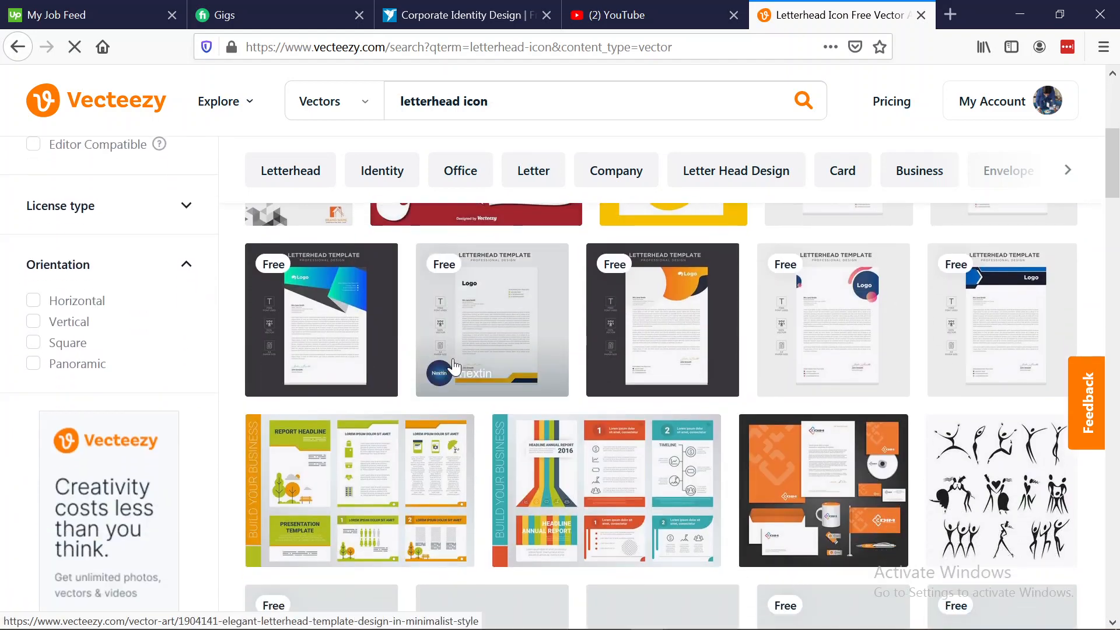
scroll(453, 366, "up", 1)
scroll(453, 367, "up", 2)
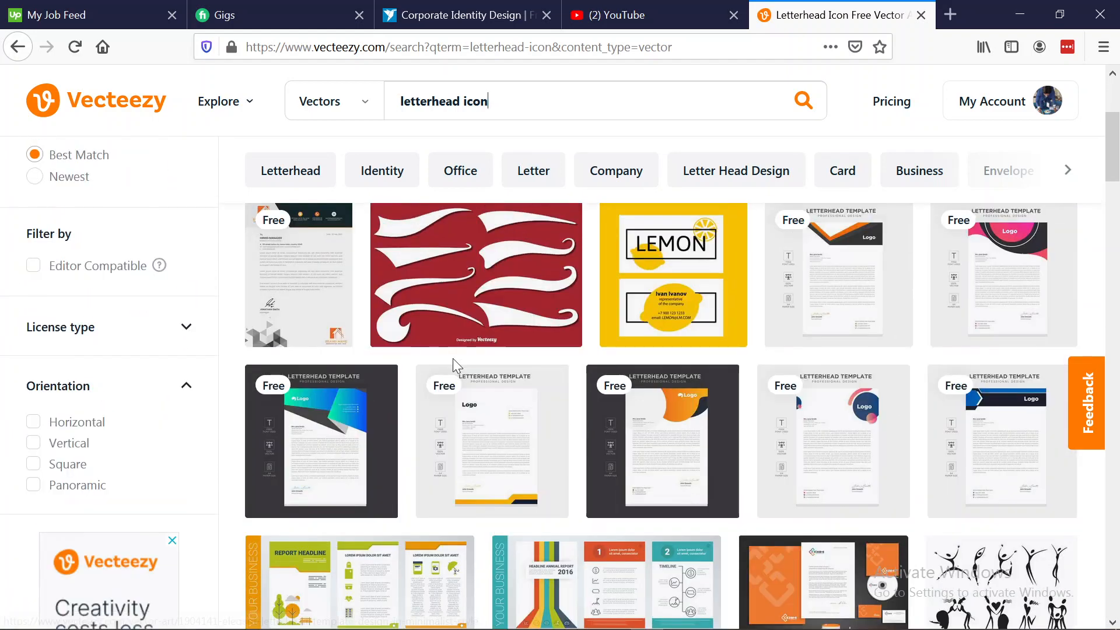
scroll(453, 366, "up", 2)
scroll(454, 366, "up", 2)
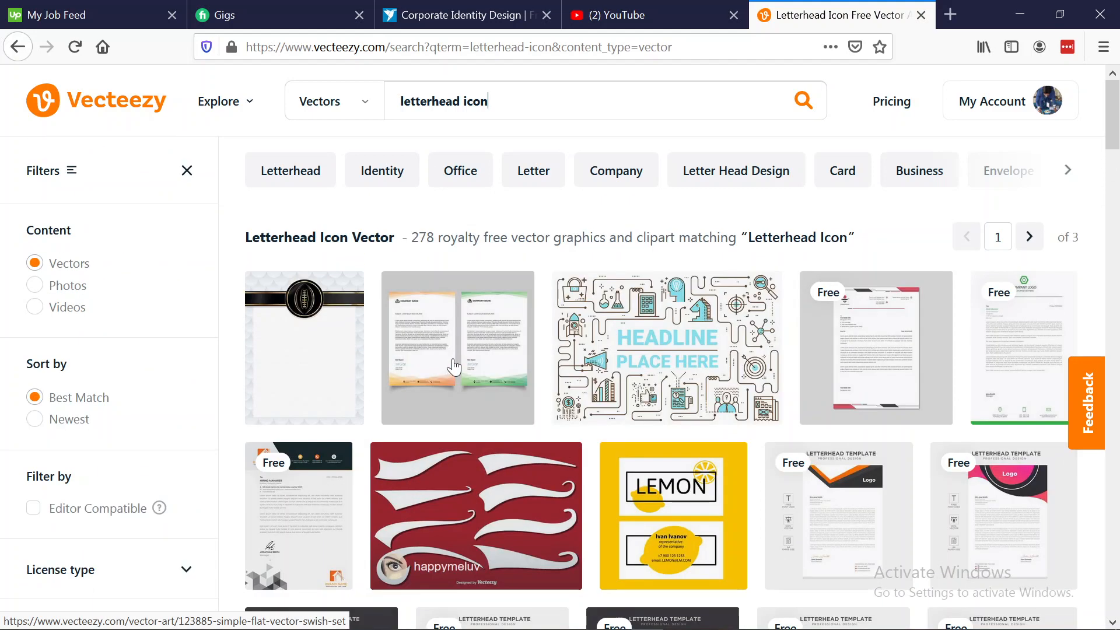
Replace the Vecteezy search term with "icon" and run the search, keeping the Vectors content type
left_click(356, 111)
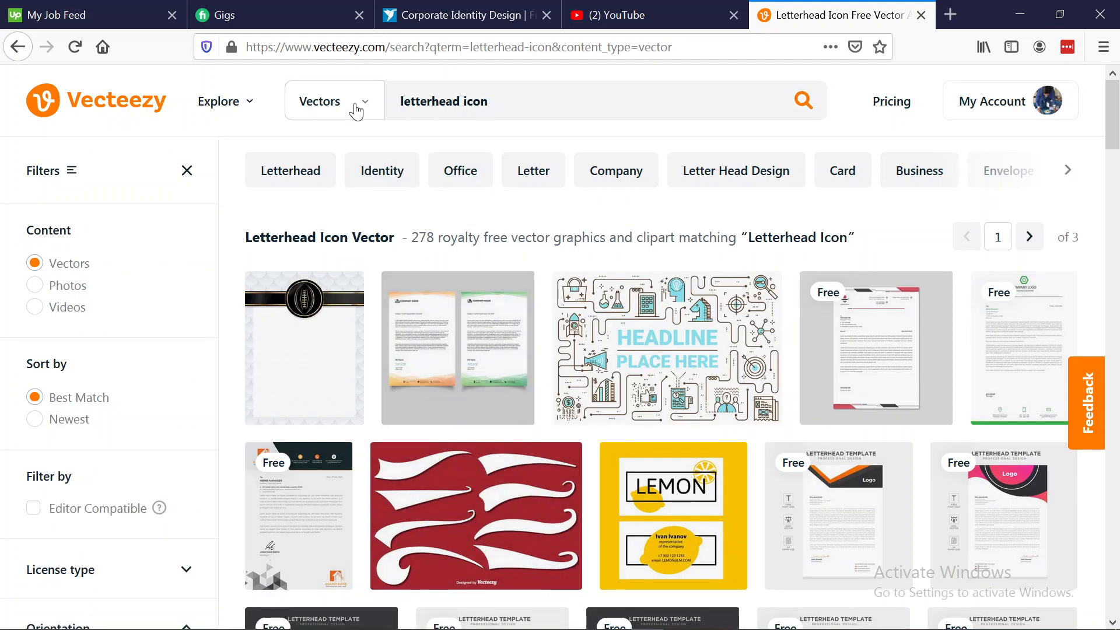
left_click(357, 111)
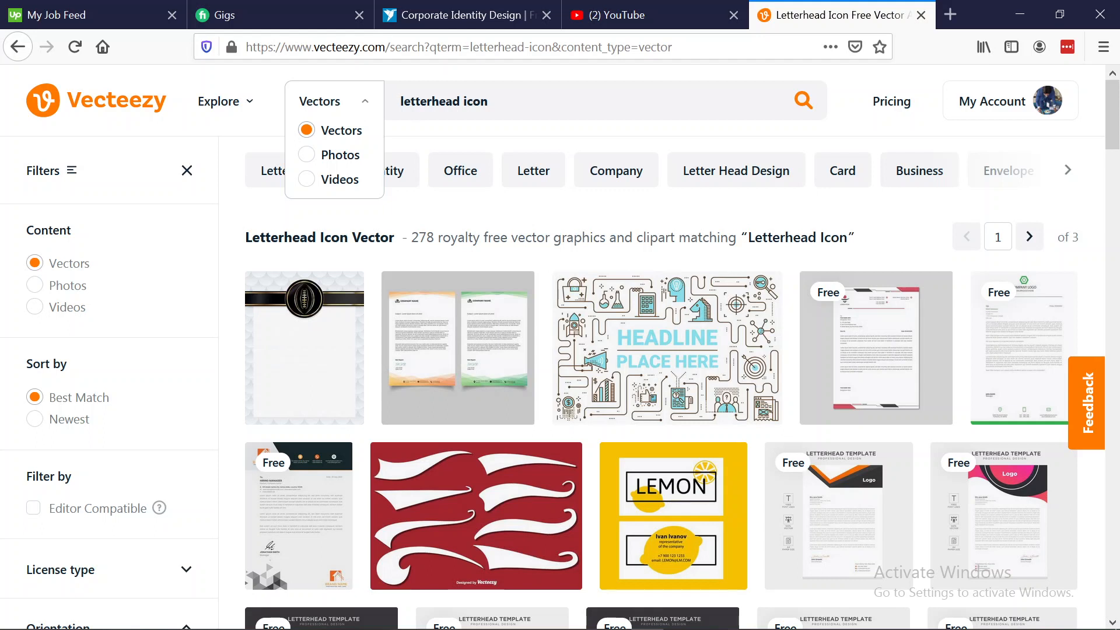
left_click(490, 102)
left_click_drag(490, 102, 399, 102)
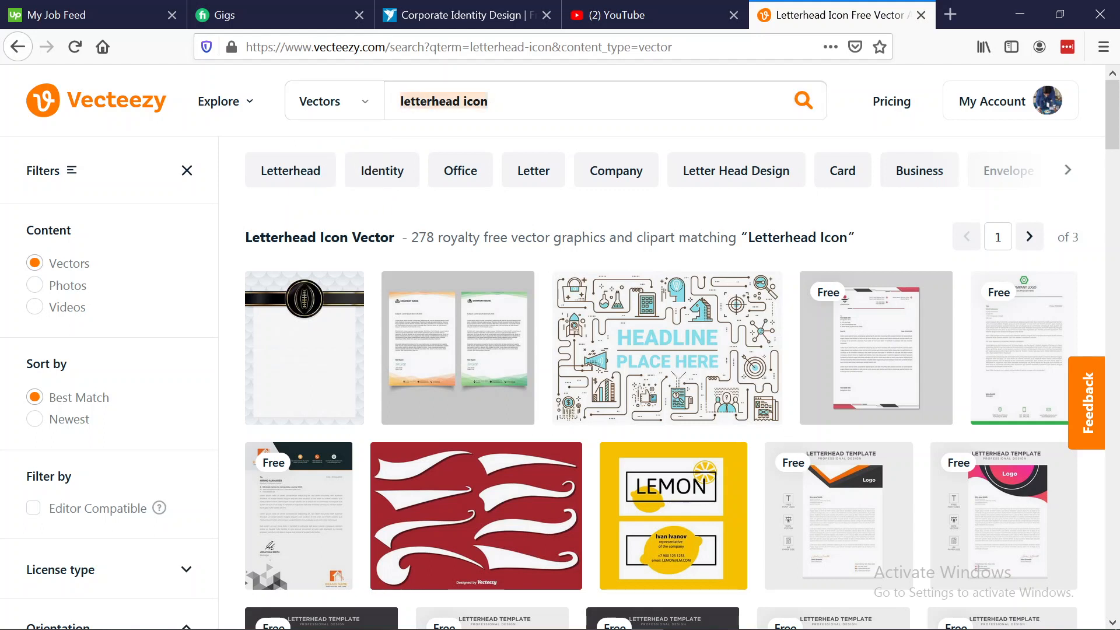
type("icon")
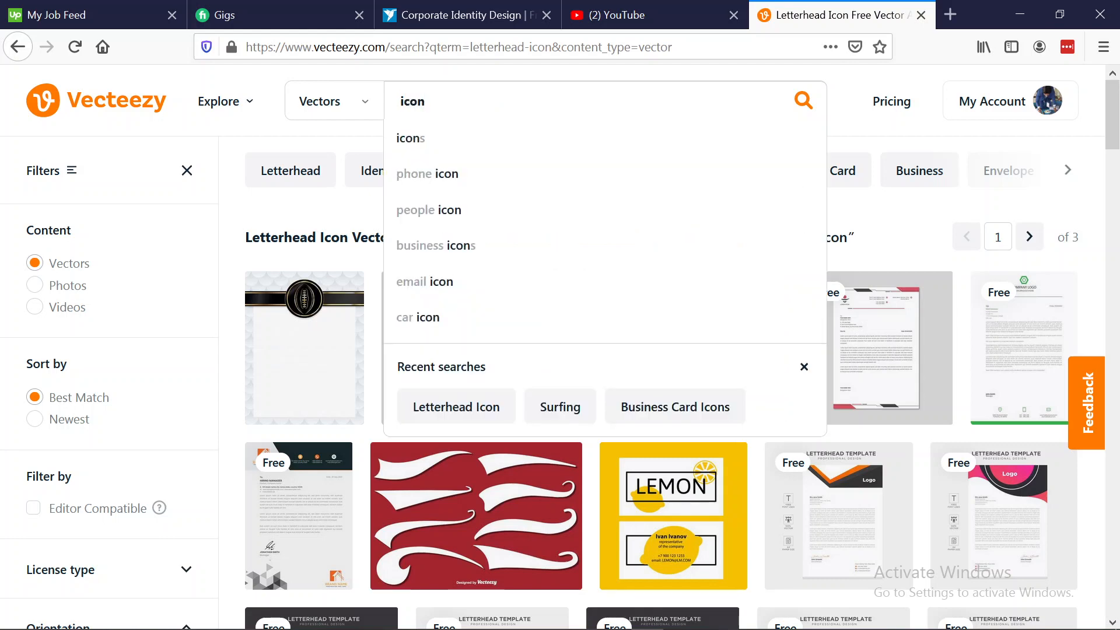
key("Return")
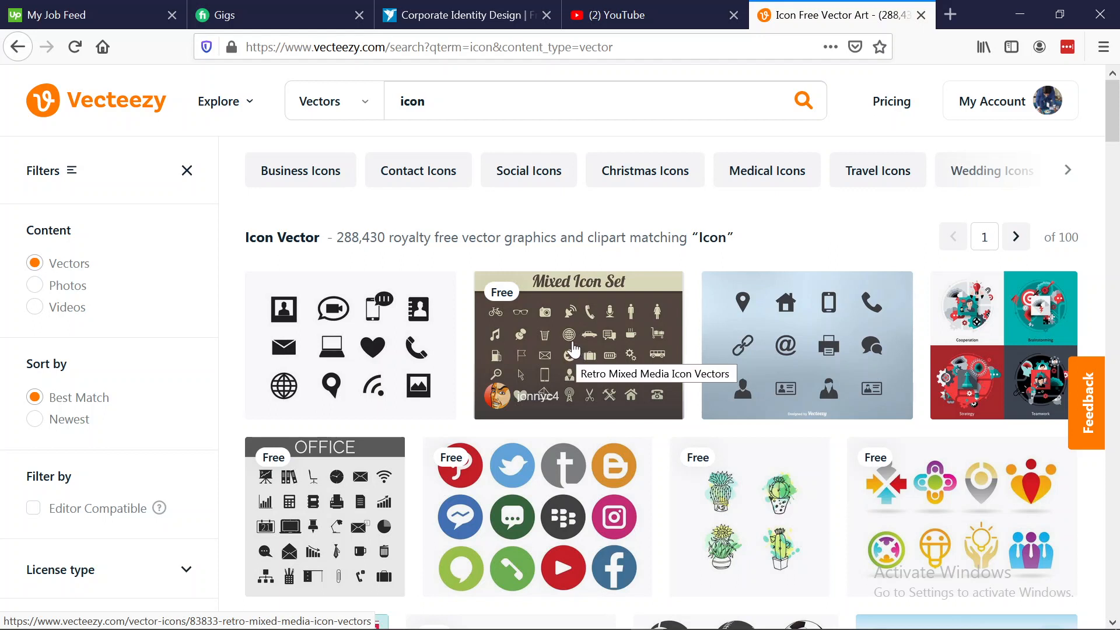
Open the free Retro Mixed Media Icon Vectors result in a new tab and go to its page
scroll(573, 349, "down", 1)
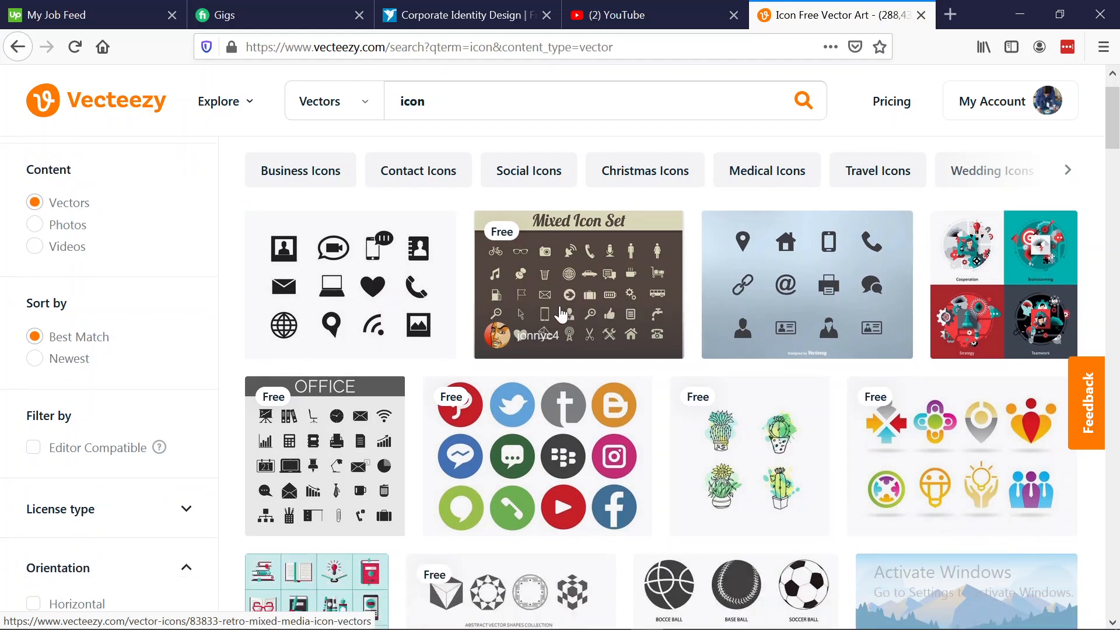
right_click(549, 288)
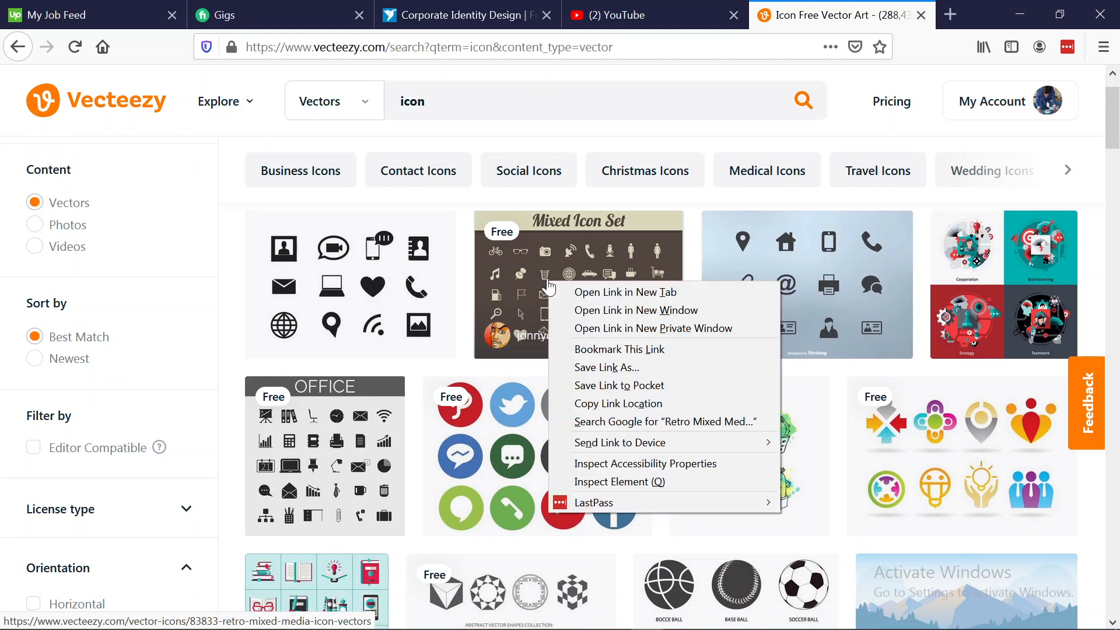
left_click(577, 292)
scroll(564, 334, "down", 4)
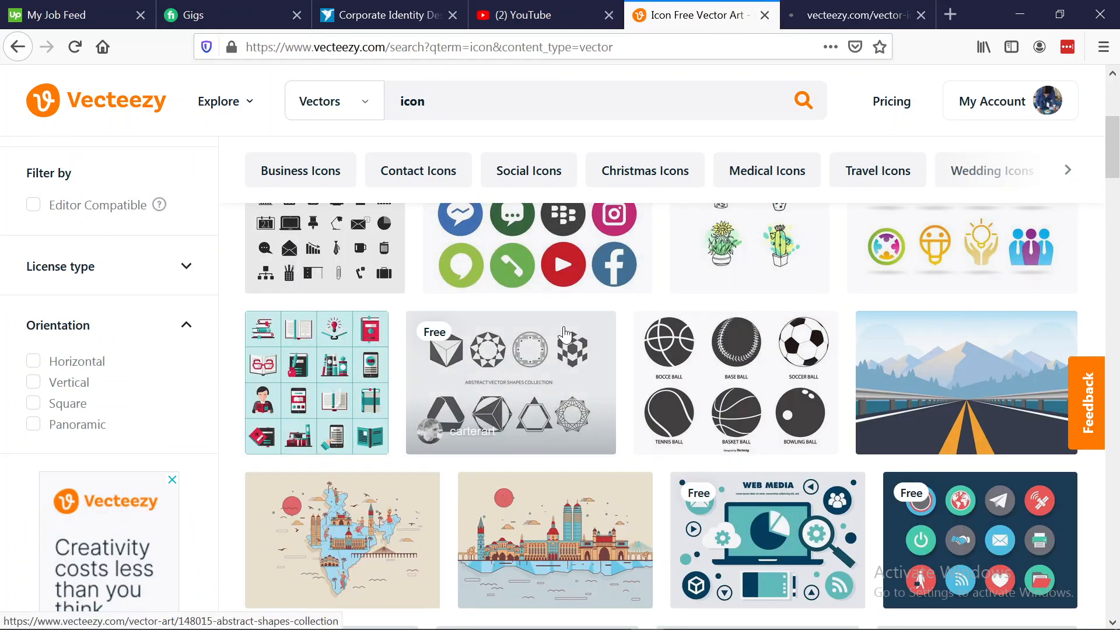
scroll(563, 334, "down", 2)
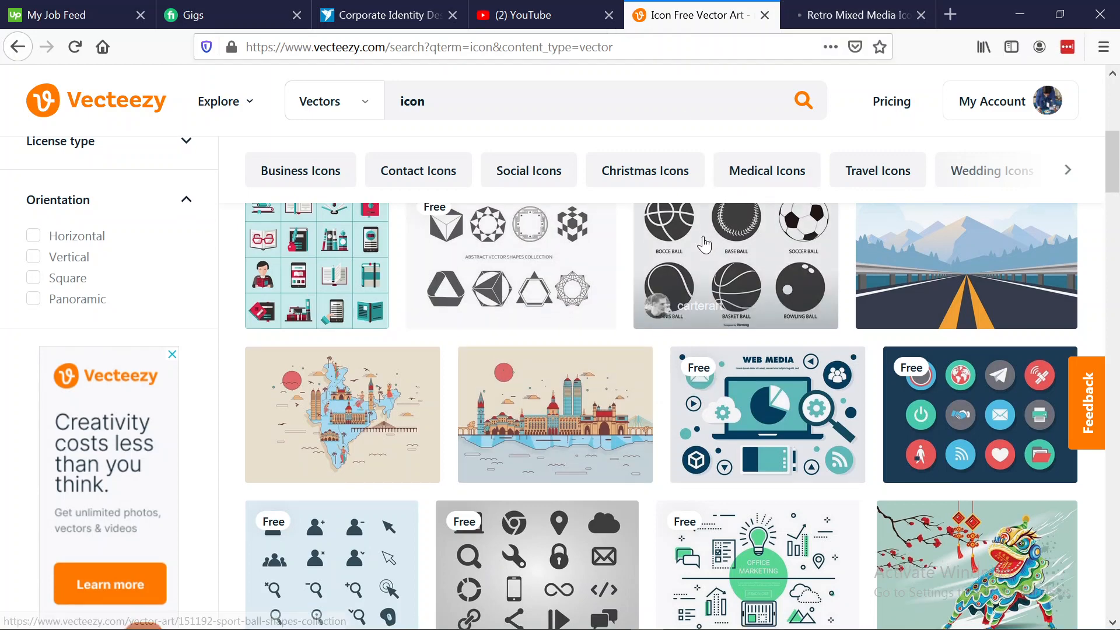
scroll(704, 245, "down", 2)
left_click(837, 19)
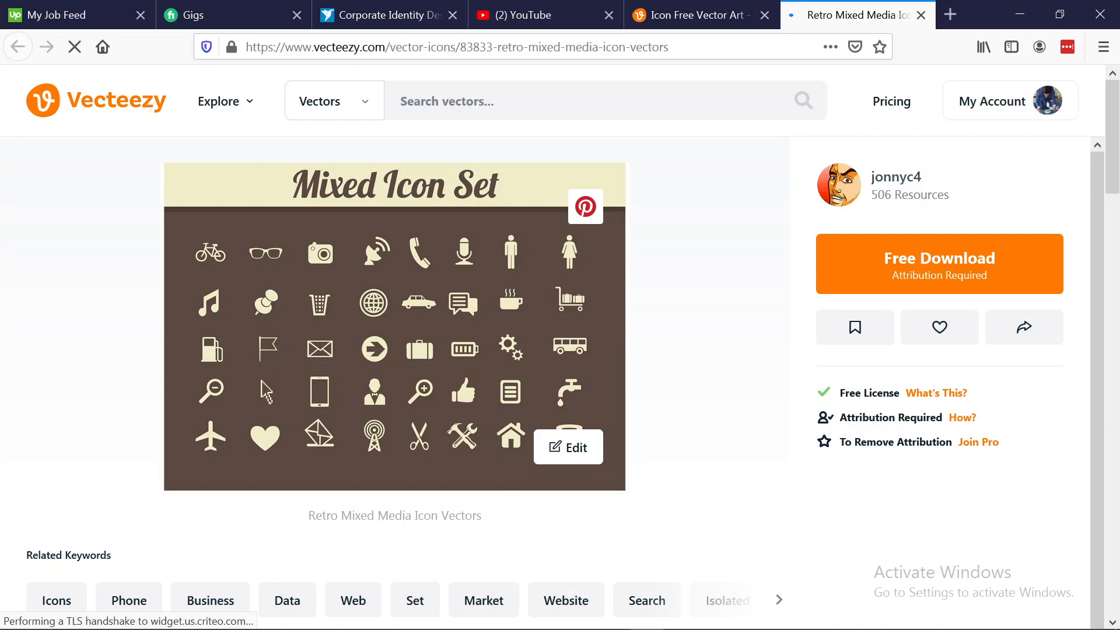
Download the Mixed Icon Set under the Free License, check the browser's downloads, and put the browser away
left_click(939, 264)
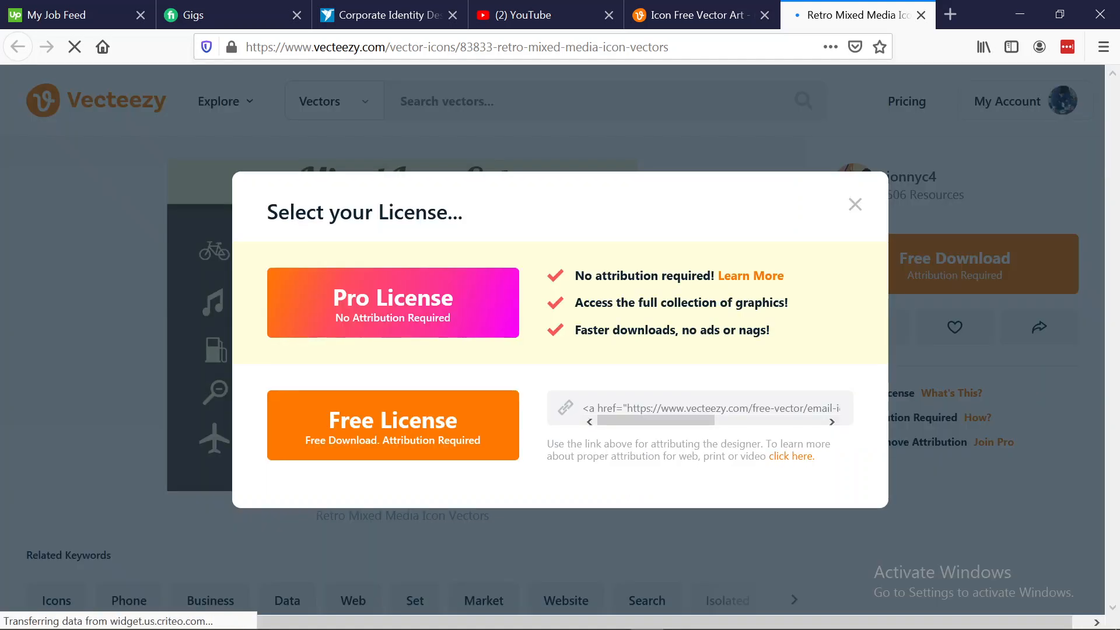
left_click(415, 417)
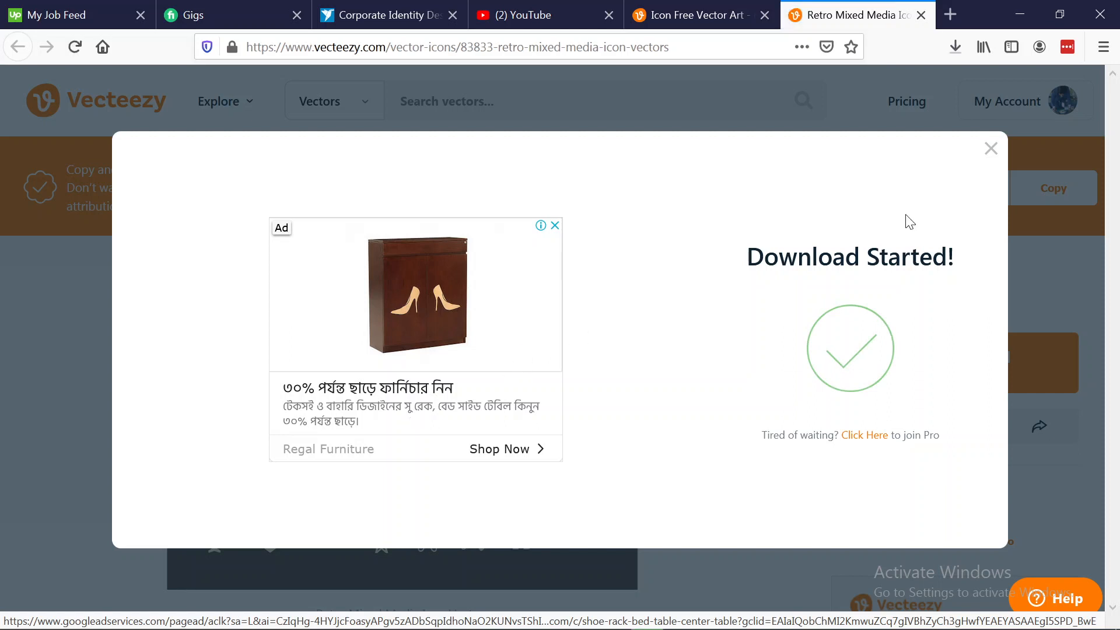
left_click(991, 150)
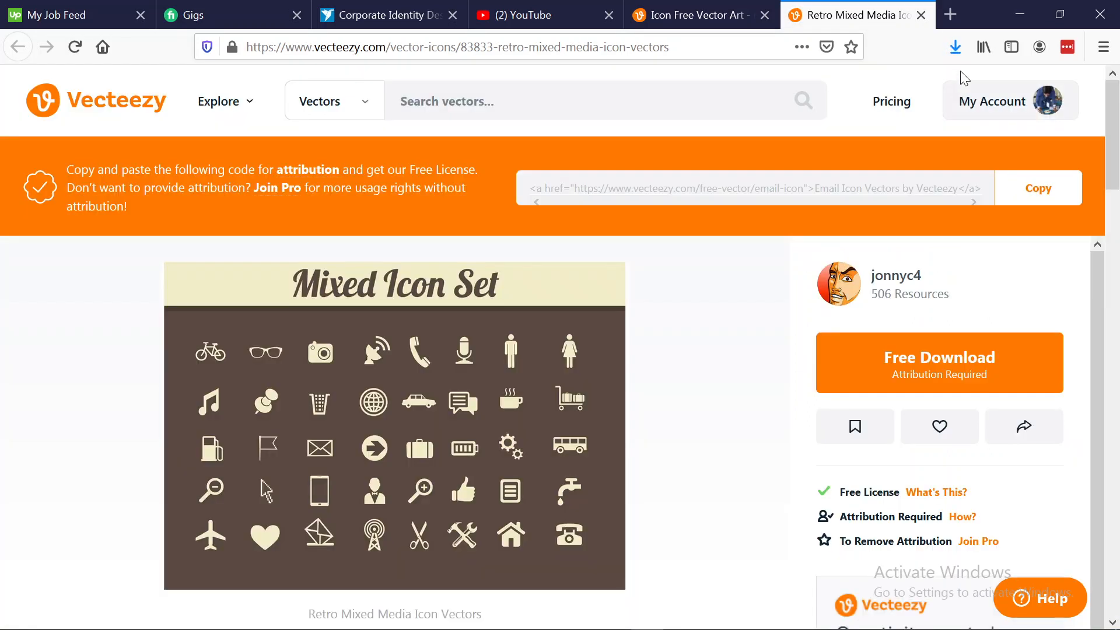
left_click(956, 48)
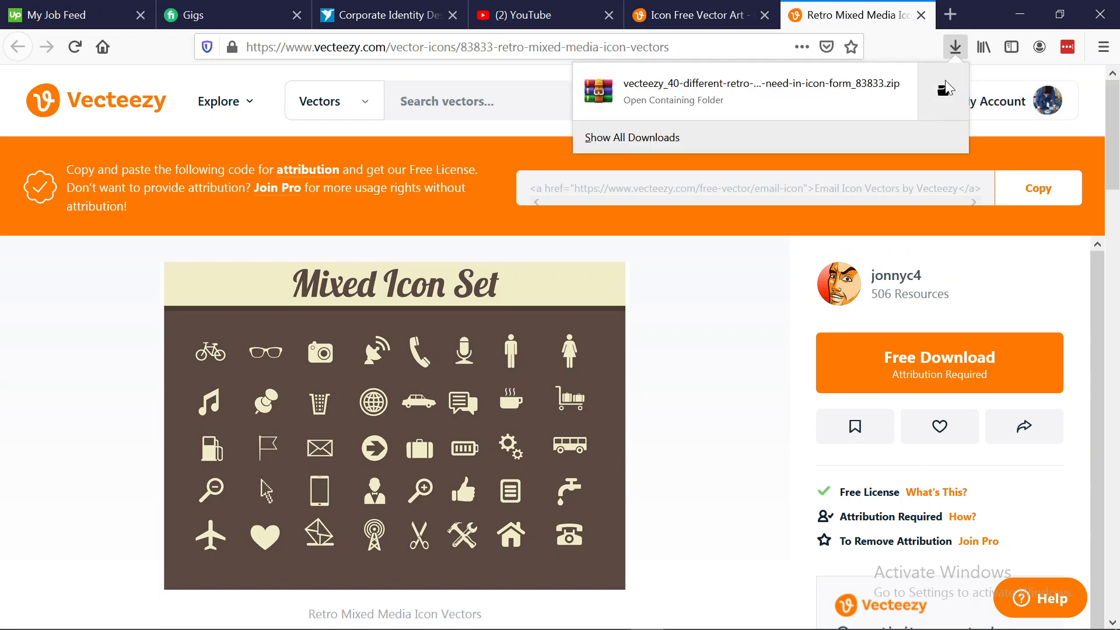
left_click(1020, 15)
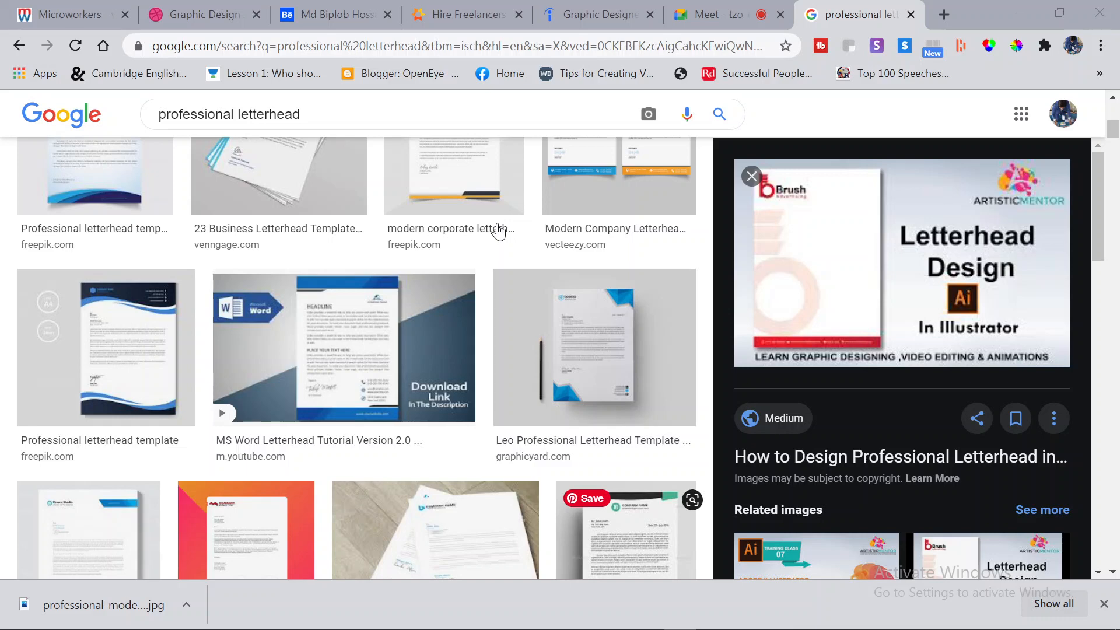
Extract the downloaded vecteezy_40-different-retro-mixed-media icon archive into its own folder inside Downloads, keeping the default extraction options
key("super+e")
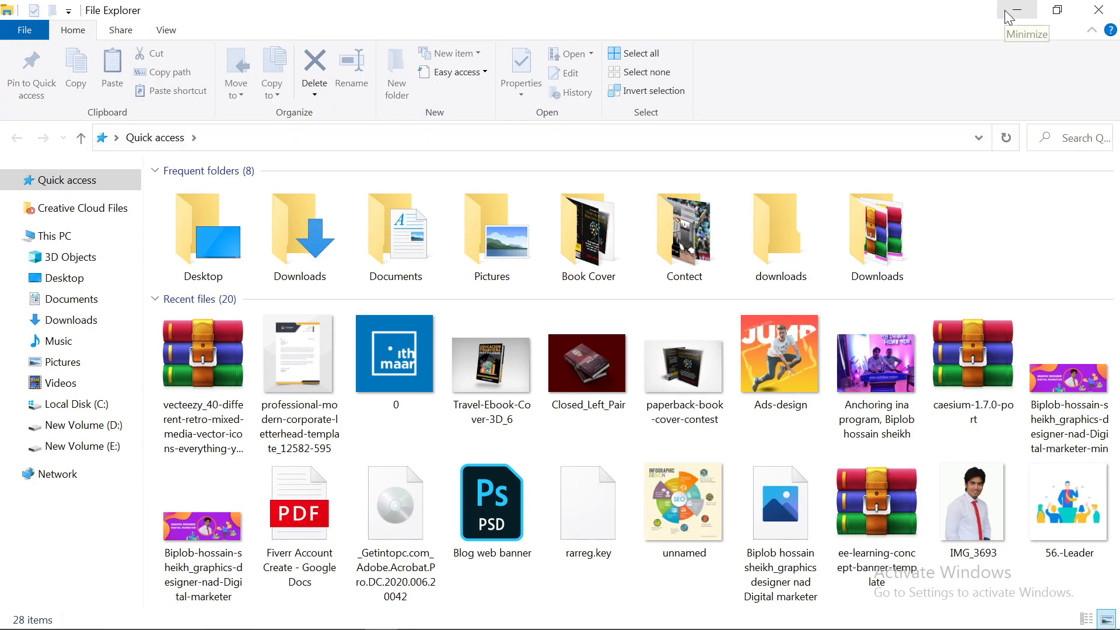
left_click(88, 320)
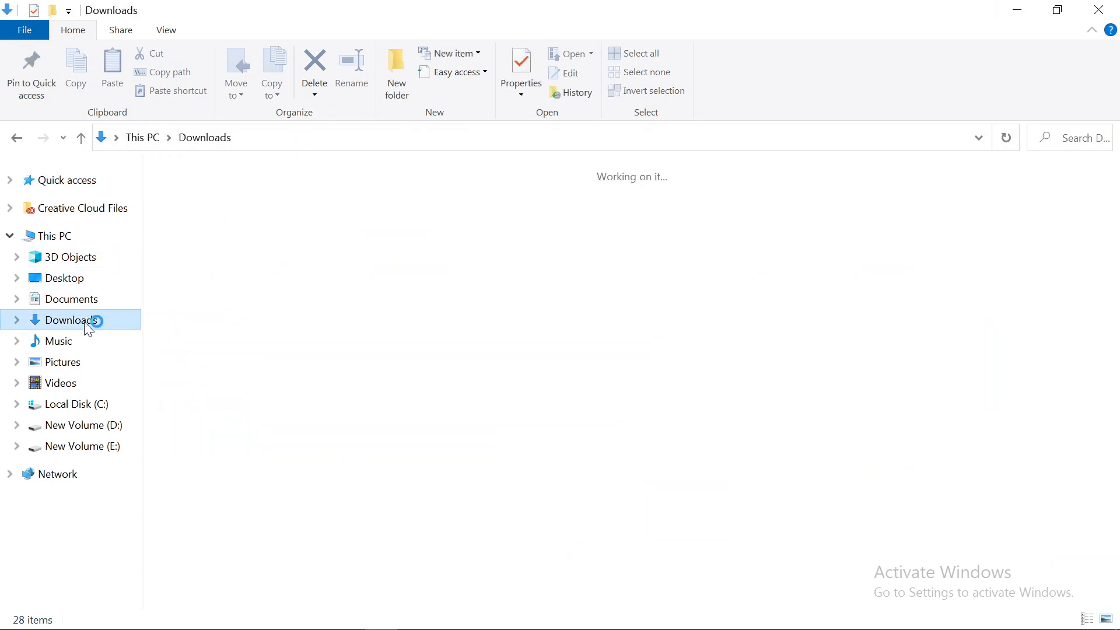
double_click(212, 240)
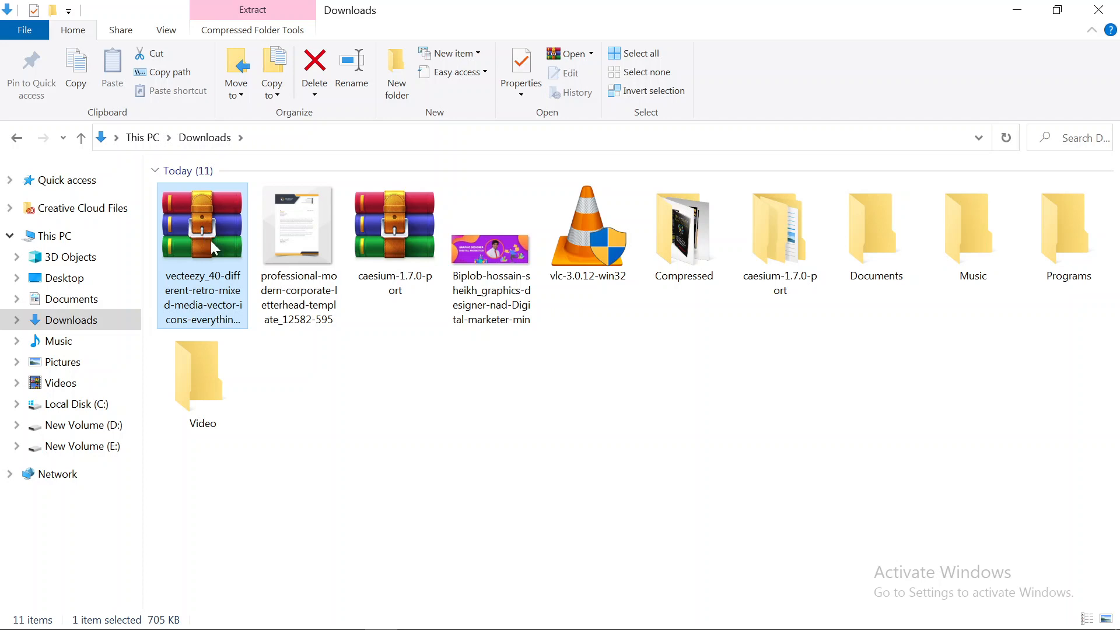
right_click(212, 242)
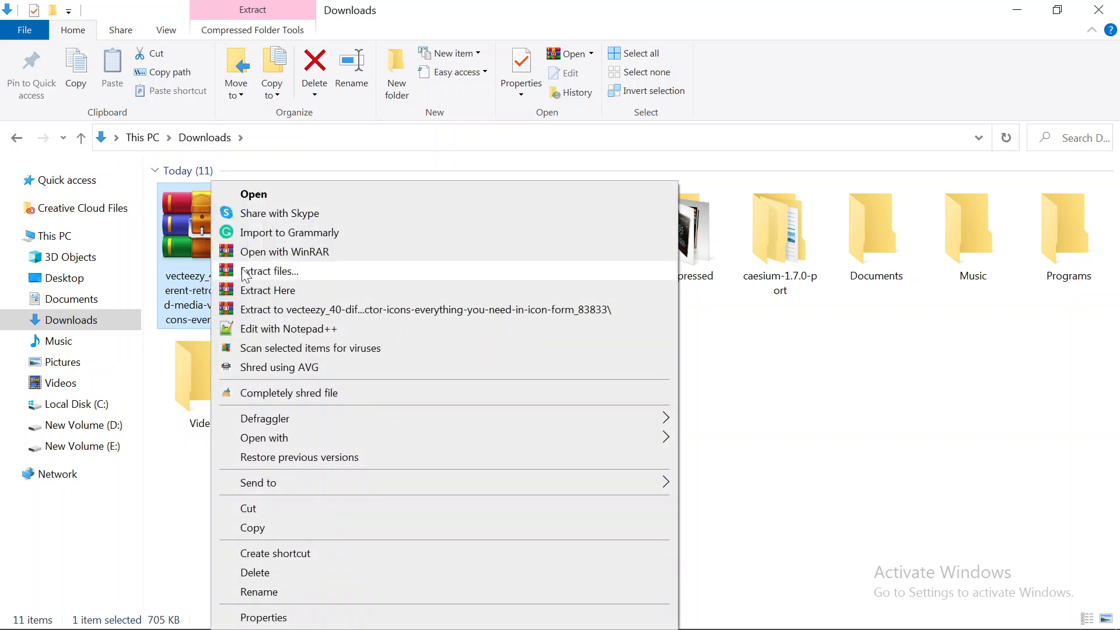
left_click(272, 272)
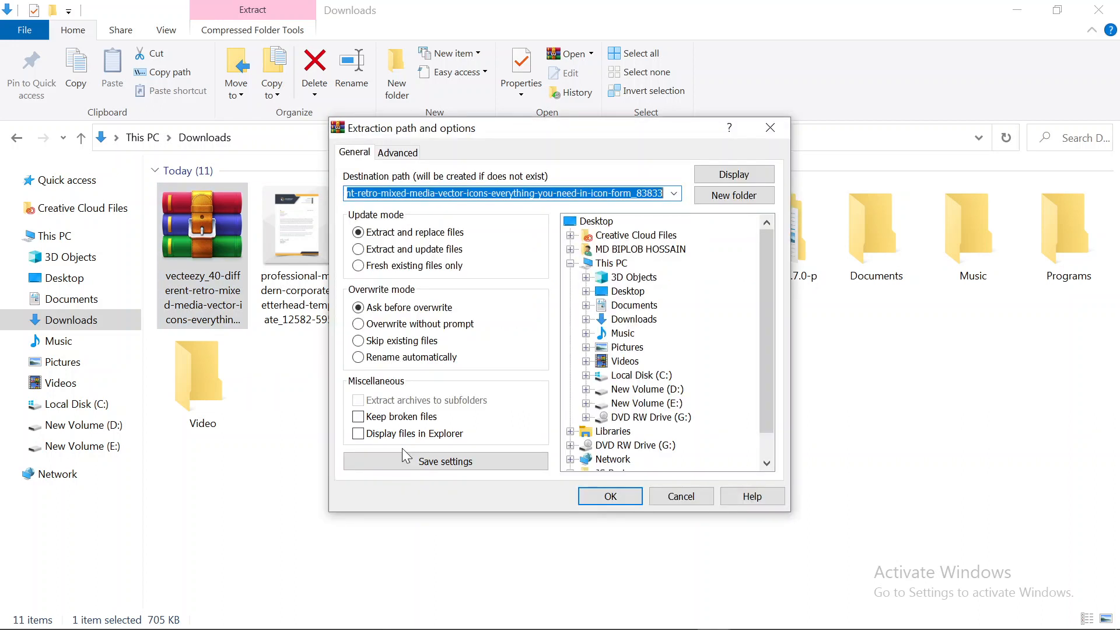
left_click(610, 496)
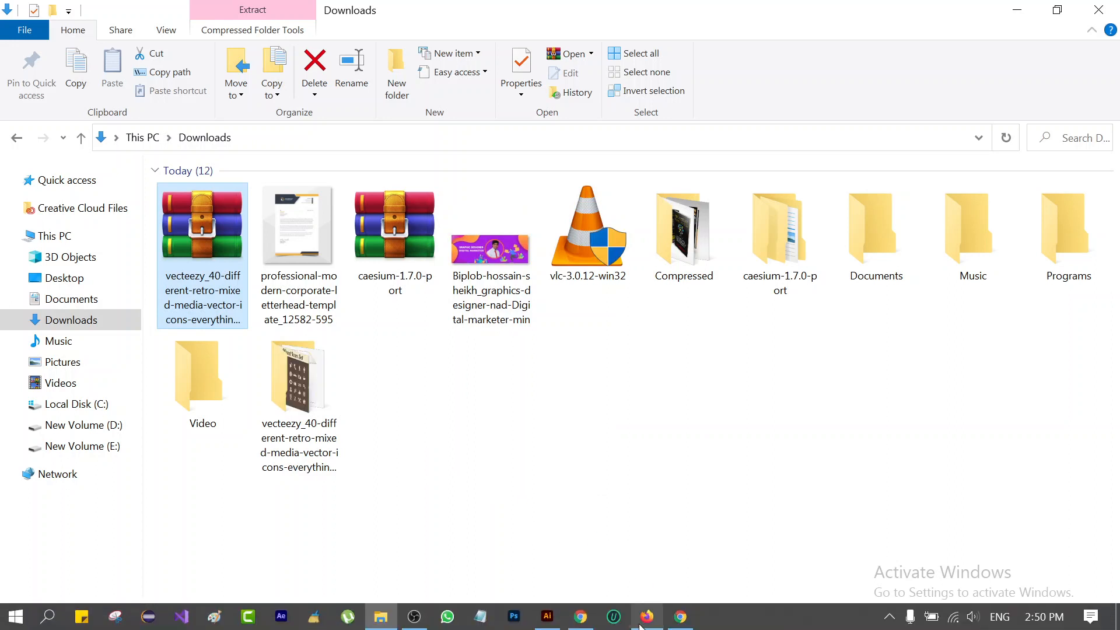
Switch to Illustrator, start placing a file in Letterhead 2, and browse drive D: to graphics > Graphics Projects > LOGO
left_click(547, 623)
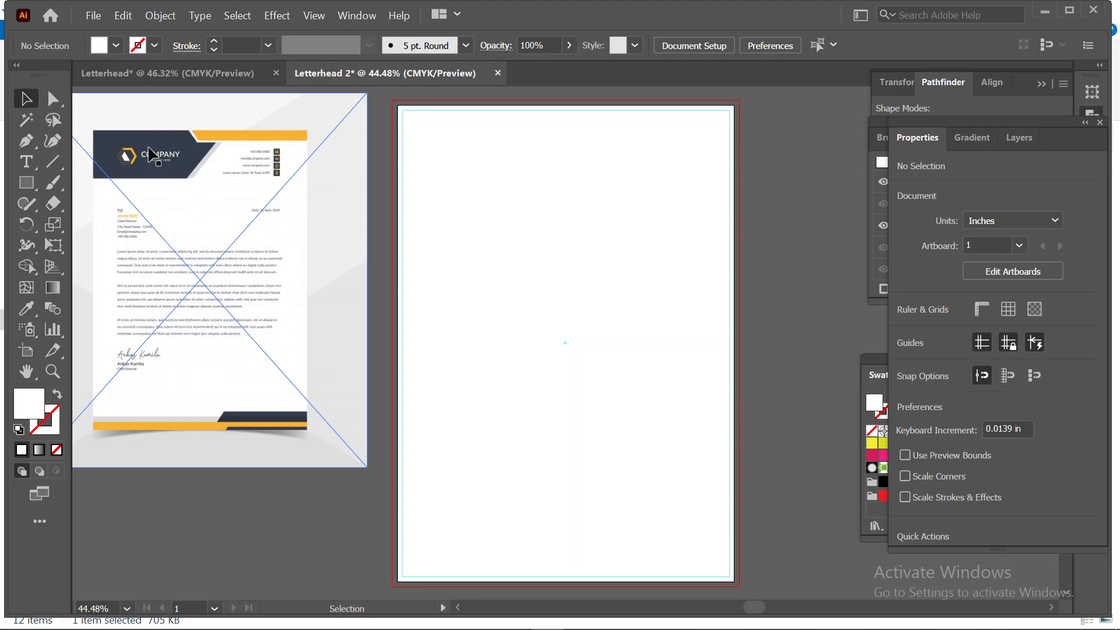
left_click(93, 15)
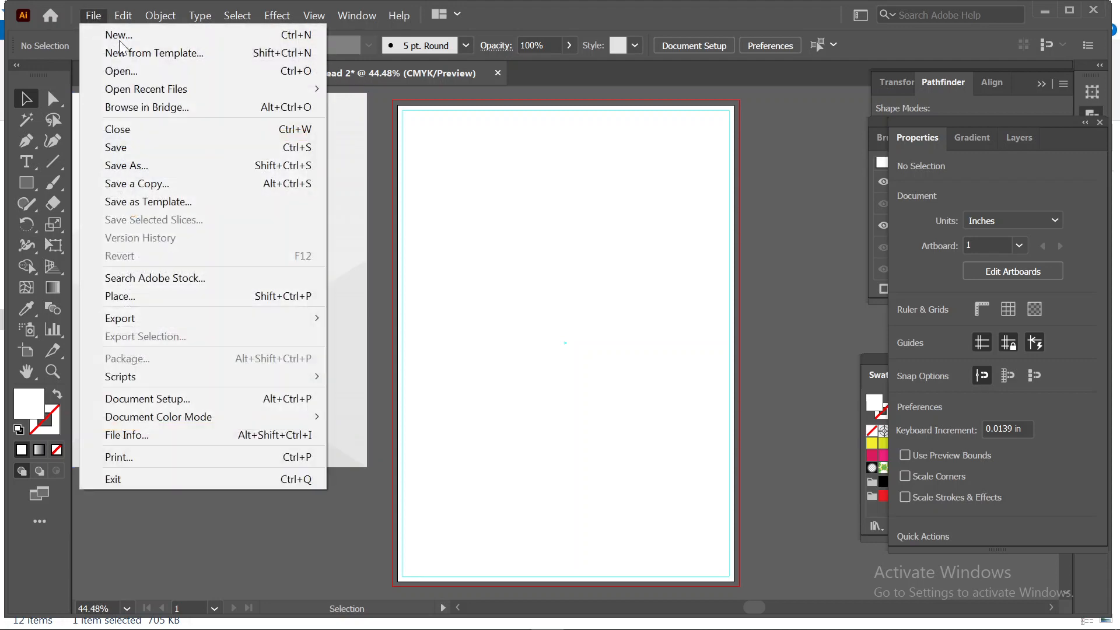
left_click(145, 297)
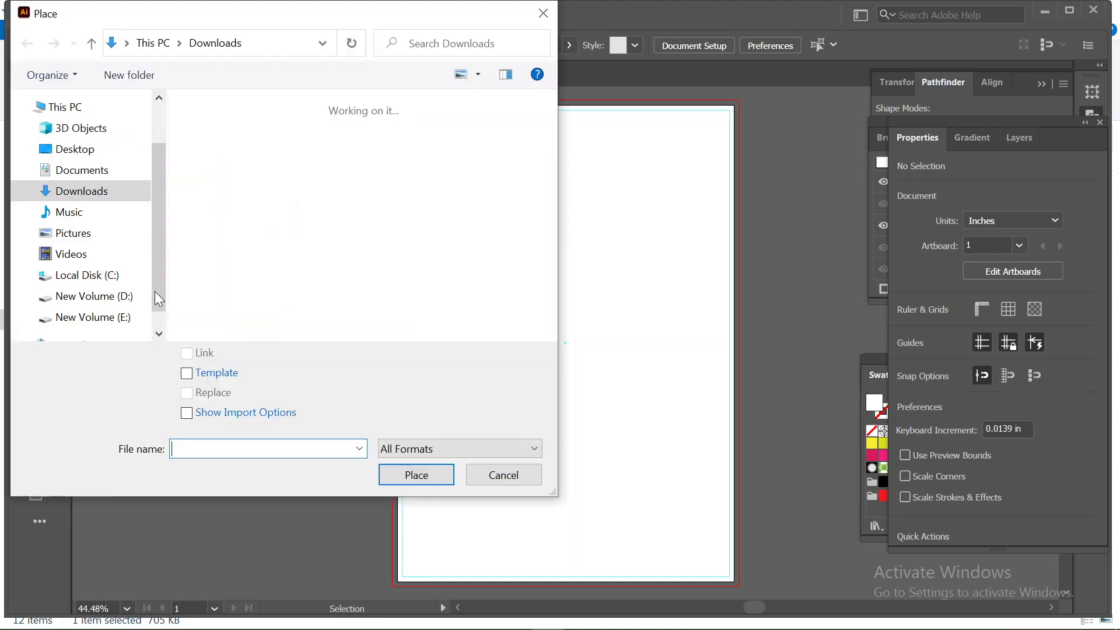
left_click(126, 297)
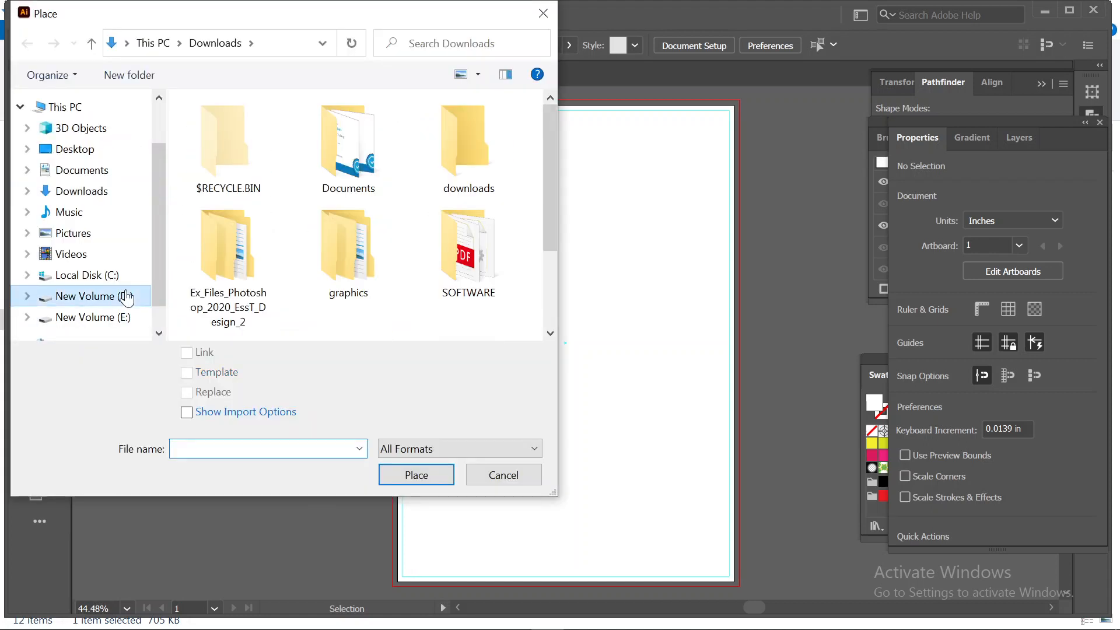
left_click(324, 254)
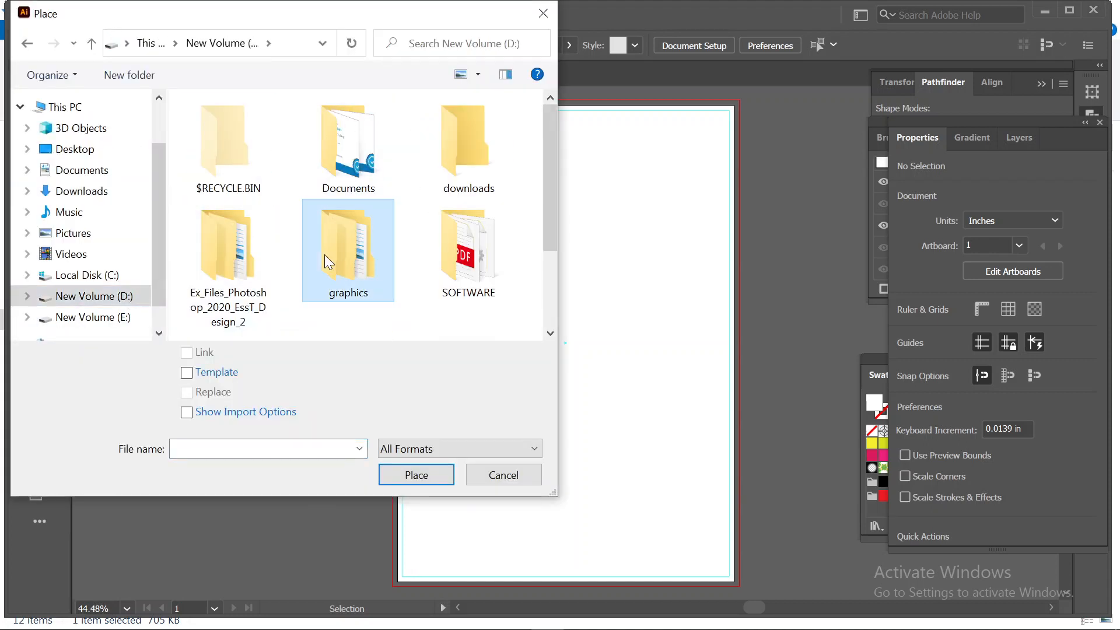
double_click(324, 254)
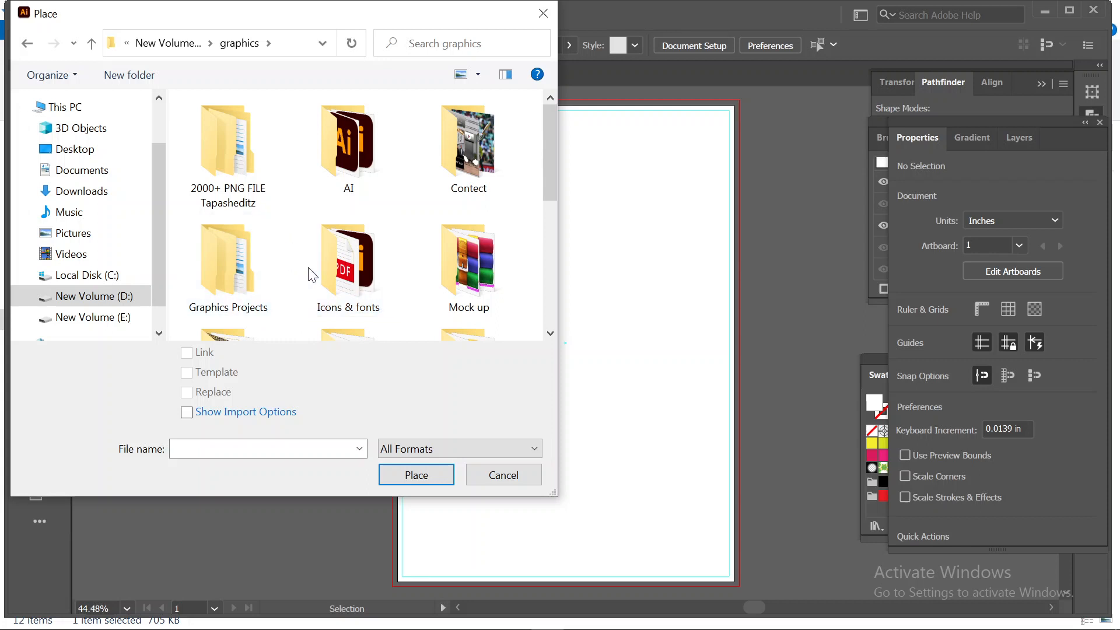
double_click(232, 269)
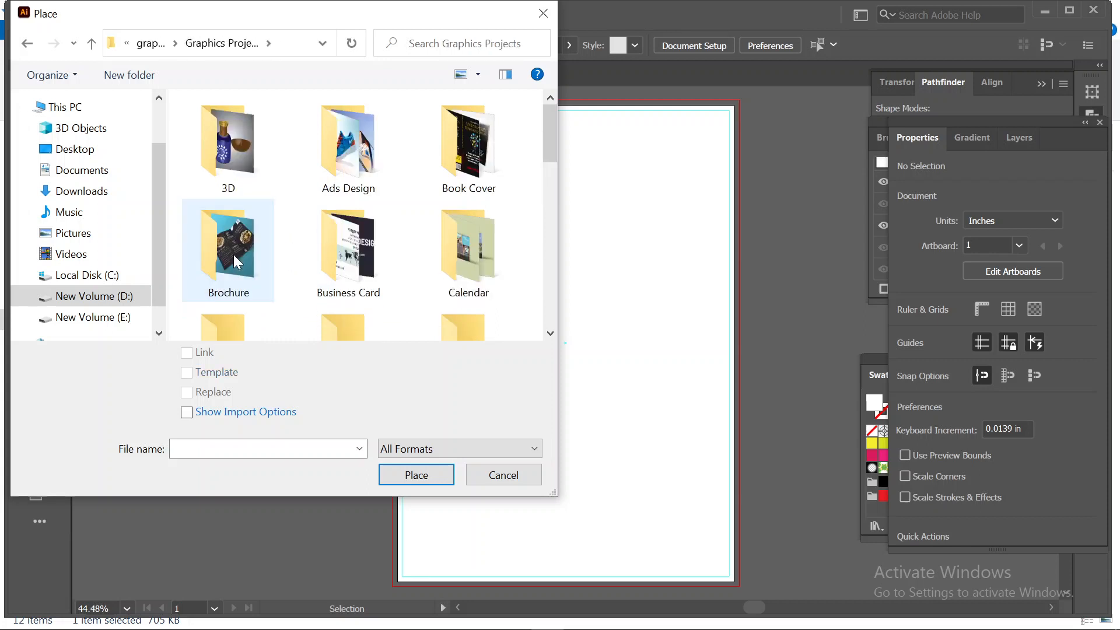
scroll(345, 254, "down", 1)
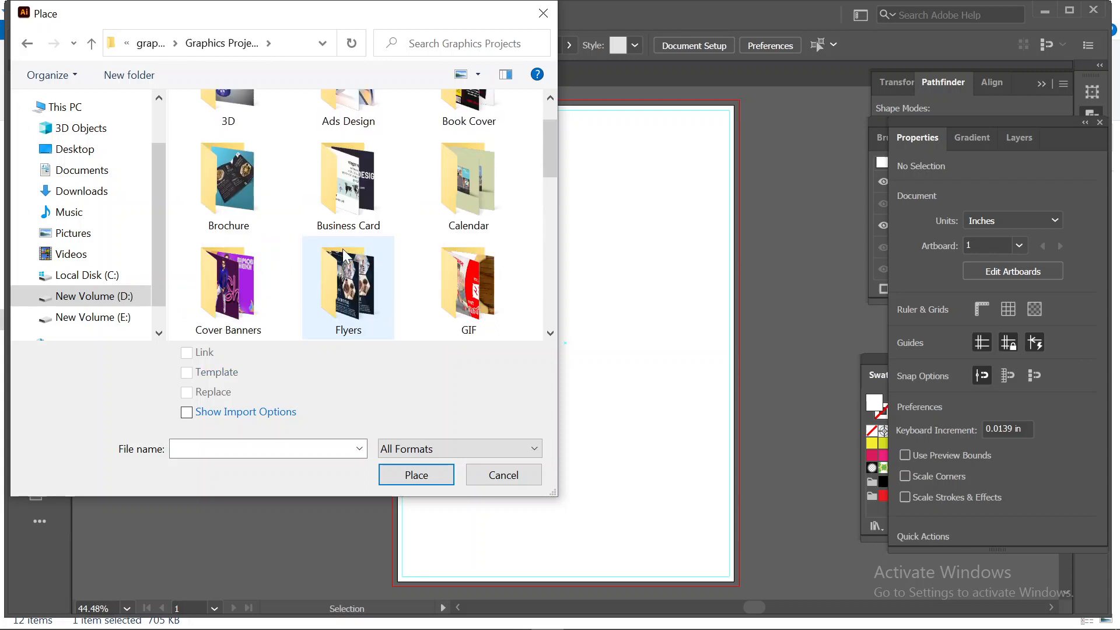
scroll(338, 257, "down", 1)
scroll(434, 243, "down", 1)
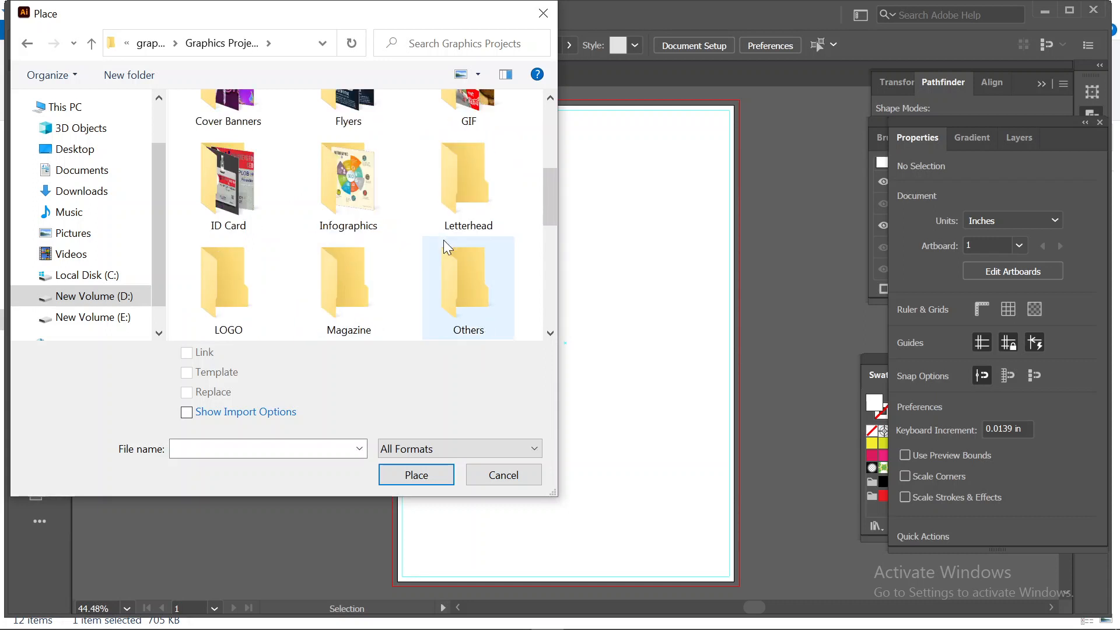
double_click(250, 305)
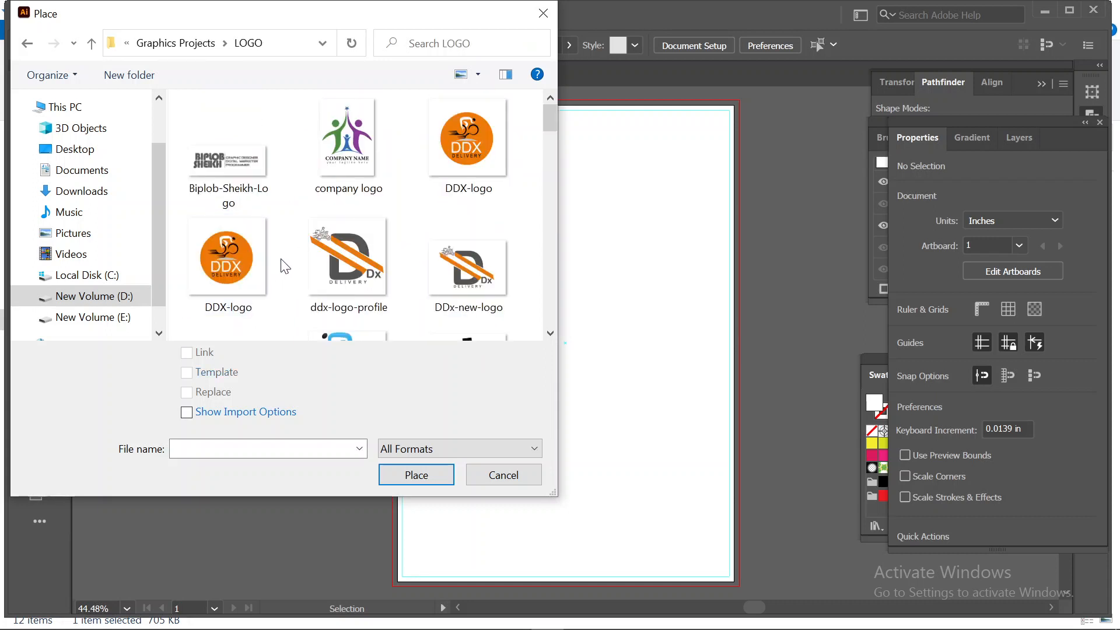
Find the Youth-skills-logo file among the images in the LOGO folder and load it for placing
scroll(281, 264, "down", 1)
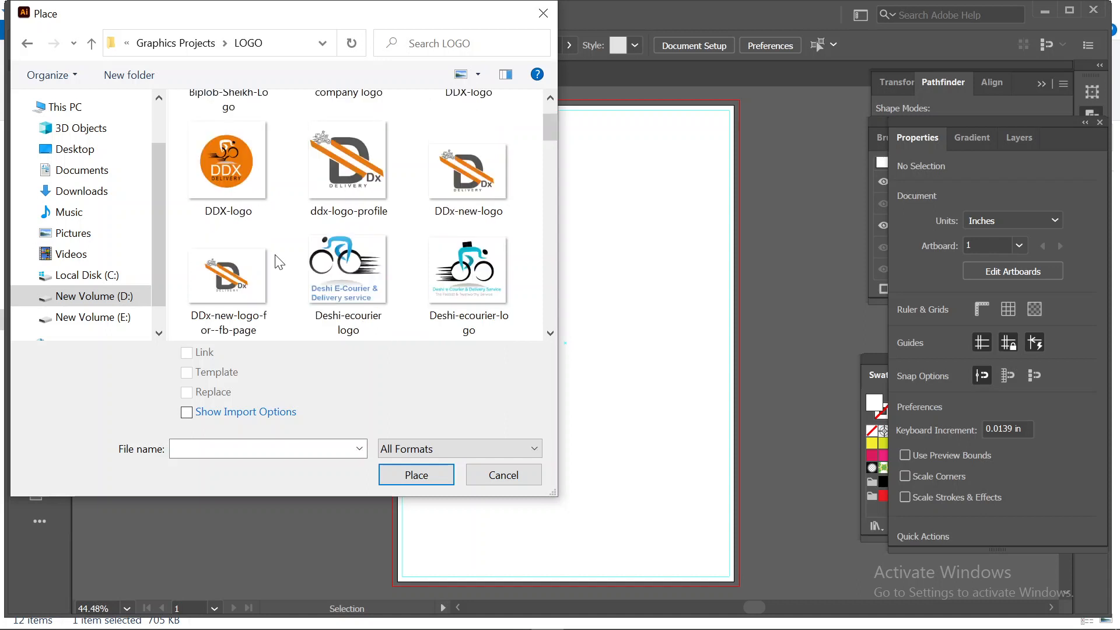
scroll(280, 263, "down", 1)
scroll(279, 262, "down", 1)
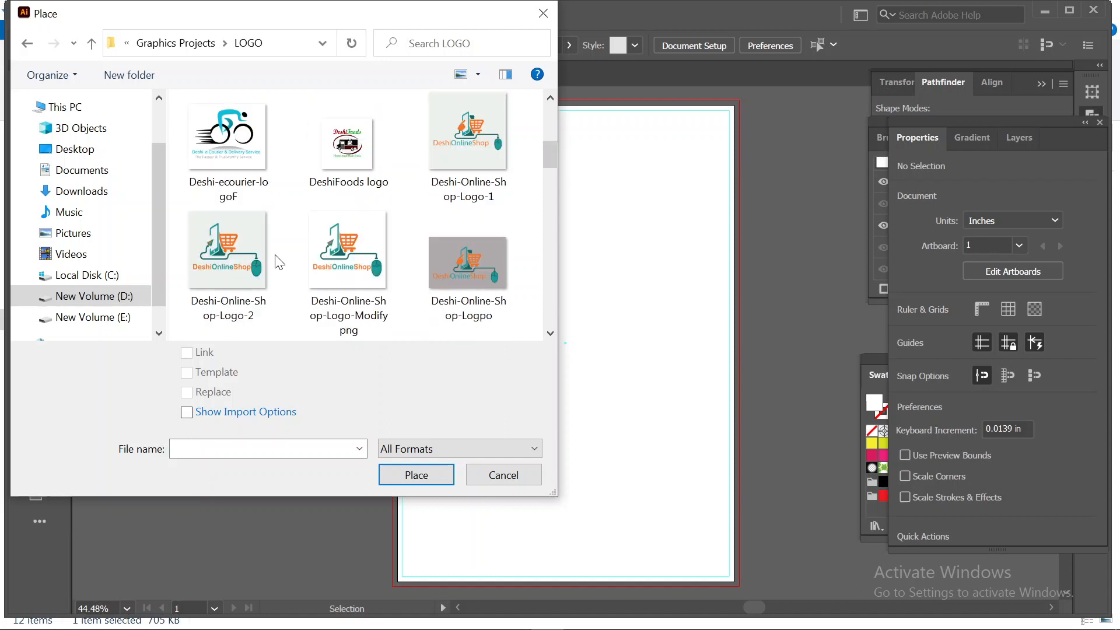
scroll(279, 262, "down", 2)
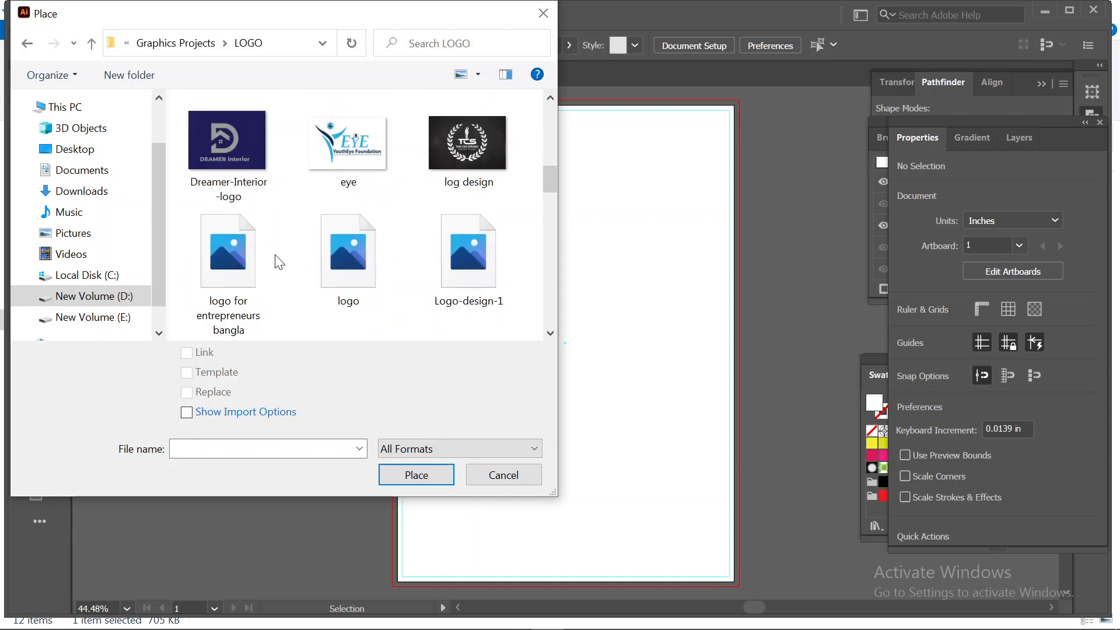
scroll(279, 262, "down", 1)
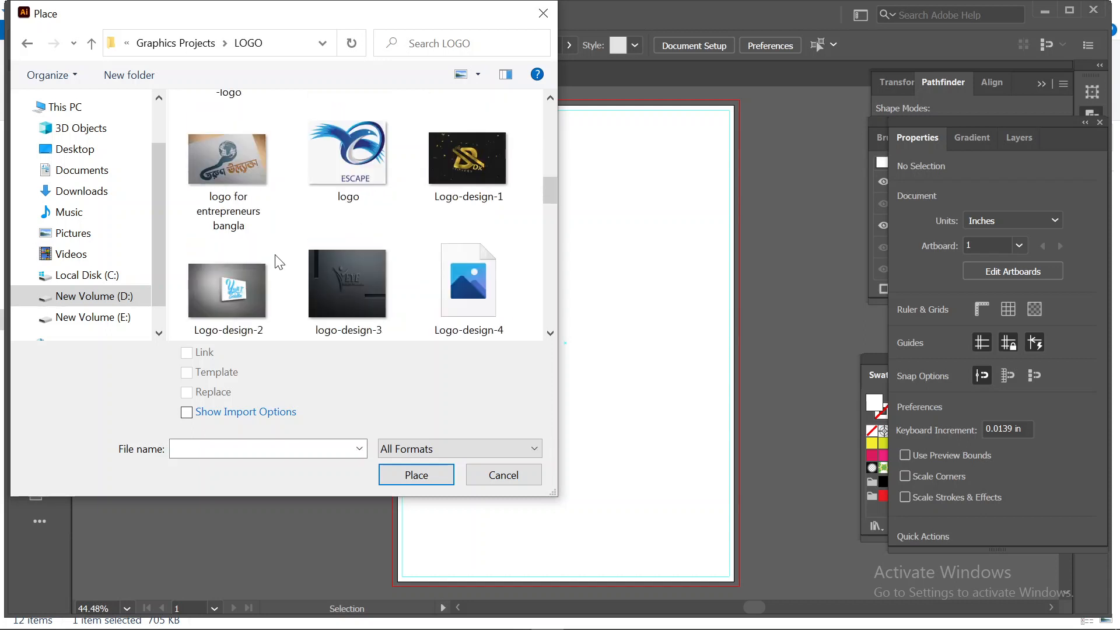
scroll(279, 262, "down", 1)
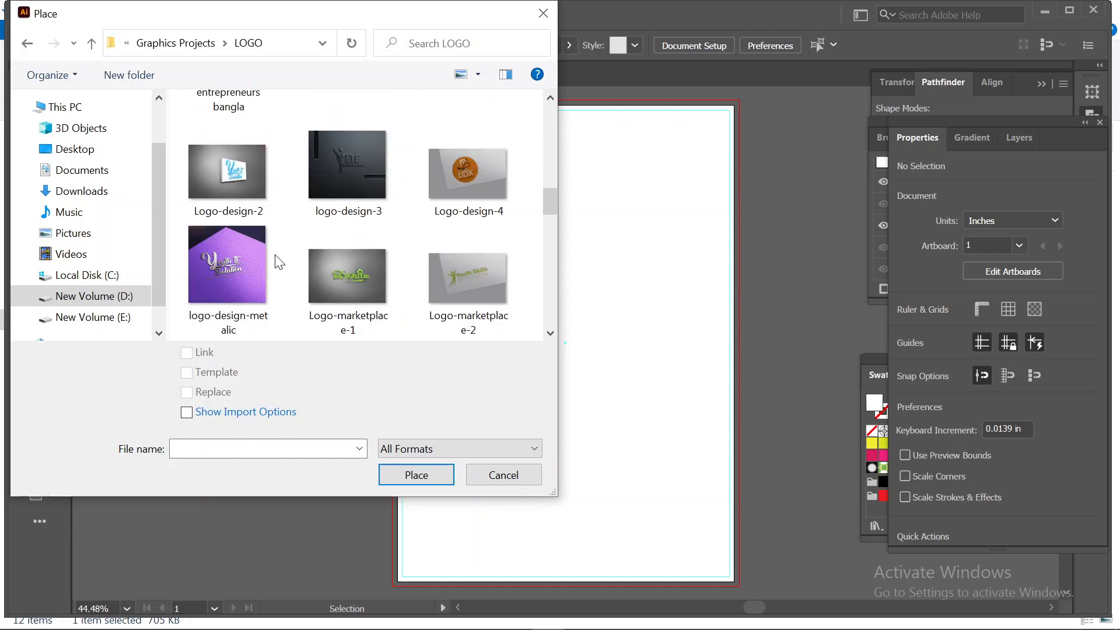
scroll(279, 262, "down", 1)
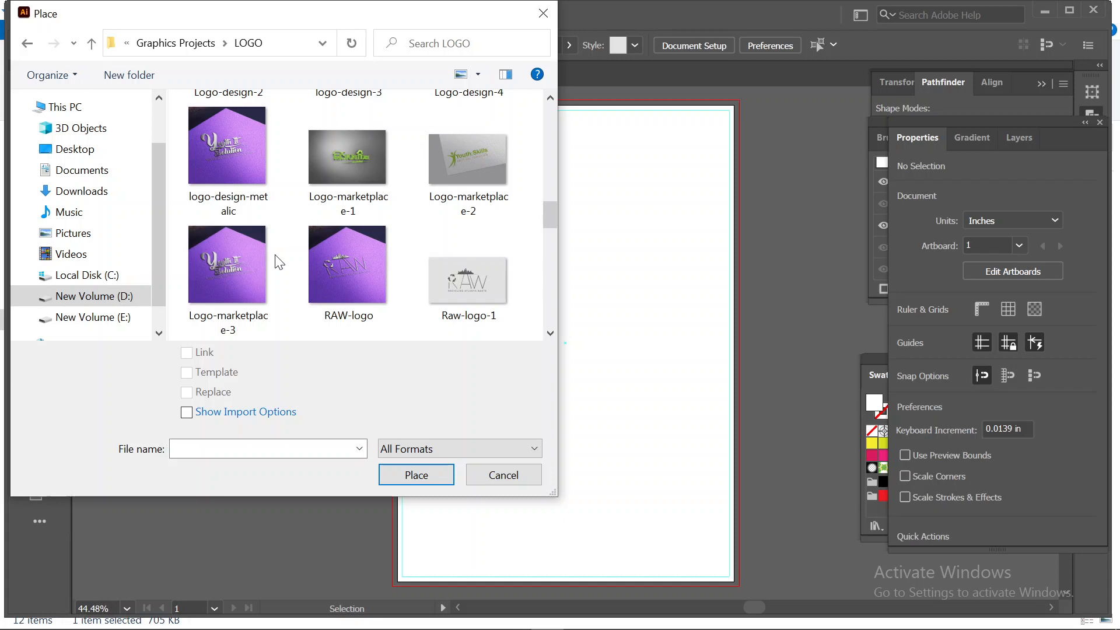
scroll(279, 262, "down", 1)
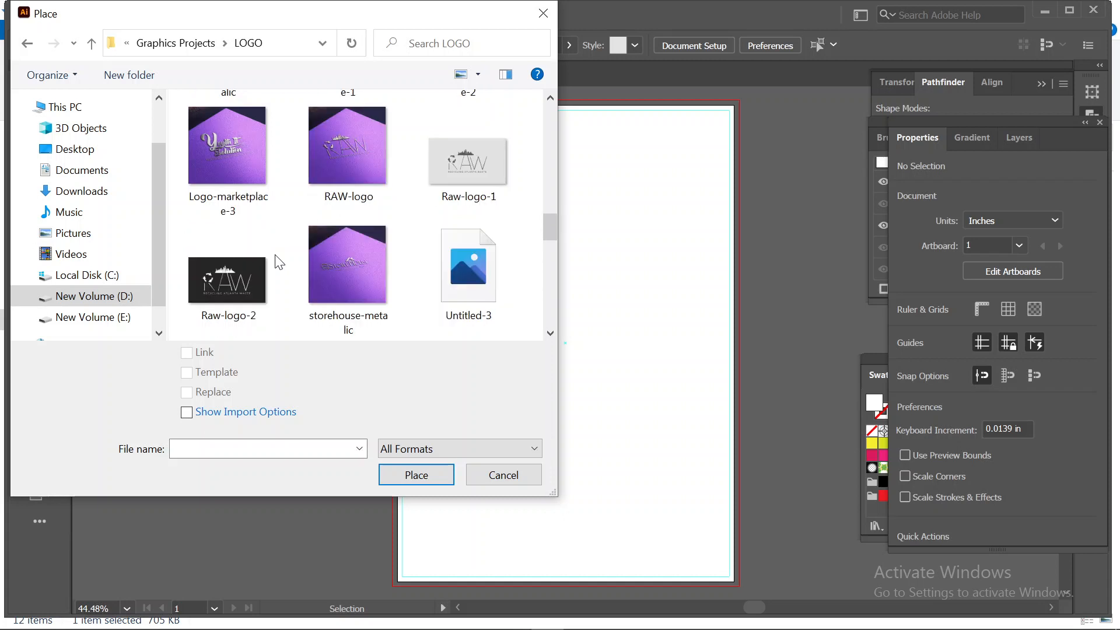
scroll(279, 263, "down", 1)
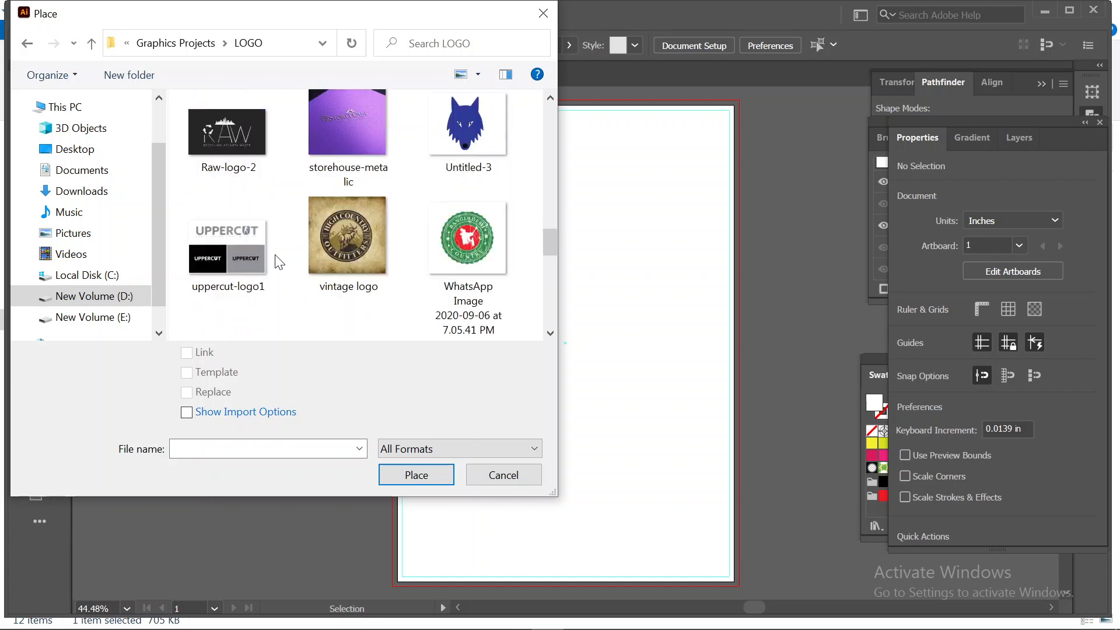
scroll(280, 262, "down", 1)
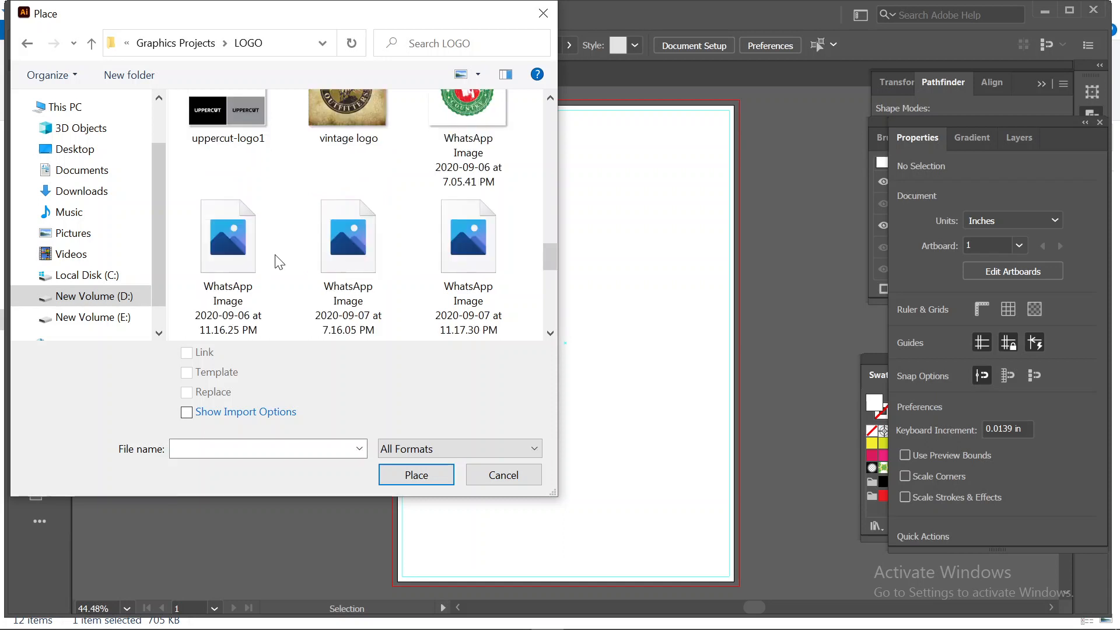
scroll(279, 262, "down", 2)
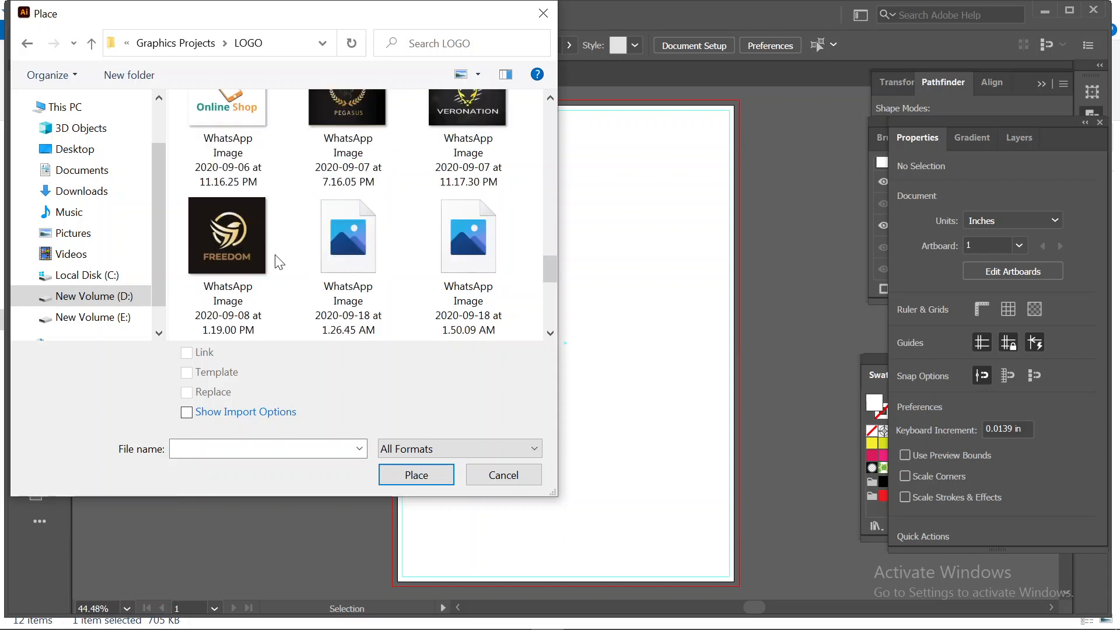
scroll(280, 262, "down", 3)
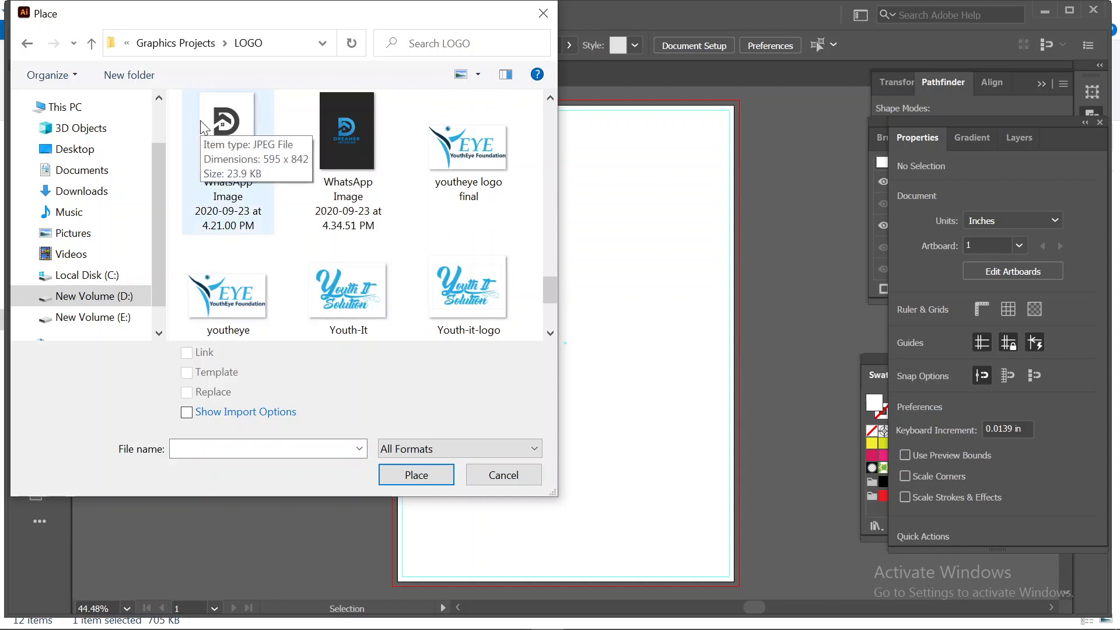
scroll(344, 138, "down", 3)
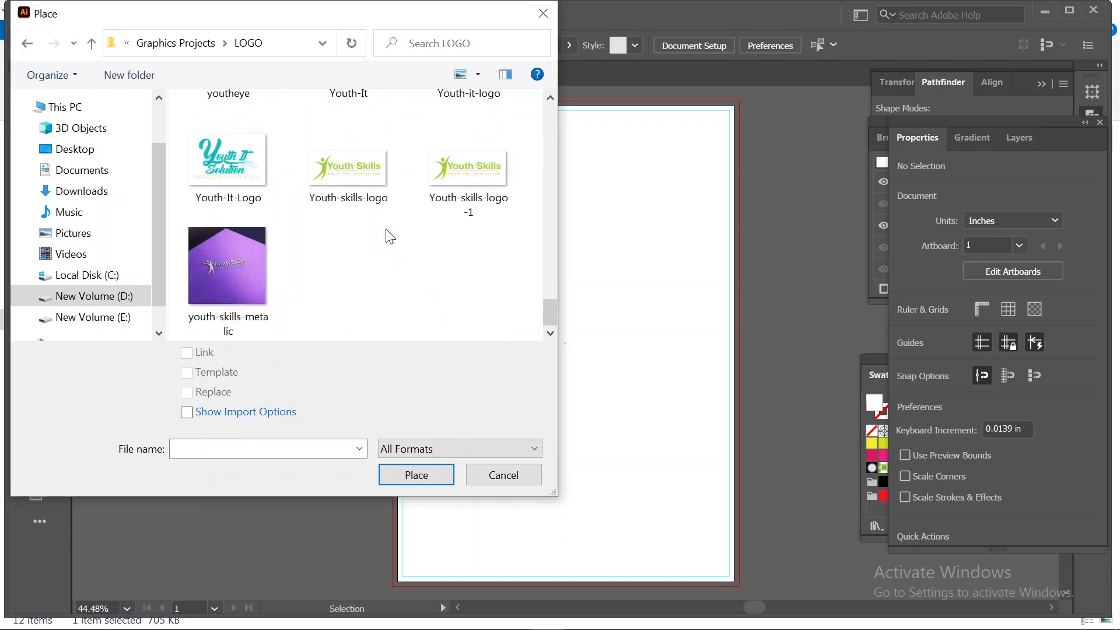
left_click(359, 193)
left_click(431, 475)
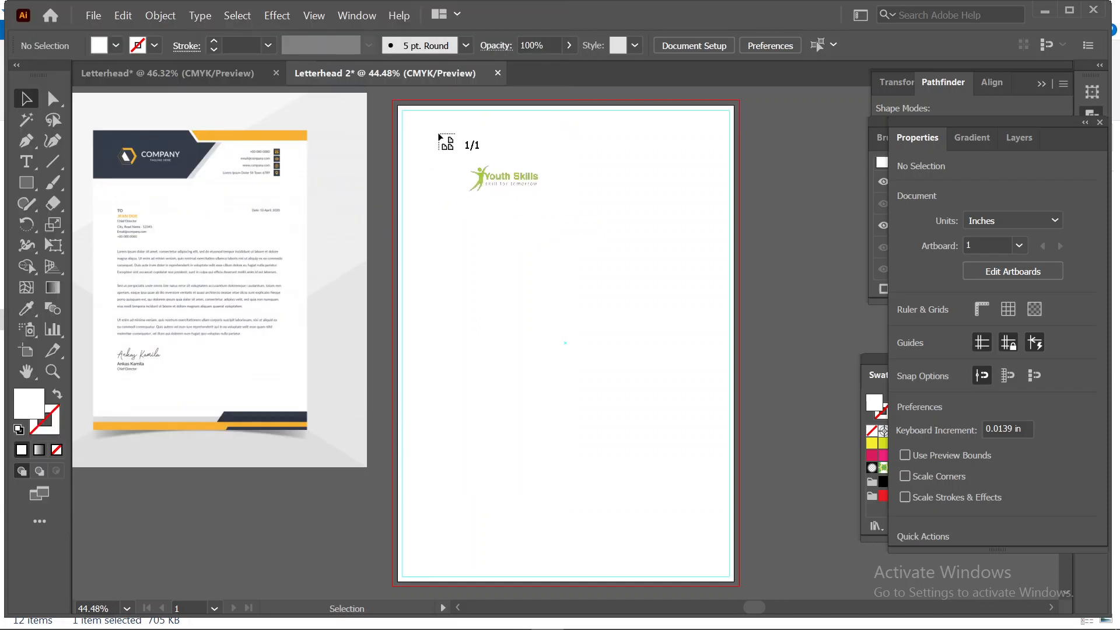
Place the Youth Skills logo about 3.15 by 1.42 in, and move it down the page to about X 1.78 in, Y 3.75 in
left_click_drag(424, 125, 555, 200)
left_click(554, 251)
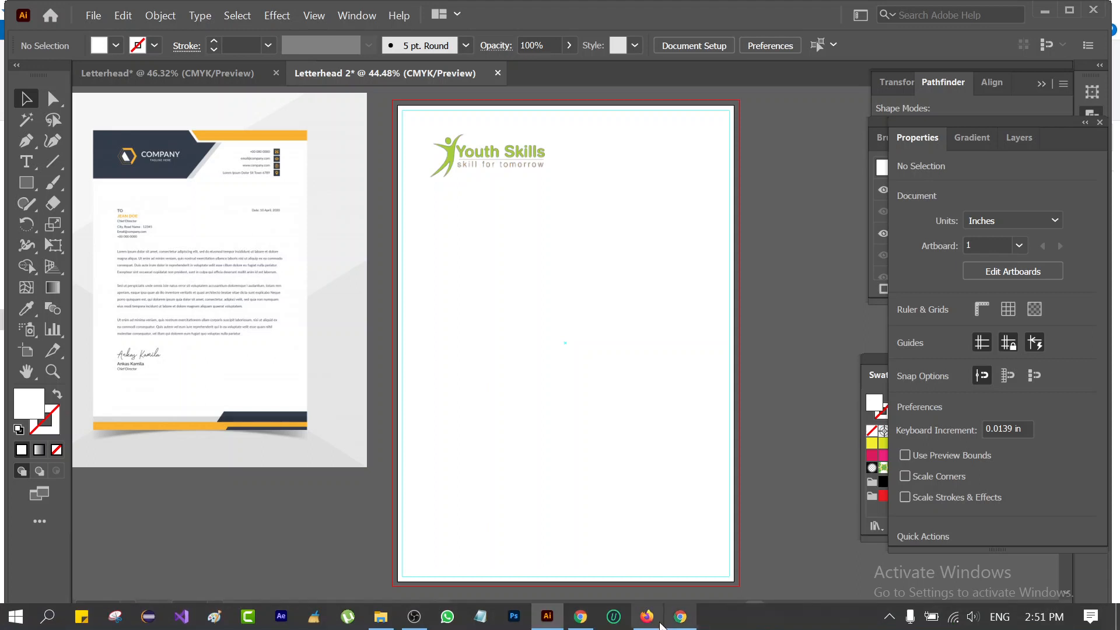
mouse_move(677, 617)
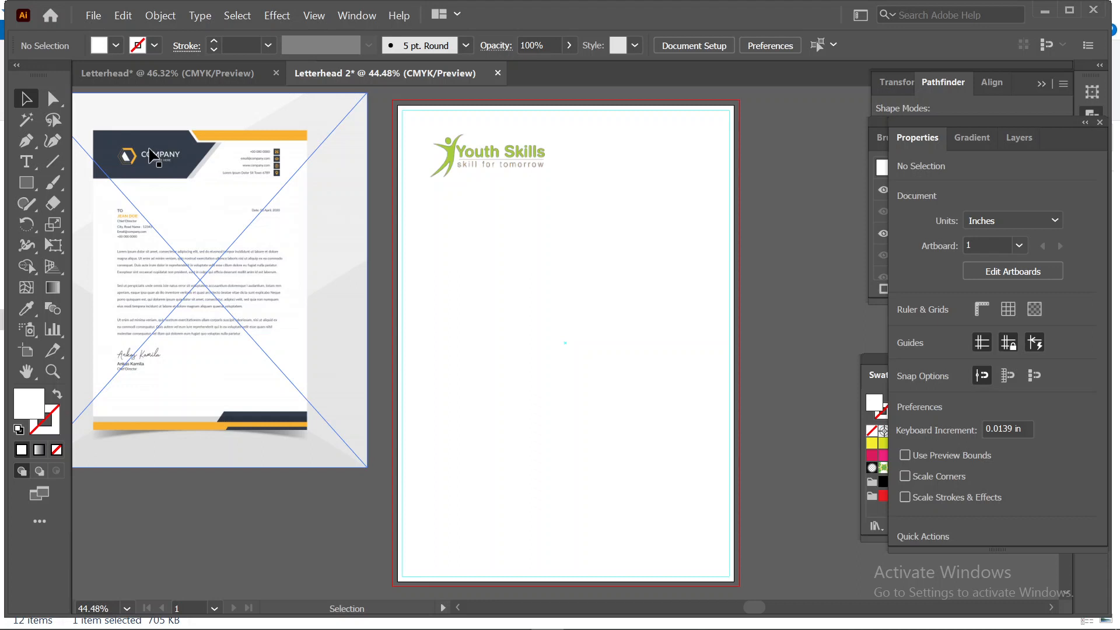
left_click_drag(482, 151, 528, 283)
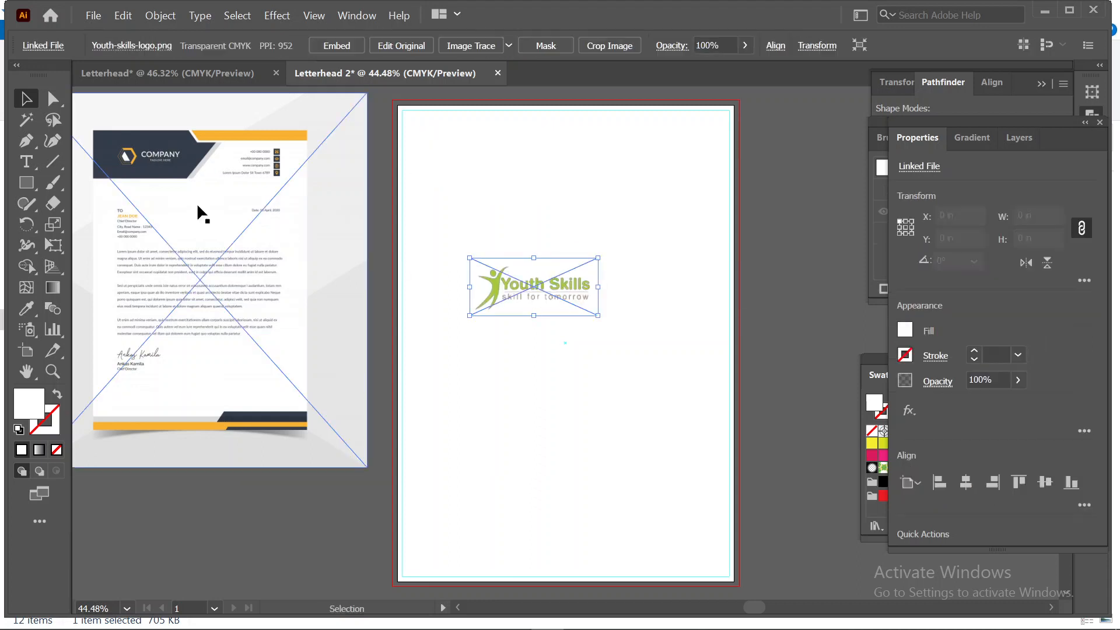
Draw a closed Pen shape from the page's upper-left corner, about 5 in wide and 1.27 in high, with a slanted end 4.13 in wide below
left_click(22, 180)
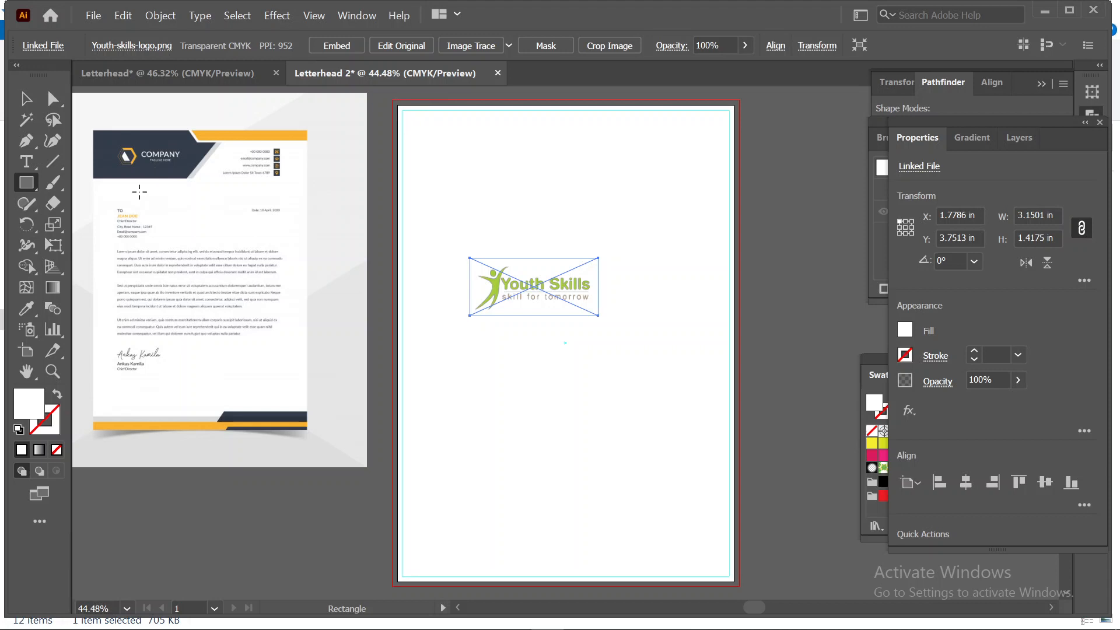
left_click(21, 142)
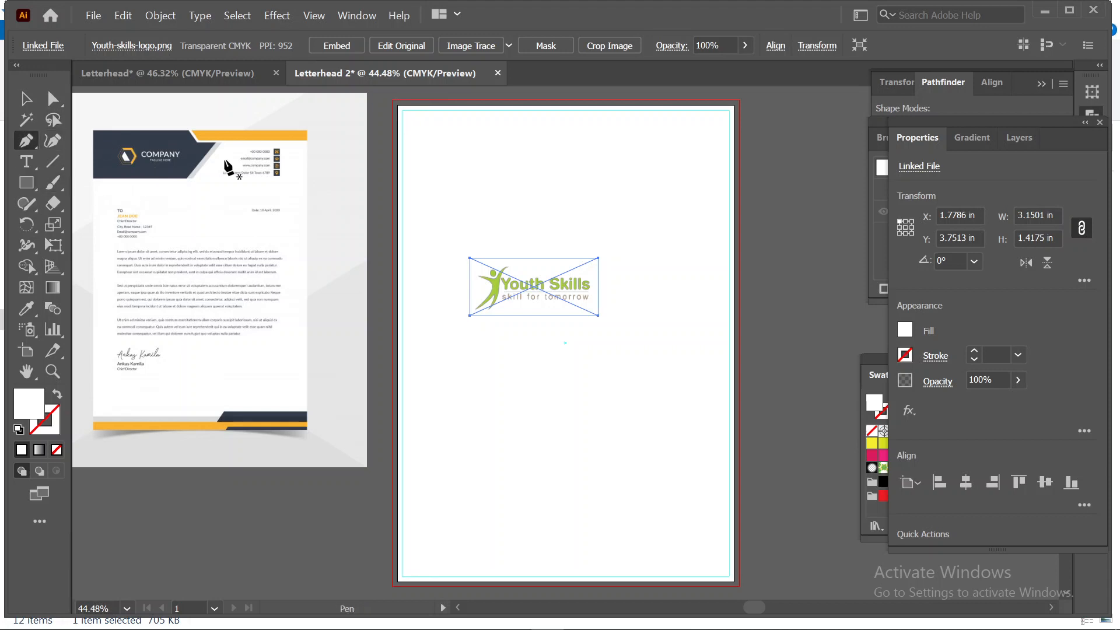
left_click(397, 106)
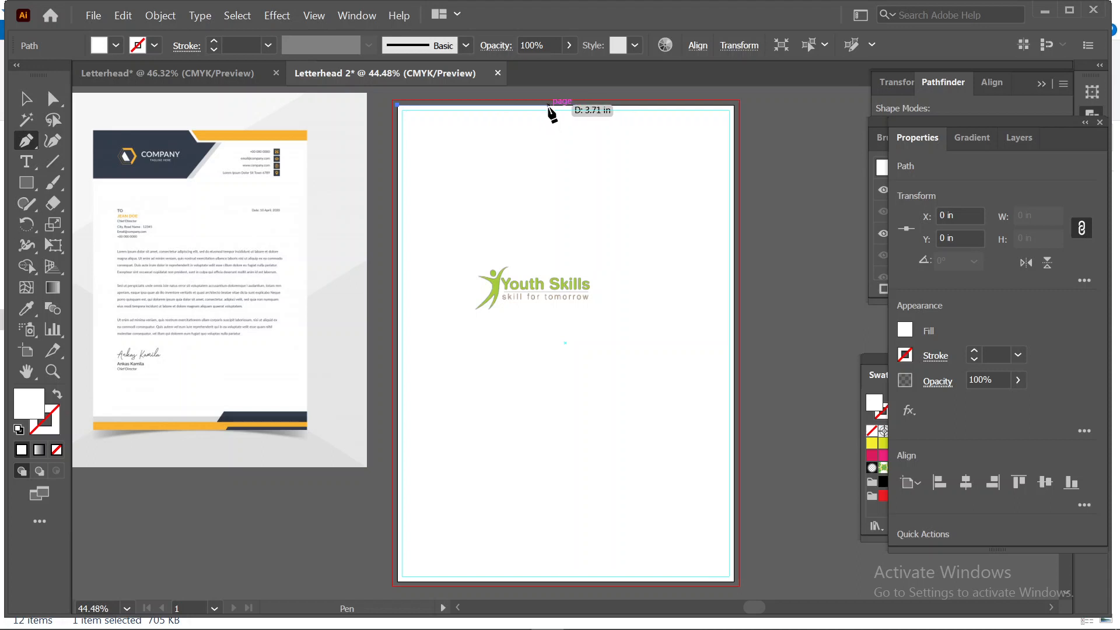
left_click(601, 106)
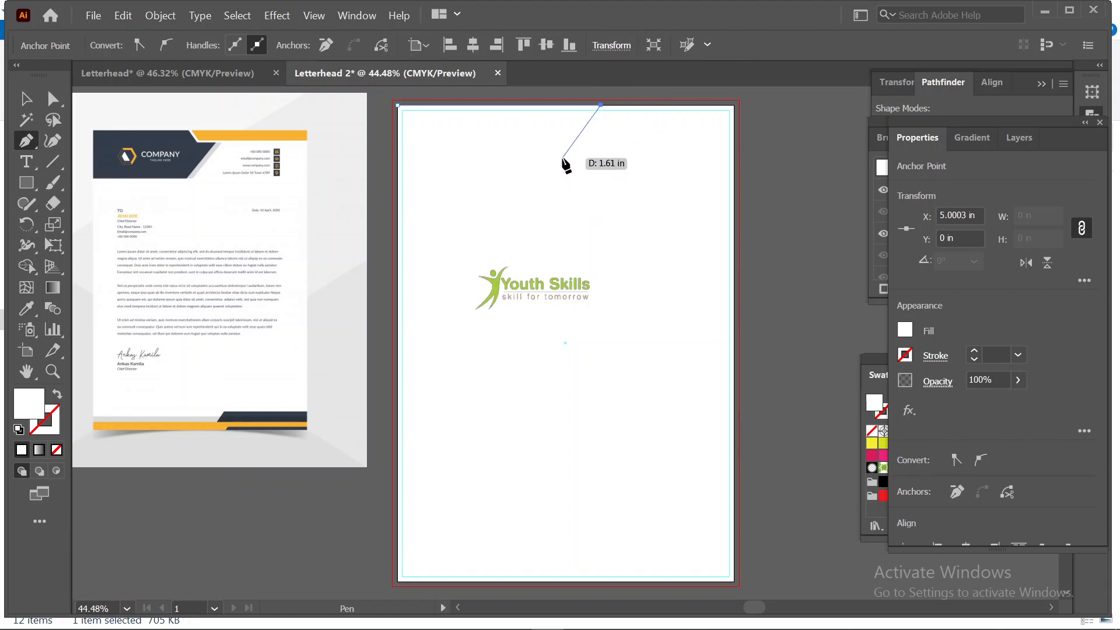
left_click(565, 156)
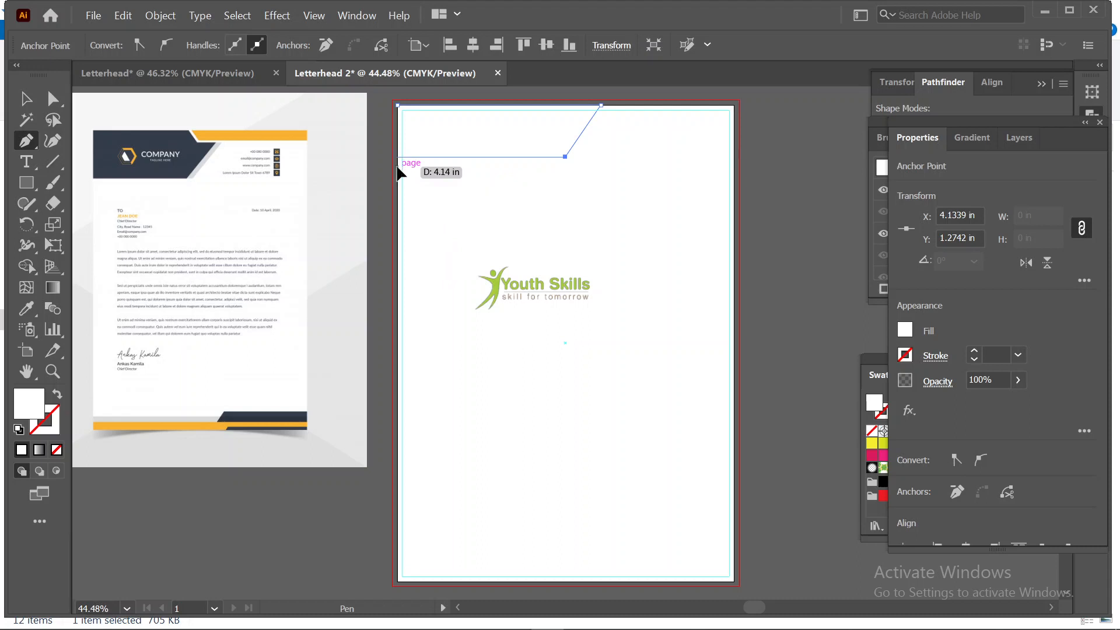
left_click(397, 168)
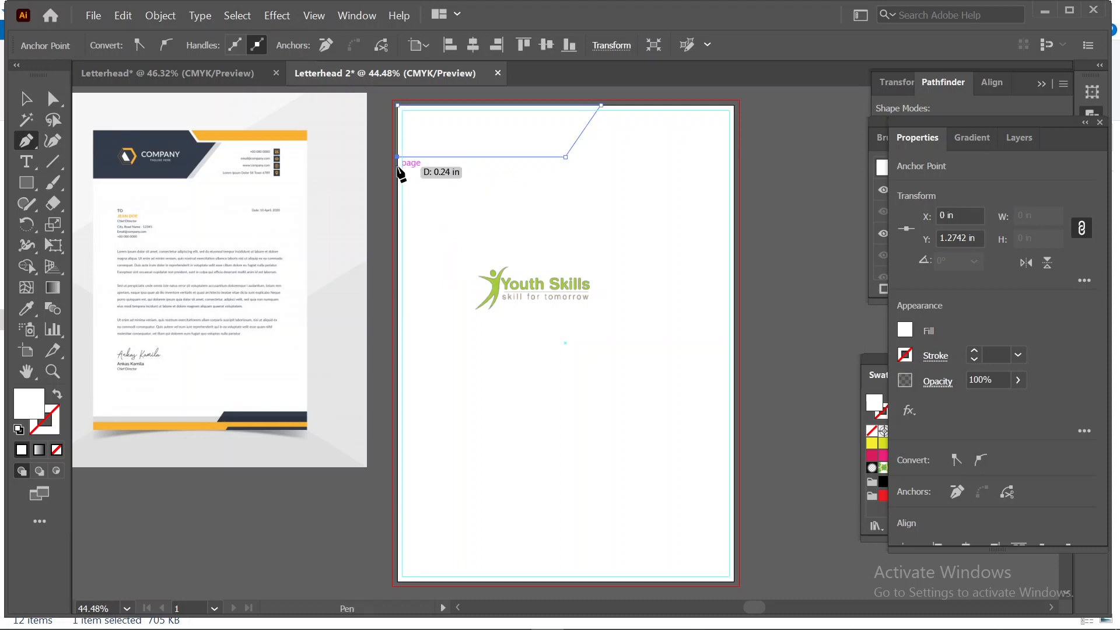
left_click(398, 106)
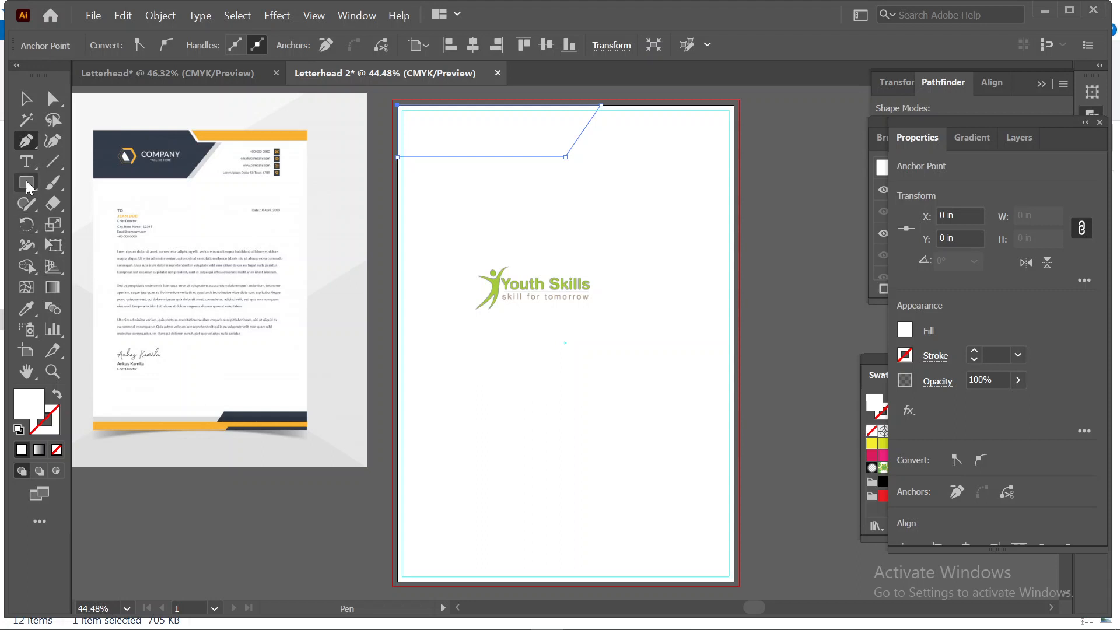
Fill the new header shape with the dark navy sampled by Eyedropper from the reference letterhead's header
left_click(27, 308)
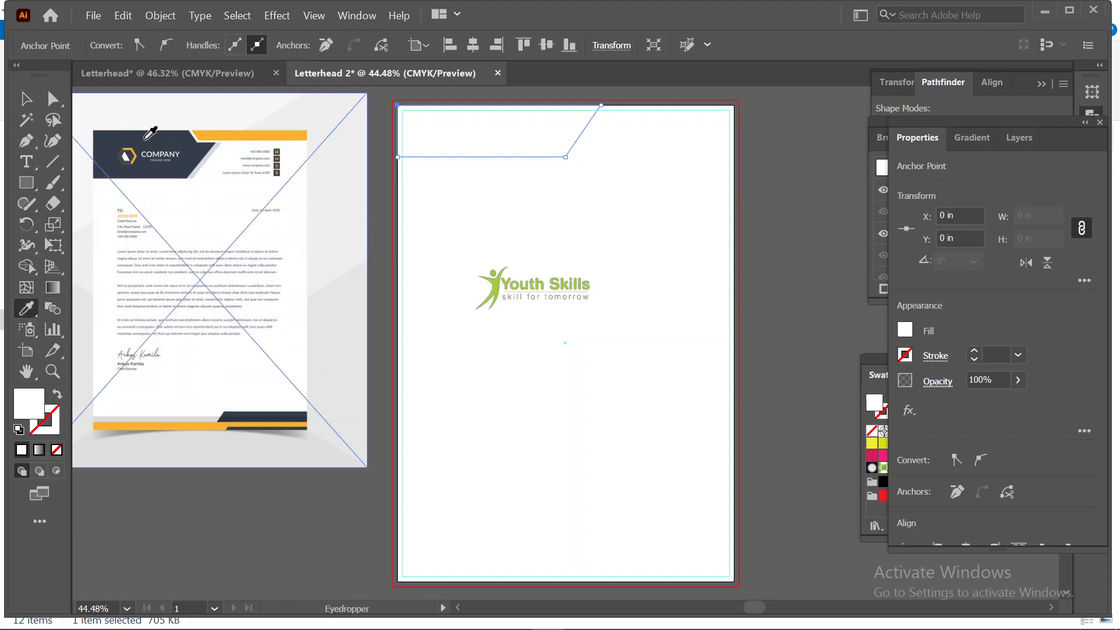
left_click(144, 139)
left_click(26, 99)
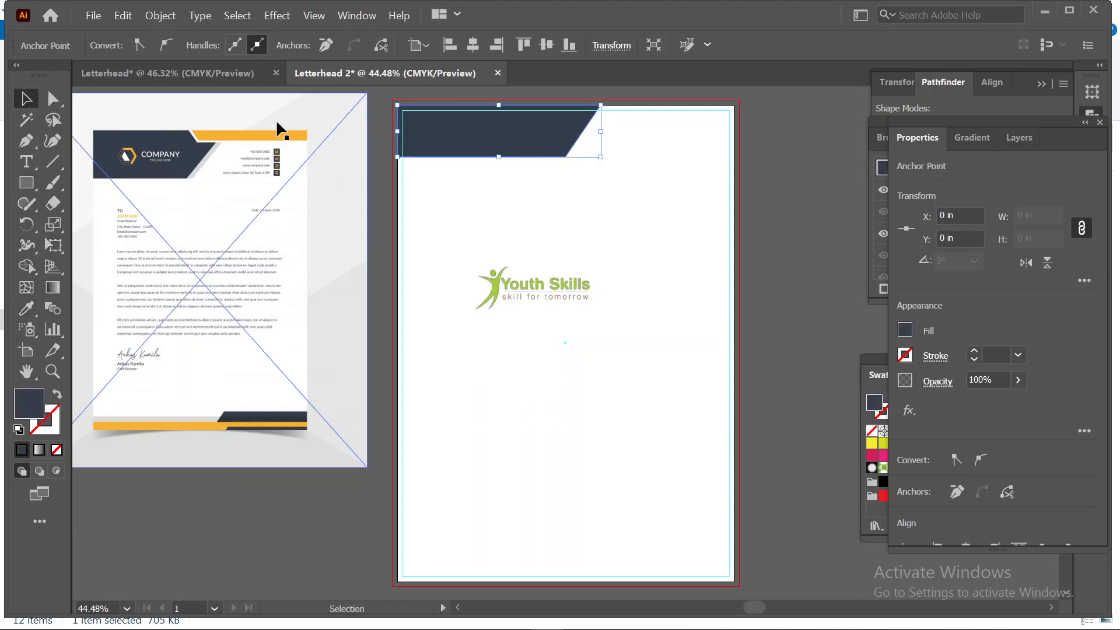
Draw a Pen shape from the page's upper-right corner, about 4.13 in wide and 0.53 in high, with a slanted inner end
left_click(532, 213)
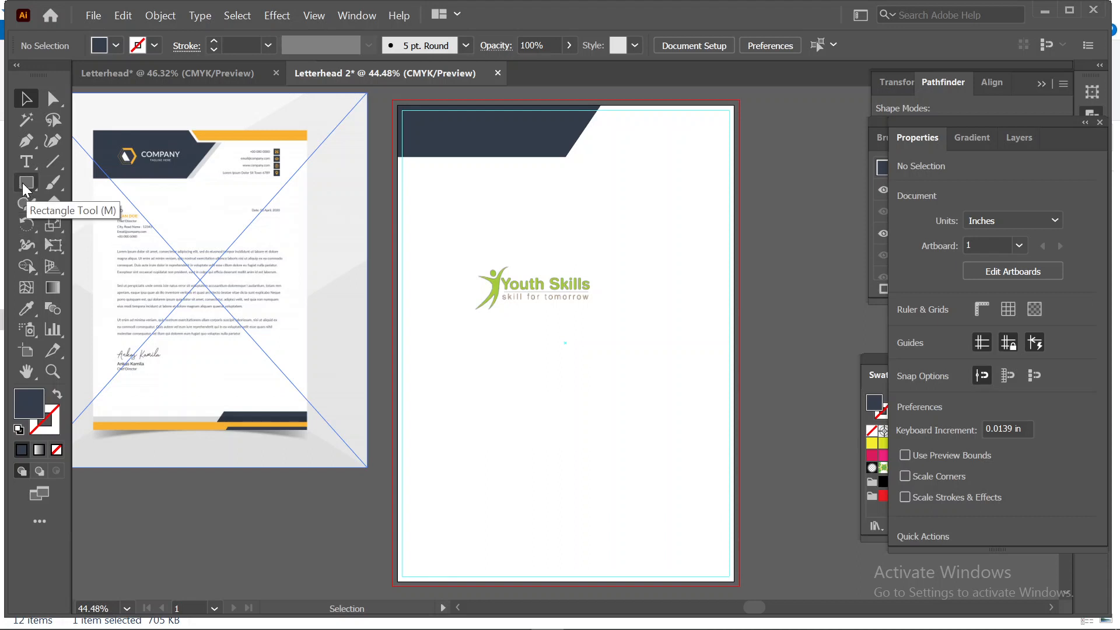
left_click(22, 147)
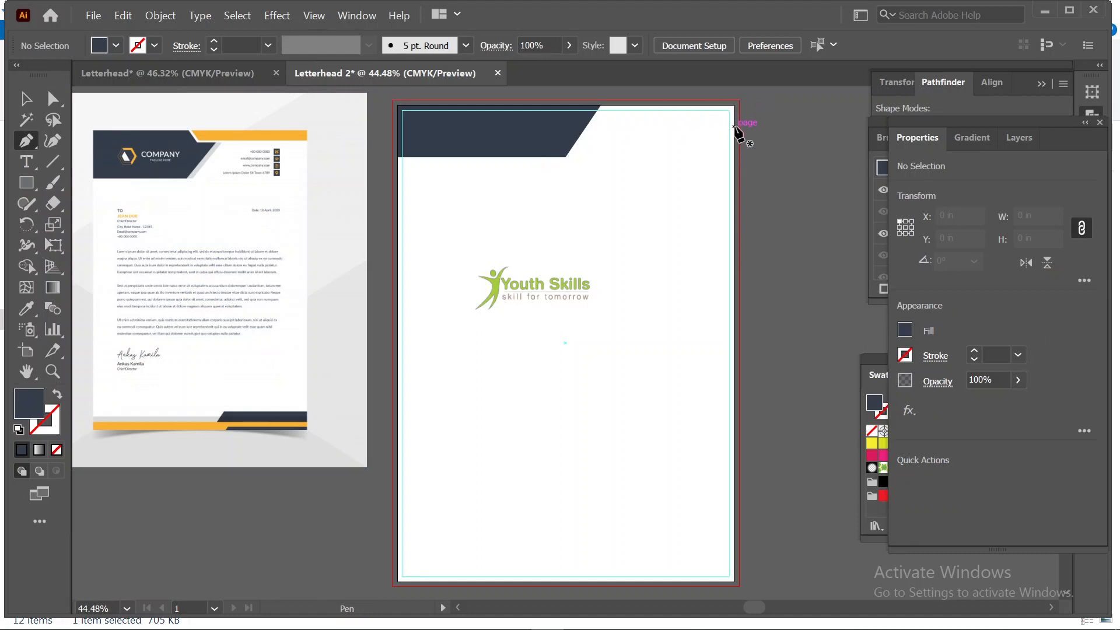
left_click(733, 105)
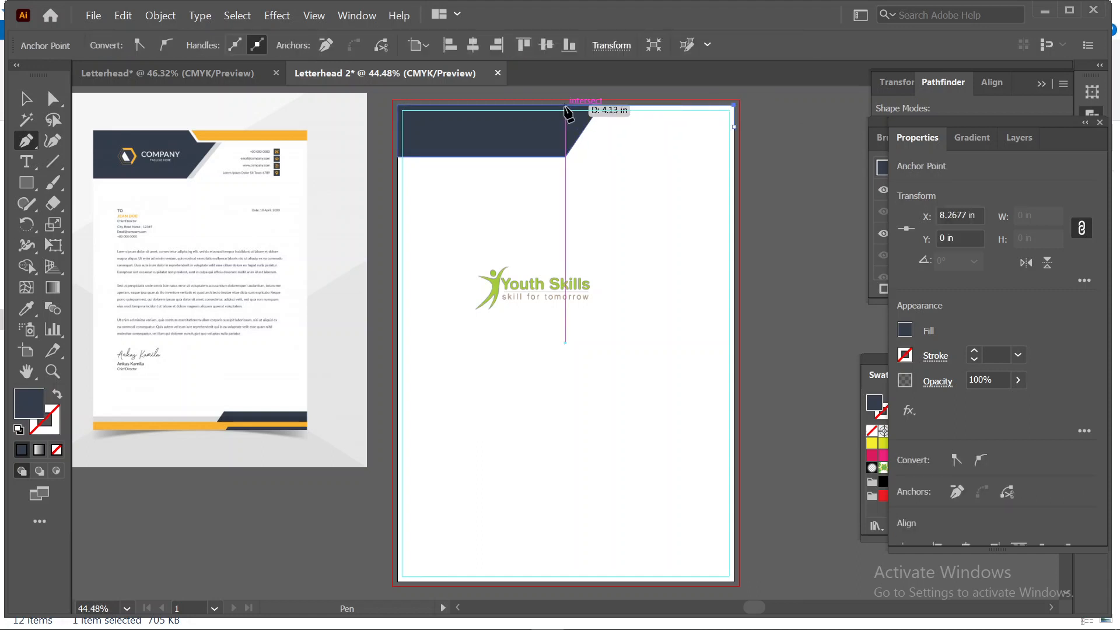
left_click(565, 106)
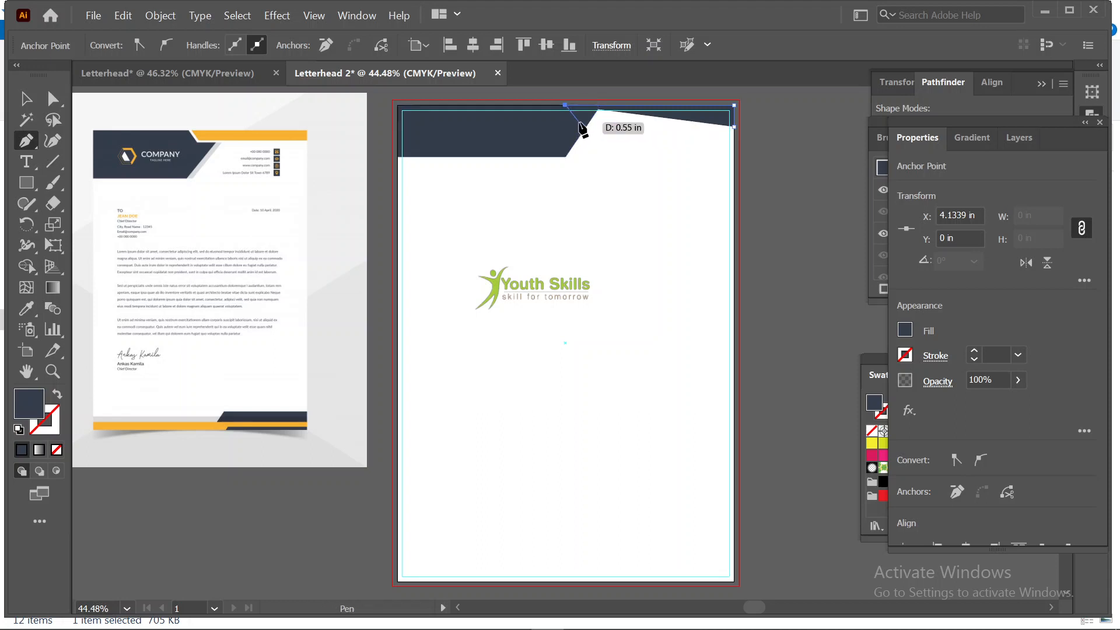
left_click(578, 122)
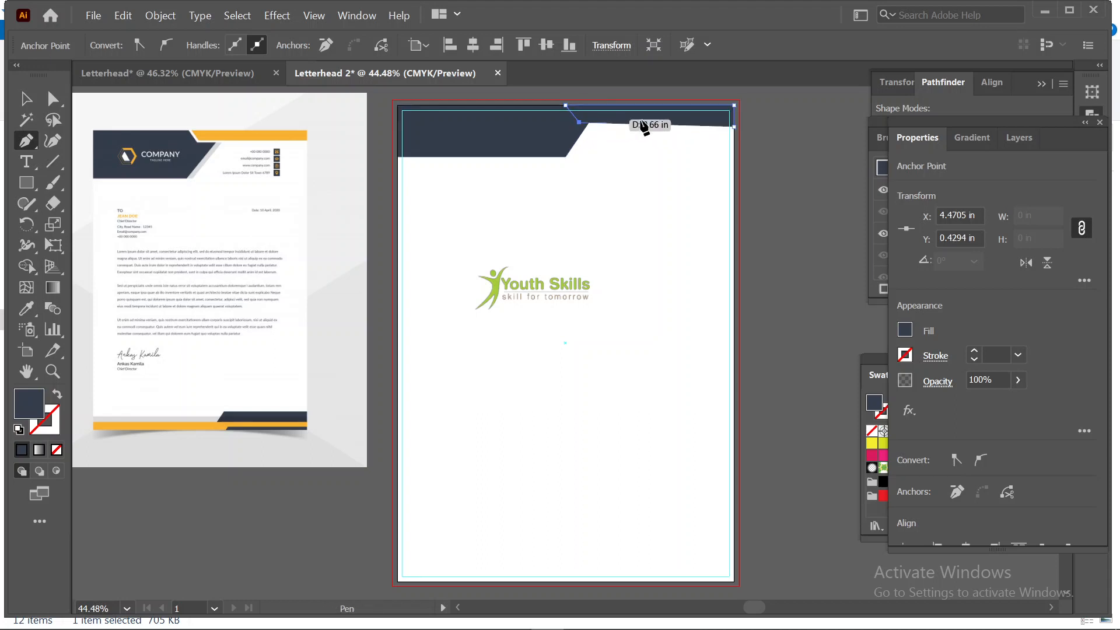
left_click(733, 126)
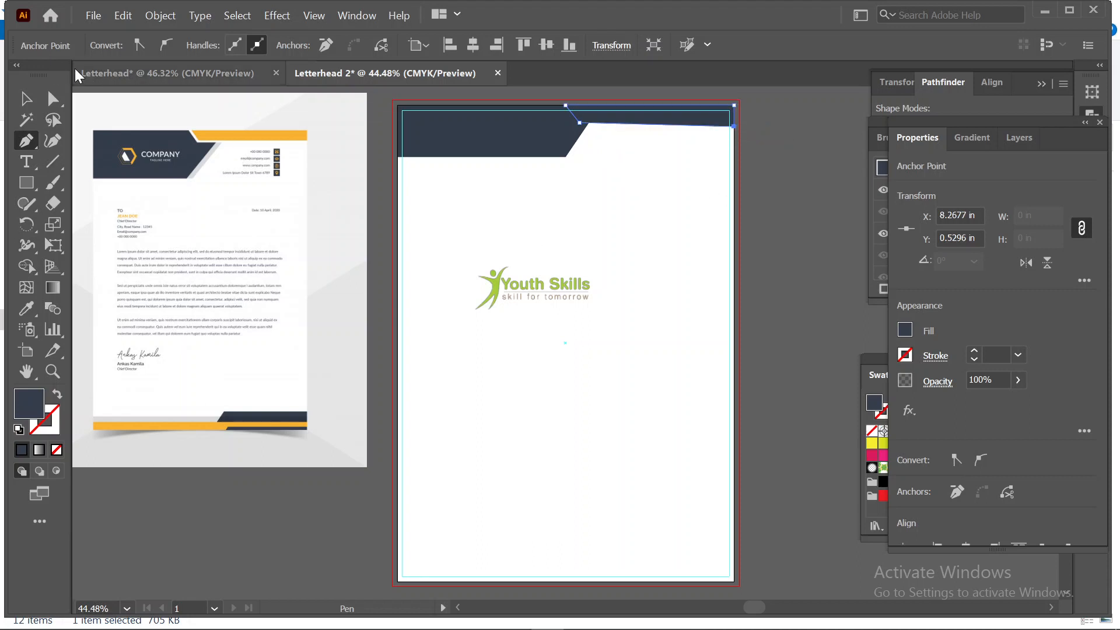
Move the new shape's lower inner anchor to about X 4.55 in, Y 0.53 in, levelling its lower edge
left_click(26, 98)
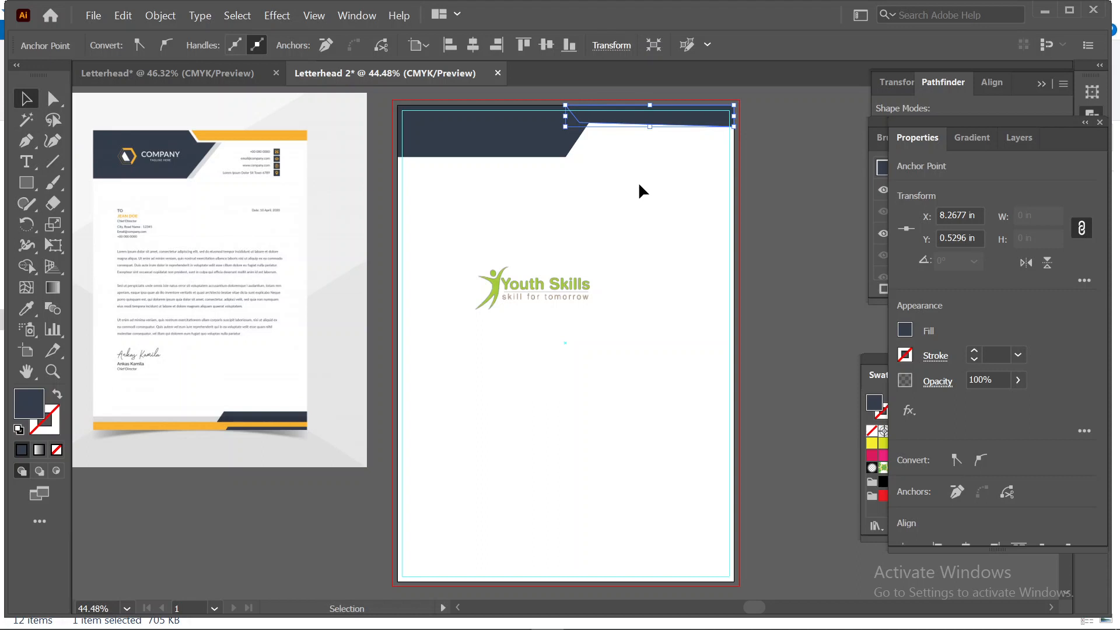
left_click(639, 185)
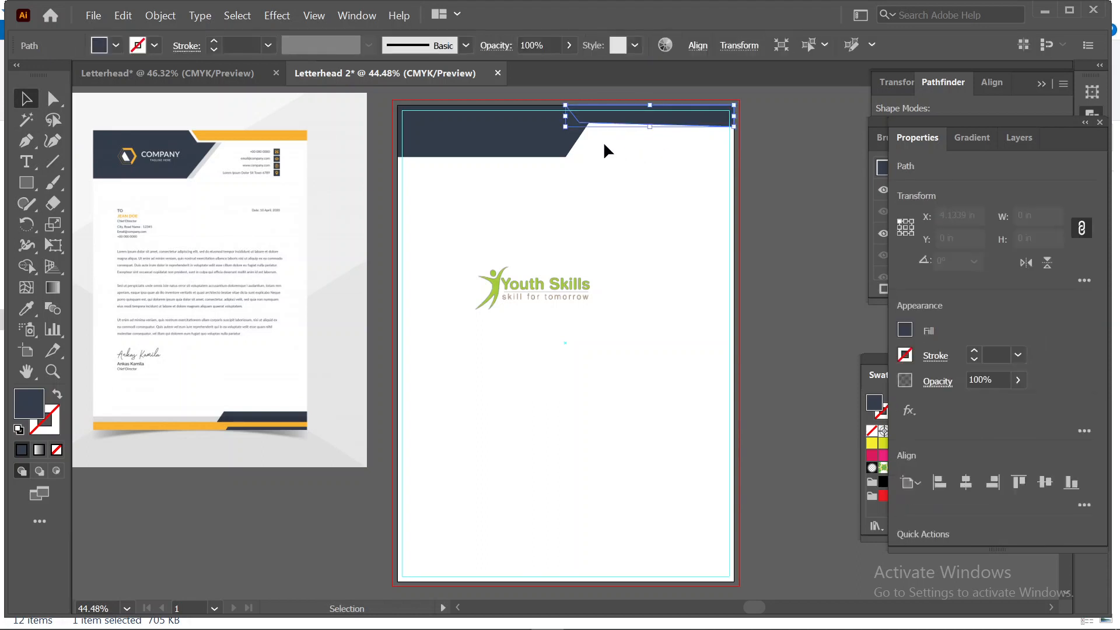
key("a")
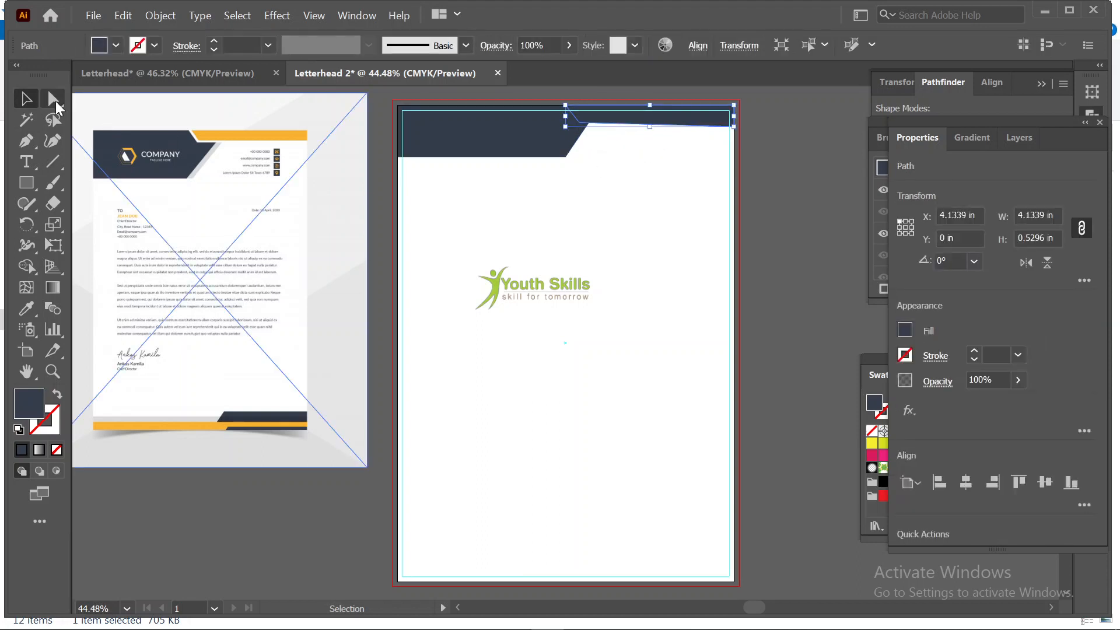
left_click(580, 123)
left_click_drag(580, 123, 582, 126)
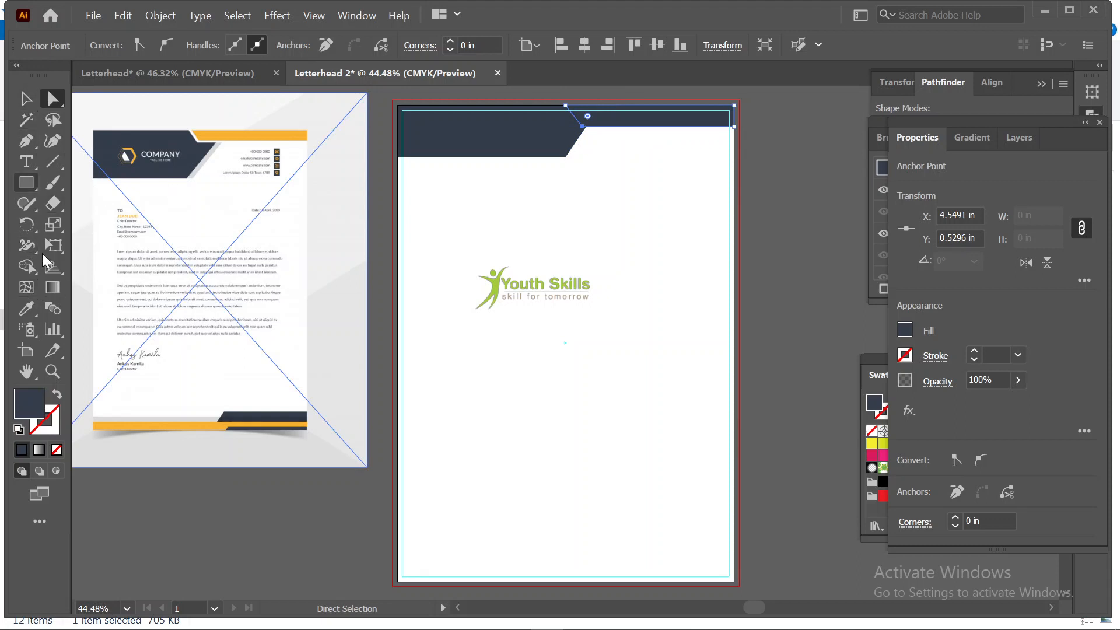
Fill the new strip with the orange sampled by Eyedropper from the reference letterhead's upper strip
left_click(26, 308)
left_click(238, 134)
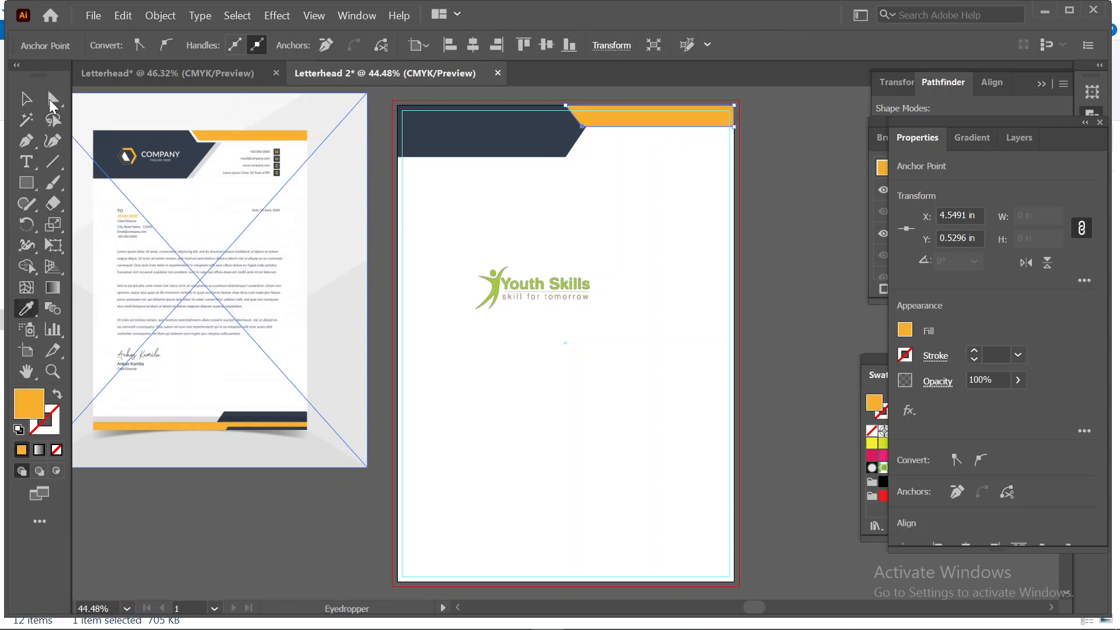
left_click(26, 98)
left_click(614, 245)
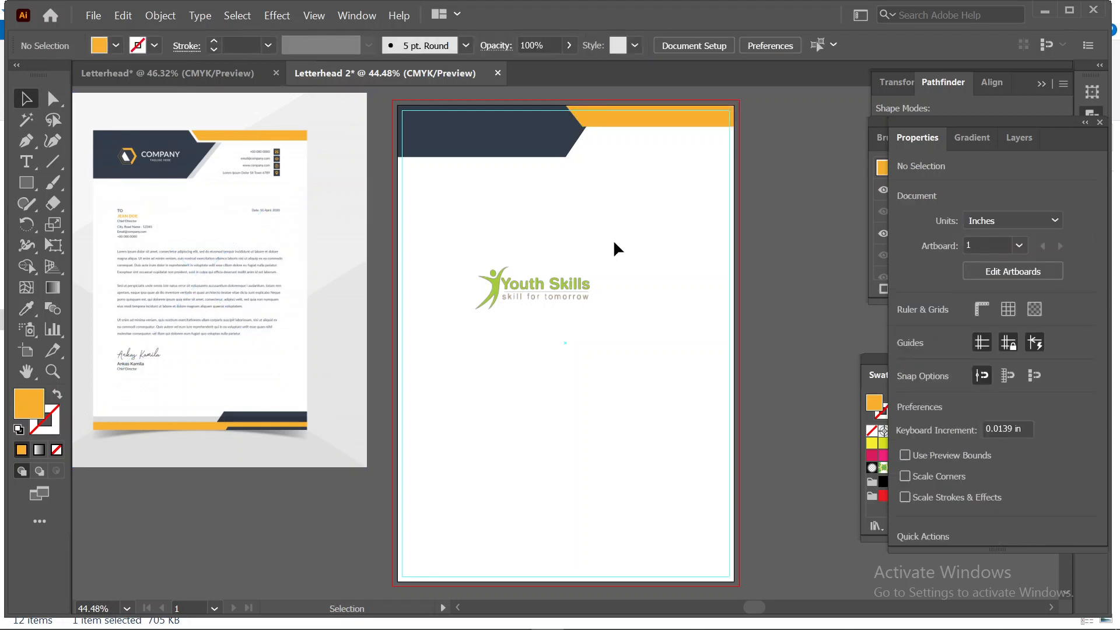
Dock the document window again with both header shapes selected, and bring up Pathfinder beside the repositioned Properties
left_click(632, 117)
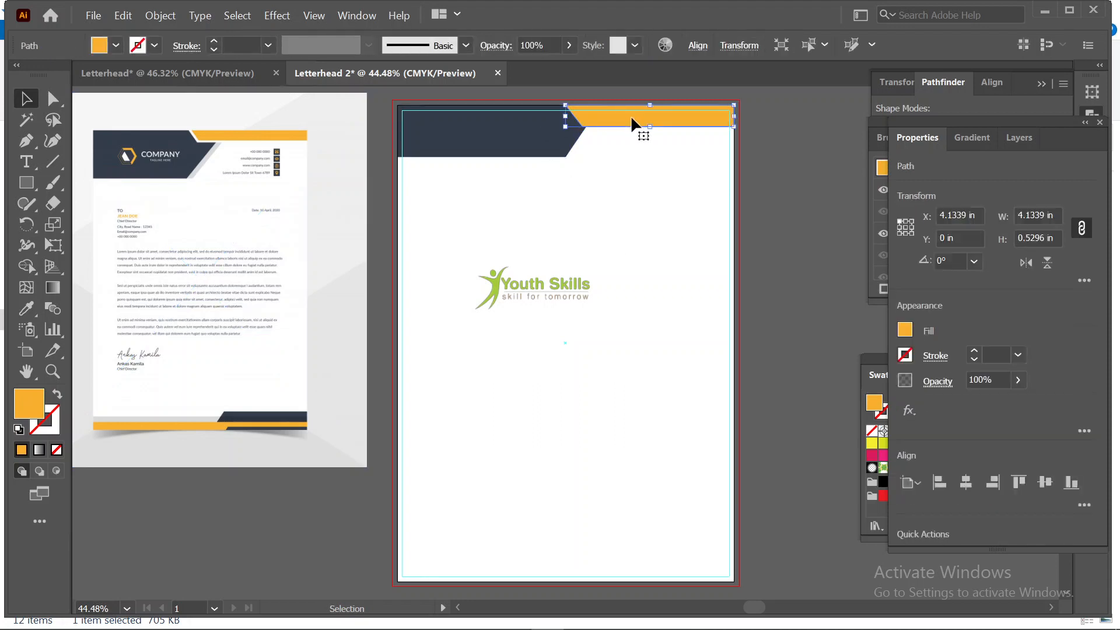
left_click(528, 139, "shift")
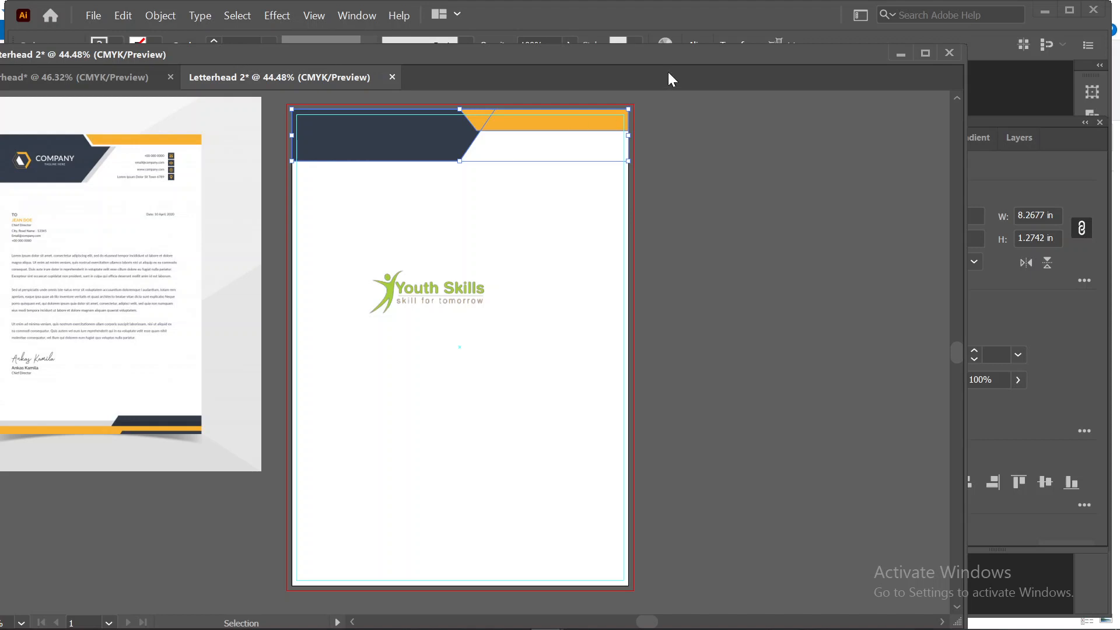
left_click_drag(711, 55, 820, 69)
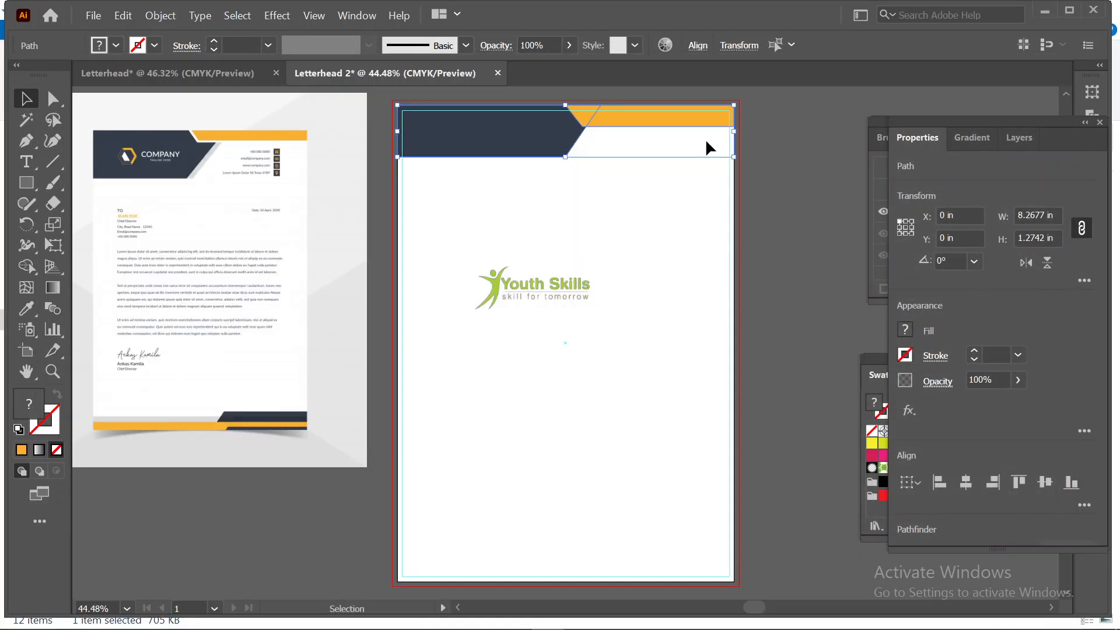
left_click_drag(962, 119, 888, 77)
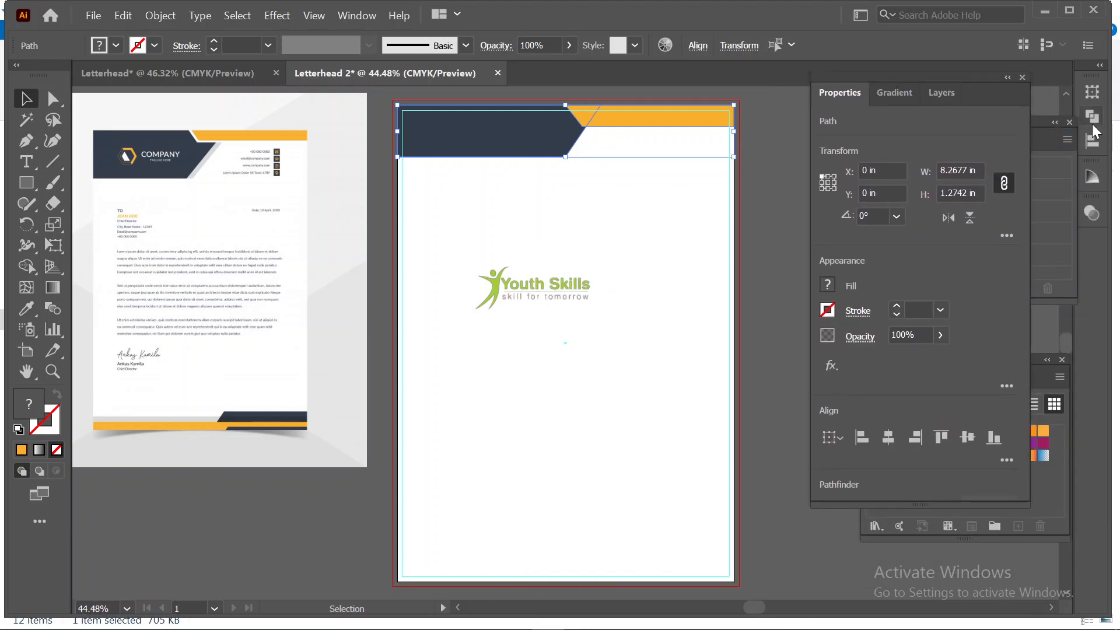
left_click(1092, 116)
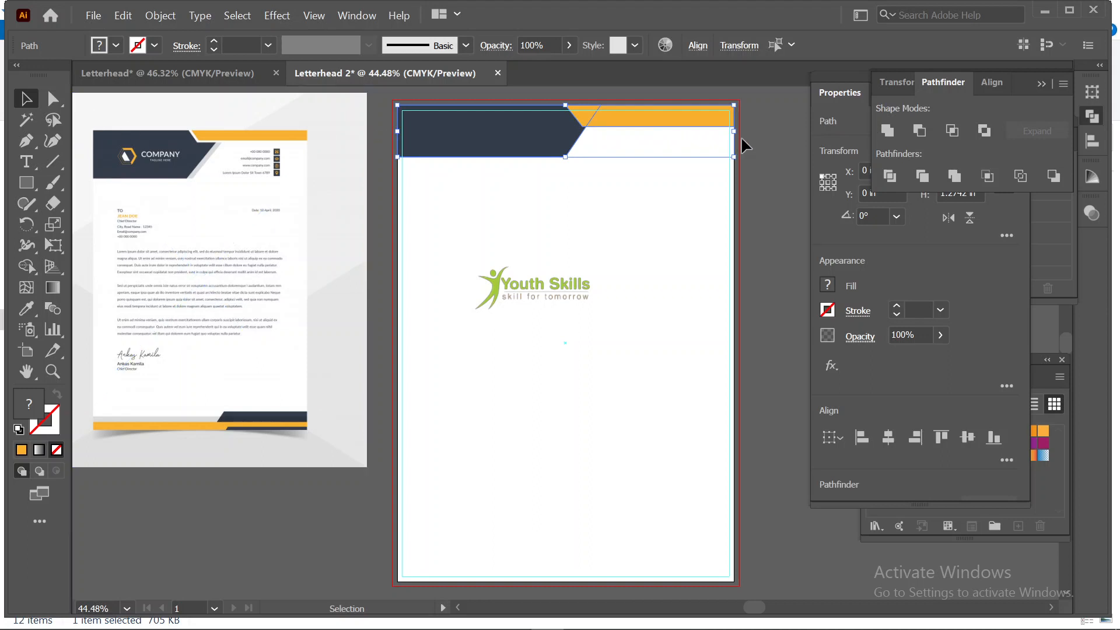
left_click(765, 136)
Extend the orange strip's inner end further over the navy header and reduce the strip's height to about 0.44 in
left_click(596, 118)
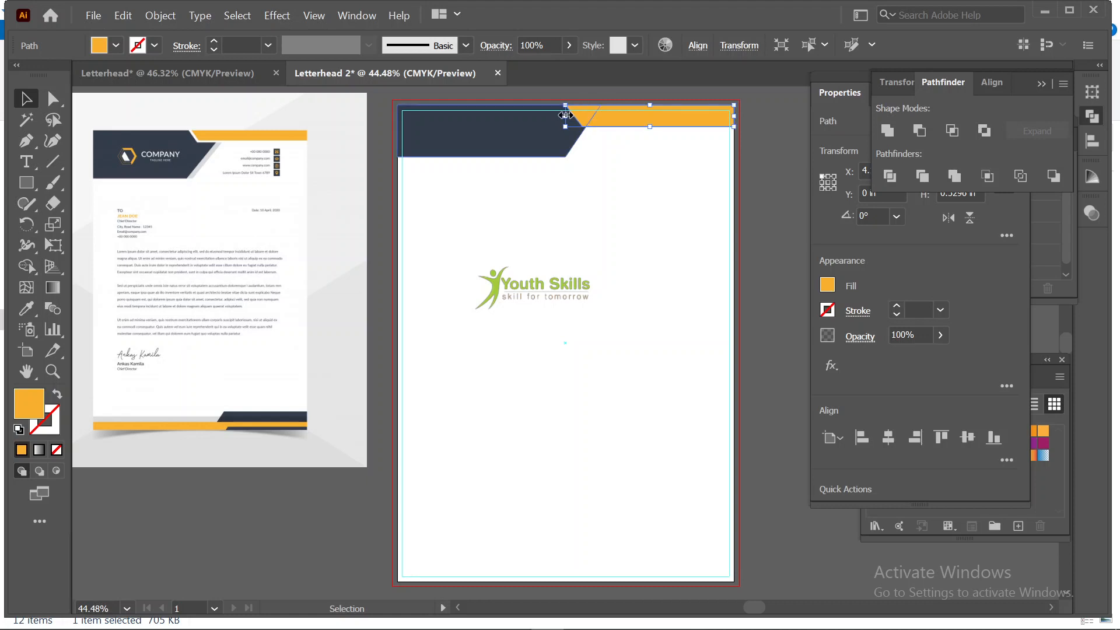
left_click_drag(565, 116, 539, 118)
left_click_drag(636, 128, 635, 121)
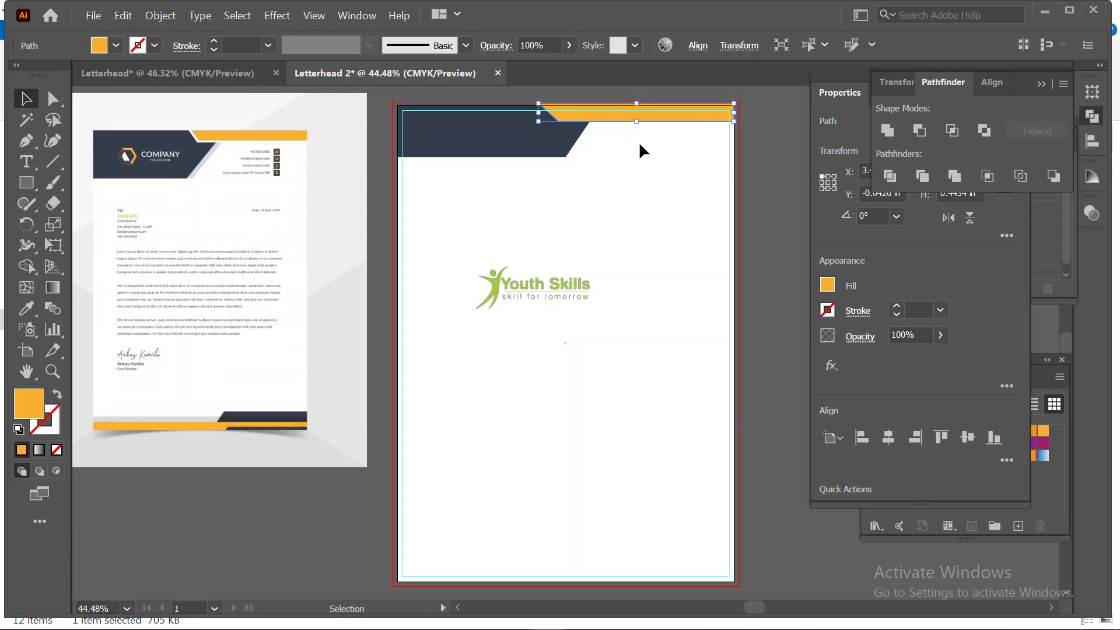
Try Minus Front and Divide on the overlapping orange strip and navy header shape
left_click(546, 137, "shift")
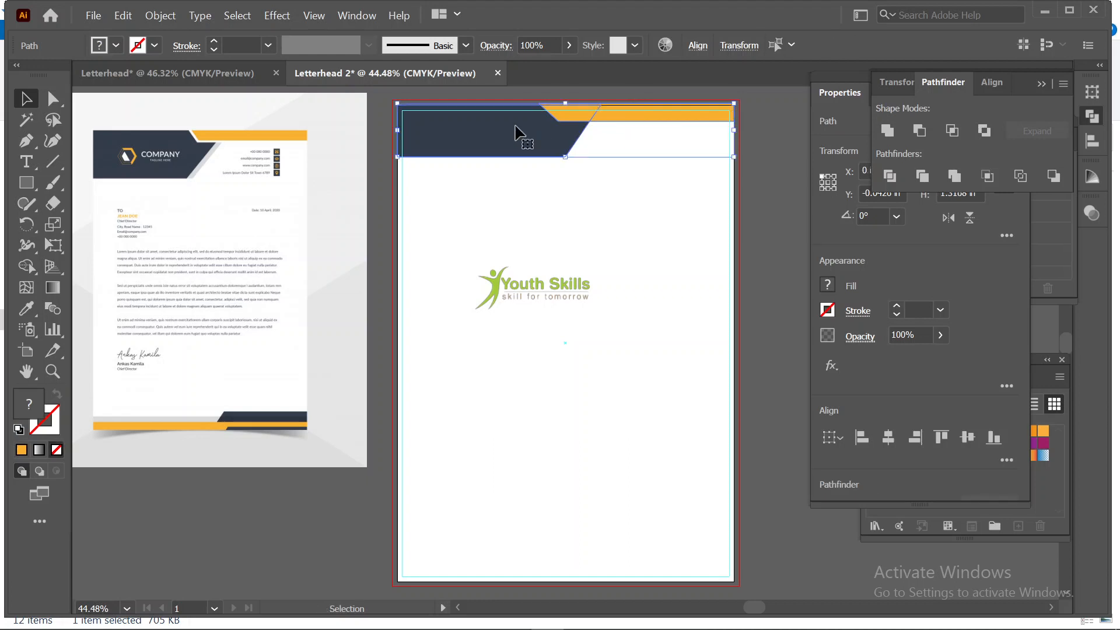
left_click(919, 130)
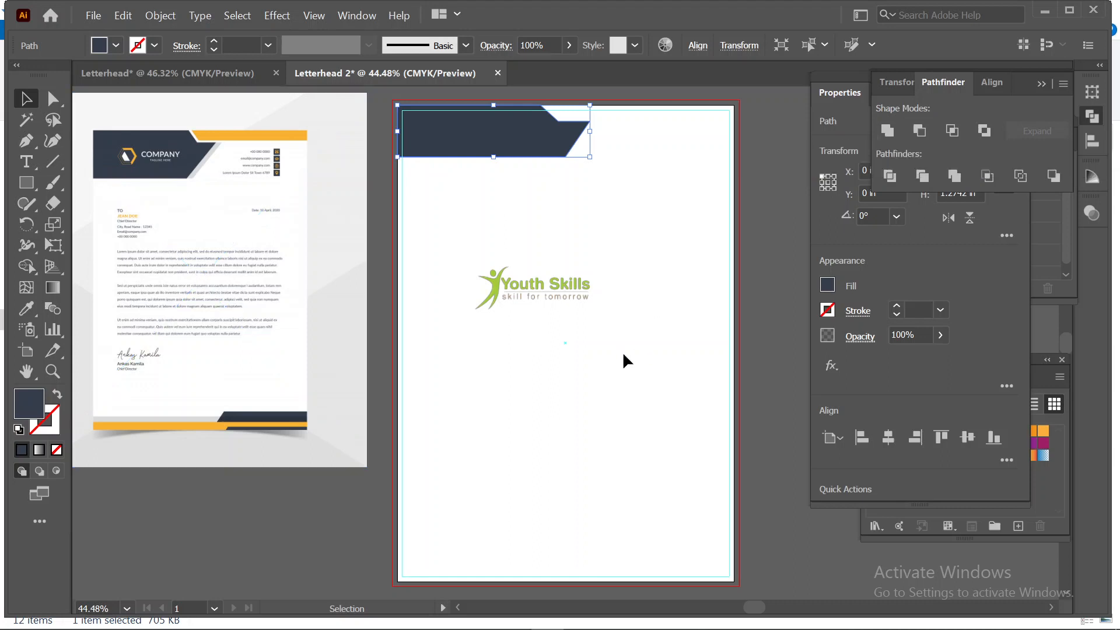
key("ctrl+z")
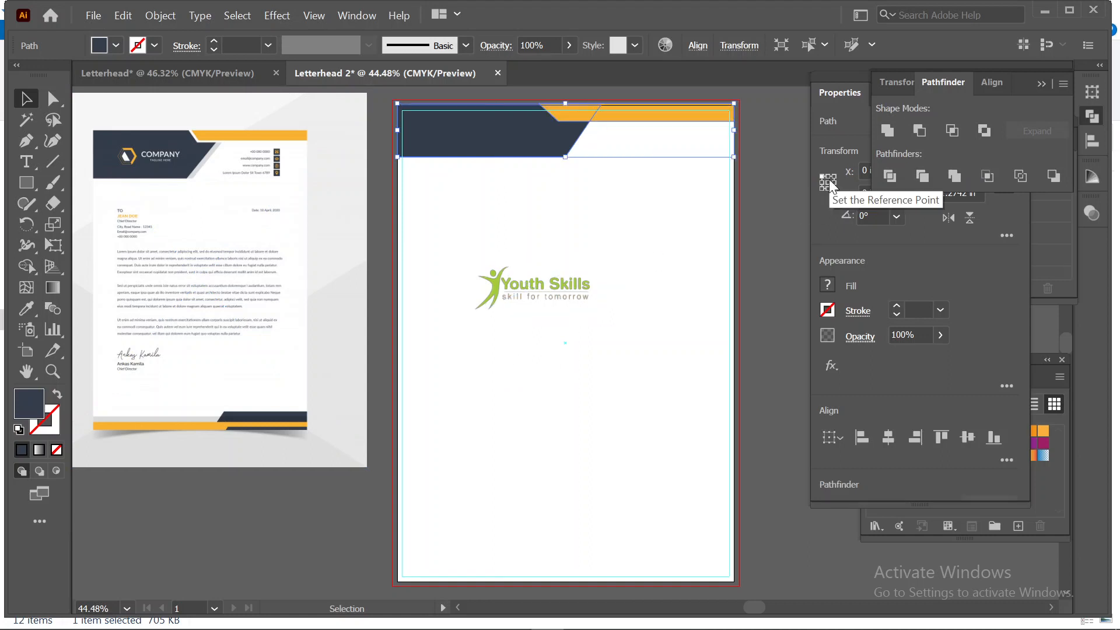
left_click(894, 173)
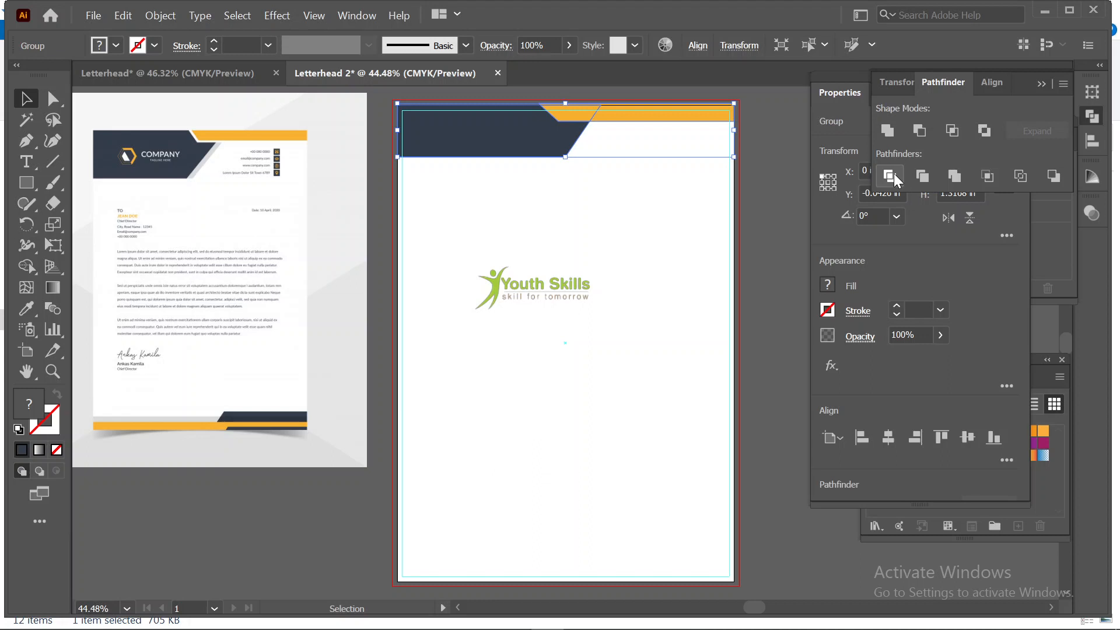
key("ctrl+shift+g")
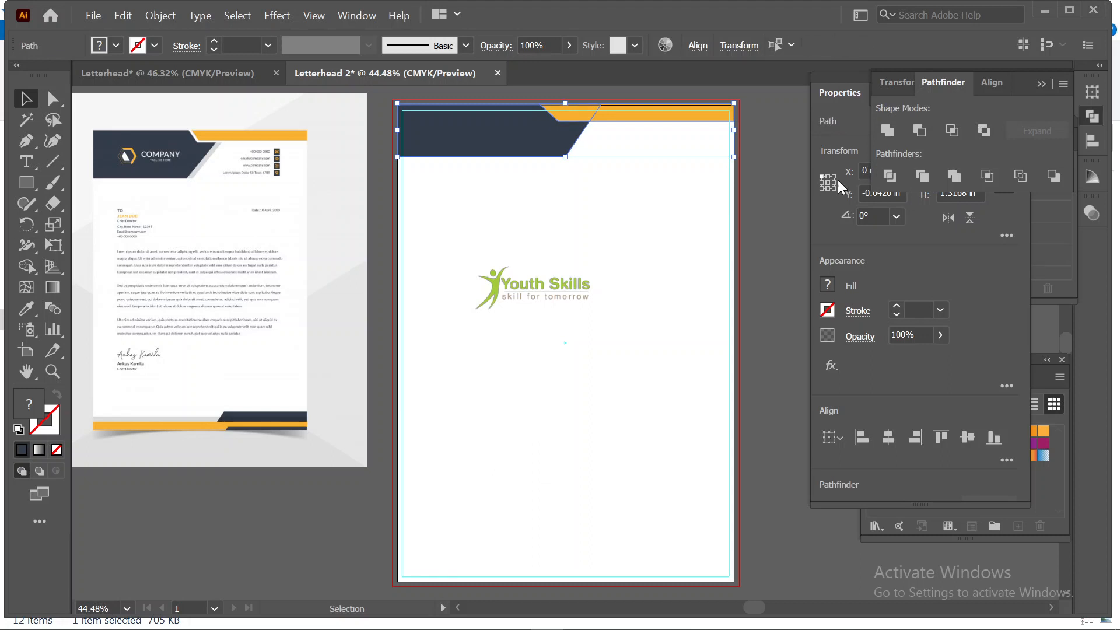
left_click(785, 159)
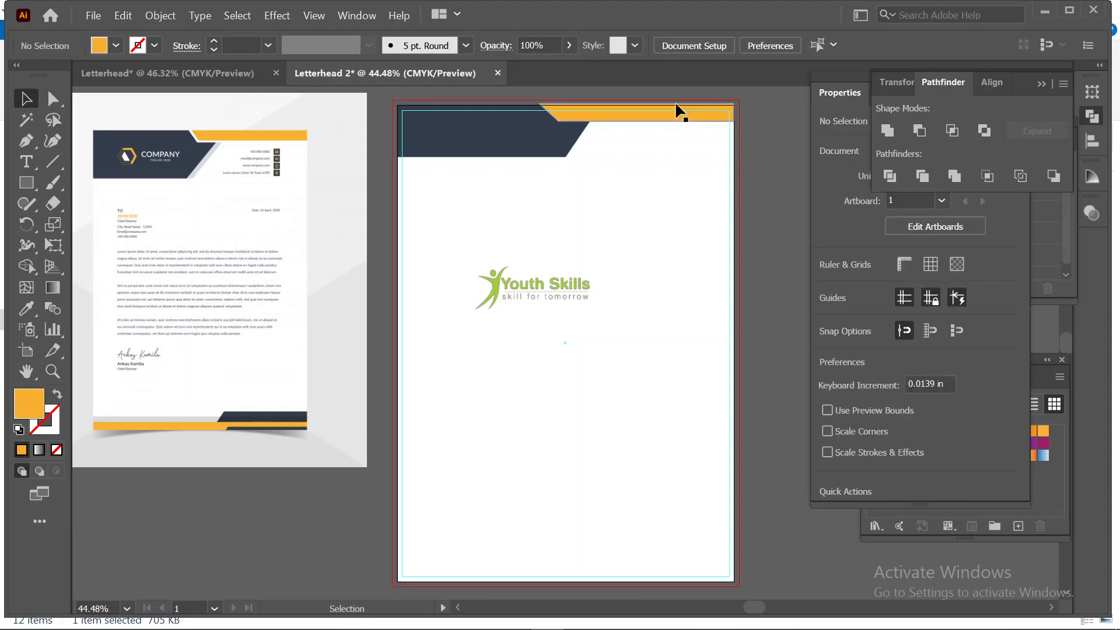
Duplicate the orange strip to just above the logo, and subtract the original strip from the navy header with Minus Front
left_click(656, 119)
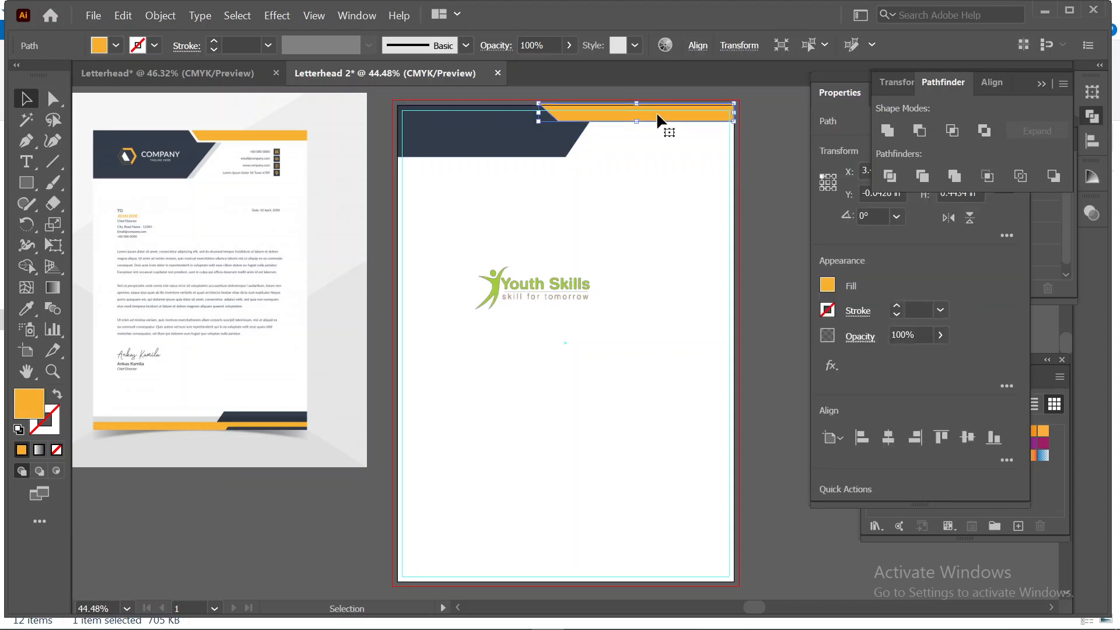
left_click_drag(656, 111, 672, 240, "alt")
left_click(651, 118)
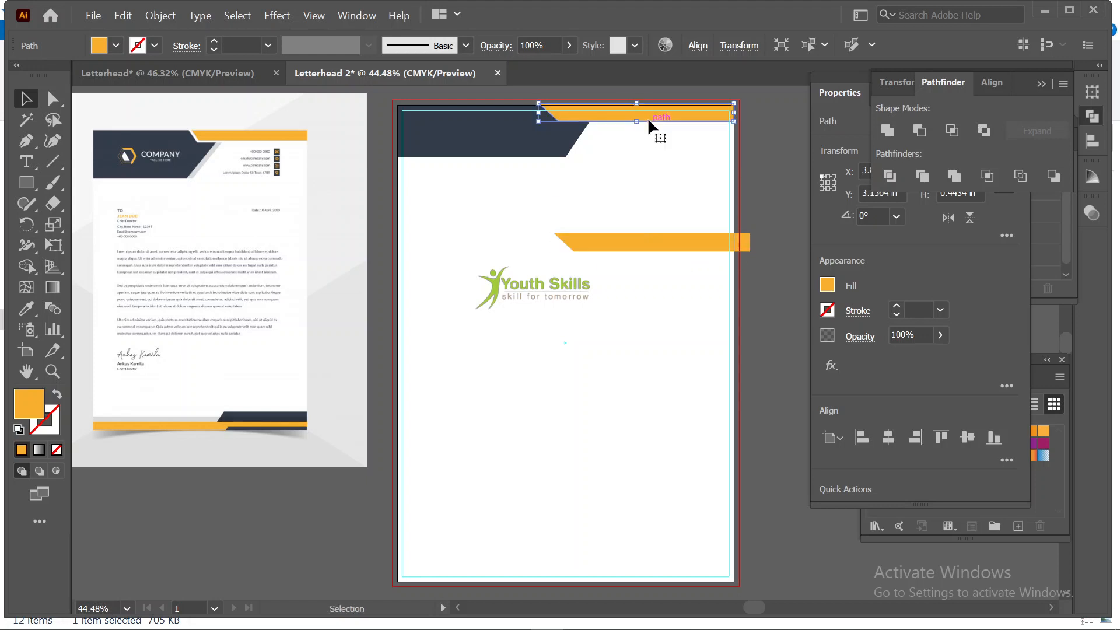
left_click(526, 143, "shift")
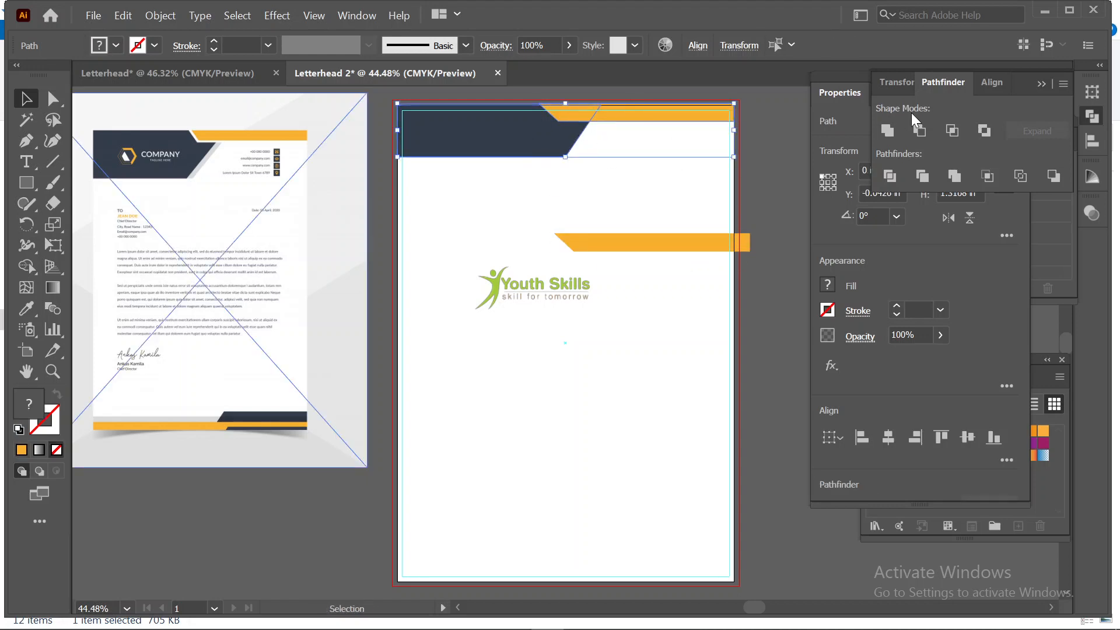
left_click(919, 130)
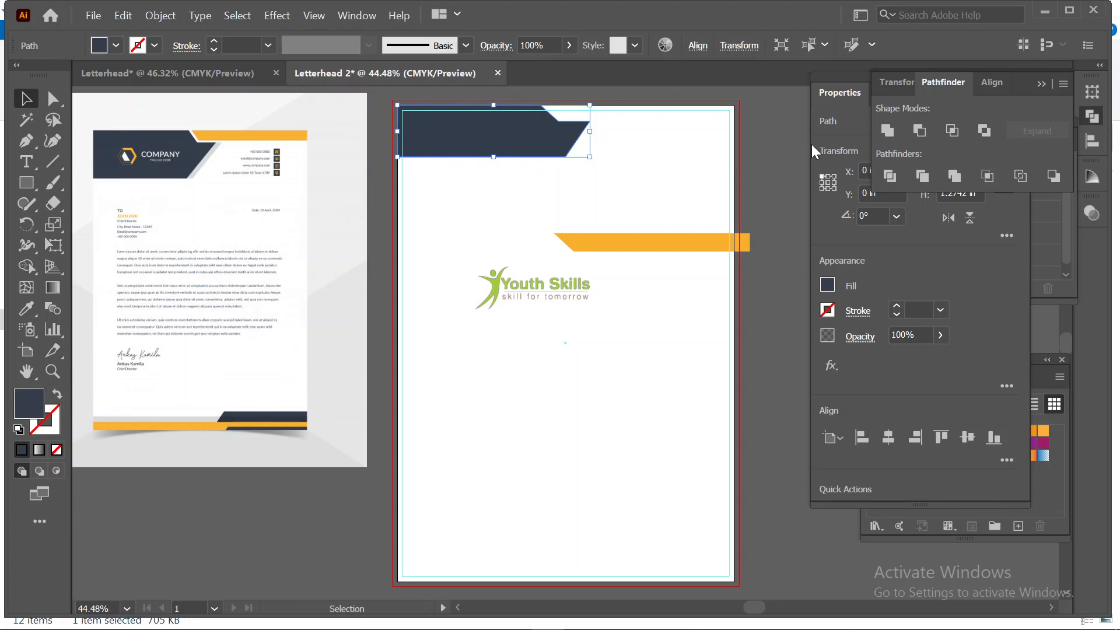
left_click(815, 151)
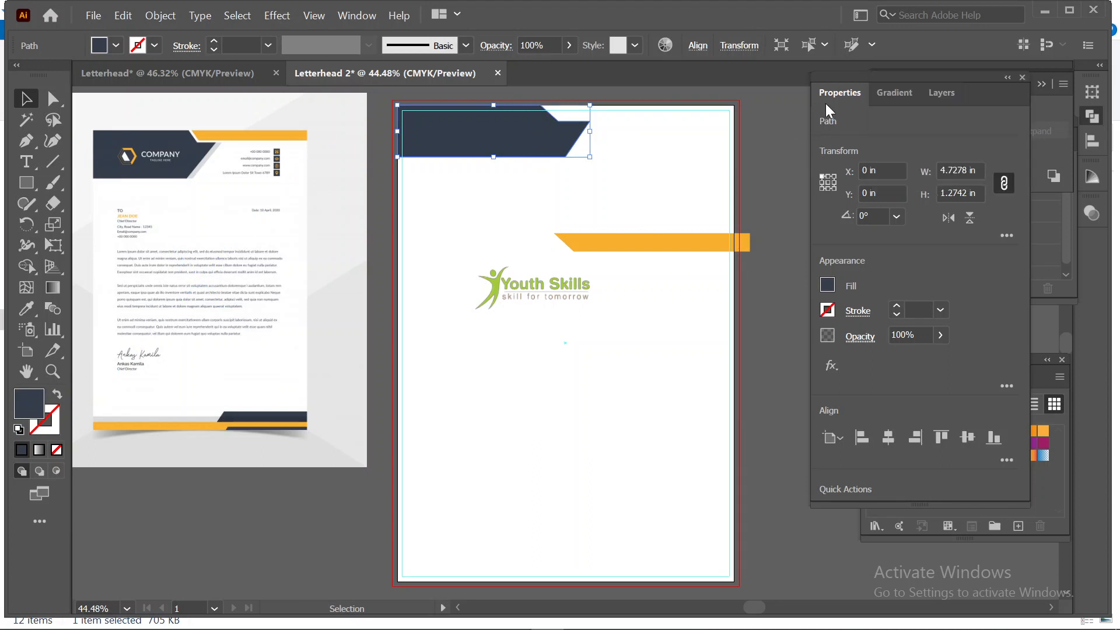
left_click(764, 104)
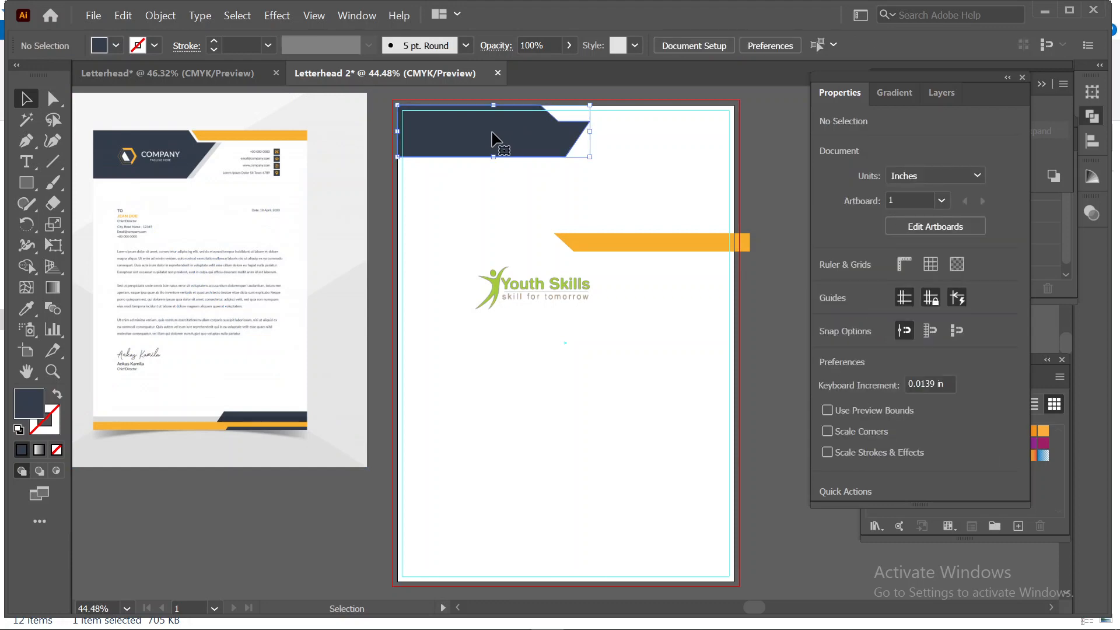
Copy the notched navy header shape, paste it in back, and shift the copy right to X 0.139 in
left_click(494, 139)
left_click(123, 15)
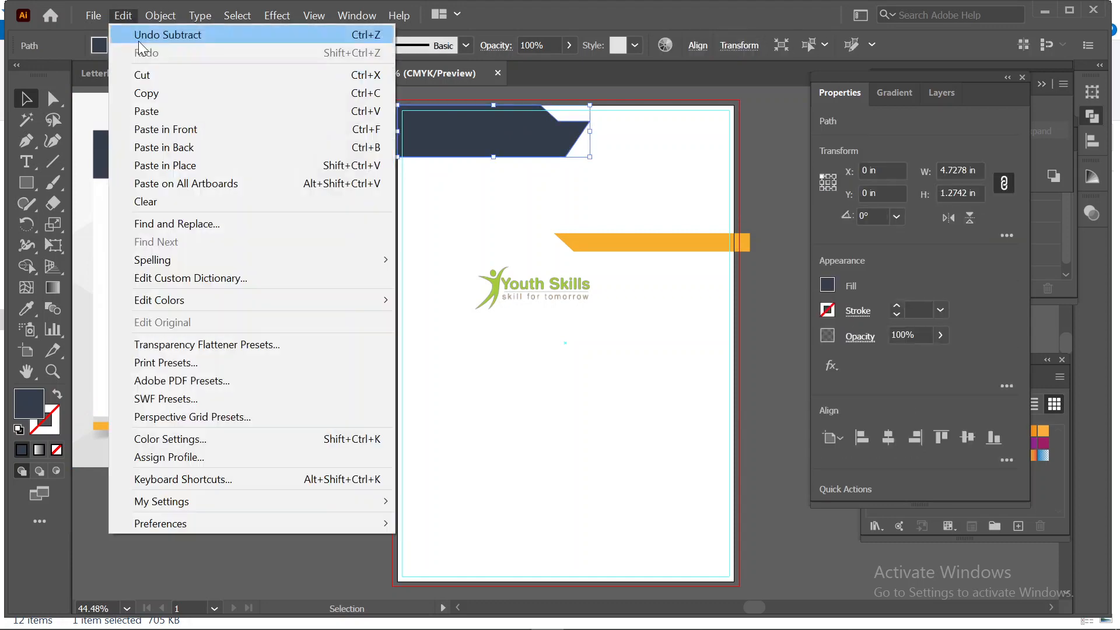
left_click(152, 93)
left_click(117, 16)
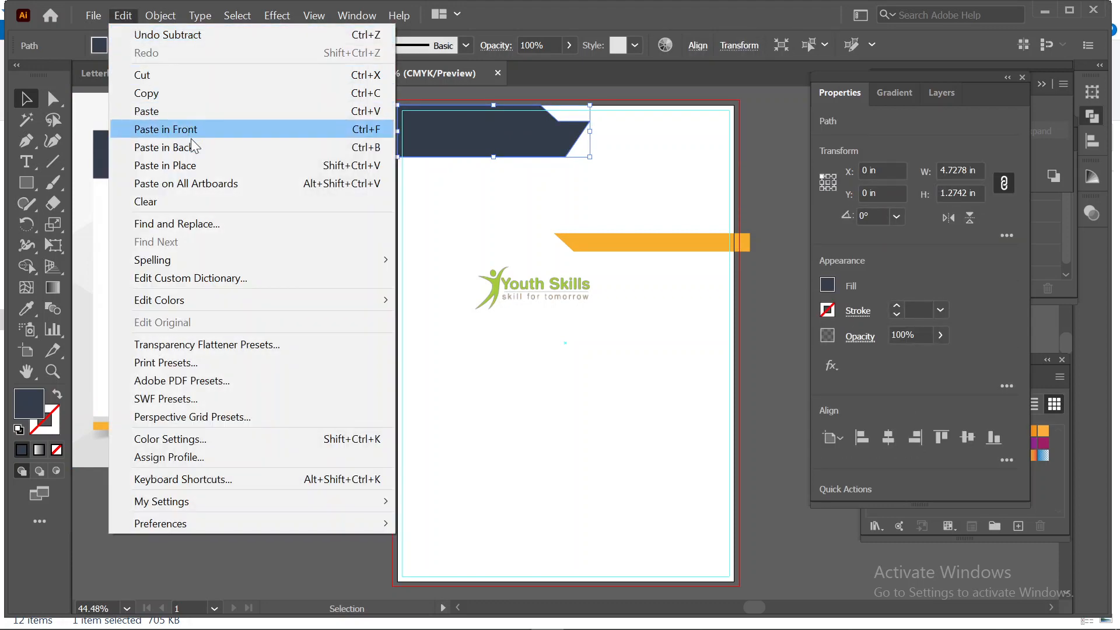
left_click(177, 147)
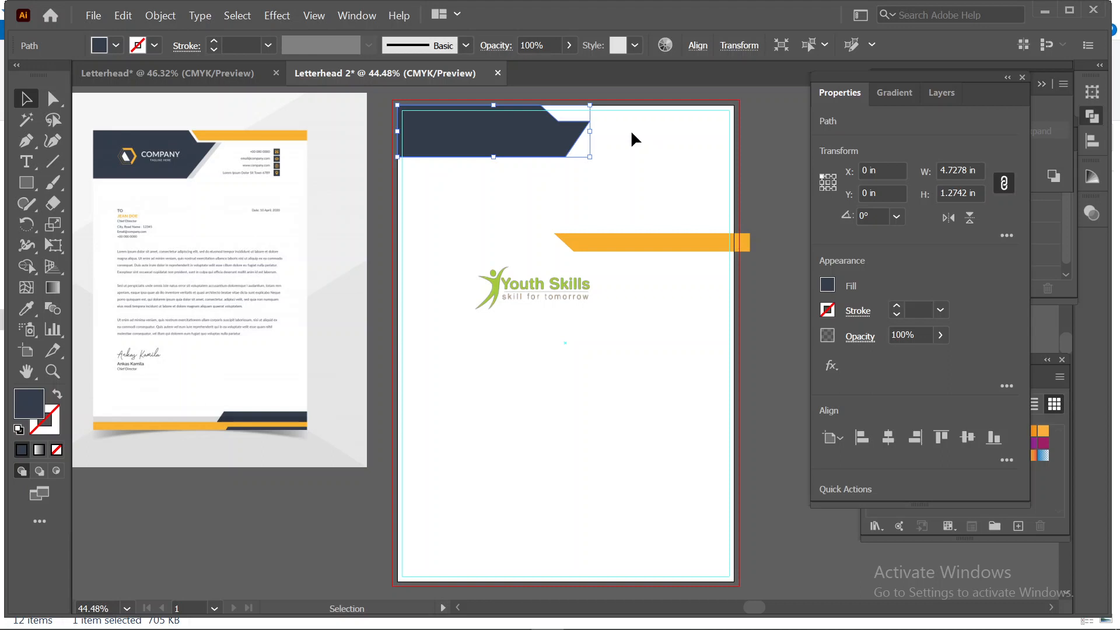
key("shift+Right")
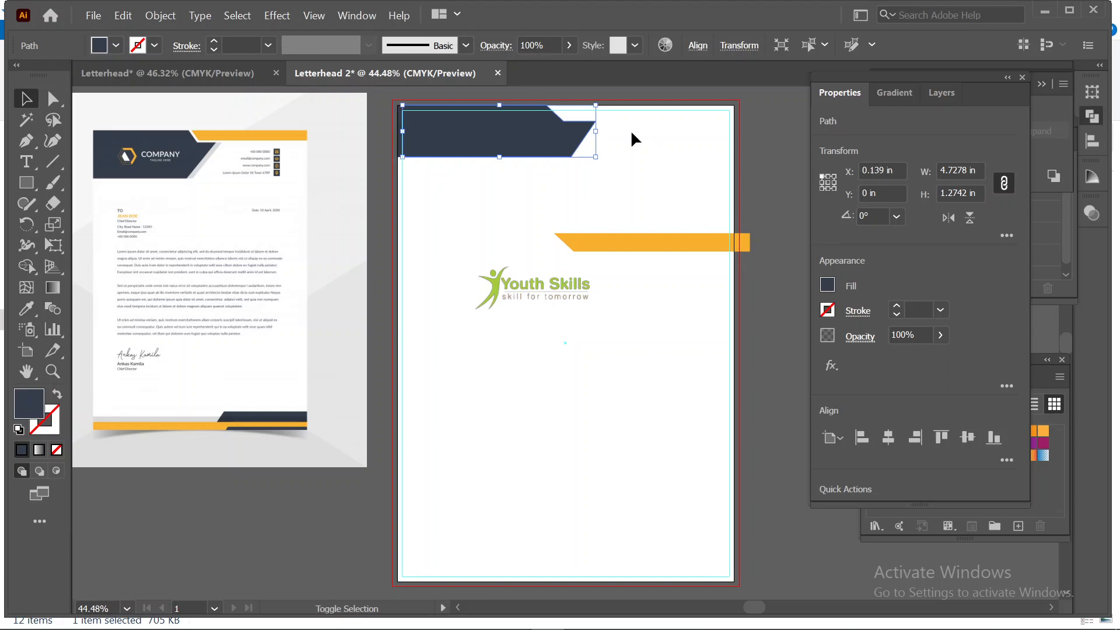
Shift the back copy of the navy header right to X 0.1946 in and fill it with light grey sampled from the reference template
key("Right")
key("Right")
key("Right")
key("Right")
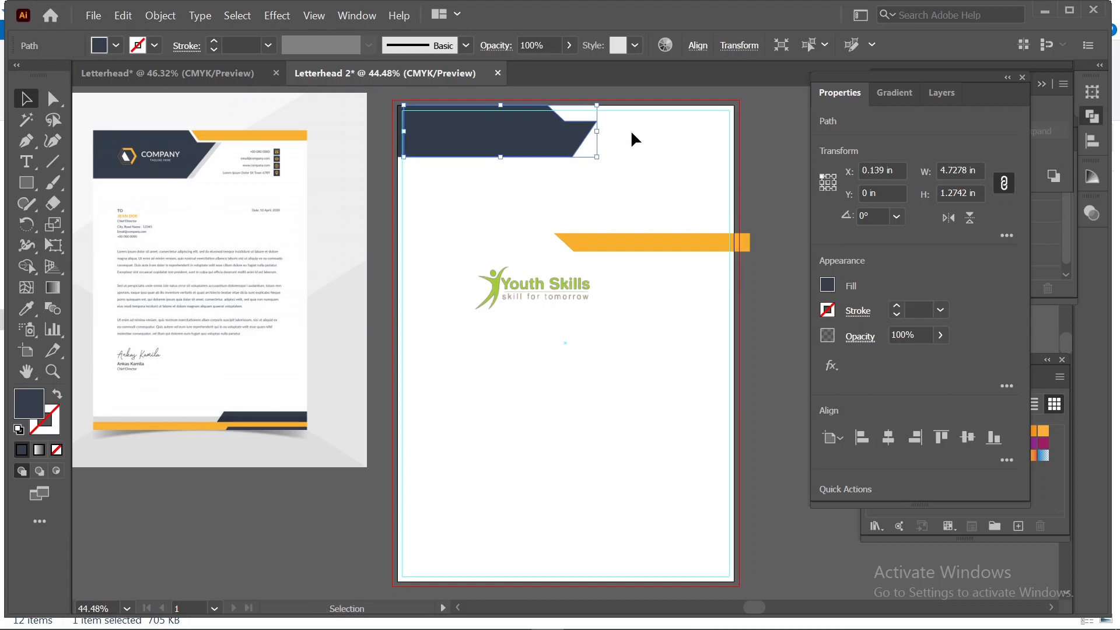
left_click(21, 315)
left_click(157, 258)
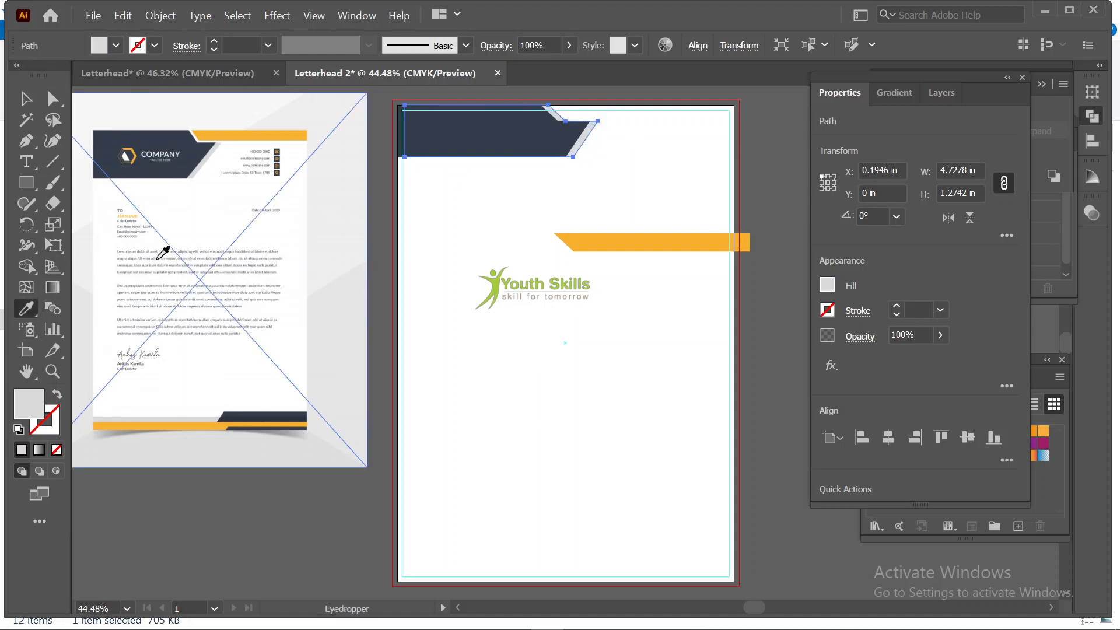
left_click(26, 98)
left_click(273, 470)
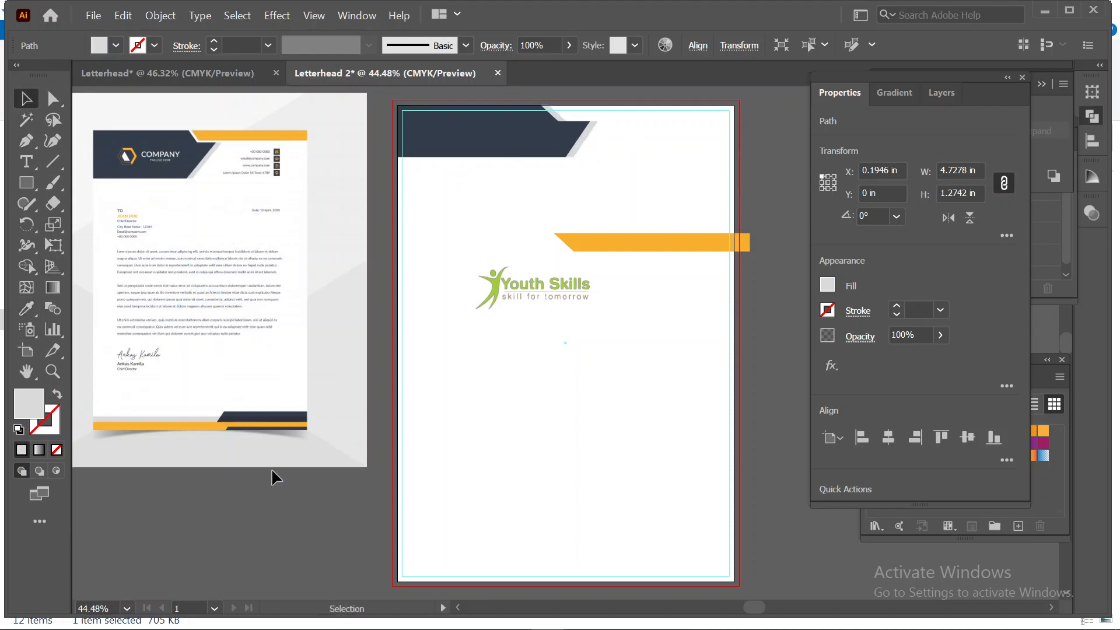
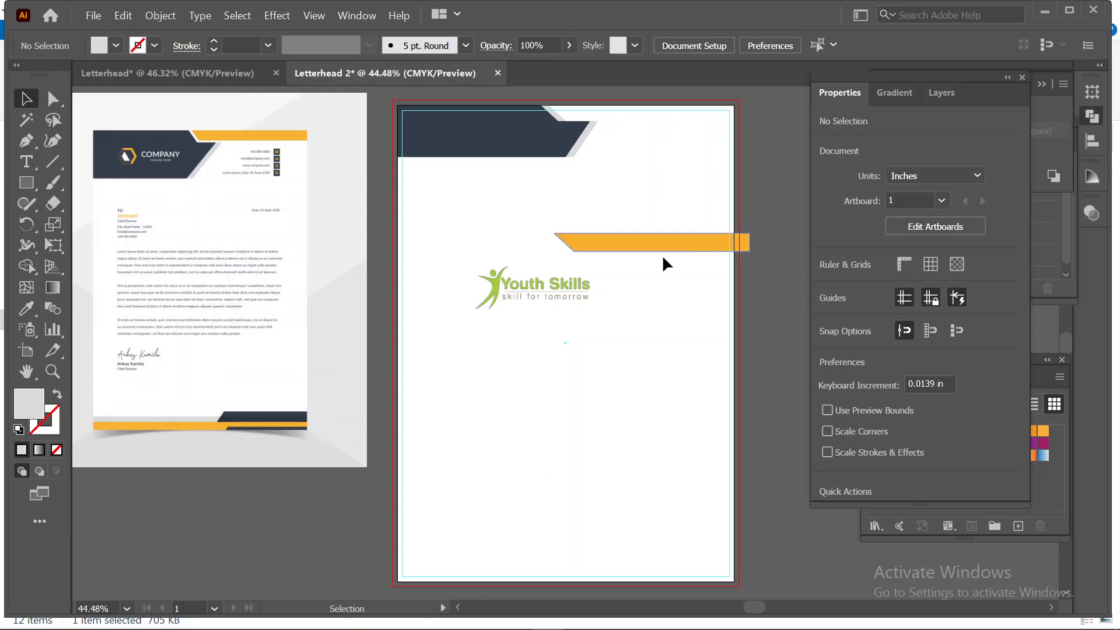
Move the orange strip to the page's top edge beside the header and reduce it to about 4.34 in wide and 0.31 in high
left_click_drag(665, 240, 648, 110)
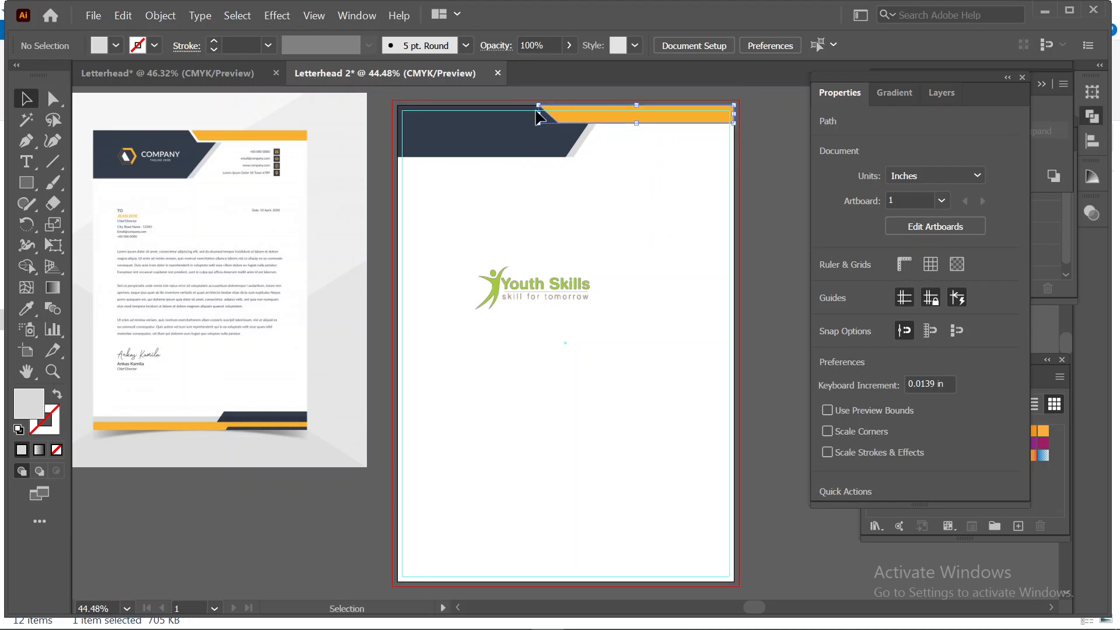
left_click(644, 278)
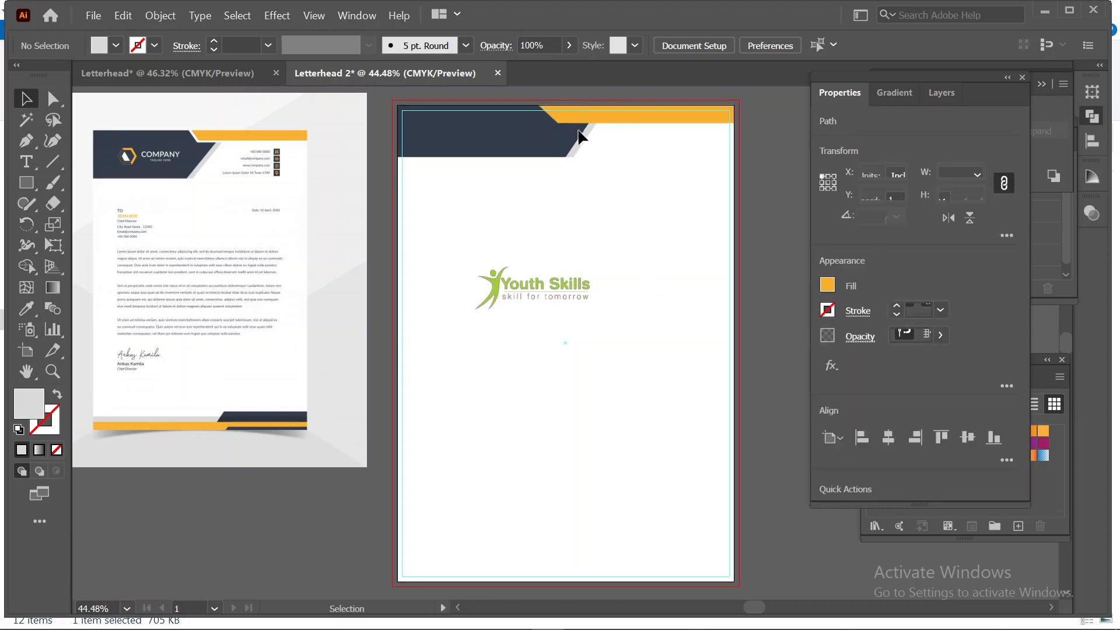
left_click(543, 115)
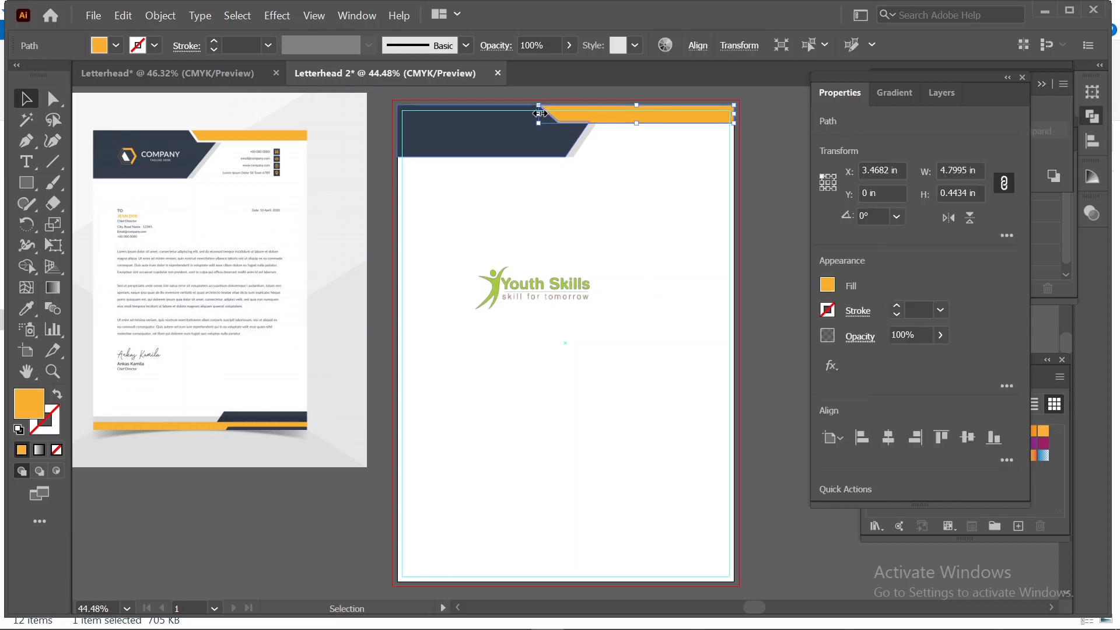
left_click_drag(539, 113, 575, 107)
left_click(663, 218)
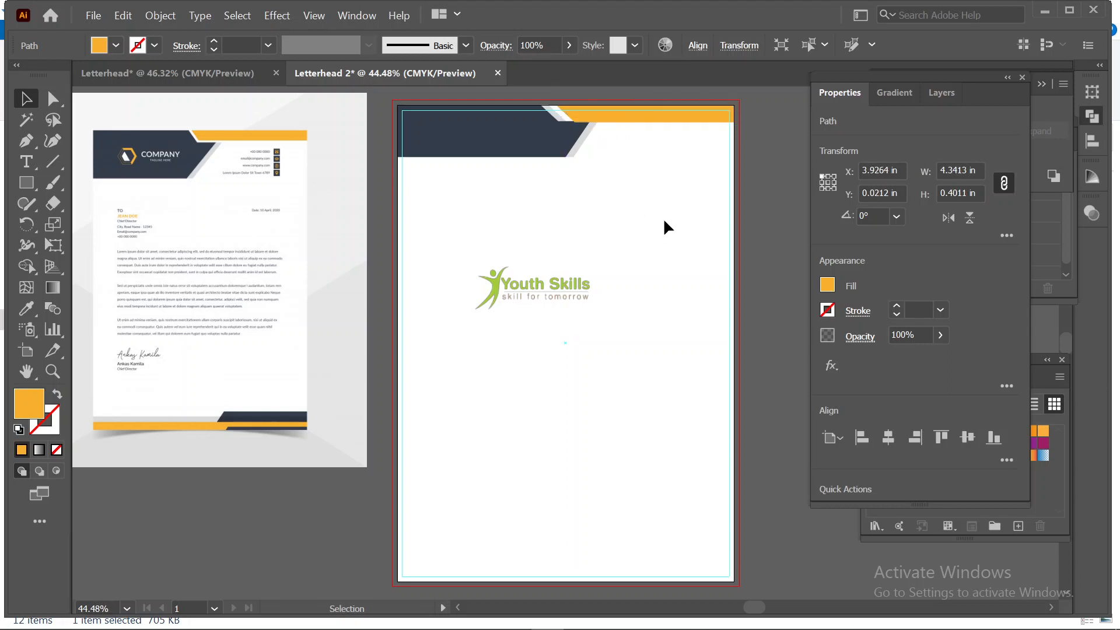
left_click(645, 122)
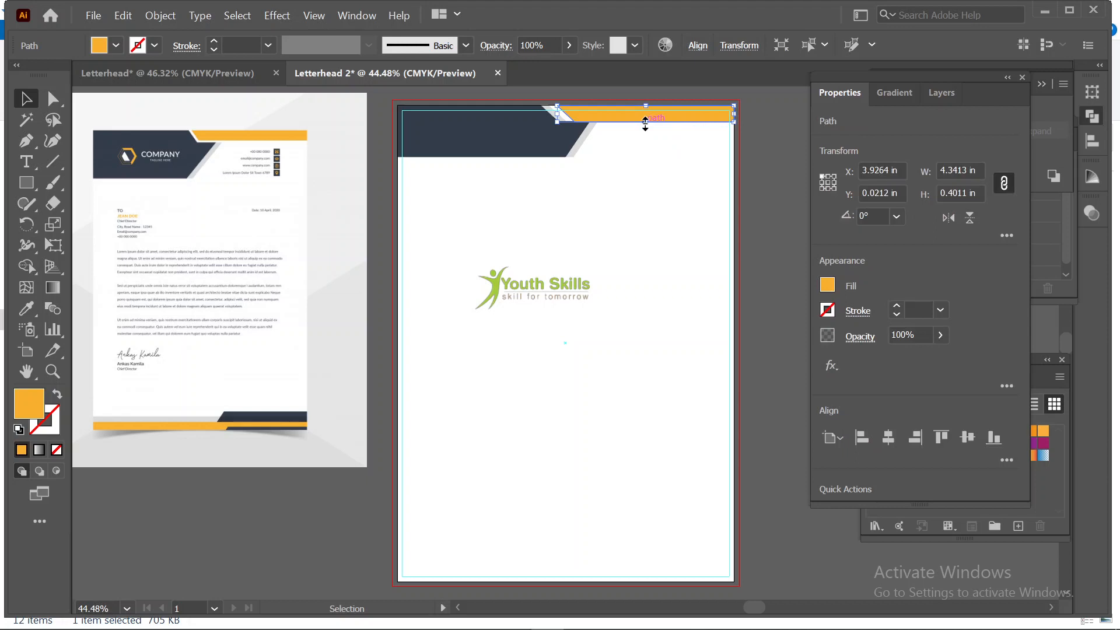
left_click_drag(645, 122, 645, 118)
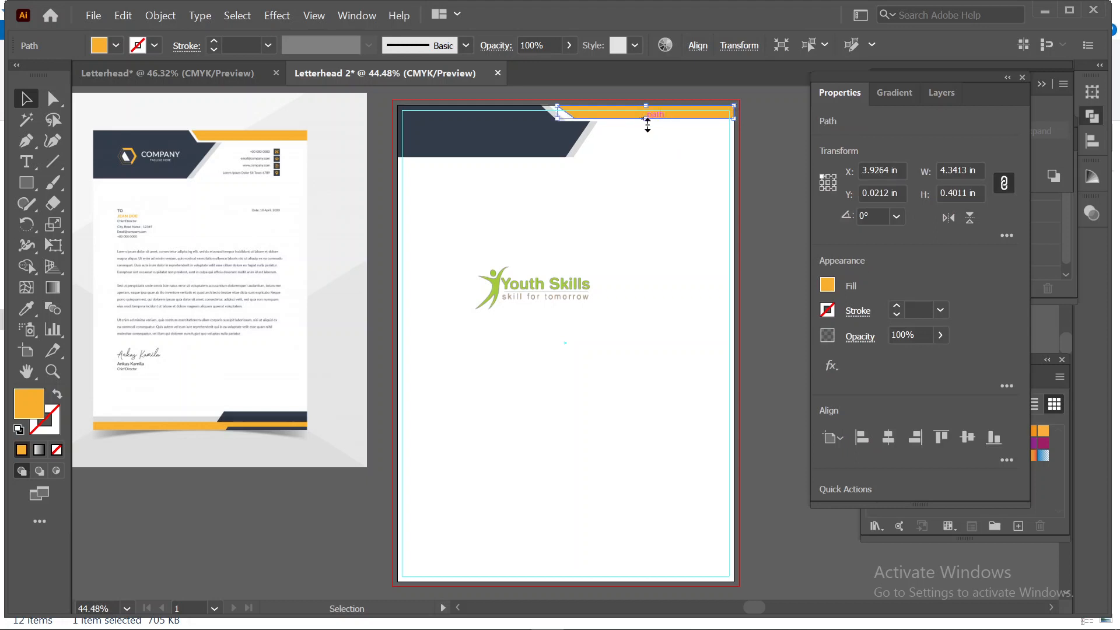
left_click(651, 161)
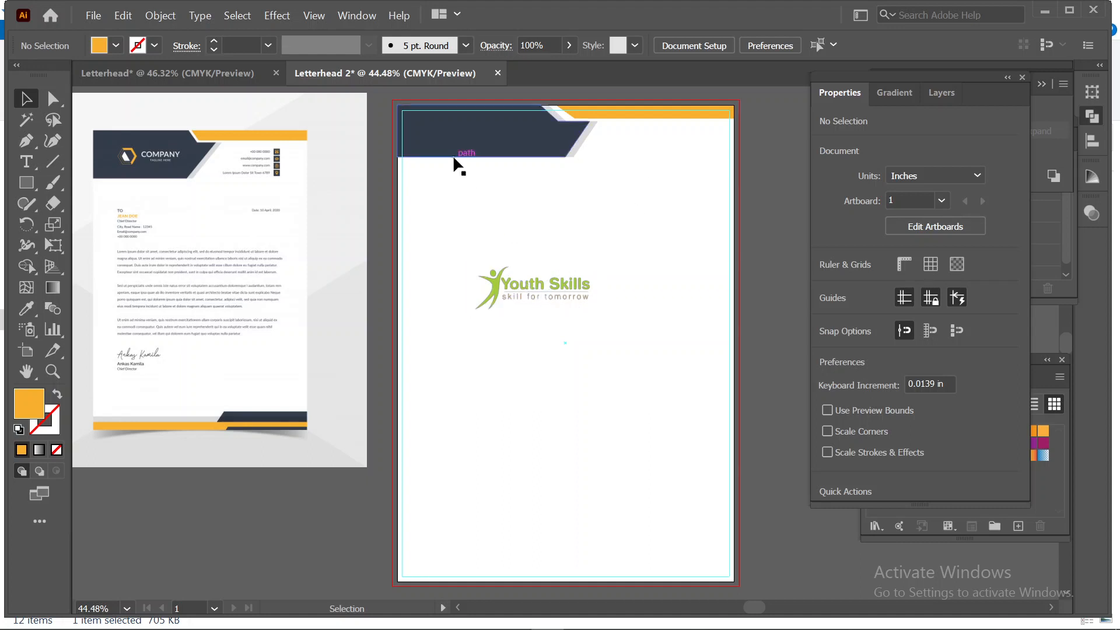
Scale the Youth Skills logo to about 2.07 in wide, place it on the navy header and bring it to front
left_click(586, 298)
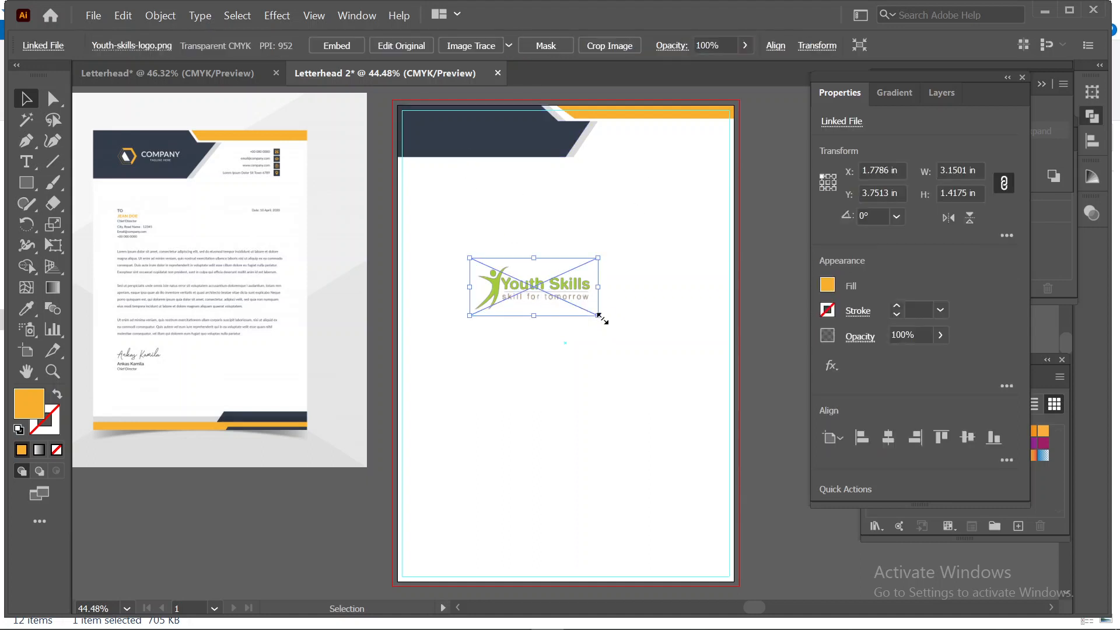
left_click_drag(601, 317, 477, 133)
right_click(478, 132)
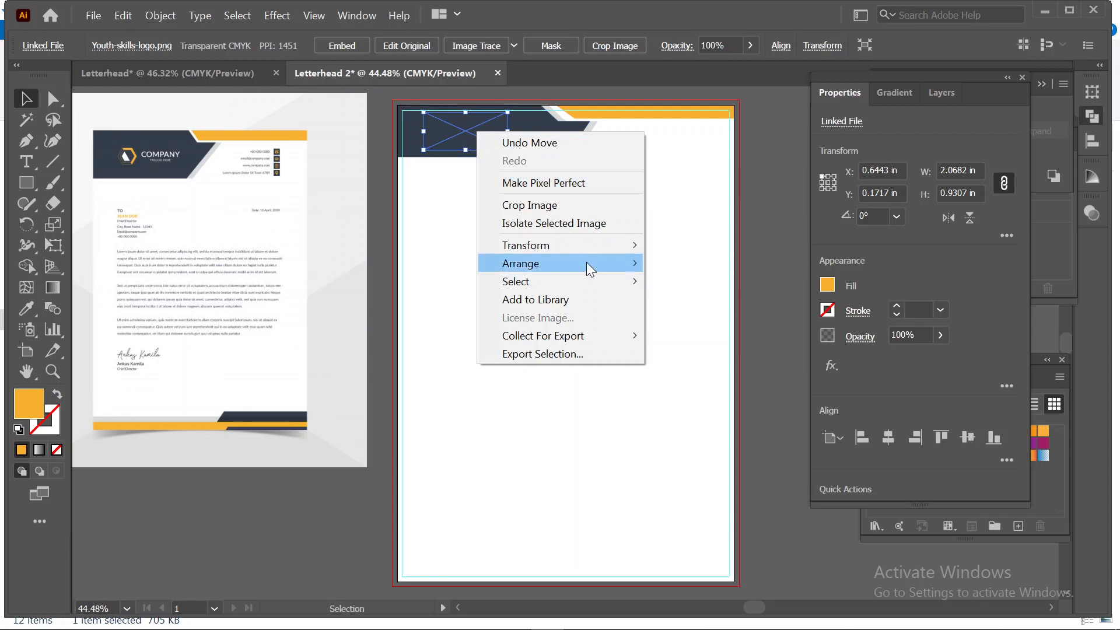
mouse_move(586, 262)
left_click(681, 262)
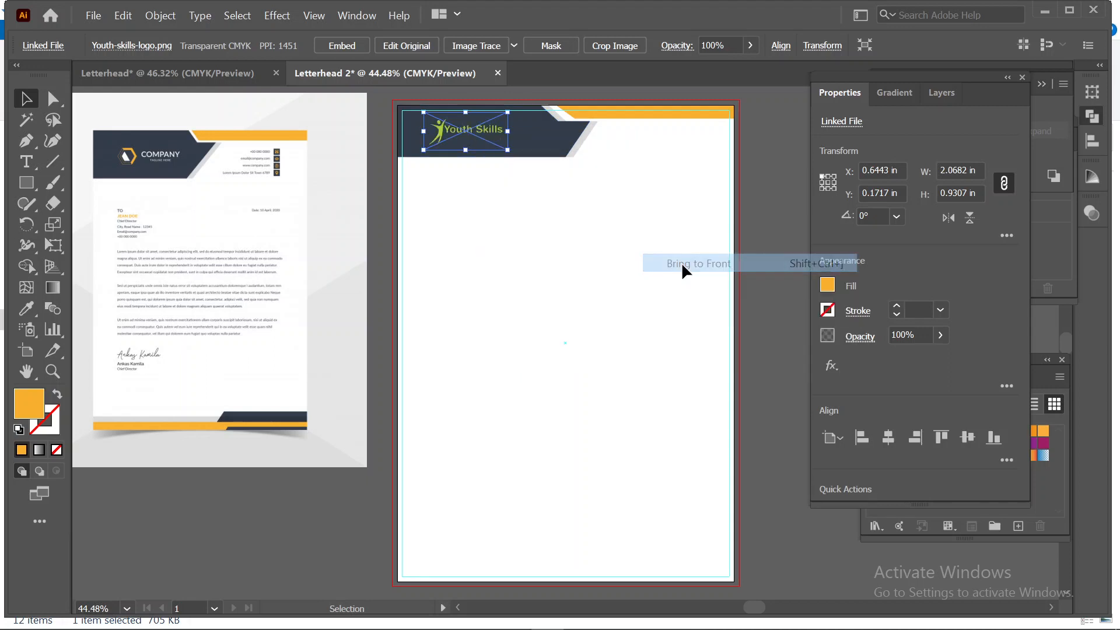
left_click(649, 217)
Recolor the orange header strip with the green sampled from the Youth Skills logo
left_click(621, 111)
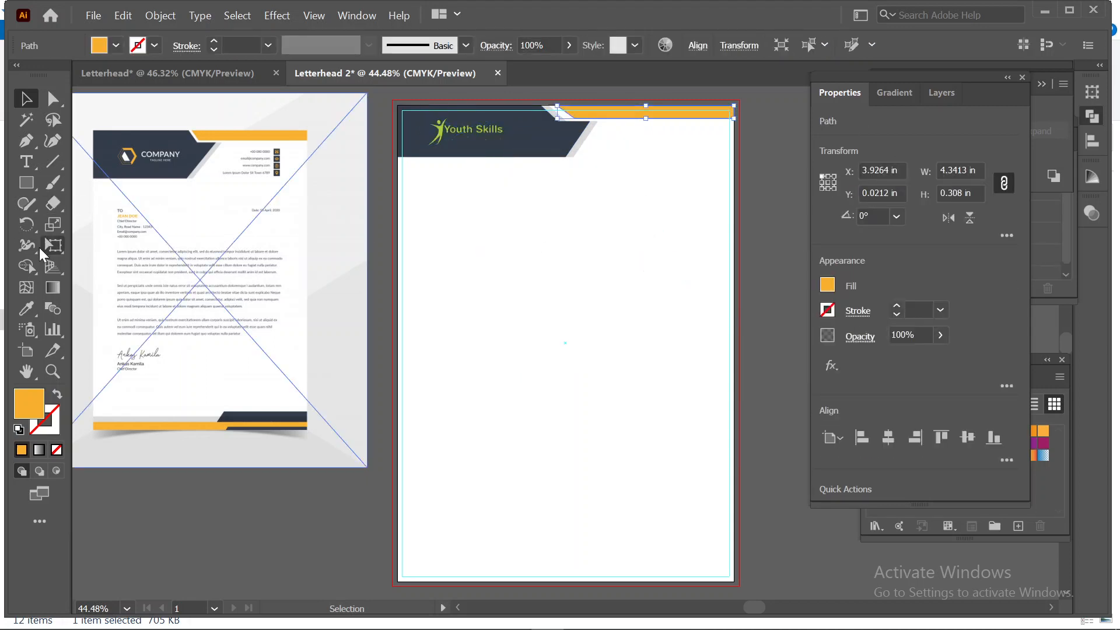
left_click(26, 308)
left_click(449, 130)
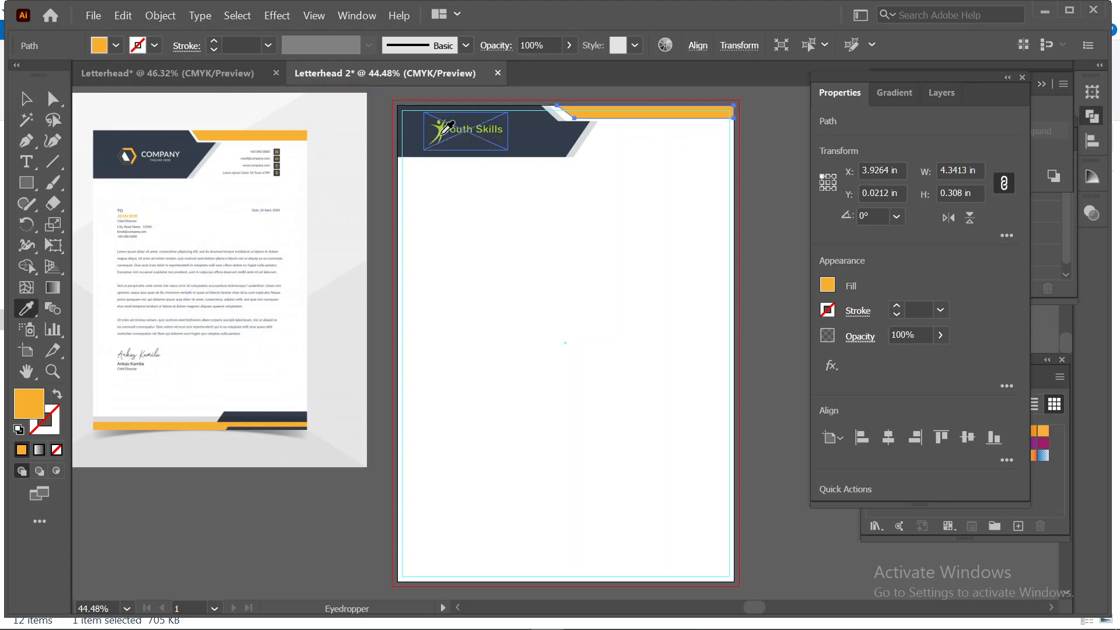
left_click(26, 98)
left_click(493, 269)
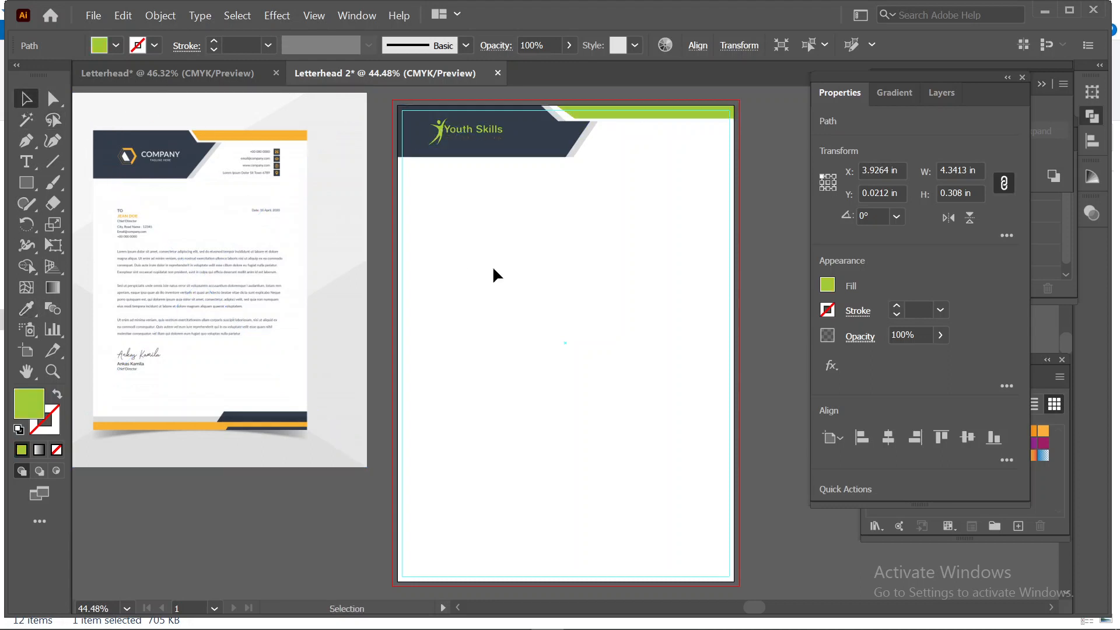
Try red, magenta, orange, dark brown and light brown swatch fills on the navy header shape
left_click(506, 154)
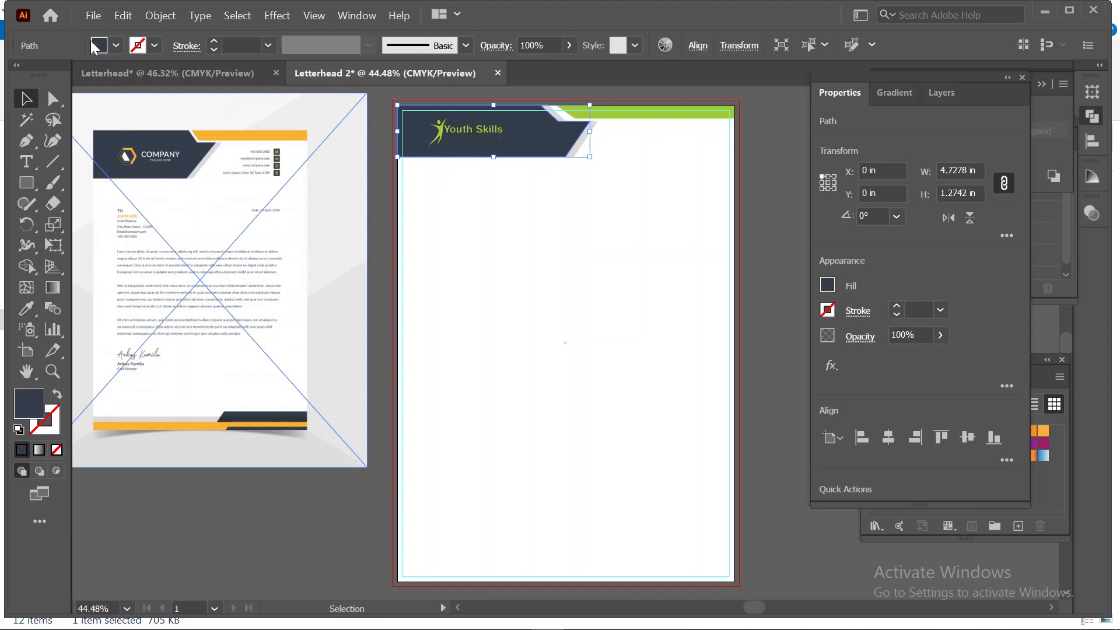
left_click(116, 46)
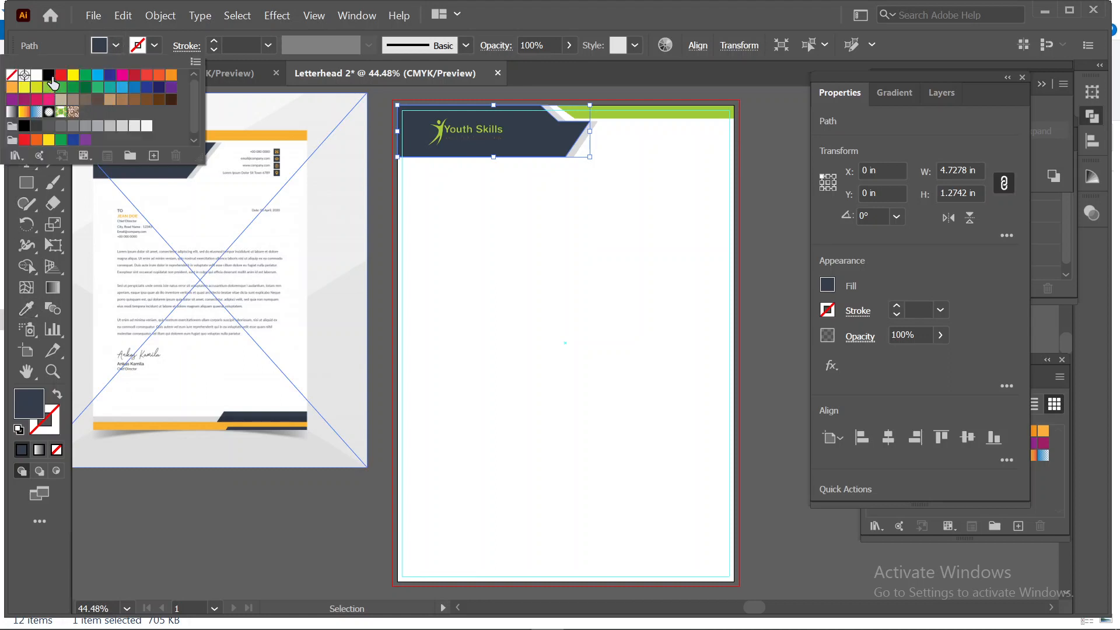
left_click(60, 76)
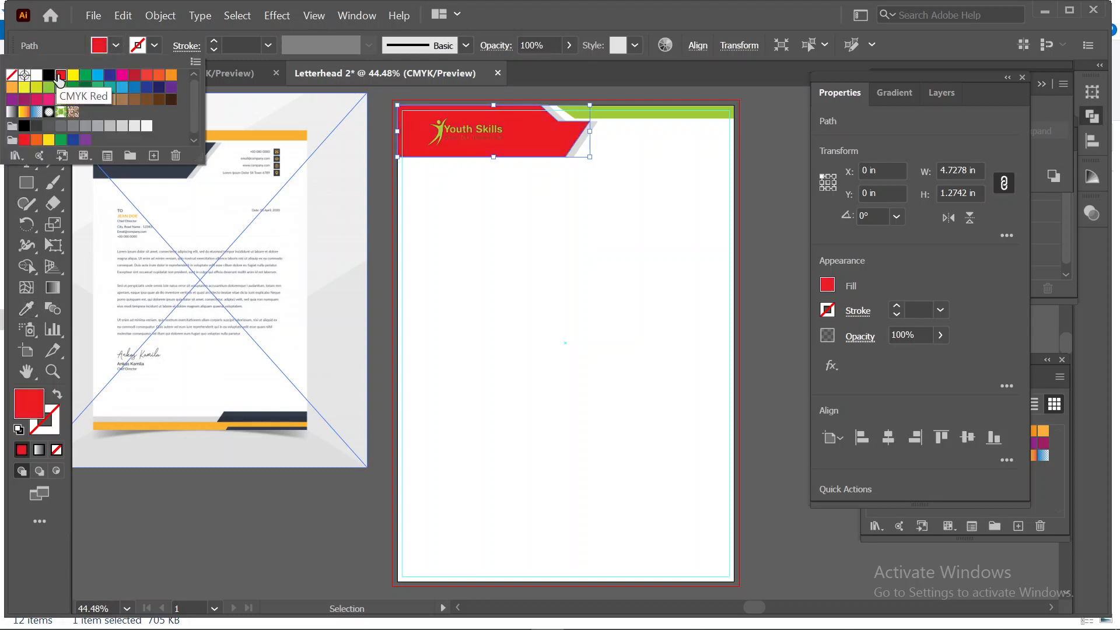
left_click(122, 76)
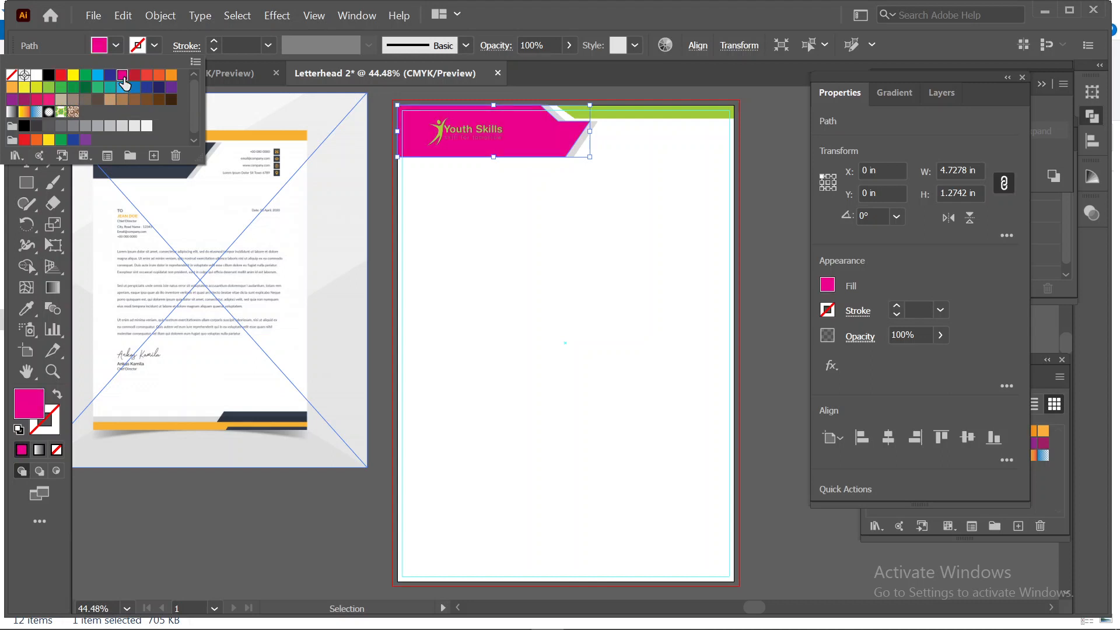
left_click(159, 75)
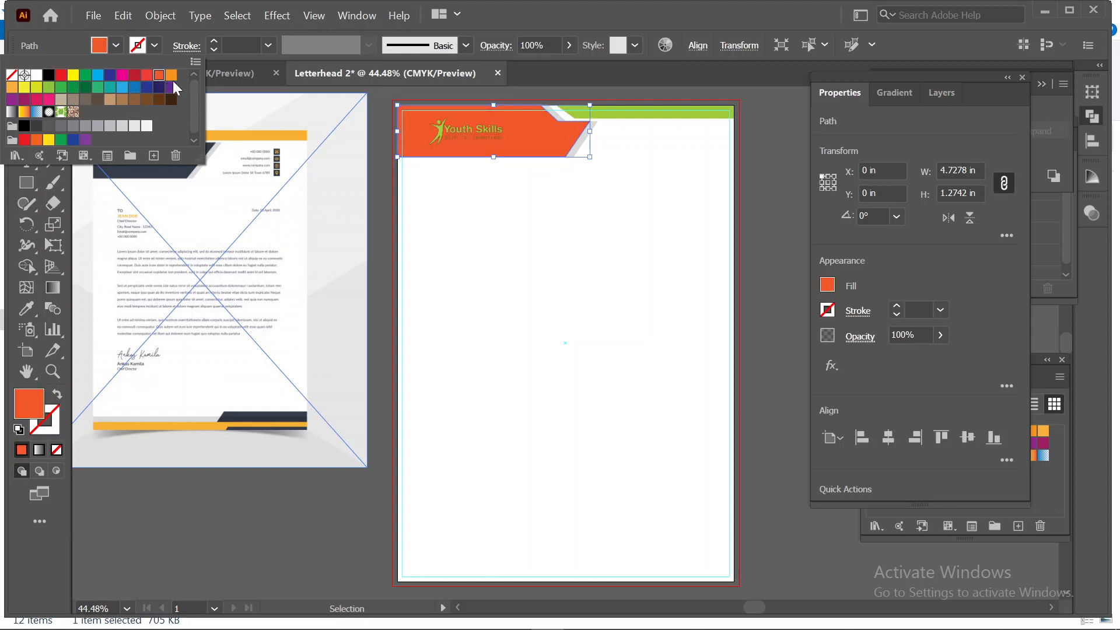
left_click(172, 100)
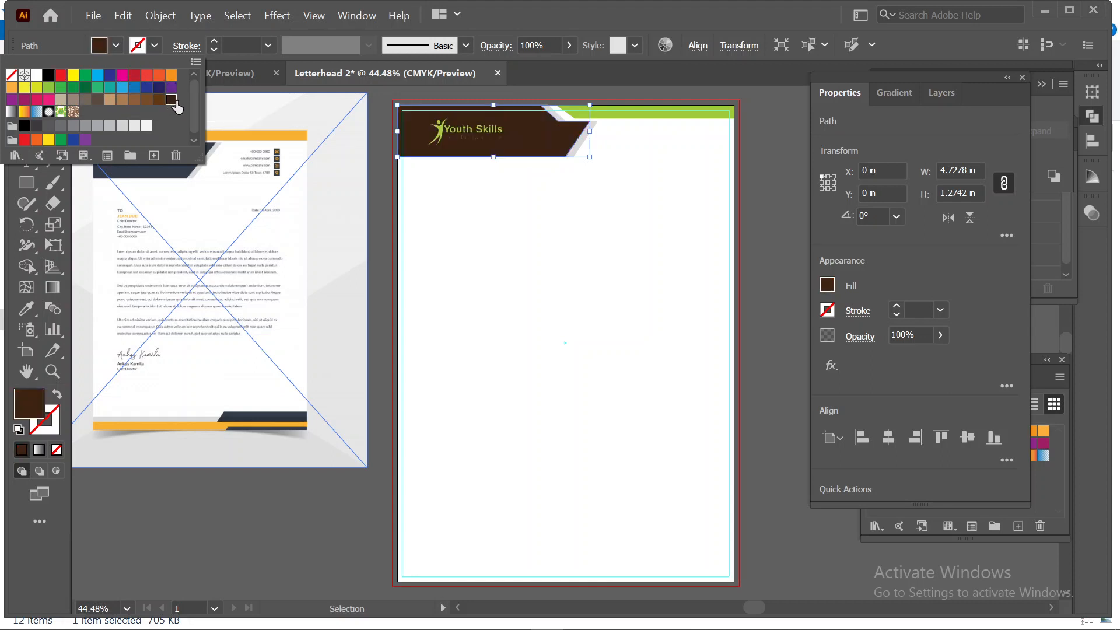
left_click(122, 100)
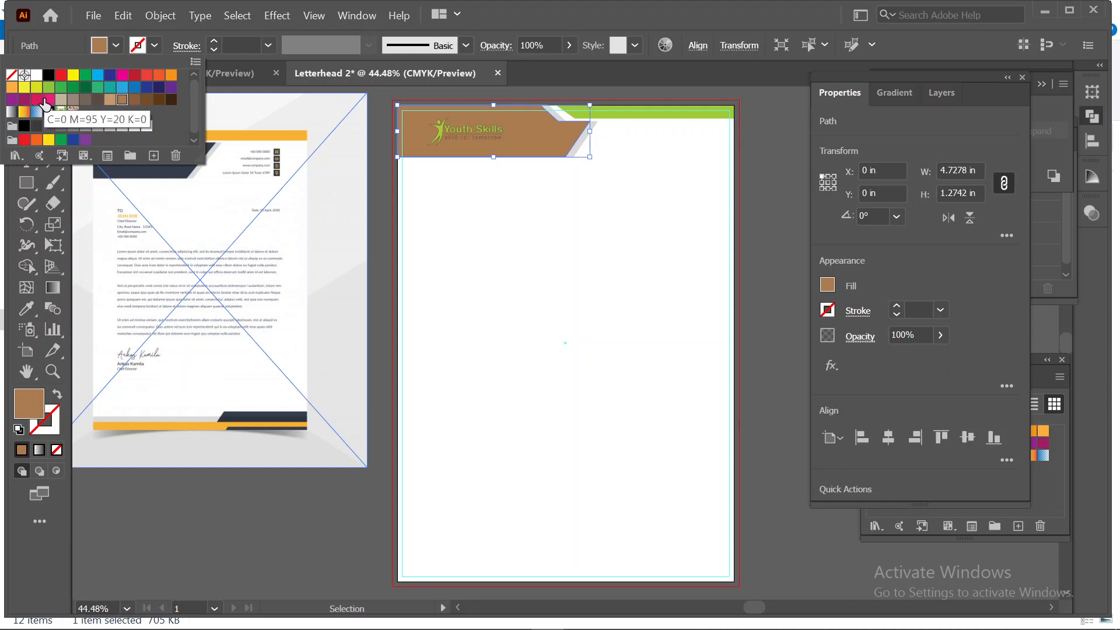
left_click(431, 283)
Undo all the trial fill changes on the header shape and deselect it
key("ctrl+z")
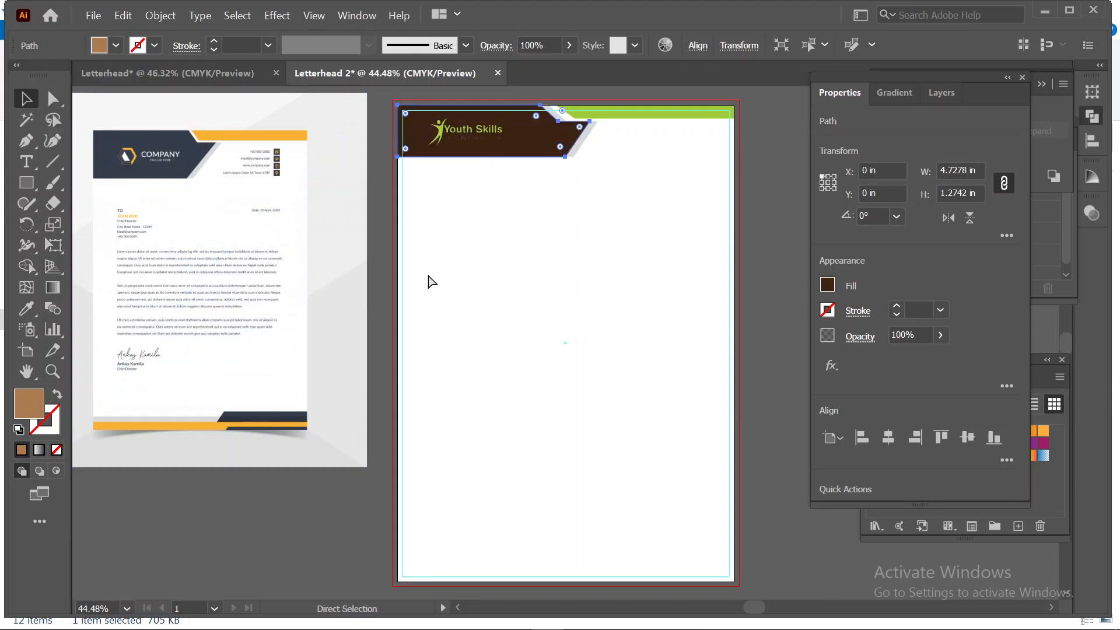
key("ctrl+z")
key("ctrl+z")
key("ctrl+z")
key("ctrl+z")
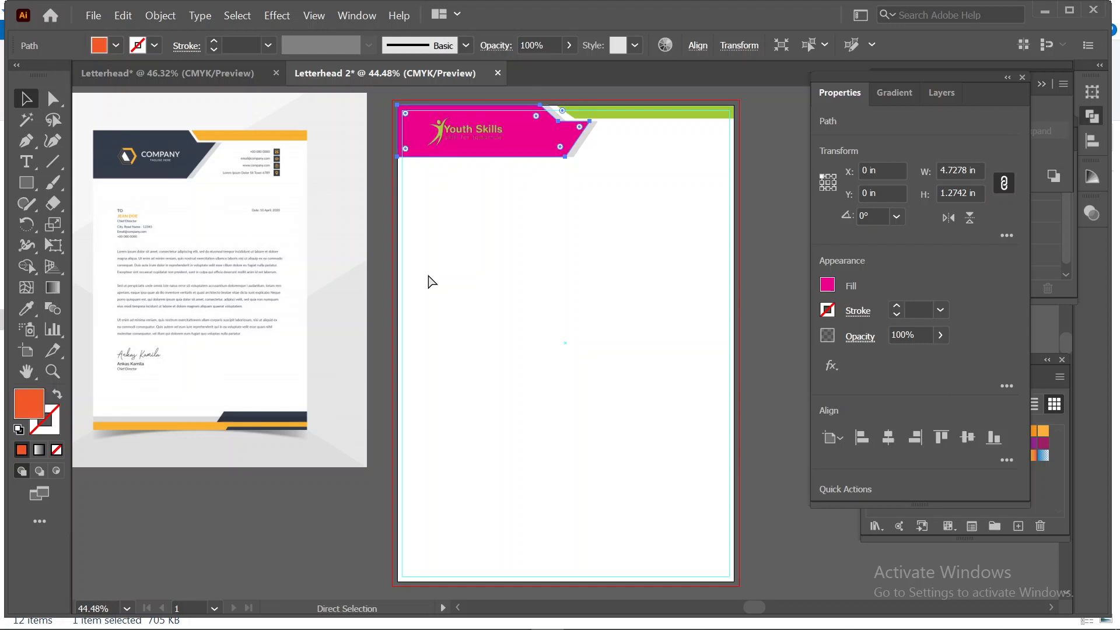
key("ctrl+z")
key("v")
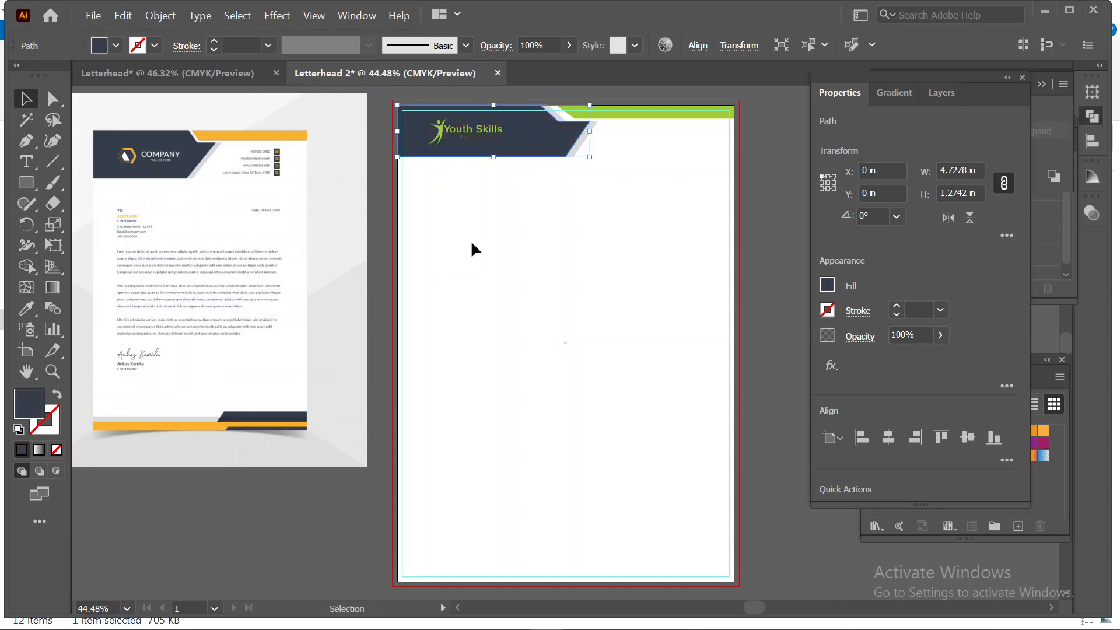
left_click(470, 240)
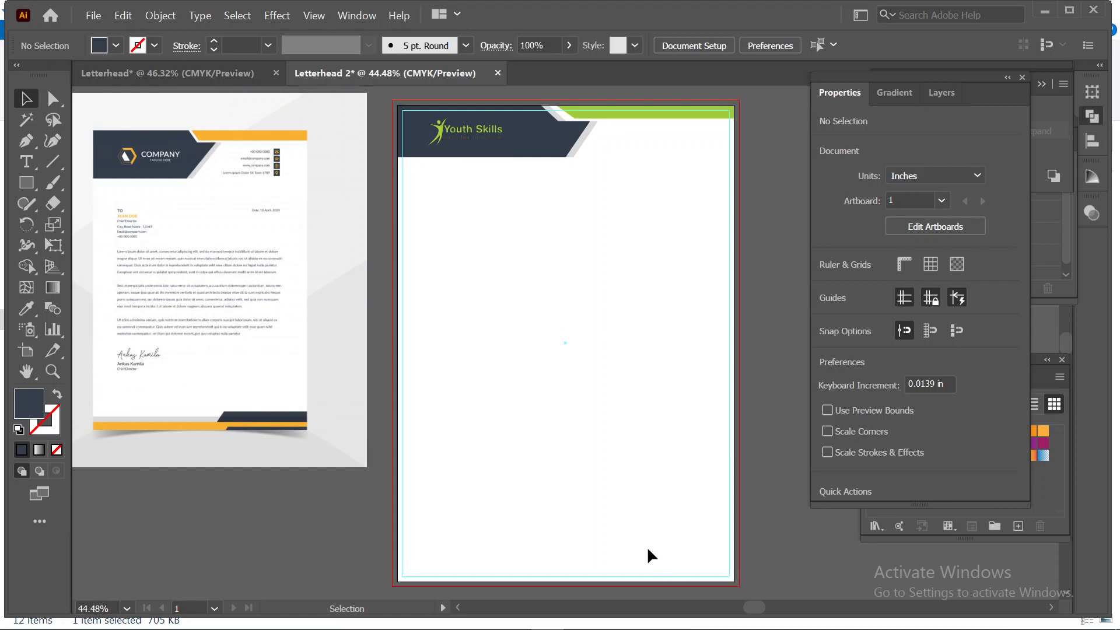
Draw a navy rectangle about 8.27 in wide and 0.44 in high across the page's bottom edge
scroll(647, 546, "down", 1)
scroll(640, 534, "down", 2)
scroll(721, 265, "up", 3)
left_click(550, 154)
key("Delete")
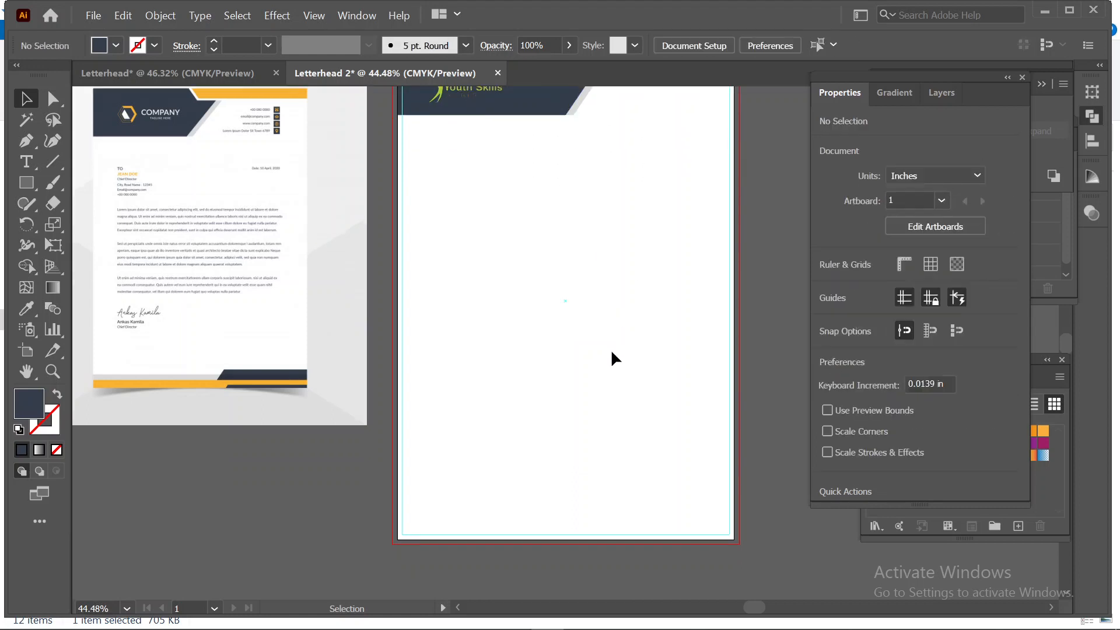
scroll(611, 349, "down", 5)
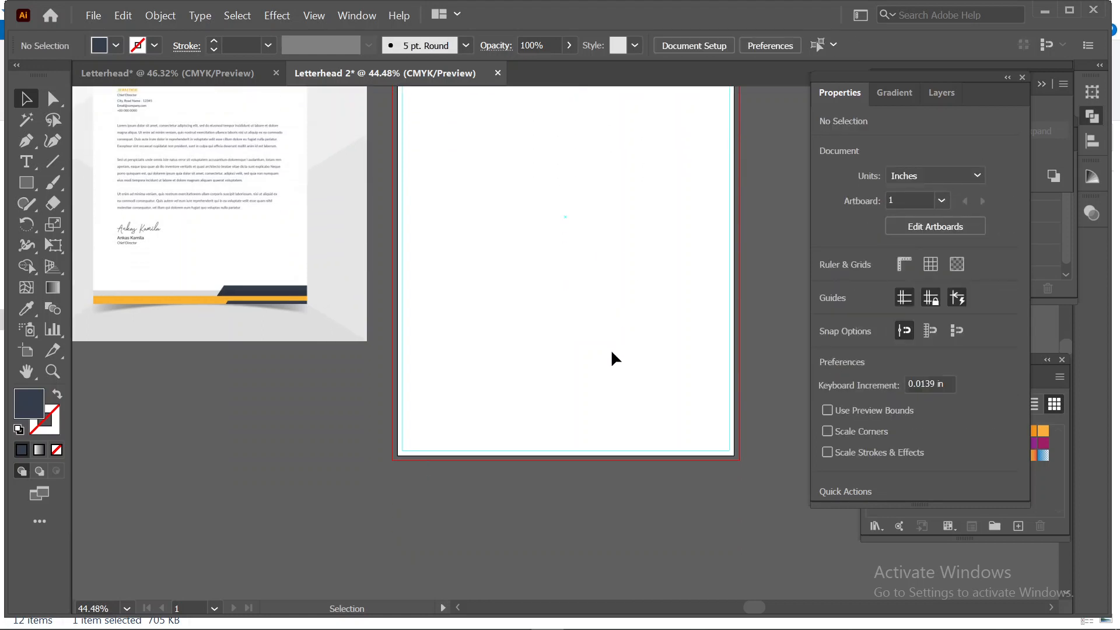
left_click(25, 182)
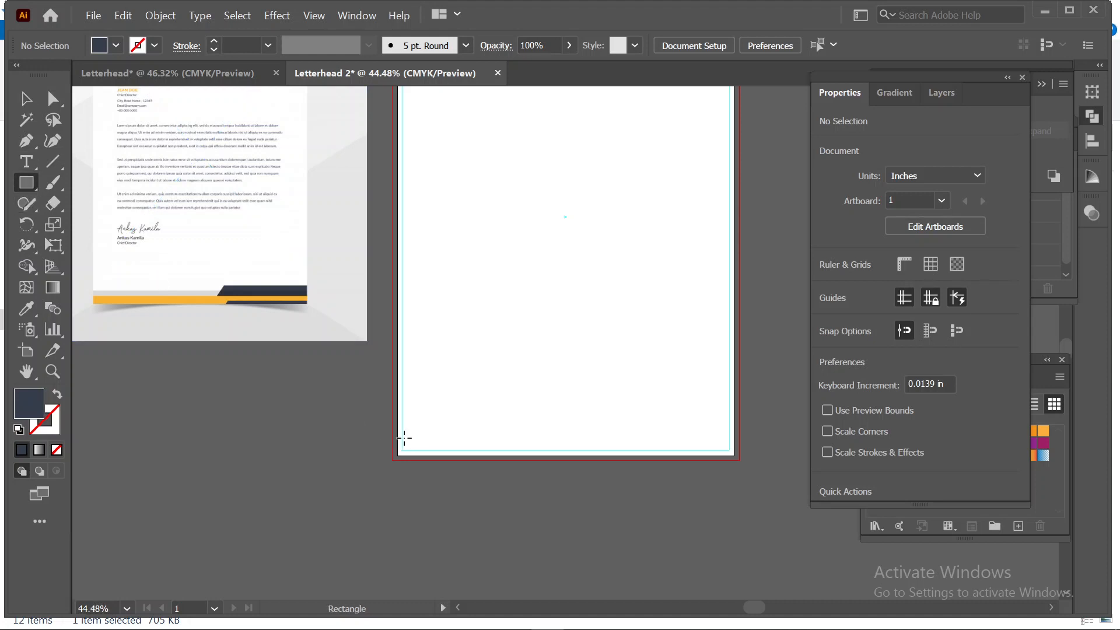
scroll(459, 449, "up", 1)
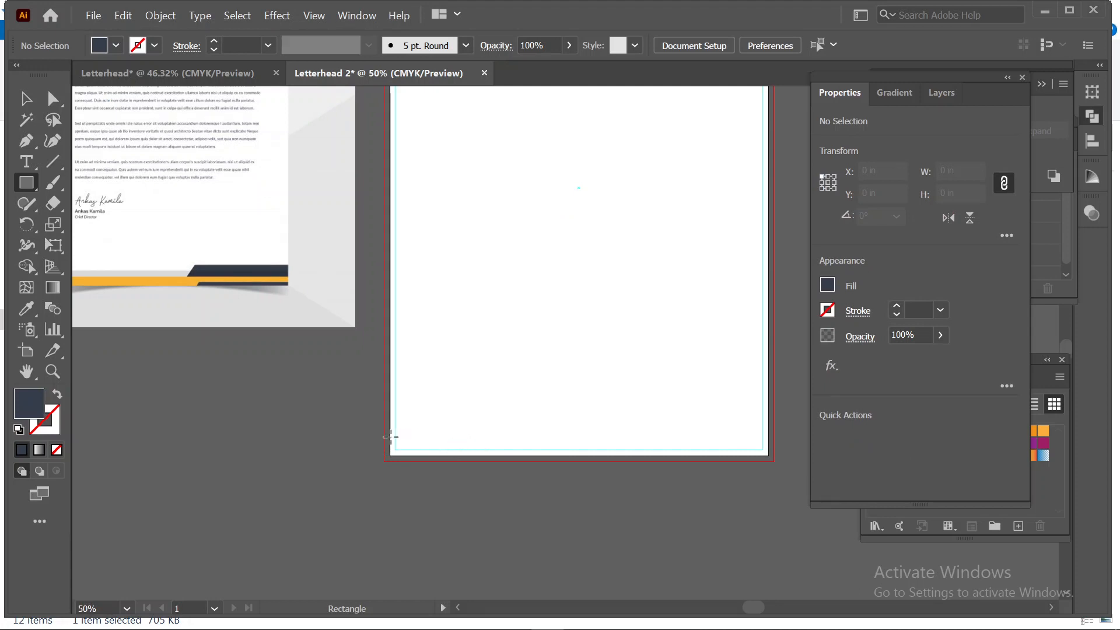
left_click_drag(390, 435, 769, 455)
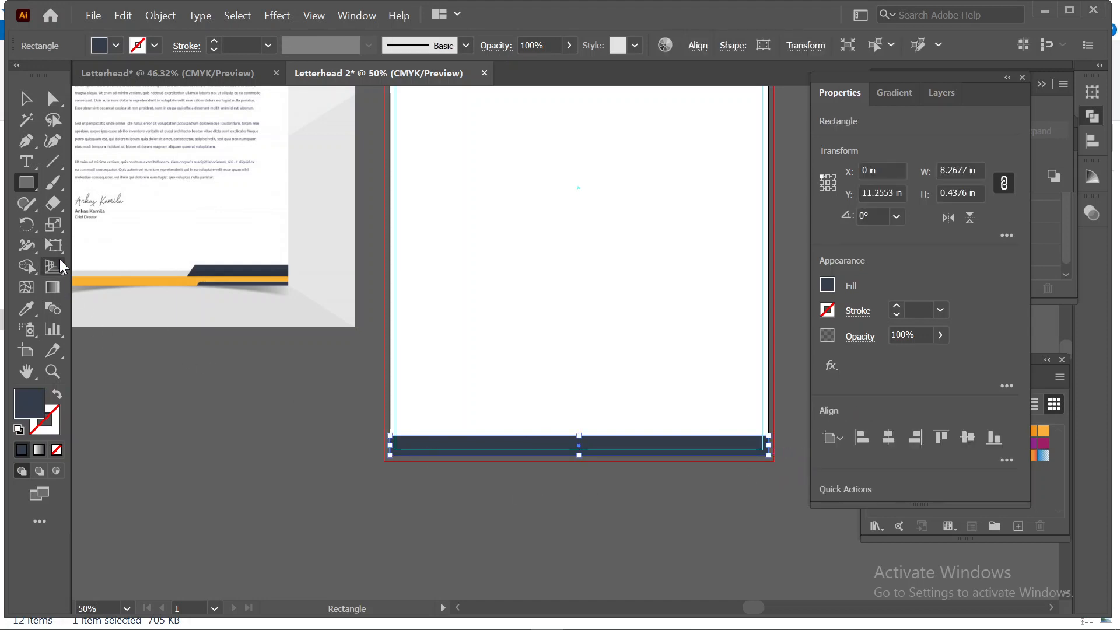
Fill the footer rectangle with the orange sampled from the reference template's footer bar
left_click(26, 308)
left_click(132, 281)
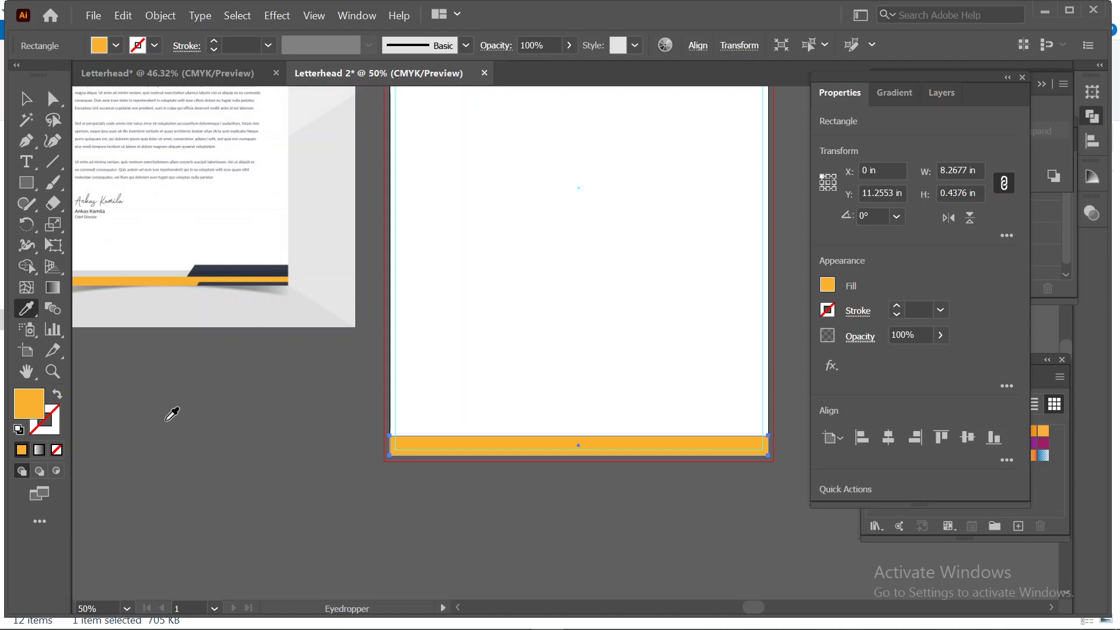
left_click(25, 99)
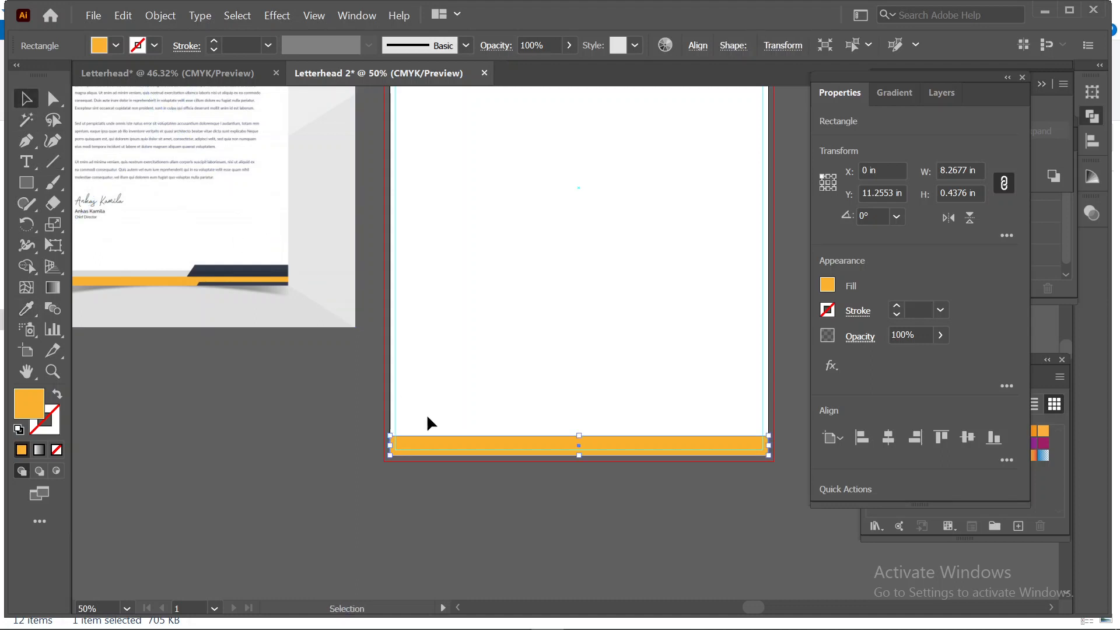
Reduce the orange footer bar's height to about 0.32 in and paste a copy behind it, raised slightly above the original
left_click_drag(579, 436, 582, 444)
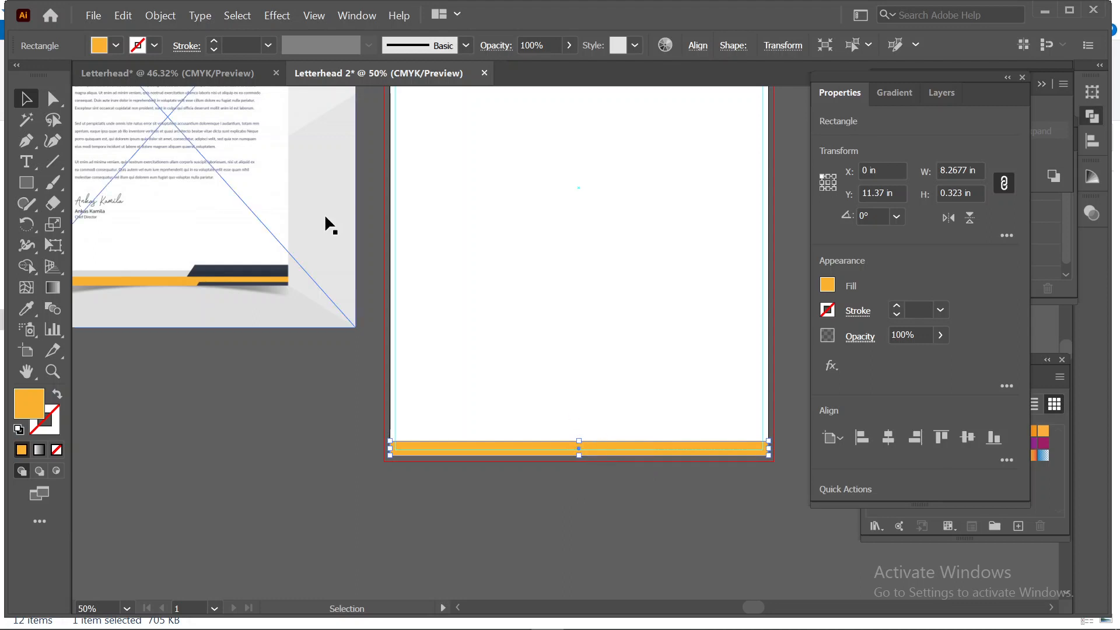
left_click(124, 15)
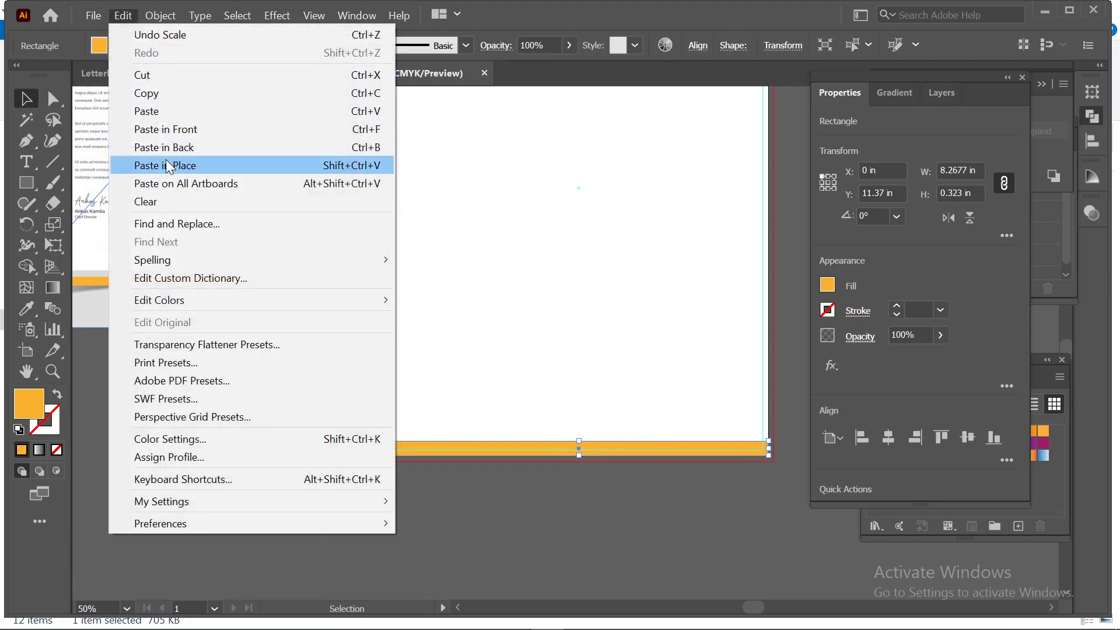
left_click(167, 97)
left_click(123, 18)
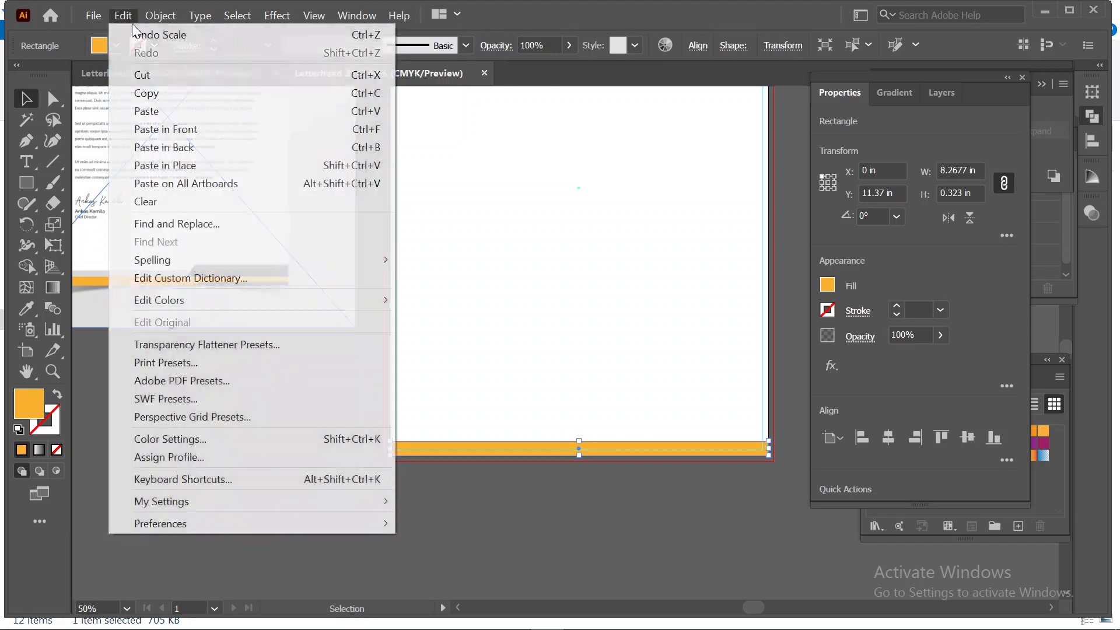
left_click(180, 150)
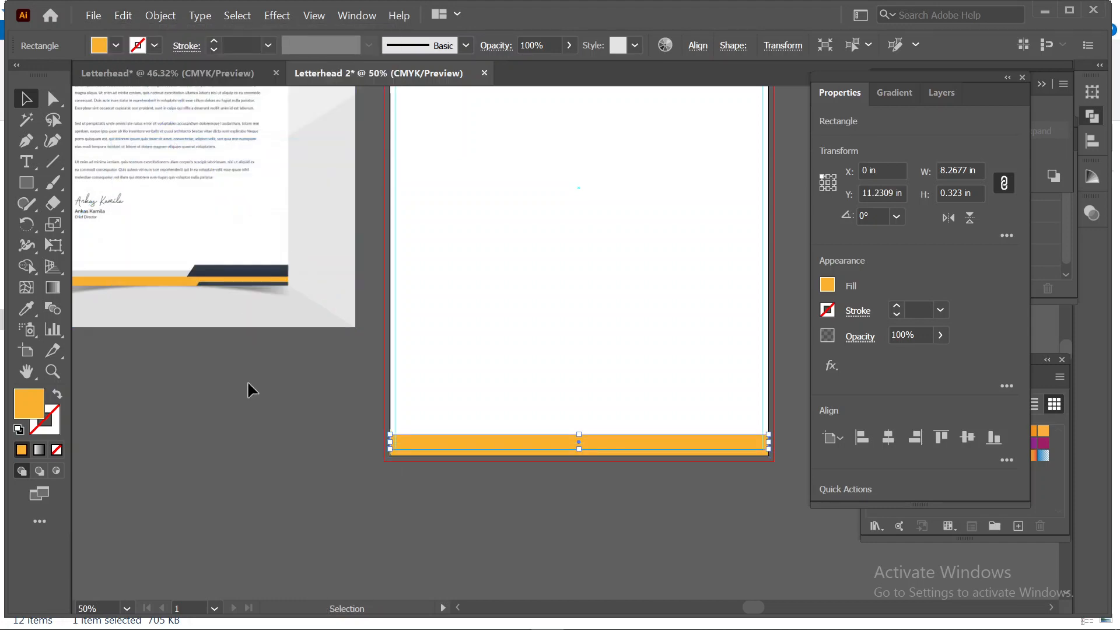
Fill the pasted back bar with the light grey sampled from the reference template's footer, leaving it deselected
left_click(26, 309)
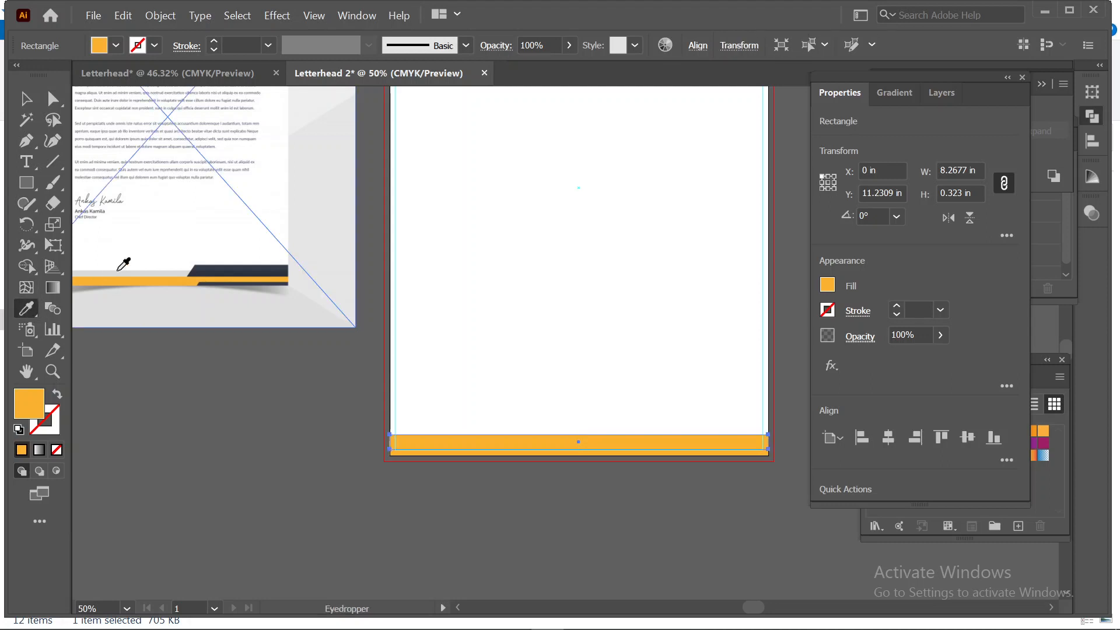
left_click(118, 272)
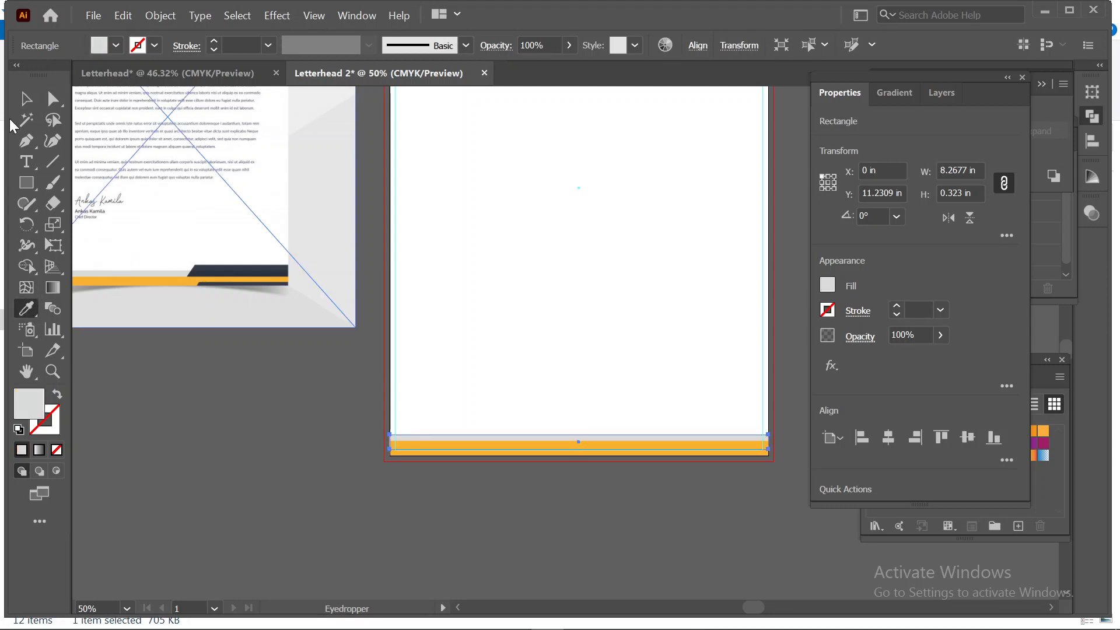
left_click(27, 98)
left_click(173, 447)
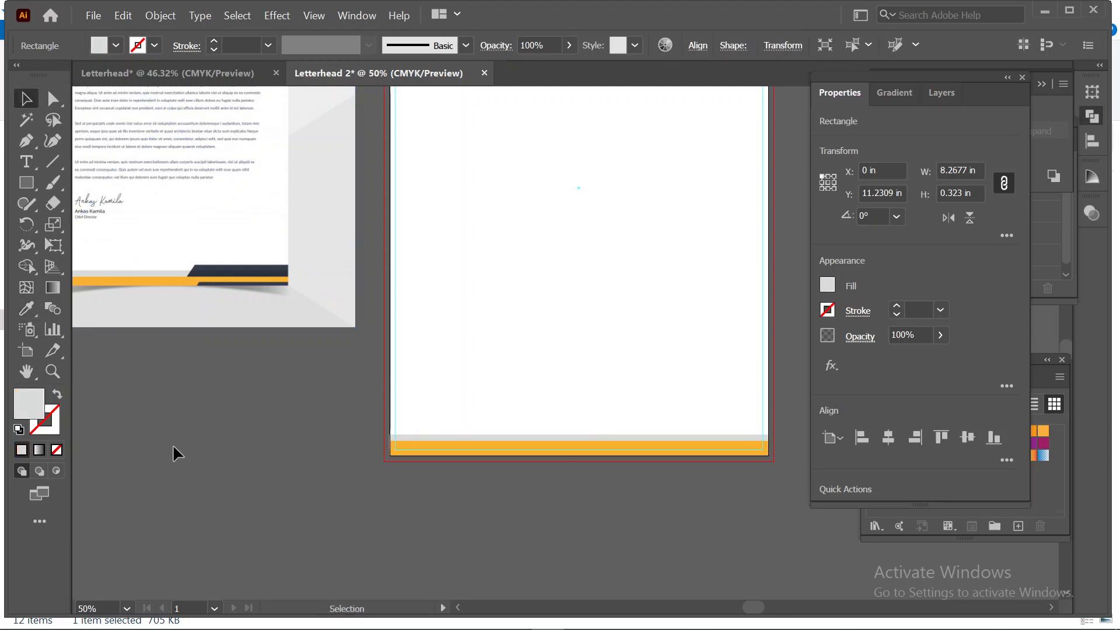
Nudge the grey footer bar up to a Y position of 11.1892 in
left_click(509, 438)
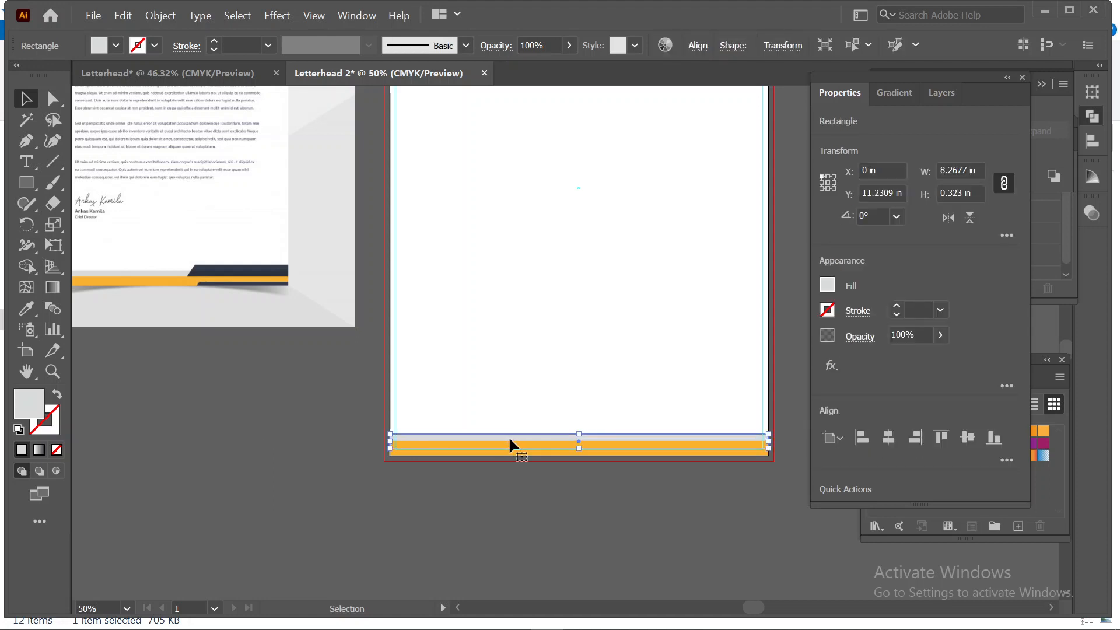
key("Up")
key("Up")
key("Up")
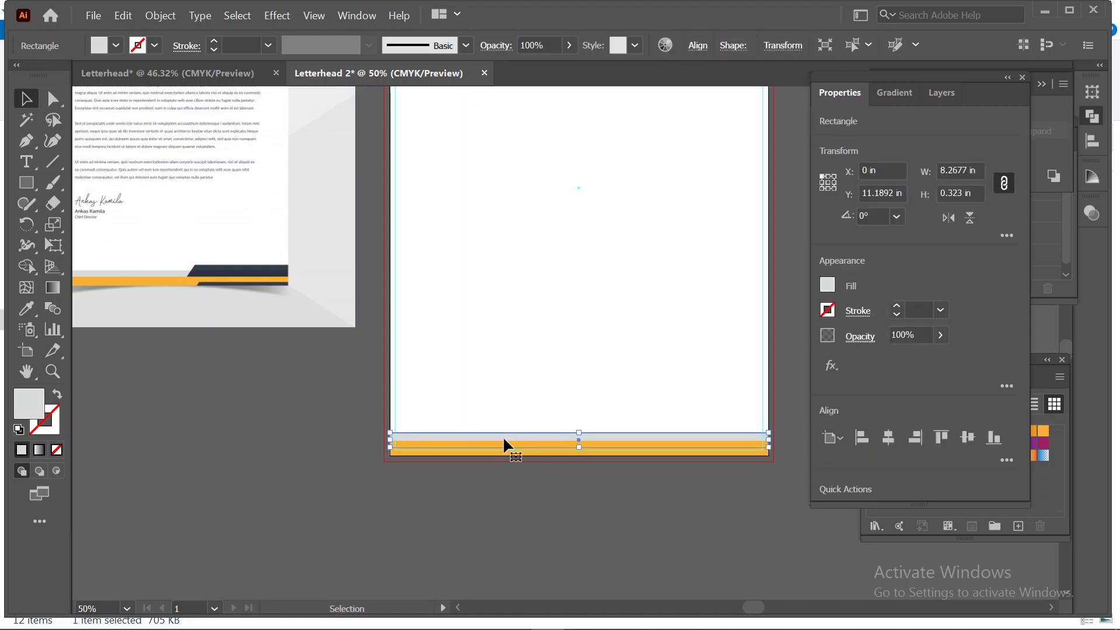
left_click(321, 418)
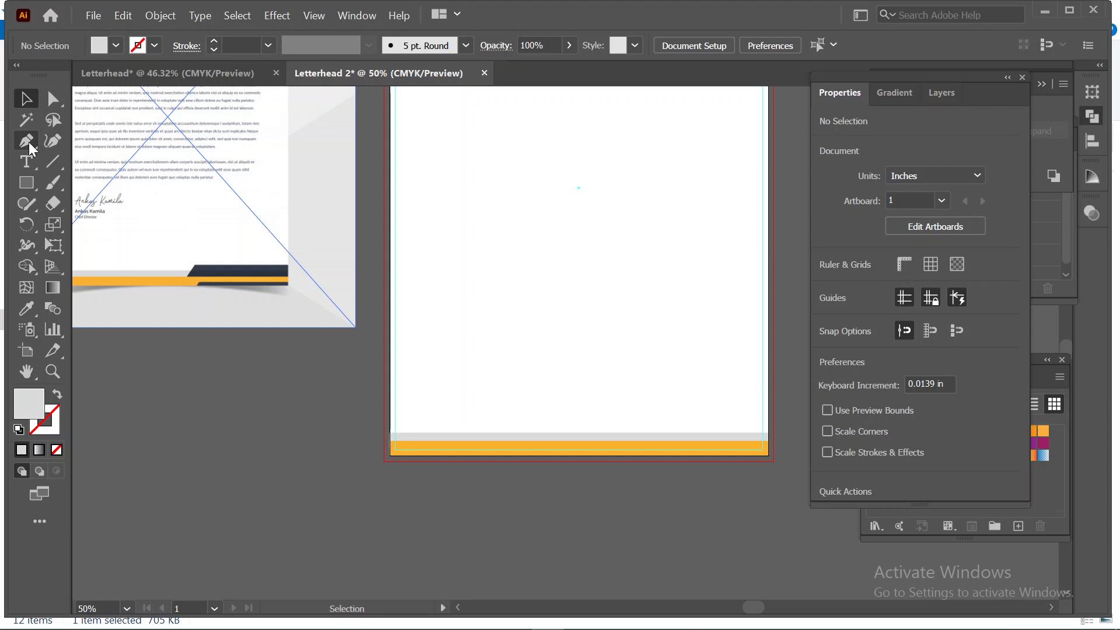
Draw a closed shape with a slanted left edge above the orange bar at the page's right side, about 3.15 in wide and 0.59 in high
left_click(29, 142)
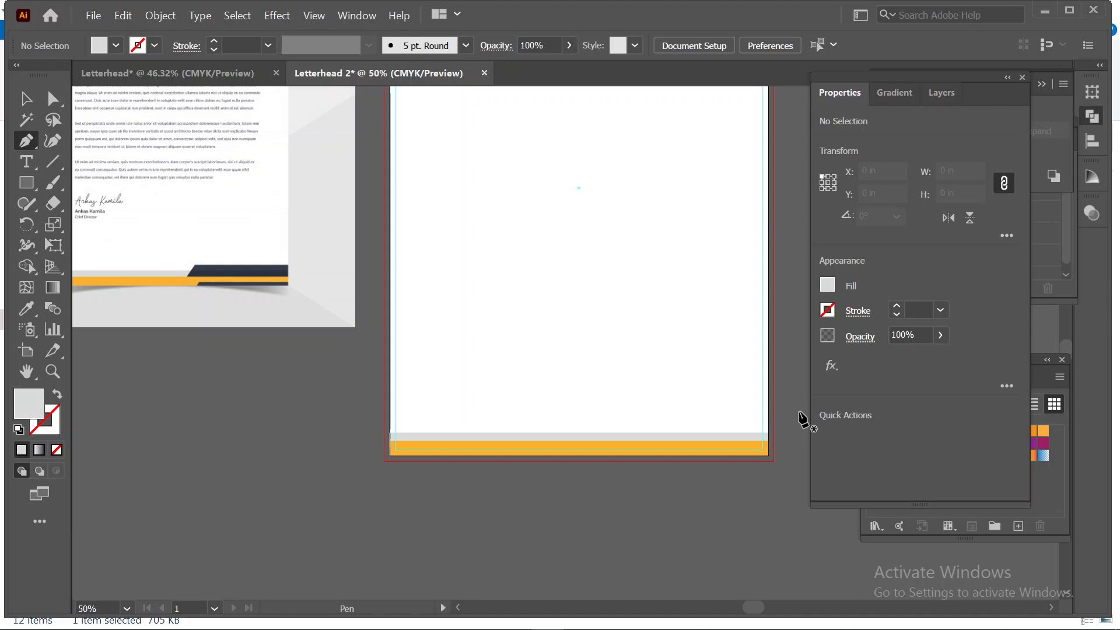
left_click(767, 414)
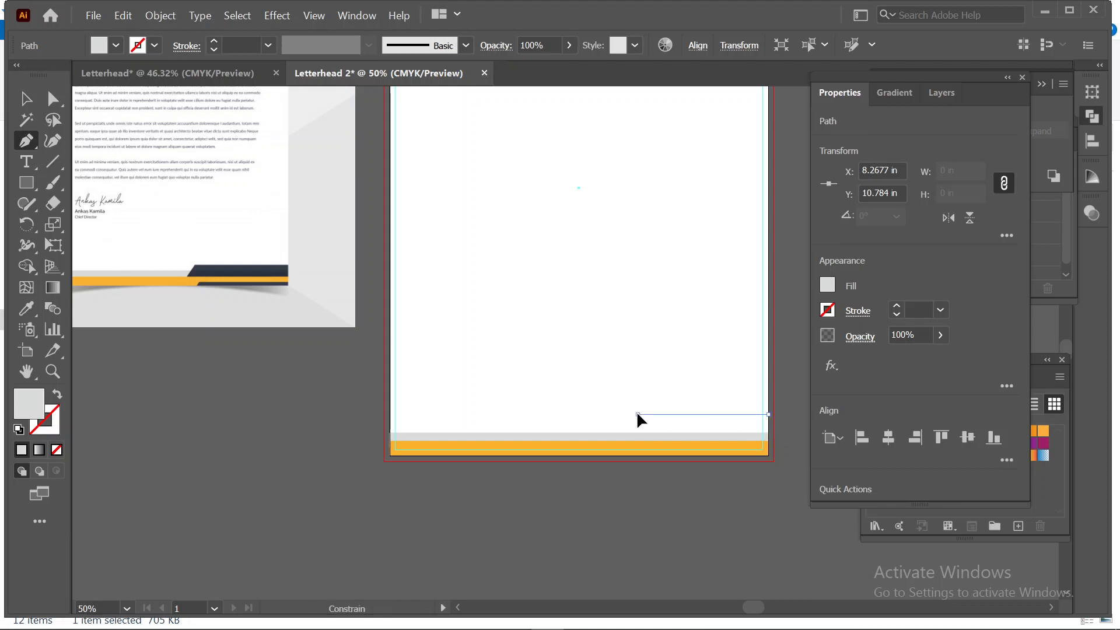
left_click(637, 414)
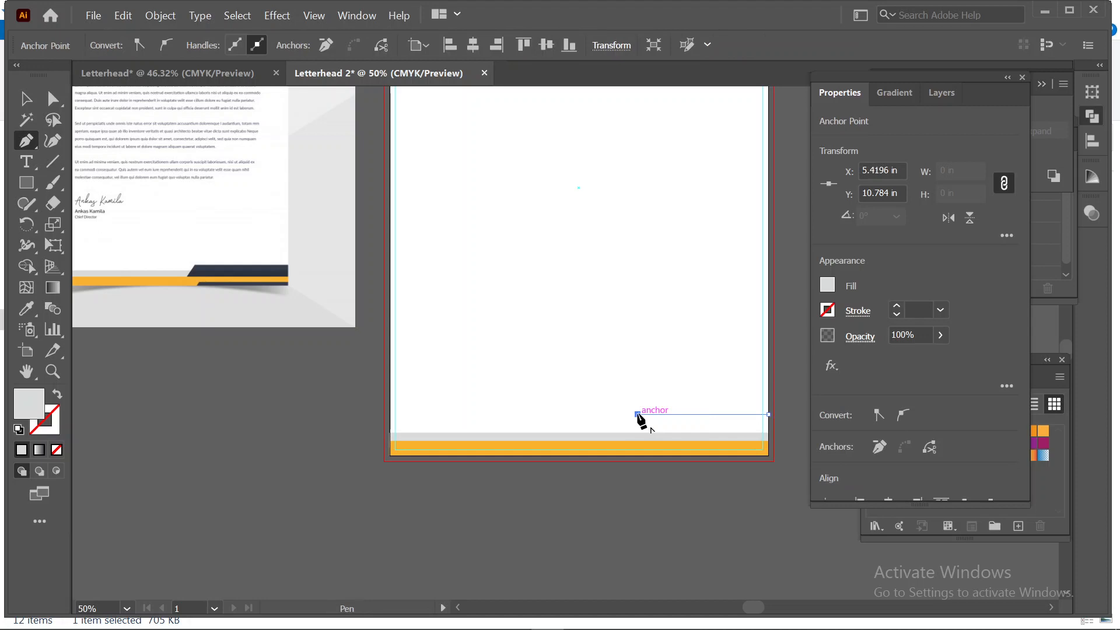
left_click(623, 440)
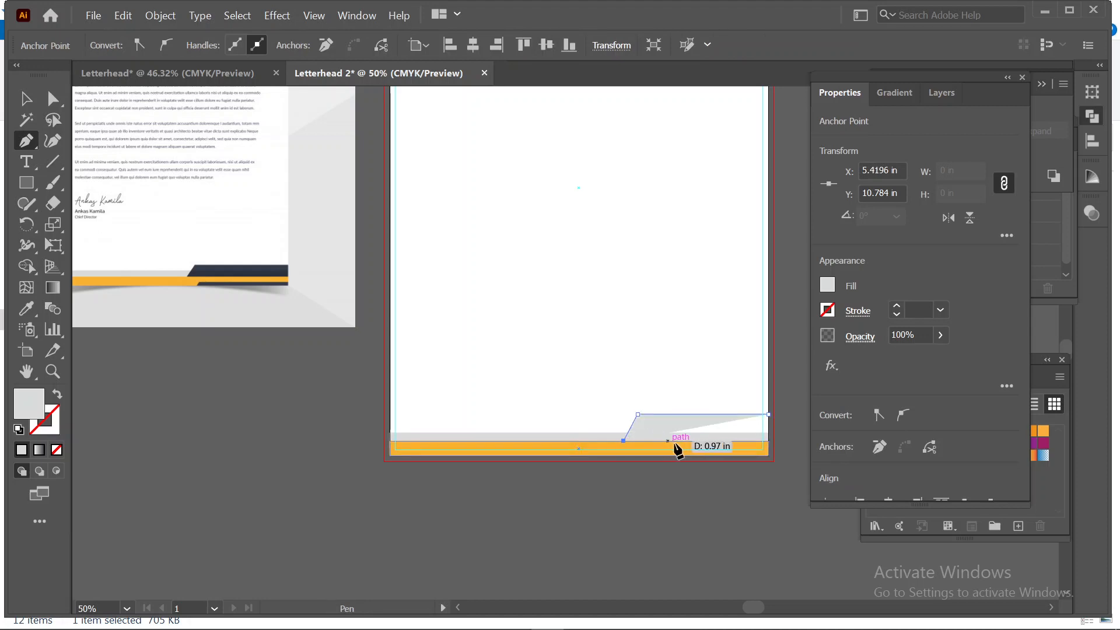
left_click(768, 441)
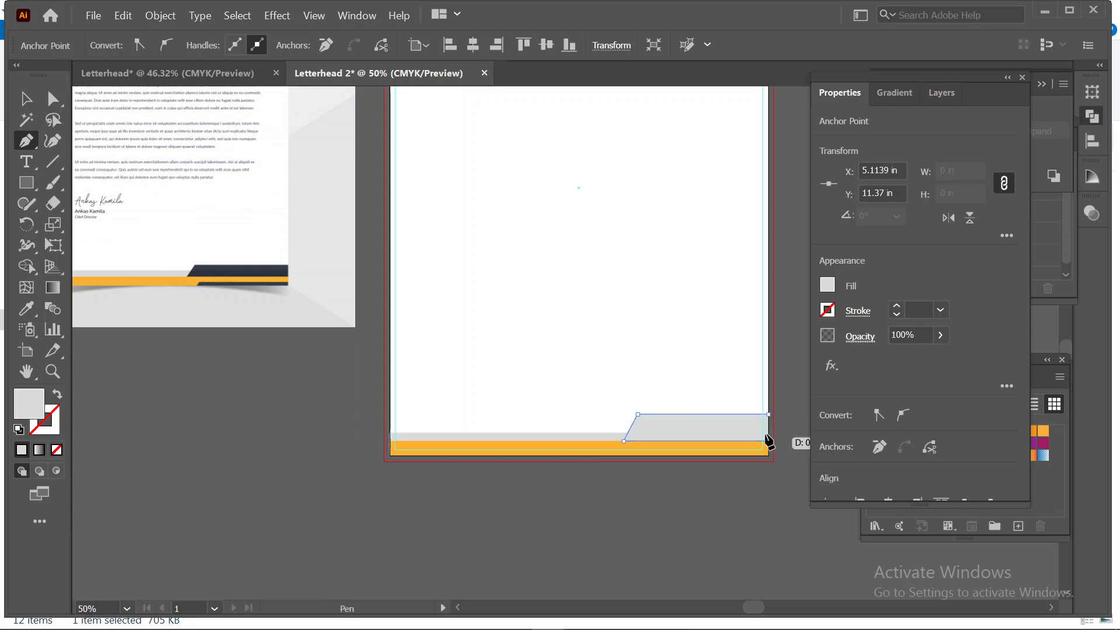
left_click(768, 414)
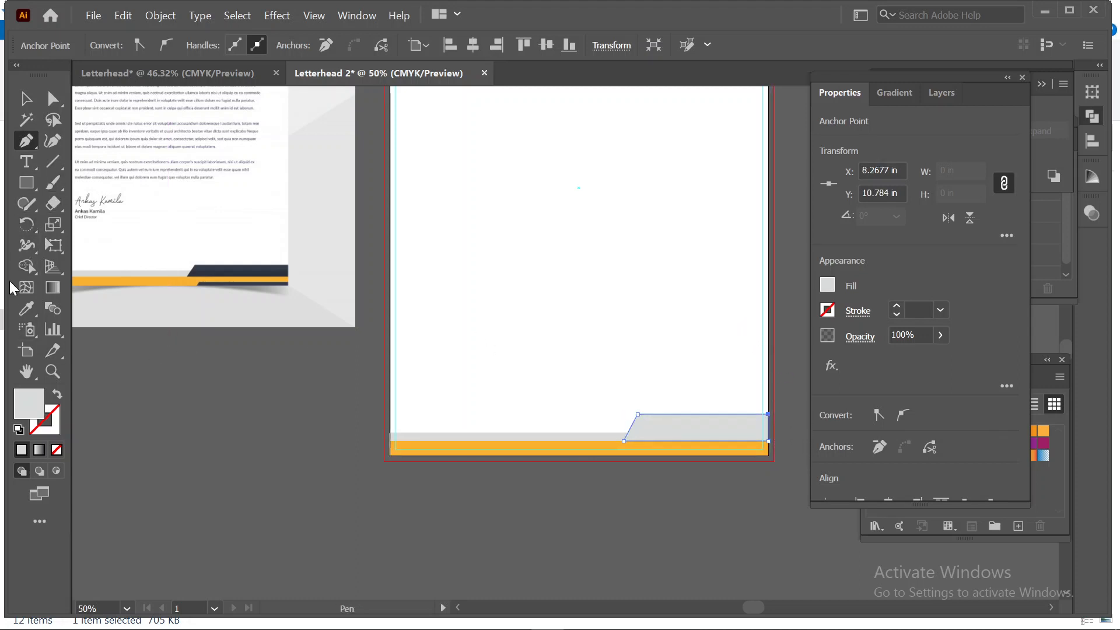
Fill the slanted footer shape with the navy sampled from the reference template's footer
left_click(26, 309)
left_click(222, 276)
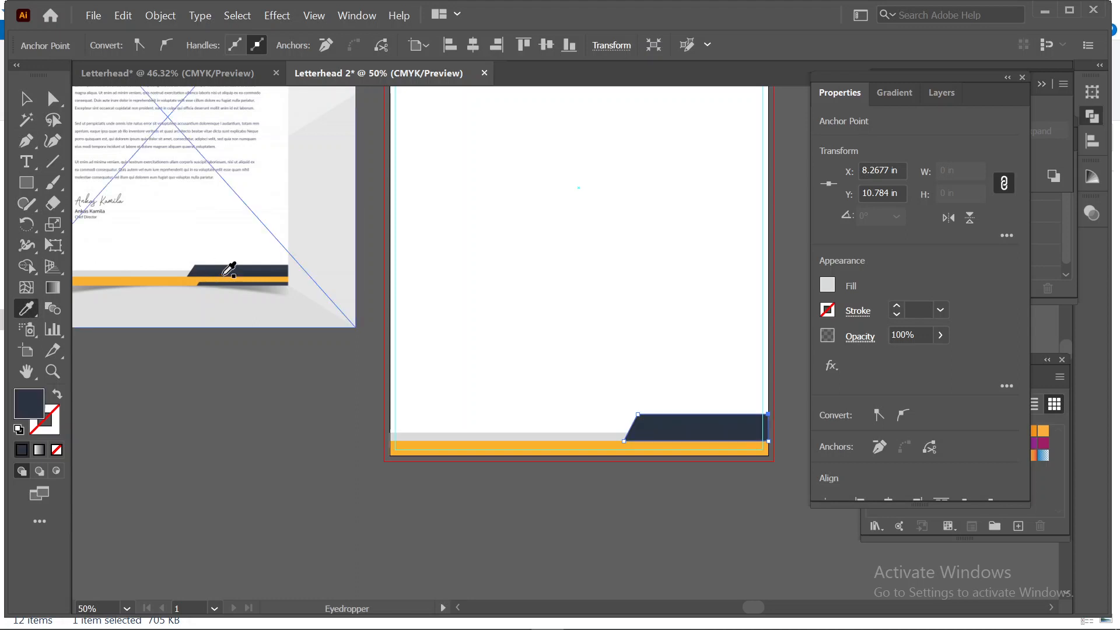
left_click(22, 104)
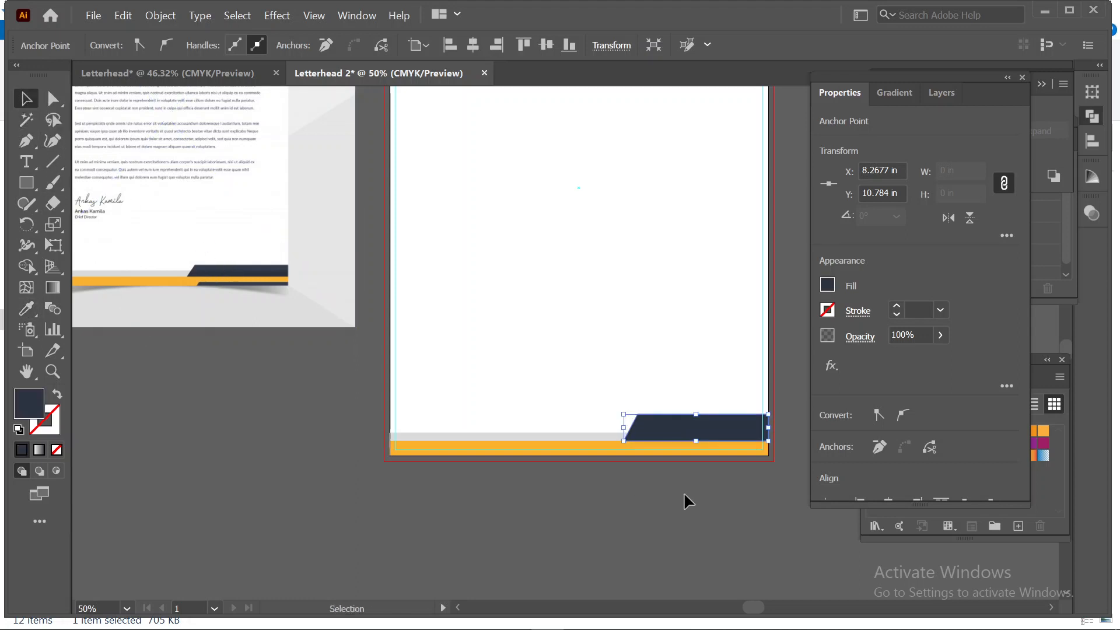
Reduce the navy footer shape's height to about 0.39 in, keeping its lower edge on the orange bar
scroll(736, 500, "up", 2)
scroll(732, 496, "up", 1)
scroll(730, 496, "down", 1)
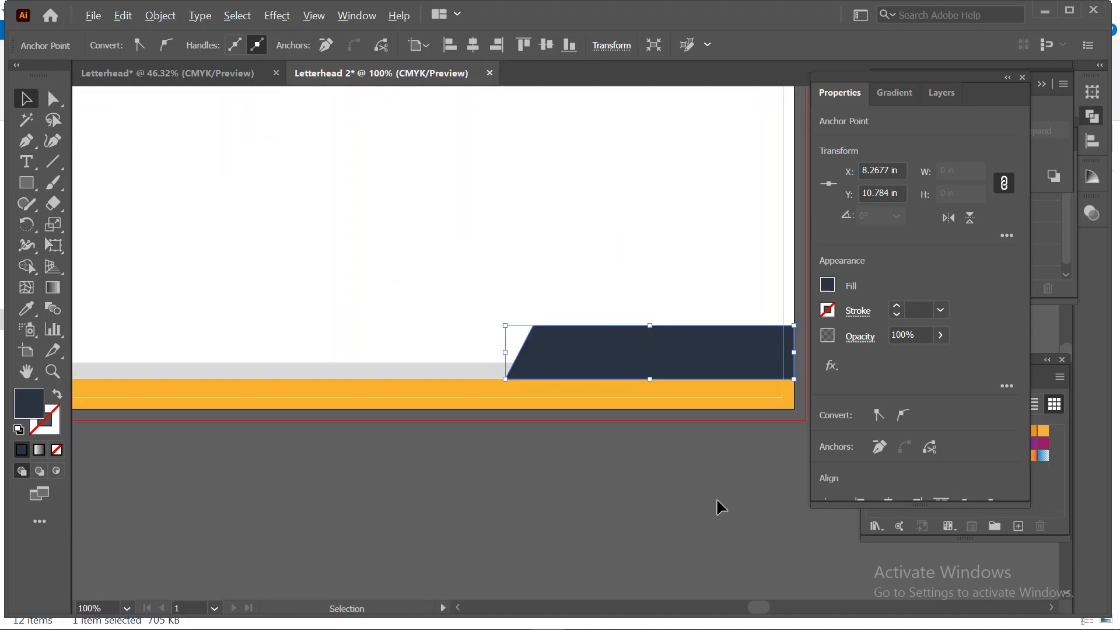
left_click_drag(716, 498, 506, 500)
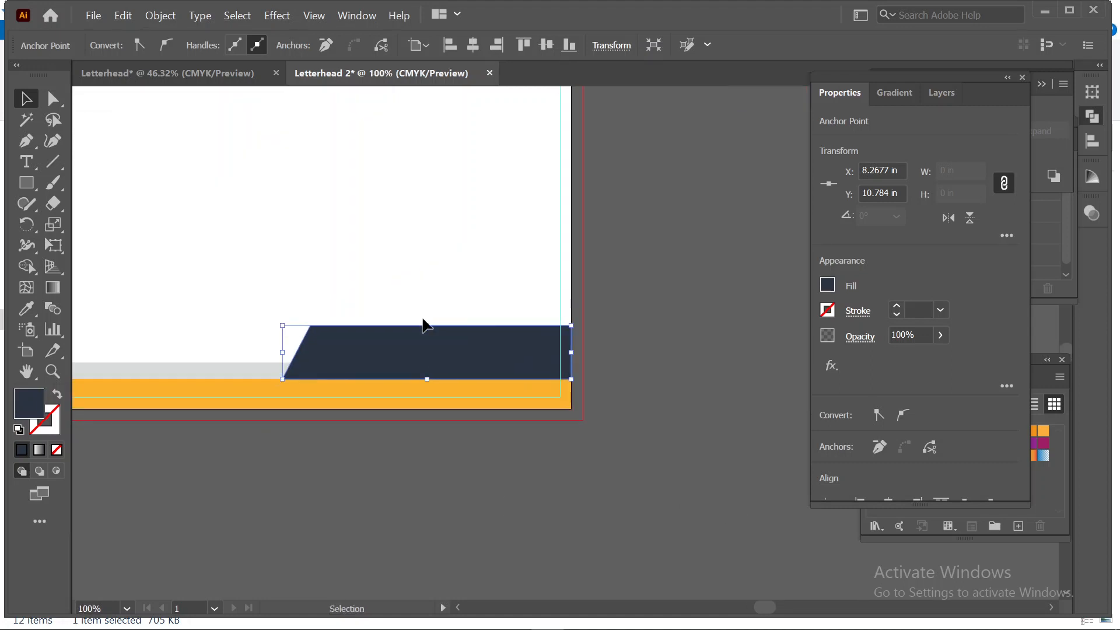
left_click_drag(427, 325, 427, 347)
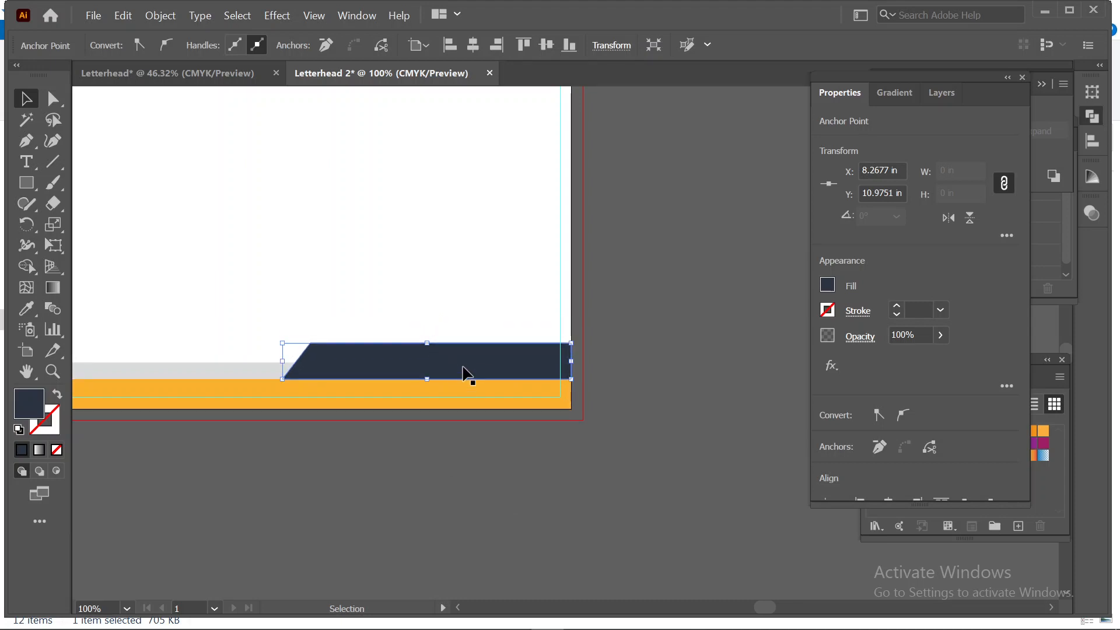
left_click(616, 433)
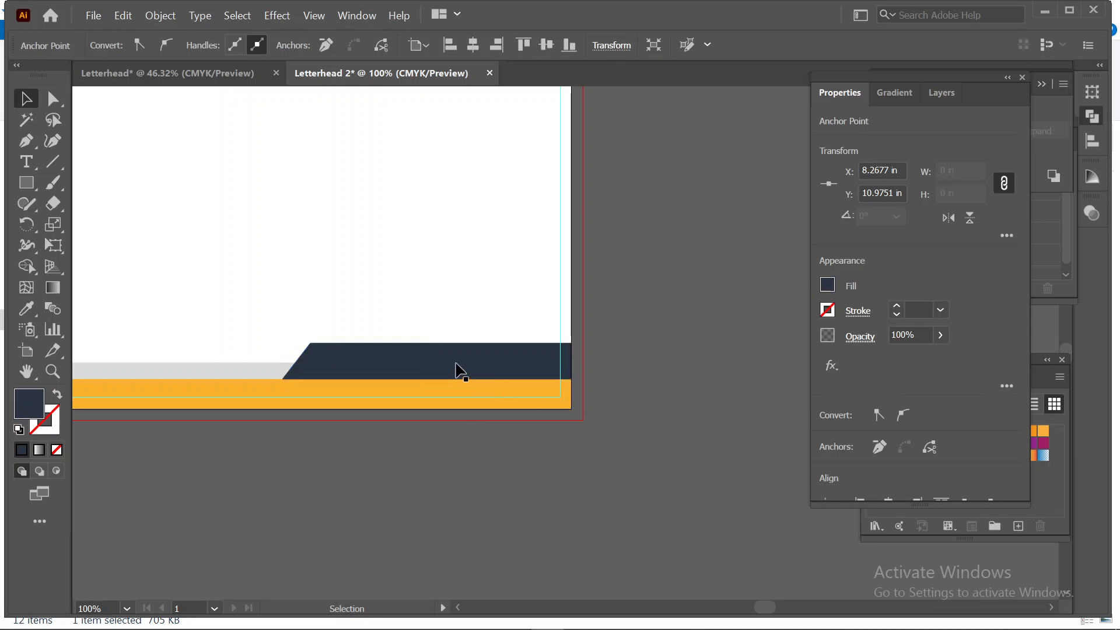
Duplicate the navy shape onto the lower part of the orange bar and flatten it to end at the page's bottom edge
left_click(459, 369)
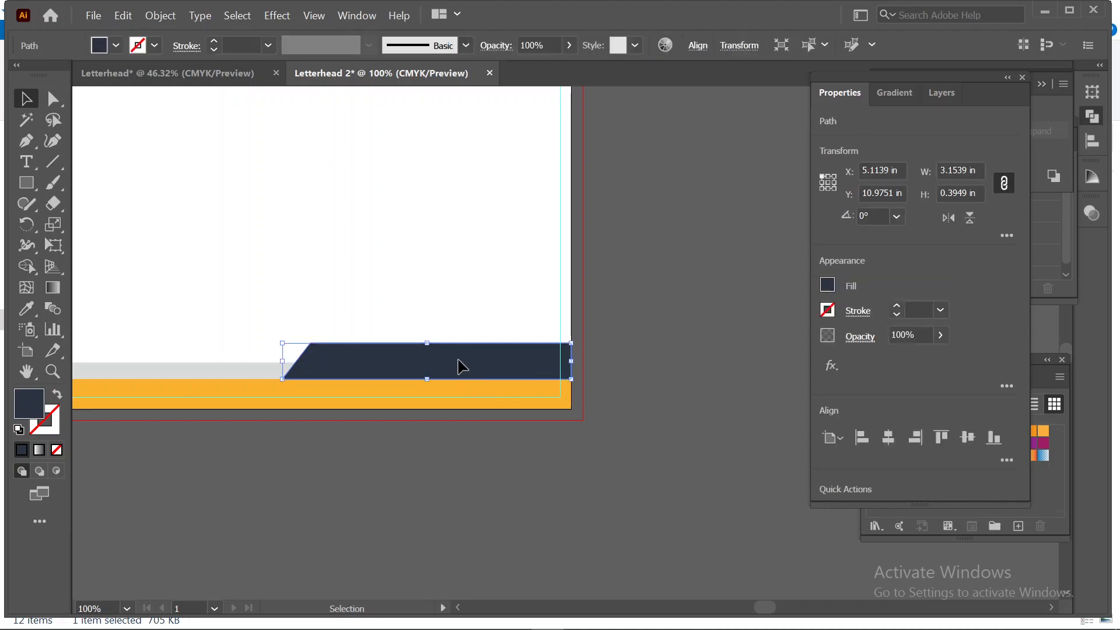
left_click_drag(465, 362, 433, 396)
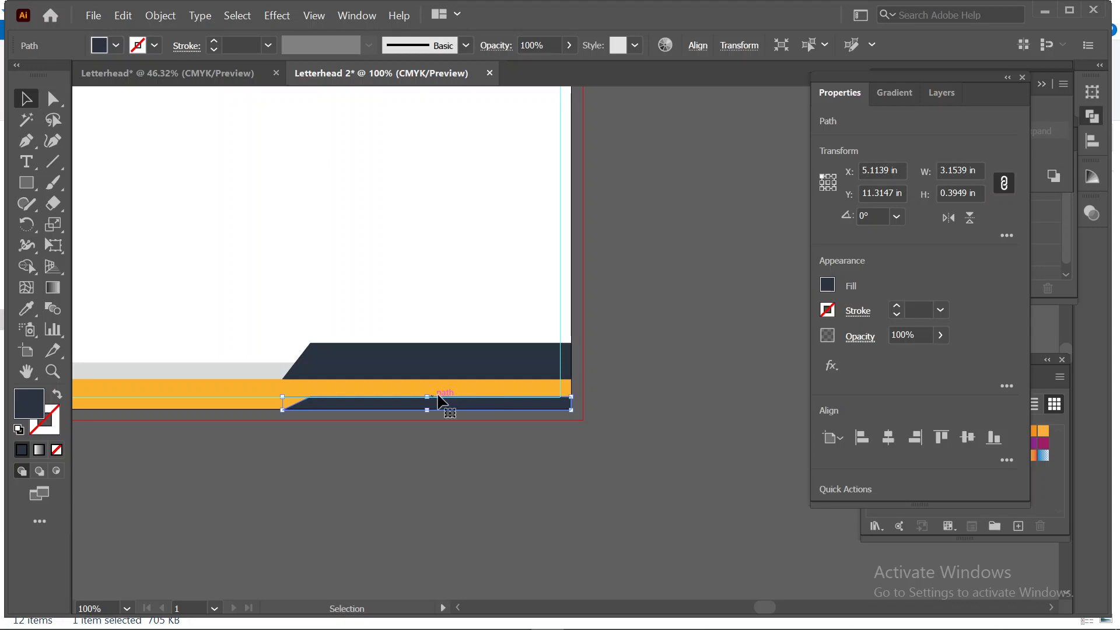
left_click(597, 496)
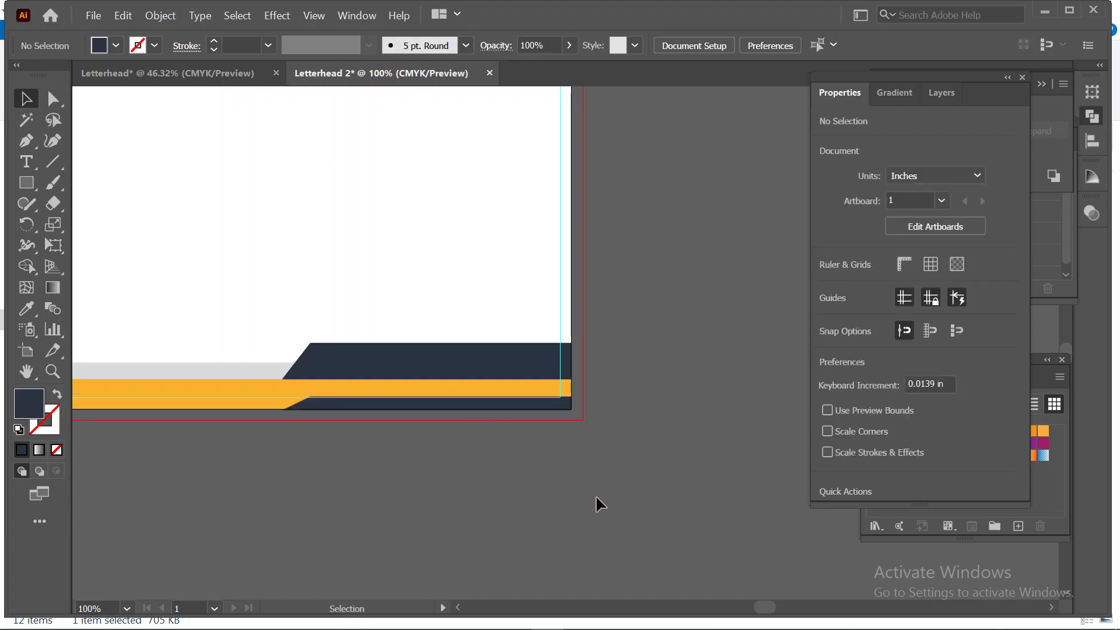
Embed the linked Youth Skills logo image in the document
key("ctrl+0")
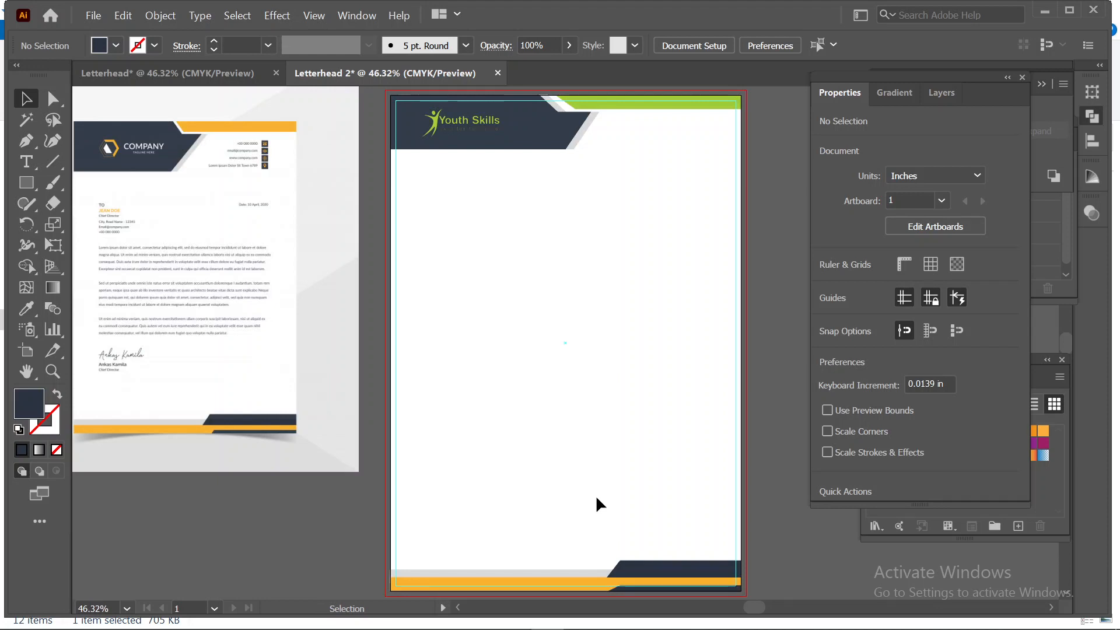
scroll(596, 495, "up", 2)
scroll(596, 497, "down", 2)
scroll(570, 495, "up", 1)
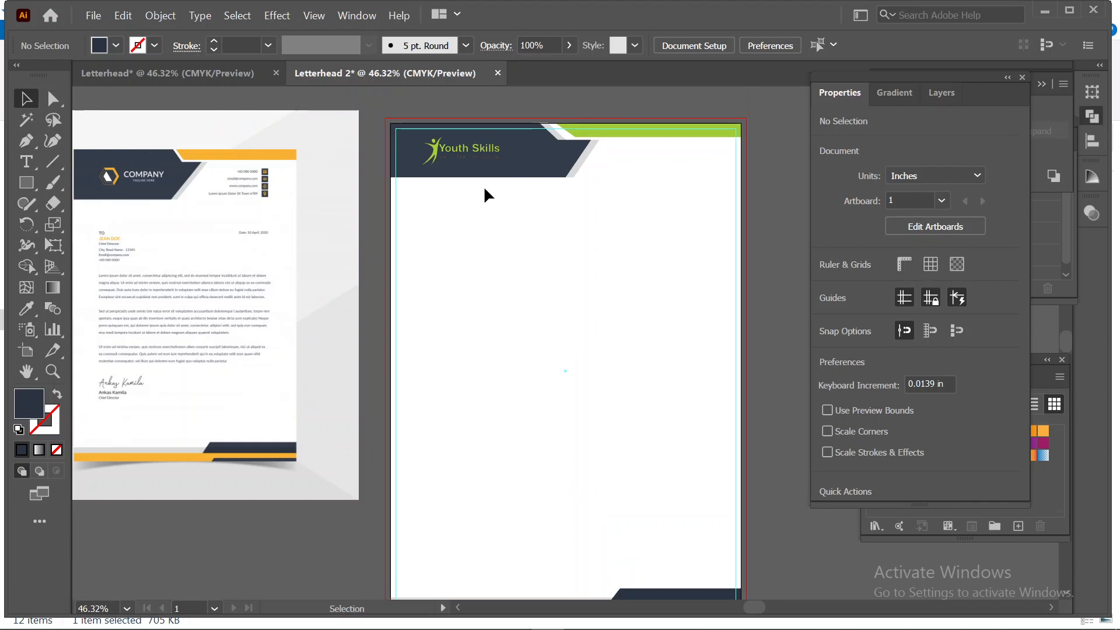
left_click(484, 150)
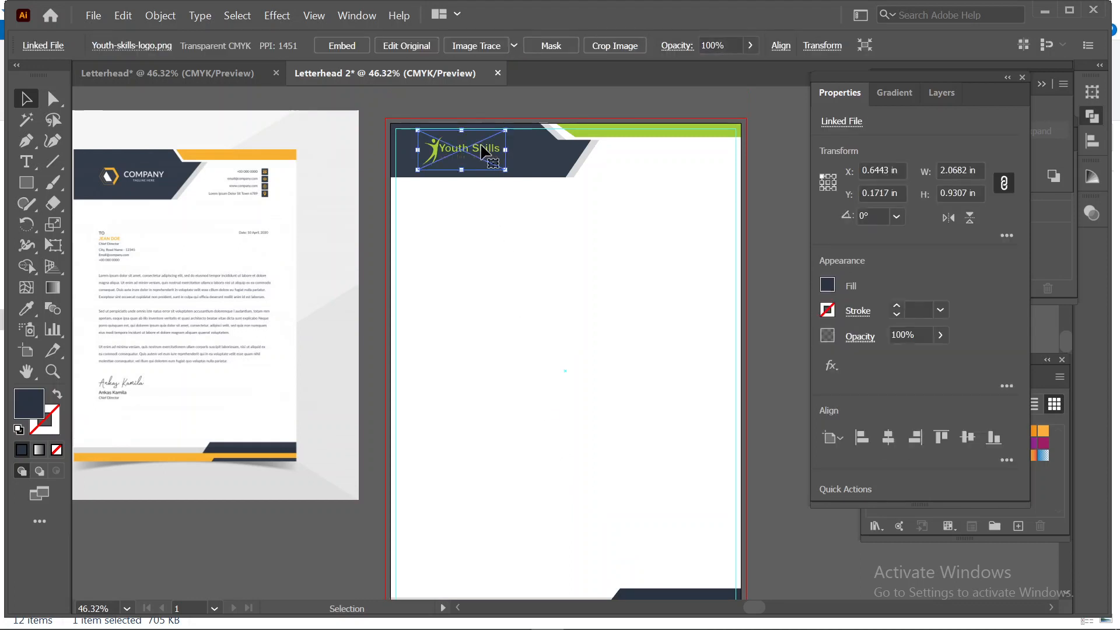
left_click(342, 46)
left_click(744, 440)
Replace the footer bar's orange fill with the green sampled from the page's header strip
scroll(641, 521, "down", 2)
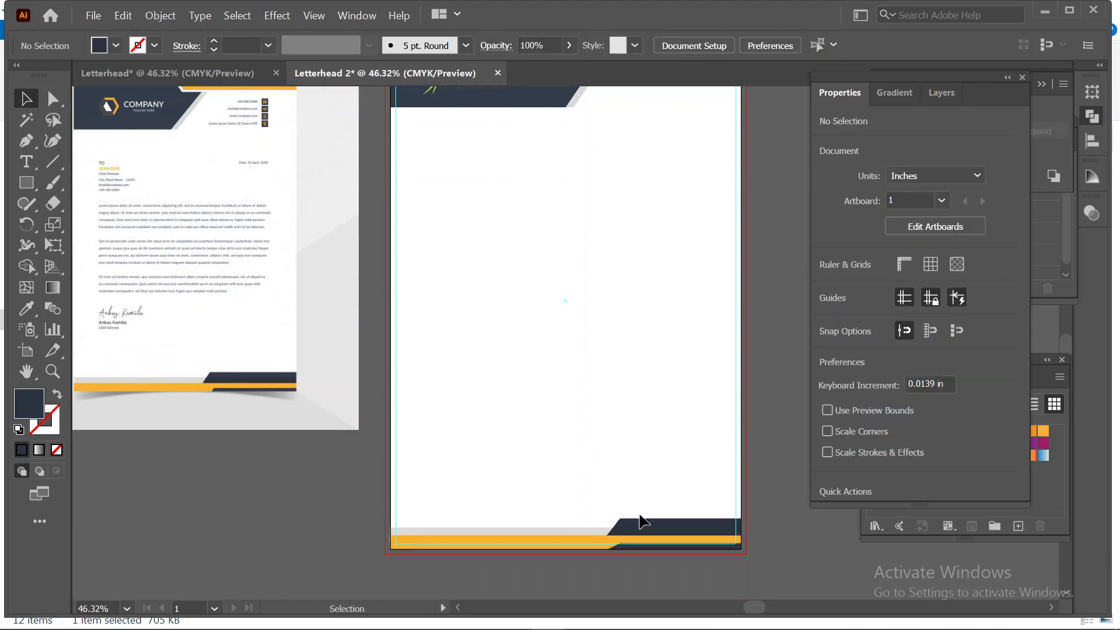
left_click(484, 540)
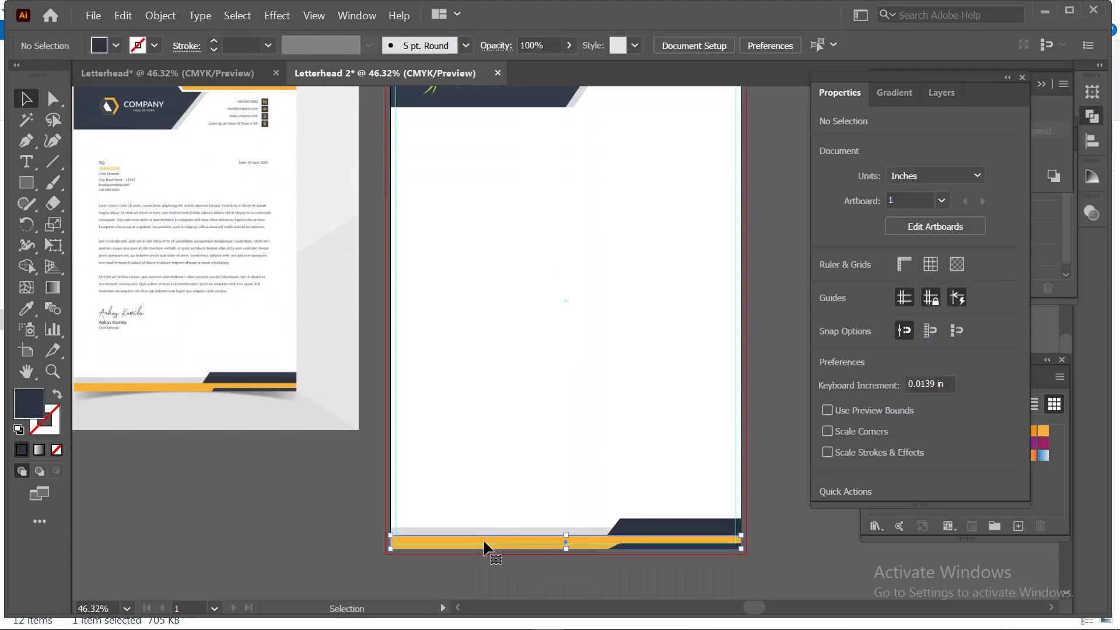
left_click(30, 310)
scroll(287, 320, "up", 1)
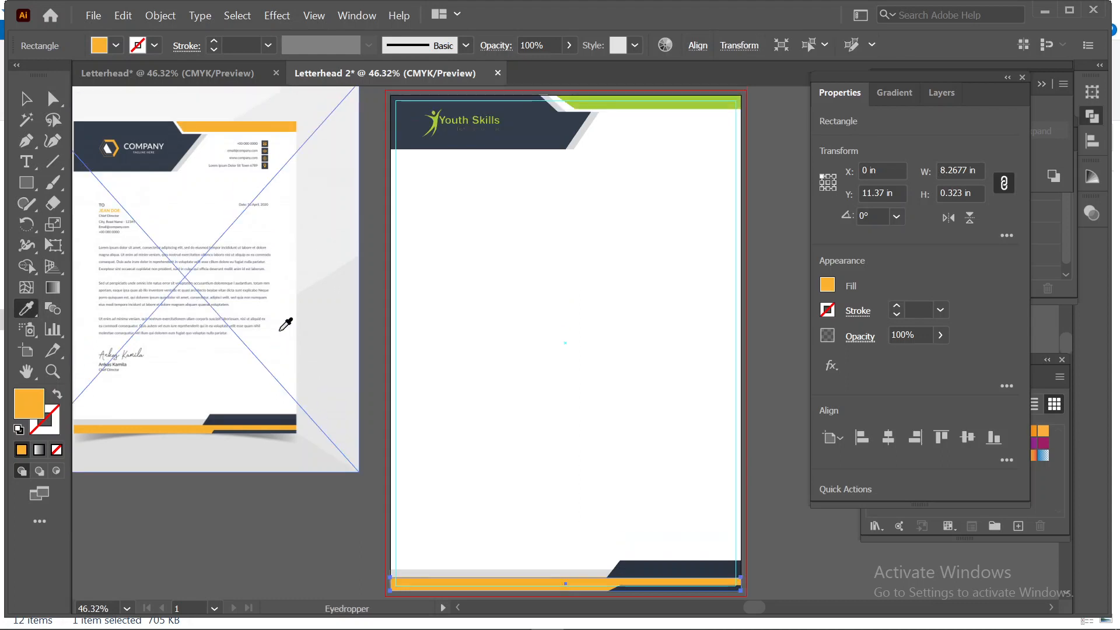
left_click(434, 126)
key("ctrl+z")
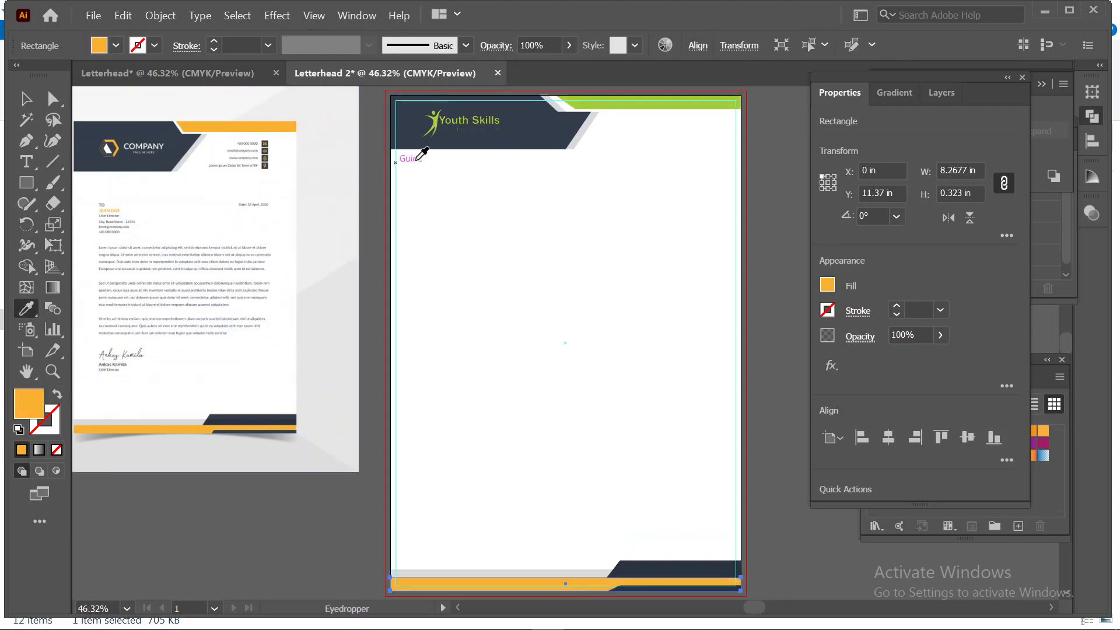
left_click(436, 120)
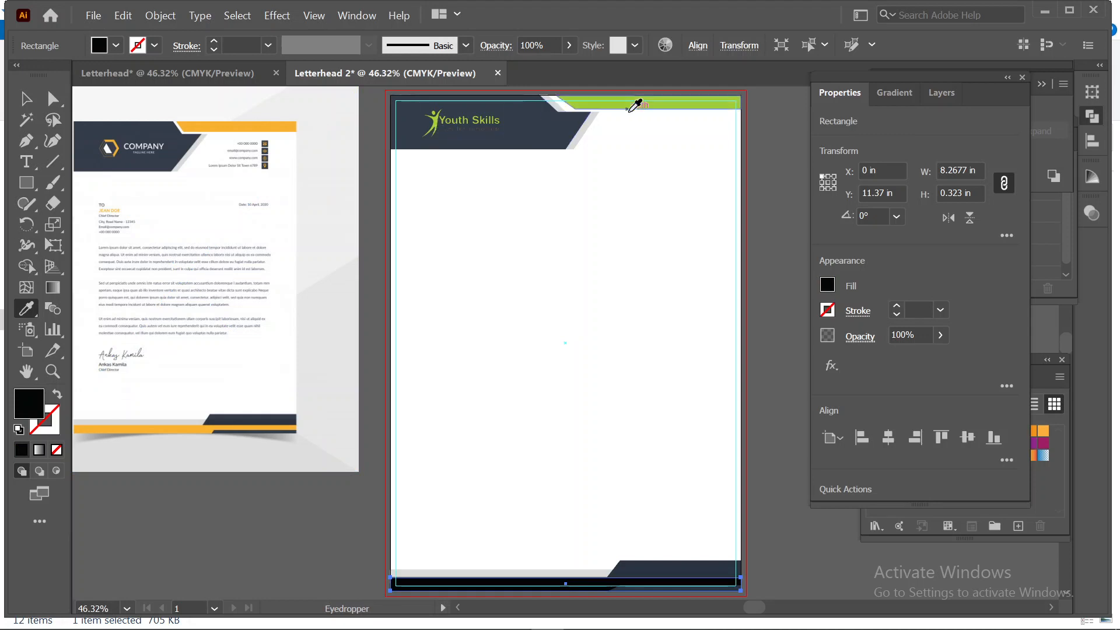
key("ctrl+z")
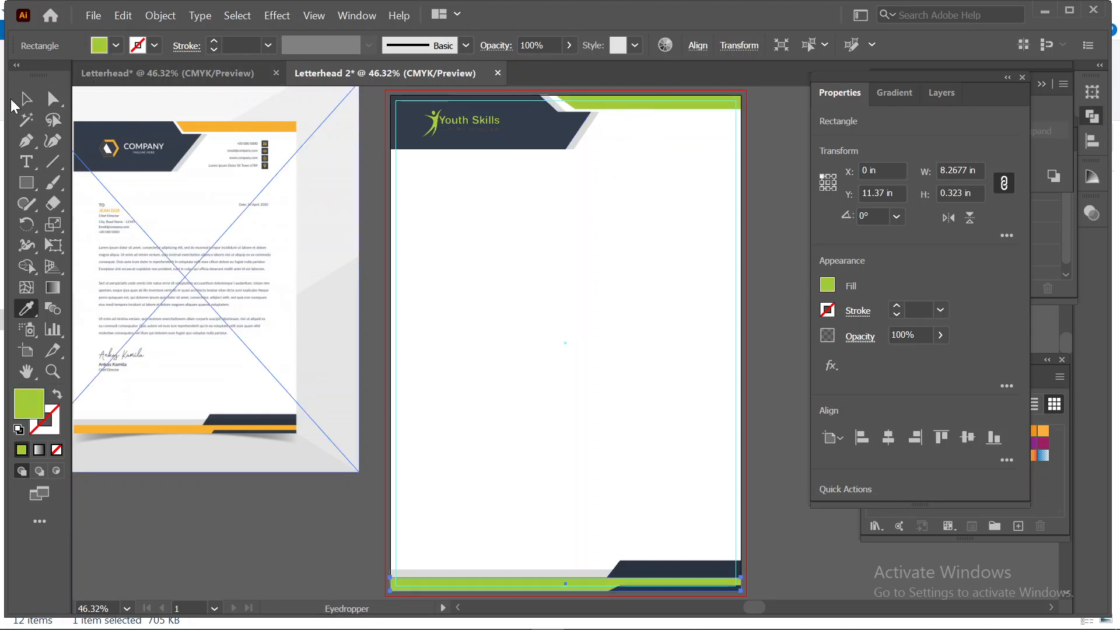
left_click(25, 100)
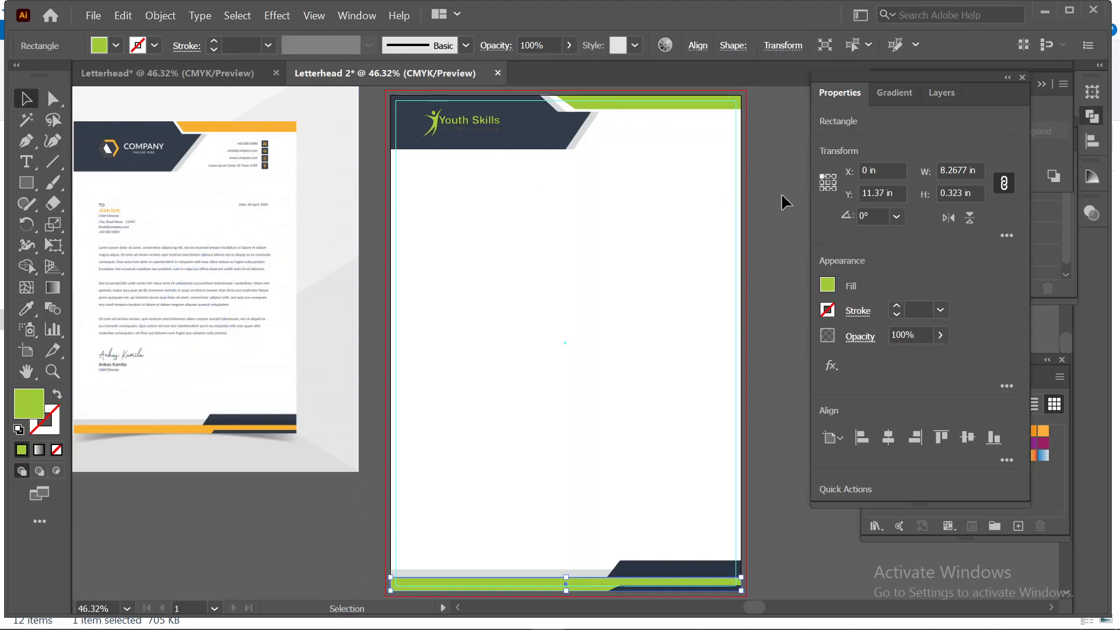
Copy the phone, email, website and address texts from the Letterhead document's footer into the Letterhead 2 page
left_click(778, 210)
scroll(669, 307, "up", 1)
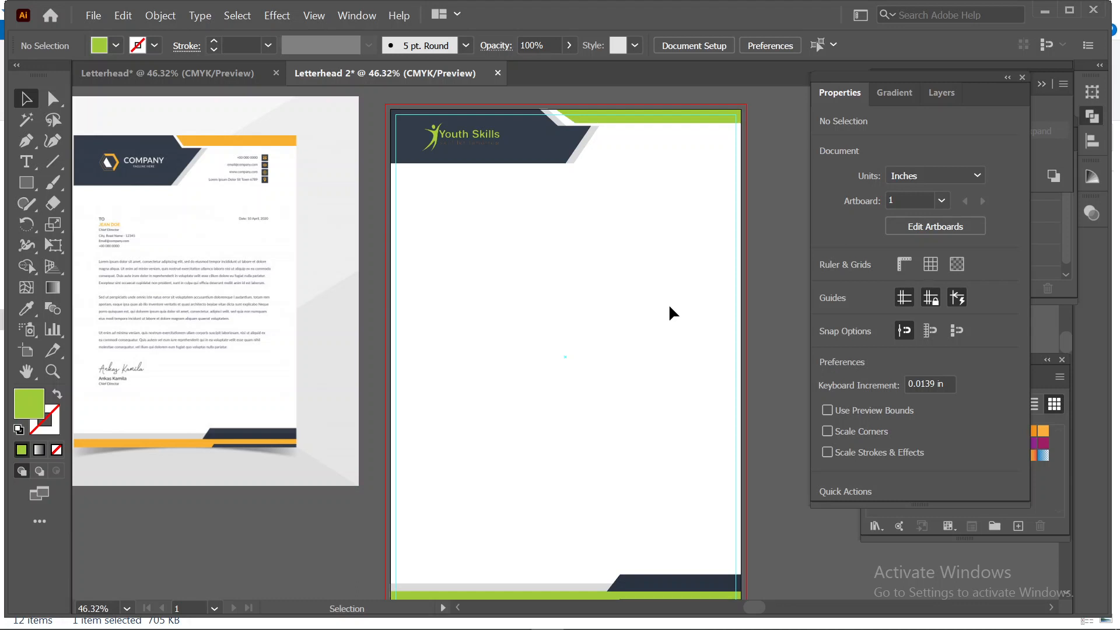
left_click(229, 78)
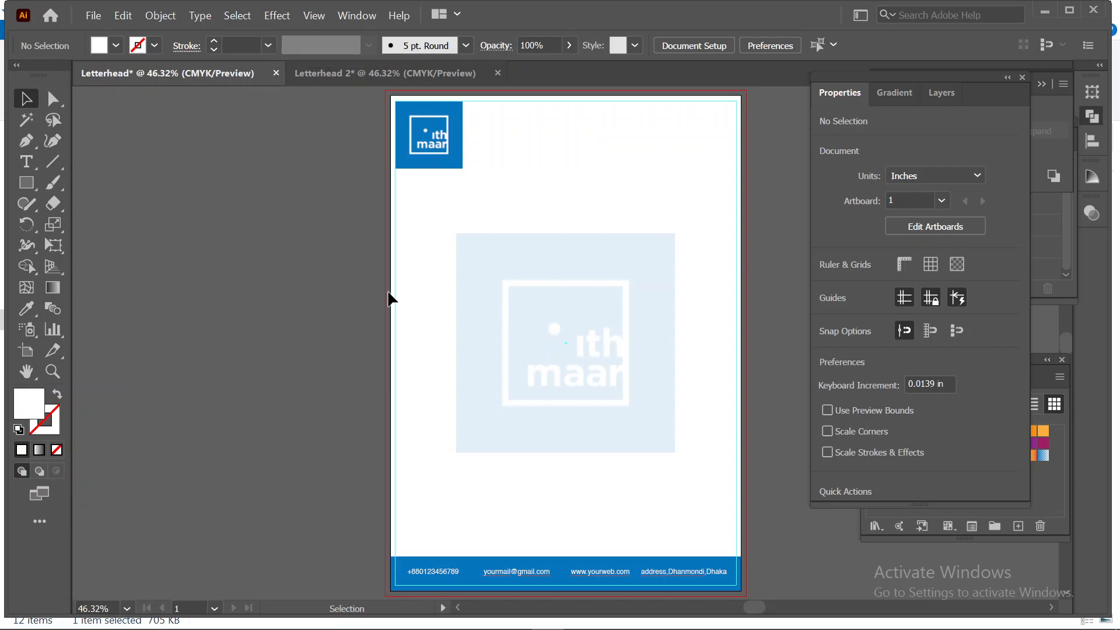
scroll(435, 419, "down", 3)
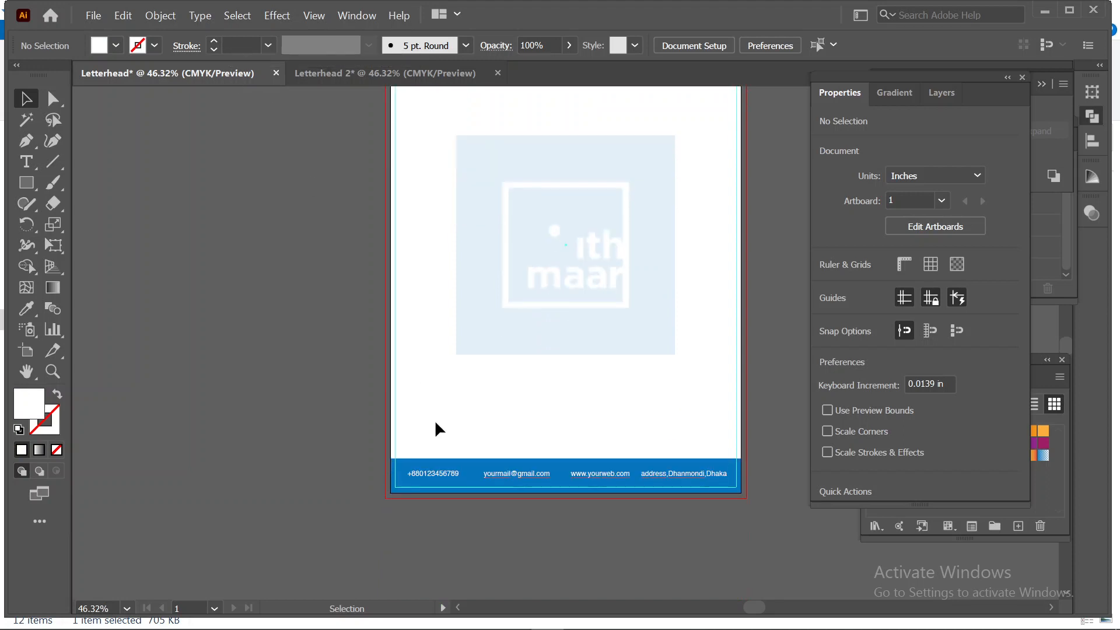
left_click(445, 479)
left_click(528, 474, "shift")
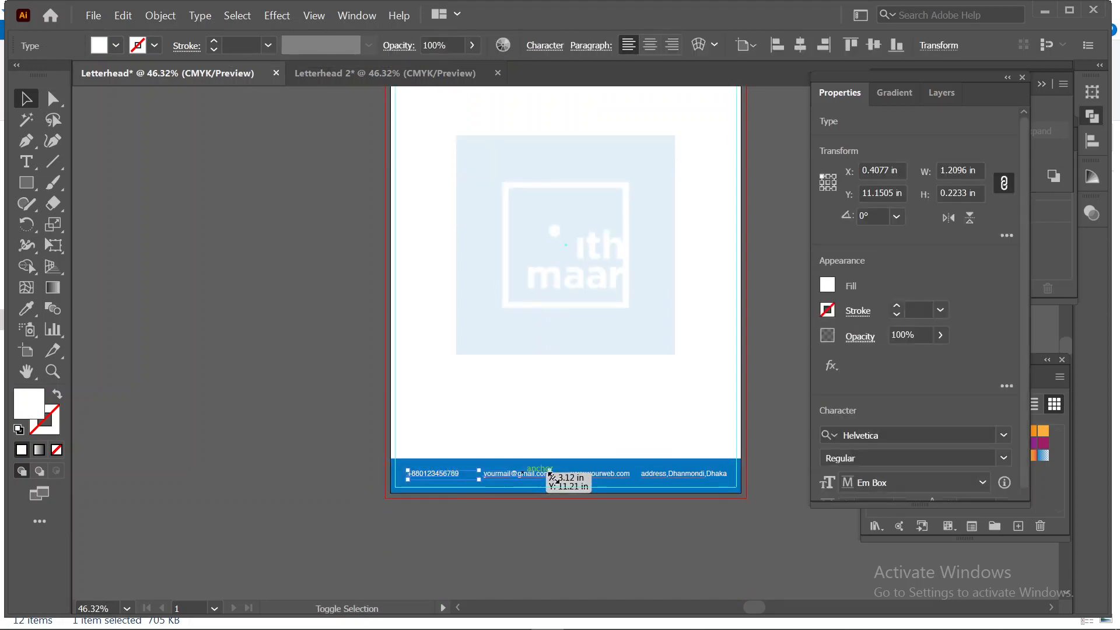
left_click(613, 475, "shift")
left_click(677, 475, "shift")
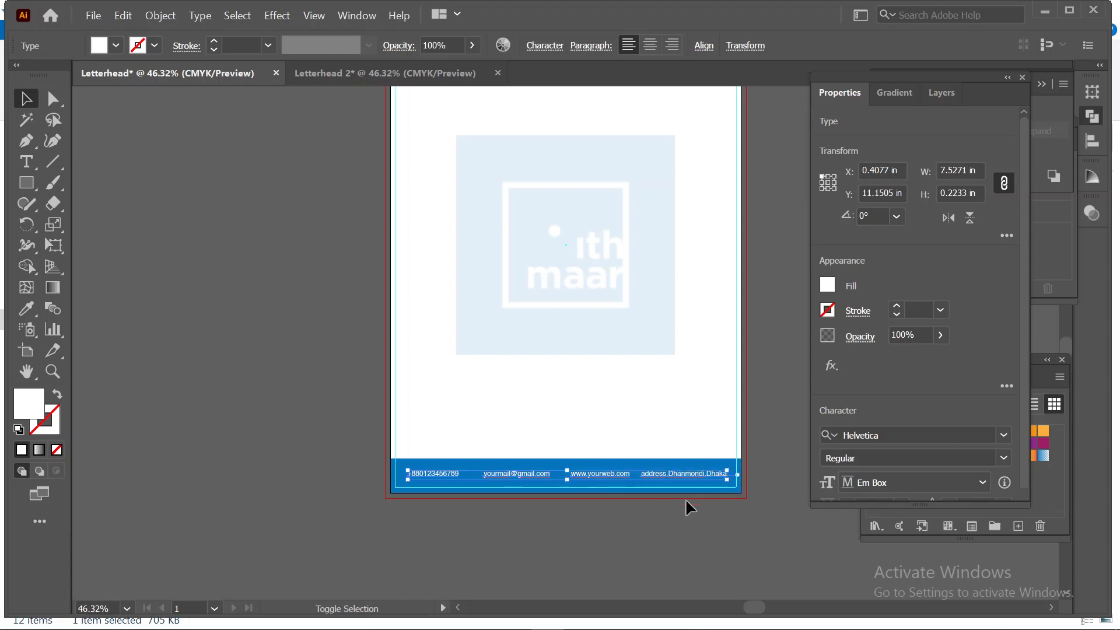
left_click(357, 76)
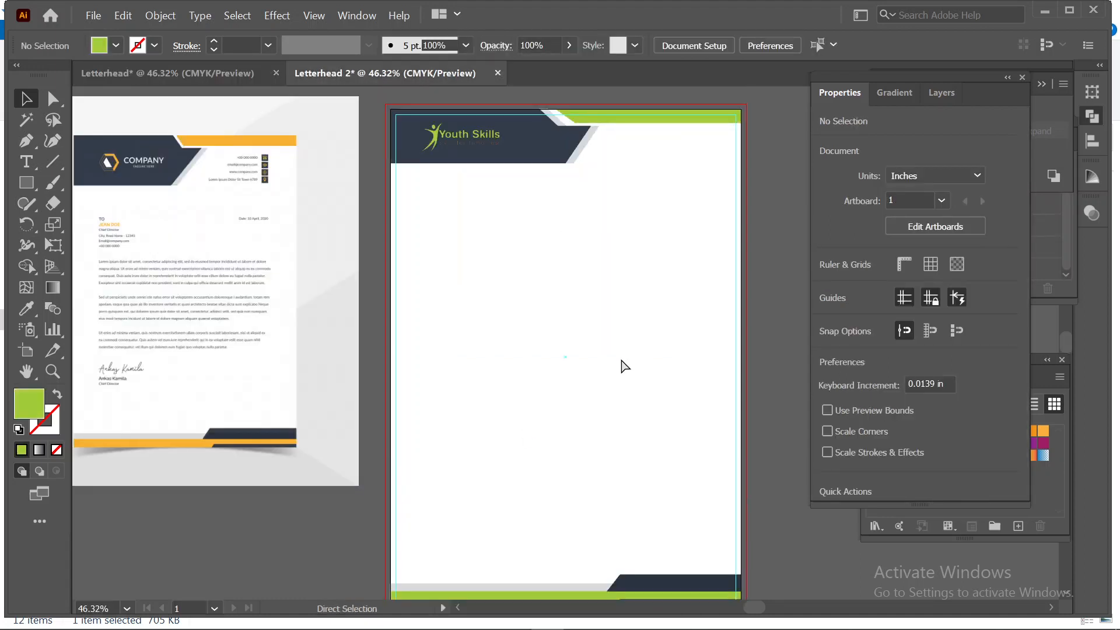
key("ctrl+v")
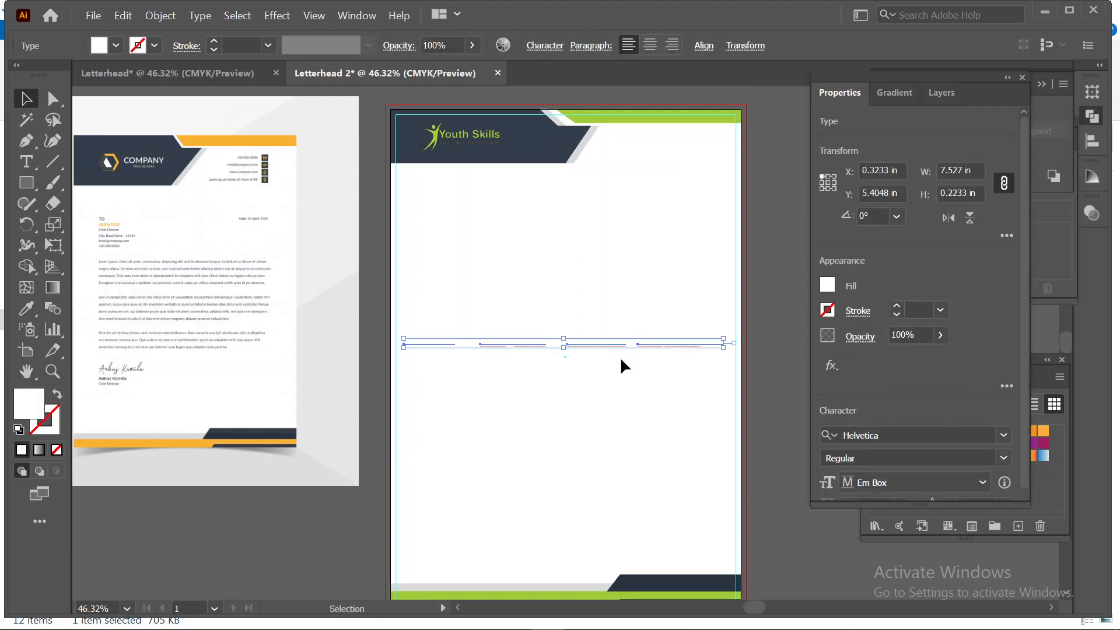
left_click(621, 360)
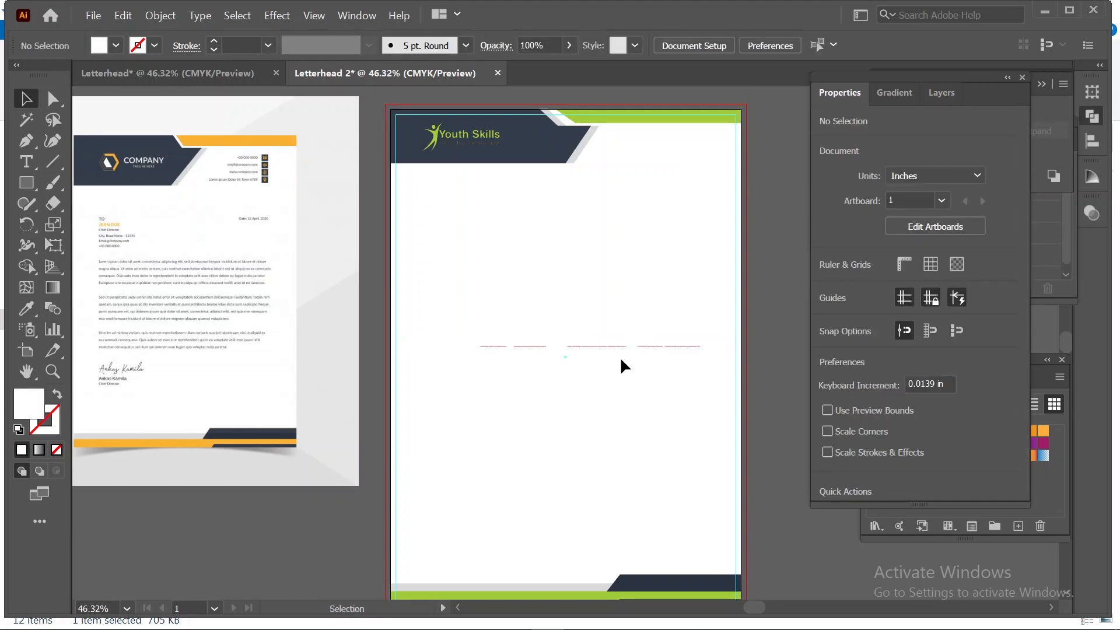
Recolour the four pasted contact texts with the navy sampled from the header shape
left_click_drag(425, 315, 699, 355)
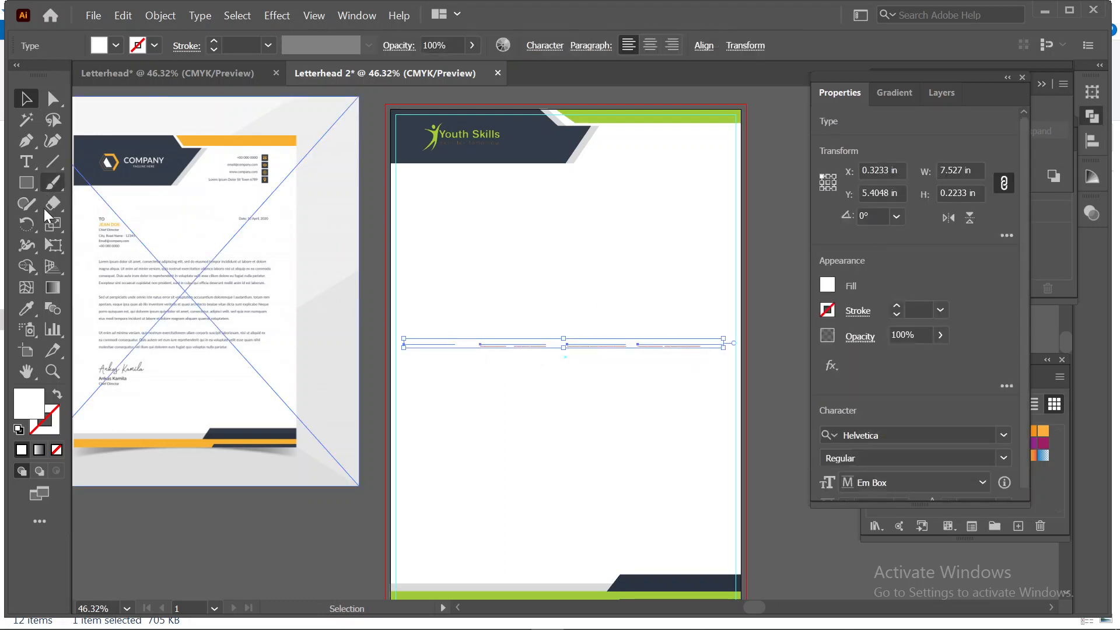
left_click(26, 309)
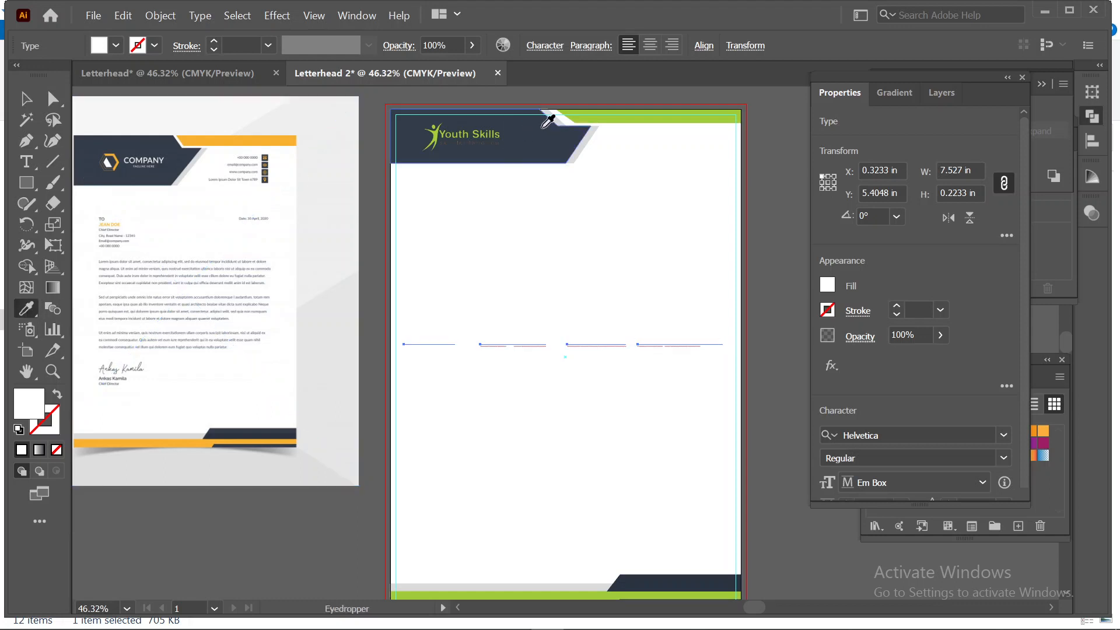
left_click(544, 142)
left_click(25, 98)
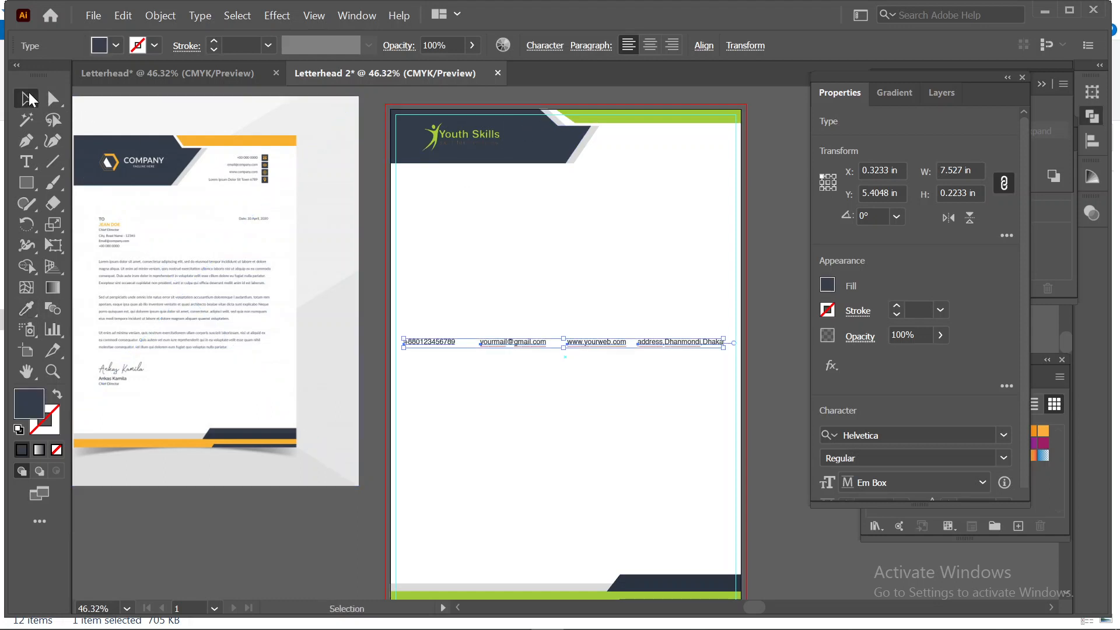
left_click(491, 230)
Stack the phone, email, website and address texts beneath the green header strip, beside the navy shape
left_click_drag(448, 338, 672, 136)
left_click_drag(507, 343, 655, 149)
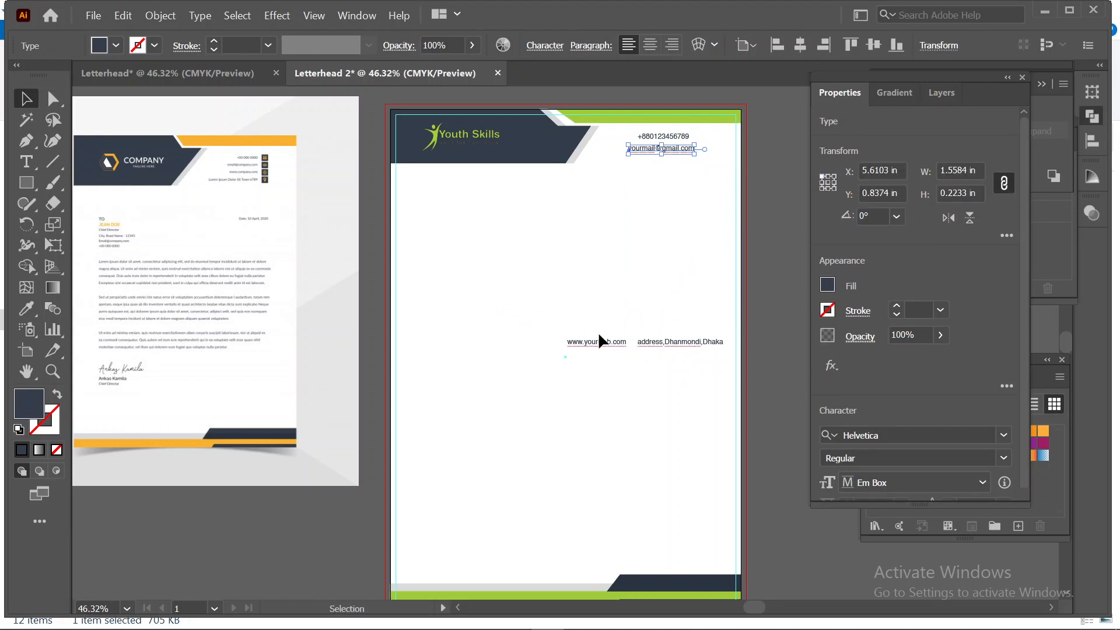
left_click_drag(598, 339, 650, 159)
left_click_drag(671, 343, 652, 168)
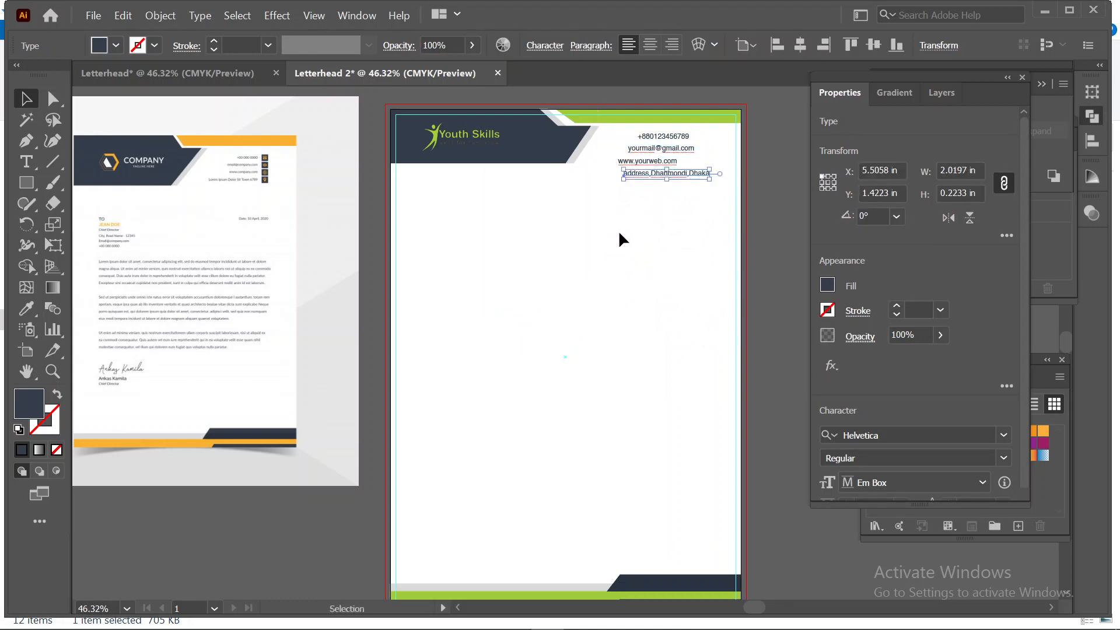
Tighten the vertical spacing between the four stacked contact lines and bring the website line under the email
scroll(620, 281, "up", 1)
left_click(659, 193)
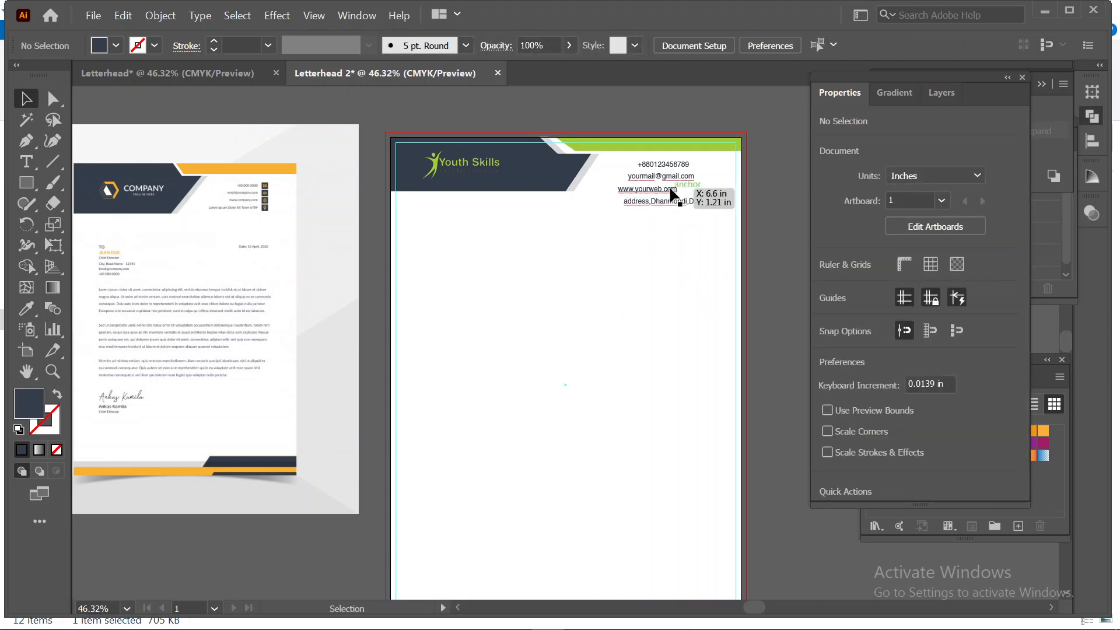
left_click_drag(671, 185, 674, 162)
left_click(692, 163)
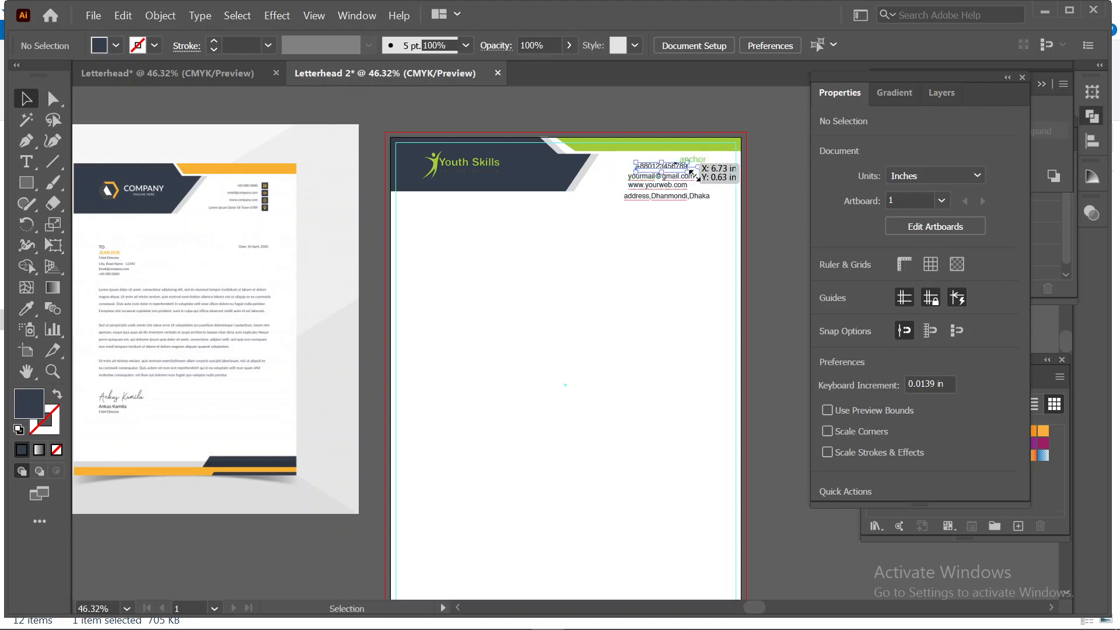
left_click(631, 216)
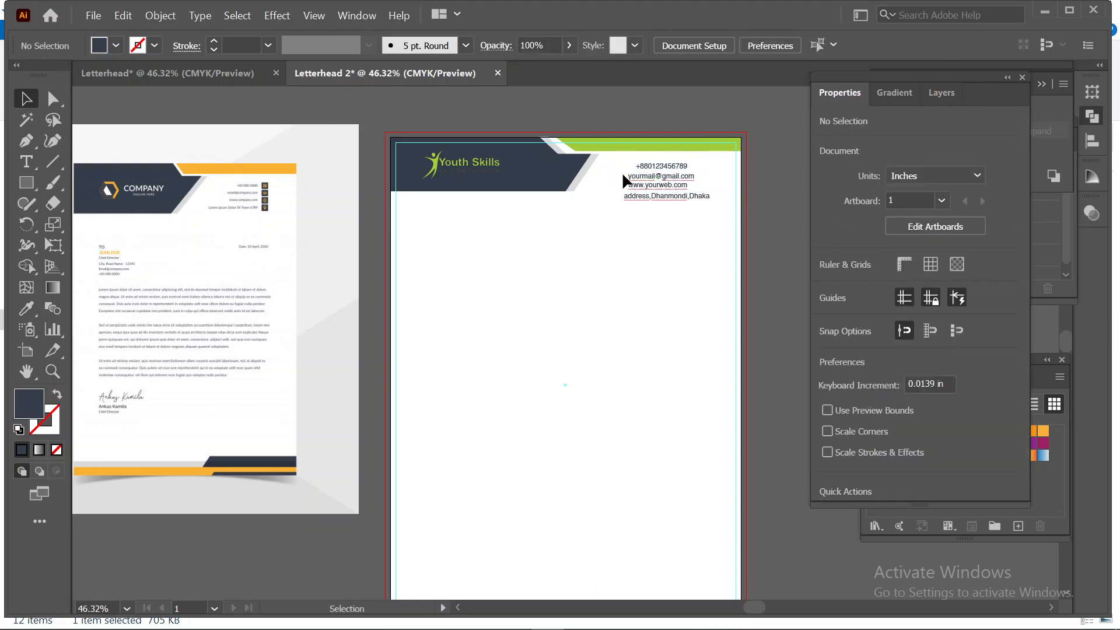
Align the four contact lines to their common right edge
left_click(644, 196)
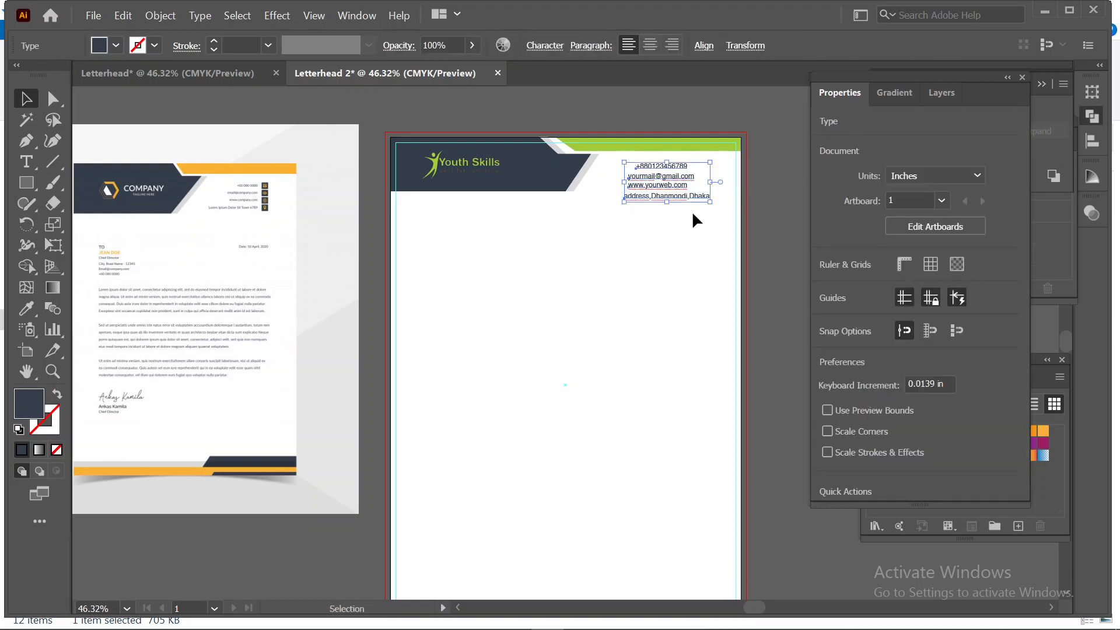
left_click(704, 45)
left_click(597, 94)
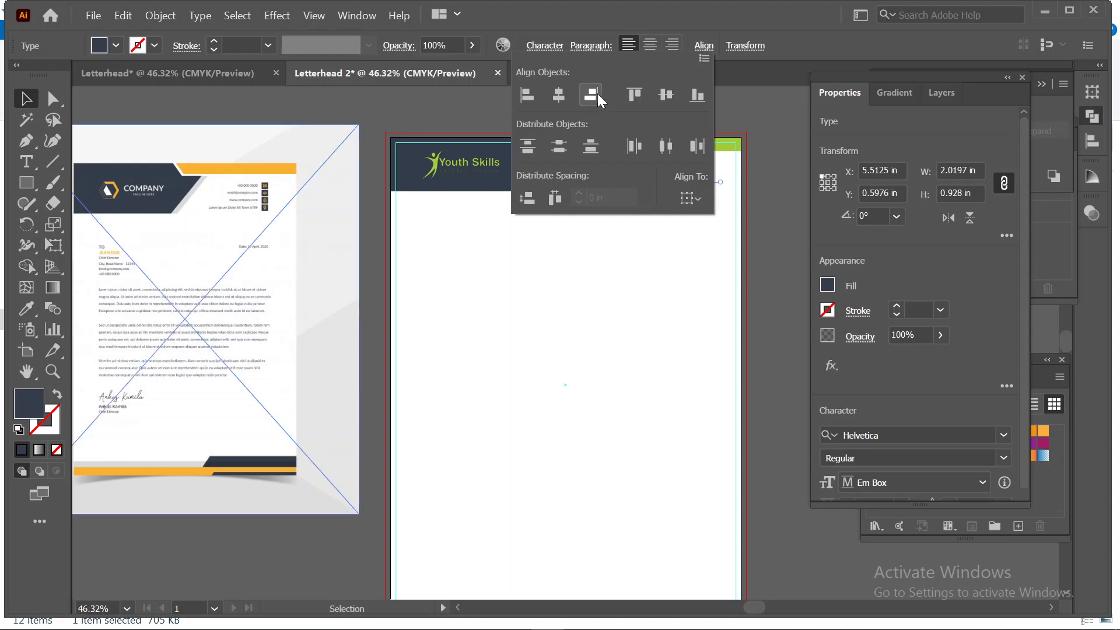
left_click(651, 262)
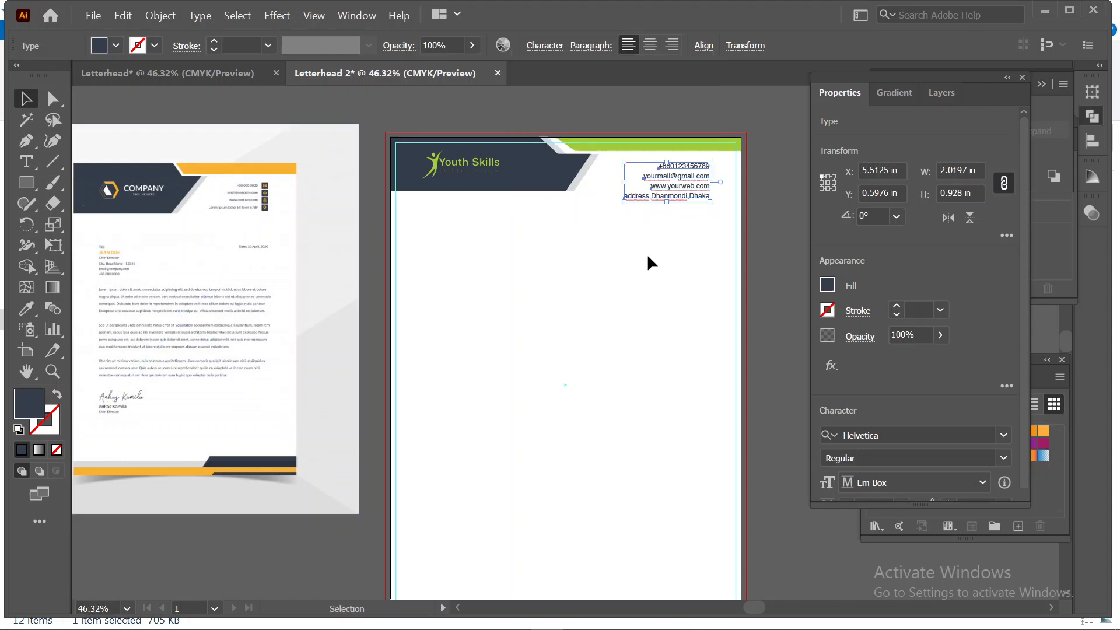
left_click(652, 263)
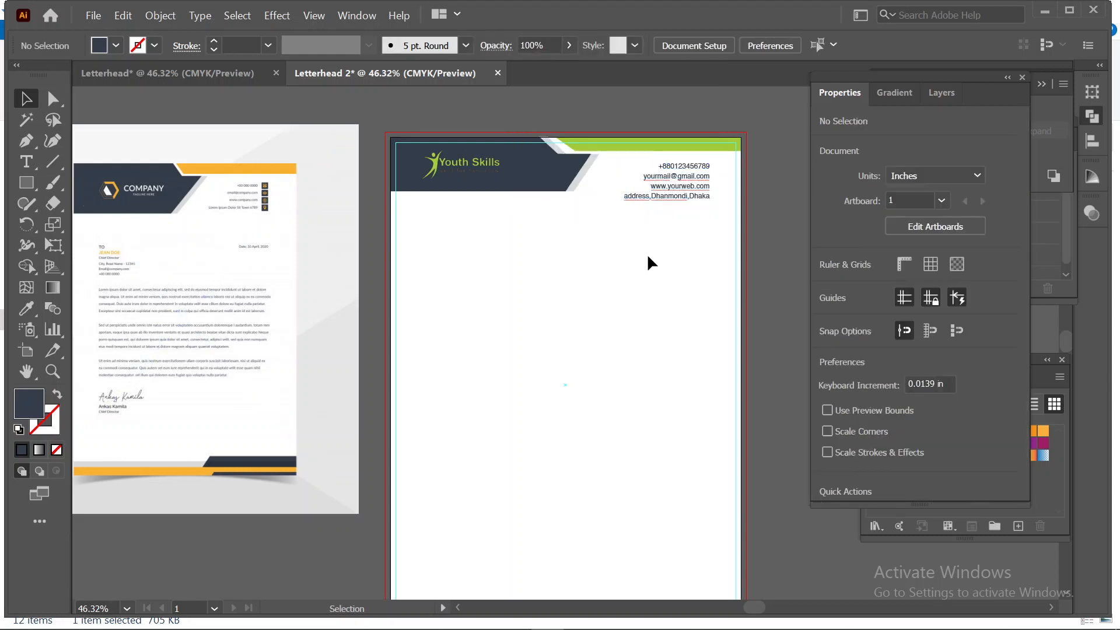
Nudge the four contact lines up together to a Y position of about 0.46 in, just below the green strip
left_click(709, 175)
key("Up")
key("Up")
key("Up")
key("Up")
key("Up")
key("Up")
key("Up")
key("Up")
key("Up")
key("Up")
key("Up")
key("Up")
key("Up")
key("Up")
key("Up")
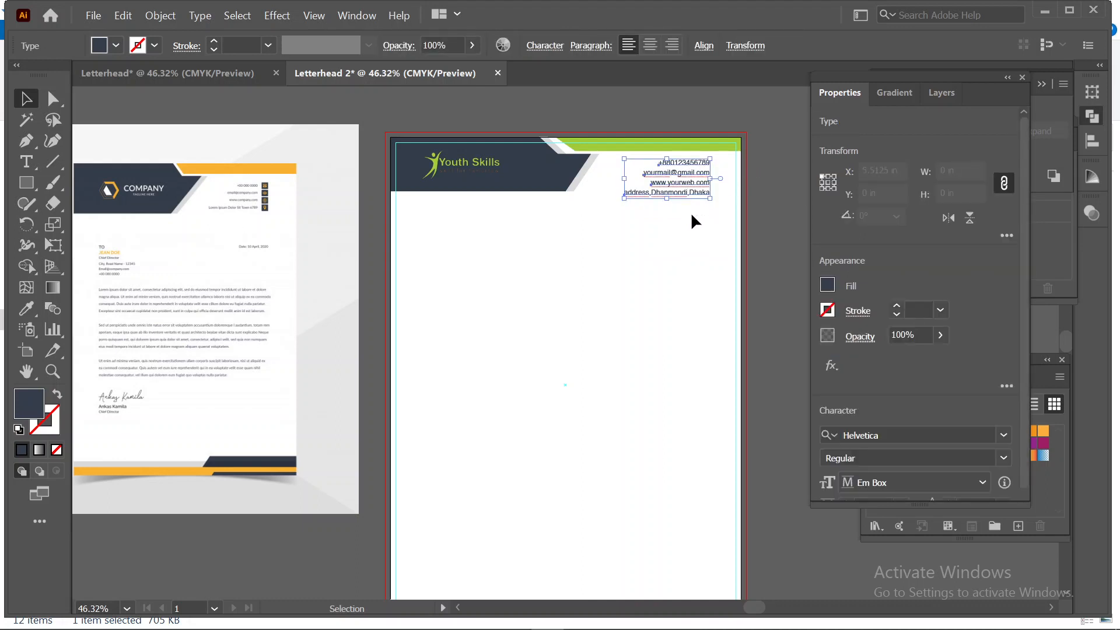
key("Up")
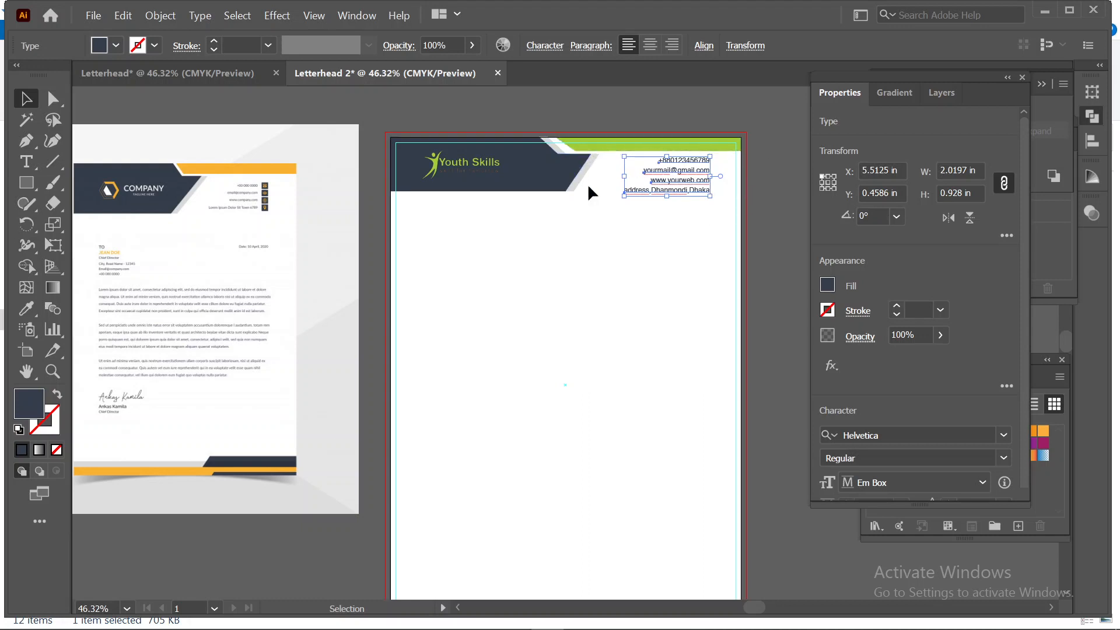
Stretch the navy header shape's lower edge down slightly
left_click(519, 184)
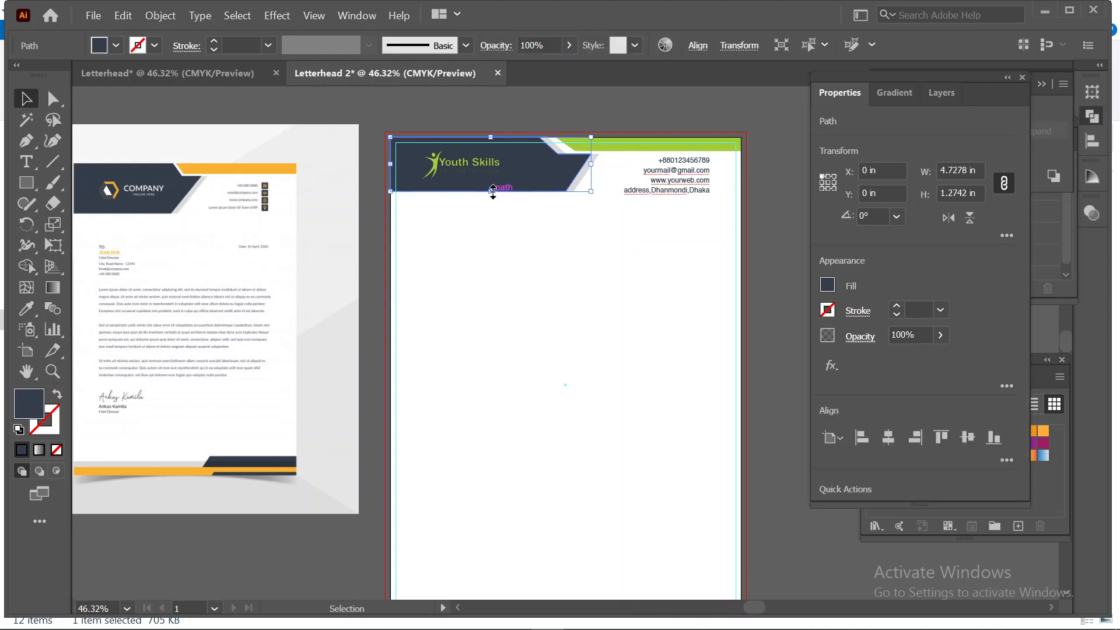
left_click_drag(495, 194, 486, 190)
left_click(533, 231)
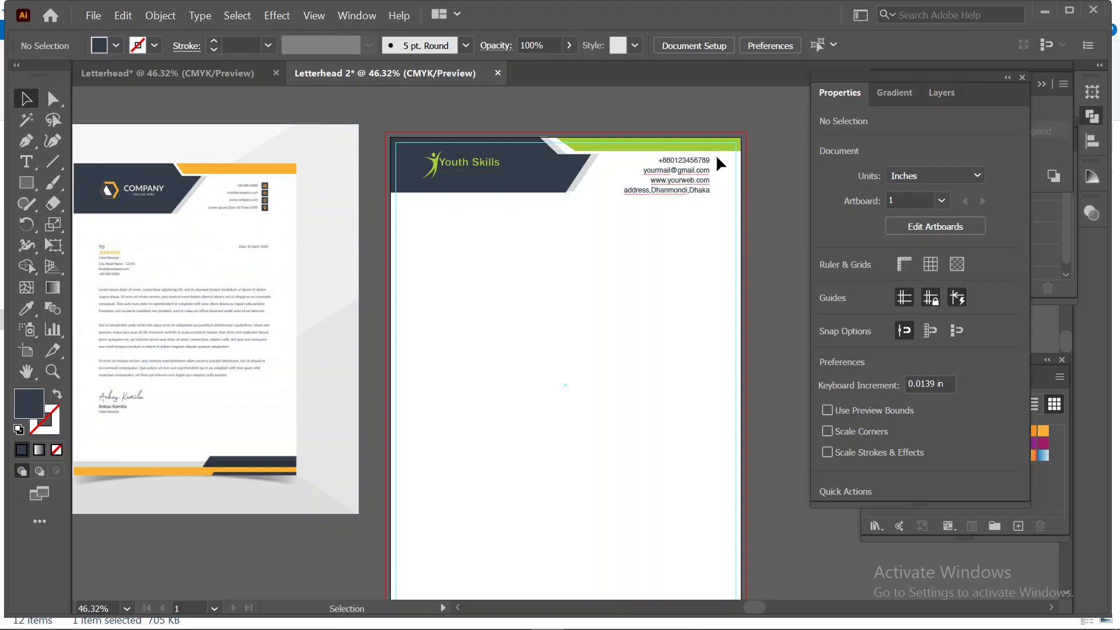
Select the four contact lines in the header together
left_click(691, 196)
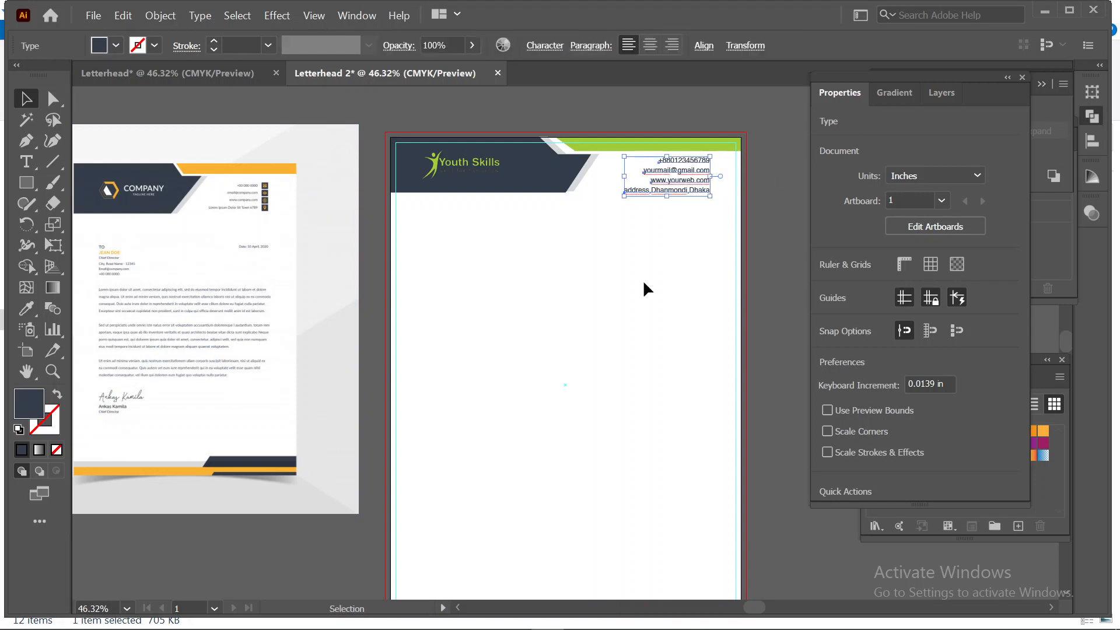
Nudge the header's contact text block left to an X position of about 5.1 in and deselect it
key("shift+Left")
key("shift+Left")
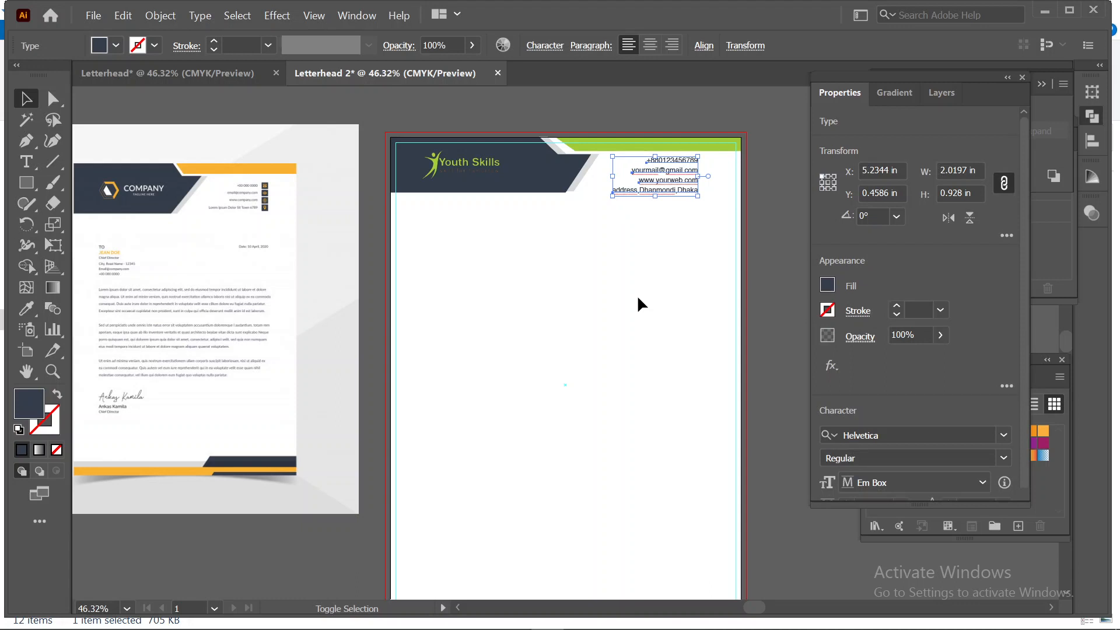
key("shift+Left")
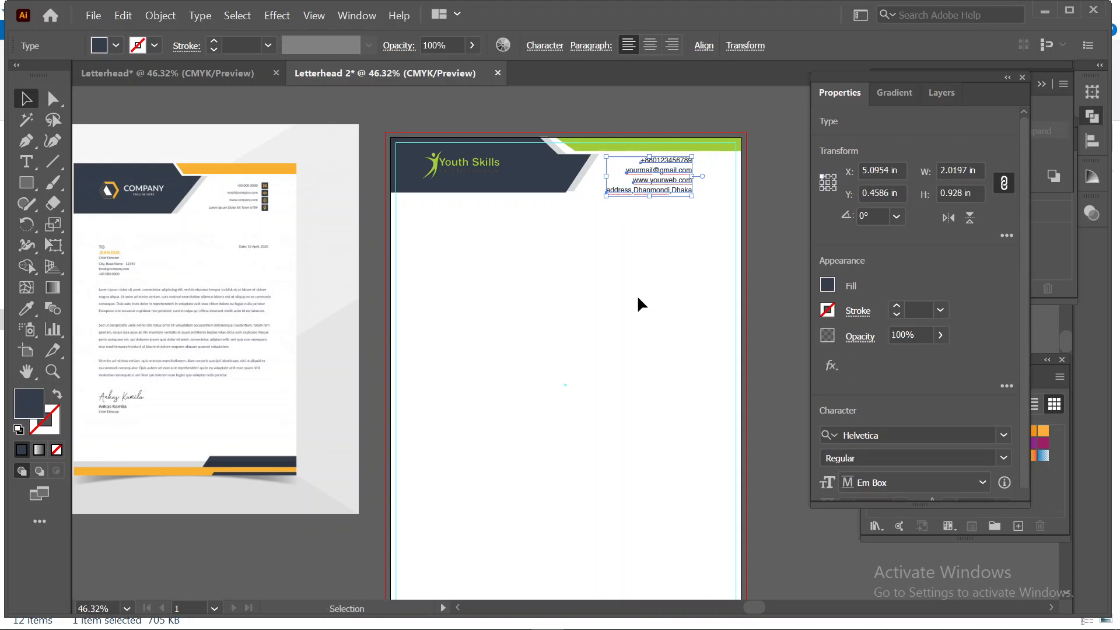
left_click(637, 303)
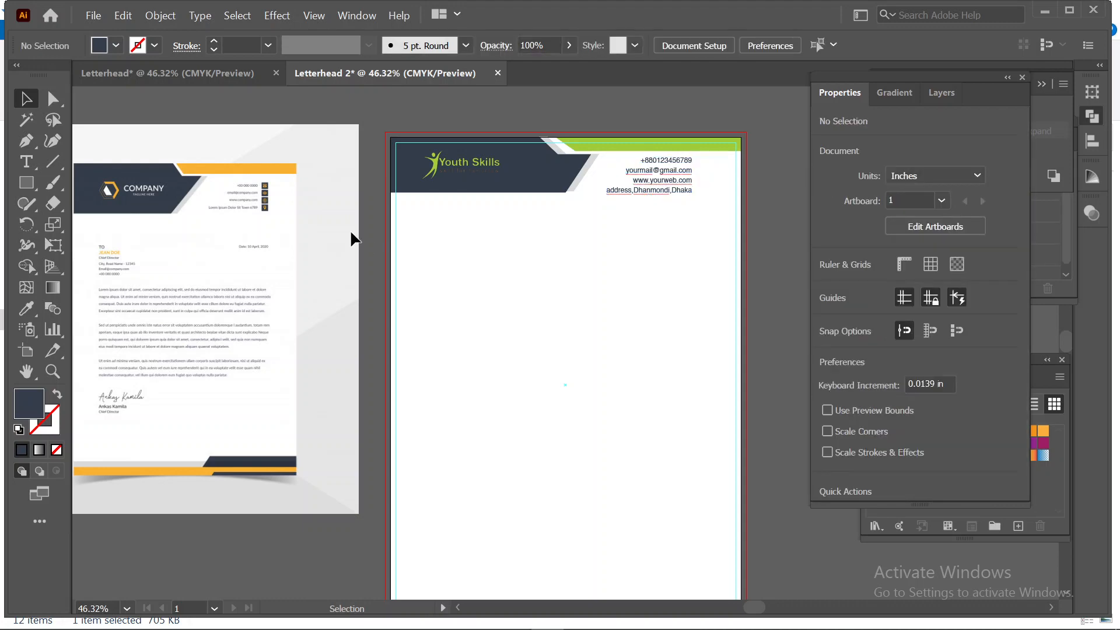
Place 10.eps from the vecteezy icon folder in Downloads, about 6.02 x 4.29 in, over the reference letterhead beside the artboard
left_click(102, 20)
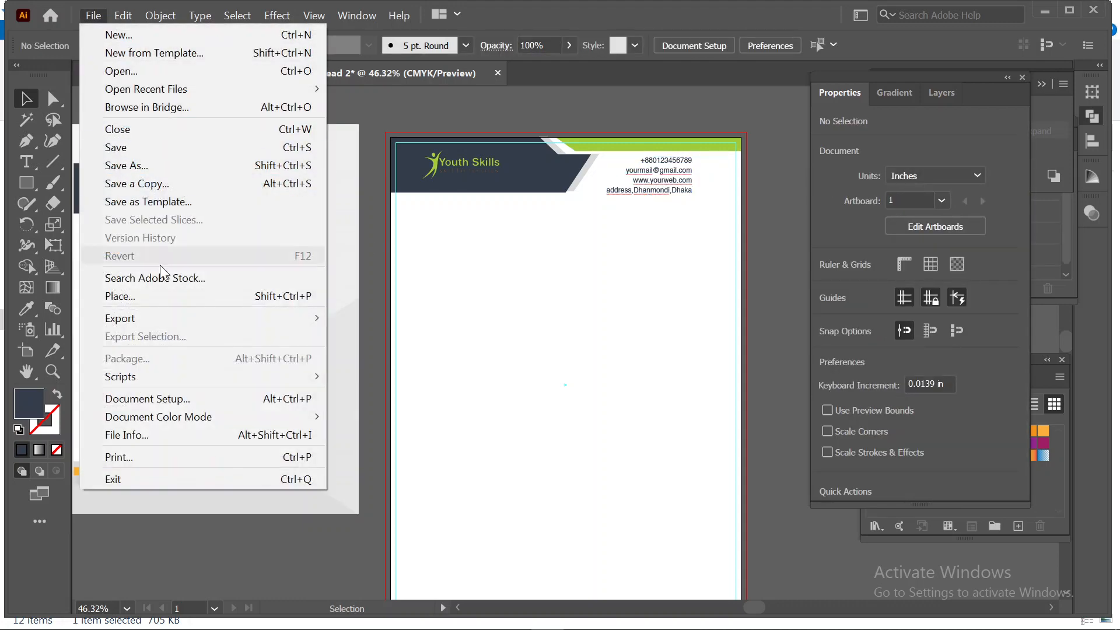
left_click(156, 288)
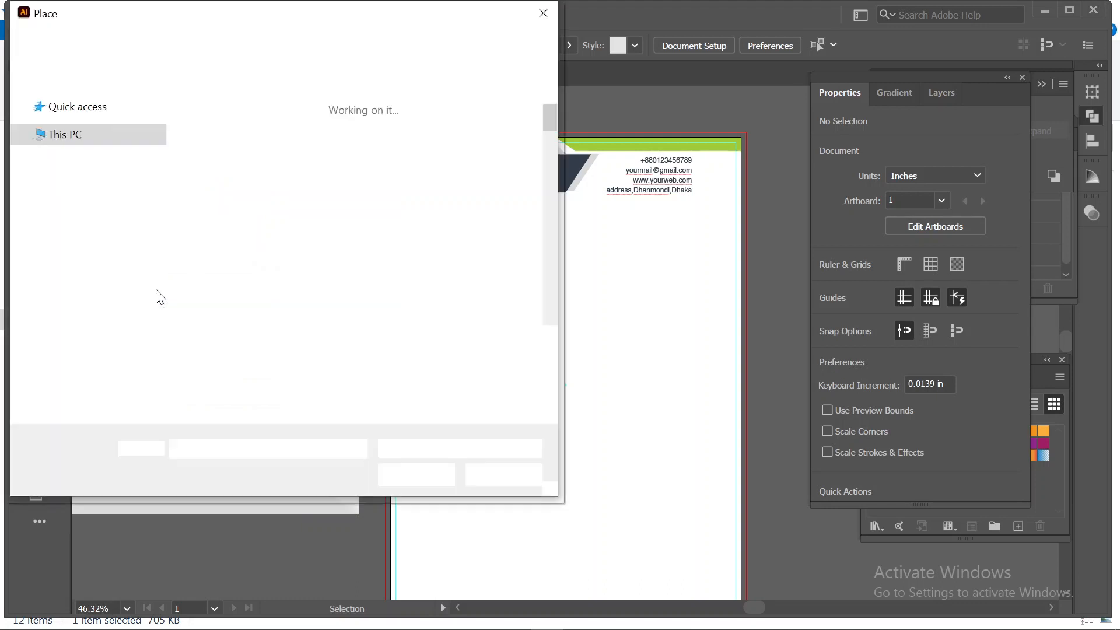
left_click(114, 189)
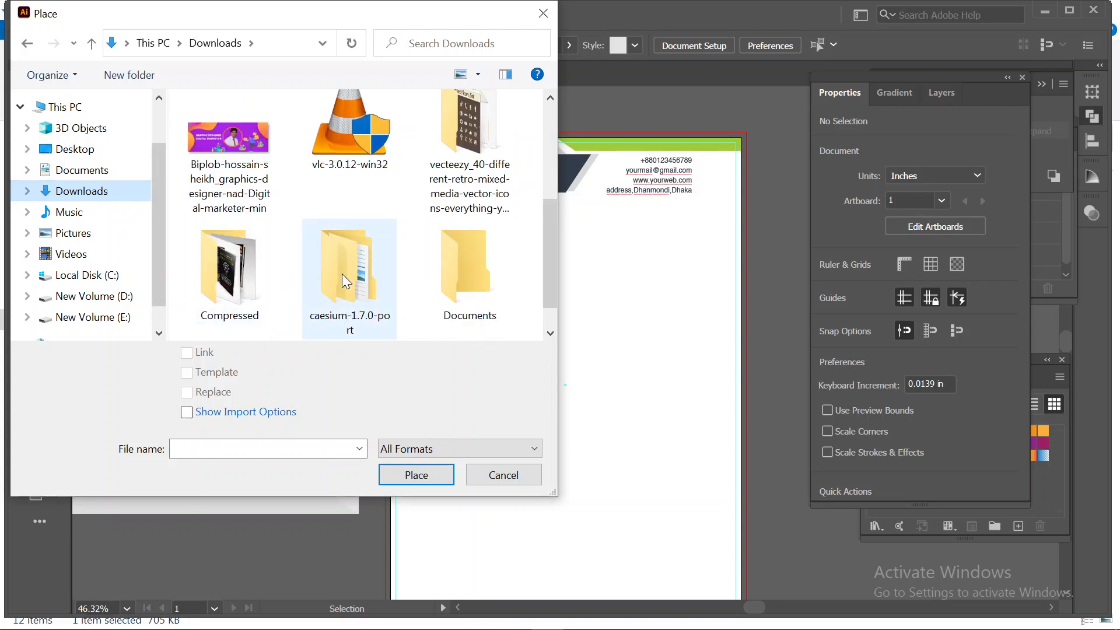
scroll(342, 277, "down", 2)
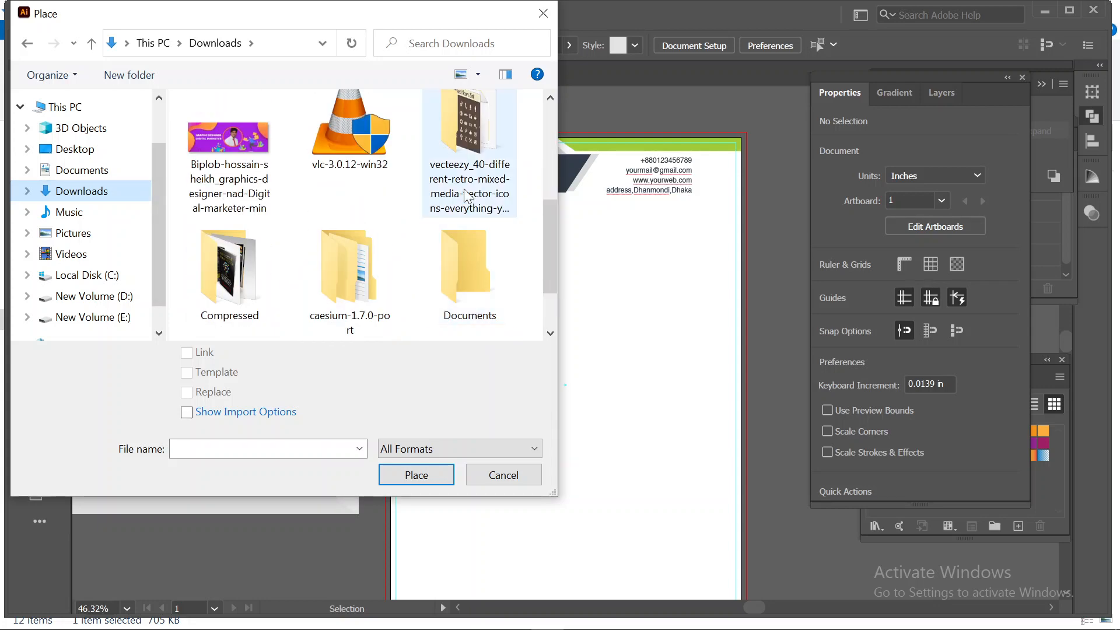
double_click(461, 161)
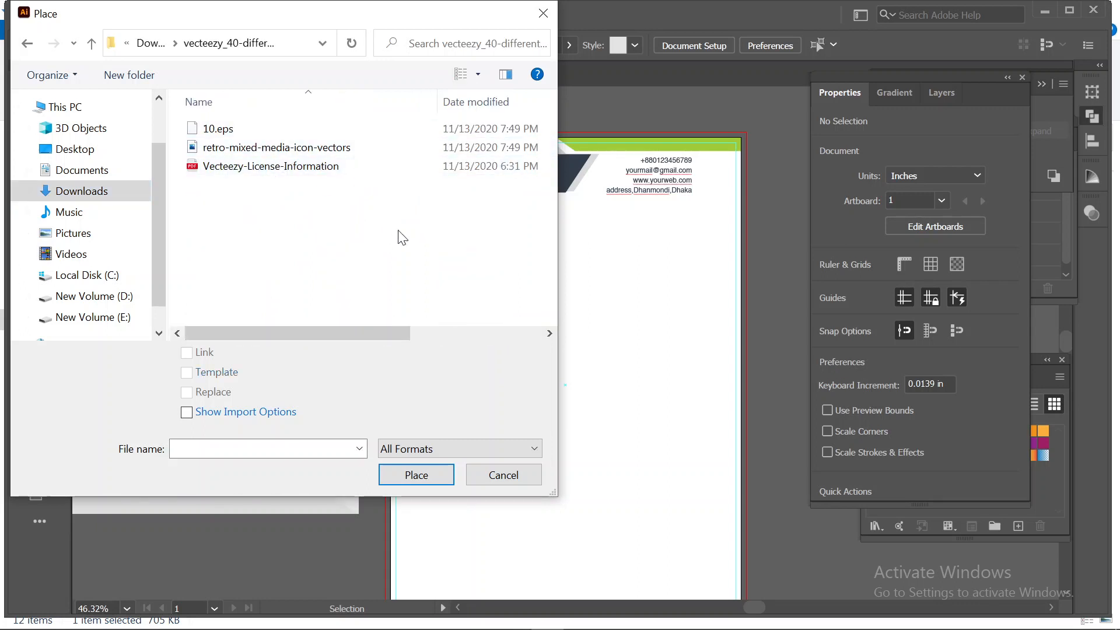
left_click(295, 126)
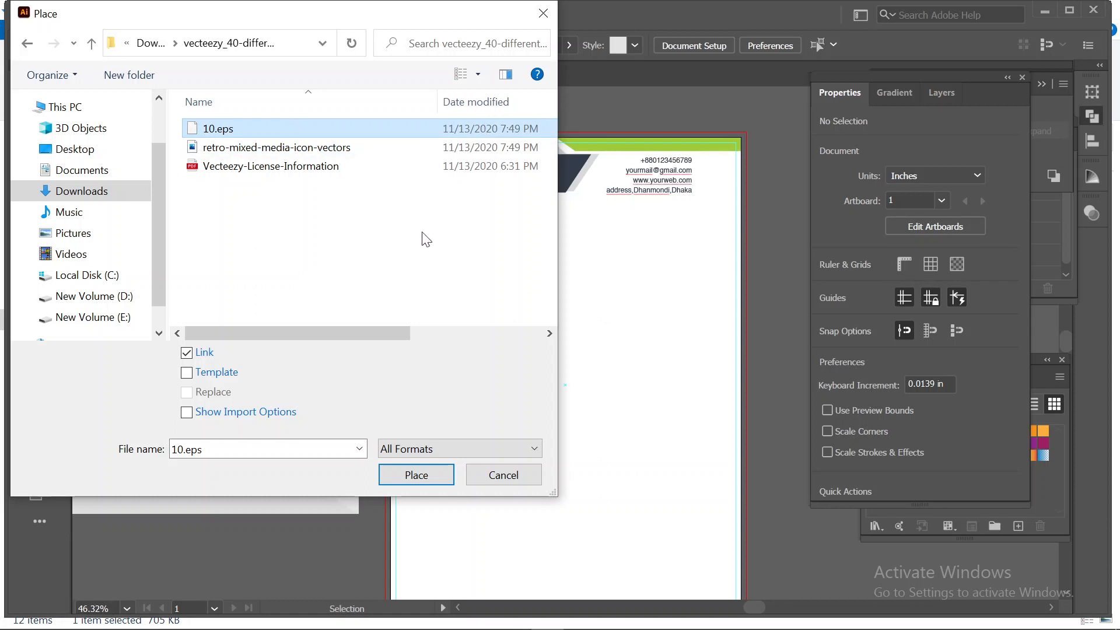
left_click(434, 474)
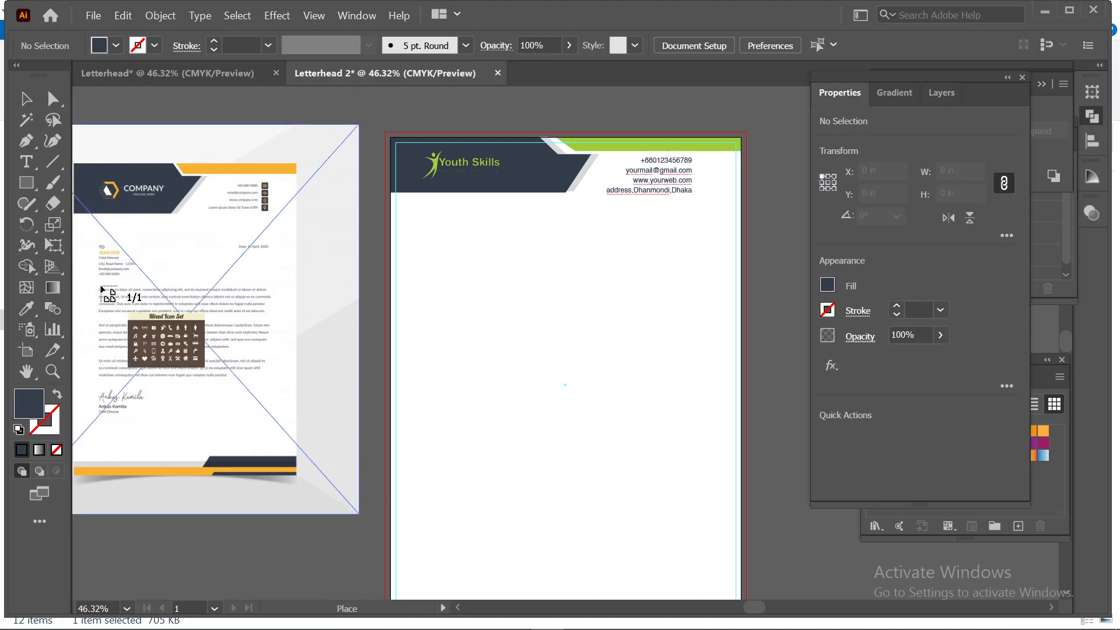
left_click_drag(350, 391, 391, 410)
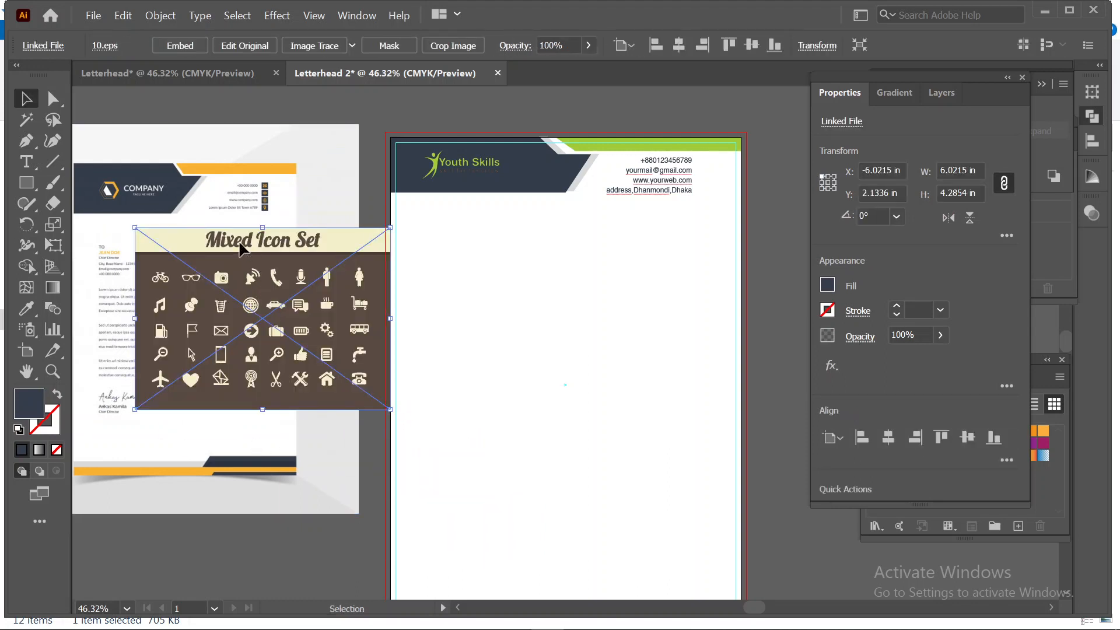
left_click_drag(250, 268, 202, 219)
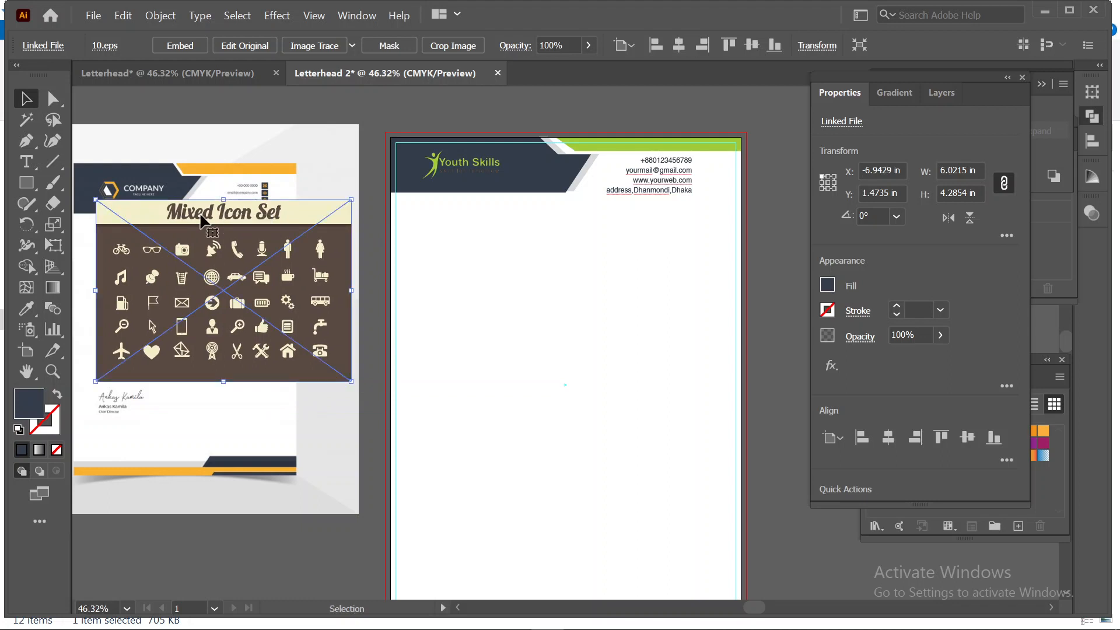
right_click(203, 219)
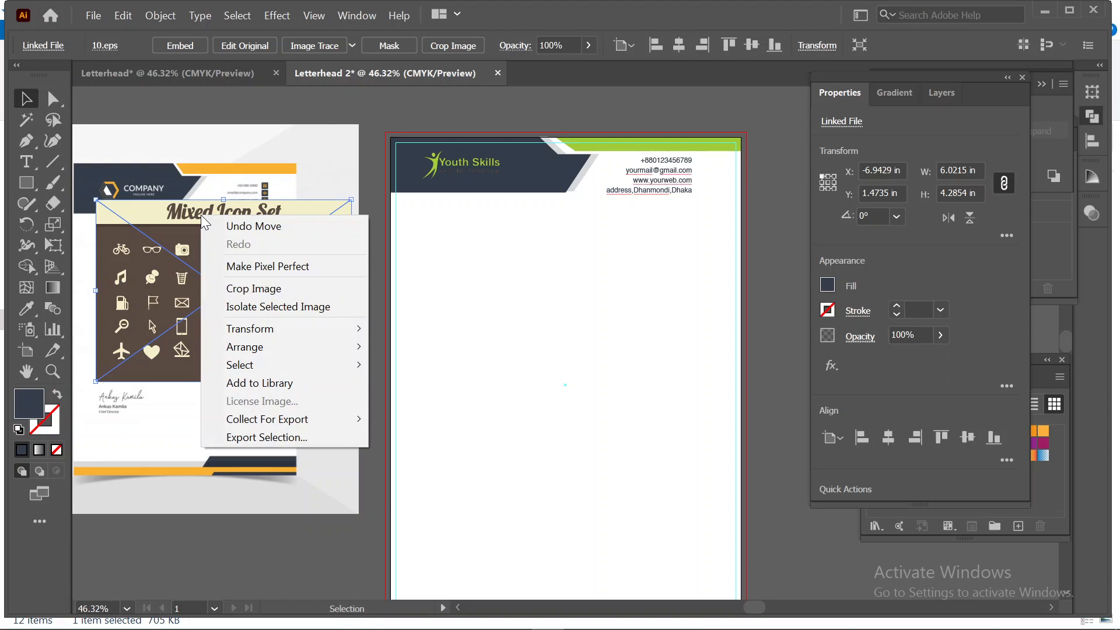
left_click(270, 306)
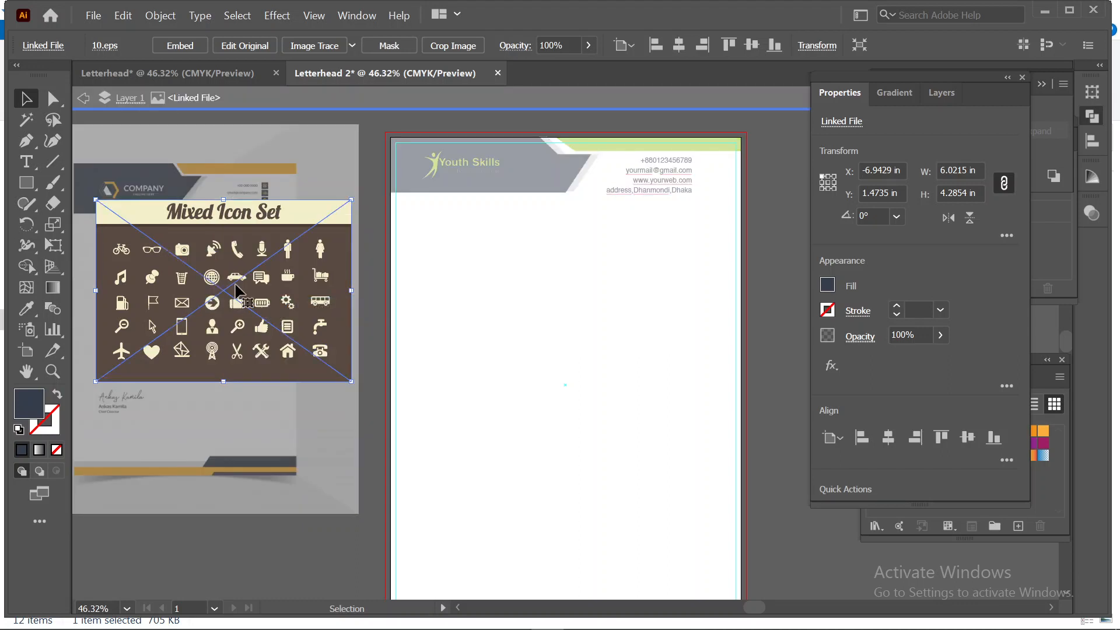
left_click_drag(214, 308, 224, 303)
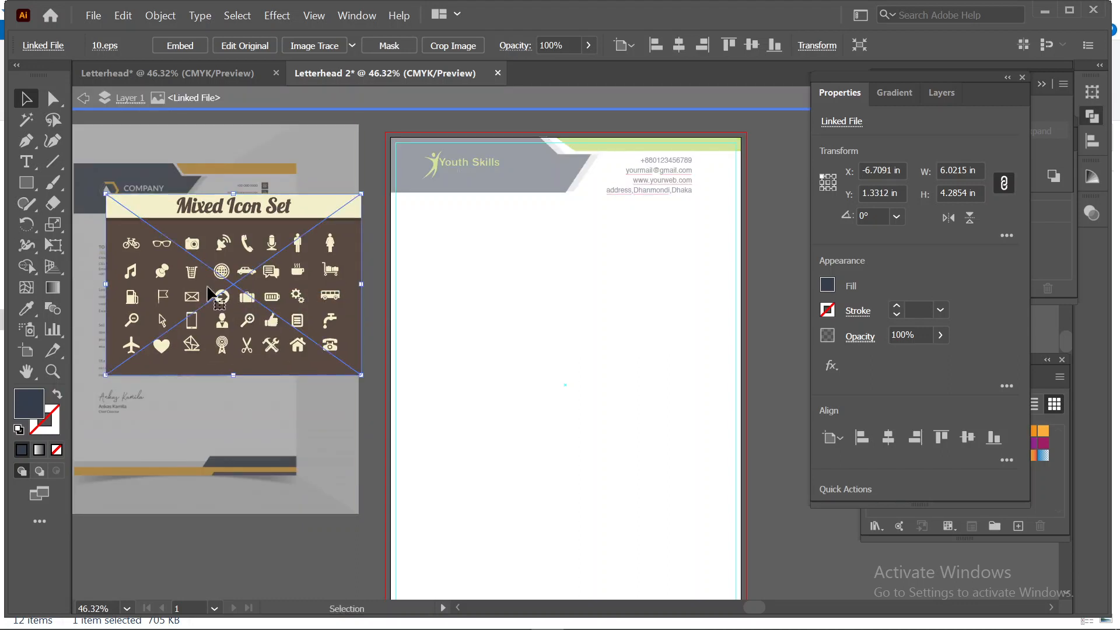
left_click(84, 98)
left_click(83, 98)
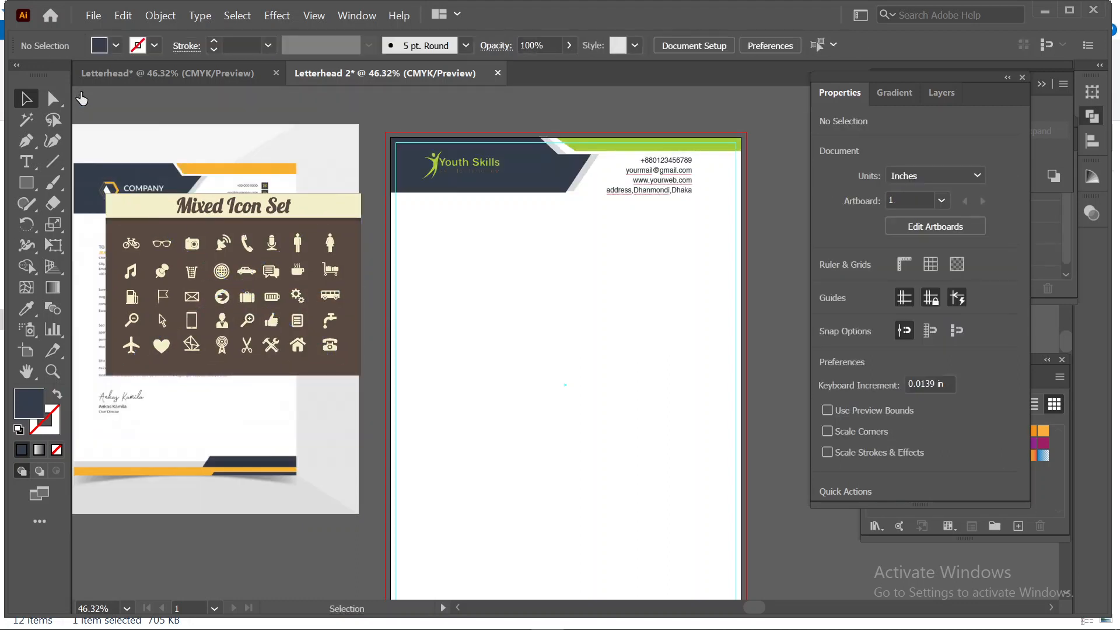
Embed the linked 10.eps icon set in the document and ungroup its artwork
left_click(202, 230)
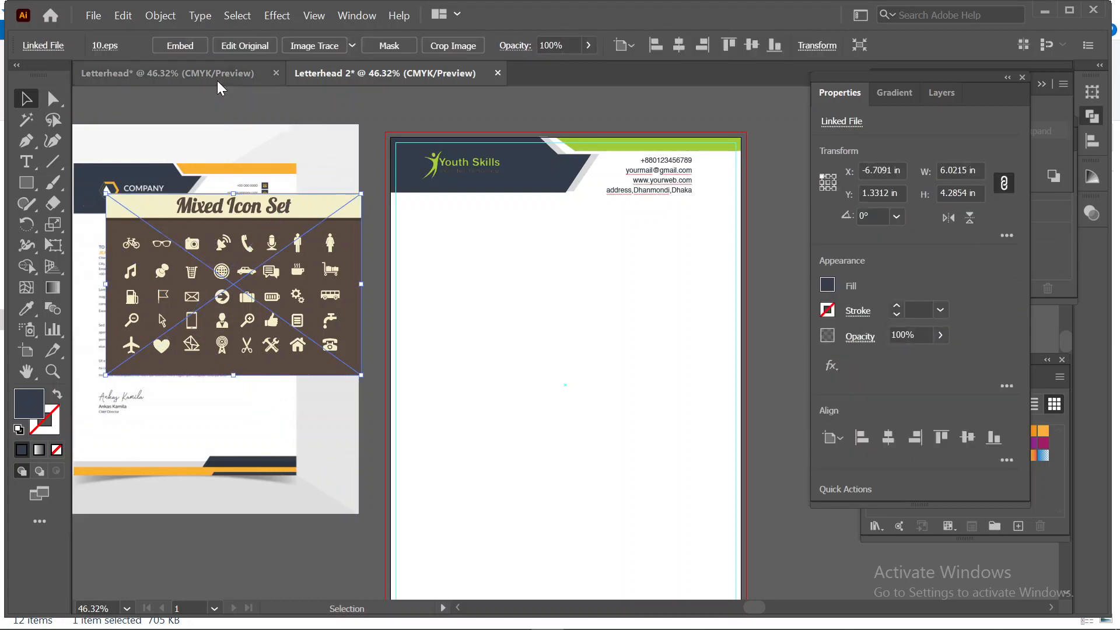
left_click(190, 44)
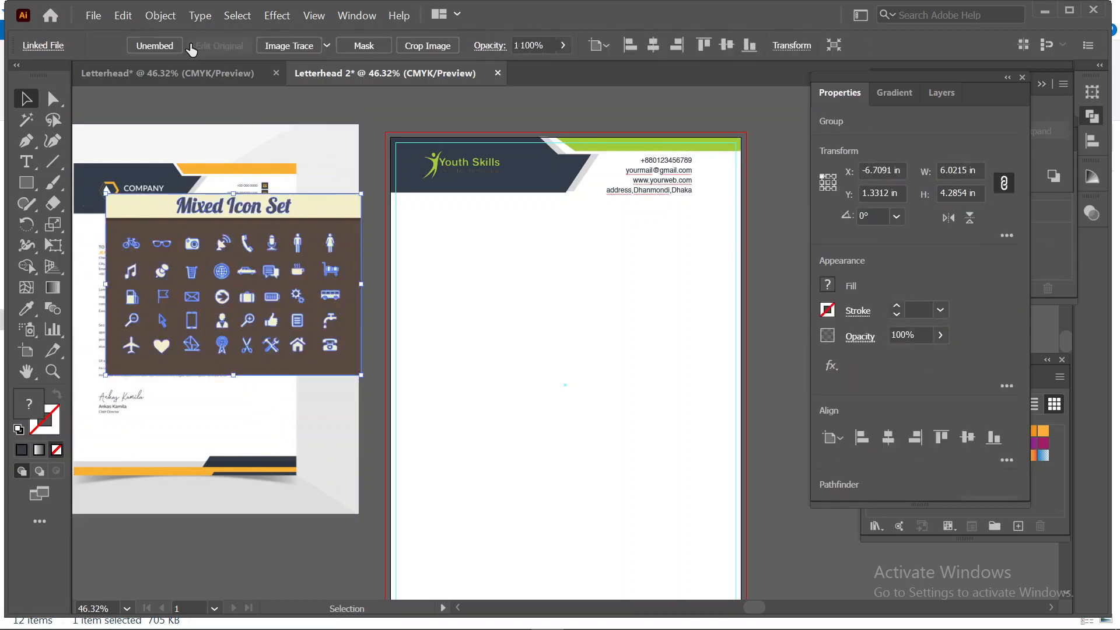
right_click(205, 248)
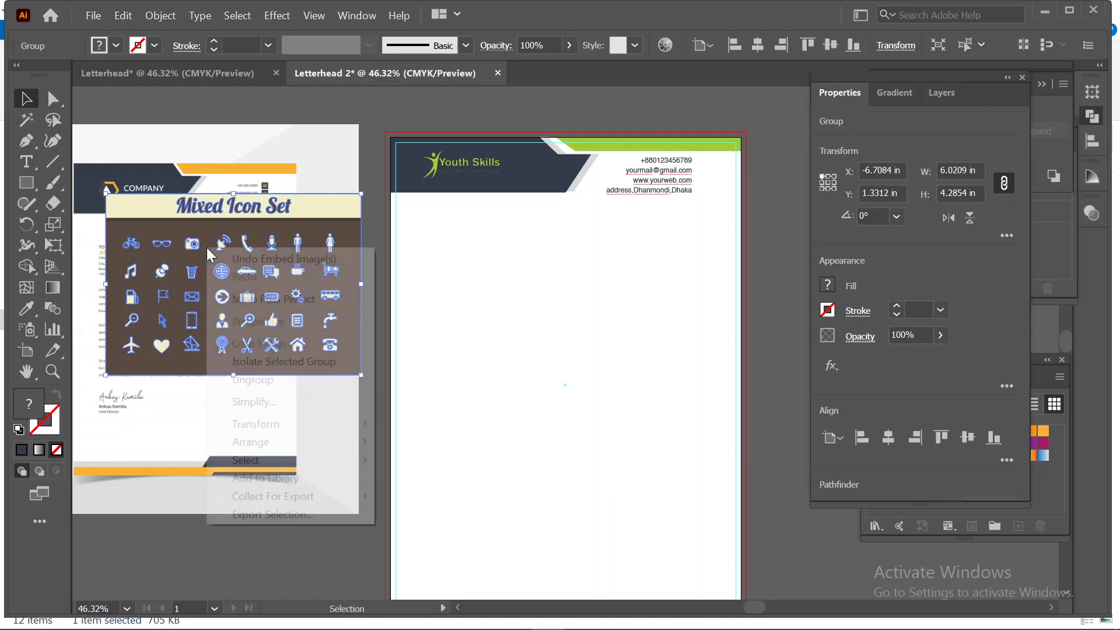
left_click(255, 377)
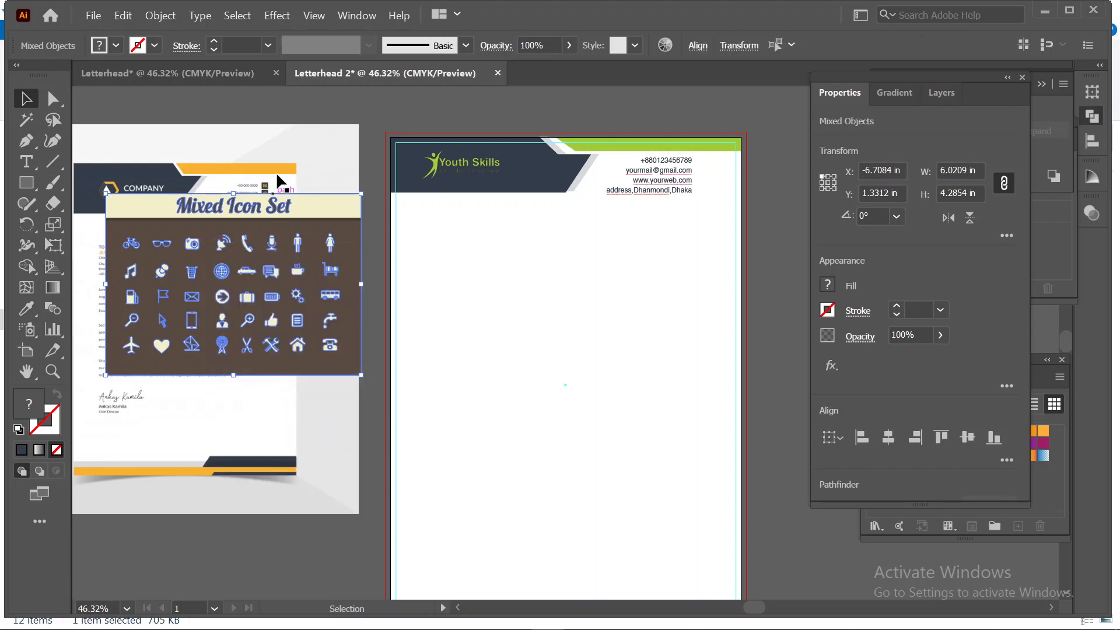
left_click(272, 143)
Try moving the icon set's background and the phone icon separately, and undo the phone icon's move
left_click_drag(142, 199, 135, 221)
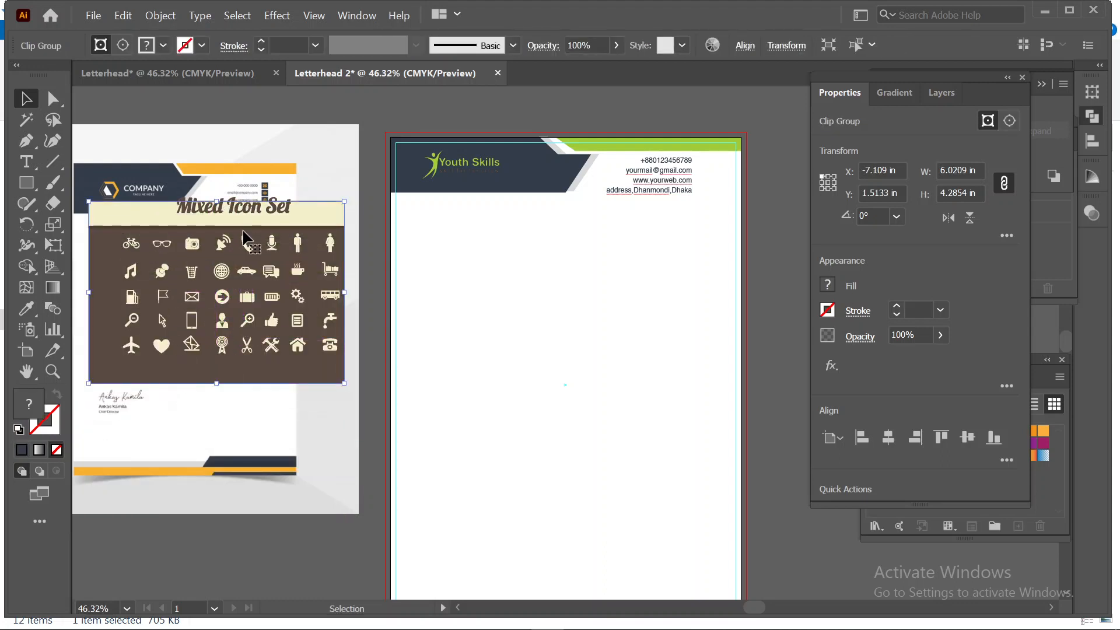
left_click_drag(247, 245, 654, 281)
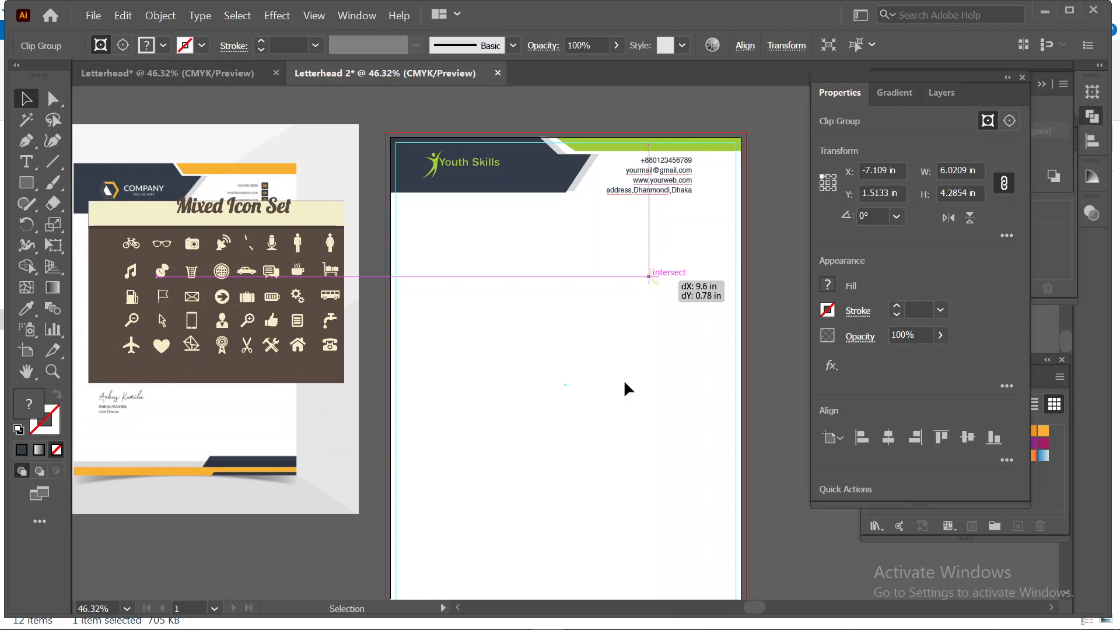
key("ctrl+z")
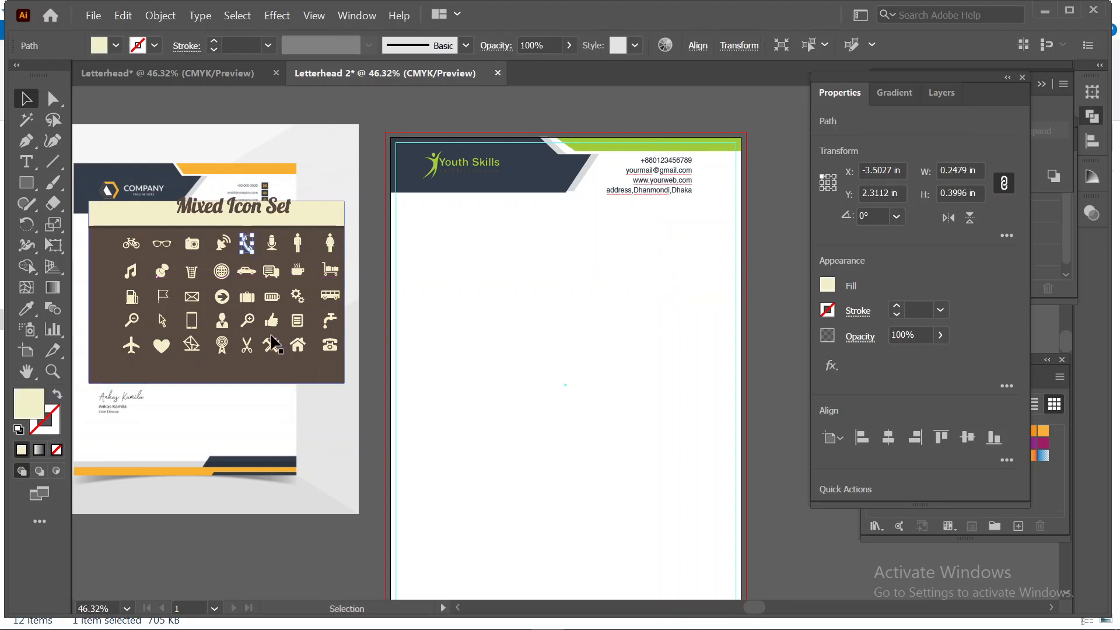
left_click(273, 344)
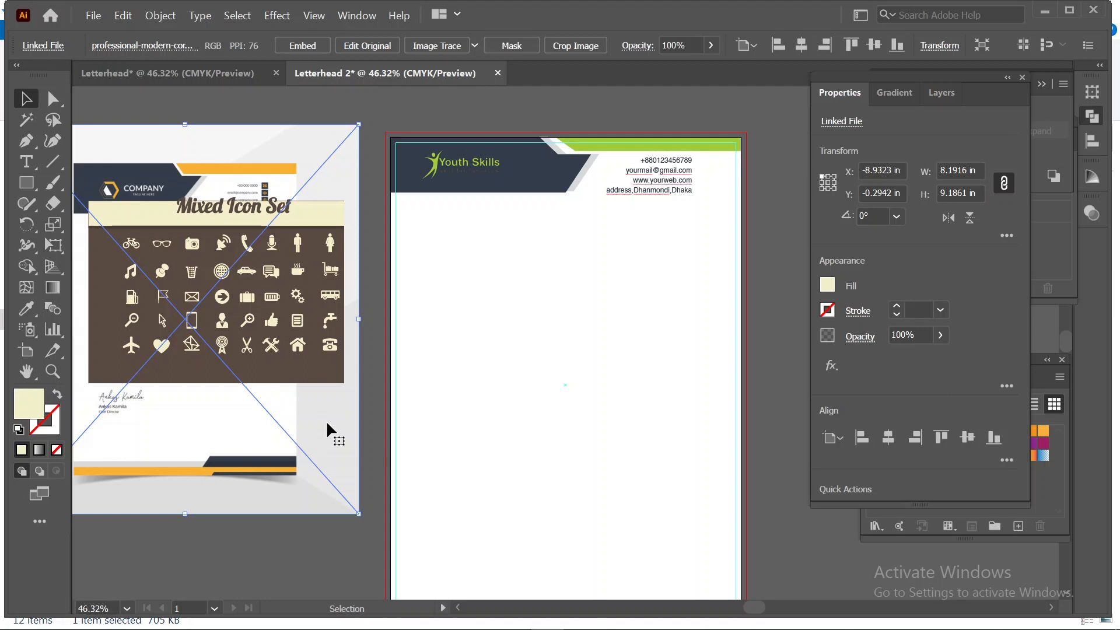
left_click(127, 203)
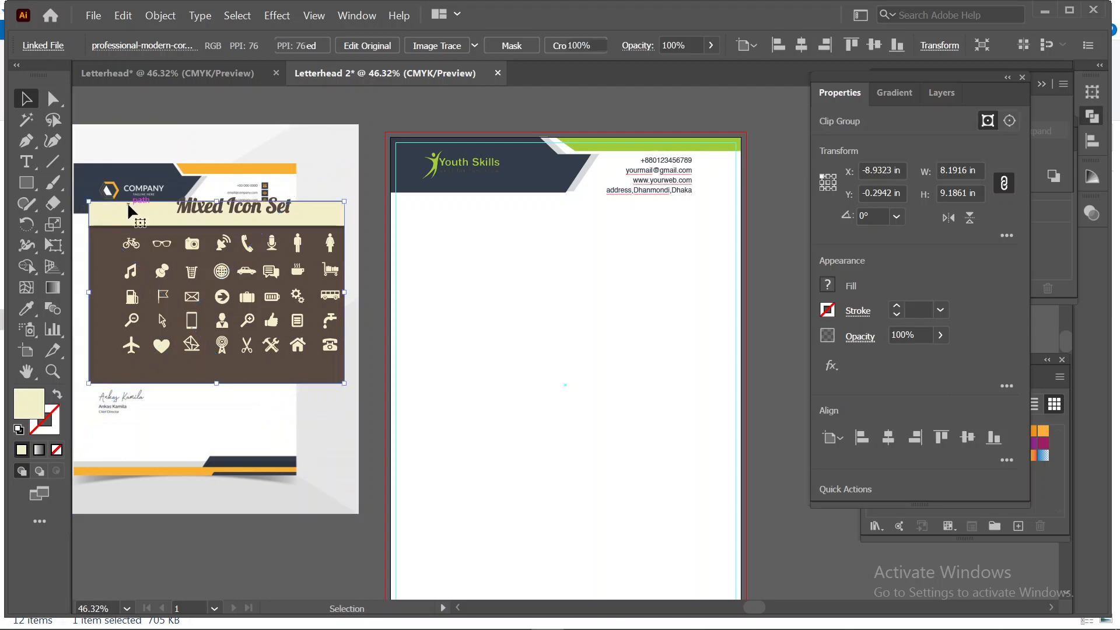
mouse_move(128, 210)
left_mouse_down()
mouse_move(127, 180)
mouse_move(138, 196)
left_mouse_up()
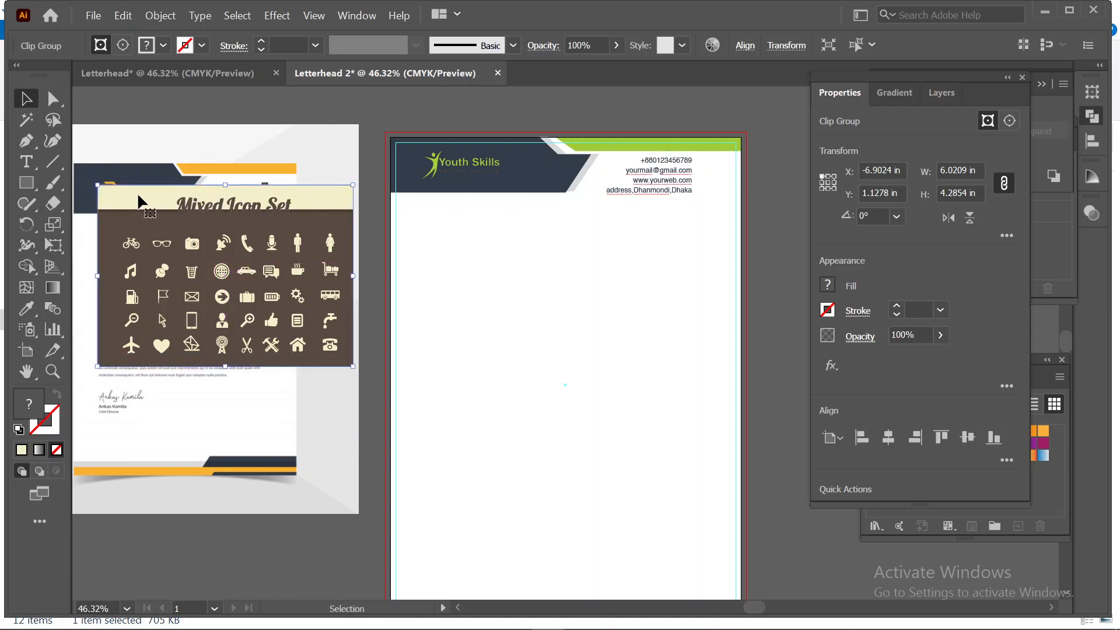
Delete the reference letterhead image along with the icon set's background and its Mixed Icon Set title
left_click(157, 165)
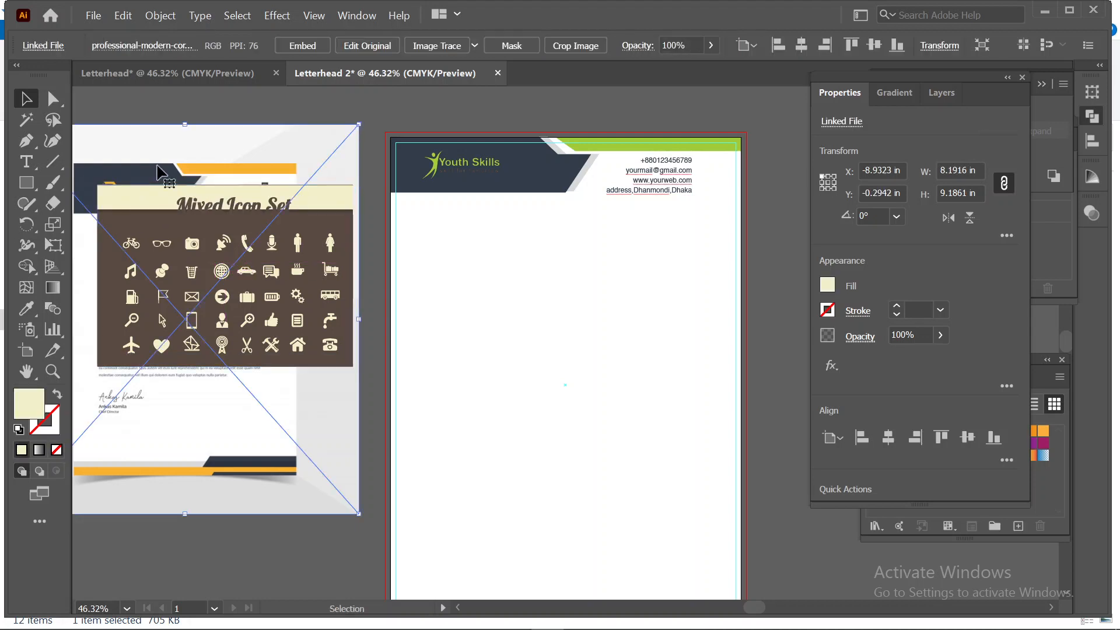
key("Delete")
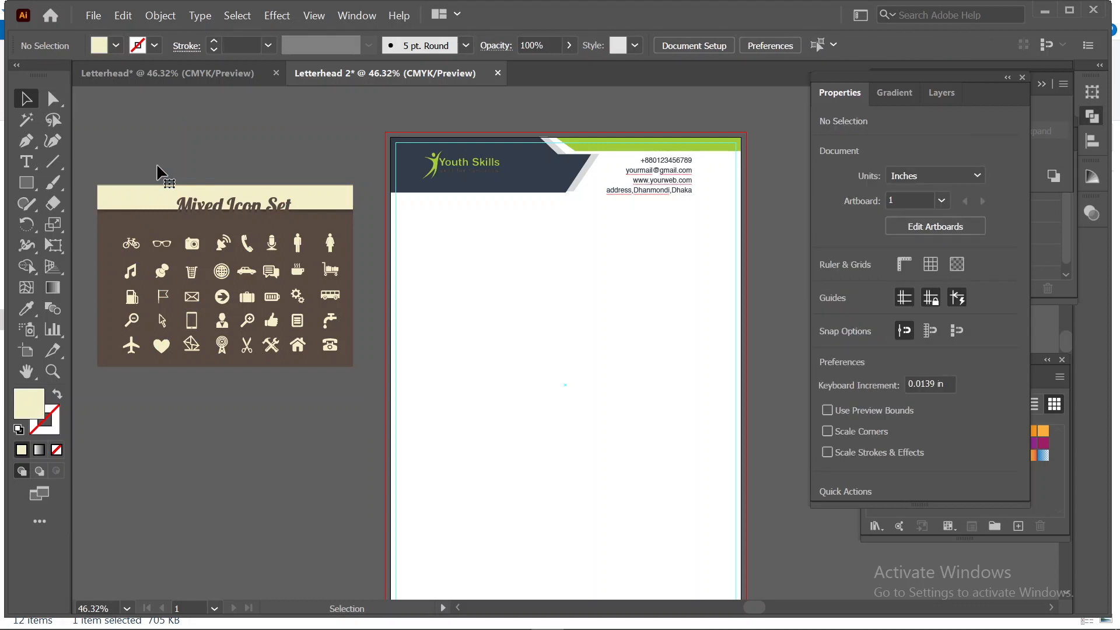
left_click_drag(141, 209, 127, 472)
key("Delete")
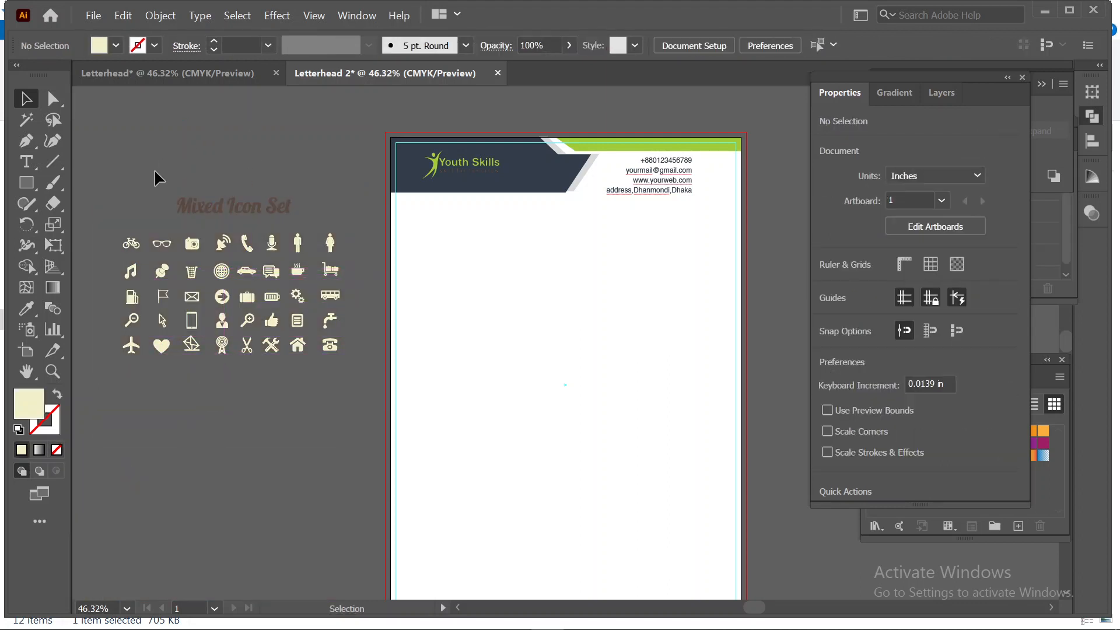
left_click_drag(269, 214, 307, 214)
key("Delete")
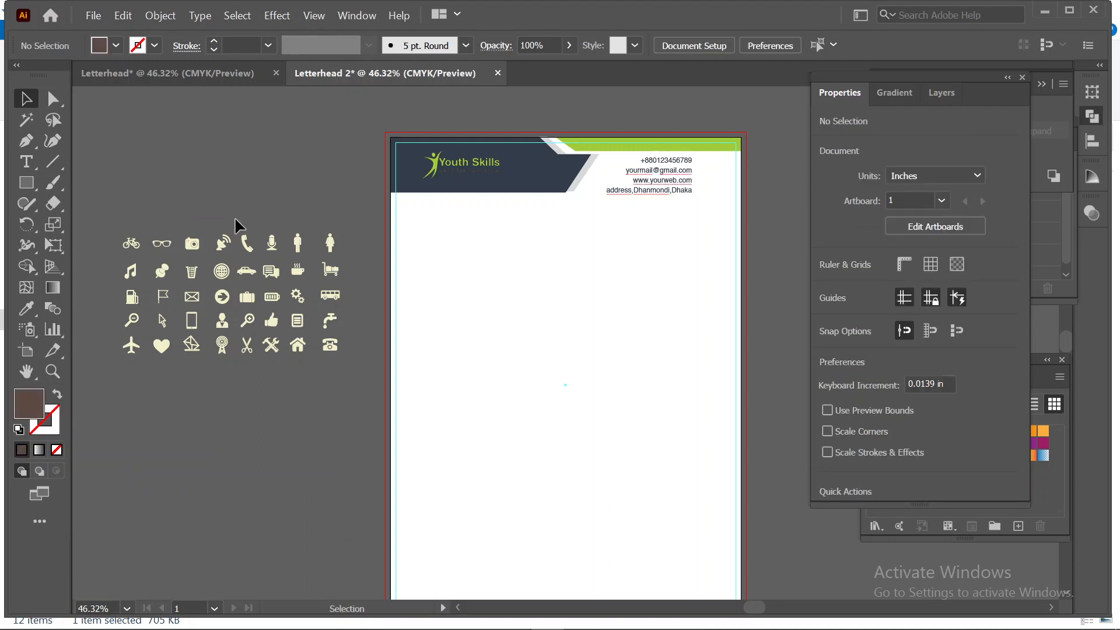
Group the phone icon's parts and move the phone and envelope icons to the empty canvas above the icon set
left_click_drag(236, 221, 264, 258)
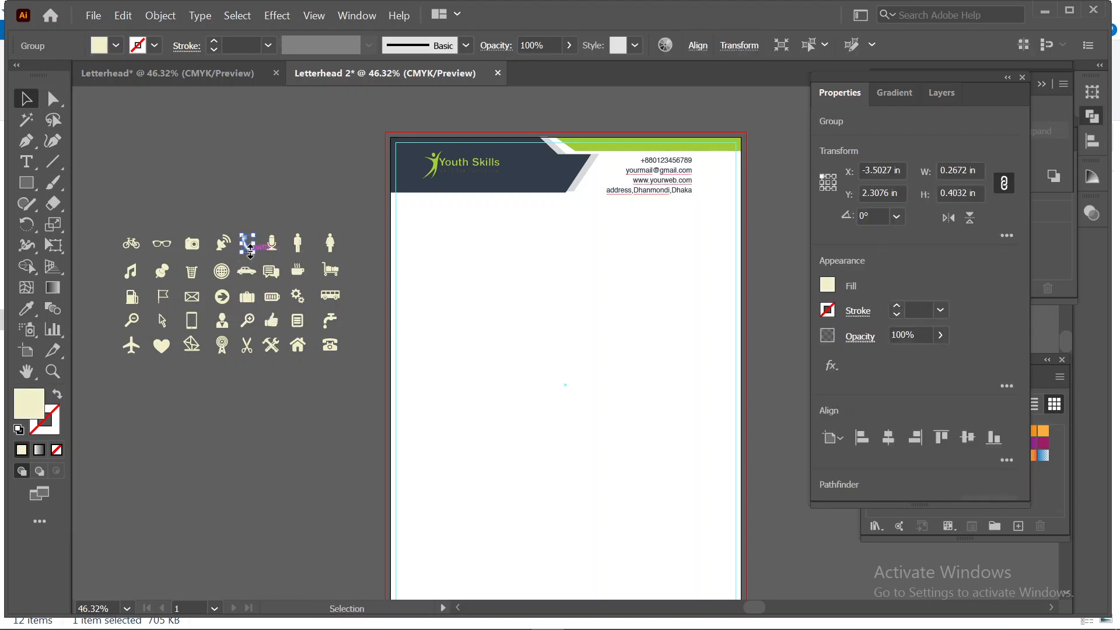
left_click(270, 232)
left_click_drag(248, 241, 258, 144)
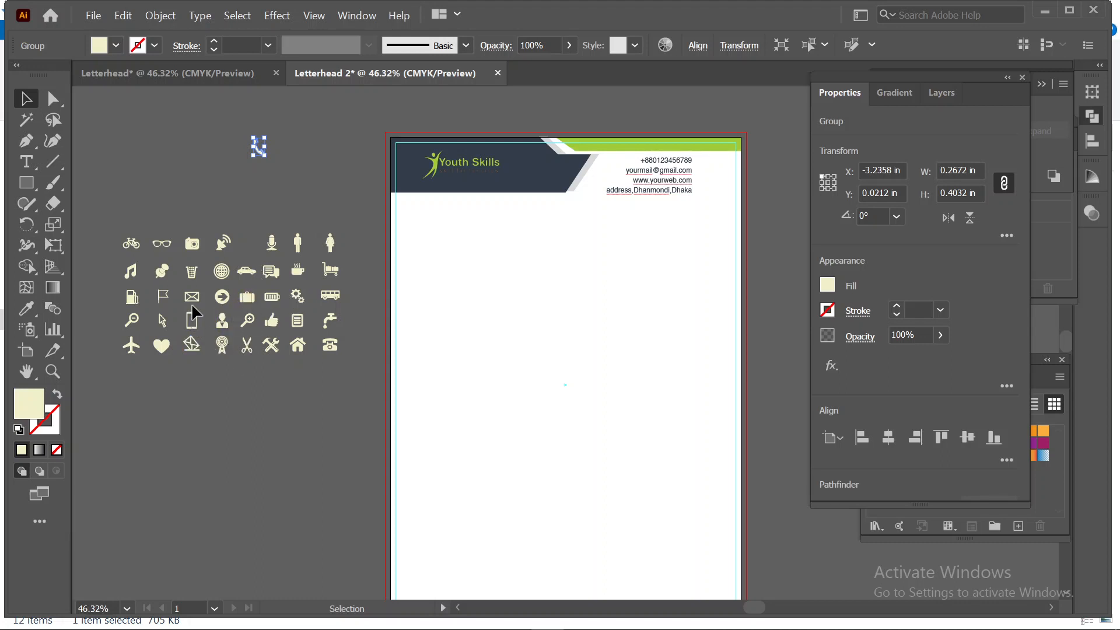
left_click_drag(192, 299, 300, 157)
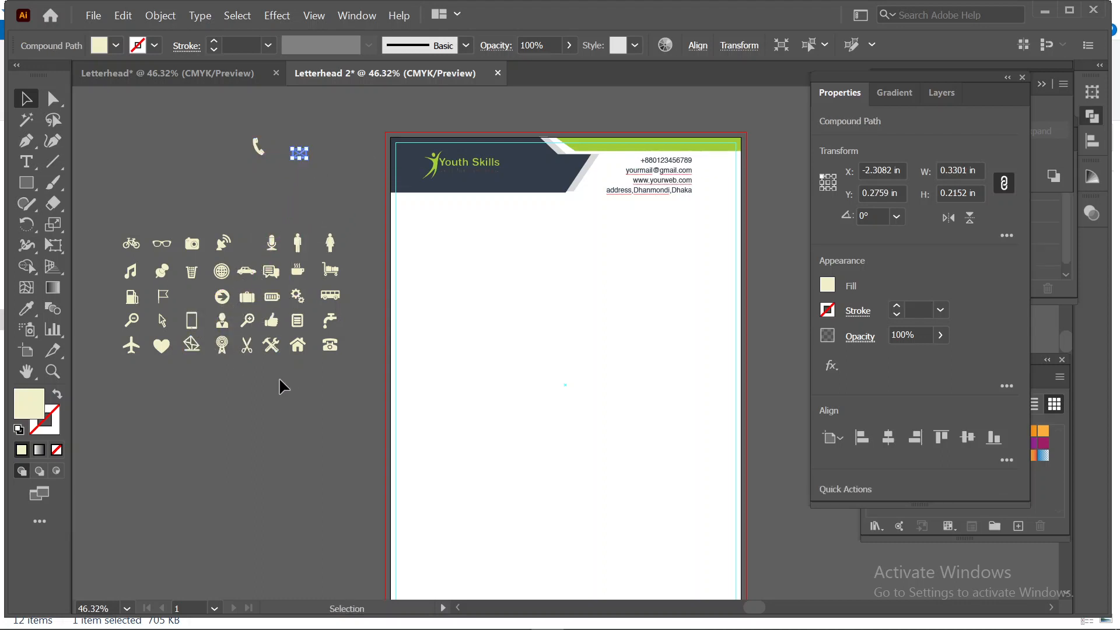
Group the globe icon's parts and move the globe and house icons to the empty canvas above the icon set
left_click_drag(223, 269, 215, 155)
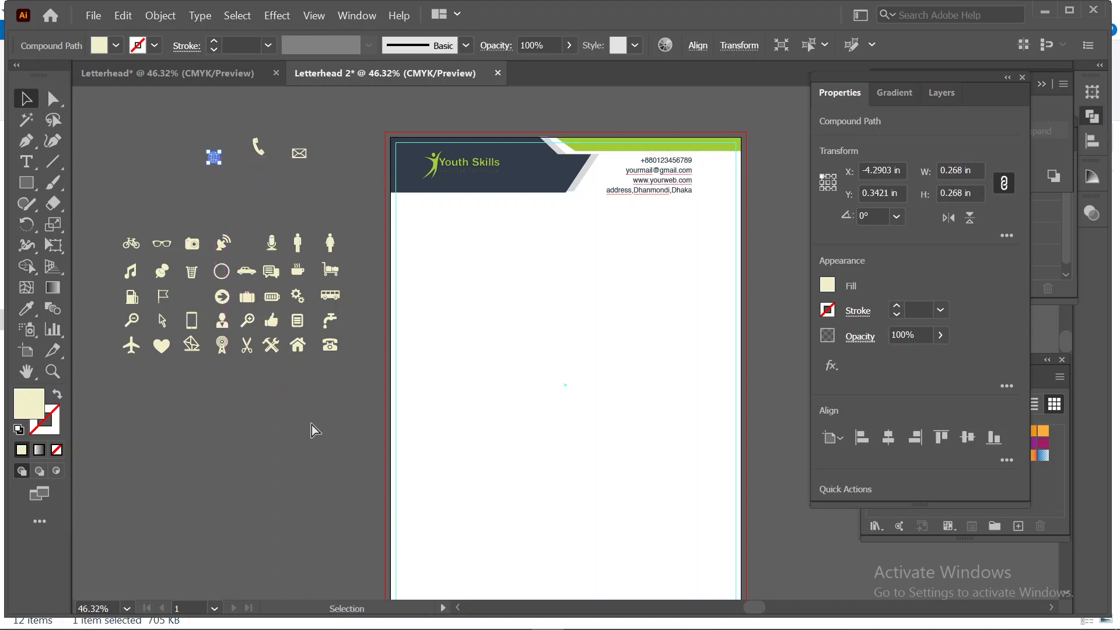
key("ctrl+z")
left_click_drag(233, 276, 233, 281)
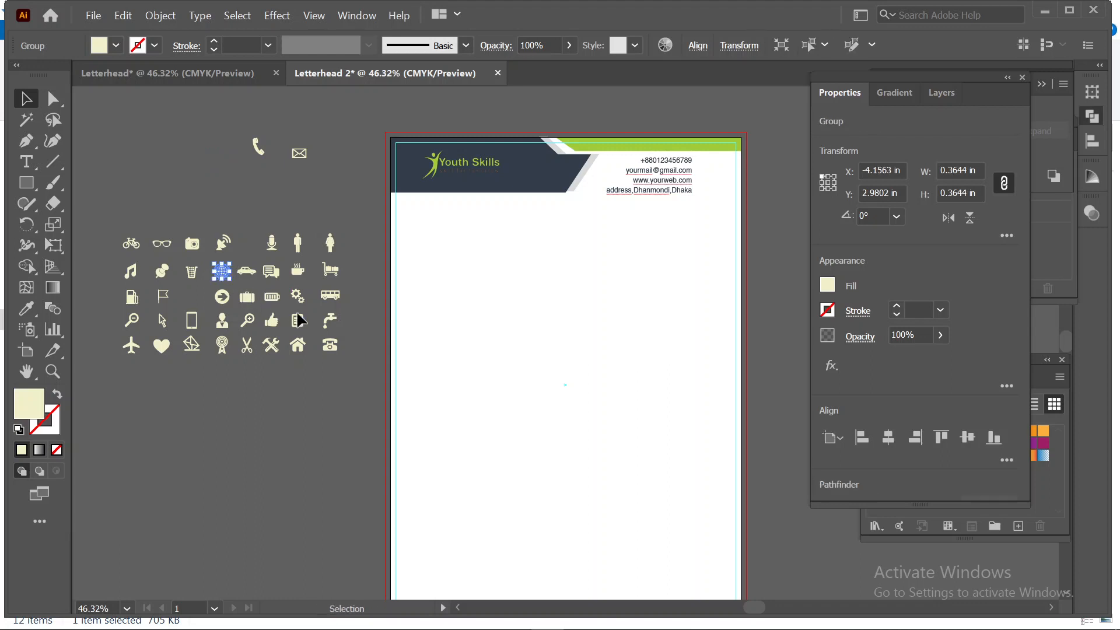
left_click(227, 276)
left_click_drag(227, 280, 221, 159)
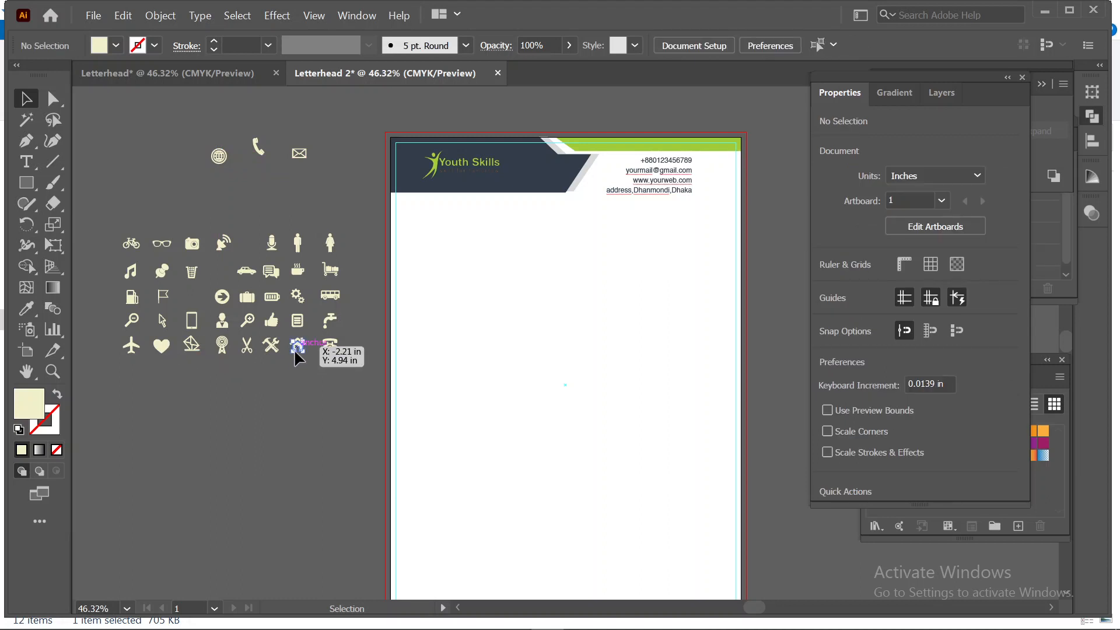
left_click_drag(295, 352, 299, 186)
key("v")
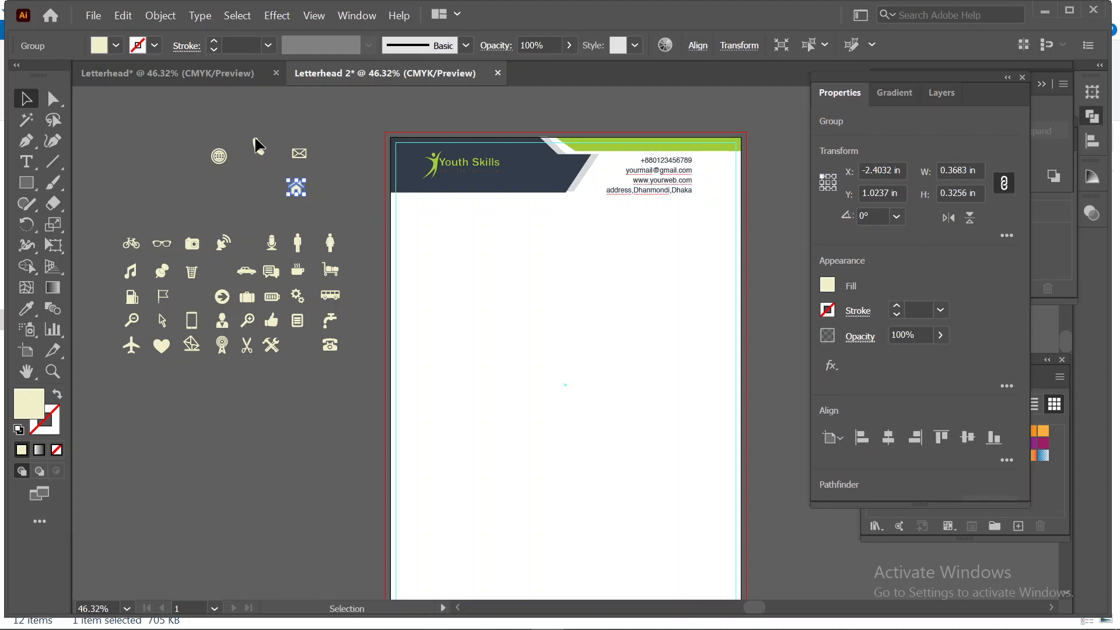
Stack the phone, envelope, globe and house icons in a column and move them beside the header contact text
left_click_drag(220, 156, 229, 114)
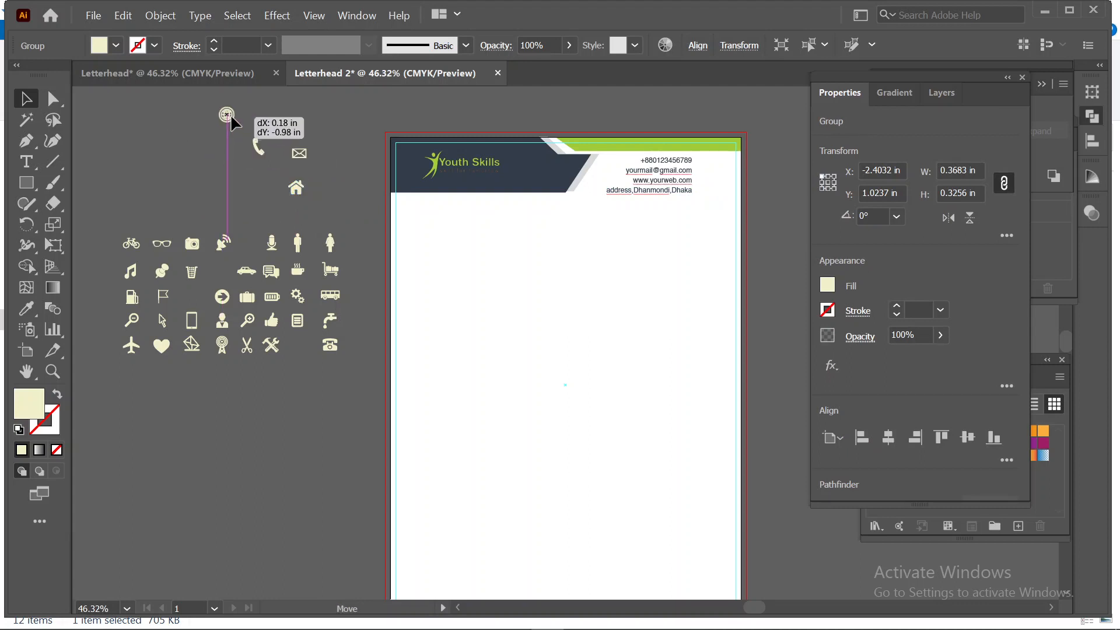
left_click(244, 158)
left_click_drag(257, 146, 300, 132)
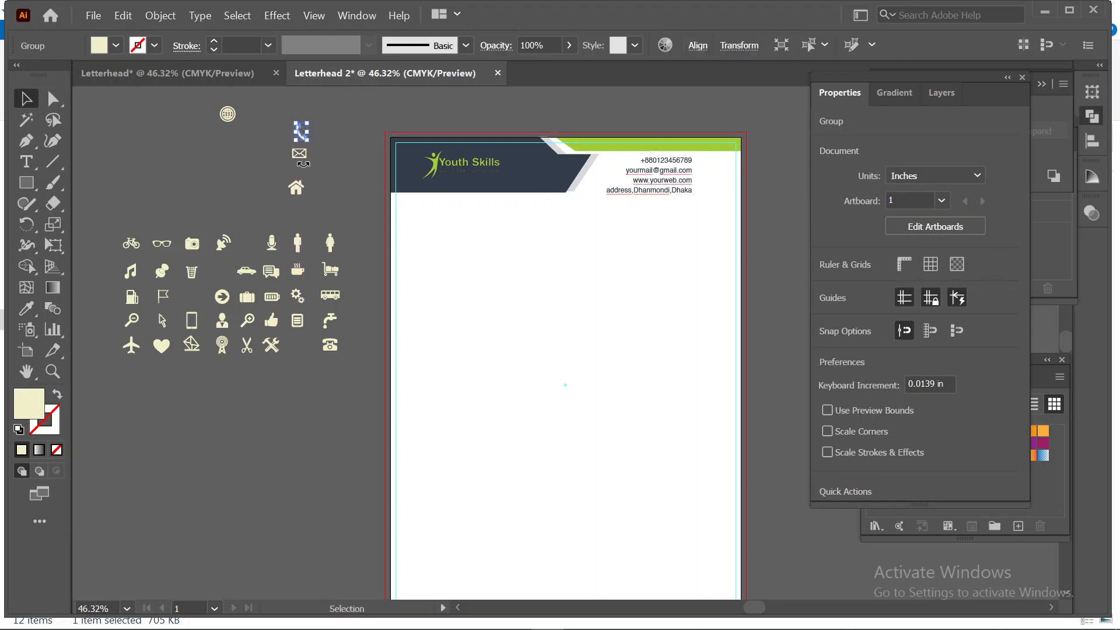
left_click_drag(293, 199, 318, 120)
left_click(321, 124)
left_click_drag(307, 164, 713, 202)
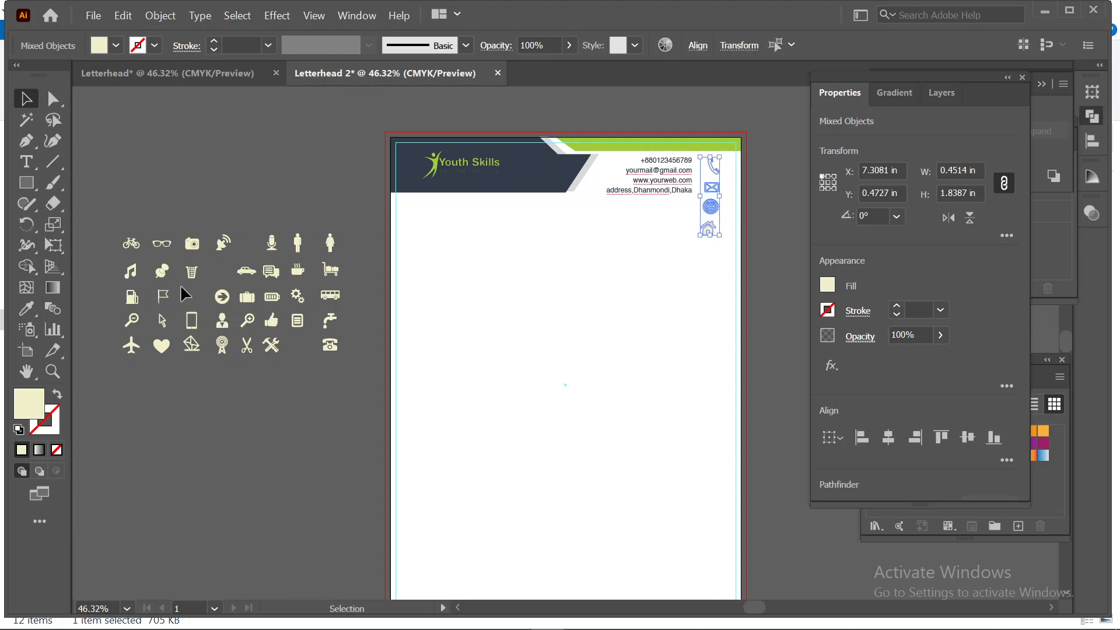
Recolor the four contact icons with the dark navy sampled from the header banner using the Eyedropper
left_click(29, 306)
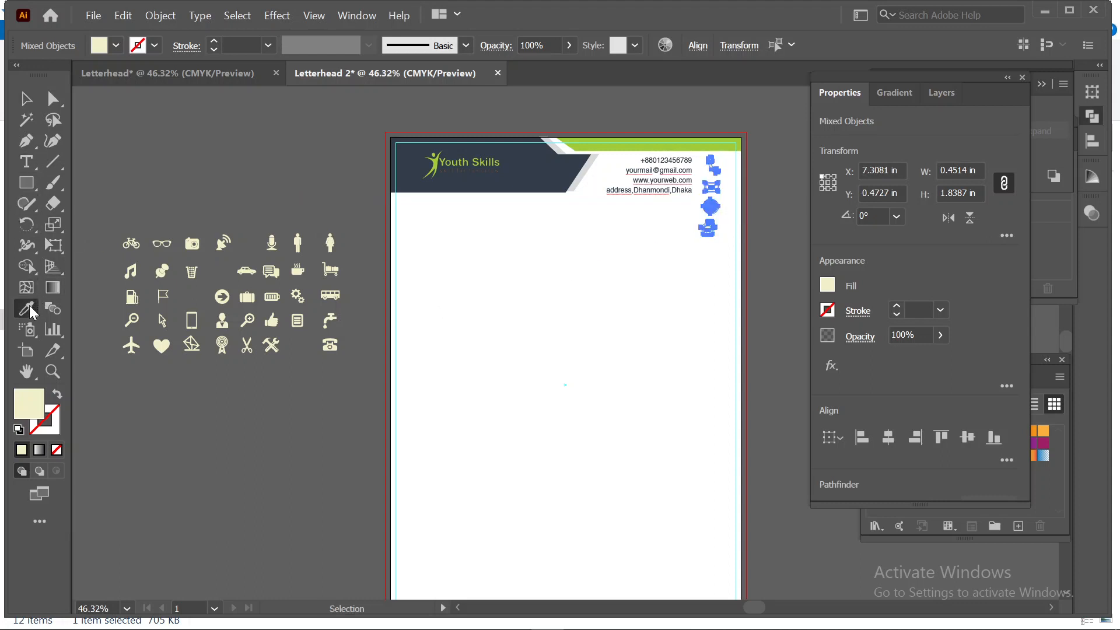
left_click(520, 169)
left_click(25, 98)
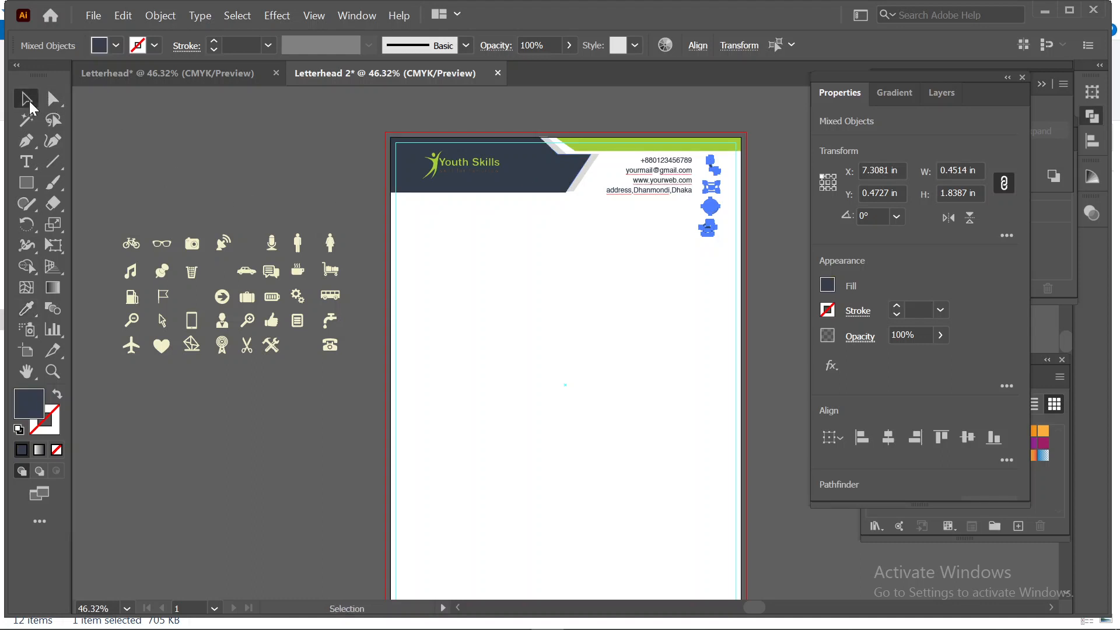
left_click(220, 163)
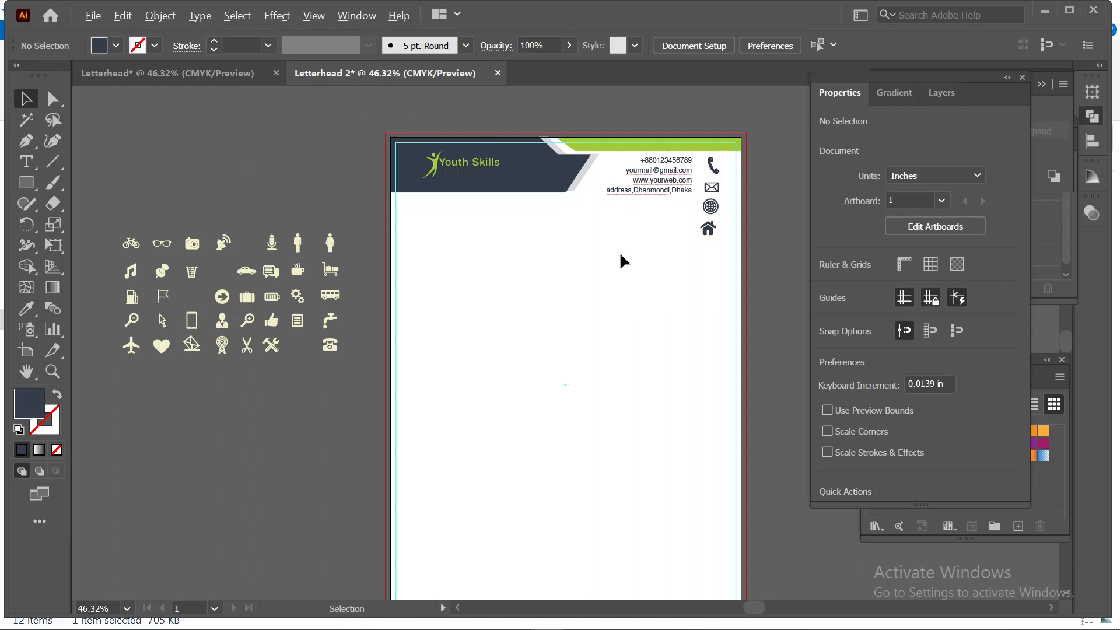
Align the four contact icons on their horizontal centers and distribute them evenly by their vertical centers
scroll(621, 251, "up", 2)
scroll(620, 258, "down", 1)
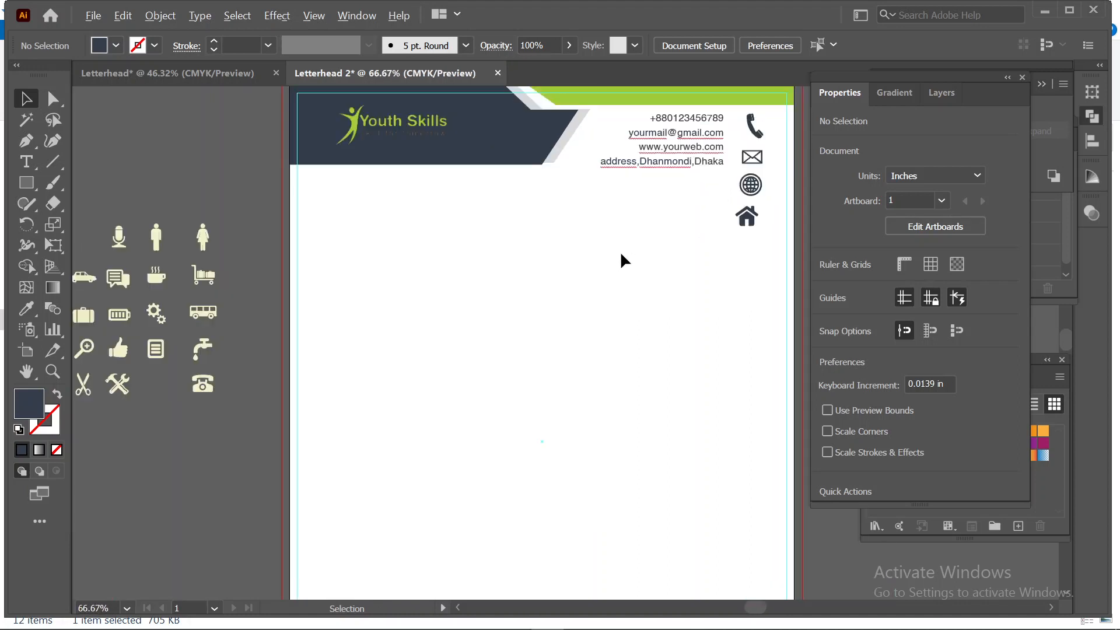
left_click_drag(725, 267, 516, 517)
scroll(579, 379, "up", 2)
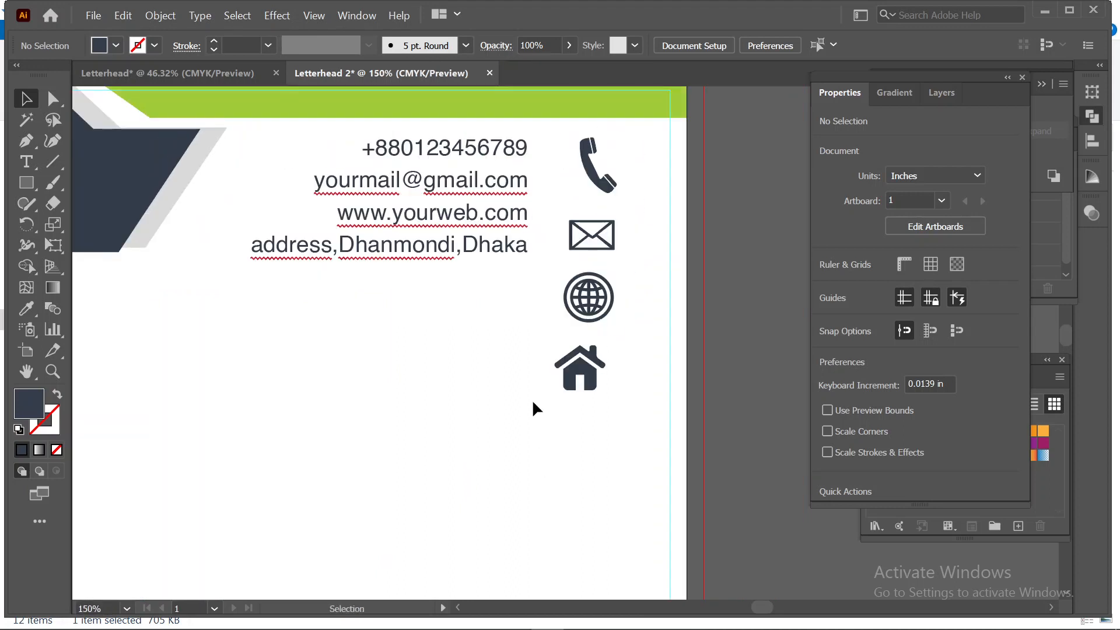
left_click_drag(656, 201, 584, 392)
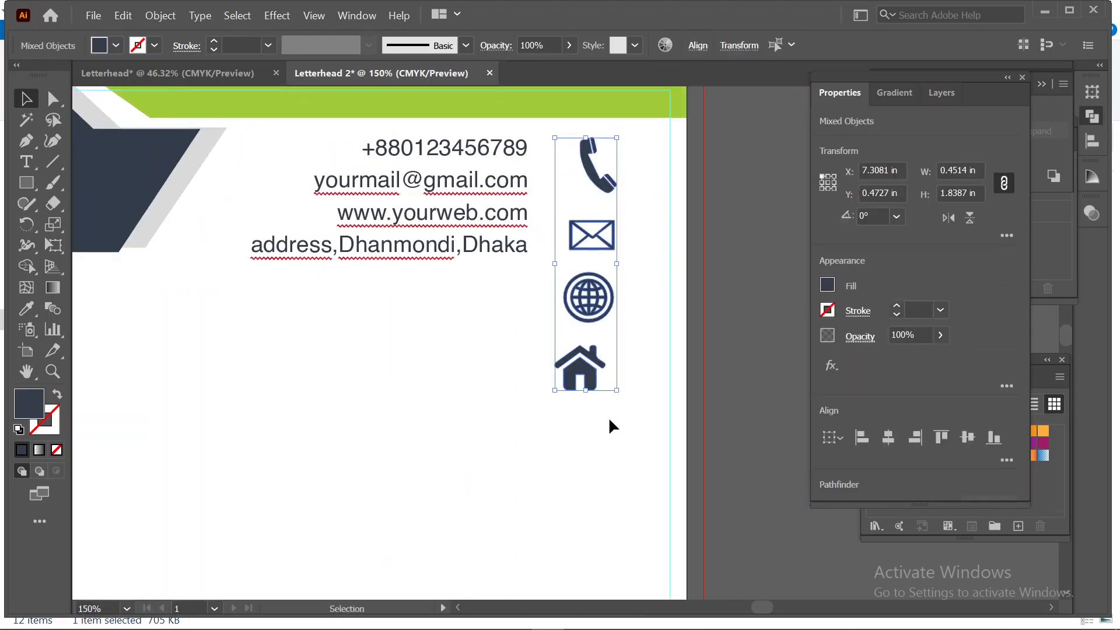
left_click(699, 46)
left_click(552, 95)
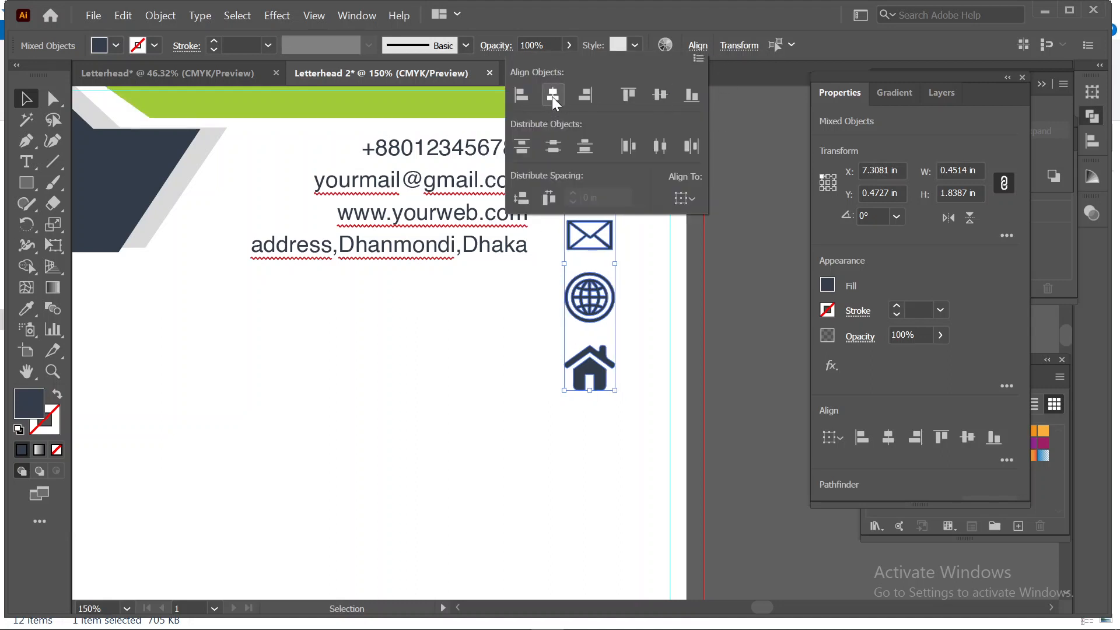
left_click(556, 150)
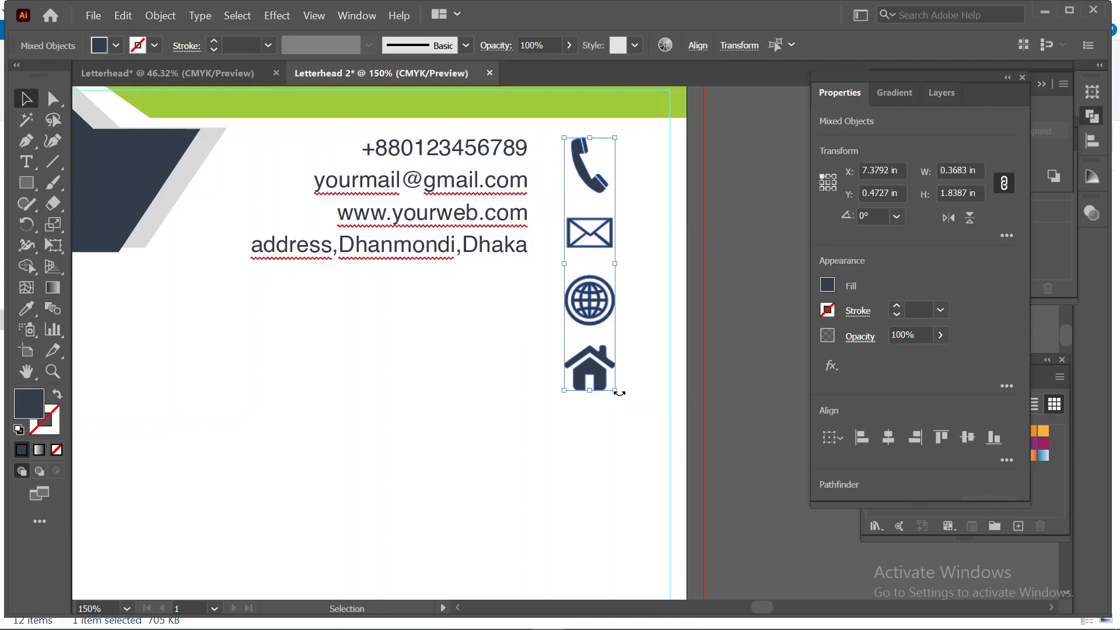
Scale the icon column down to about 0.16 by 0.82 in and place it close beside the four contact lines
left_click_drag(616, 393, 604, 373)
left_click_drag(594, 247, 563, 187)
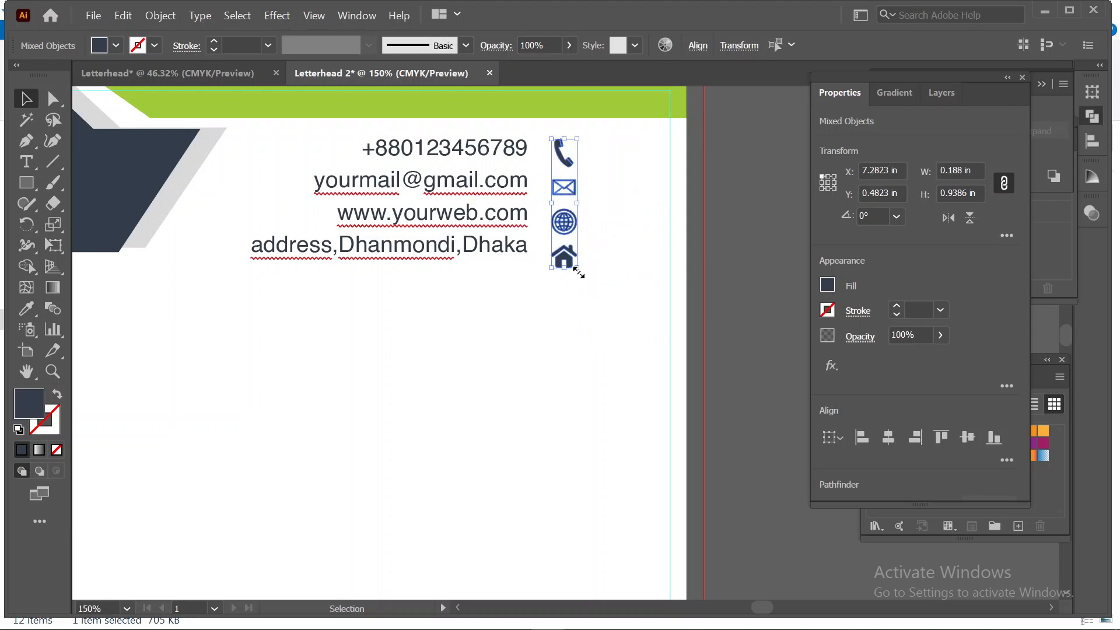
mouse_move(578, 272)
left_mouse_down()
mouse_move(585, 260)
mouse_move(577, 265)
left_mouse_up()
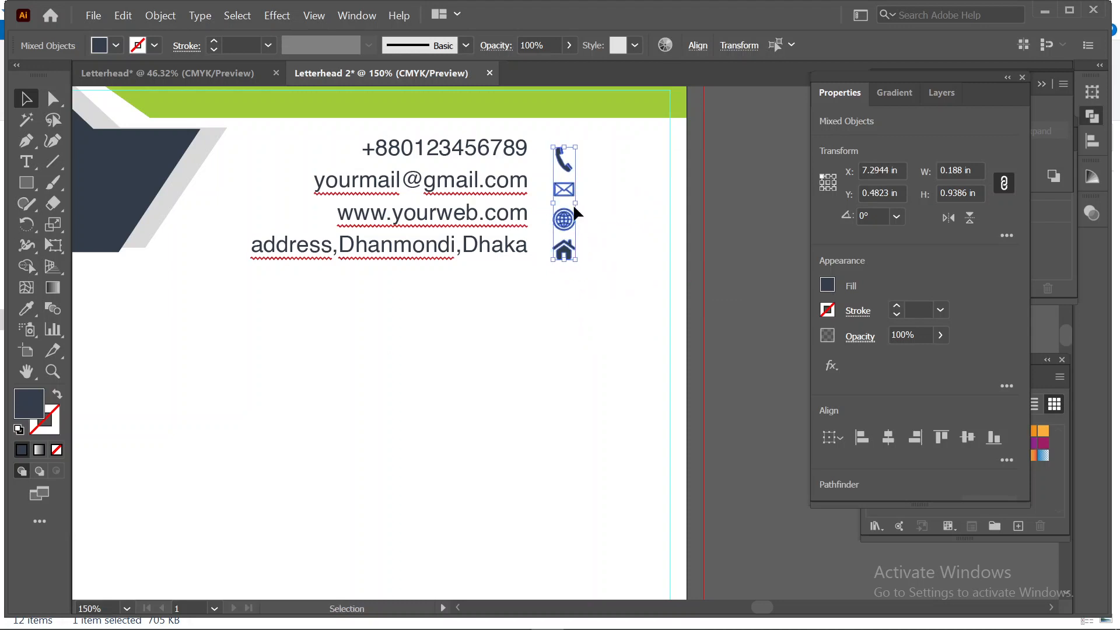
mouse_move(570, 192)
left_mouse_down()
mouse_move(564, 184)
mouse_move(565, 194)
left_mouse_up()
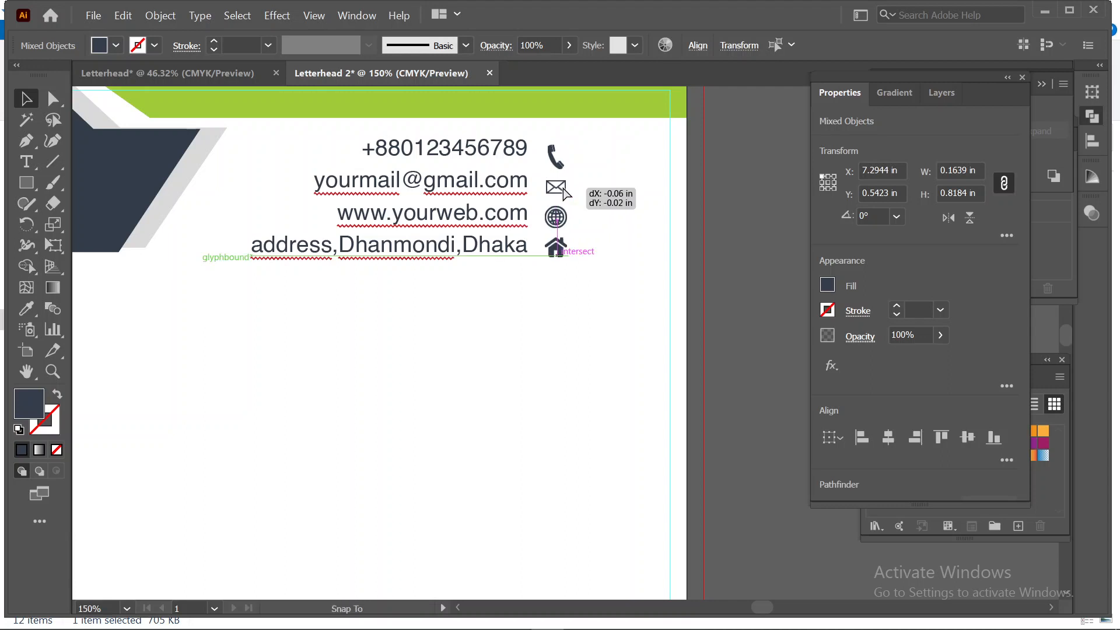
left_click_drag(566, 194, 566, 193)
left_click(639, 221)
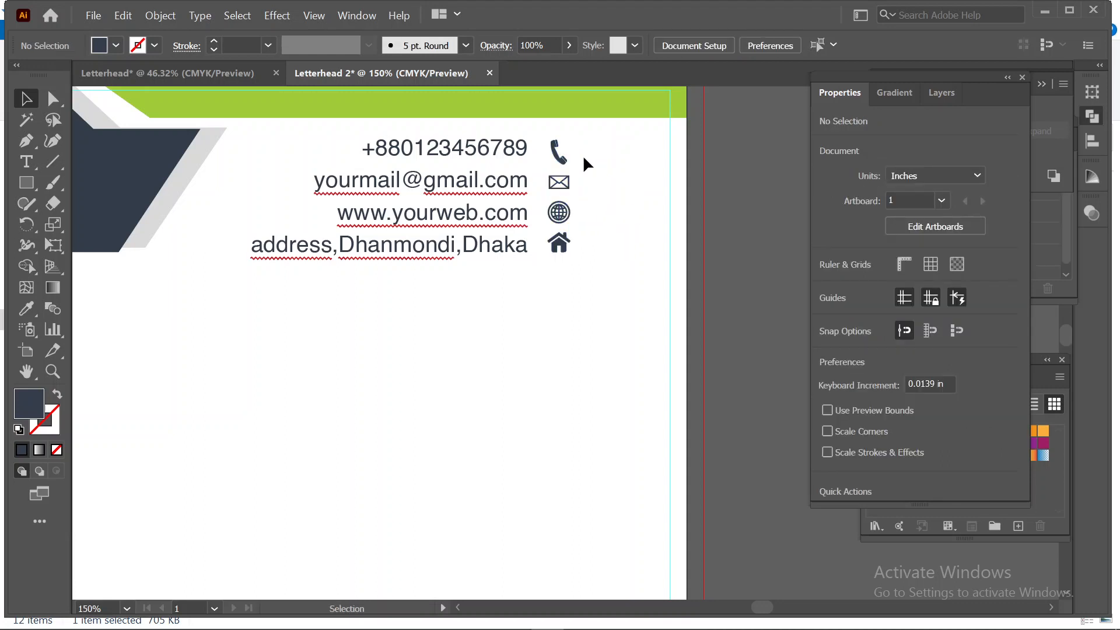
Vertically center the phone icon with the phone number and the envelope icon with the e-mail line
left_click(560, 156)
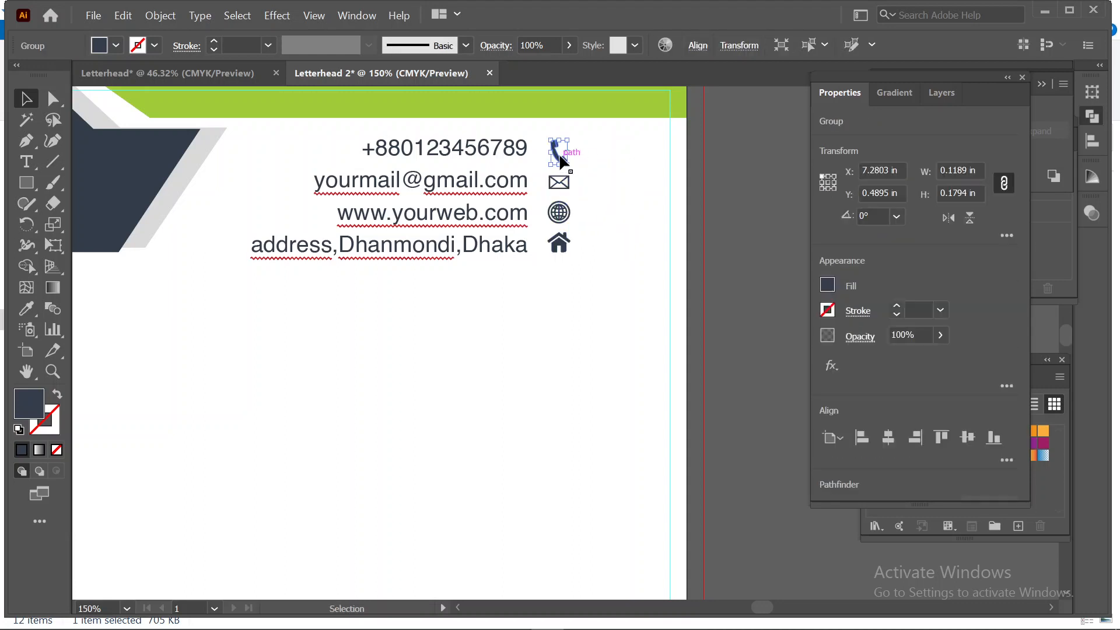
left_click(489, 150, "shift")
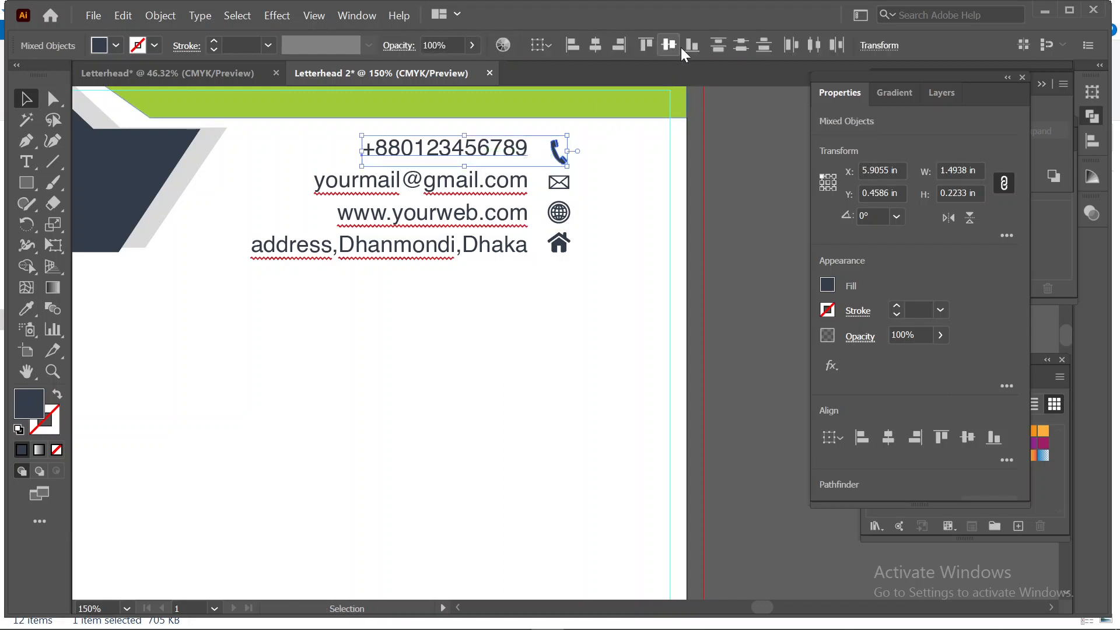
left_click(663, 50)
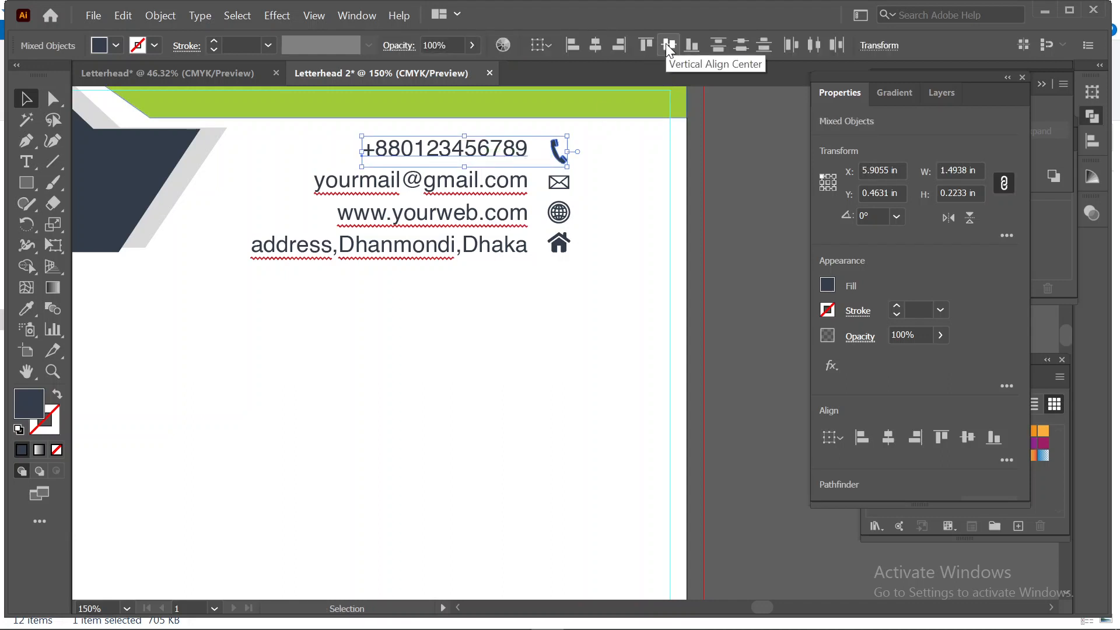
left_click(639, 184)
left_click(559, 183)
left_click(490, 185, "shift")
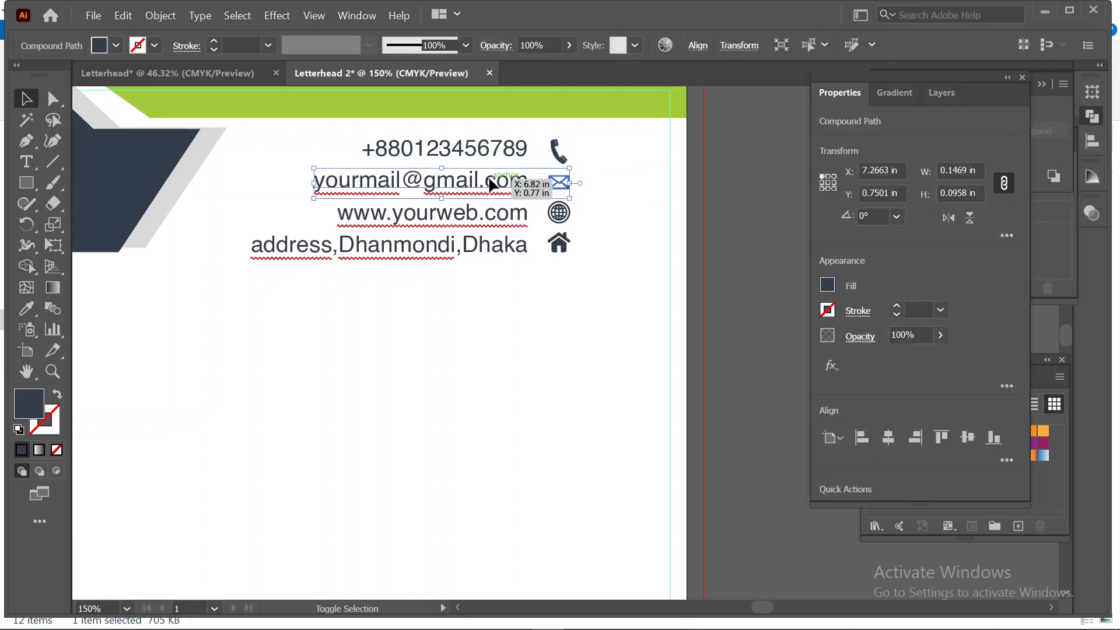
left_click(664, 50)
left_click(604, 184)
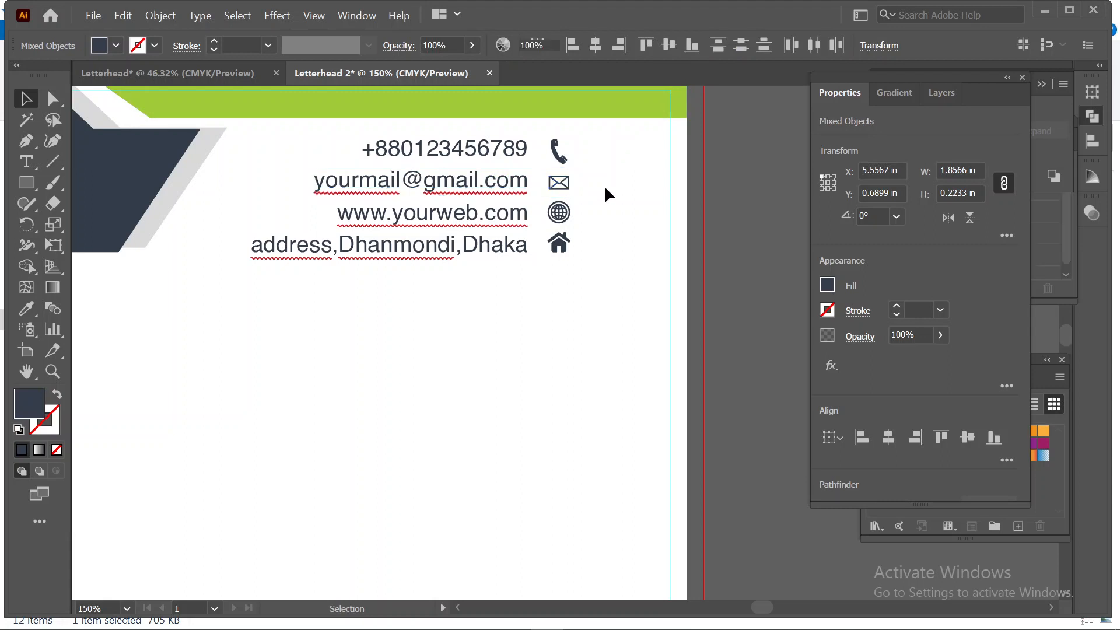
Vertically center the globe icon with the web address and the house icon with the address line
left_click(564, 212)
left_click(502, 217, "shift")
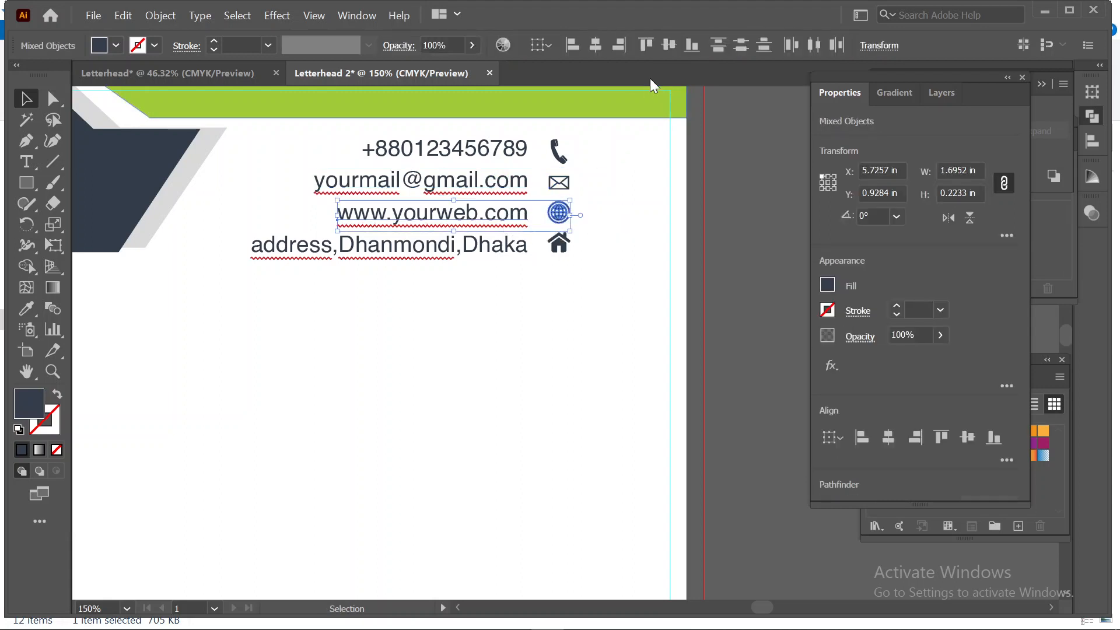
left_click(669, 46)
left_click(559, 248)
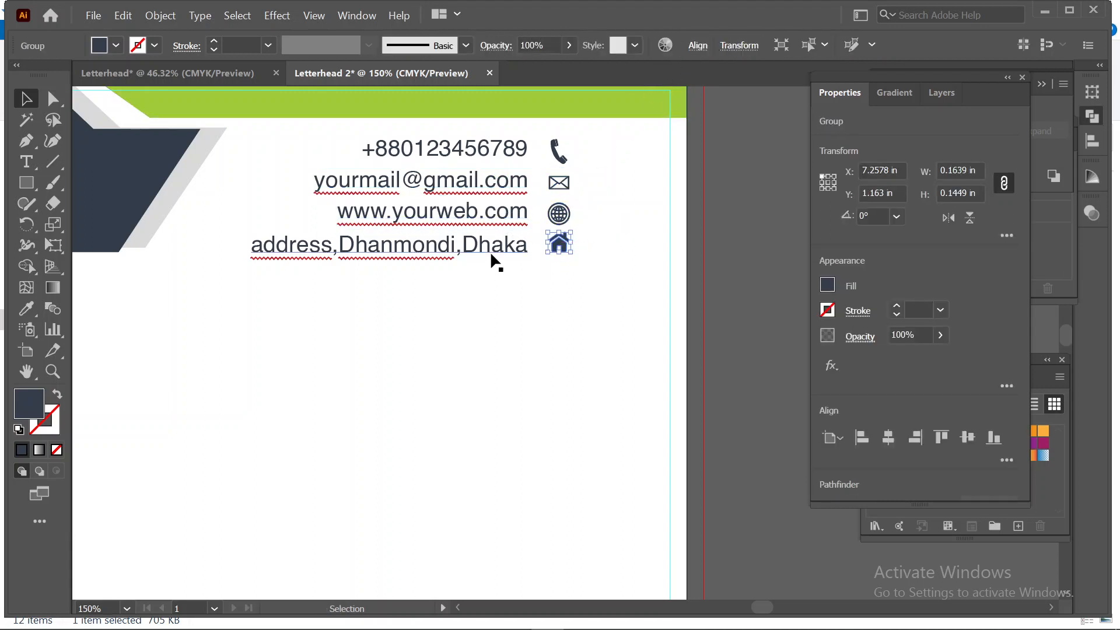
left_click(488, 248, "shift")
left_click(669, 46)
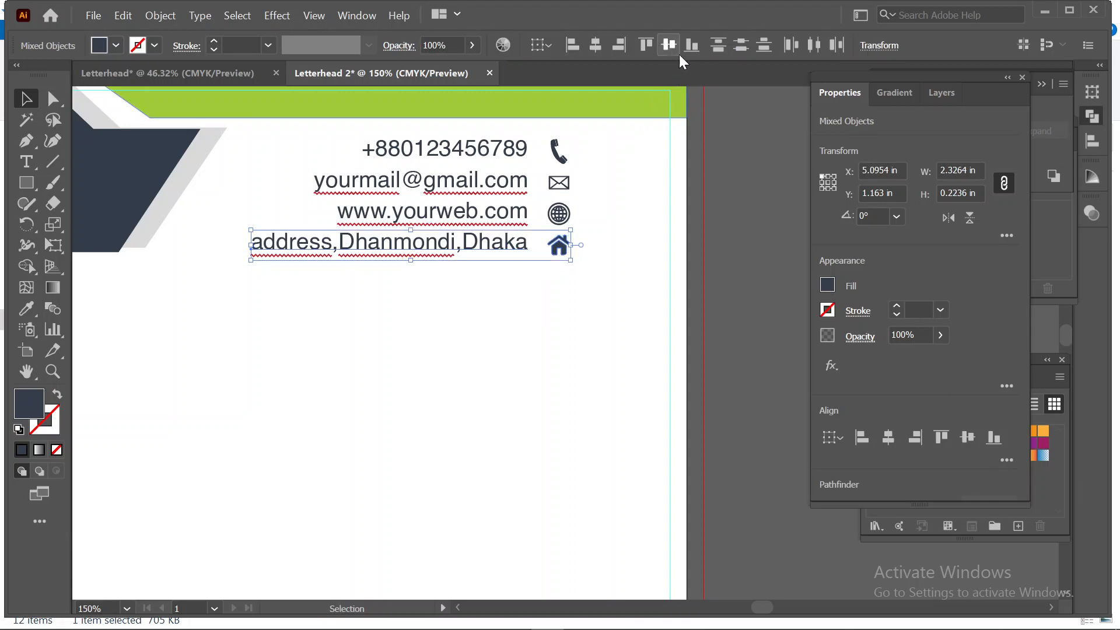
left_click(747, 184)
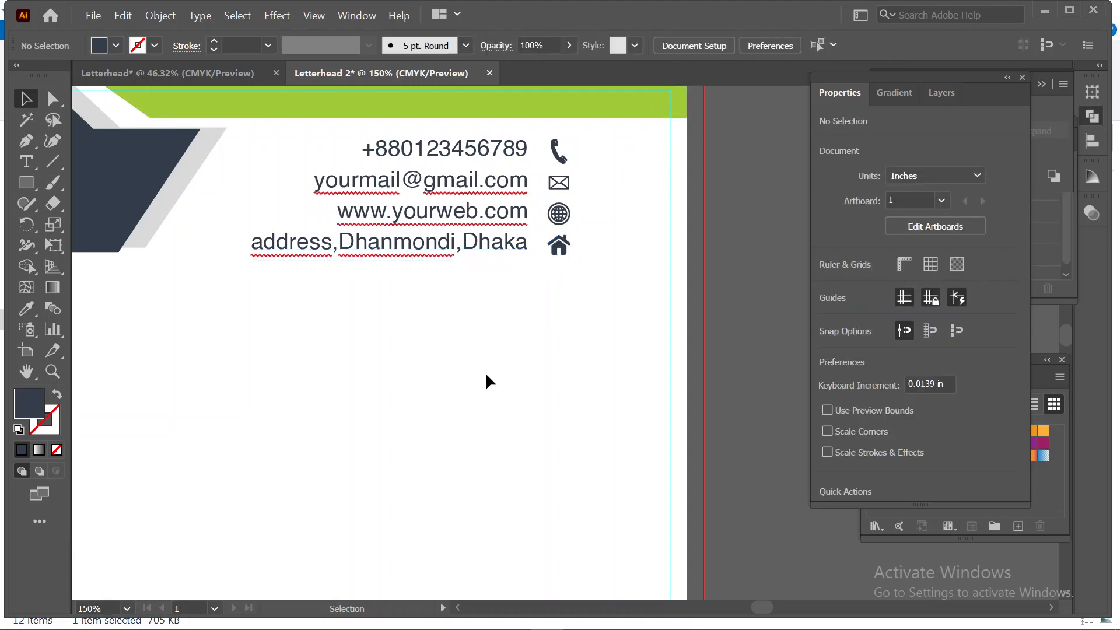
Copy the four contact icons from the Letterhead 2 document and paste them above the blue footer in the Letterhead document
key("ctrl+0")
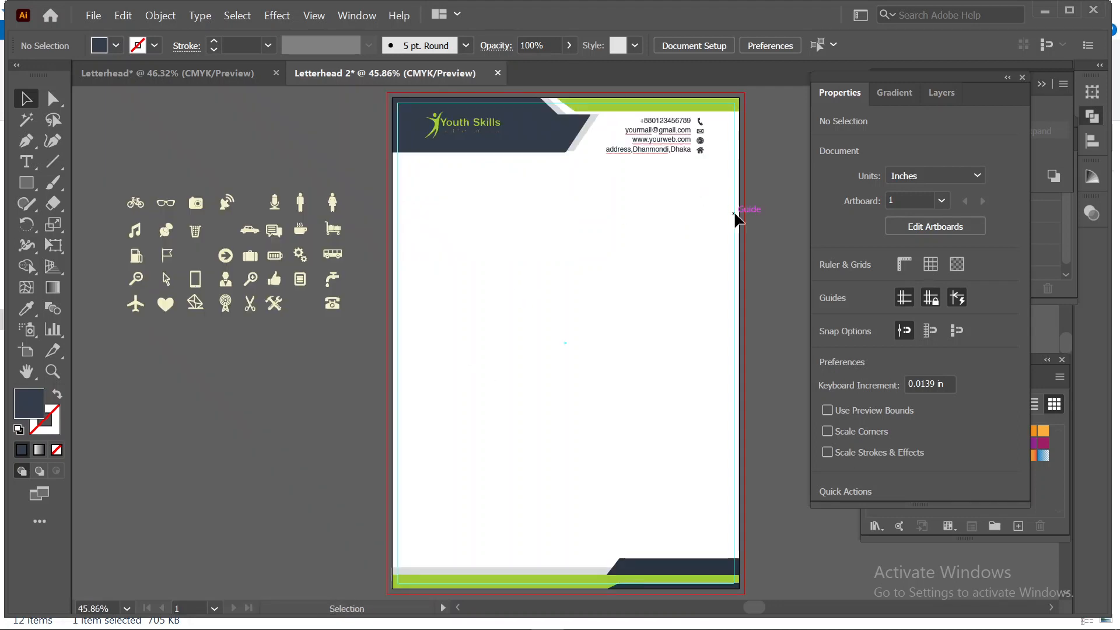
left_click_drag(709, 145, 700, 157)
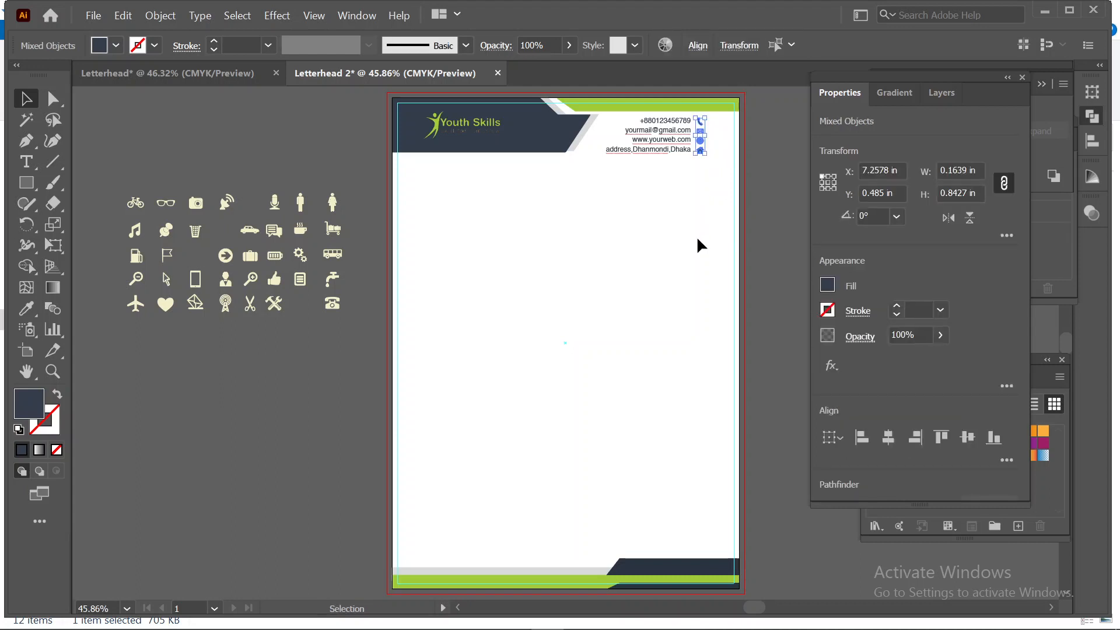
left_click(697, 239)
left_click(222, 75)
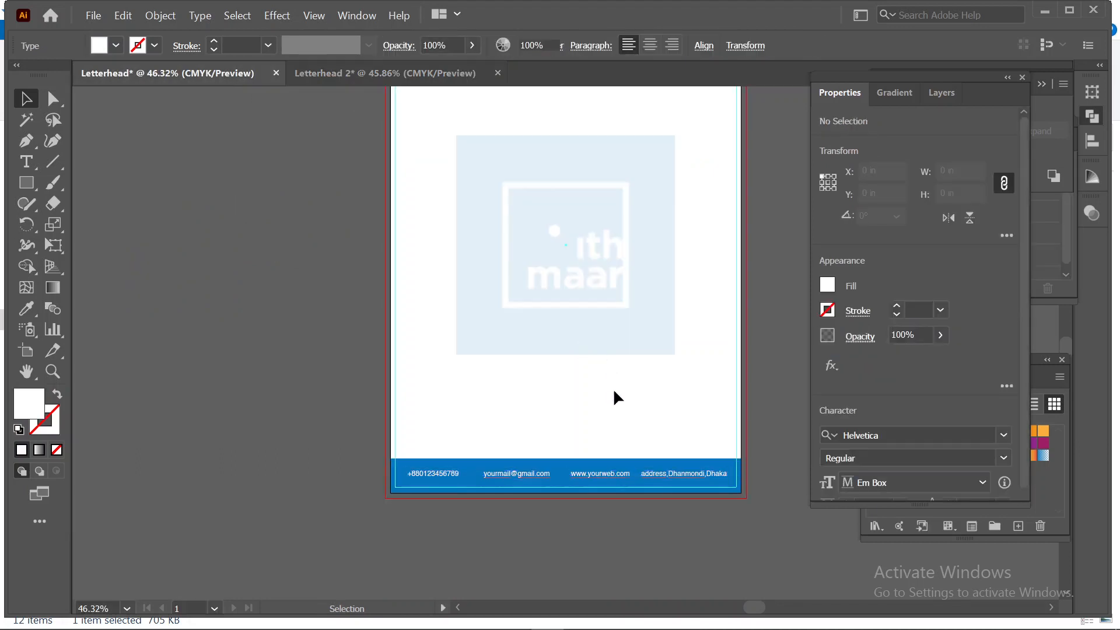
left_click(614, 387)
key("ctrl+1")
left_click_drag(582, 433, 553, 302)
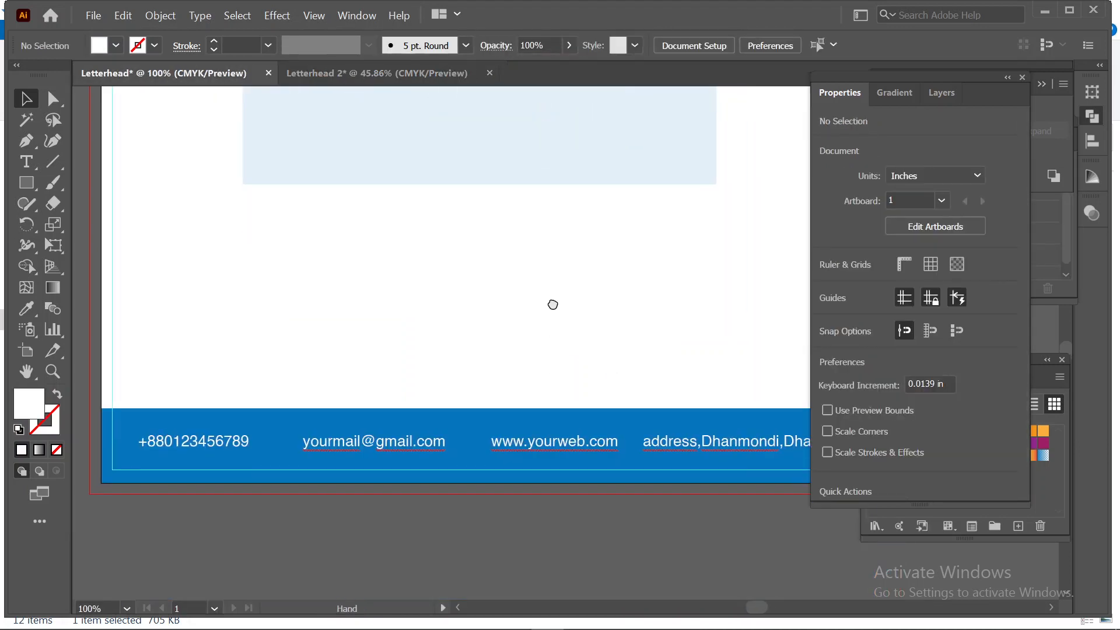
key("ctrl+v")
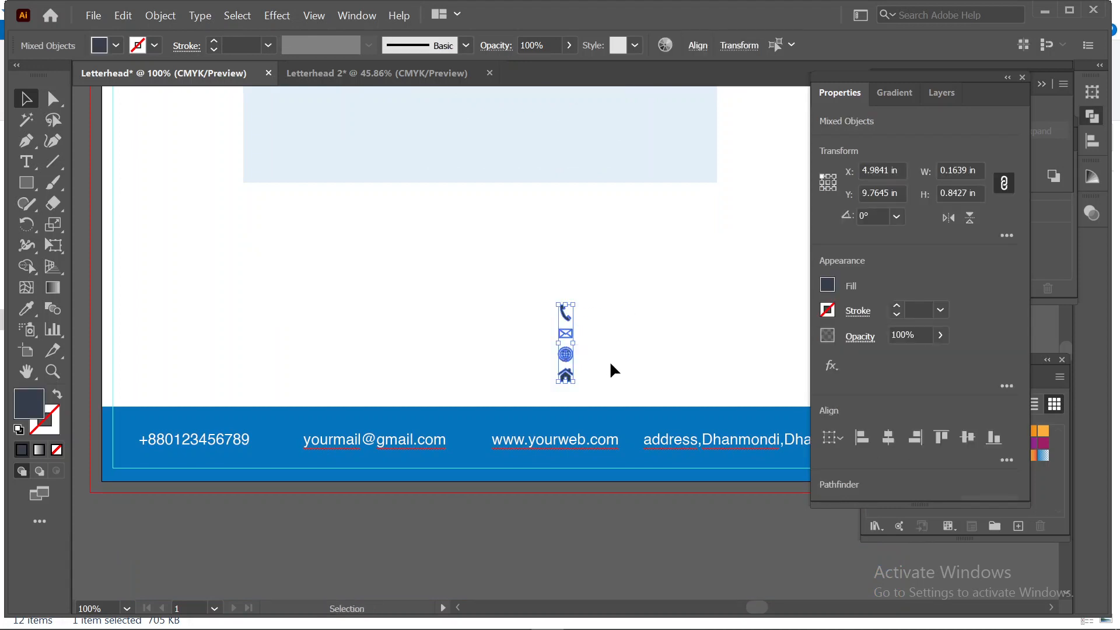
left_click(625, 346)
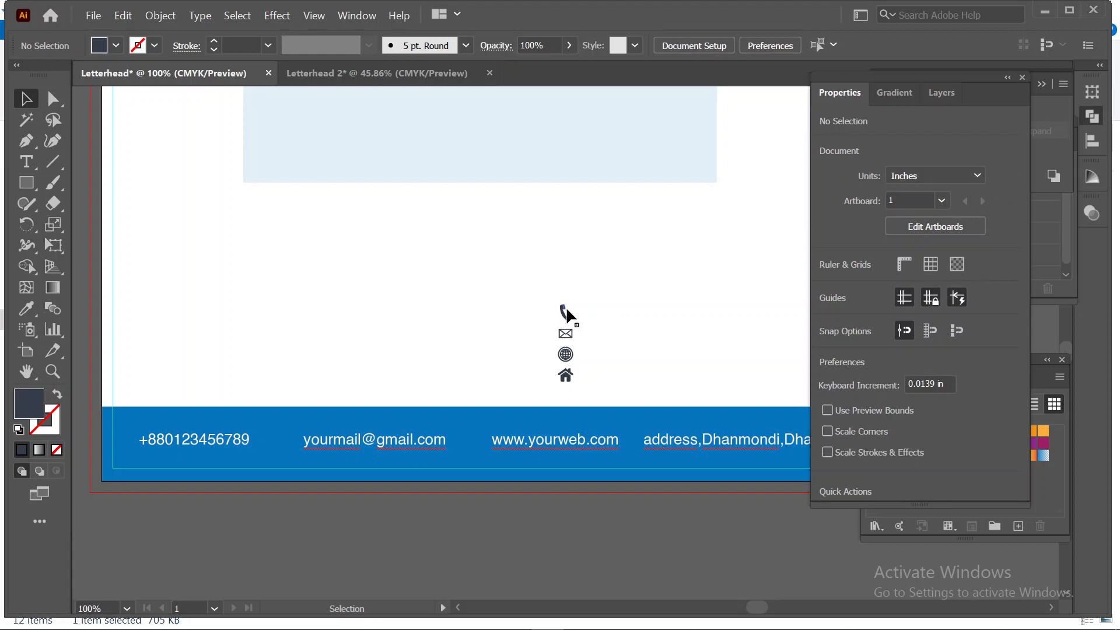
Place the phone, envelope, globe and house icons in the blue footer, each in front of its matching contact text
left_click_drag(565, 312, 129, 440)
left_click_drag(564, 338, 285, 449)
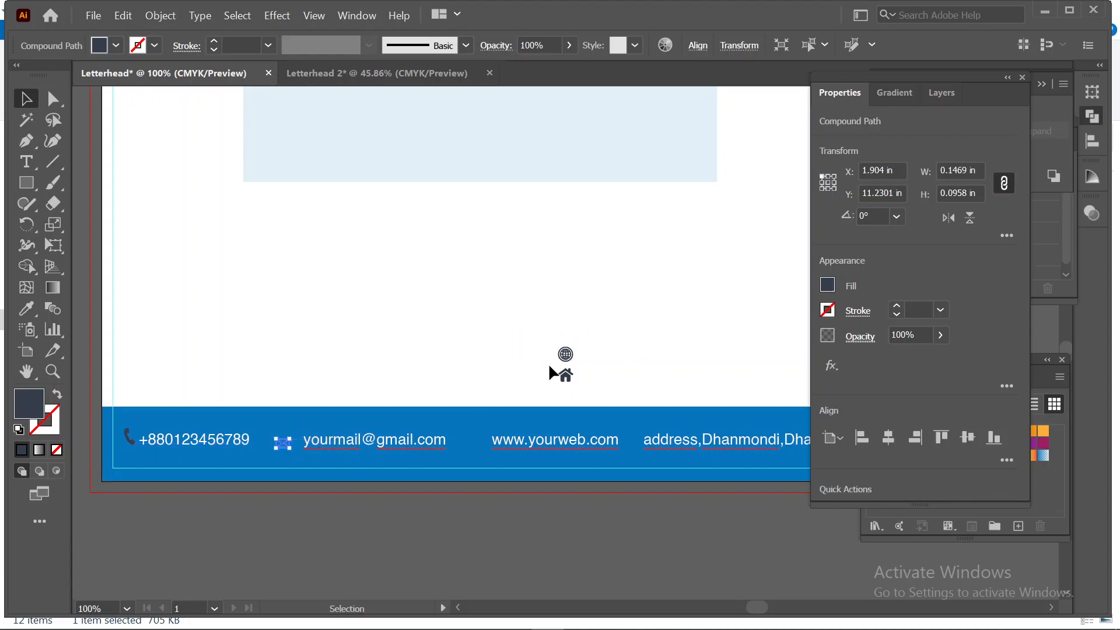
left_click_drag(562, 360, 632, 438)
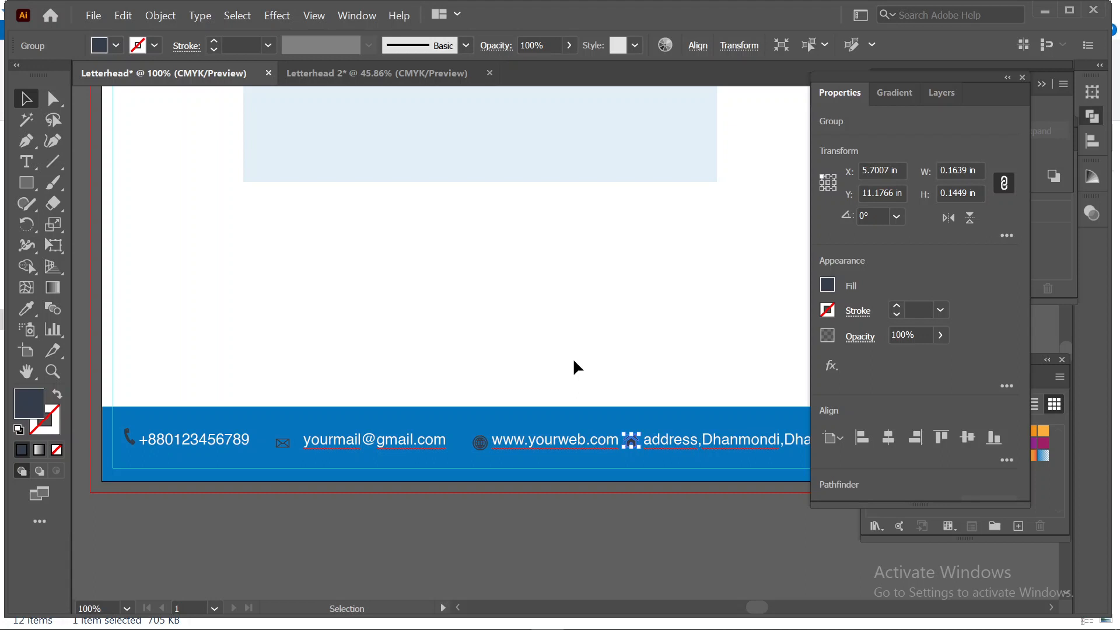
left_click(525, 315)
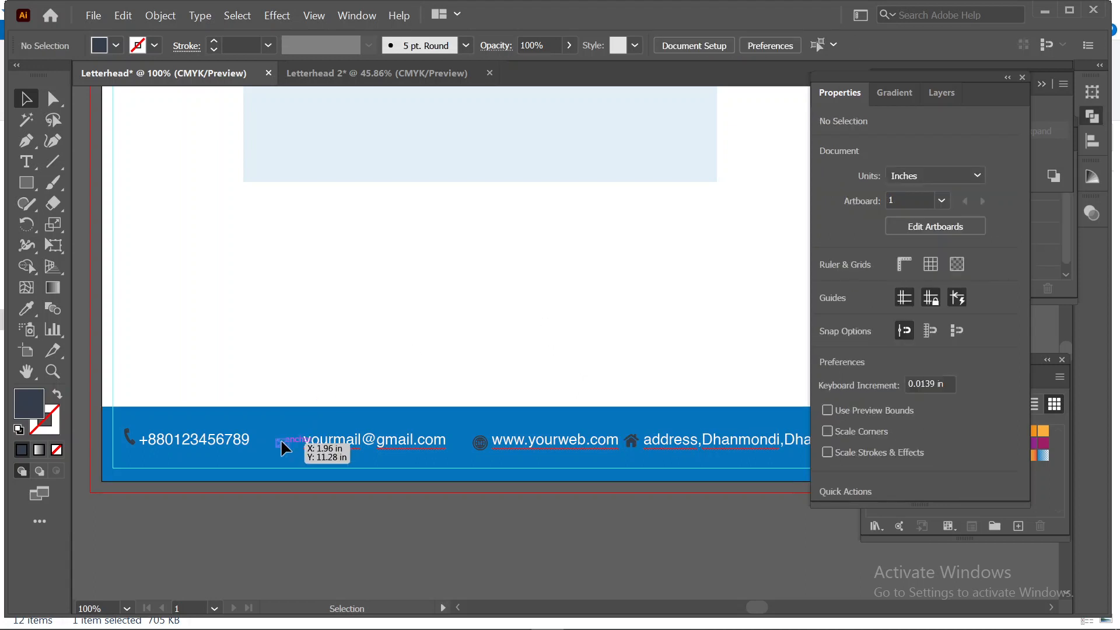
Tighten the spacing between the footer icons and their texts by moving the e-mail and web address texts closer to their icons
left_click_drag(282, 441, 325, 442)
left_click_drag(477, 446, 500, 445)
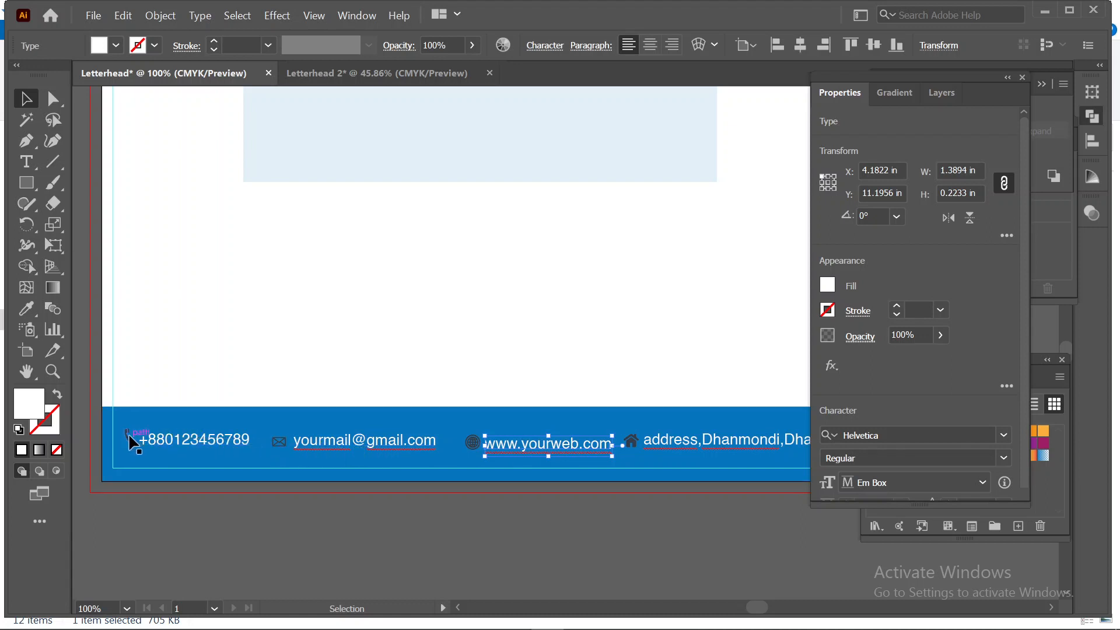
left_click_drag(129, 435, 150, 442)
key("ctrl+z")
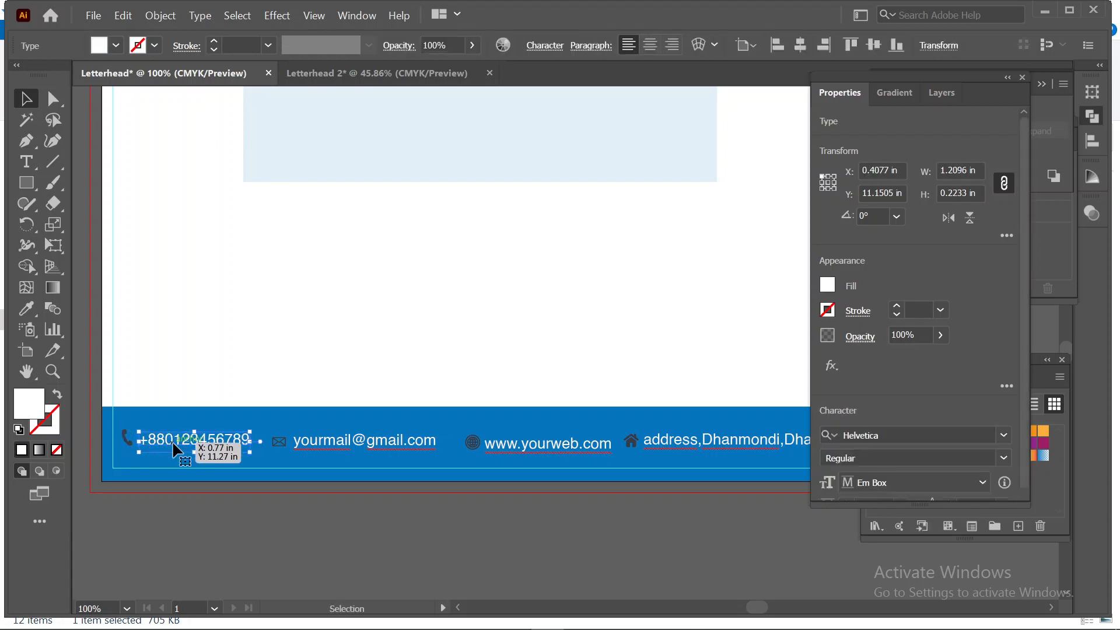
Vertically center the footer's phone icon and phone number with each other
left_click(166, 443, "shift")
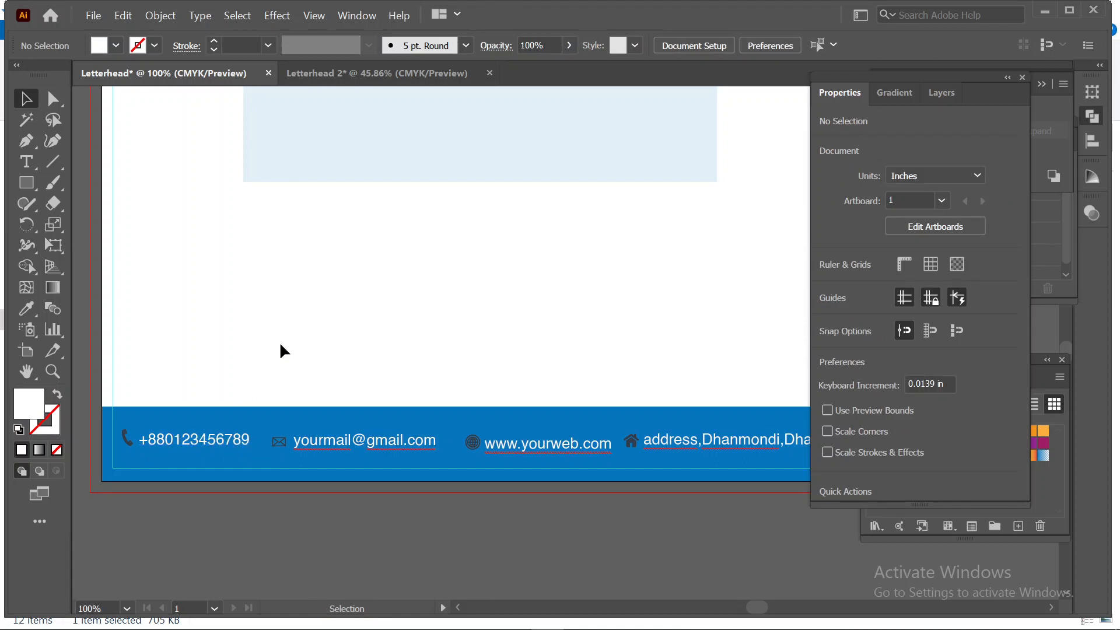
left_click(165, 438)
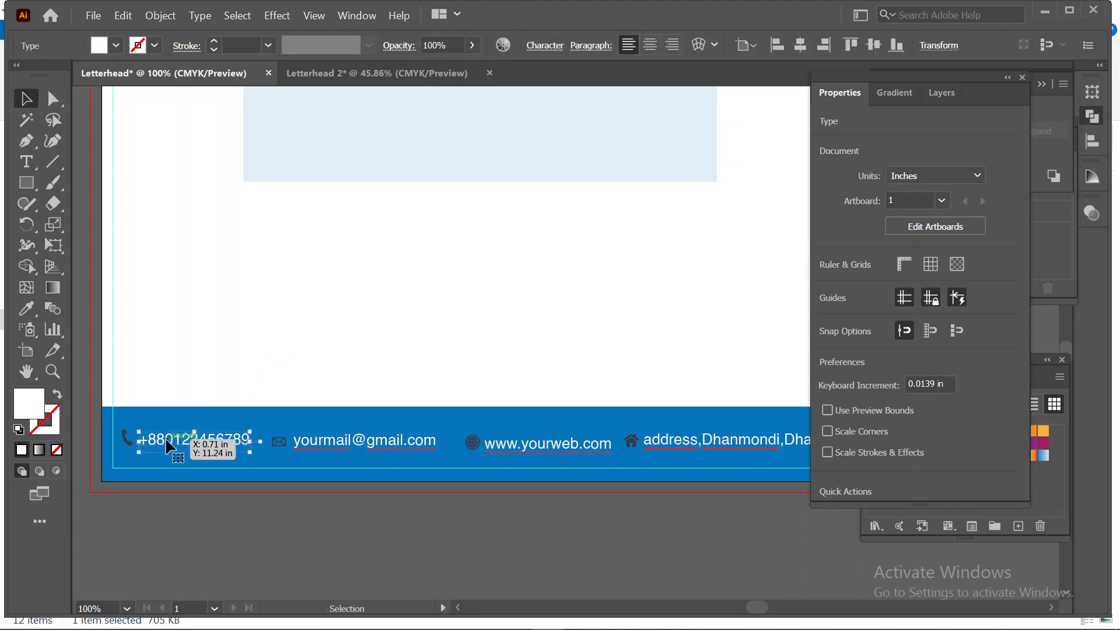
left_click(124, 438, "shift")
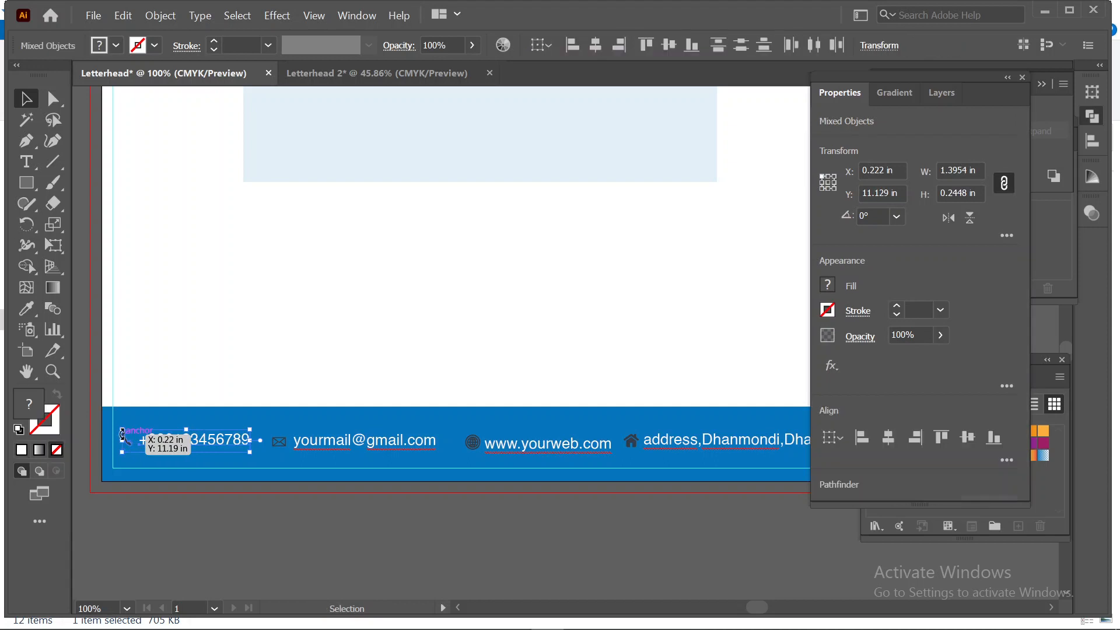
left_click(595, 45)
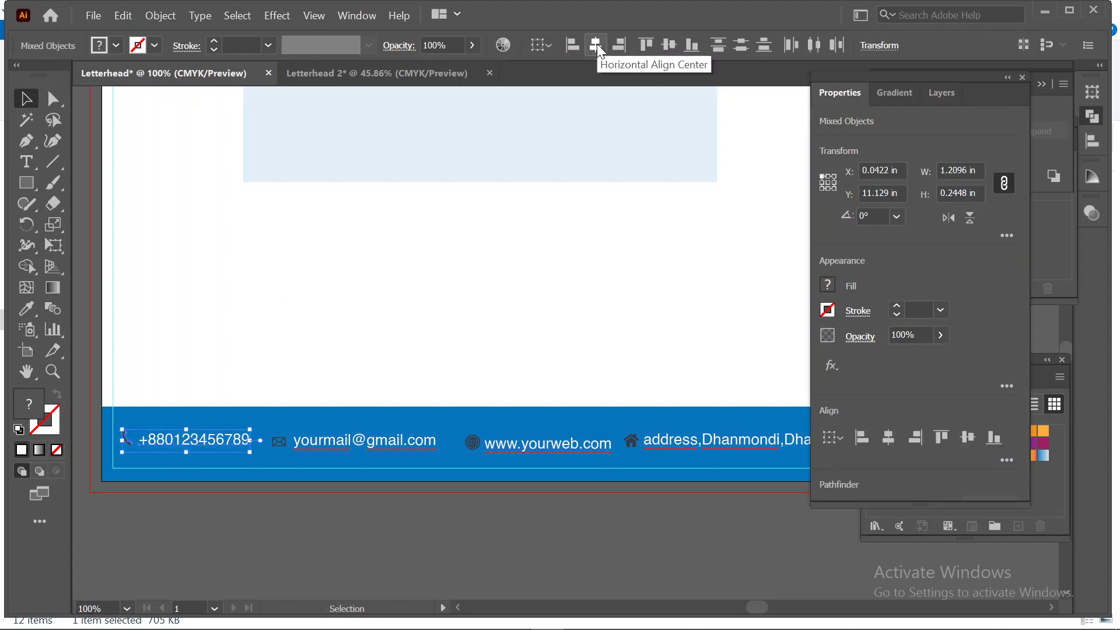
key("ctrl+z")
left_click(668, 46)
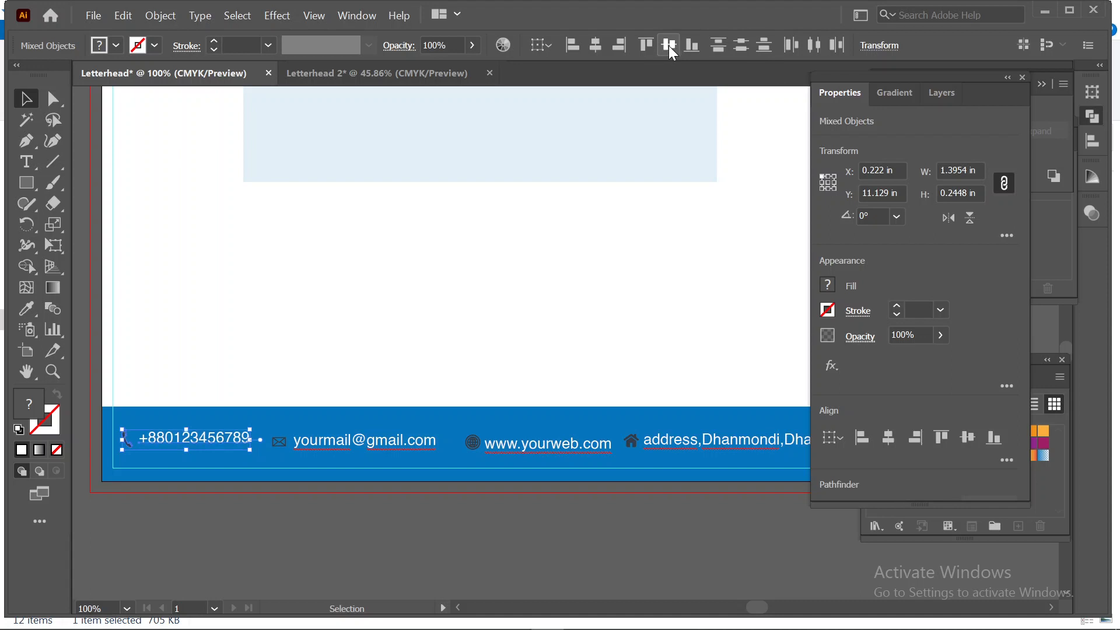
left_click(454, 299)
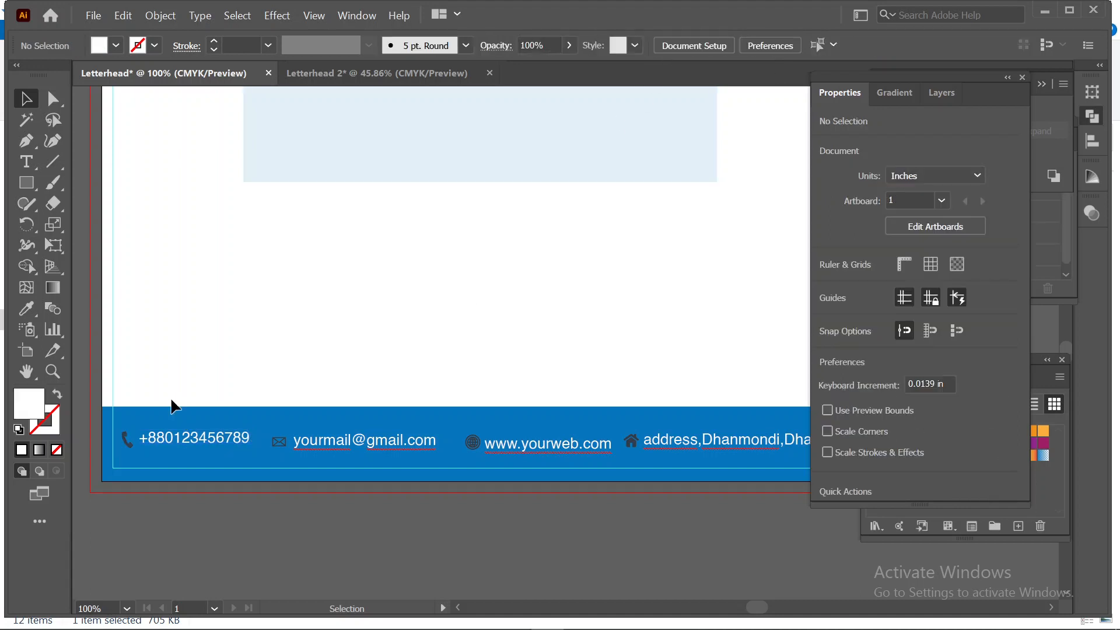
Fill the footer's phone icon with white
left_click(127, 441)
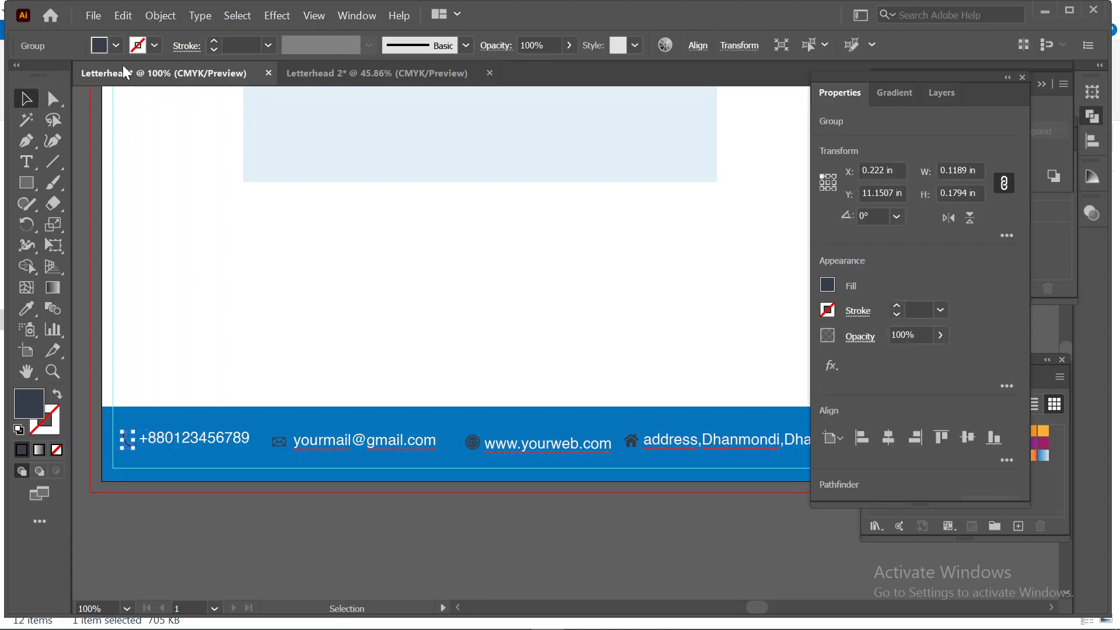
left_click(114, 44)
left_click(37, 75)
left_click(216, 313)
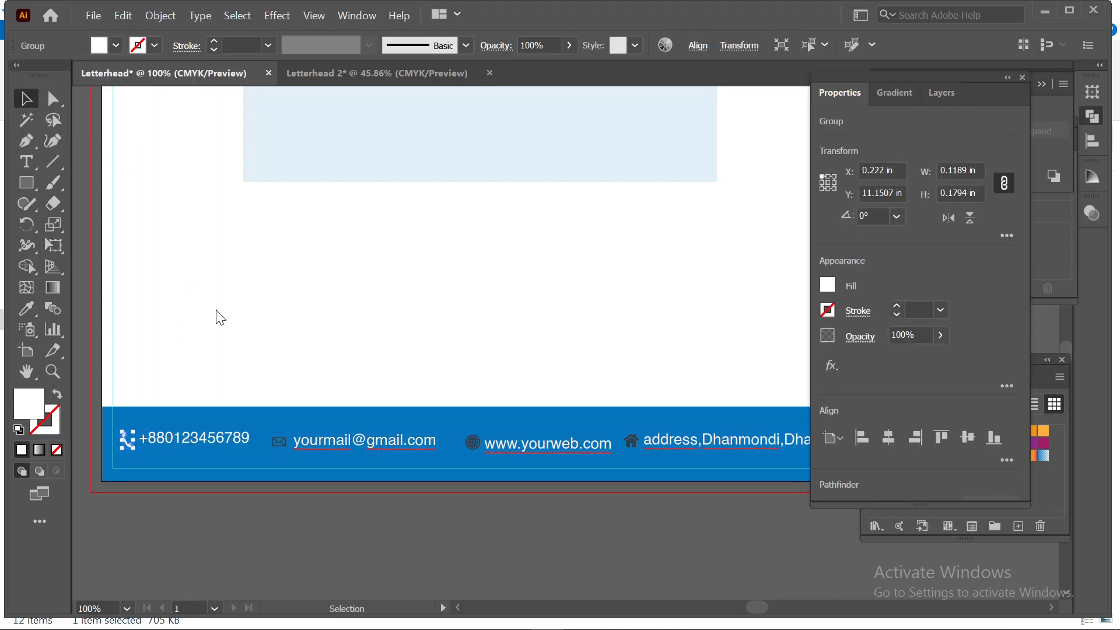
left_click(215, 307)
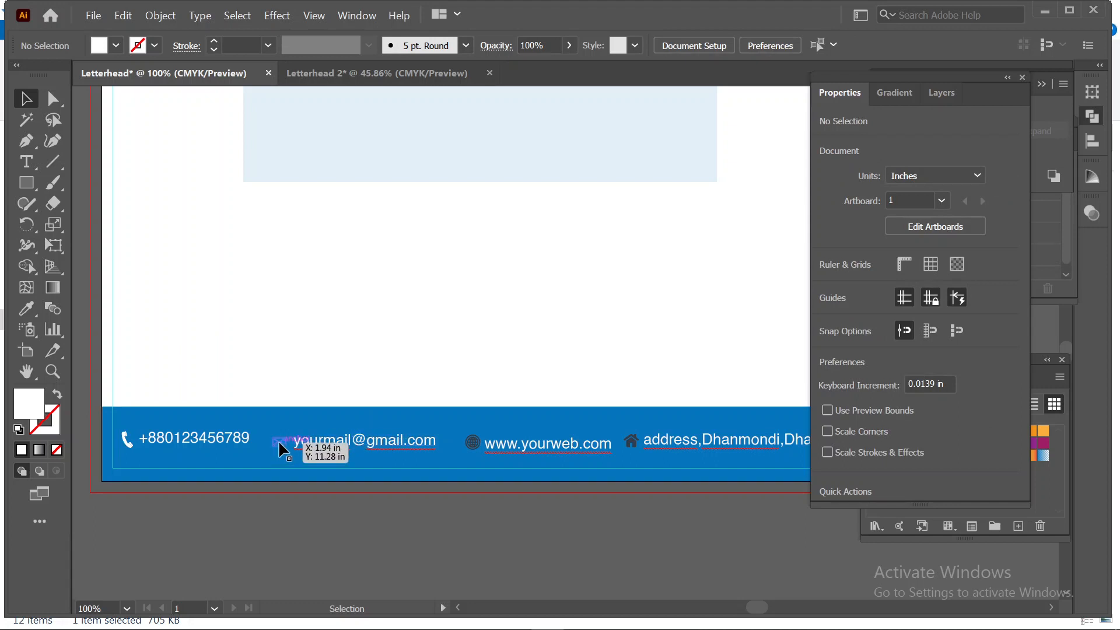
Move the envelope icon and e-mail text slightly up and closer to the phone number, and fill the envelope icon with white
left_click_drag(279, 441, 294, 433)
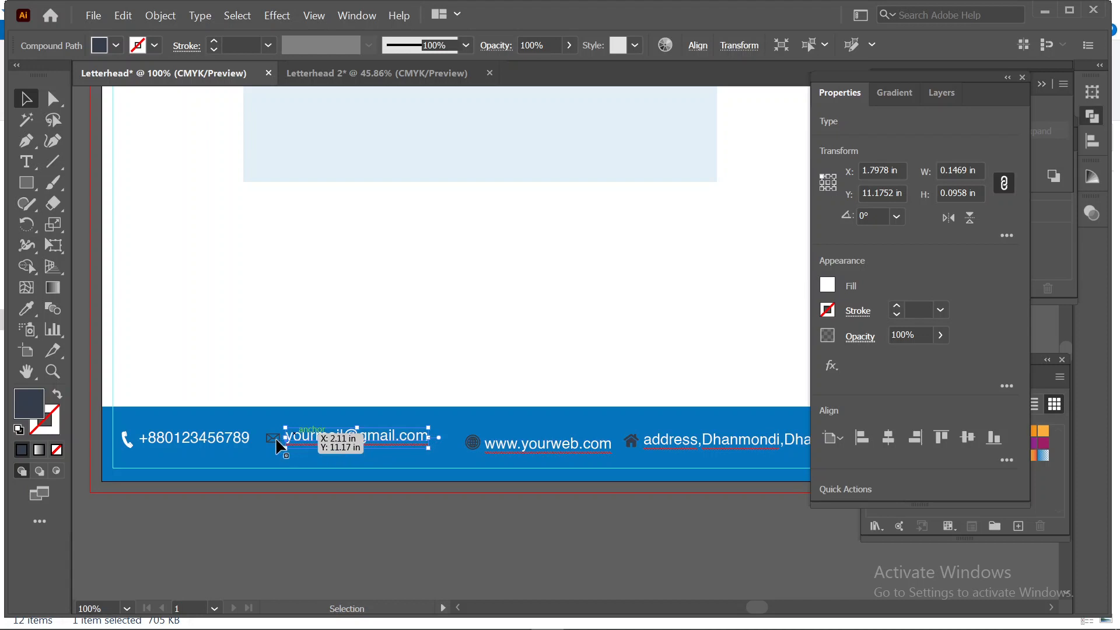
left_click(276, 439, "shift")
left_click(140, 47)
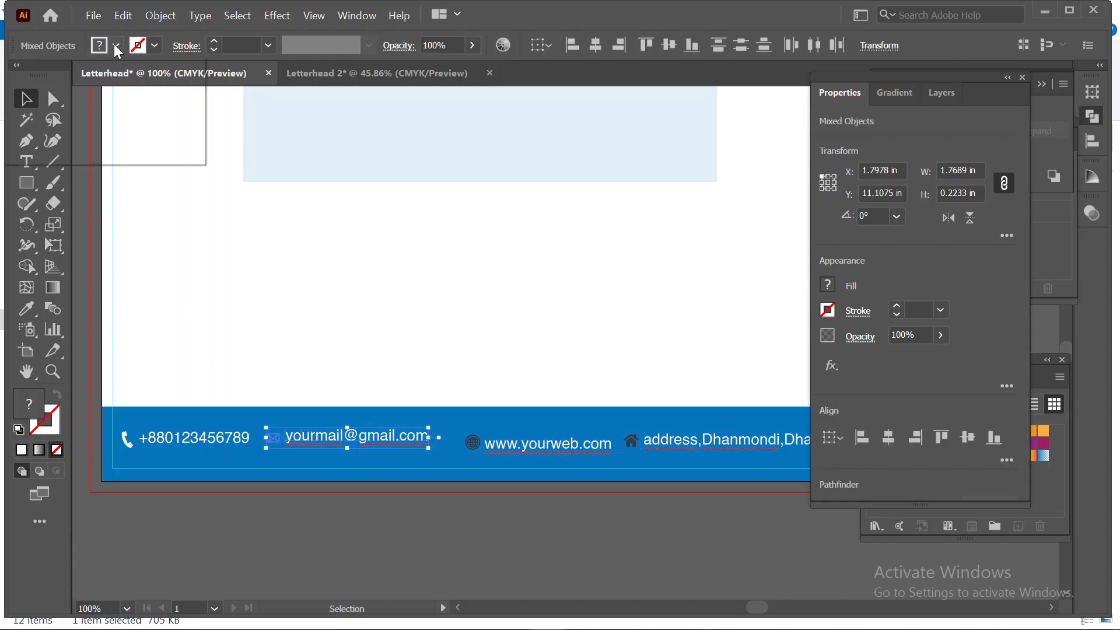
left_click(289, 369)
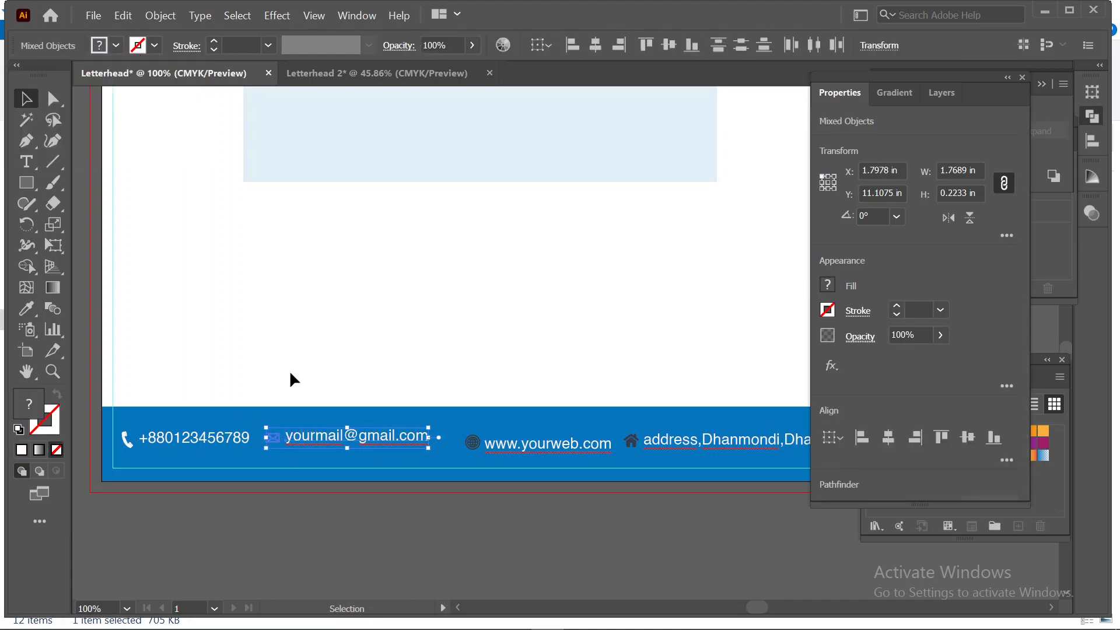
left_click(290, 369)
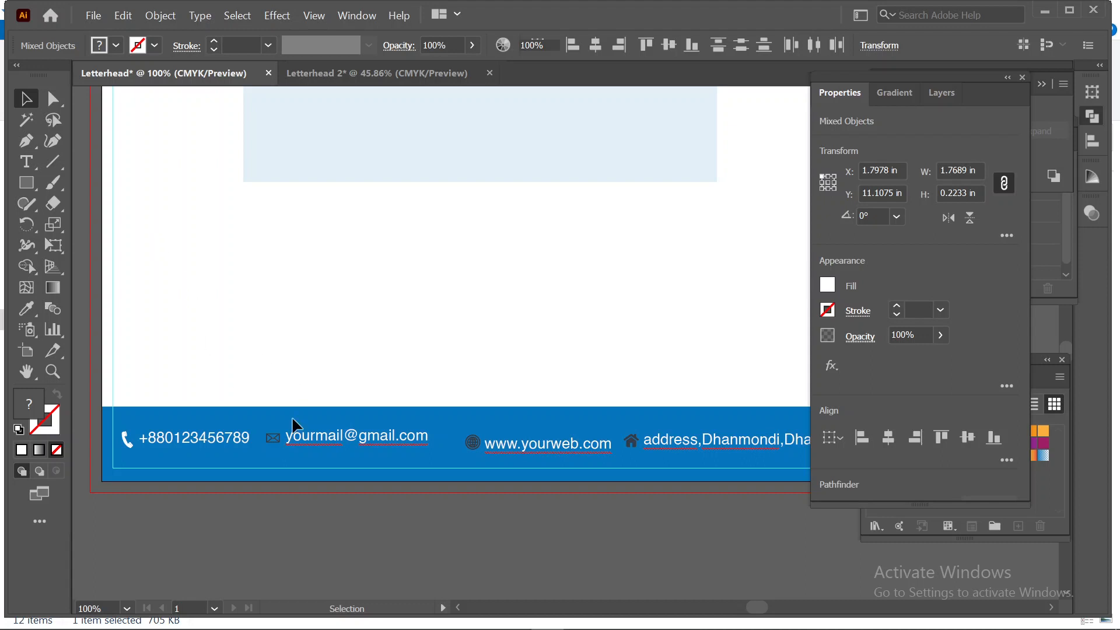
left_click(116, 46)
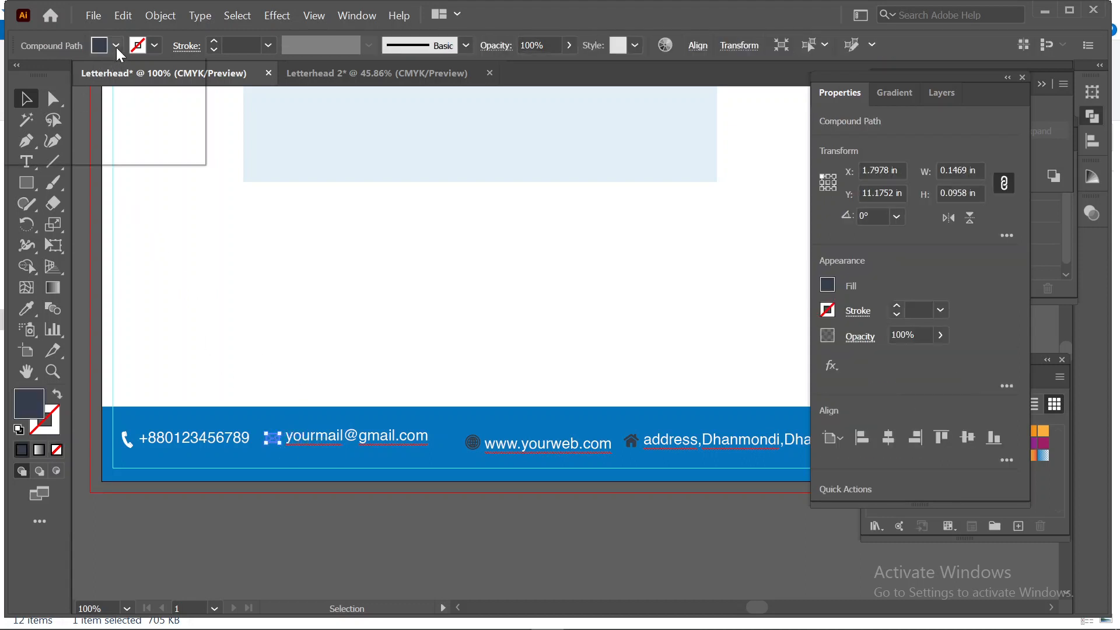
left_click(269, 273)
left_click(277, 267)
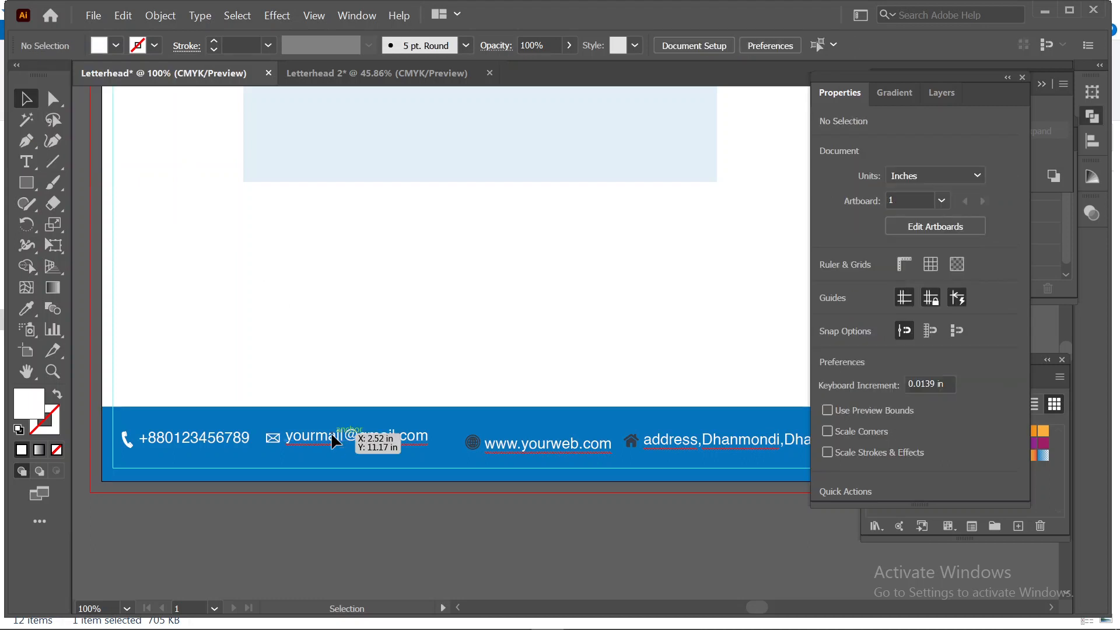
Vertically center the footer's envelope icon and e-mail text with each other
left_click(286, 435)
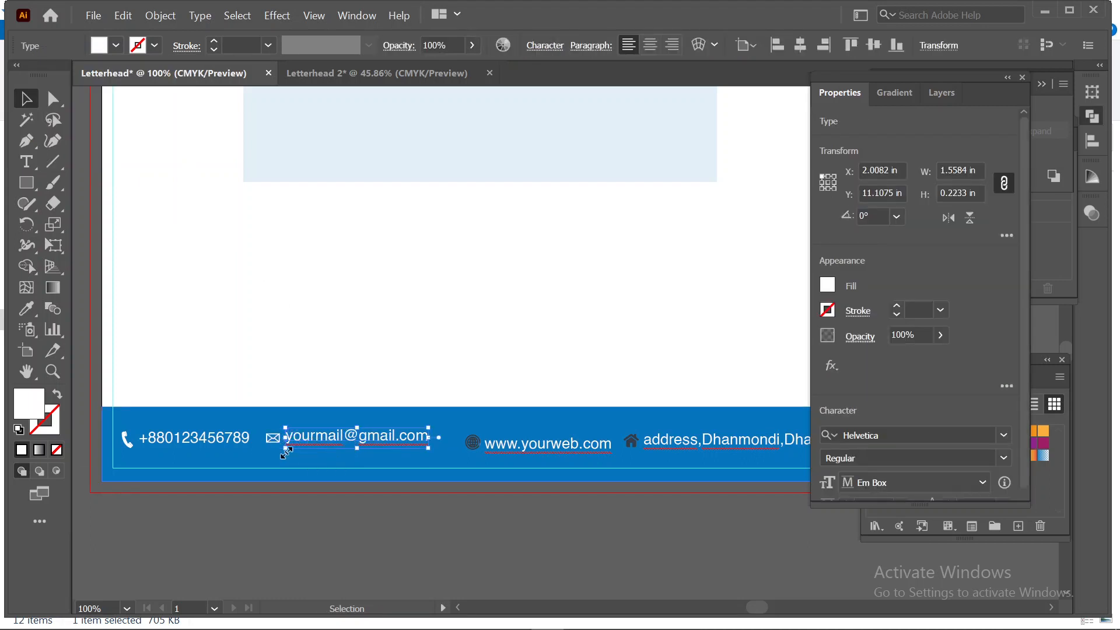
left_click(267, 434, "shift")
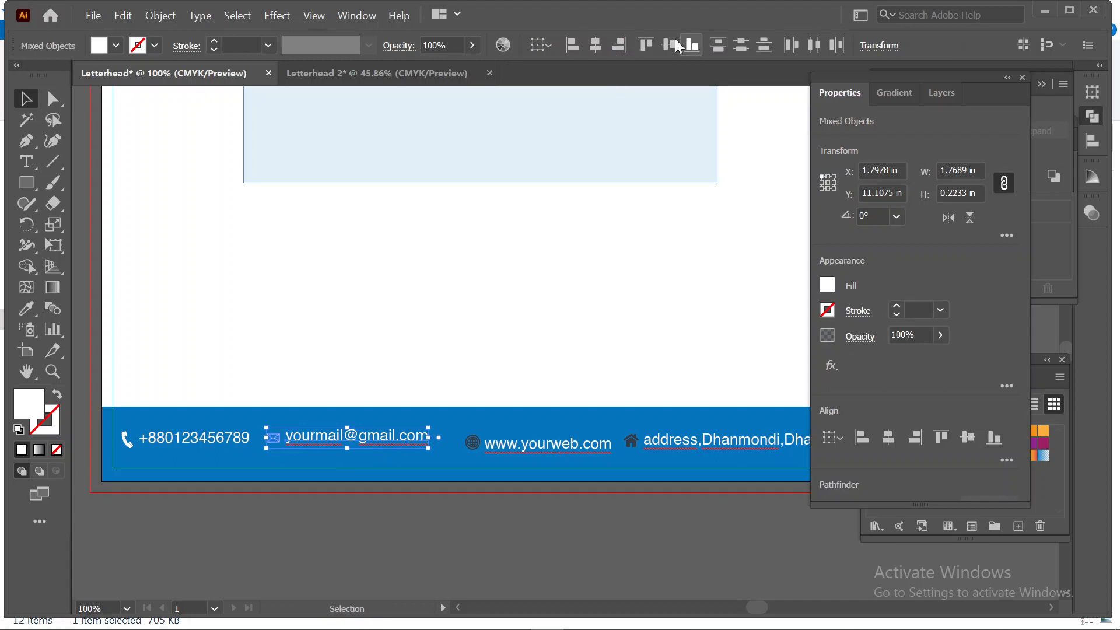
left_click(669, 46)
left_click(553, 296)
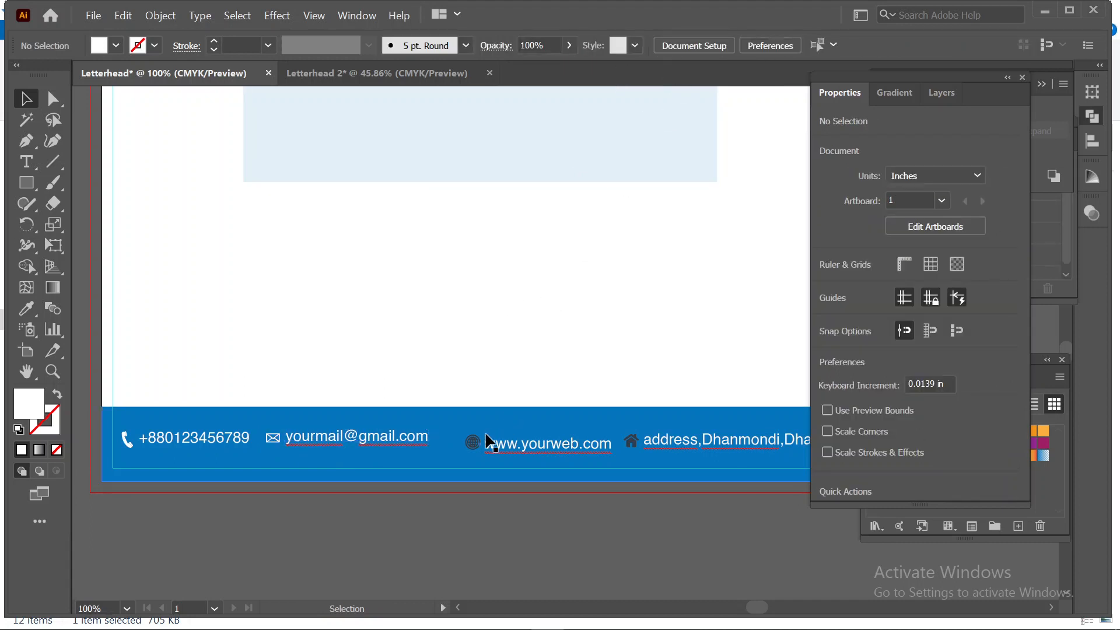
Fill the footer's globe icon with white
left_click(470, 442)
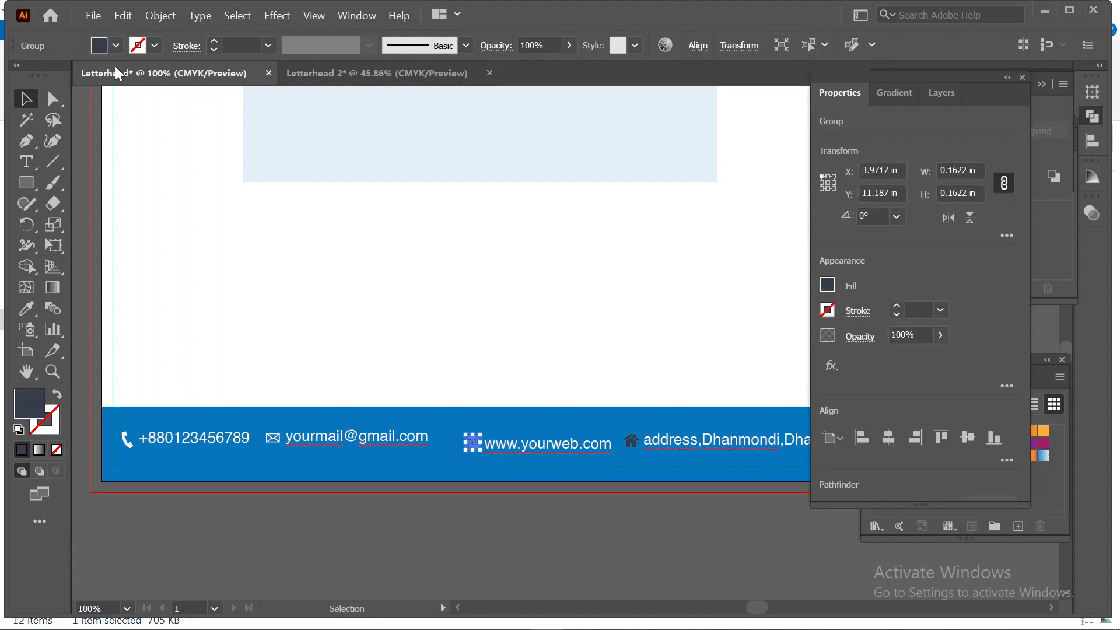
left_click(116, 45)
left_click(36, 75)
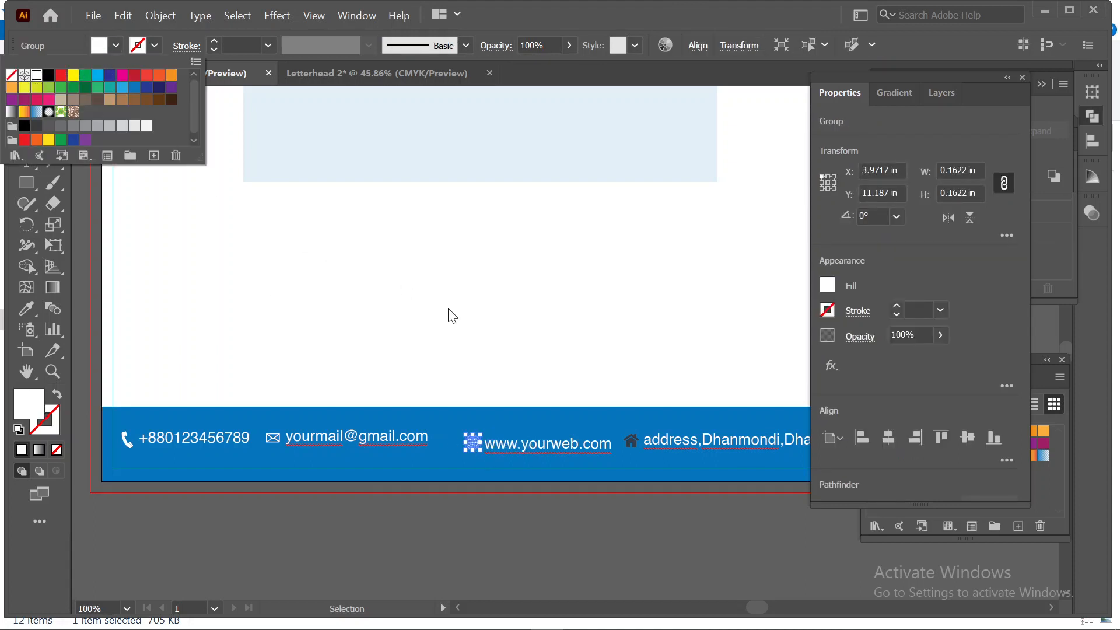
key("Escape")
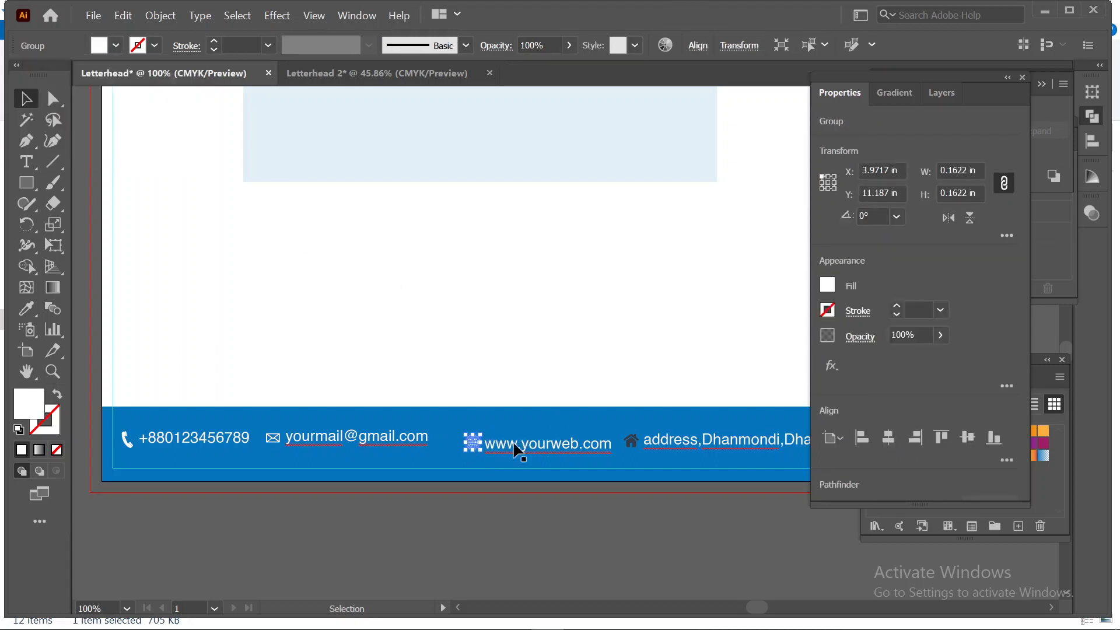
Vertically center the globe icon and web address with each other and nudge the pair toward the e-mail text
left_click(520, 443, "shift")
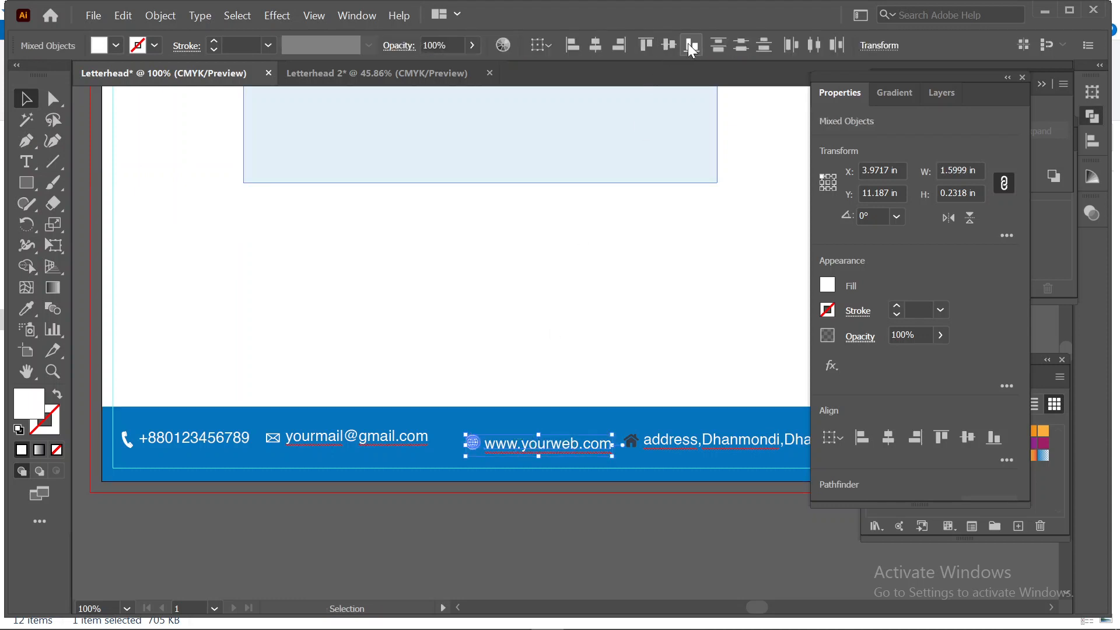
left_click(668, 45)
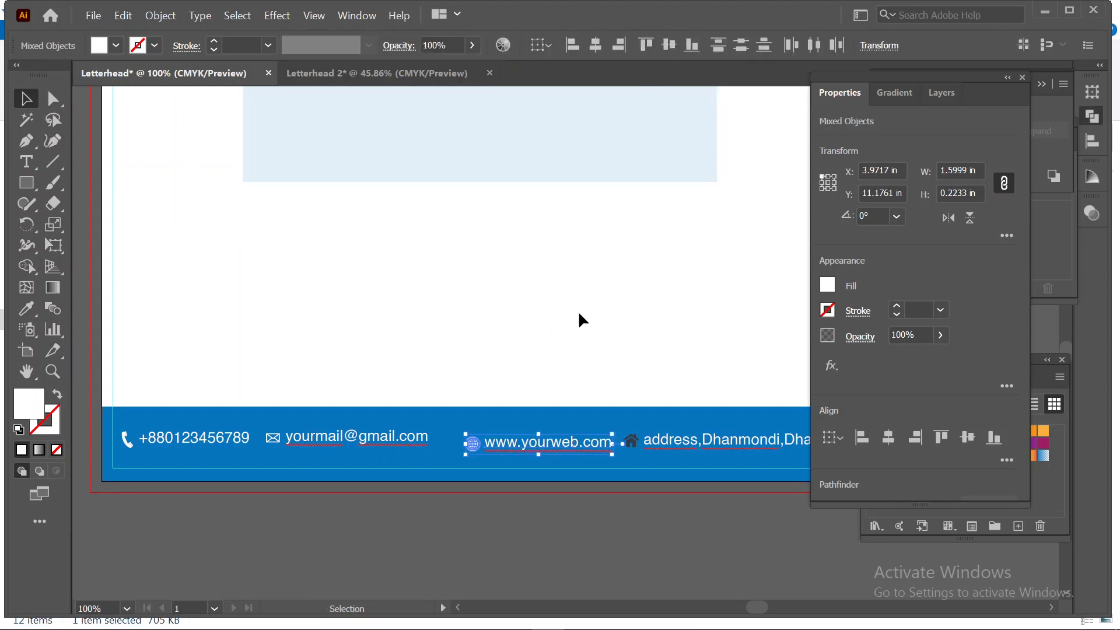
key("shift+Left")
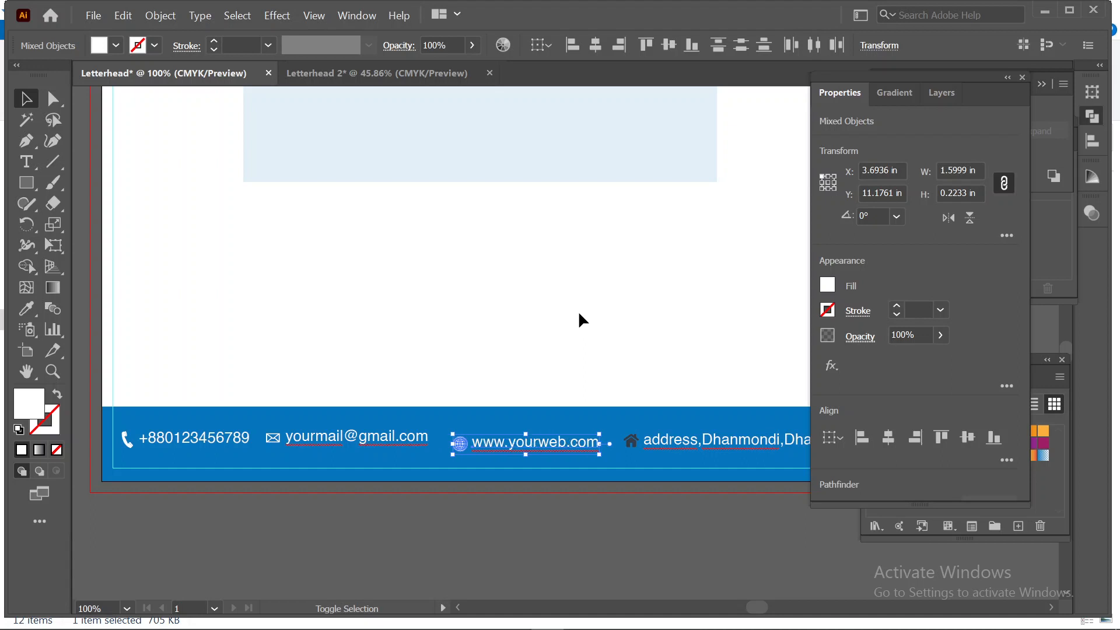
Fill the footer's house icon with white
left_click(633, 443)
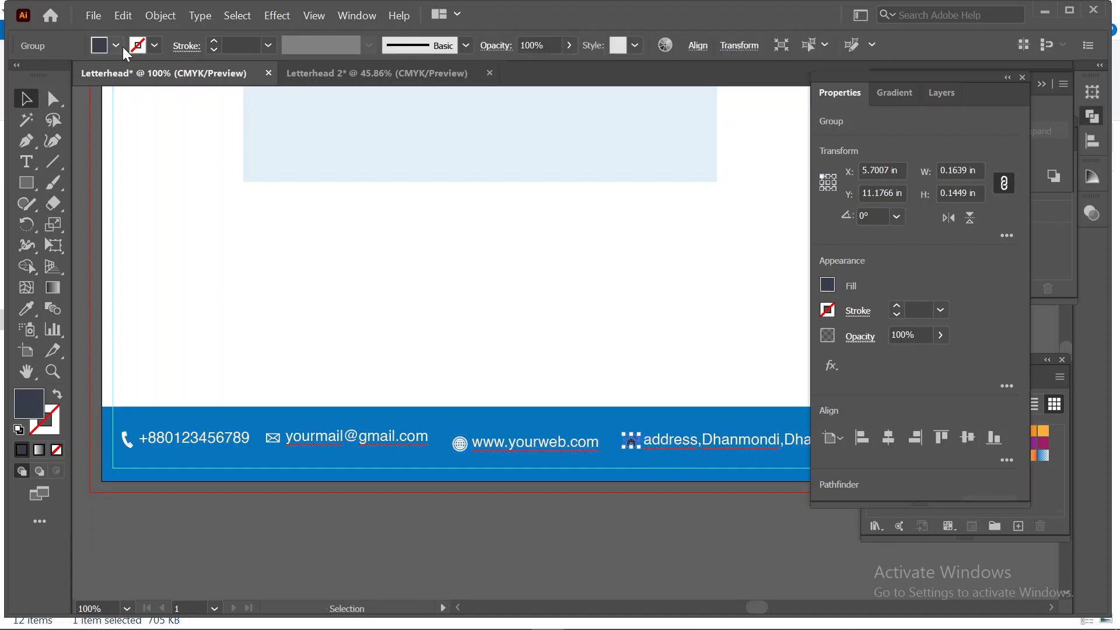
left_click(117, 46)
left_click(37, 75)
left_click(301, 240)
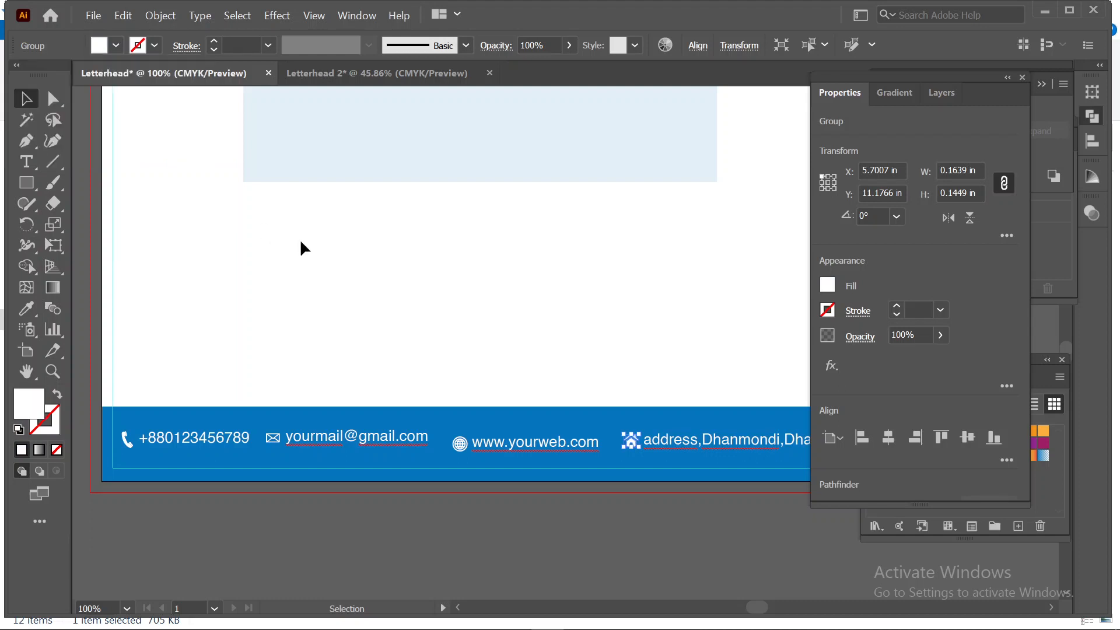
left_click(444, 298)
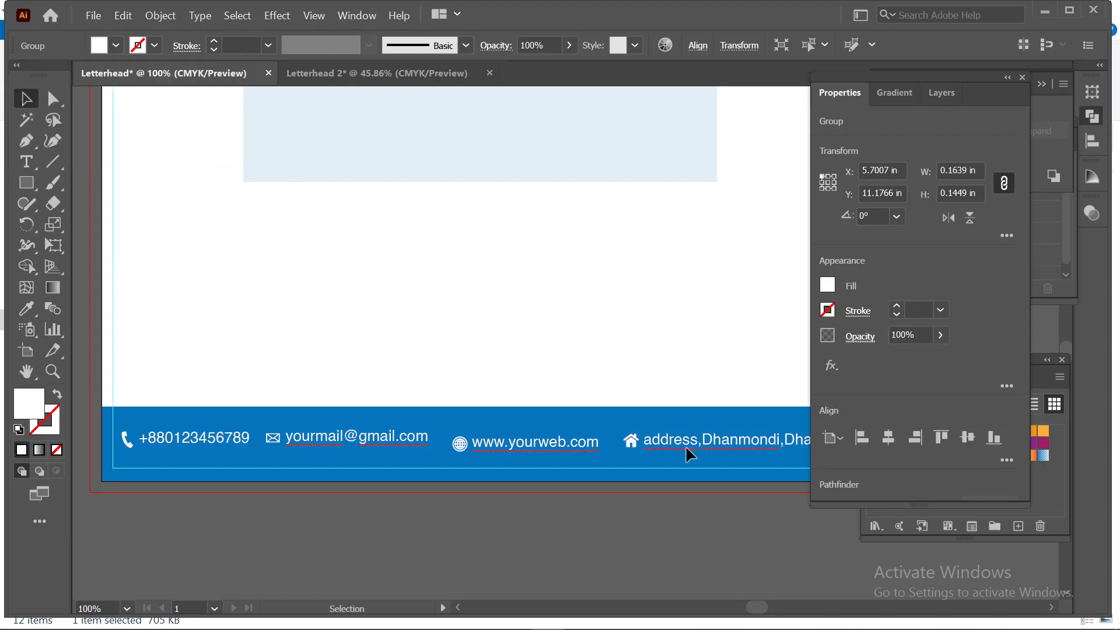
left_click(642, 447)
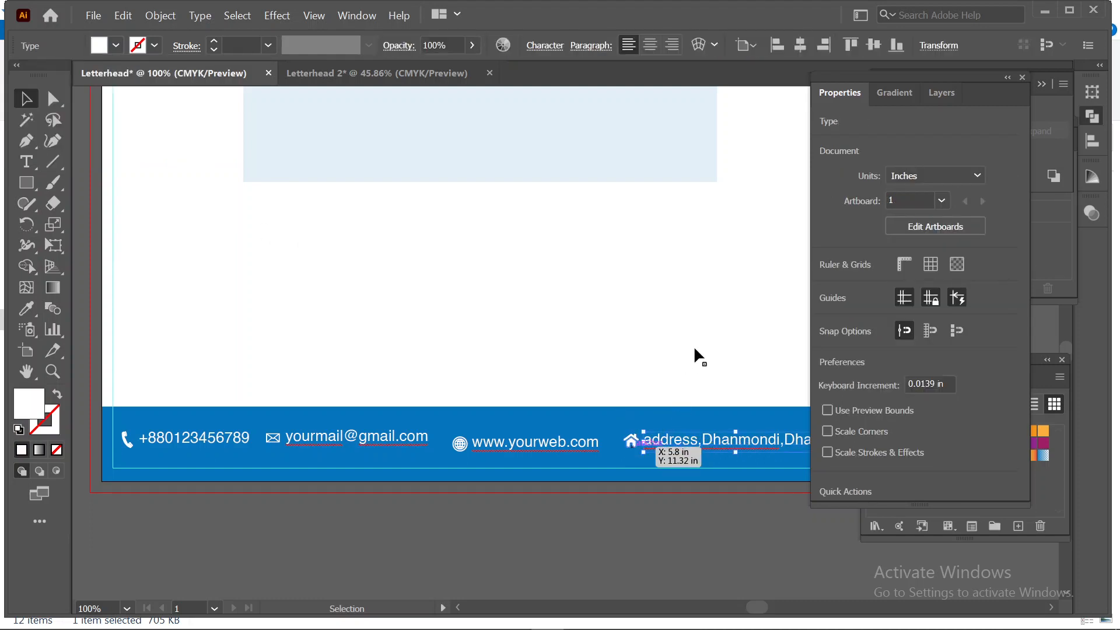
left_click_drag(694, 348, 707, 324)
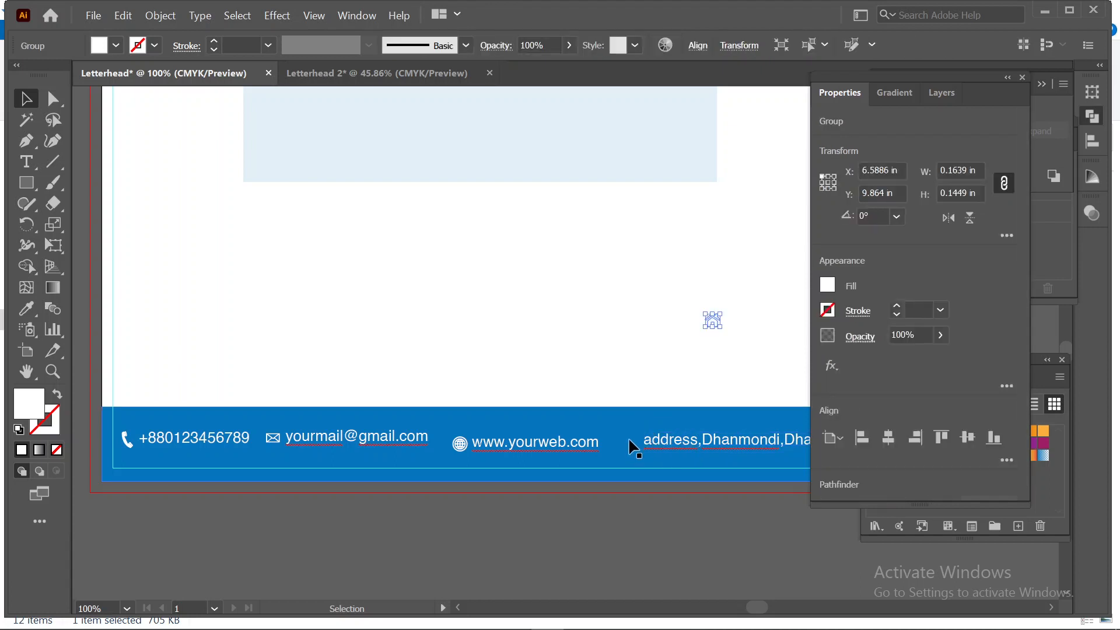
key("ctrl+z")
left_click(668, 331)
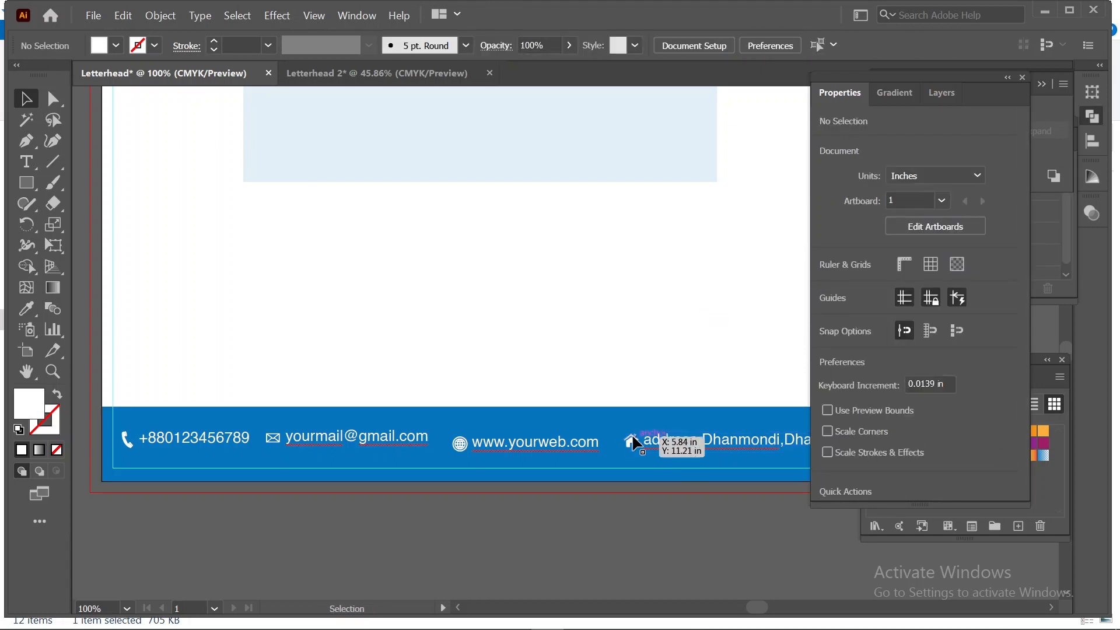
Vertically center the footer's house icon and address text with each other and group them
left_click(633, 441)
left_click(678, 448, "shift")
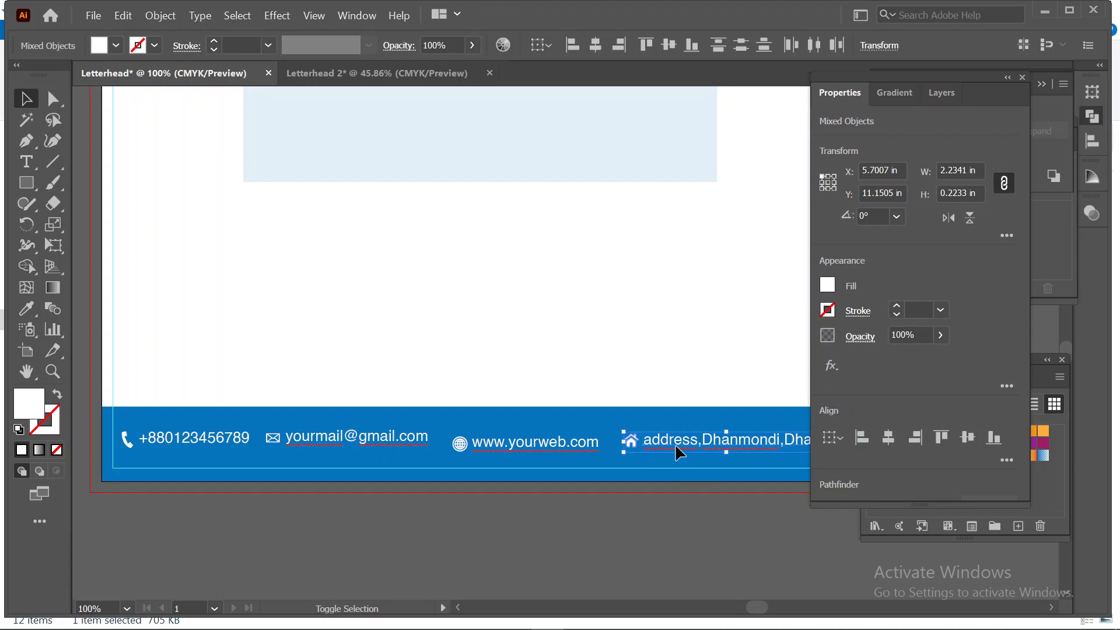
left_click(675, 46)
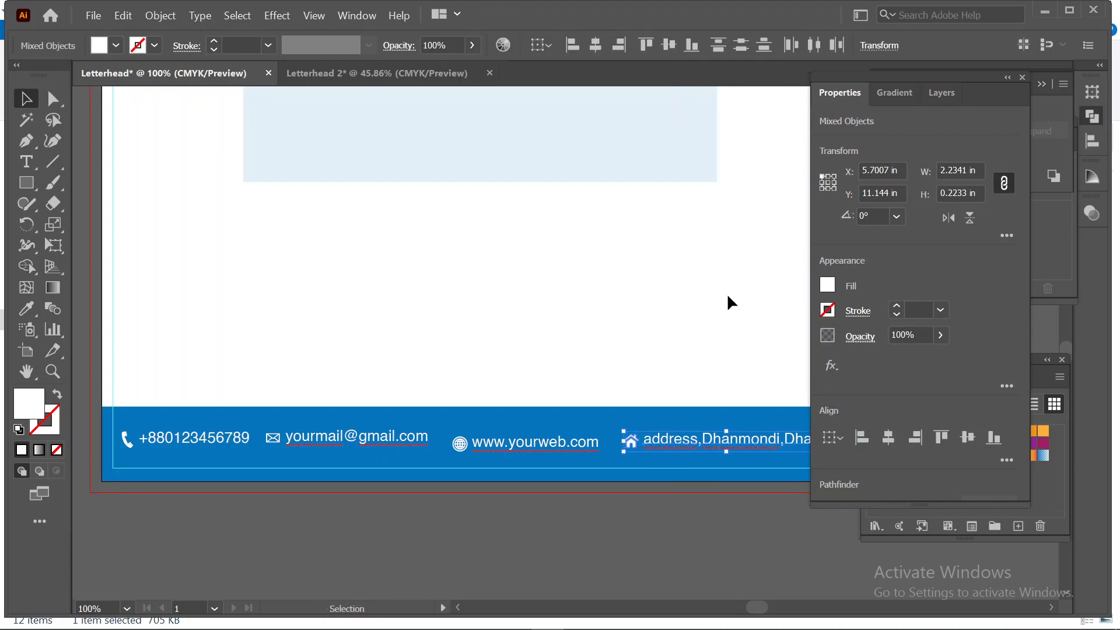
key("ctrl+g")
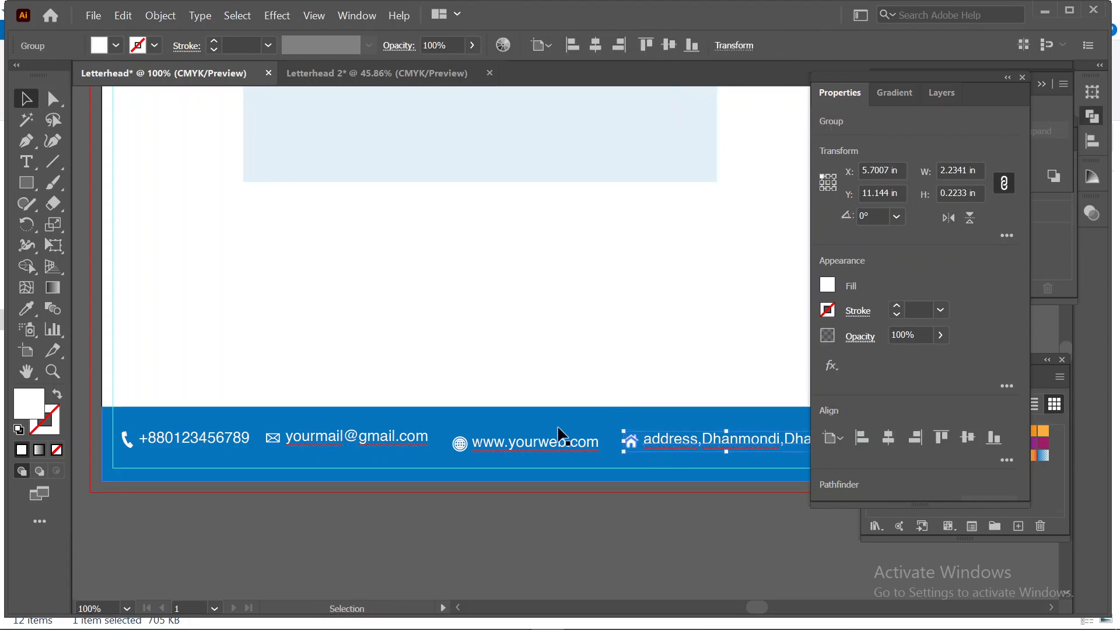
Try to group the globe icon's directly selected anchor points with the web address text
left_click(457, 449)
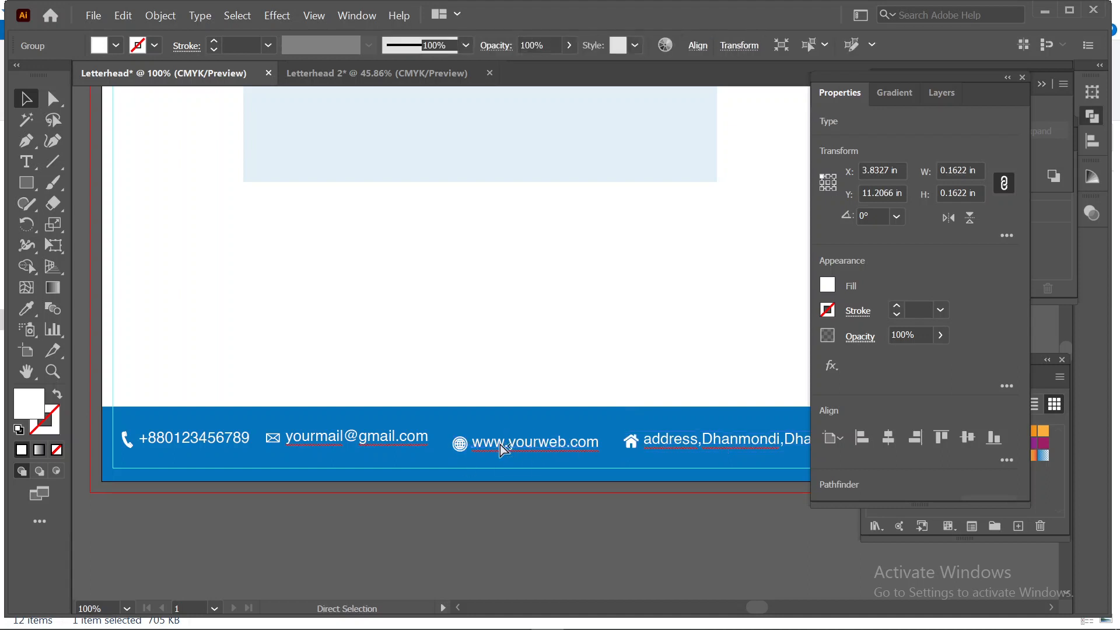
left_click(499, 445)
left_click(456, 450)
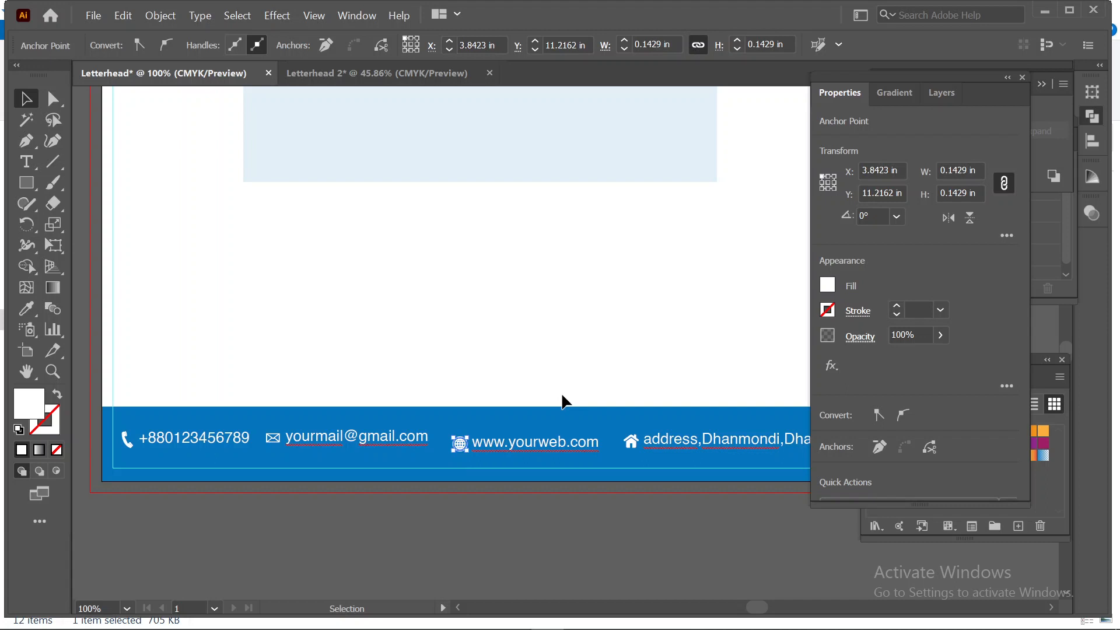
left_click(528, 442, "shift")
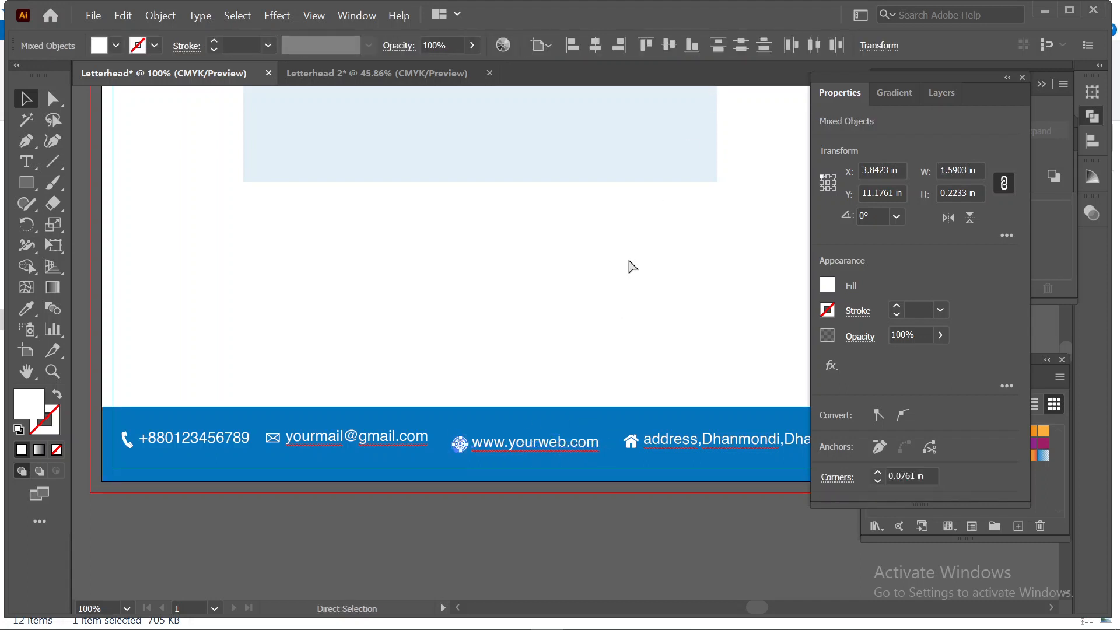
key("ctrl+g")
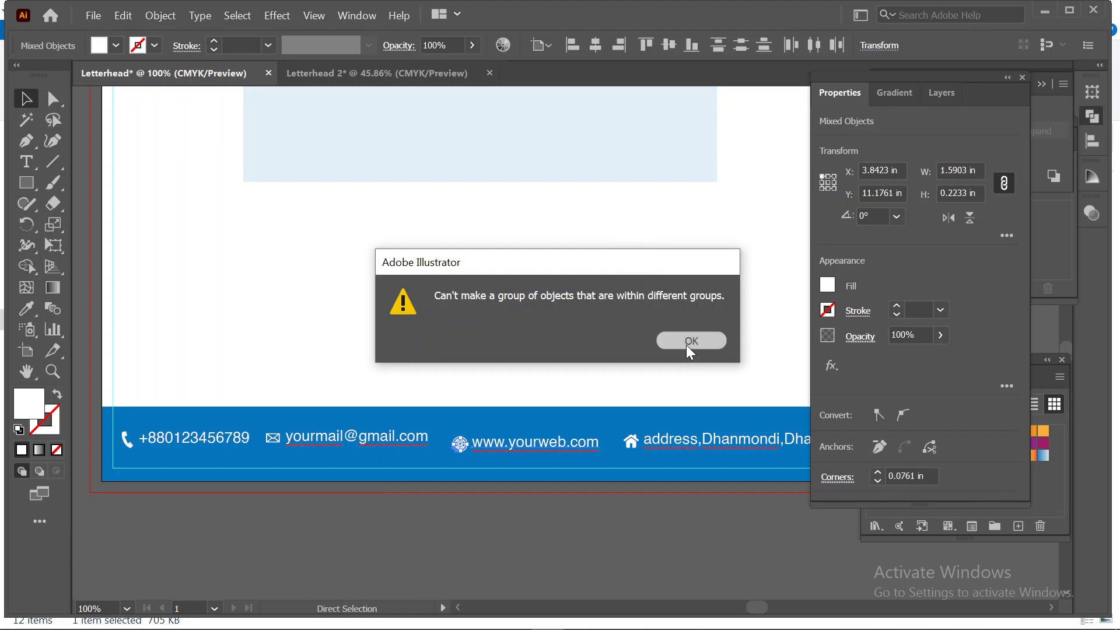
left_click(686, 345)
key("ctrl+g")
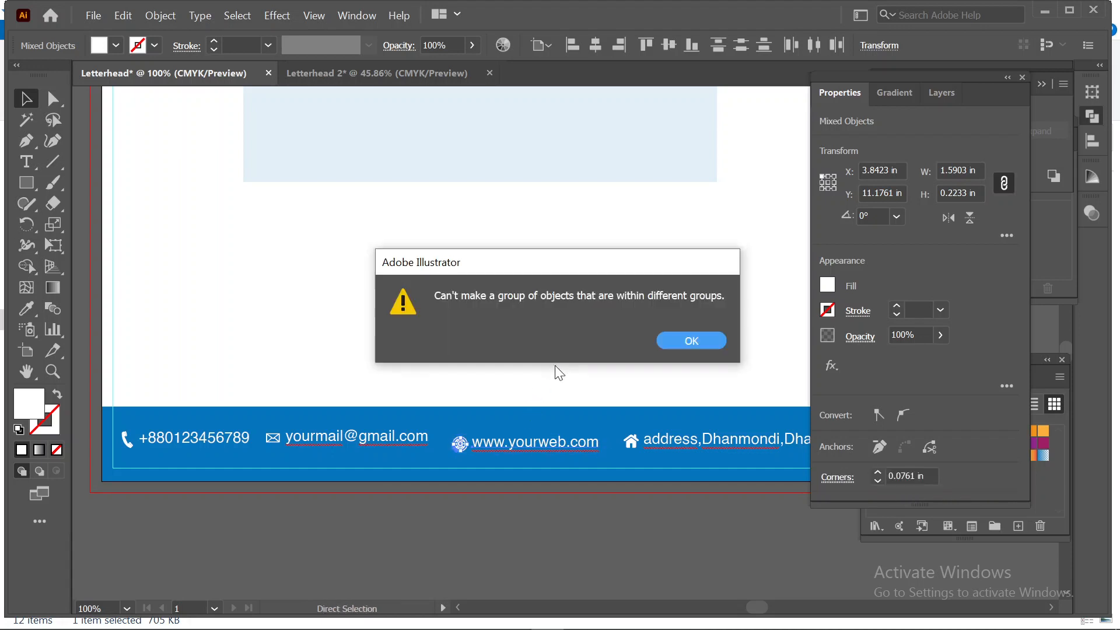
left_click(688, 342)
left_click(517, 341)
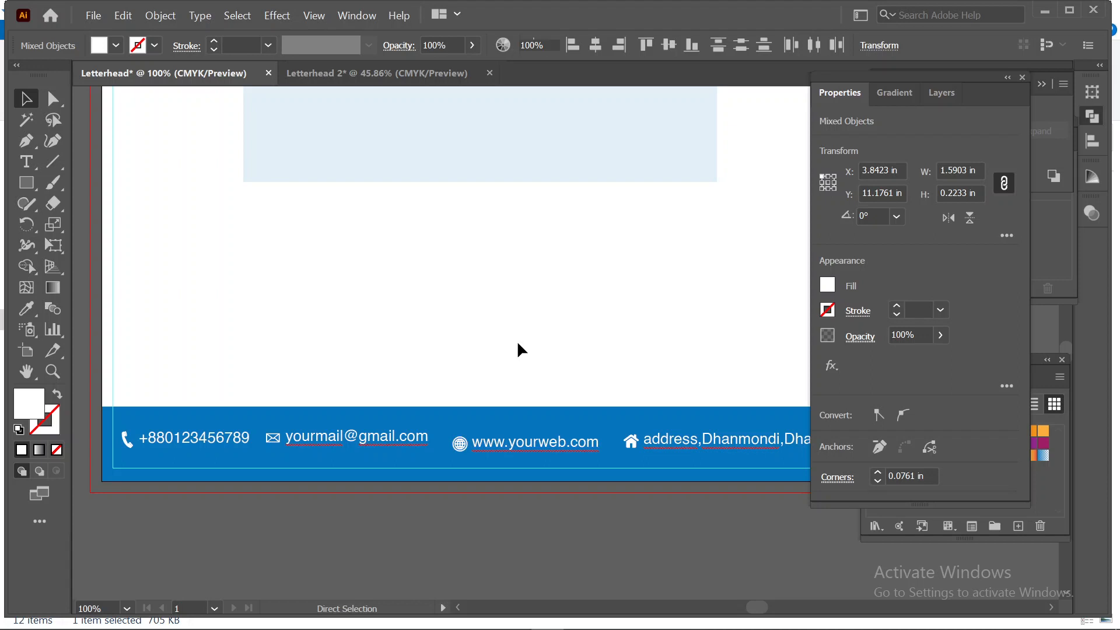
Group the footer's whole globe icon with the web address text
left_click(493, 439)
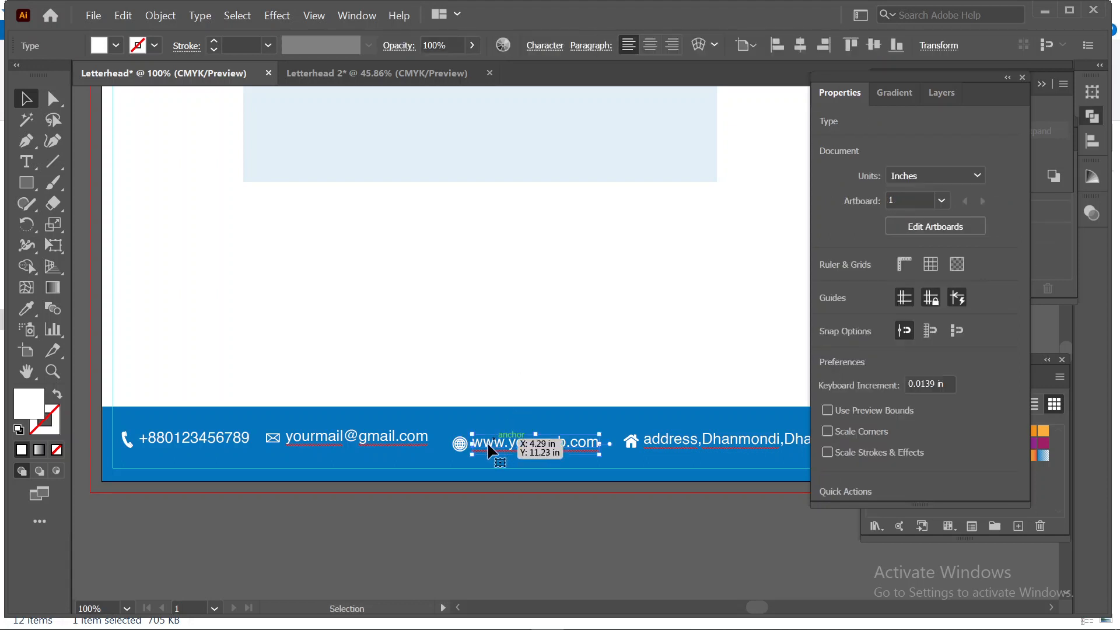
left_click(460, 439, "shift")
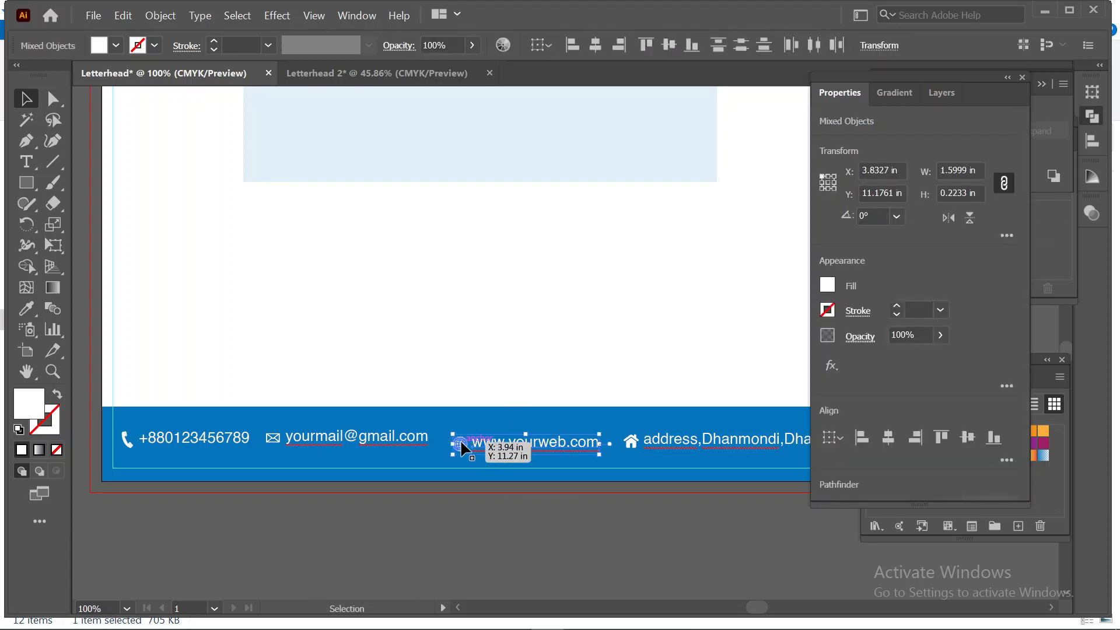
key("ctrl+g")
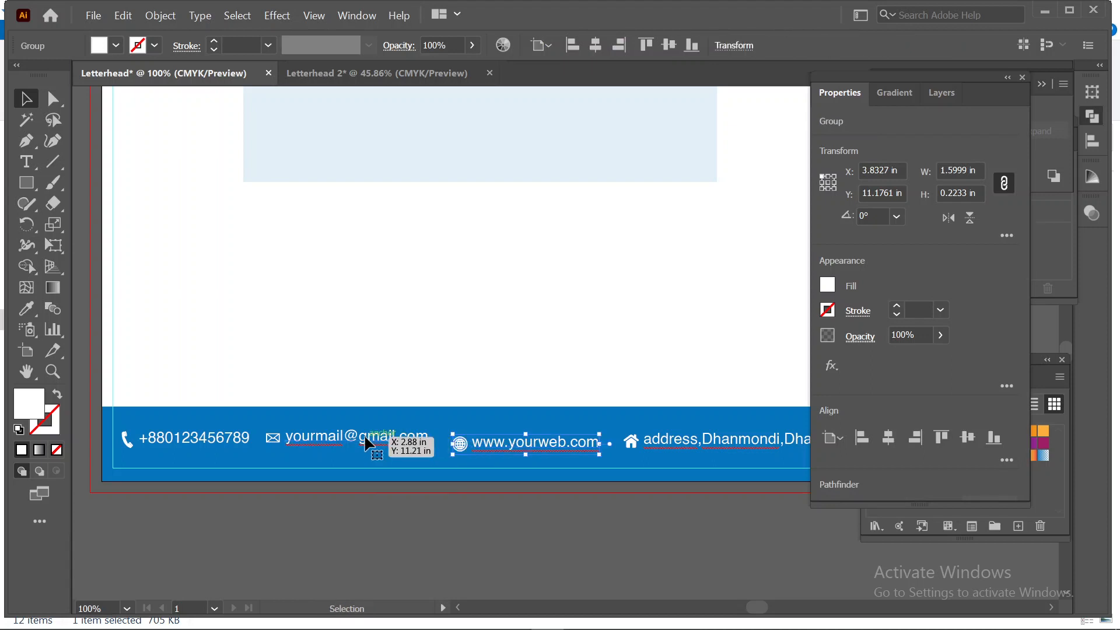
Group the envelope icon with the e-mail text, and the phone icon with the phone number text
left_click(364, 436)
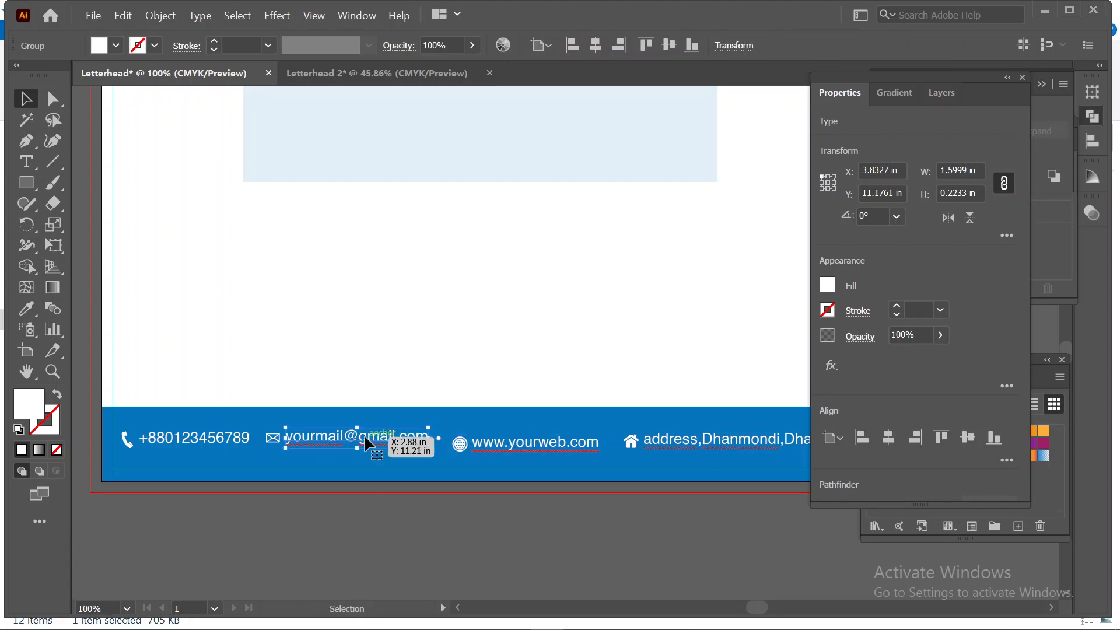
left_click(272, 438, "shift")
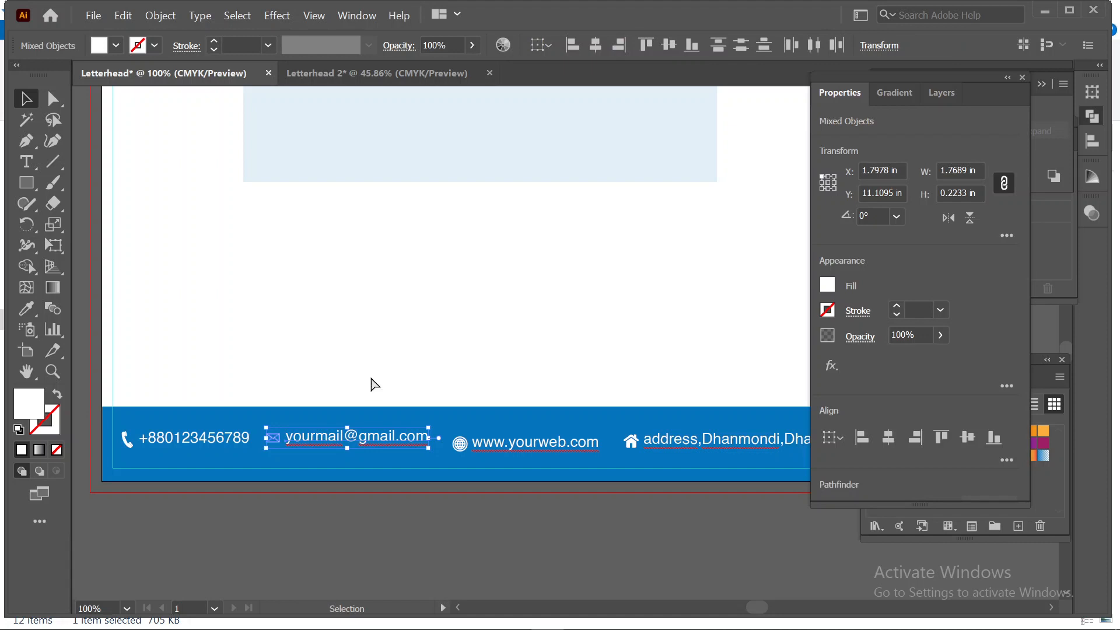
key("ctrl+g")
left_click(157, 446)
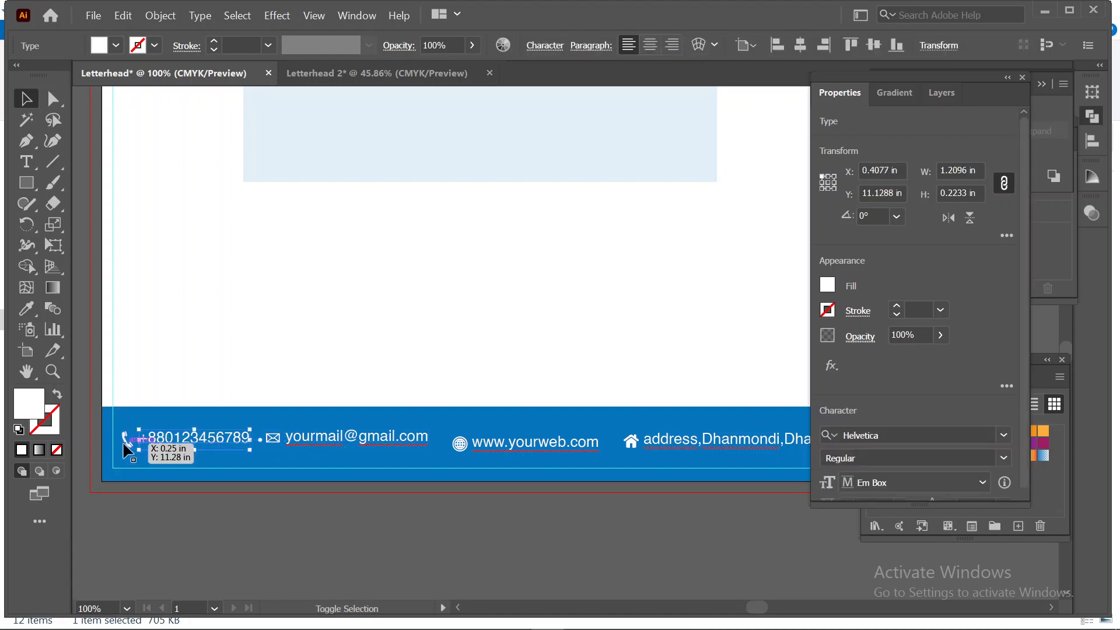
left_click(124, 441, "shift")
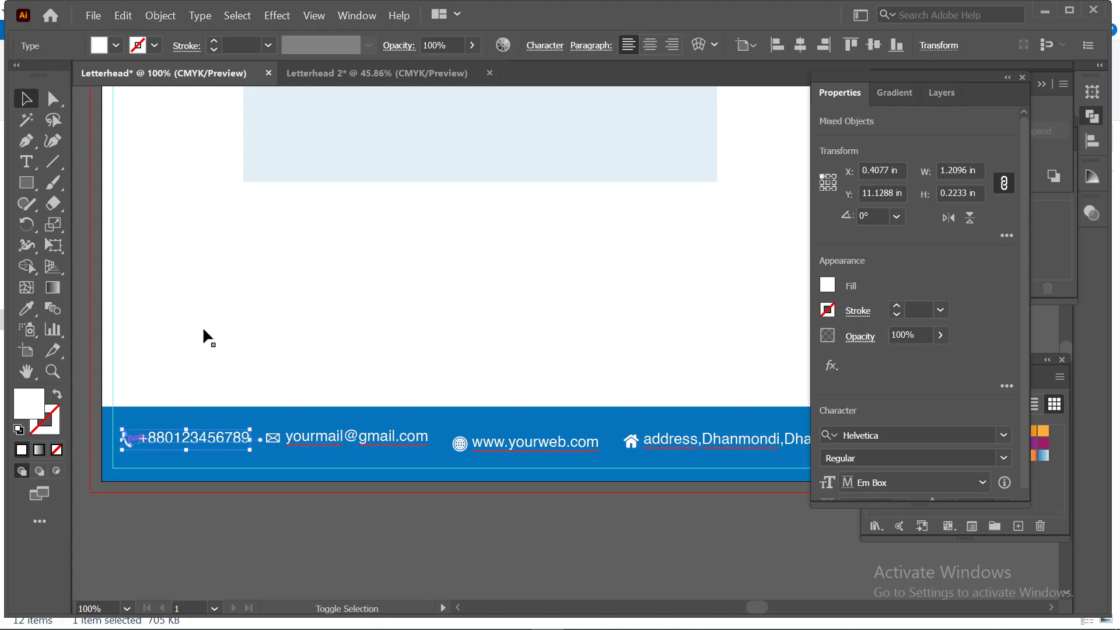
key("ctrl+g")
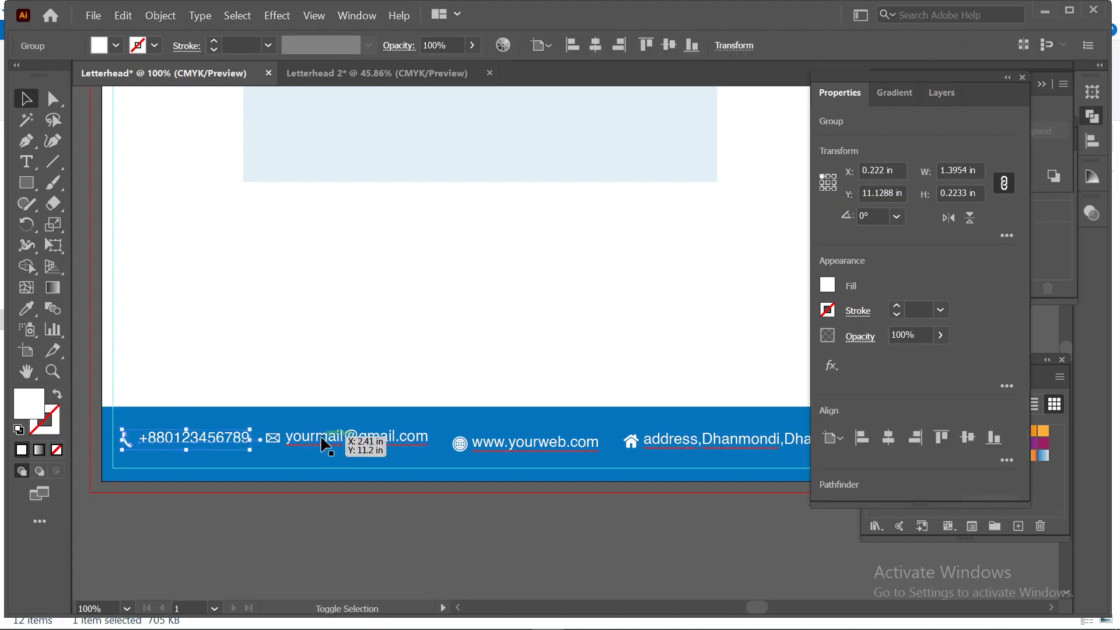
Vertically center the four footer contact groups with one another and combine them into one group
left_click(324, 444, "shift")
left_click(519, 446, "shift")
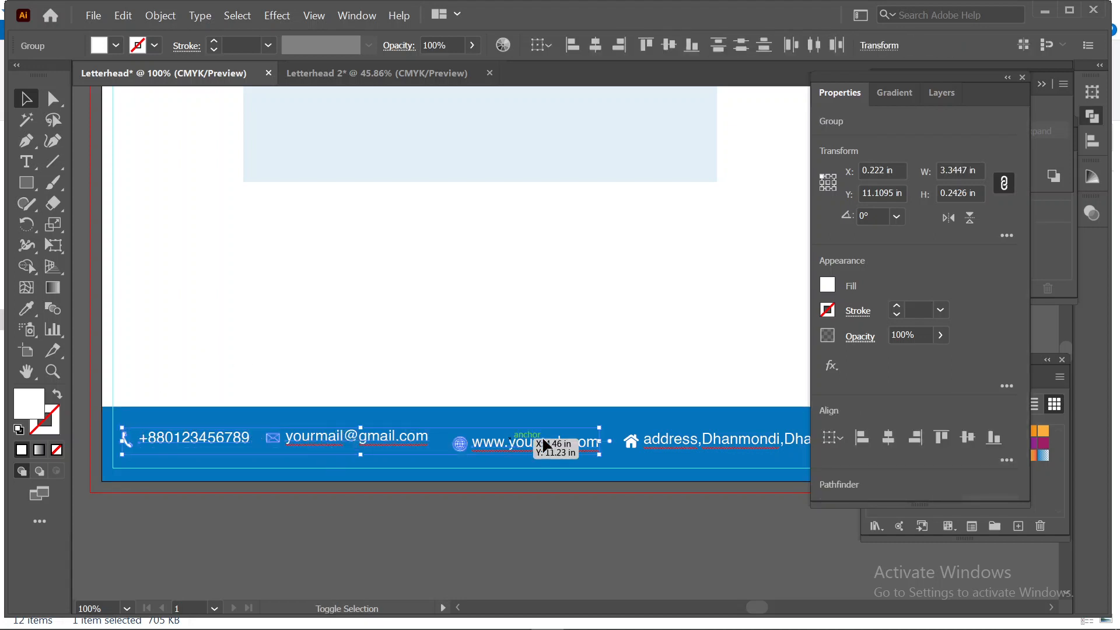
left_click(694, 441, "shift")
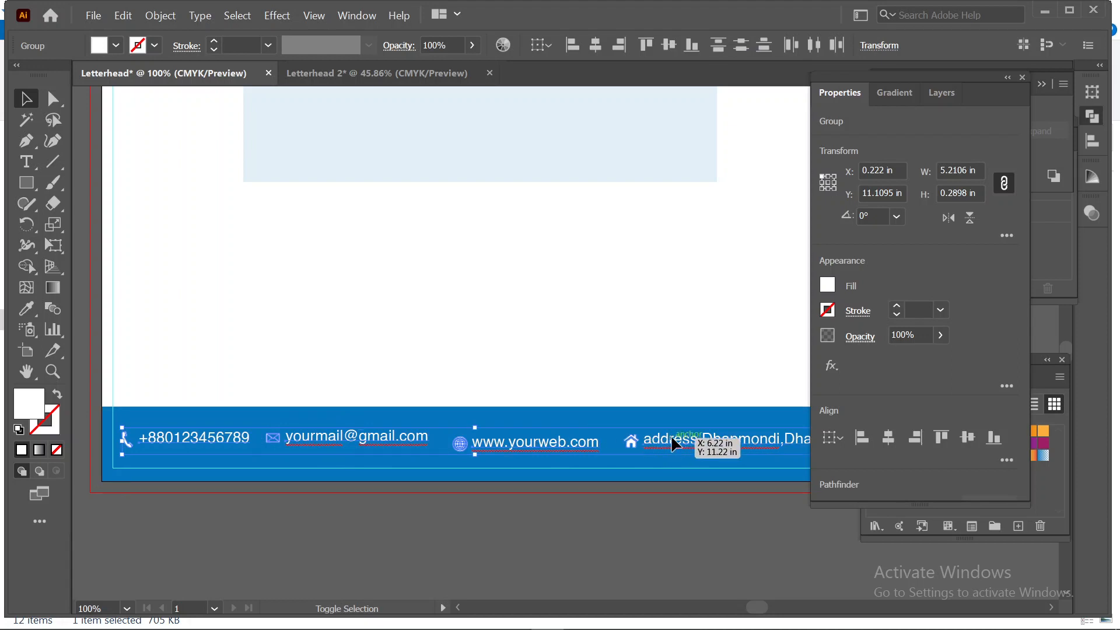
left_click(669, 45)
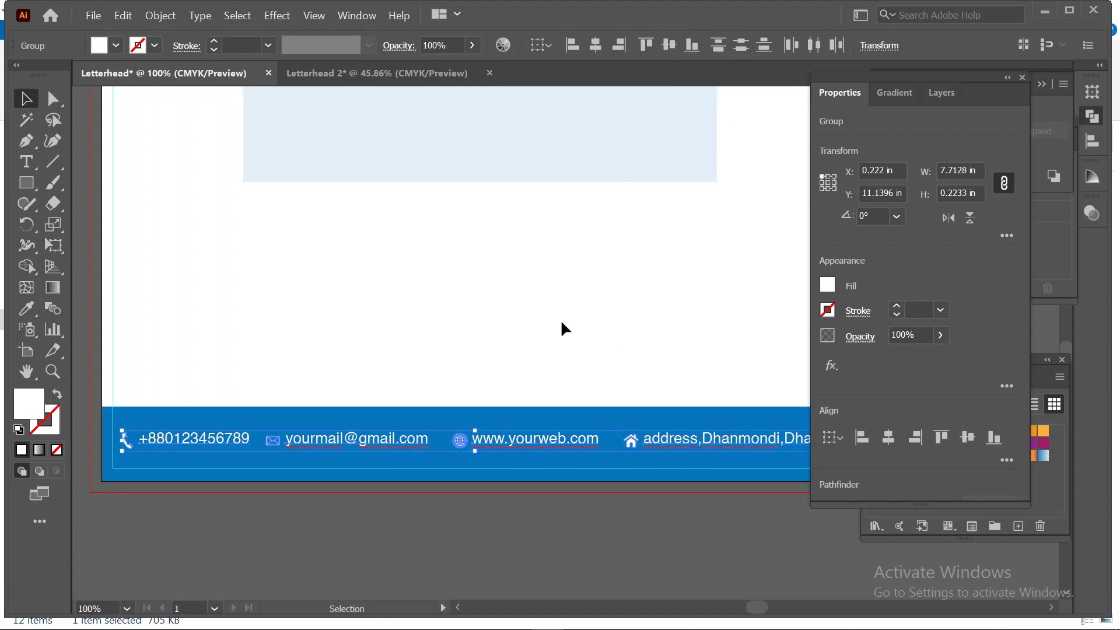
key("ctrl+g")
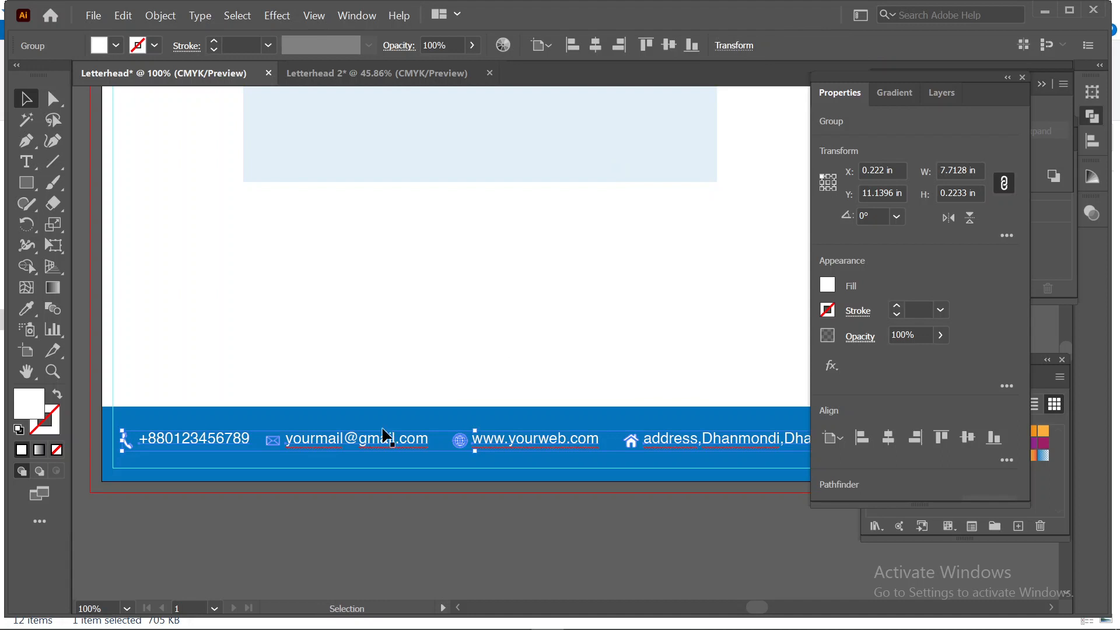
Center the combined contact group horizontally and vertically on the blue footer rectangle and nudge both down to the page's lower edge
left_click(441, 416, "shift")
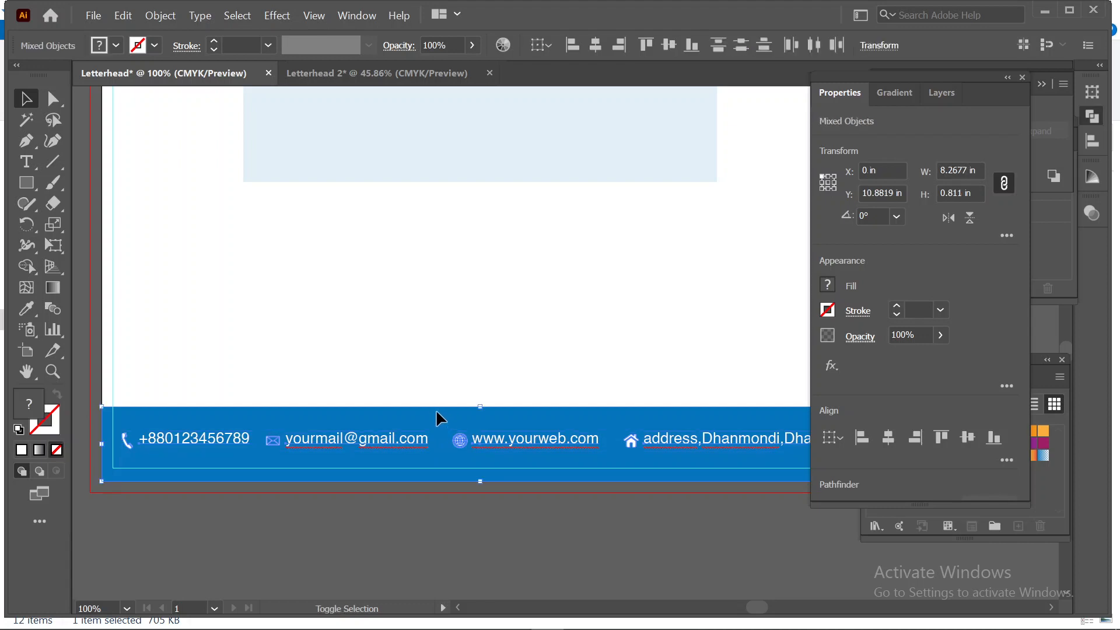
left_click(597, 45)
left_click(668, 44)
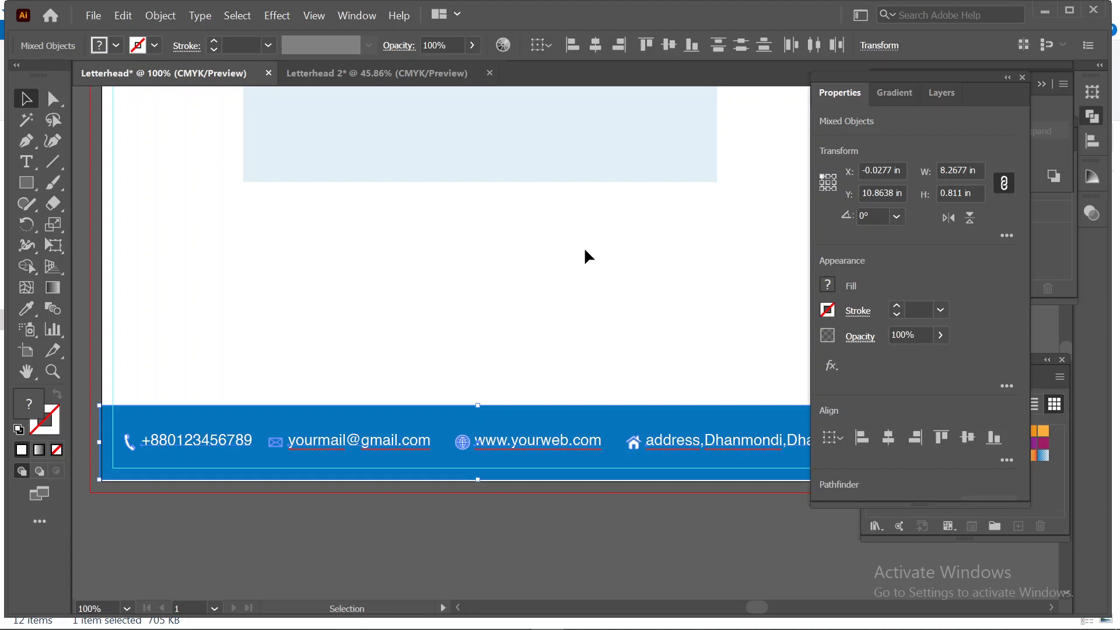
key("Down")
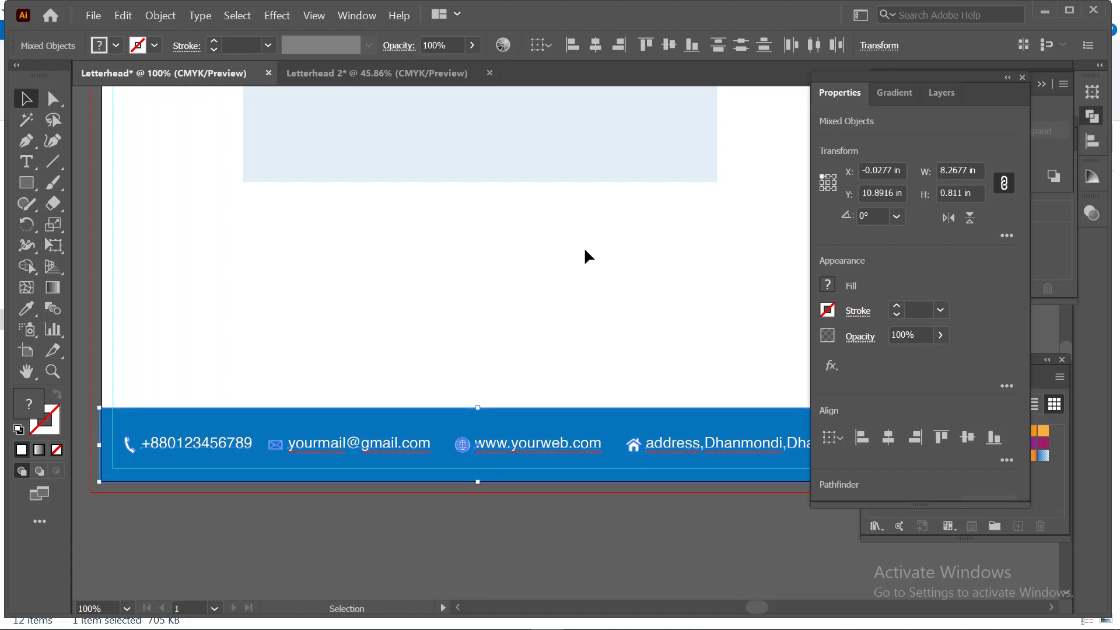
left_click(585, 250)
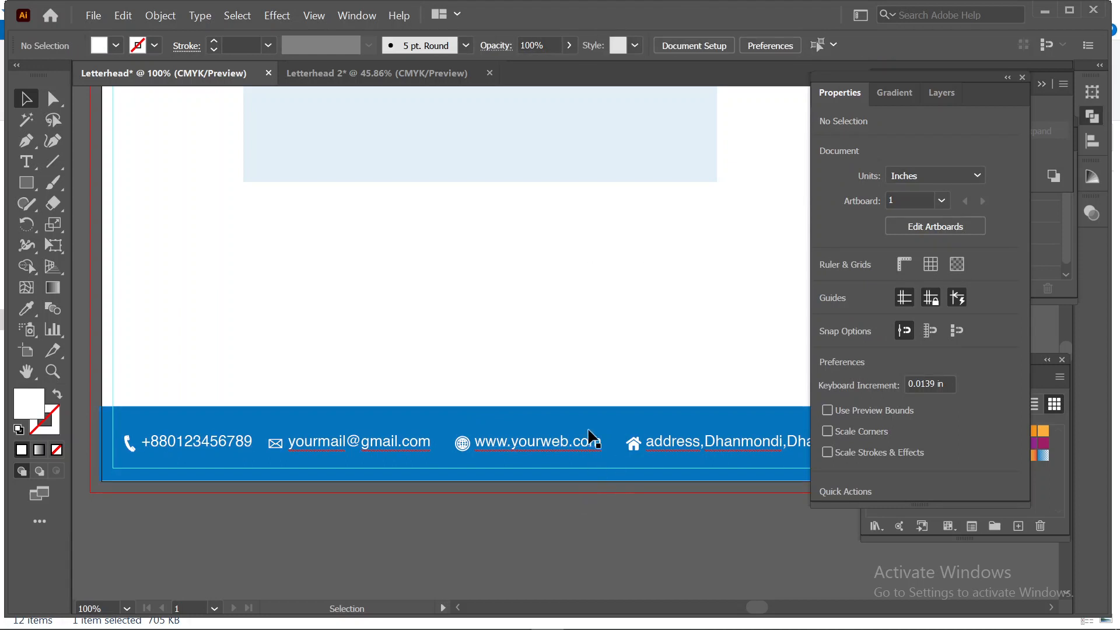
Extend the blue footer rectangle's lower edge to the page edge, making it about 0.815 in high
scroll(485, 420, "up", 3)
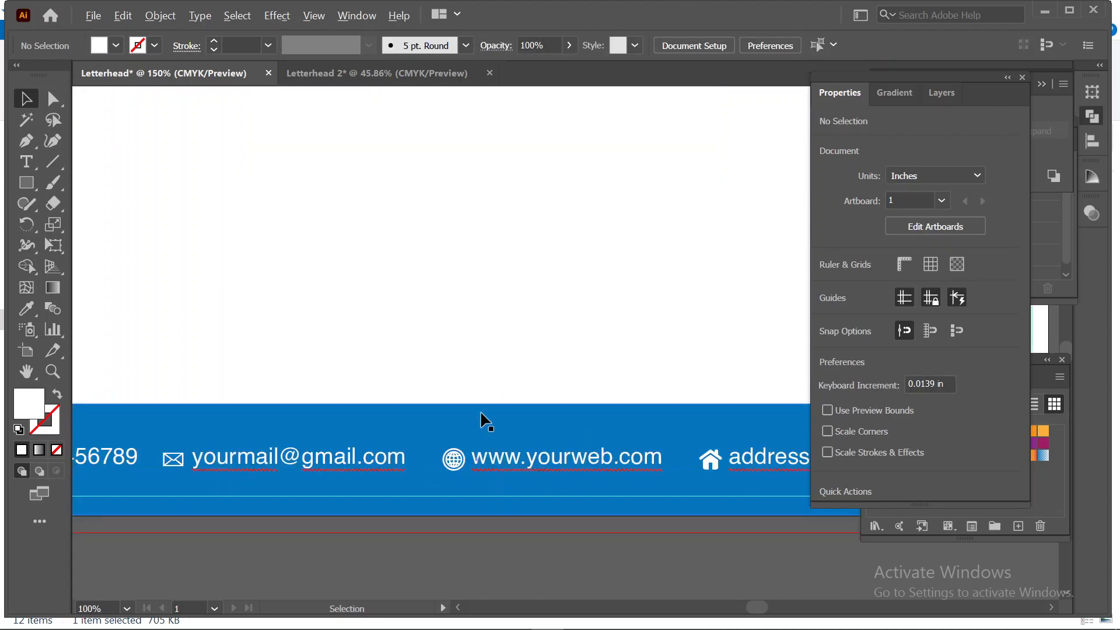
scroll(542, 343, "down", 5)
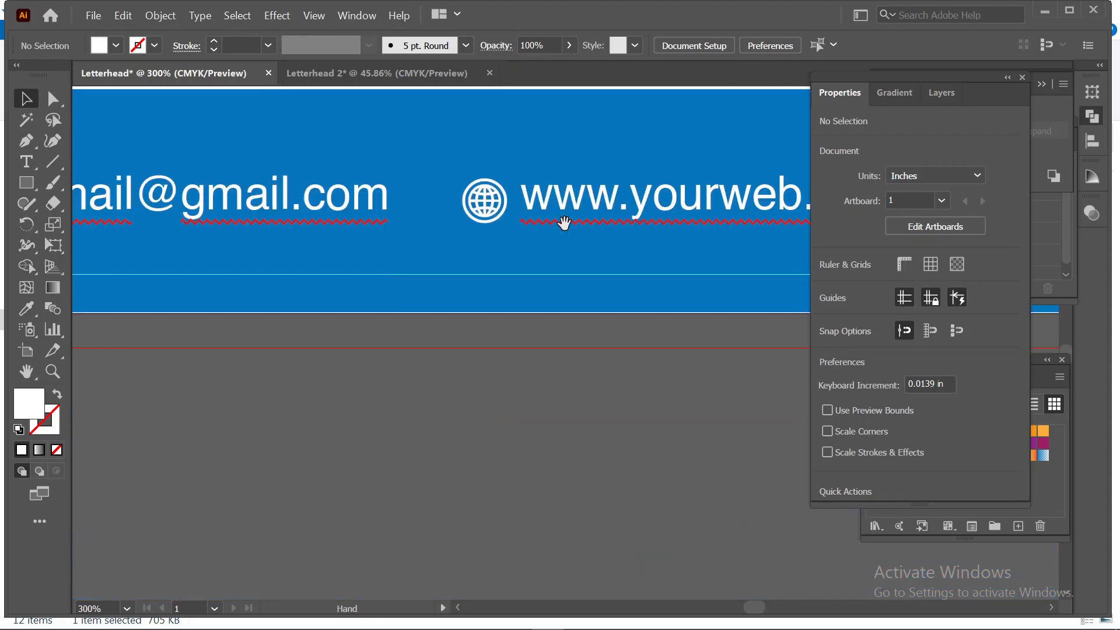
left_click(506, 311)
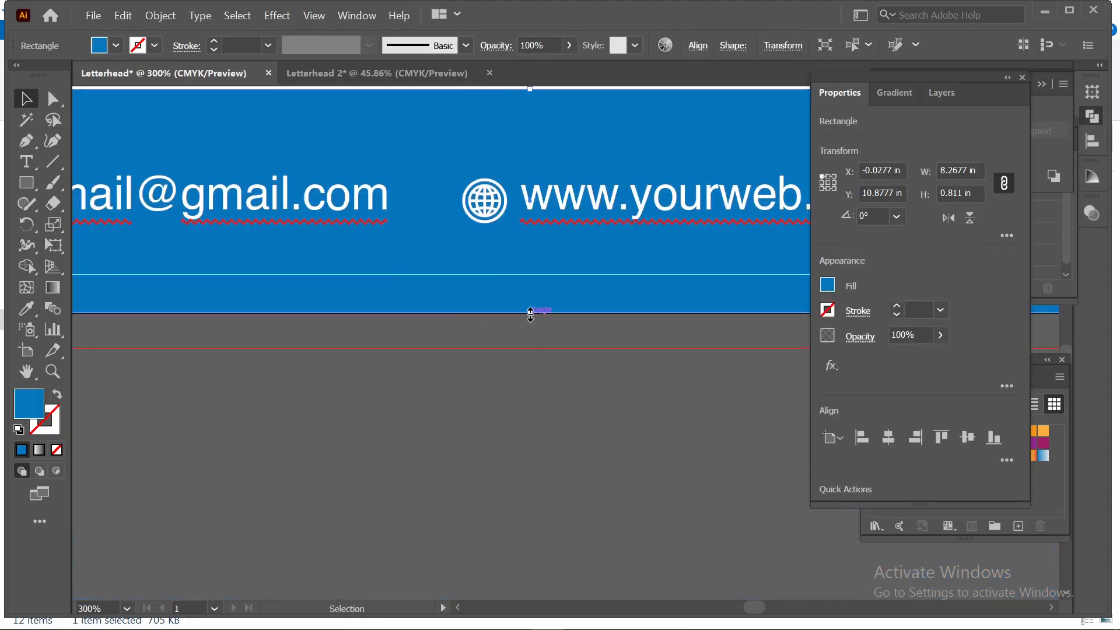
left_click_drag(530, 312, 530, 313)
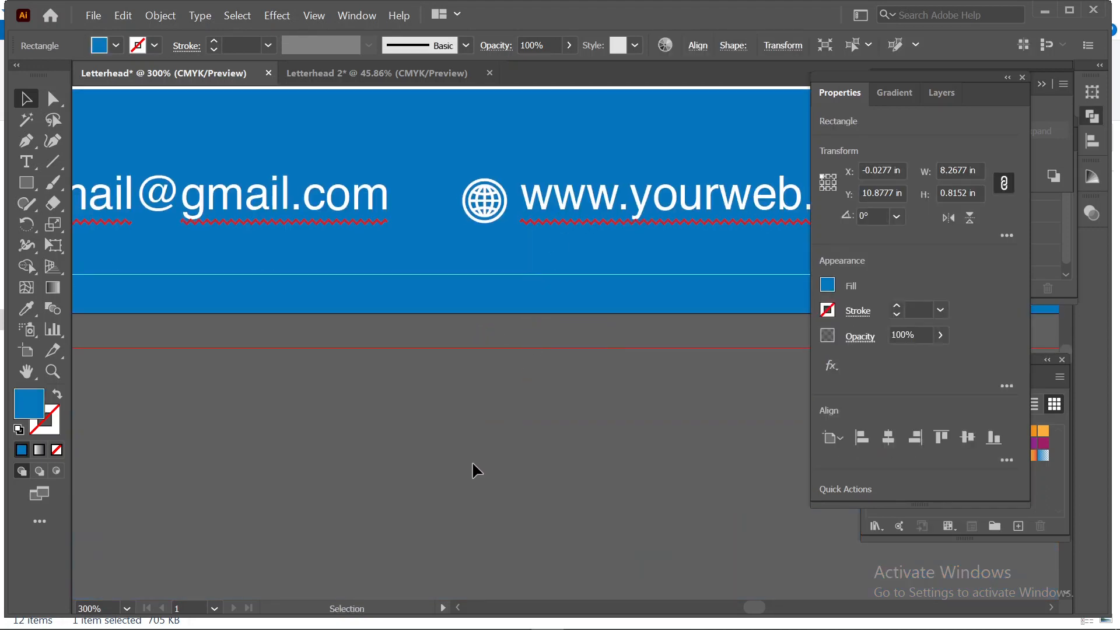
left_click(471, 461)
key("ctrl+0")
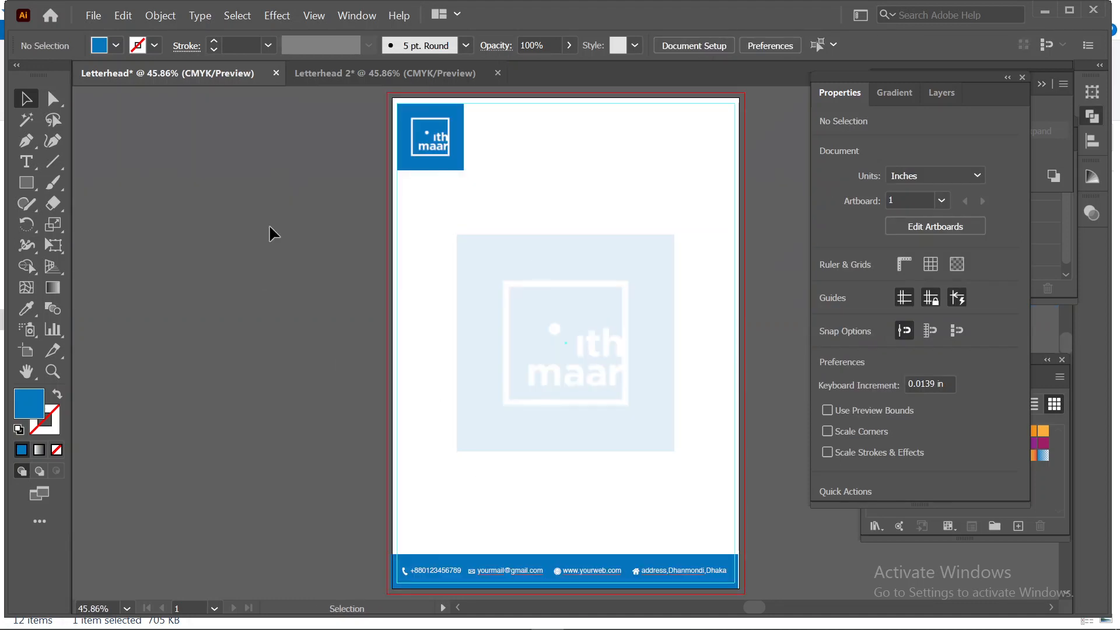
In the Letterhead 2 document, copy the Youth Skills header logo to the middle of the page and center it horizontally on the artboard
left_click(330, 68)
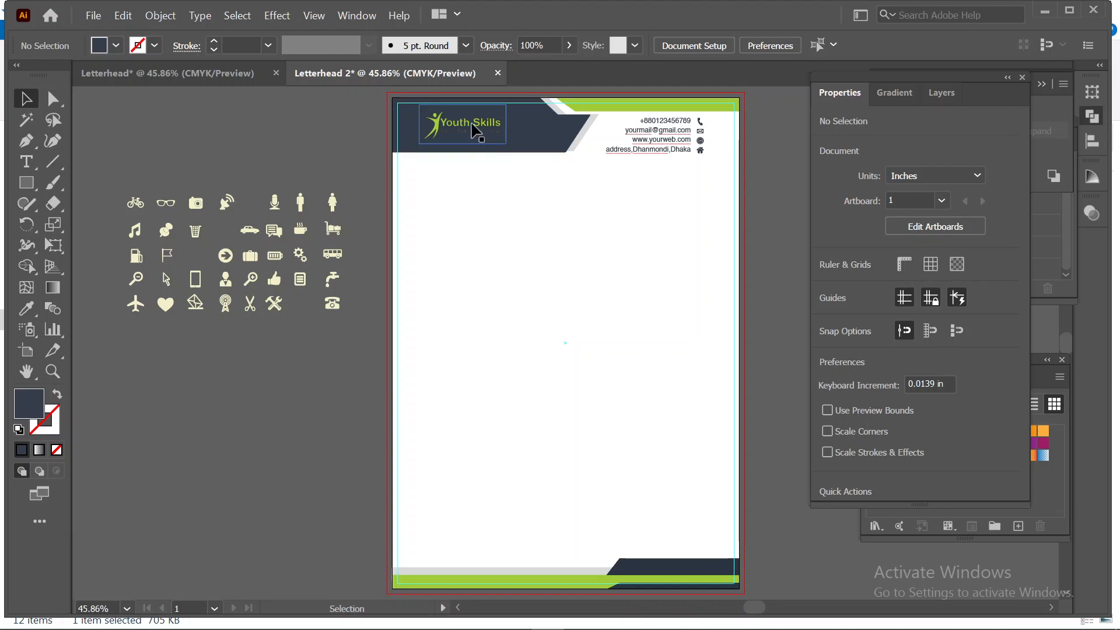
key("alt")
left_click_drag(476, 129, 543, 347)
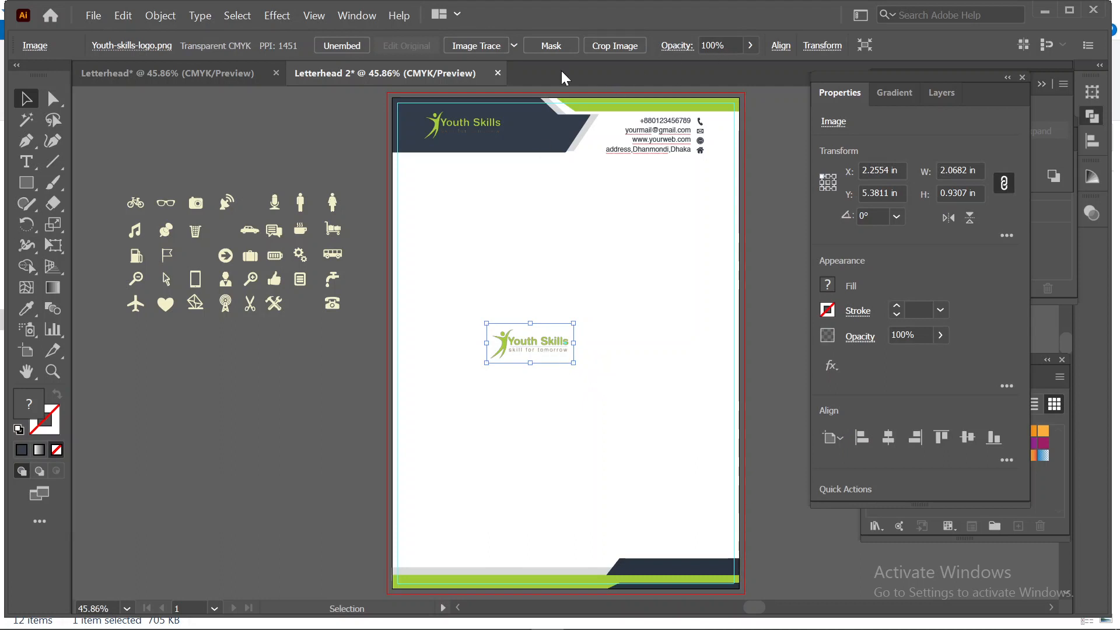
left_click(779, 46)
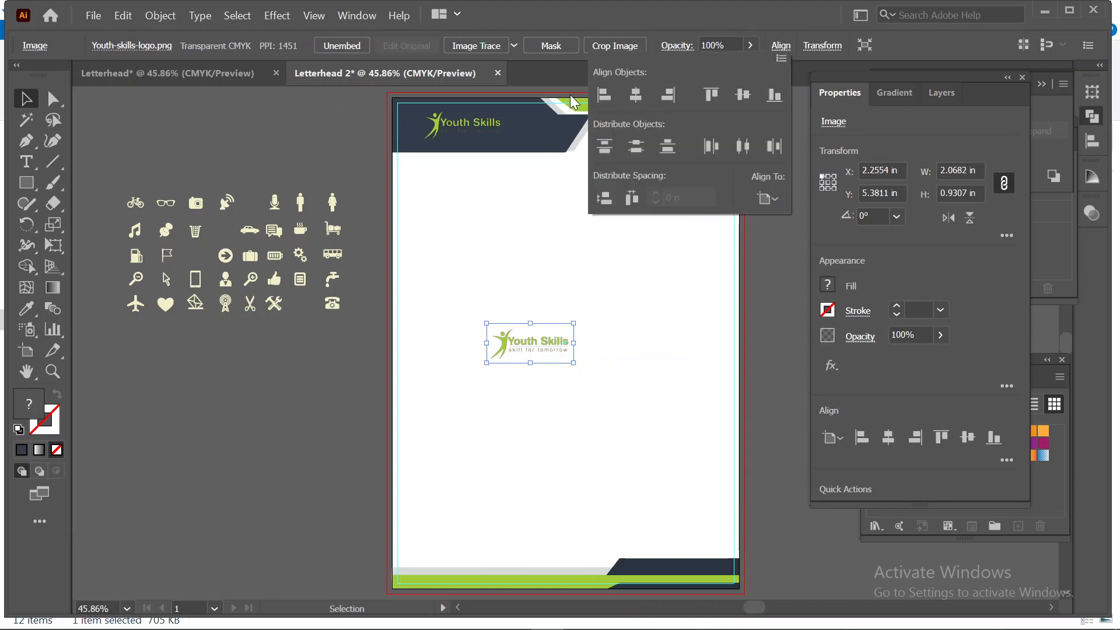
left_click(632, 96)
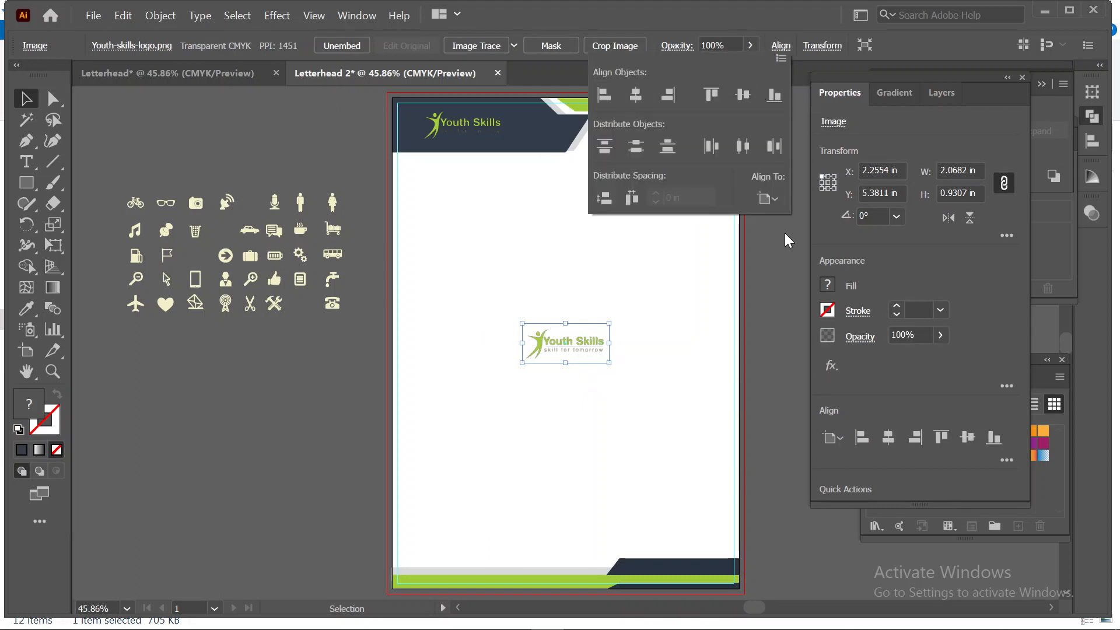
left_click(578, 334)
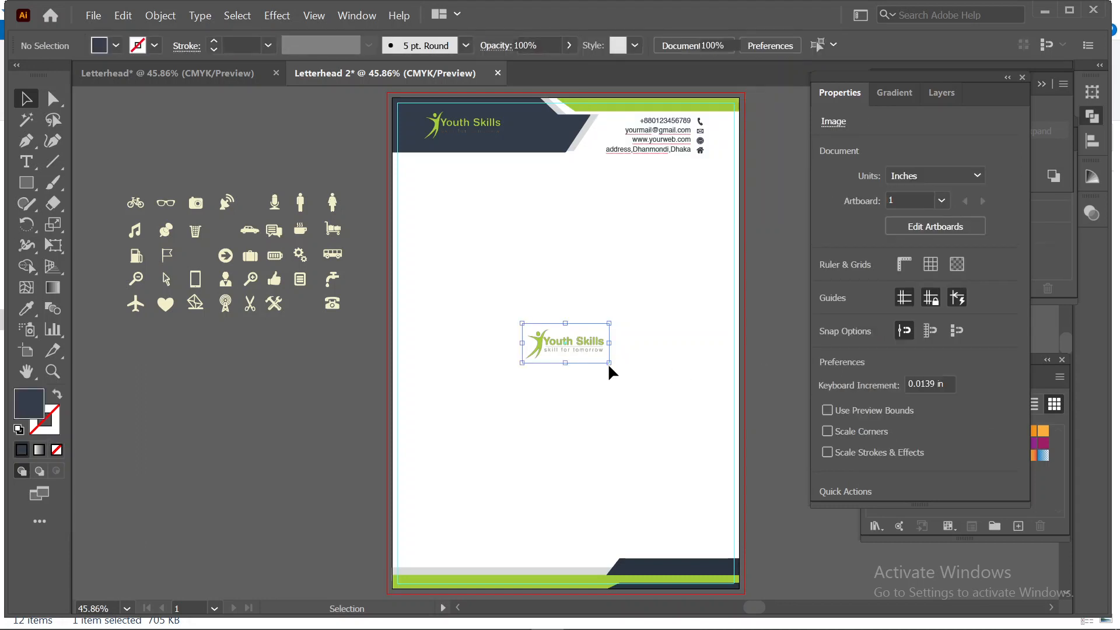
Enlarge the centered logo copy to about 8.15 by 3.67 in and reduce its opacity to about 19%
left_click_drag(609, 362, 735, 440)
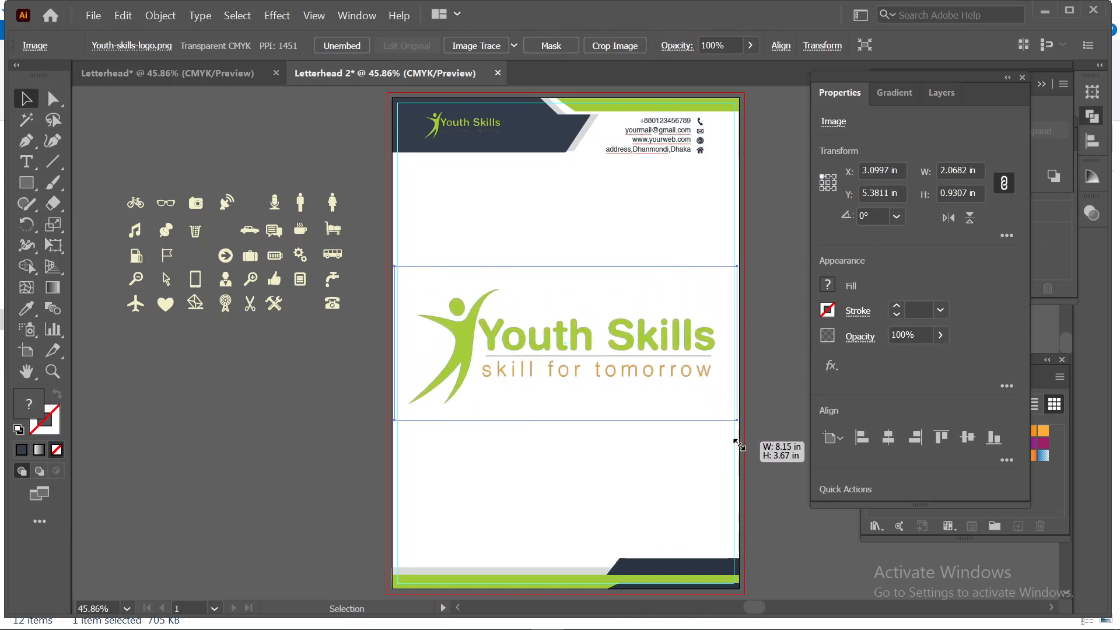
left_click(643, 224)
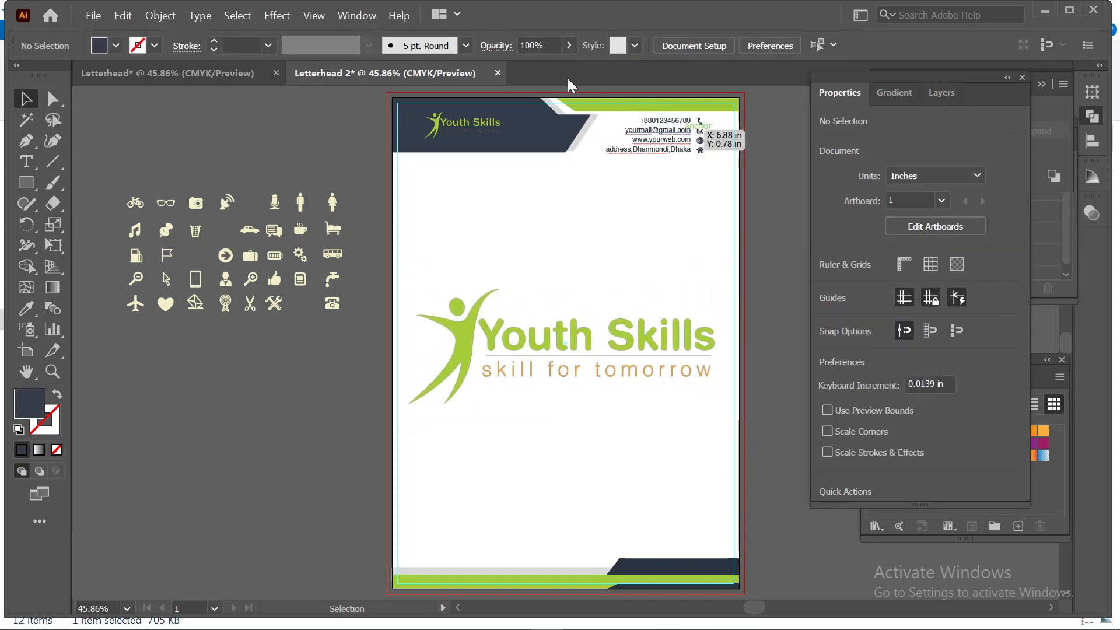
left_click(568, 46)
left_click_drag(565, 69, 517, 68)
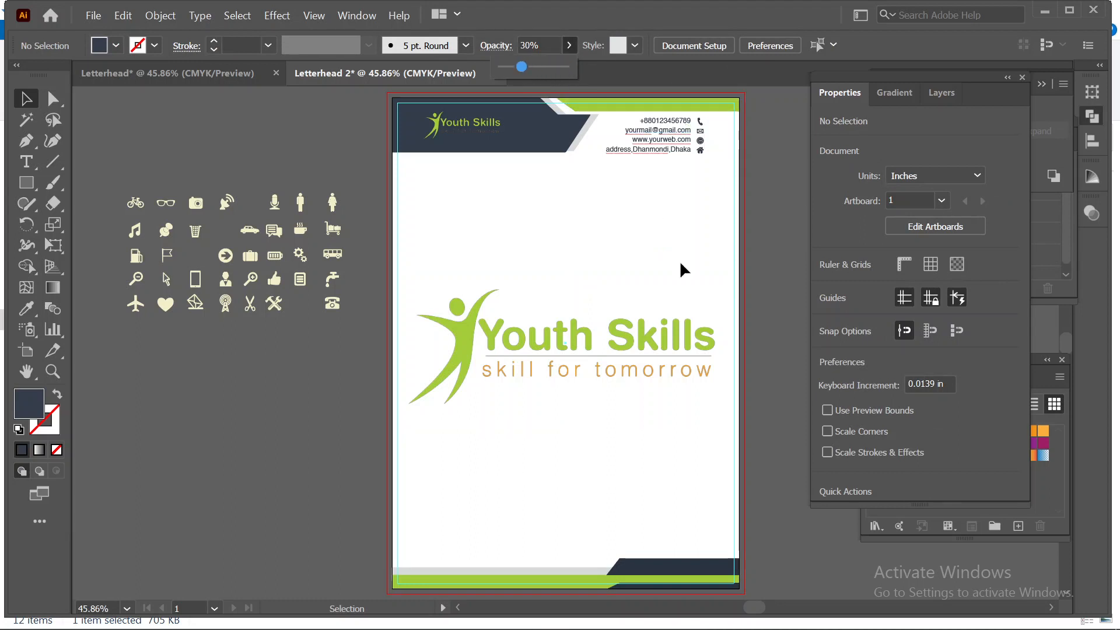
left_click(618, 319)
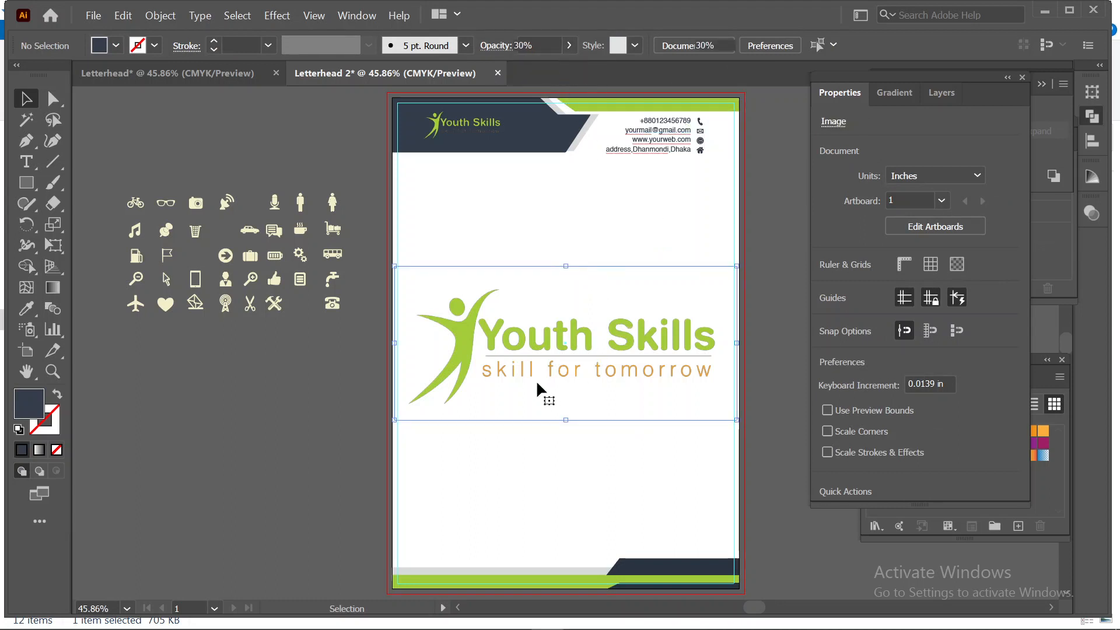
left_click(533, 323)
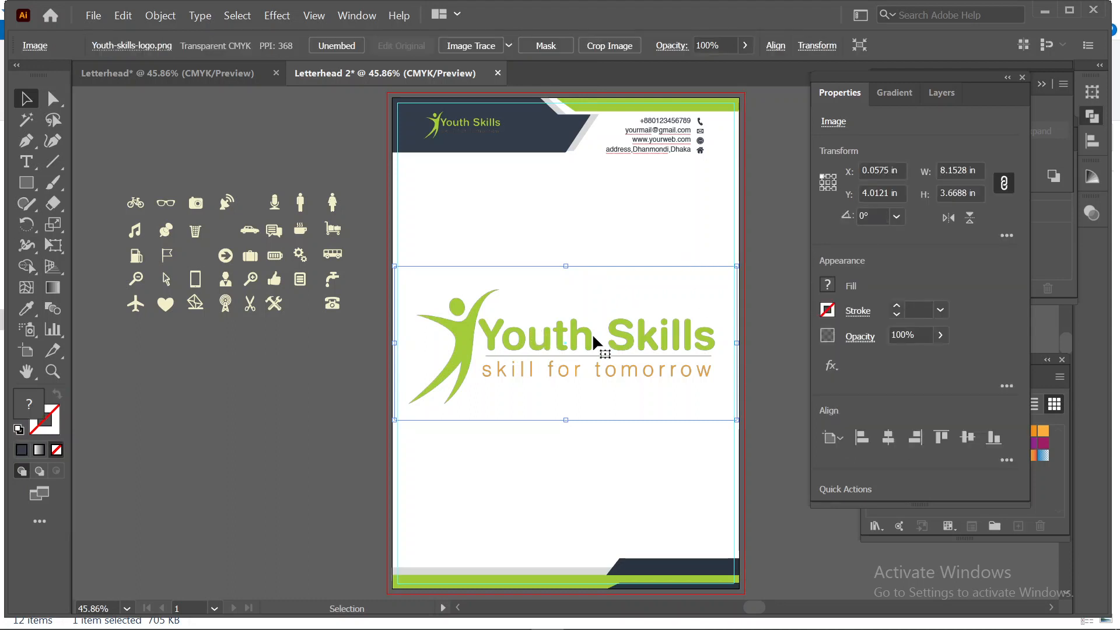
left_click(745, 46)
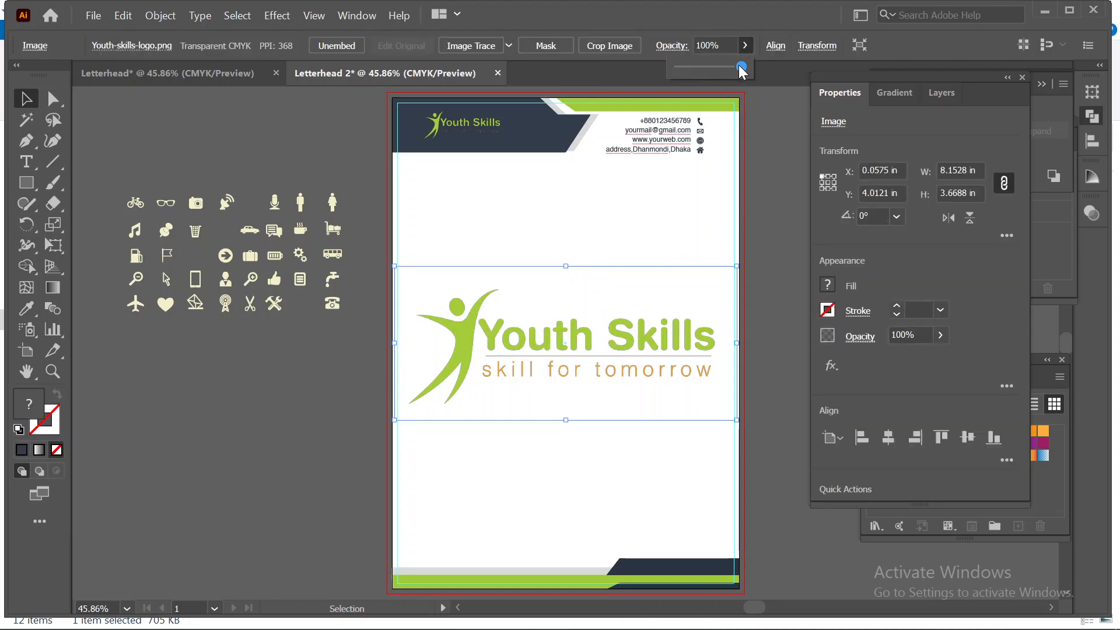
left_click_drag(702, 68, 681, 71)
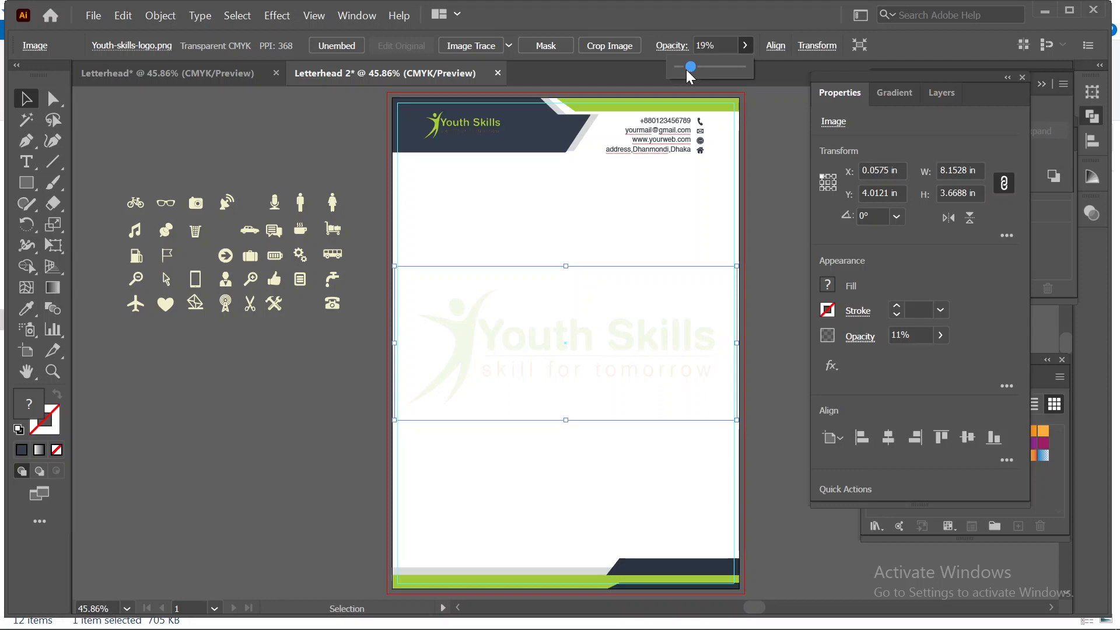
left_click(782, 197)
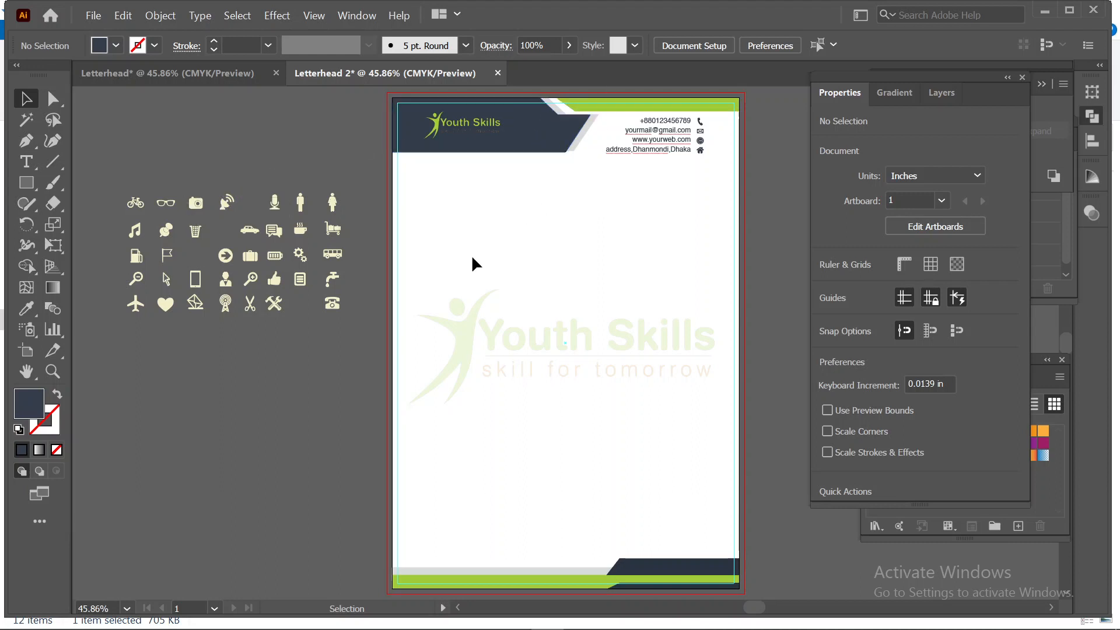
Center the Youth Skills header logo and the dark header shape on each other horizontally and vertically
left_click(534, 138)
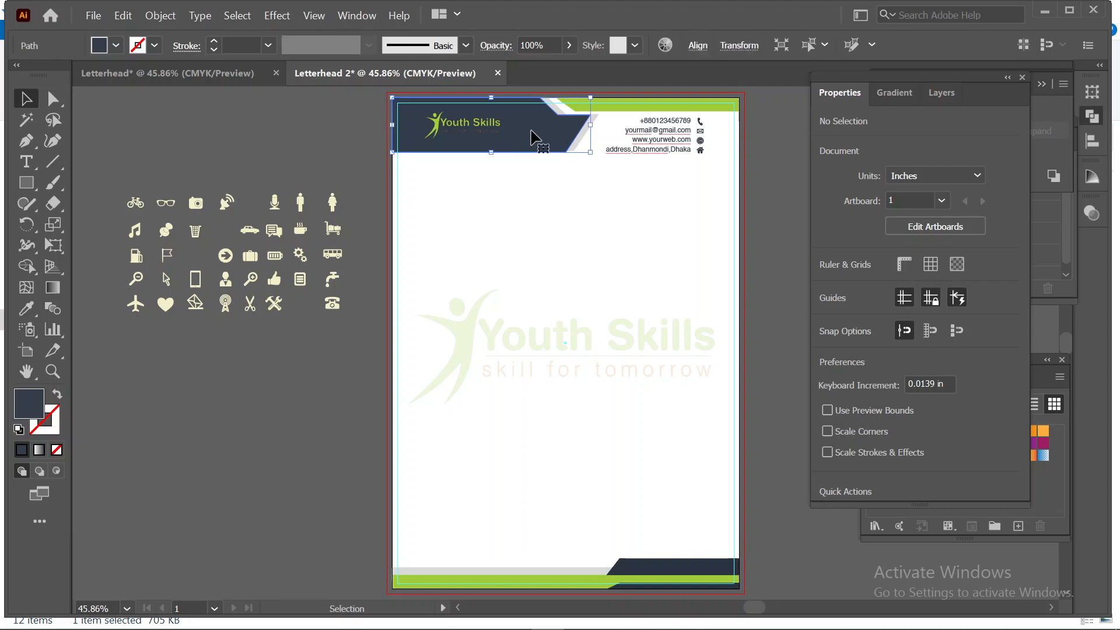
left_click(465, 132, "shift")
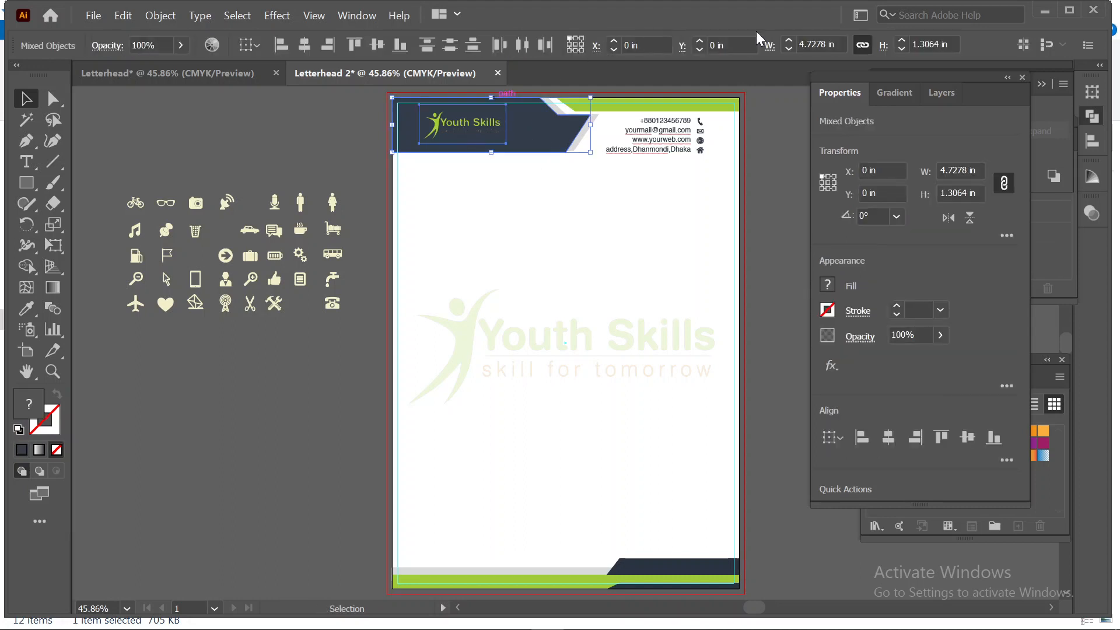
left_click(304, 45)
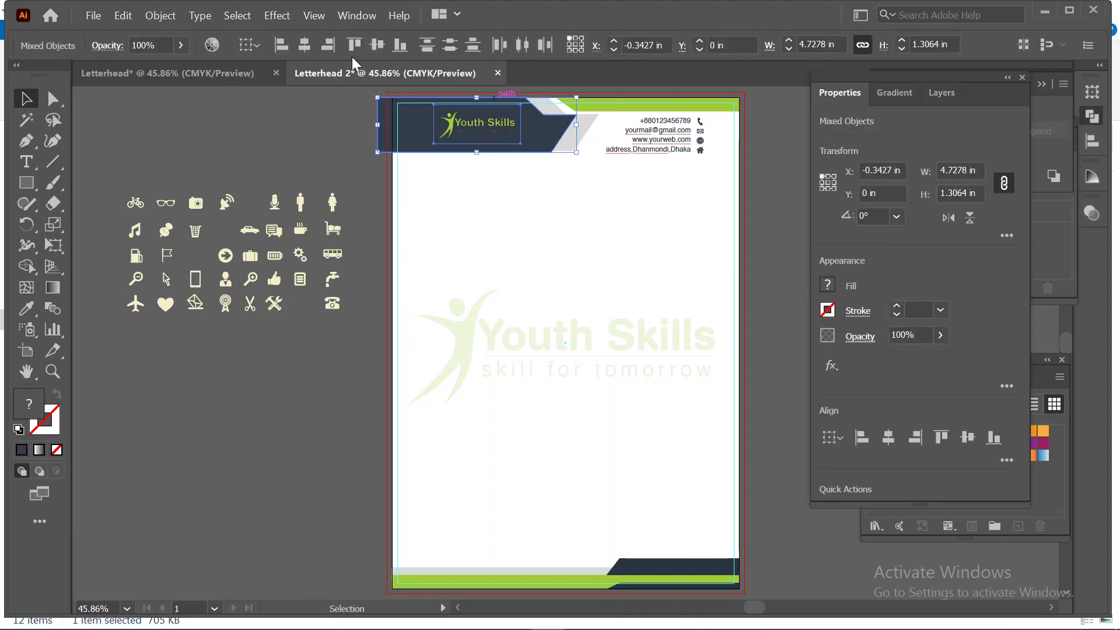
left_click(373, 47)
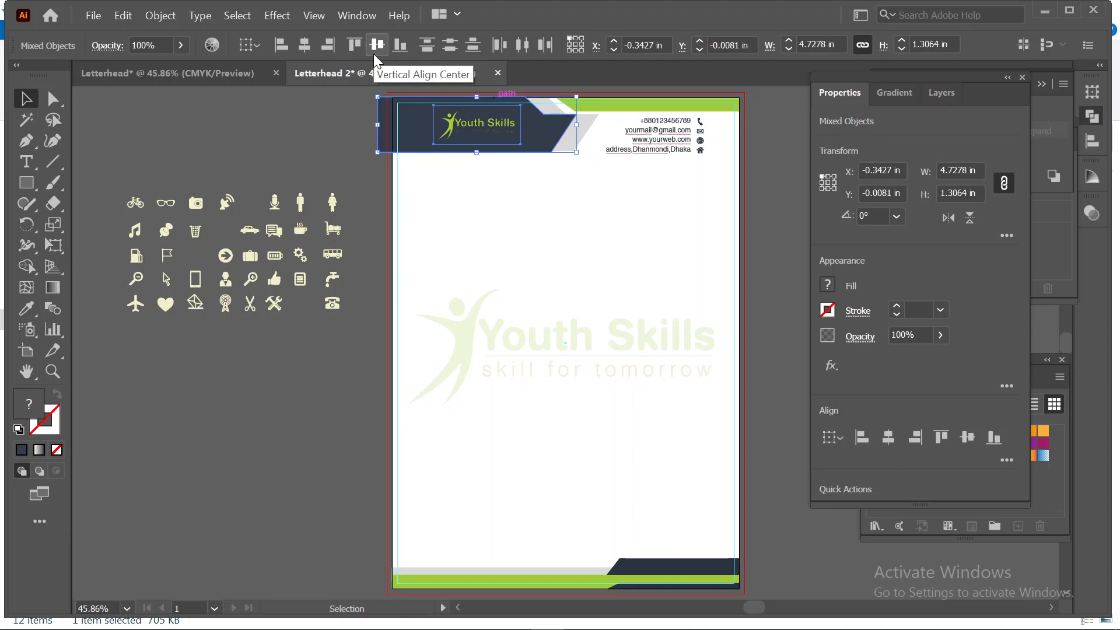
left_click(306, 136)
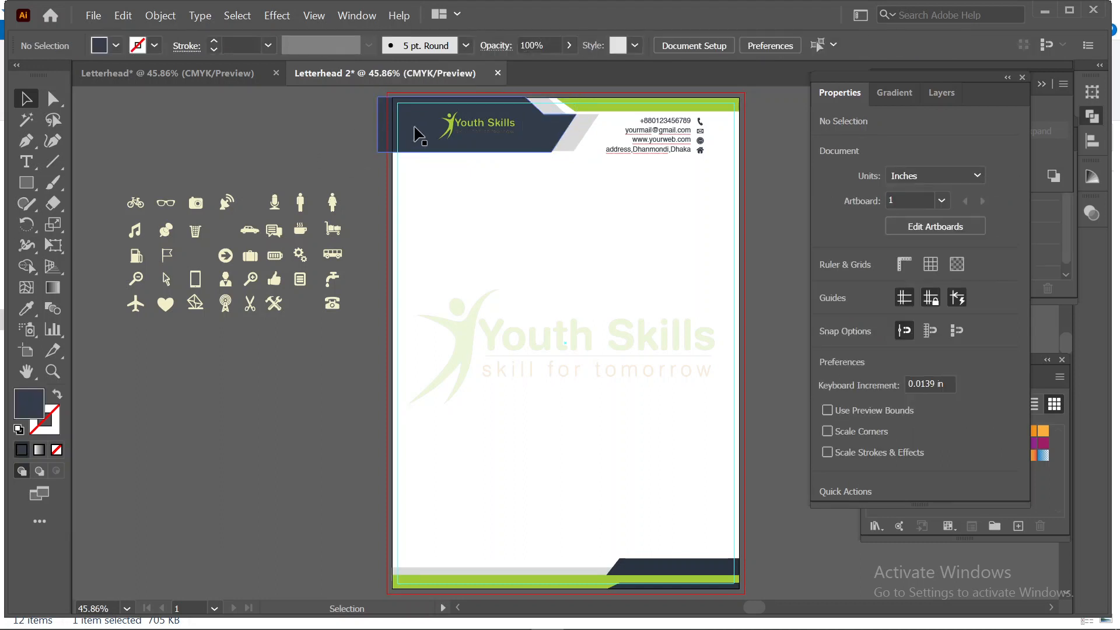
Nudge the header logo and dark header shape together to the right until their X position is 0.0048 in
left_click(454, 125)
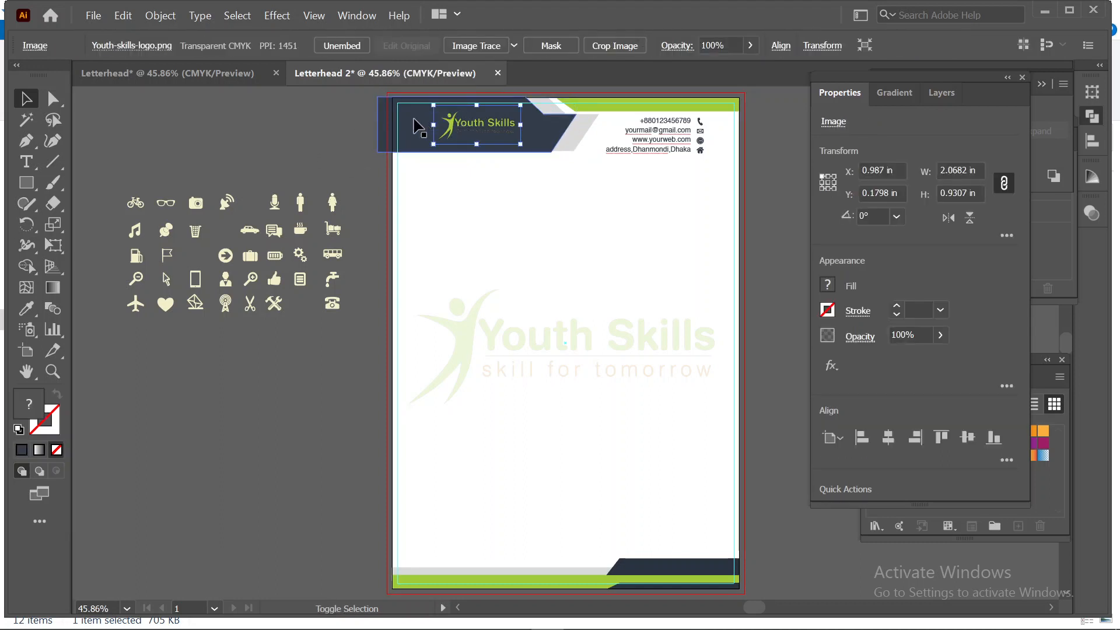
left_click(419, 132, "shift")
key("Right")
key("Right")
key("Right")
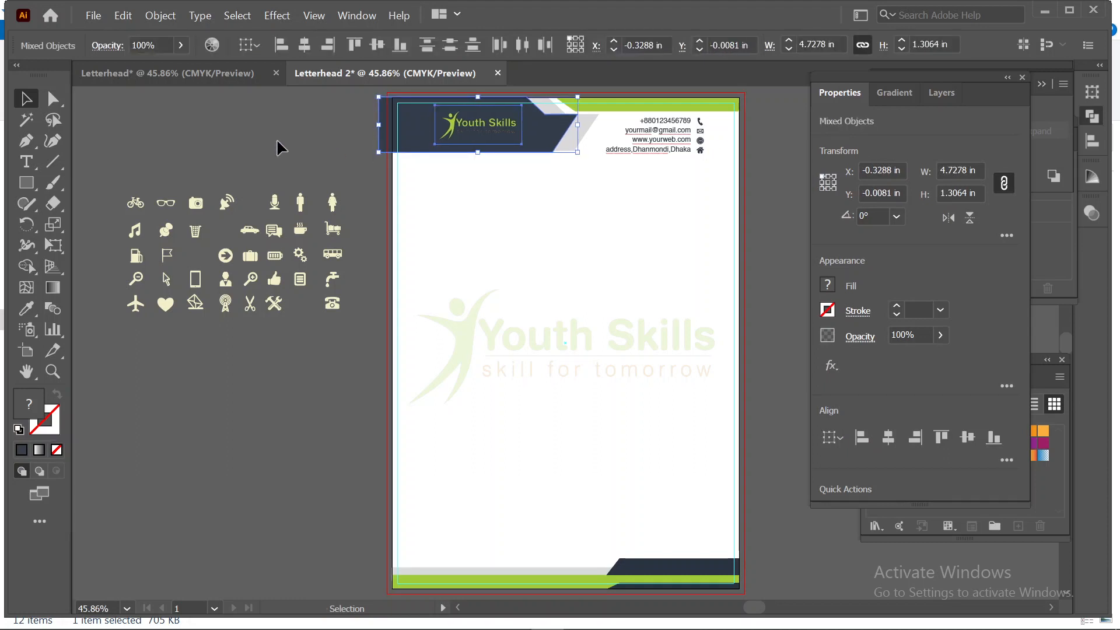
key("Right")
key("Right")
key("Right")
key("Right")
key("Right")
key("Right")
key("Right")
key("Right")
key("Right")
key("Right")
key("Right")
key("Right")
key("Right")
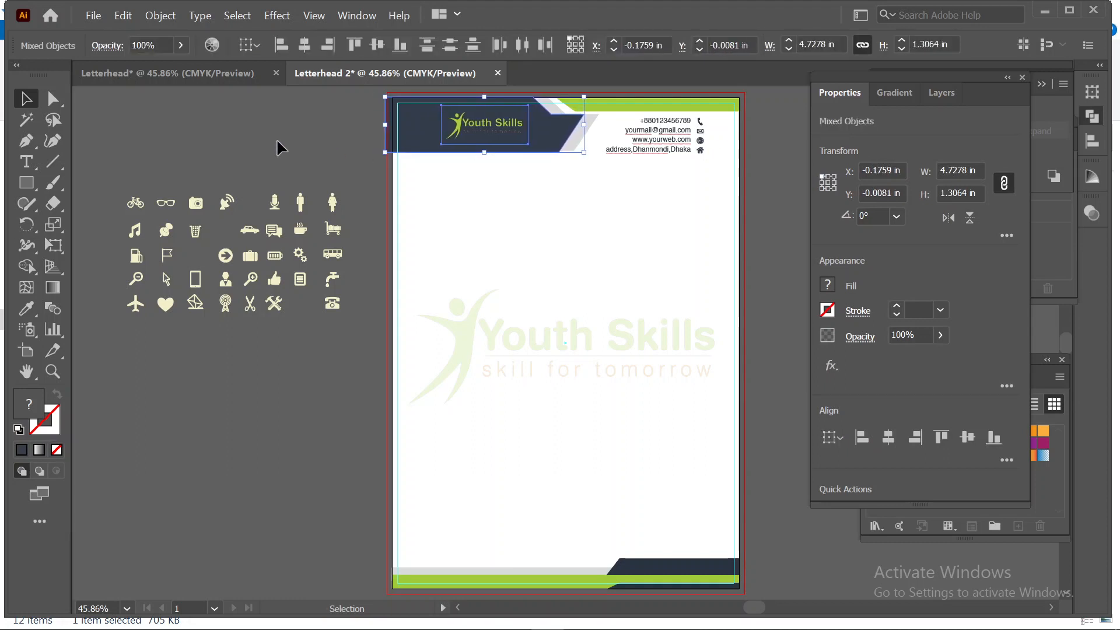
key("Right")
key("Right")
key("Right")
key("Right")
key("Right")
key("Right")
key("Right")
key("Right")
key("Right")
key("Right")
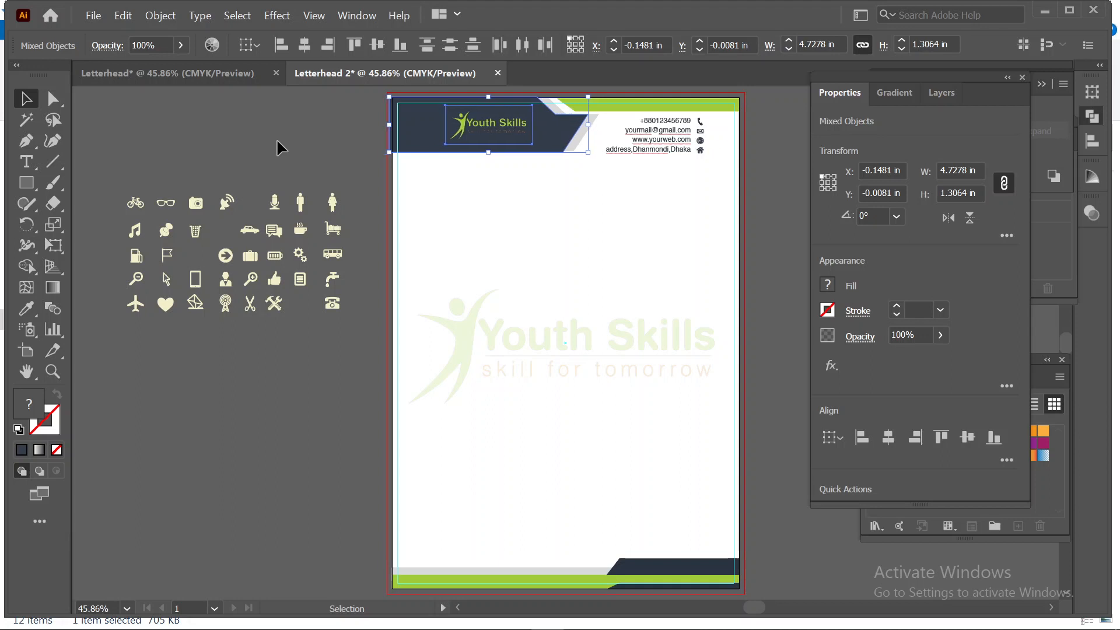
key("Right")
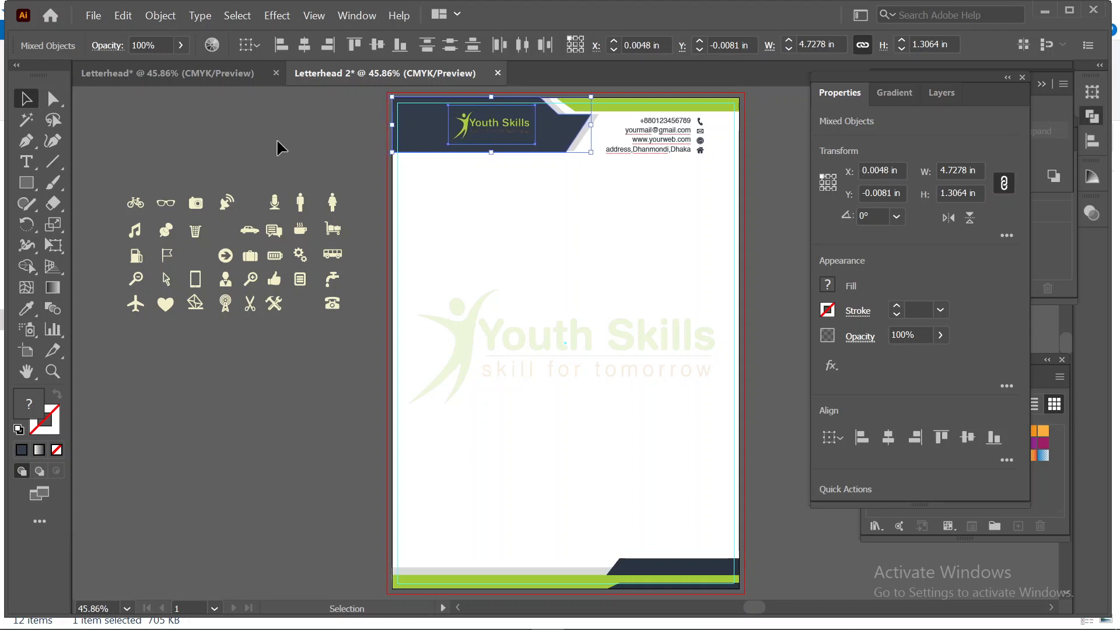
left_click(280, 123)
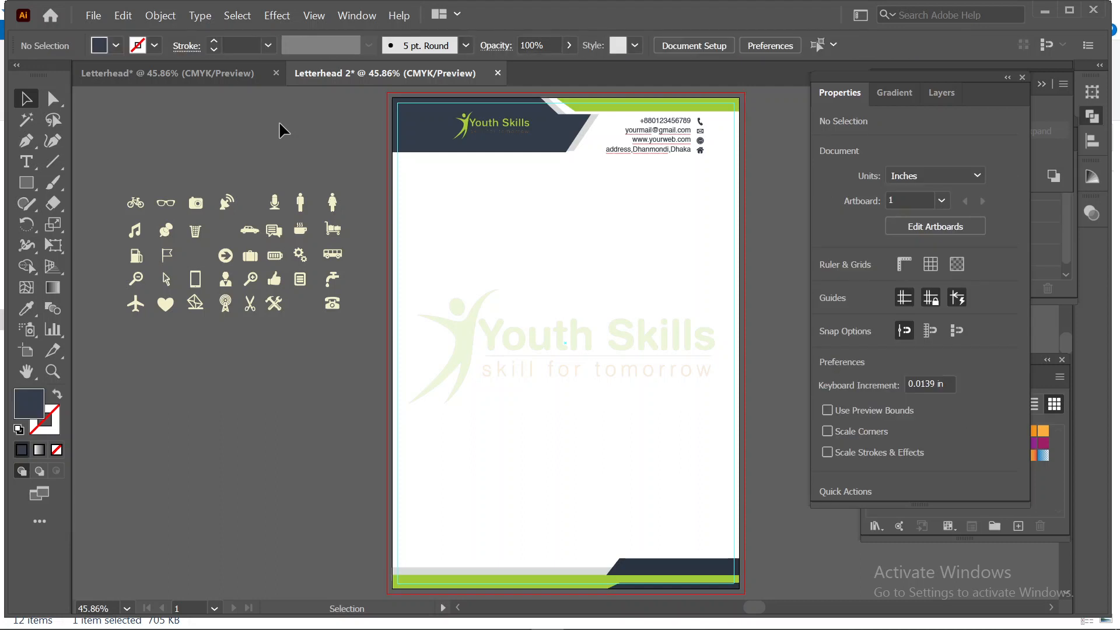
Nudge only the header logo to the left within the dark header shape to an X position of 0.709 in
scroll(231, 411, "down", 2)
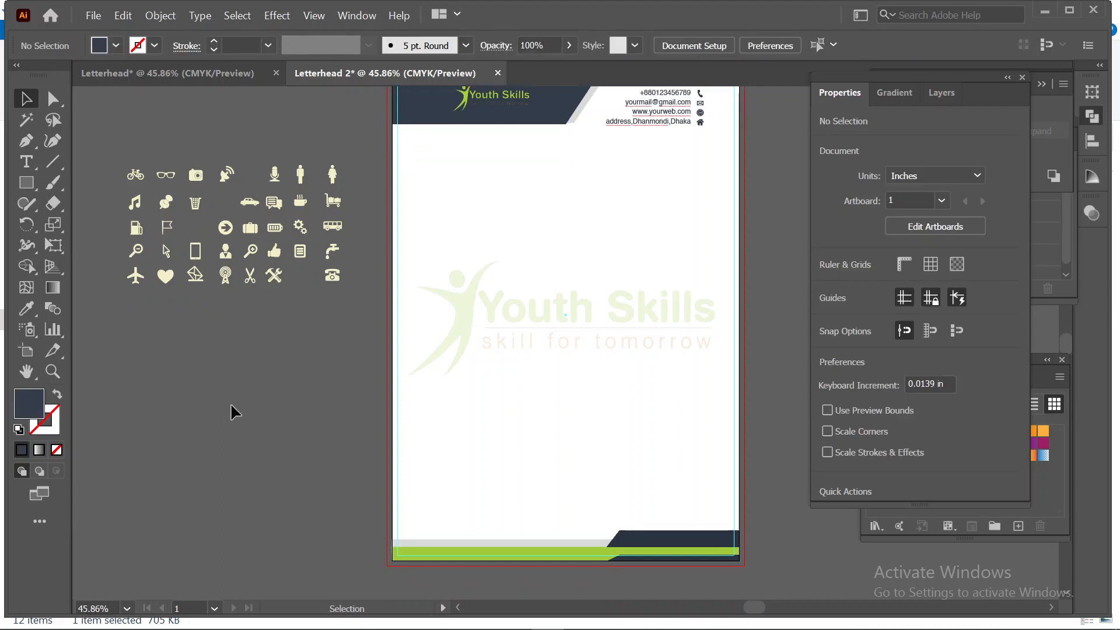
scroll(234, 407, "up", 3)
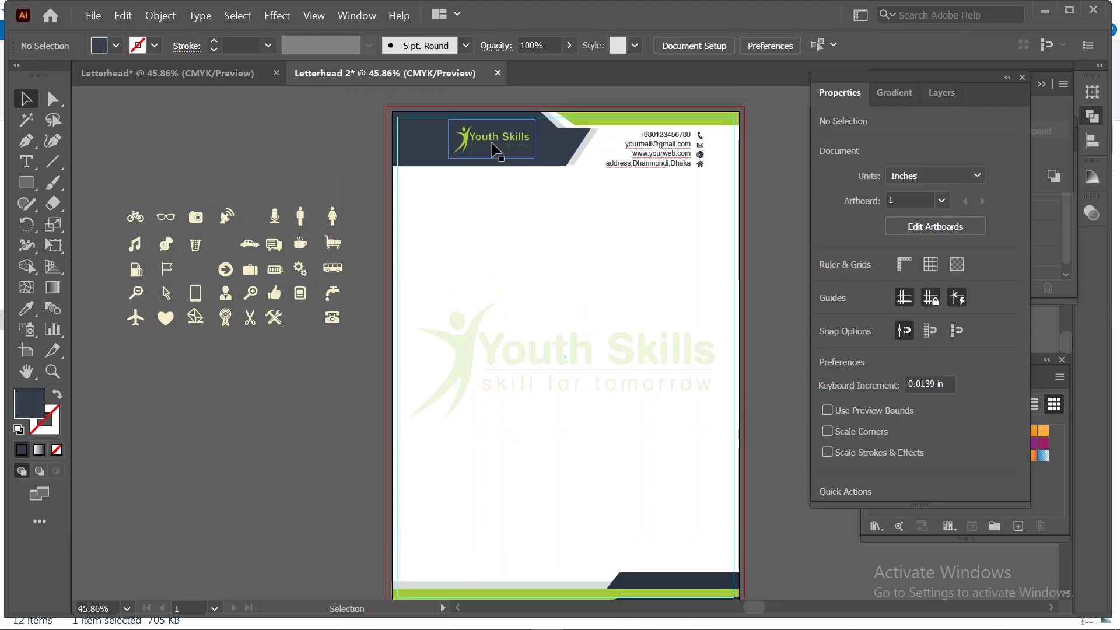
left_click(492, 149)
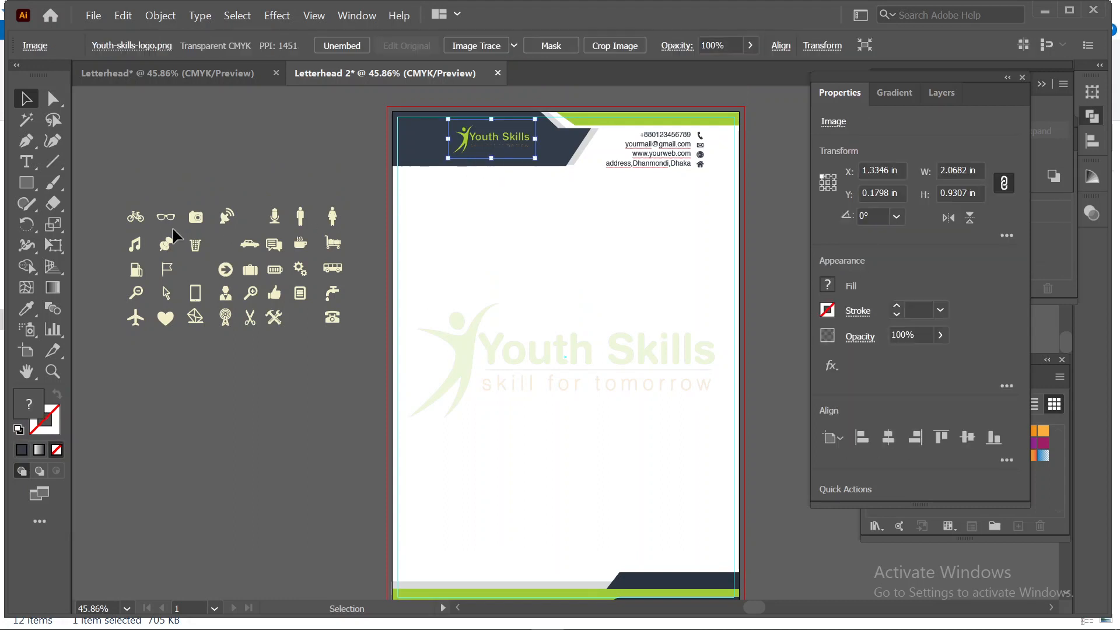
key("shift+Left")
key("shift+Left")
key("shift+Left")
key("shift+Left")
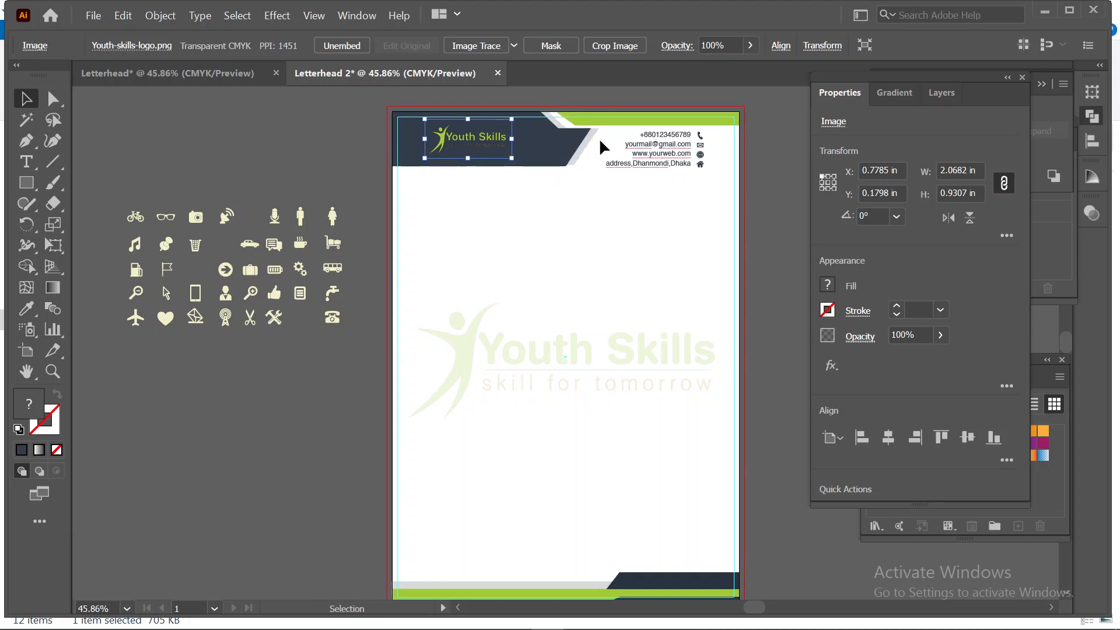
key("Left")
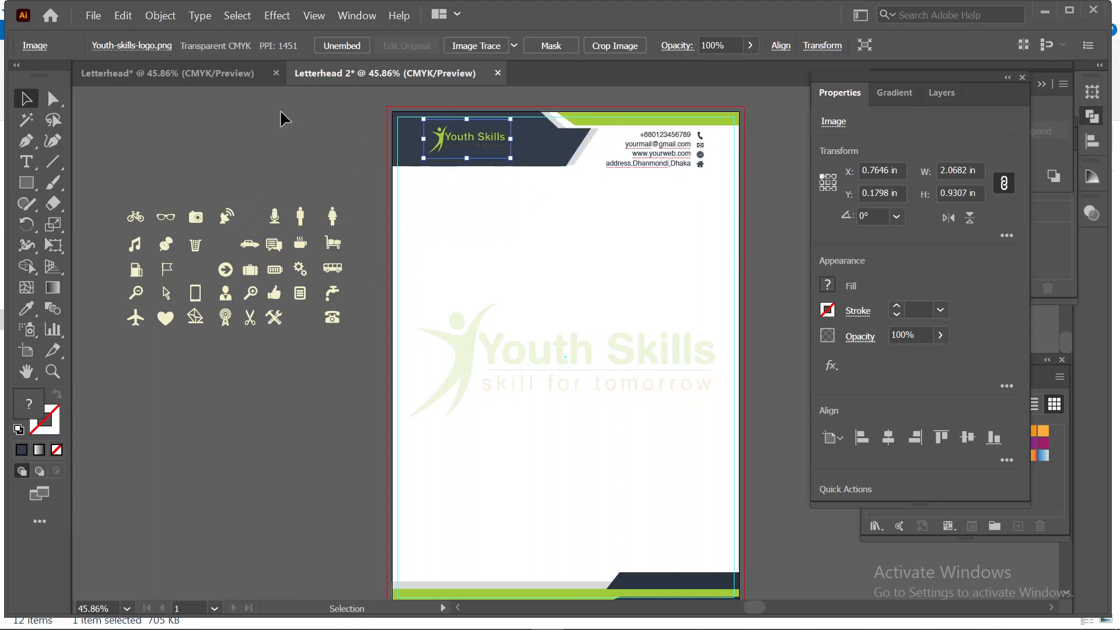
key("Left")
key("Left")
key("Left")
key("Left")
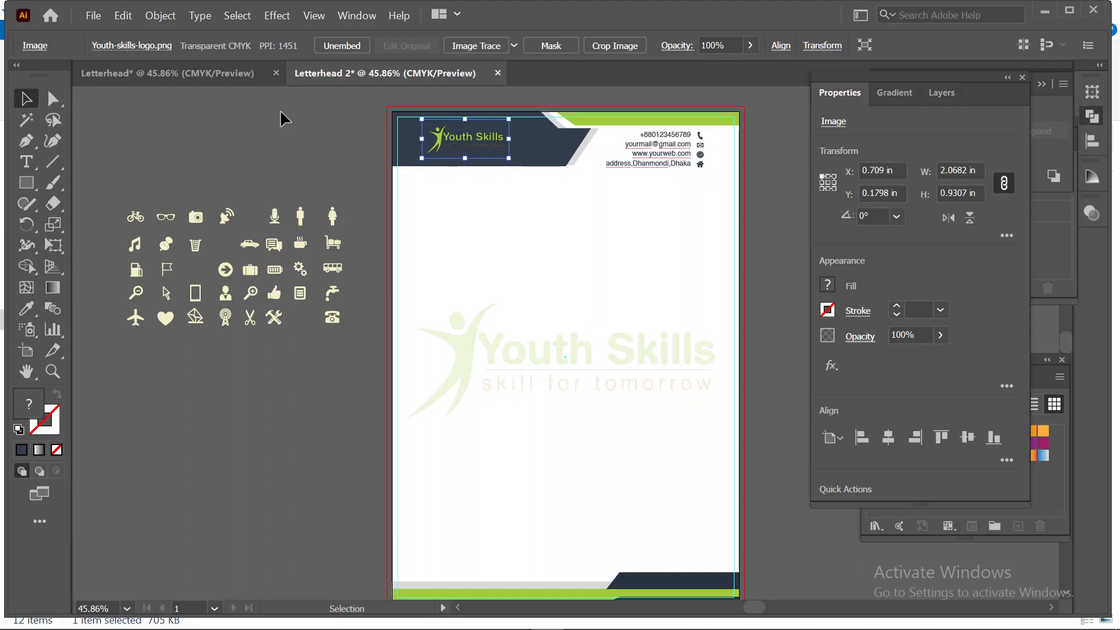
left_click(281, 118)
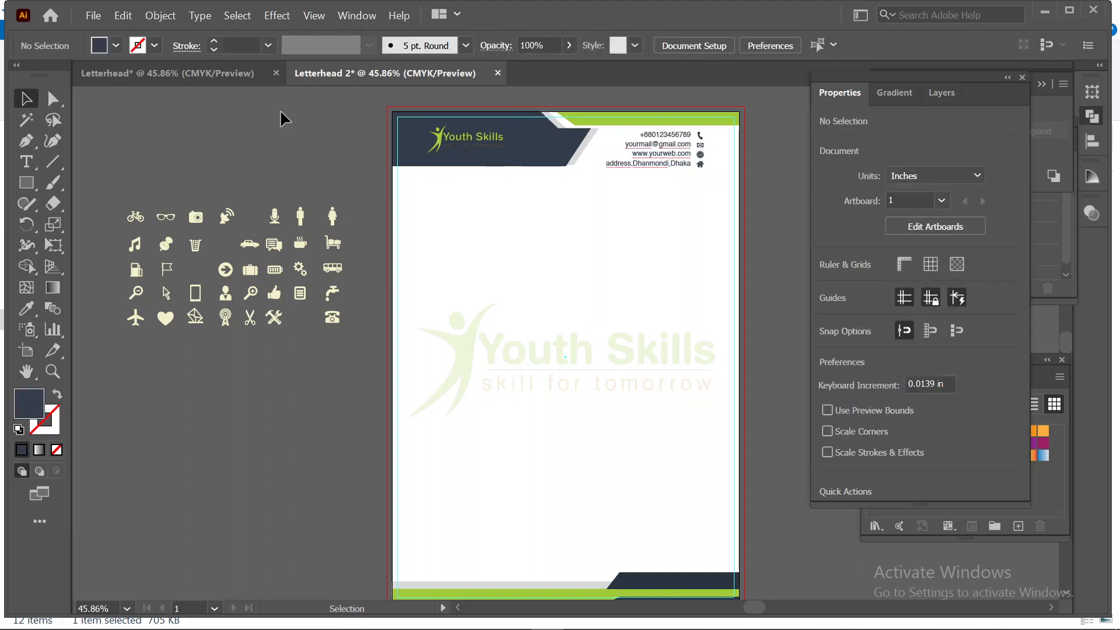
In the Letterhead document, delete the faded watermark logo from the middle of the page
scroll(532, 309, "down", 5)
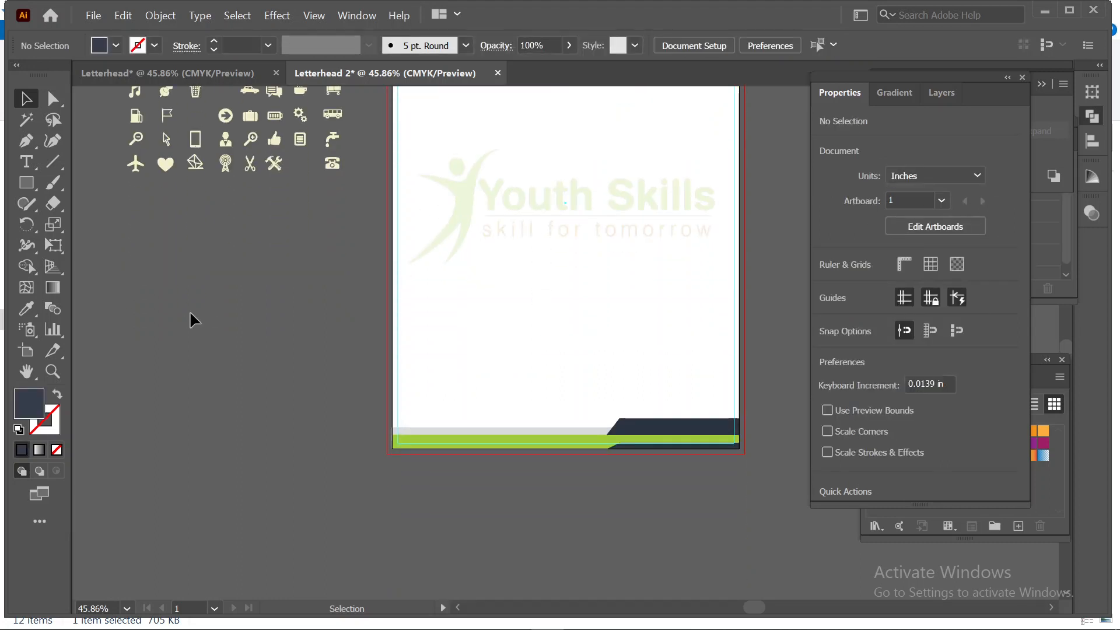
scroll(201, 314, "up", 1)
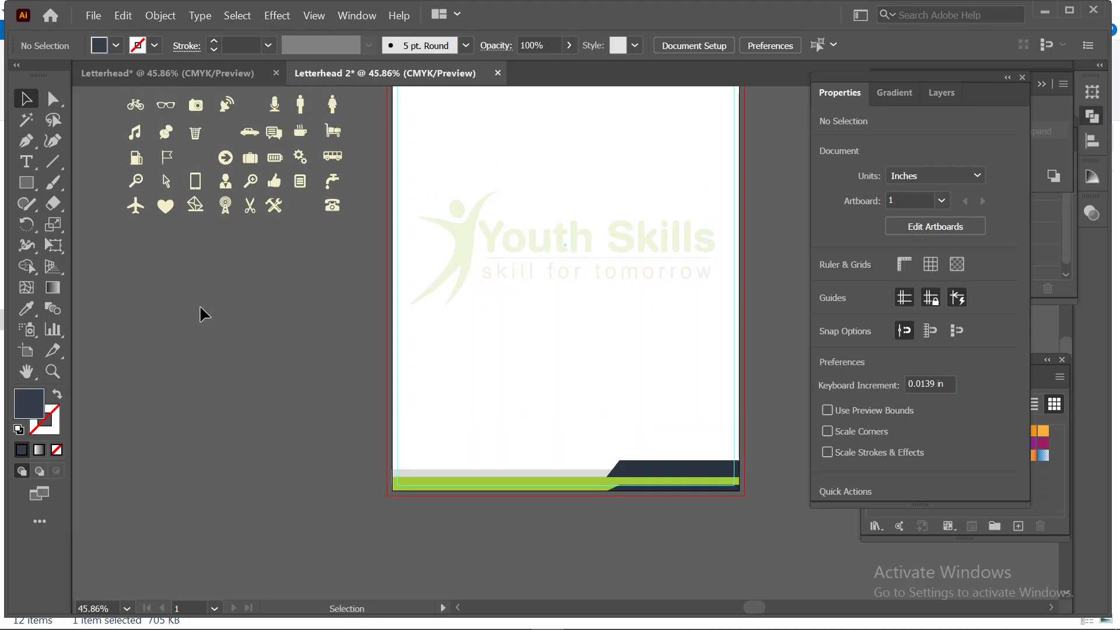
scroll(201, 313, "up", 1)
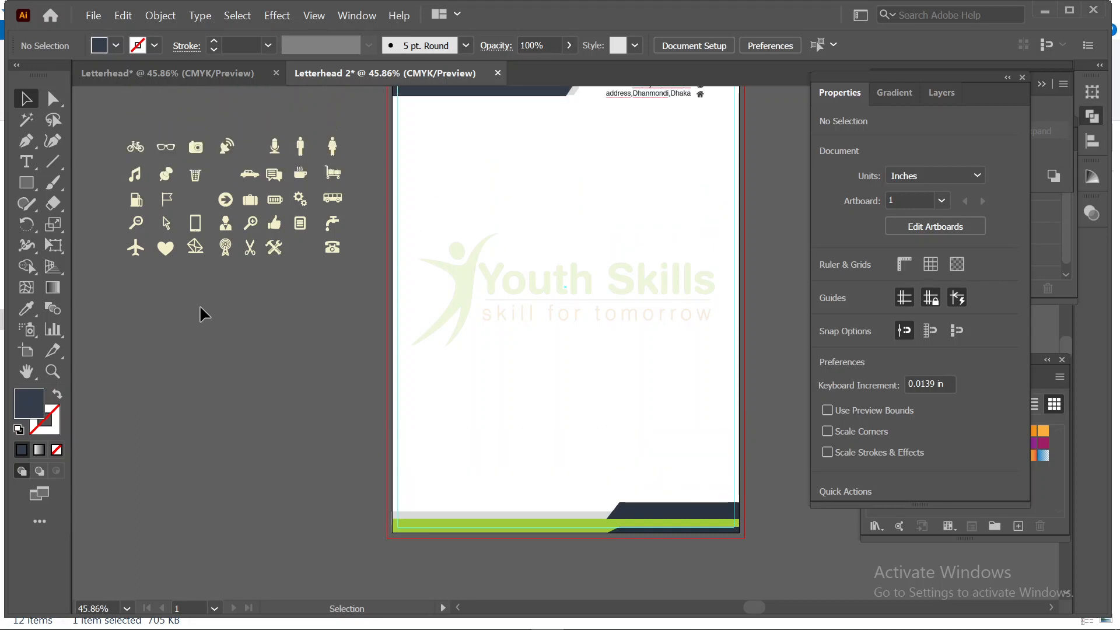
left_click(219, 70)
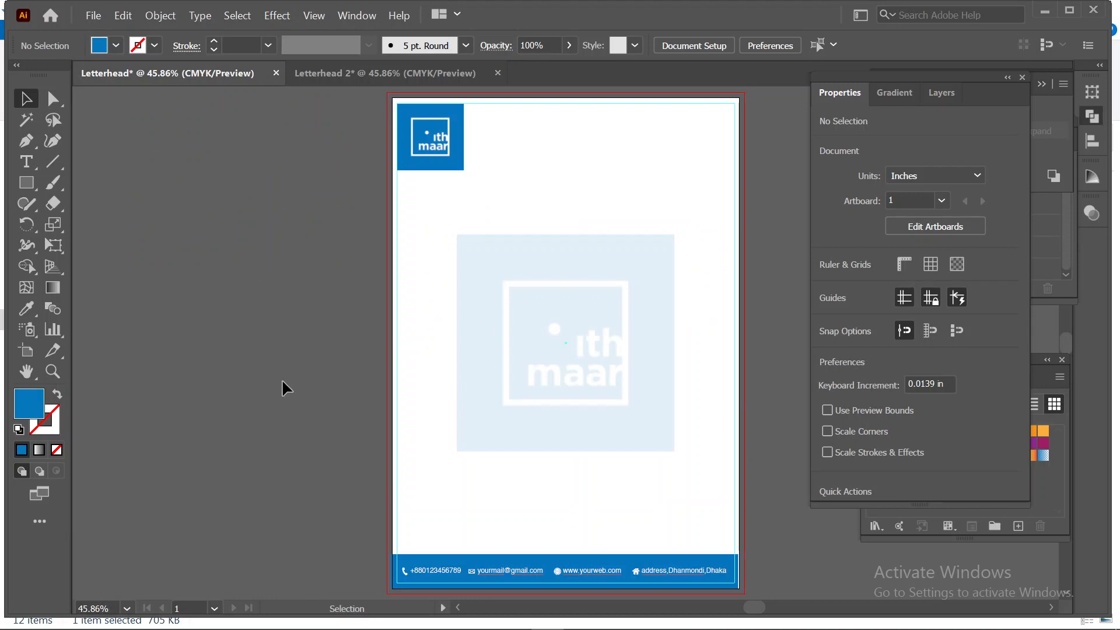
scroll(285, 389, "down", 1)
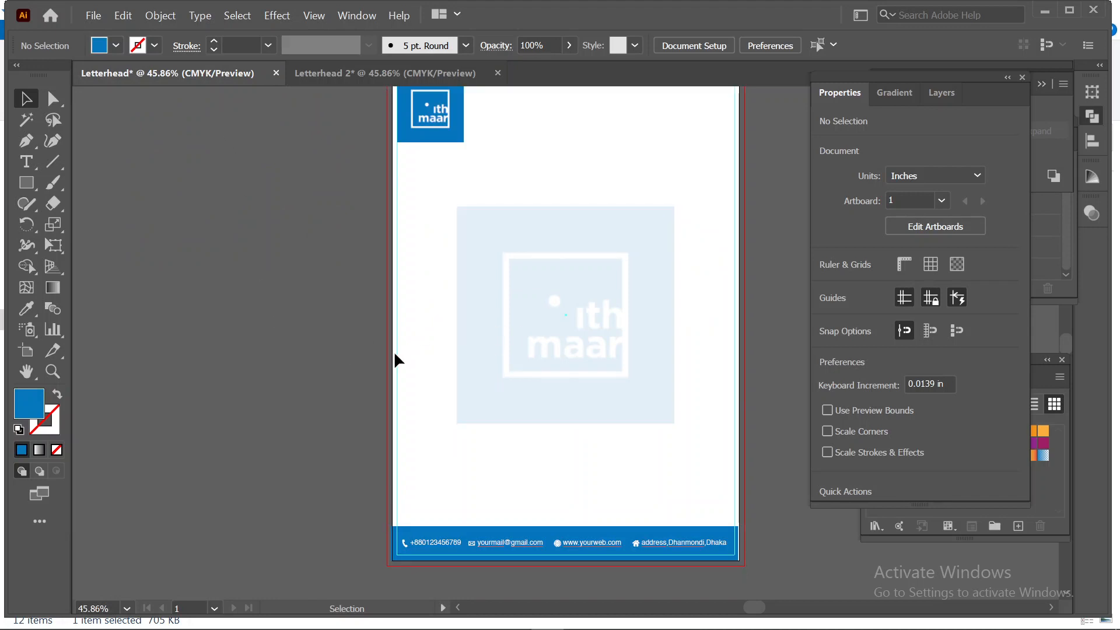
scroll(278, 368, "up", 1)
left_click(544, 340)
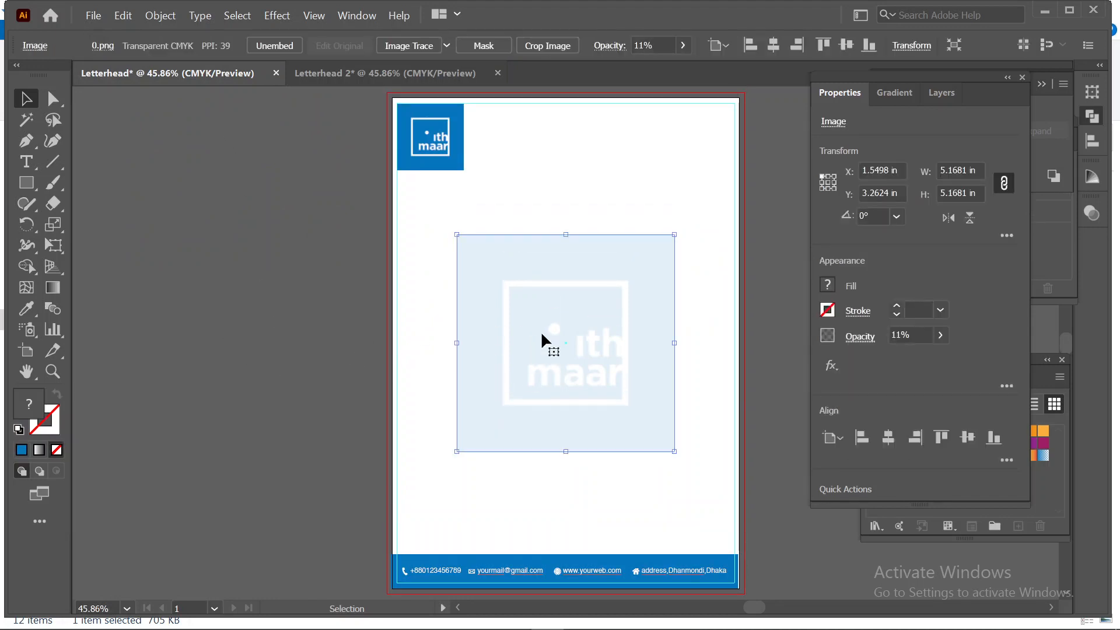
key("Delete")
Switch to Chrome to view the Google image results for professional letterhead
scroll(544, 340, "up", 1)
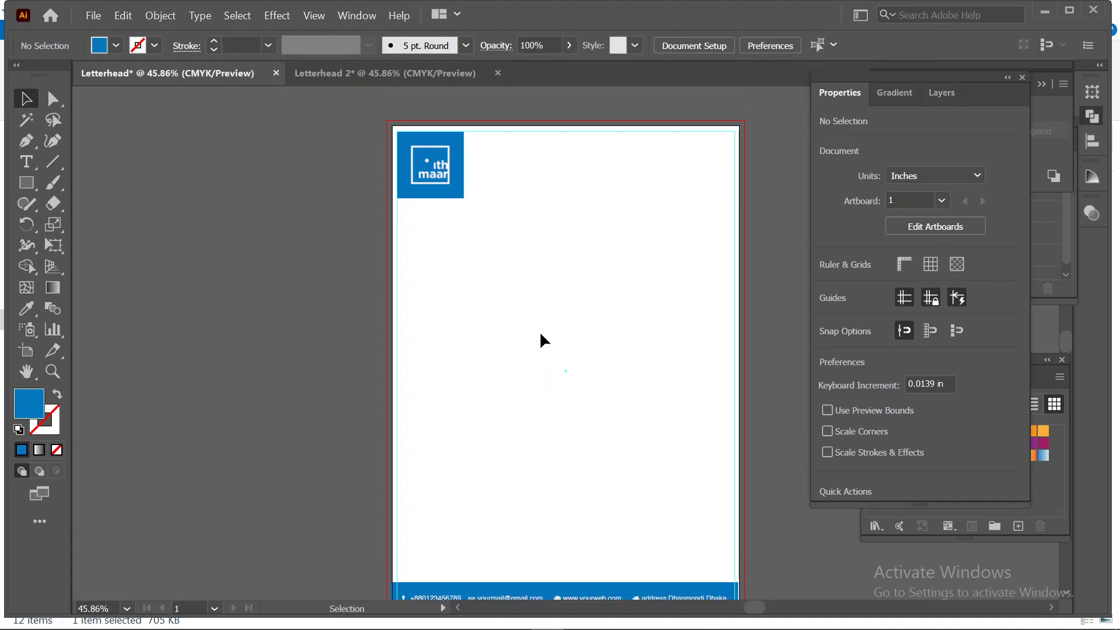
scroll(543, 340, "down", 1)
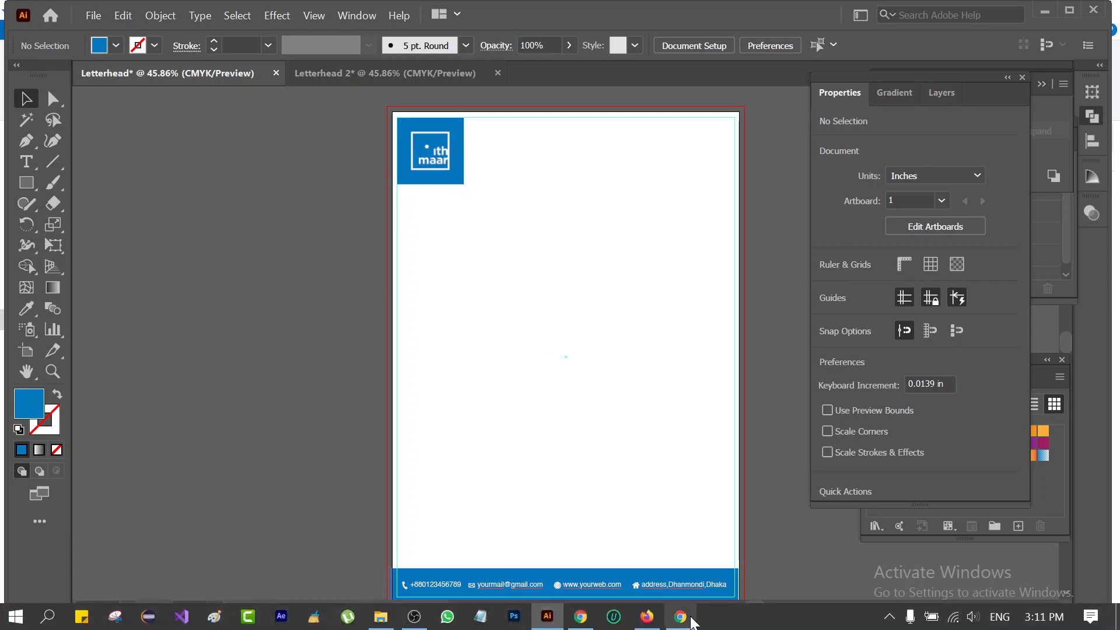
left_click(678, 618)
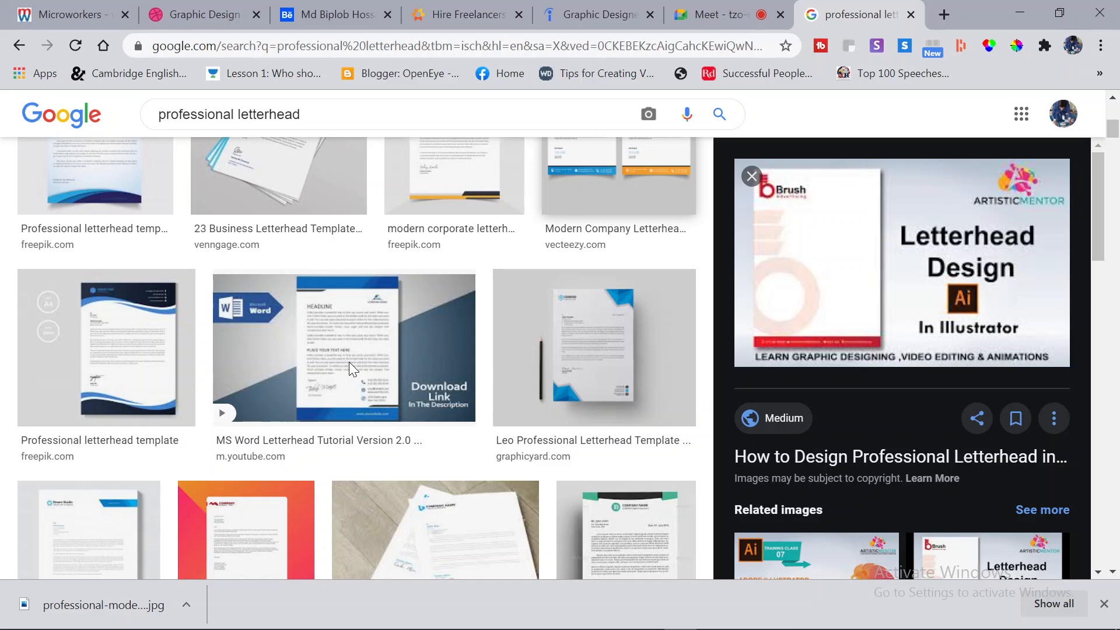
Browse the professional letterhead image results and preview the MS Word Letterhead Tutorial Version 2.0 image
scroll(349, 362, "up", 6)
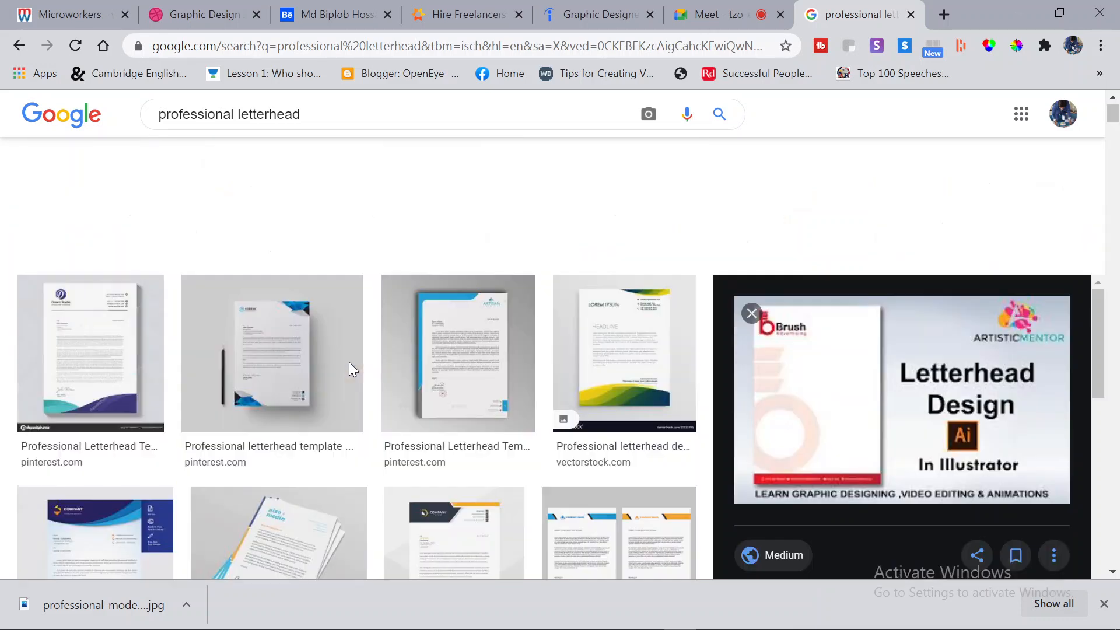
scroll(349, 361, "down", 5)
scroll(349, 373, "up", 6)
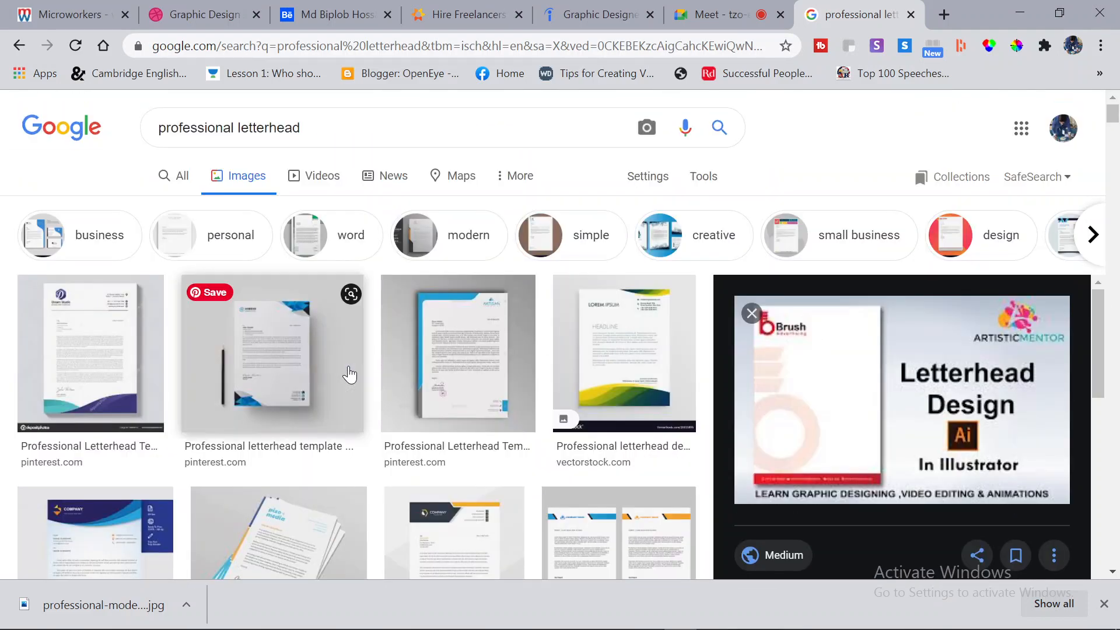
scroll(348, 373, "down", 4)
scroll(397, 397, "down", 2)
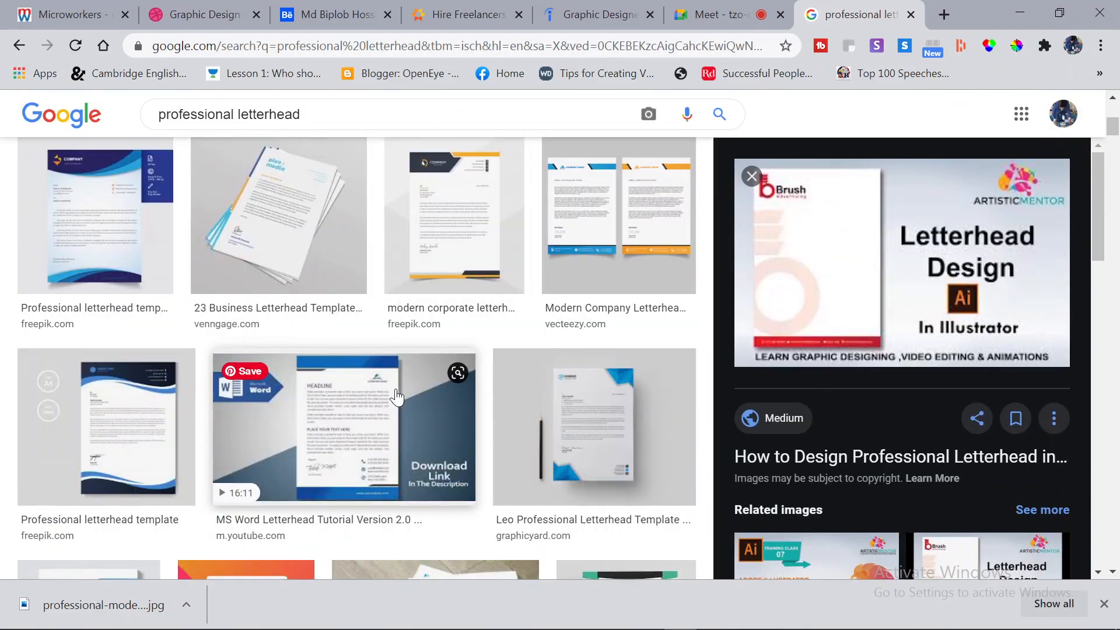
left_click(373, 394)
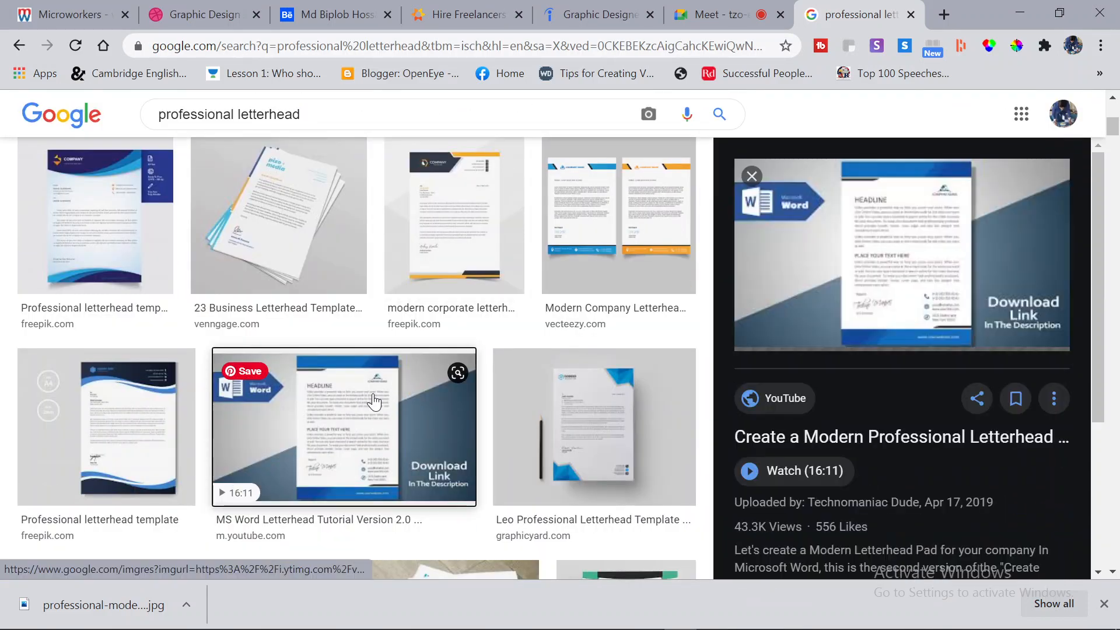
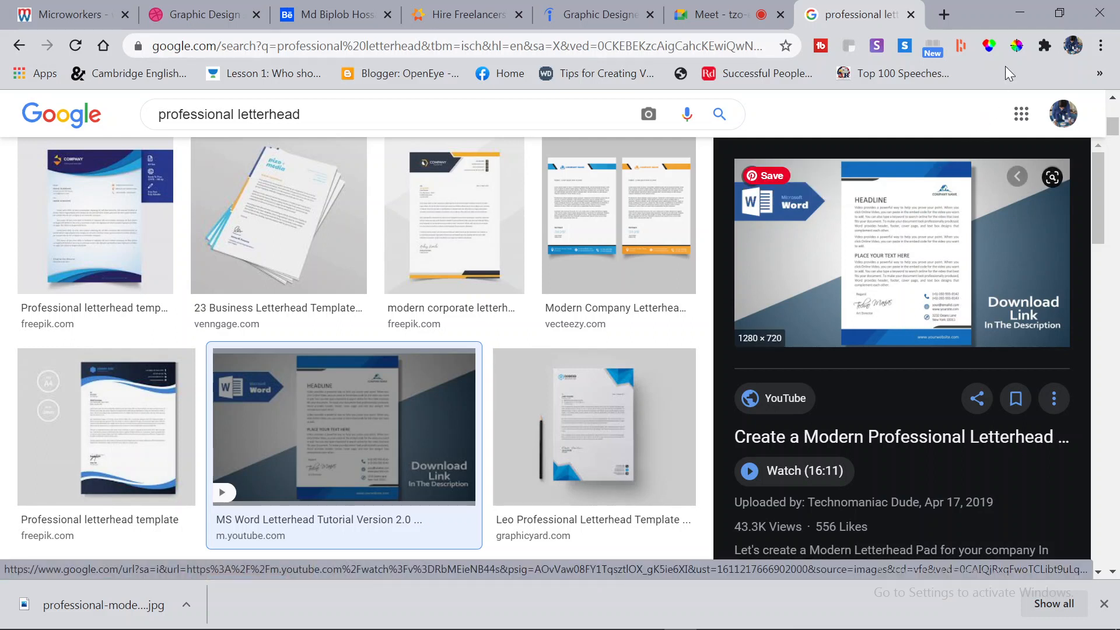
Switch to Illustrator to view the Letterhead document, and return to Chrome to check the Google Meet call
left_click(1013, 11)
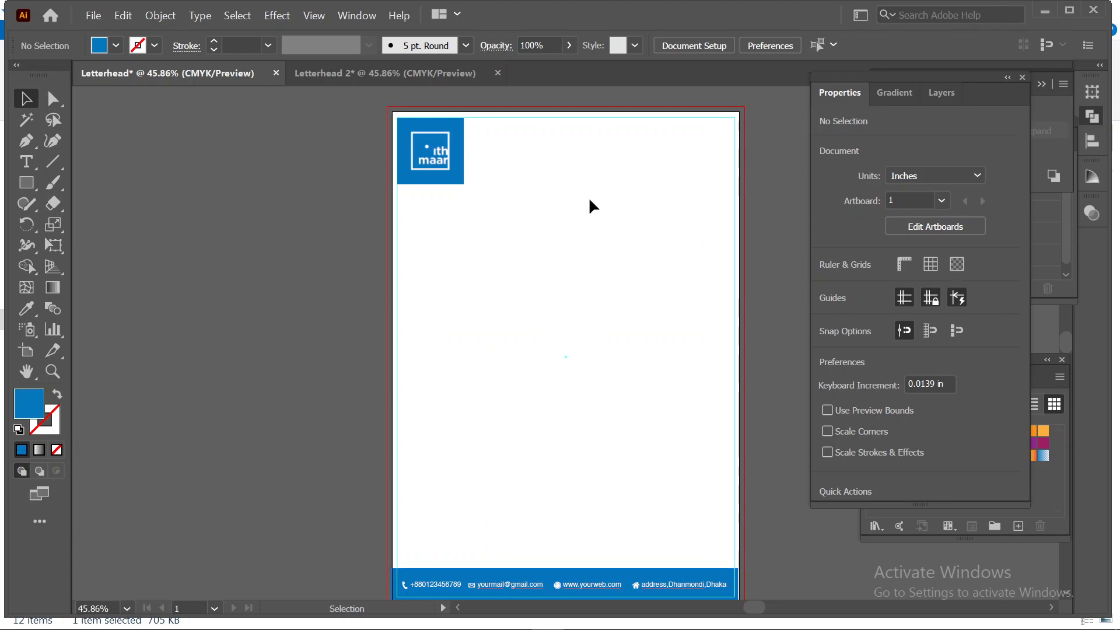
left_click(680, 615)
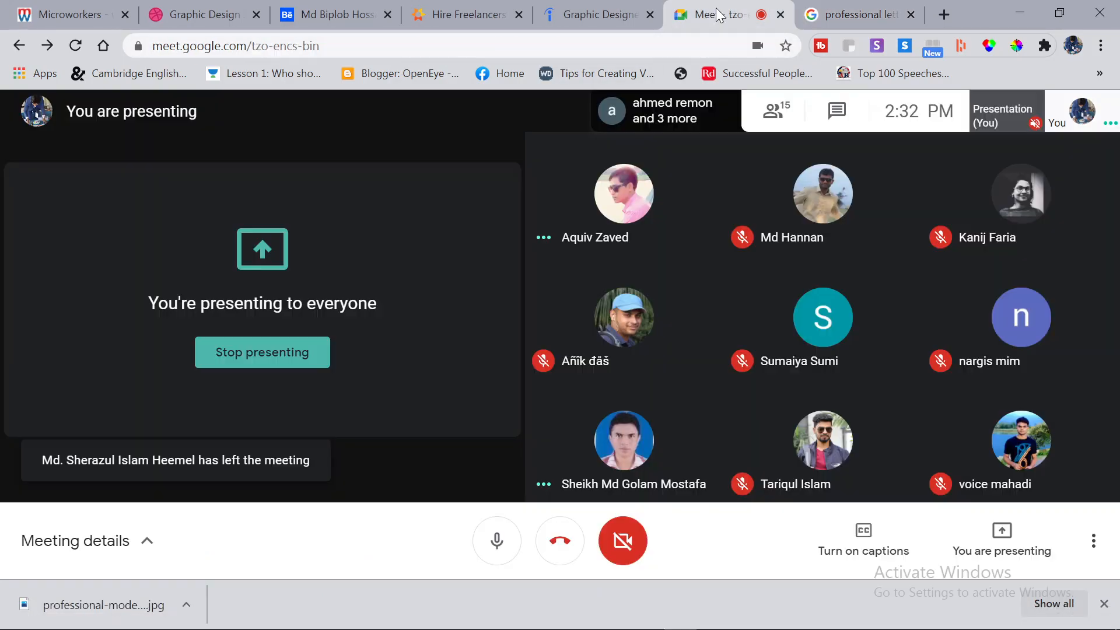
left_click(719, 14)
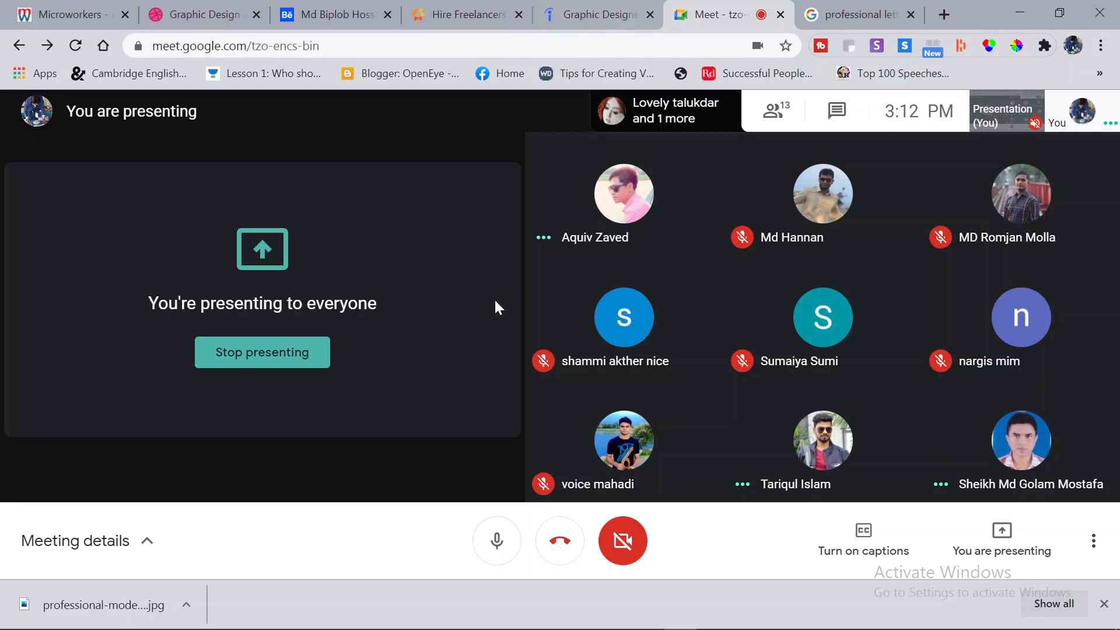
Return to the professional letterhead image results and examine the header and footer layouts of the templates
left_click(853, 16)
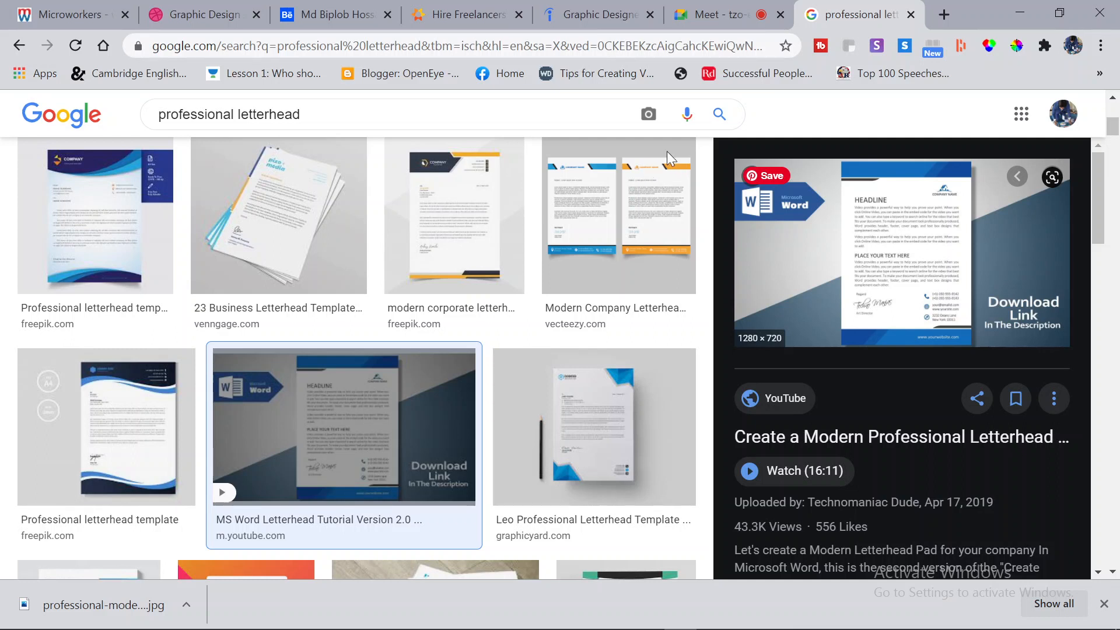
mouse_move(652, 269)
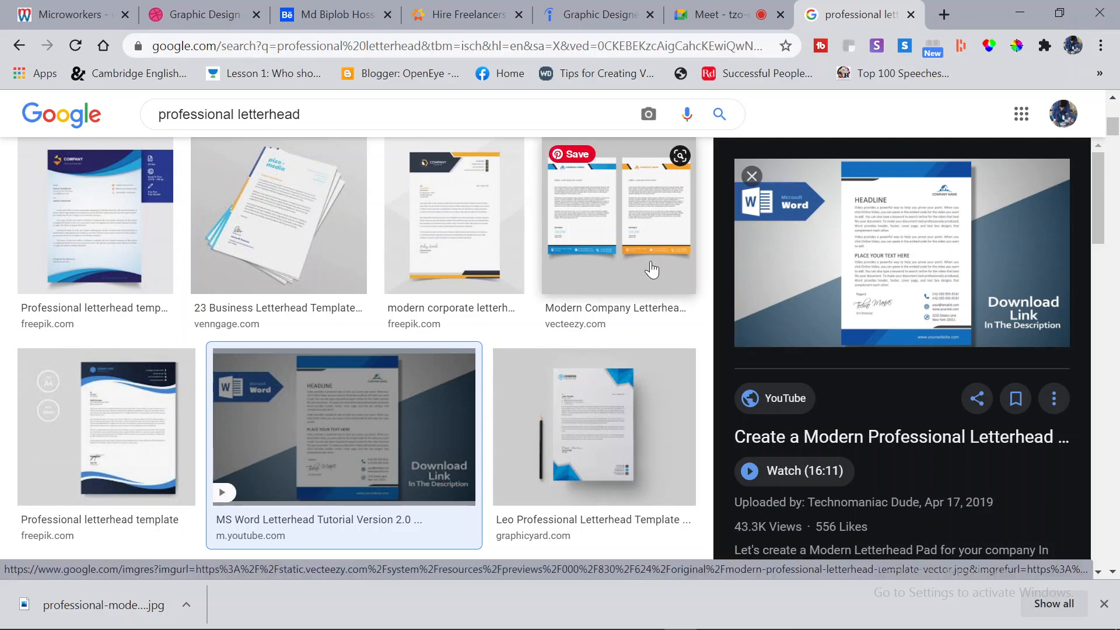
mouse_move(121, 432)
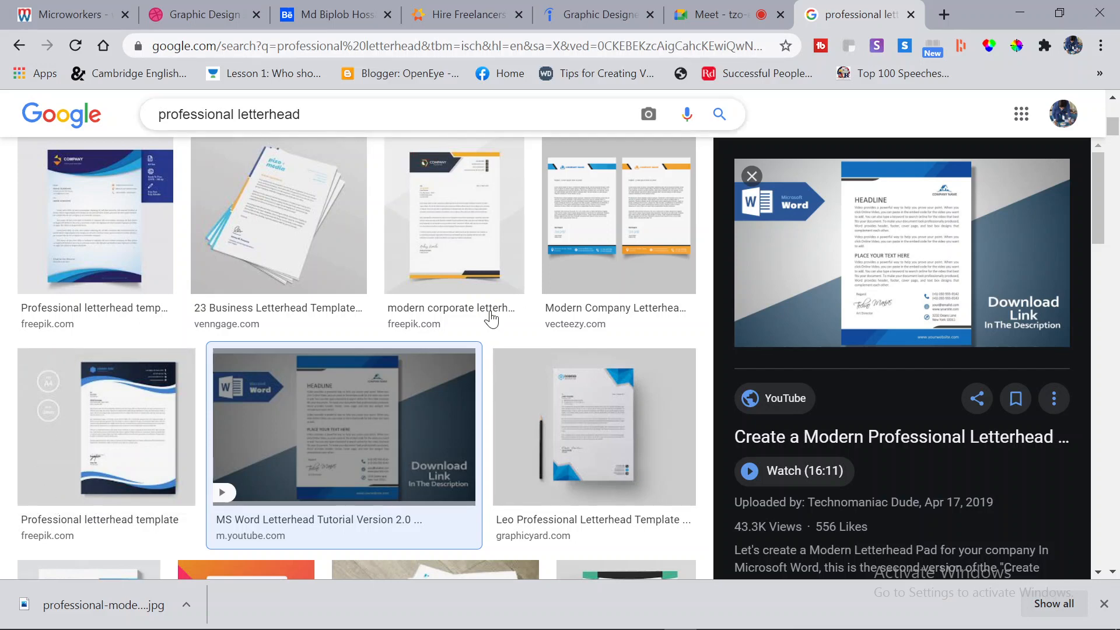
scroll(566, 236, "up", 4)
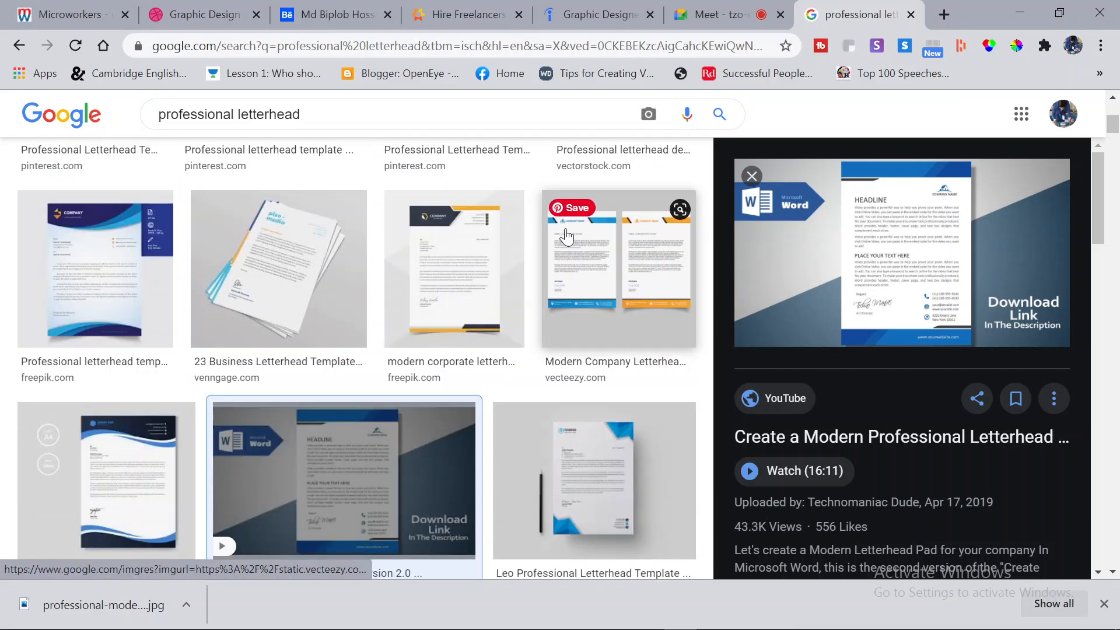
scroll(566, 236, "up", 3)
scroll(566, 245, "down", 3)
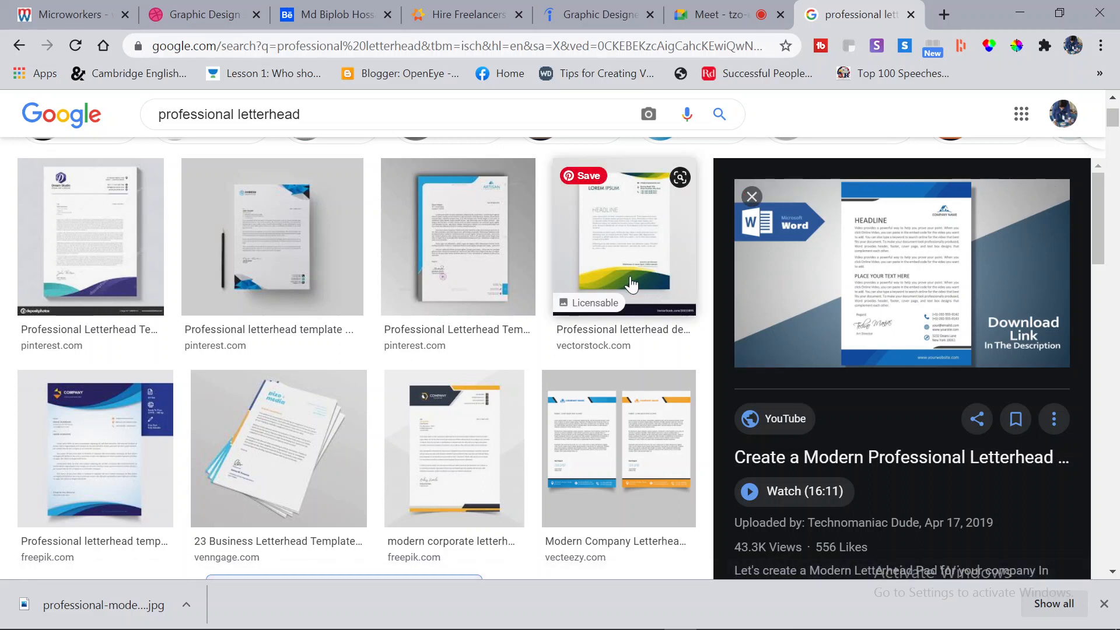
Search Google for "letterhead design size" in a new browser tab
left_click(943, 15)
type("l")
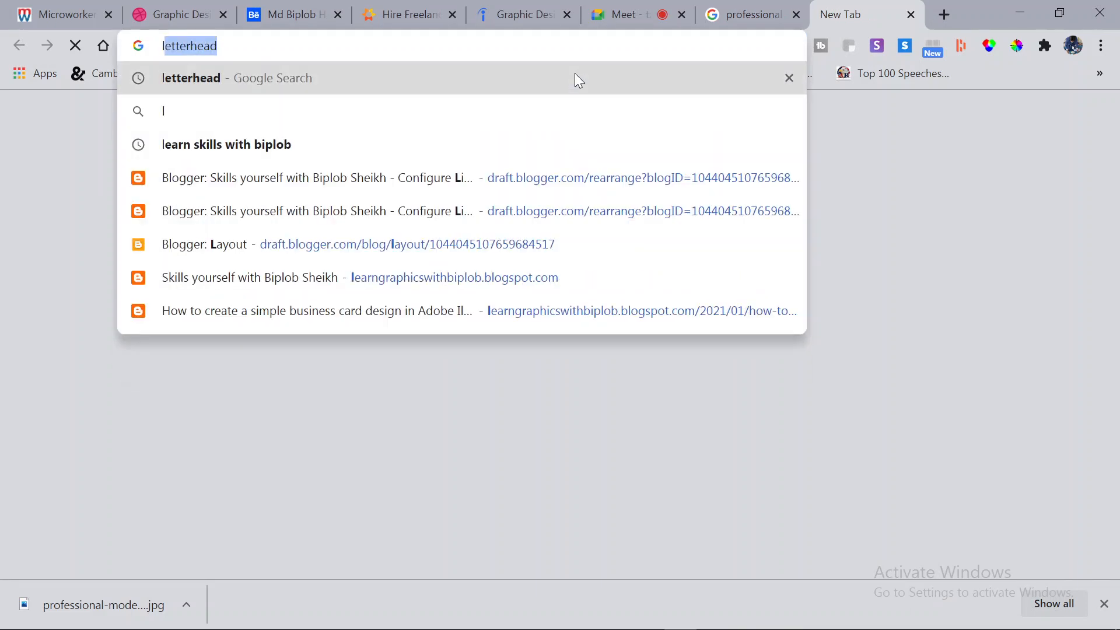
type("etterhe")
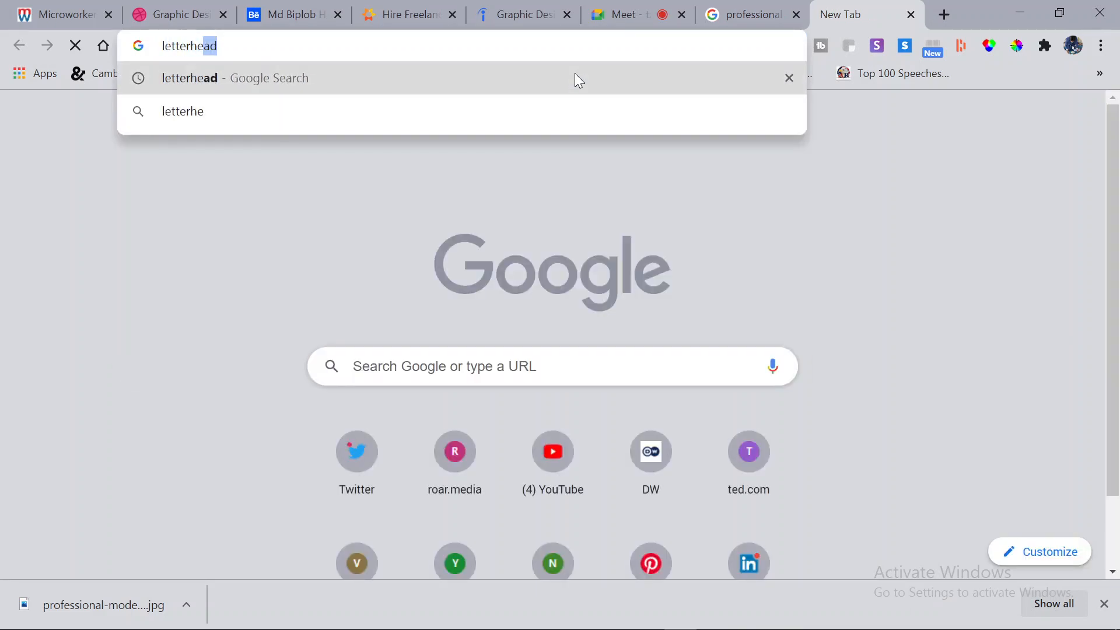
type("ad")
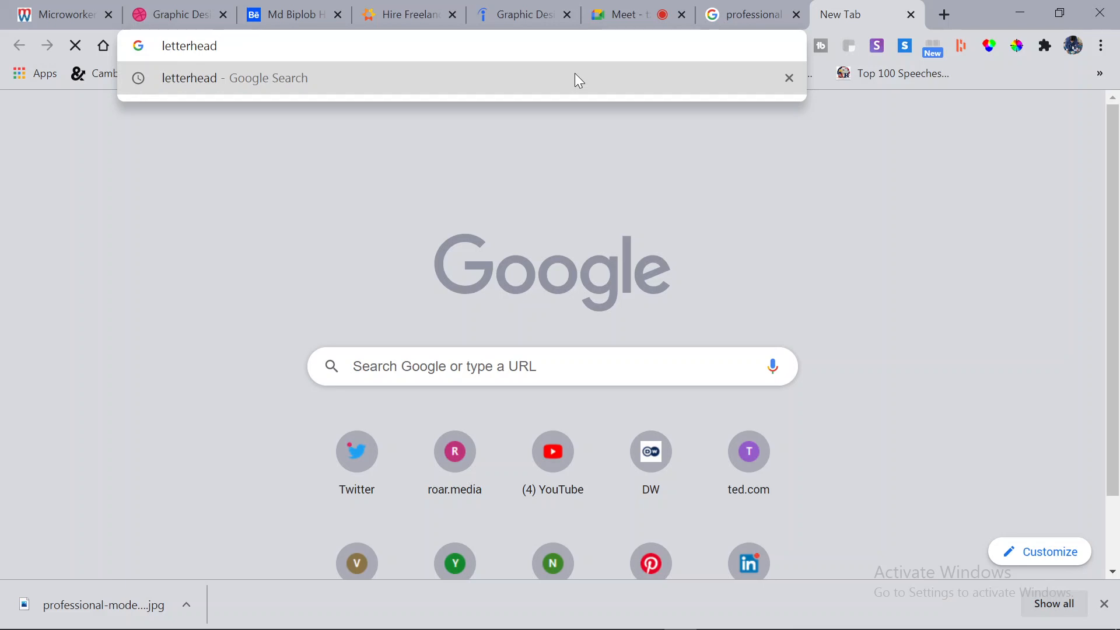
type(" design m")
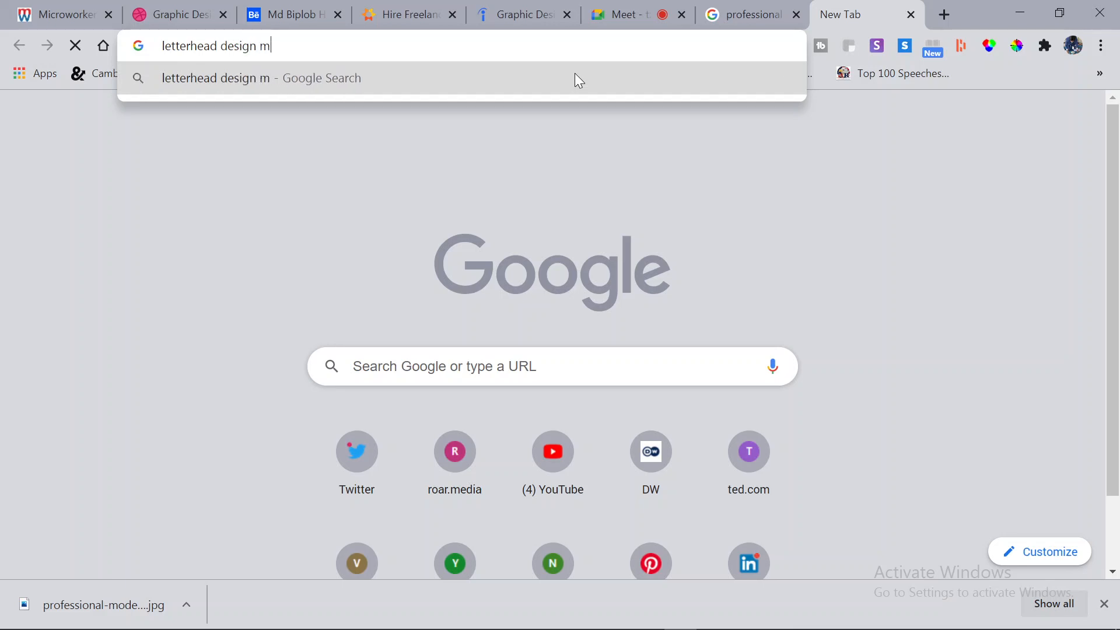
key("BackSpace")
type("size")
key("Return")
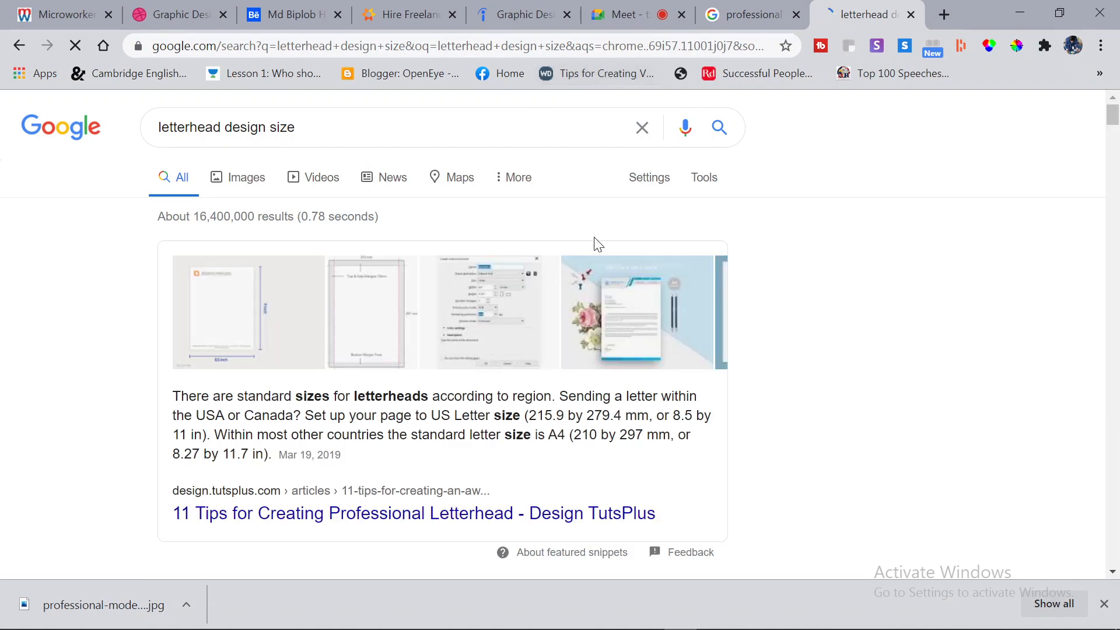
Open the Design TutsPlus article "11 Tips for Creating Professional Letterhead" from the featured snippet and close the downloads bar
scroll(800, 313, "down", 2)
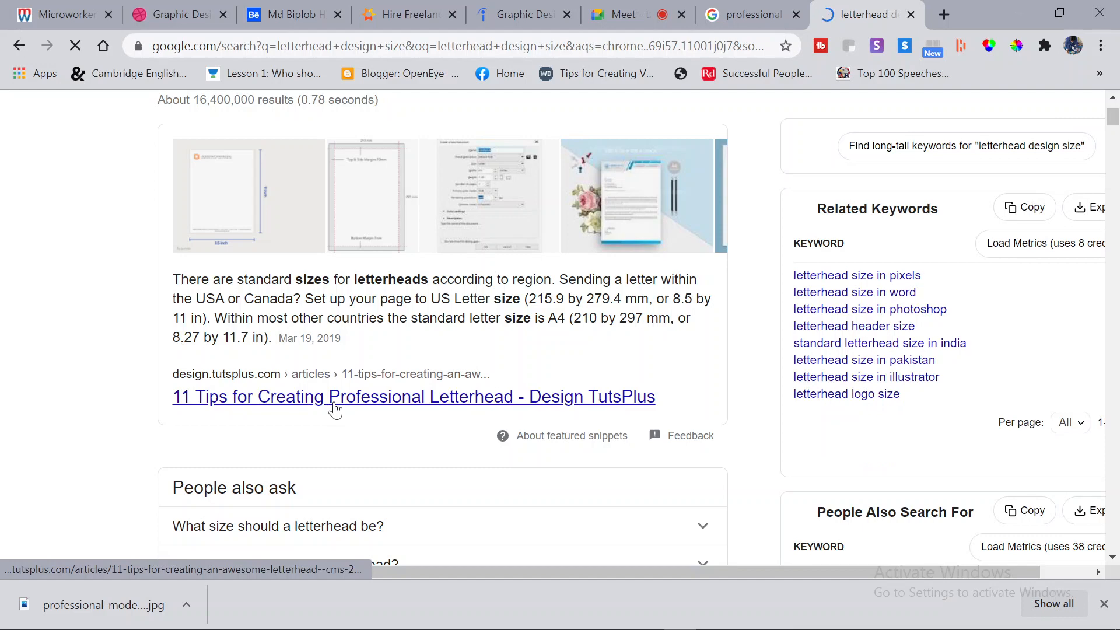
scroll(335, 410, "down", 4)
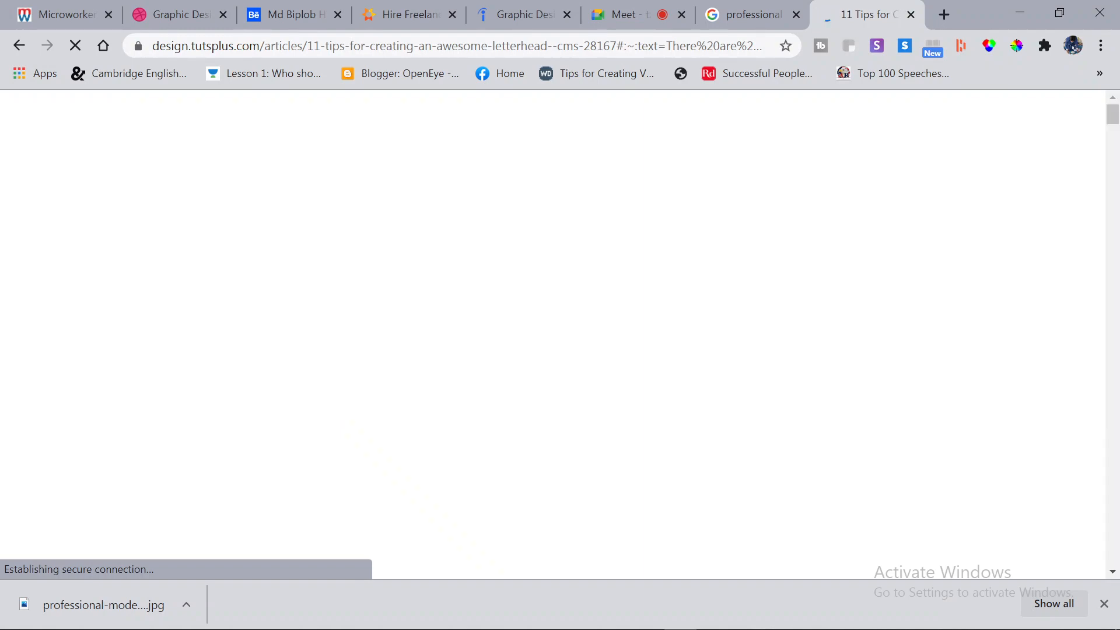
left_click(1103, 604)
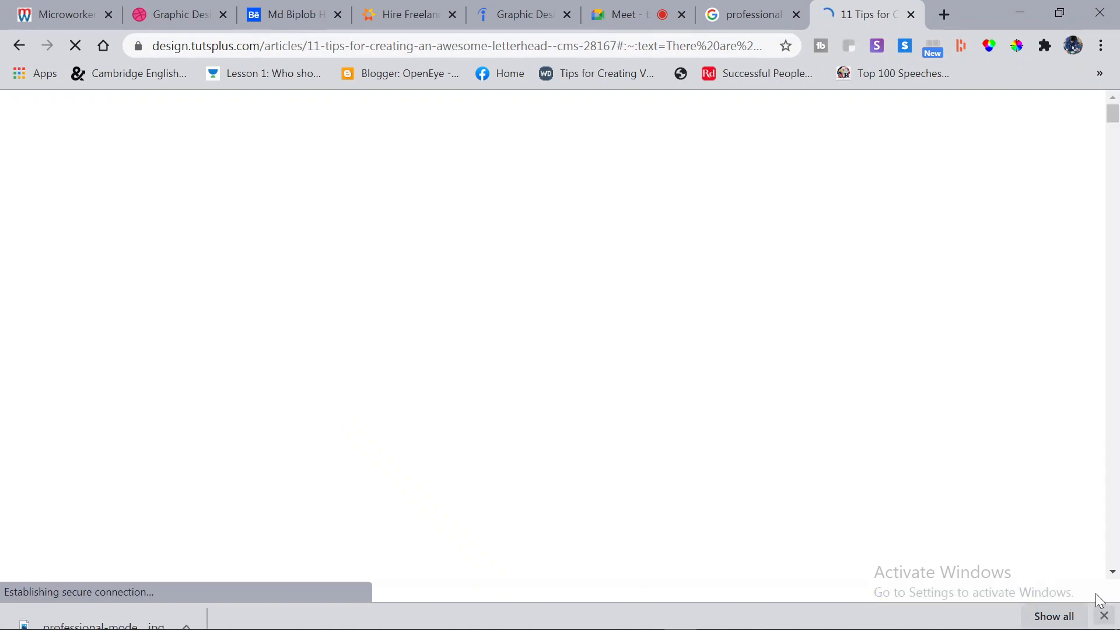
scroll(693, 412, "up", 15)
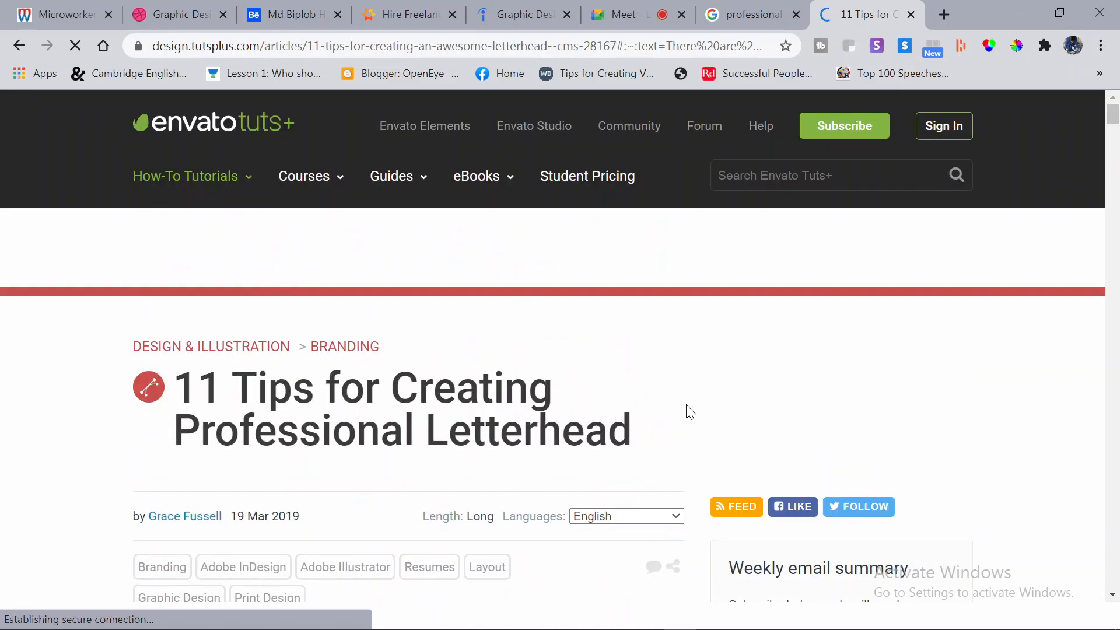
Skim the opening of the letterhead tips article and dismiss the promotional banner above the site header
scroll(690, 412, "down", 2)
scroll(690, 412, "down", 2)
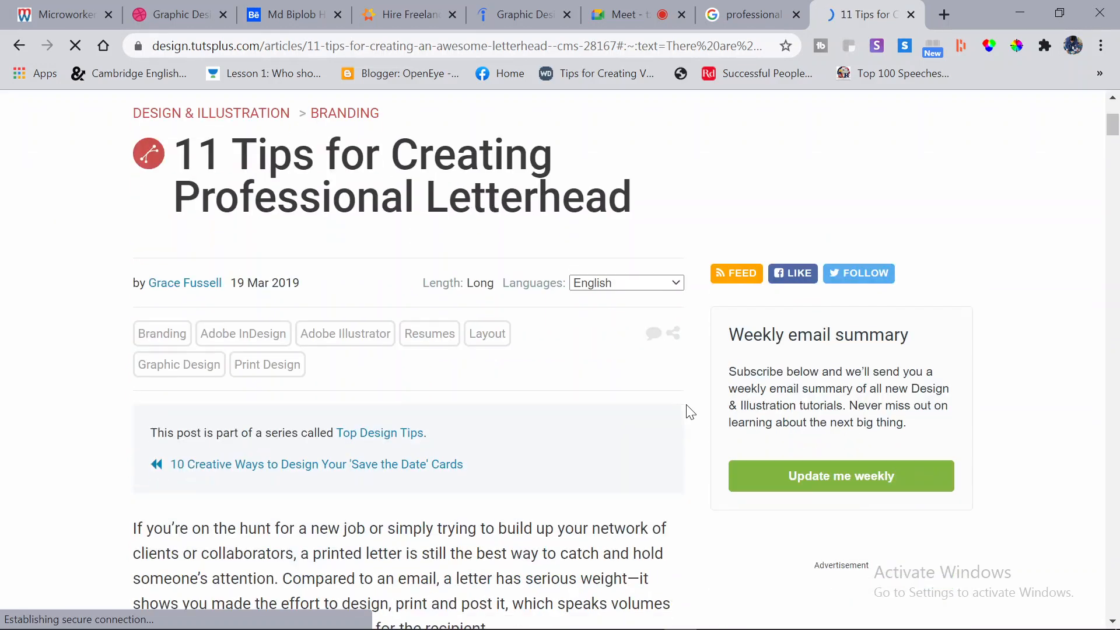
scroll(690, 411, "up", 4)
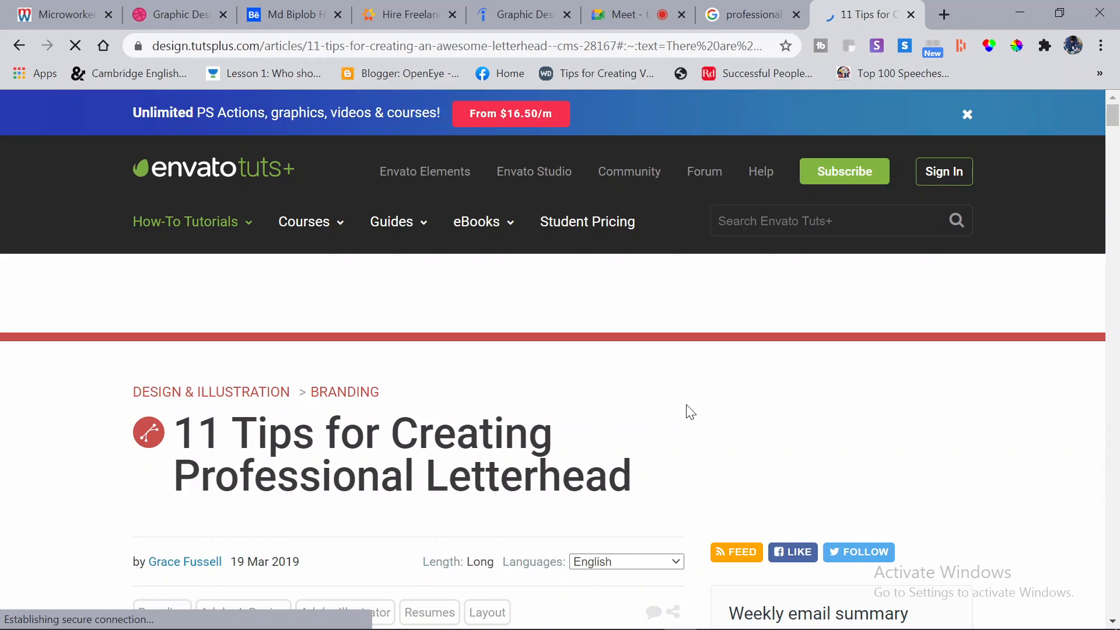
scroll(690, 412, "down", 2)
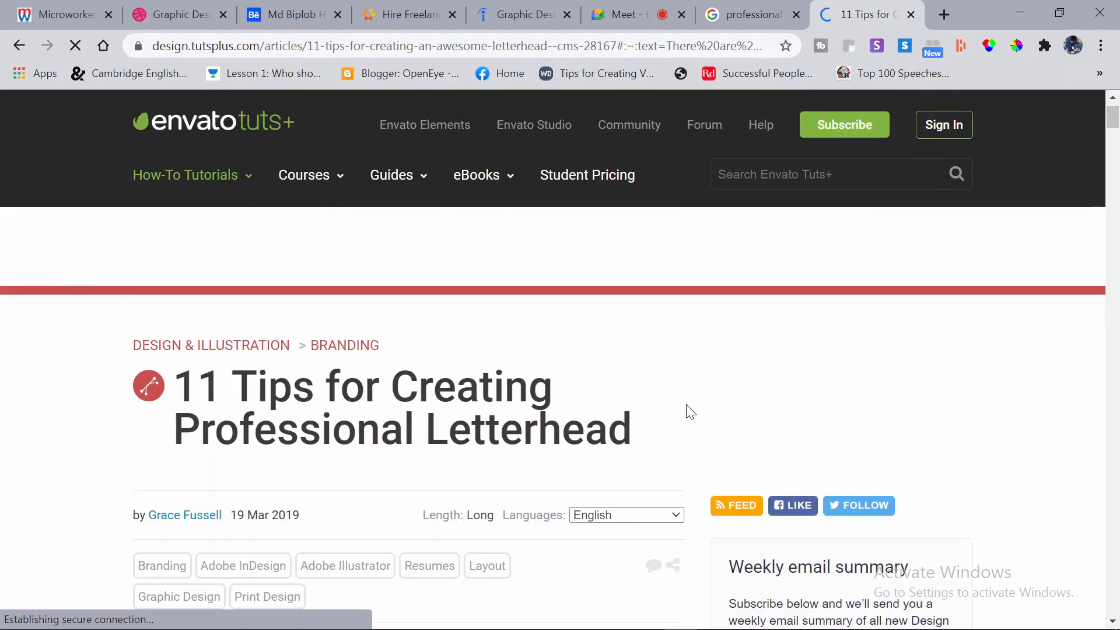
scroll(690, 411, "up", 2)
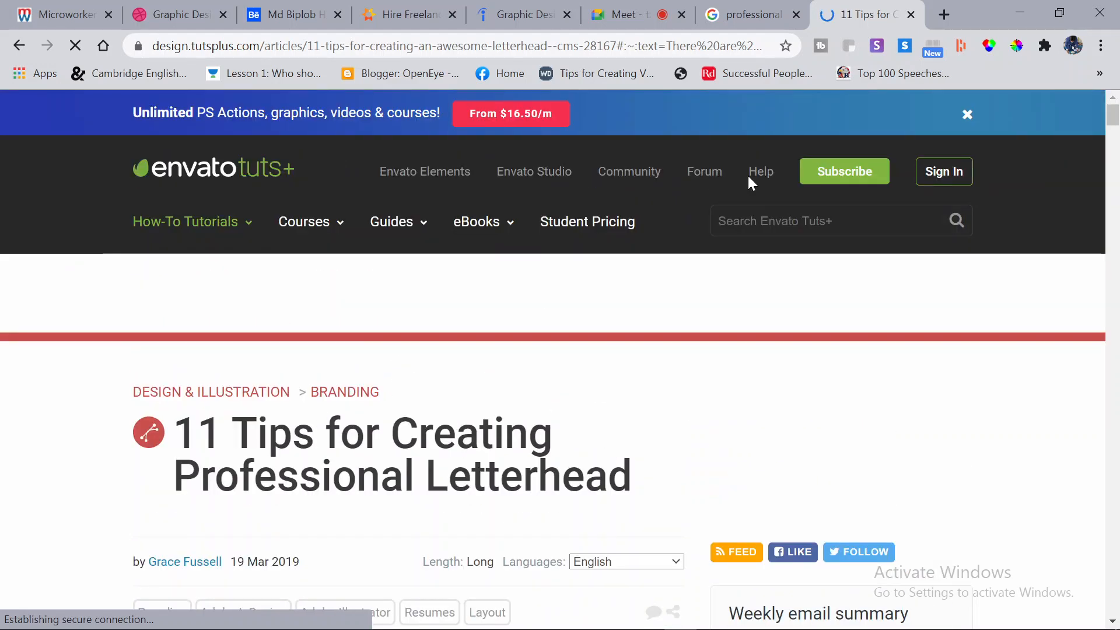
left_click(967, 114)
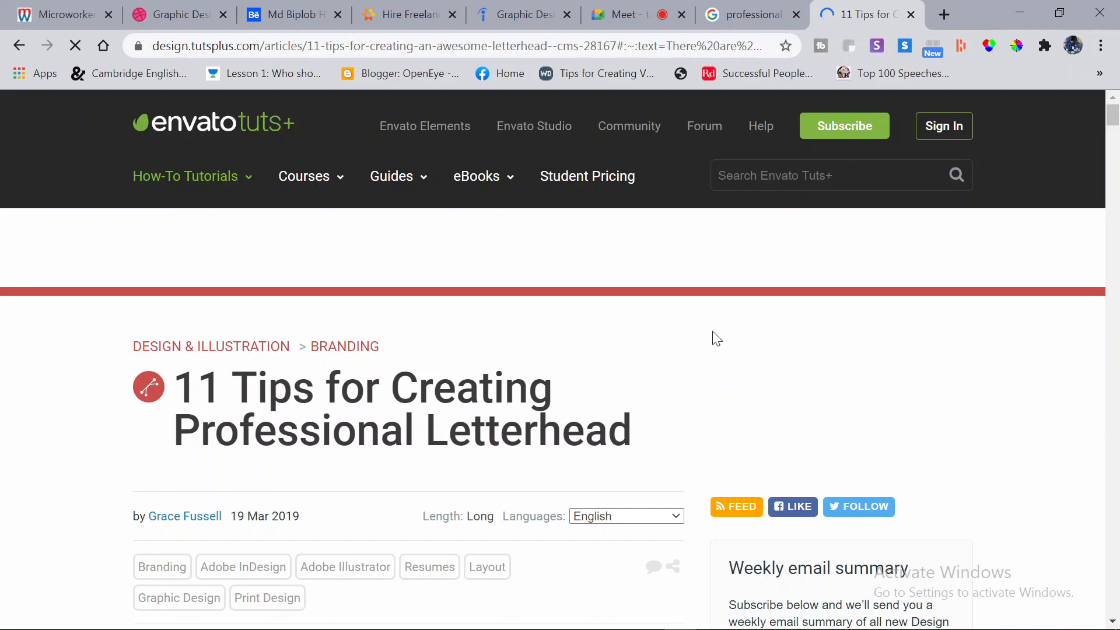
left_click(638, 17)
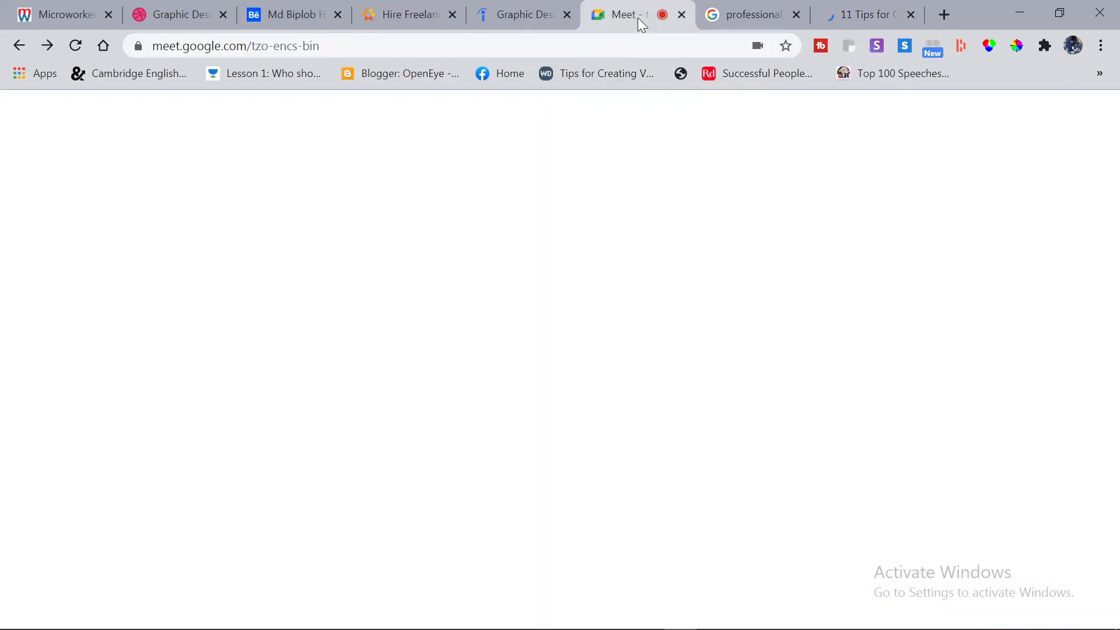
left_click(723, 26)
left_click(844, 21)
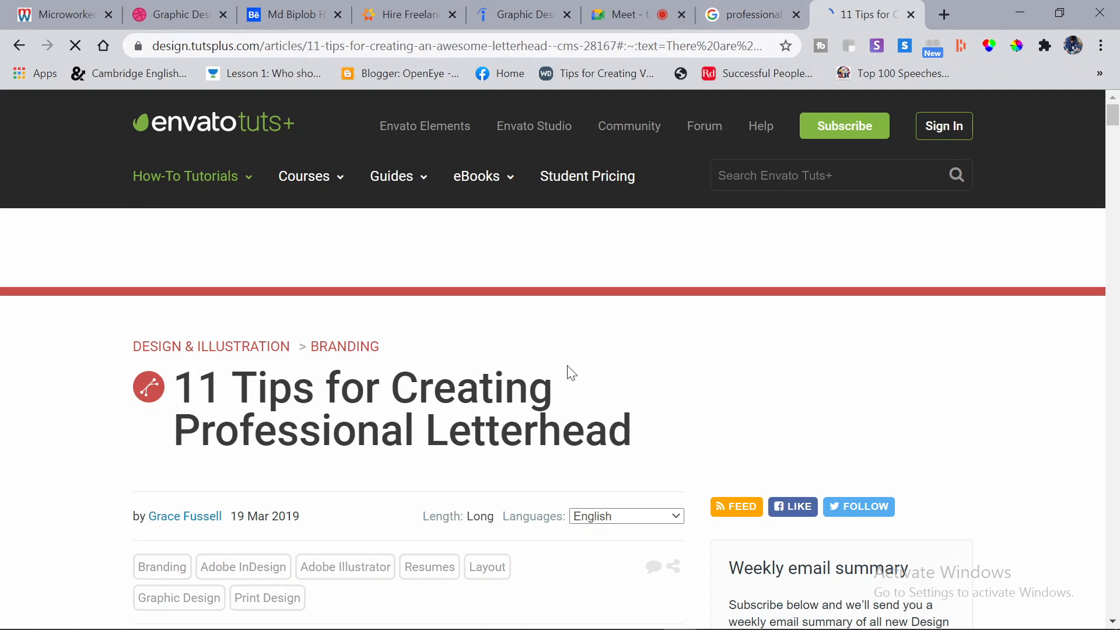
Read through the letterhead article's introduction and its "Get the Basics Right" section for software and setup advice
scroll(567, 372, "down", 10)
scroll(568, 374, "up", 4)
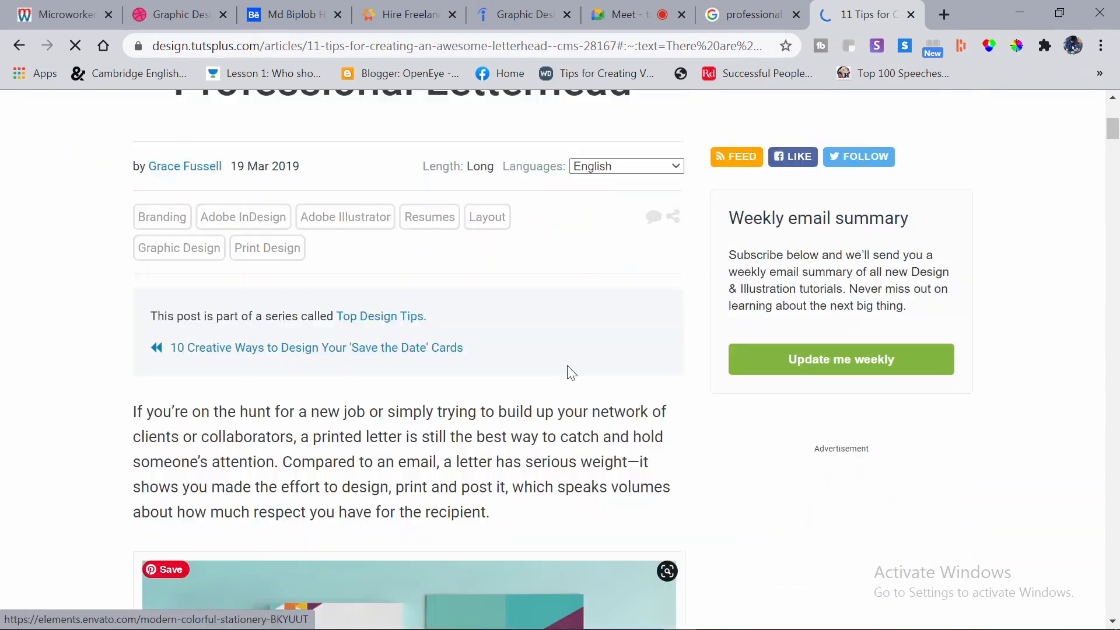
scroll(567, 378, "down", 4)
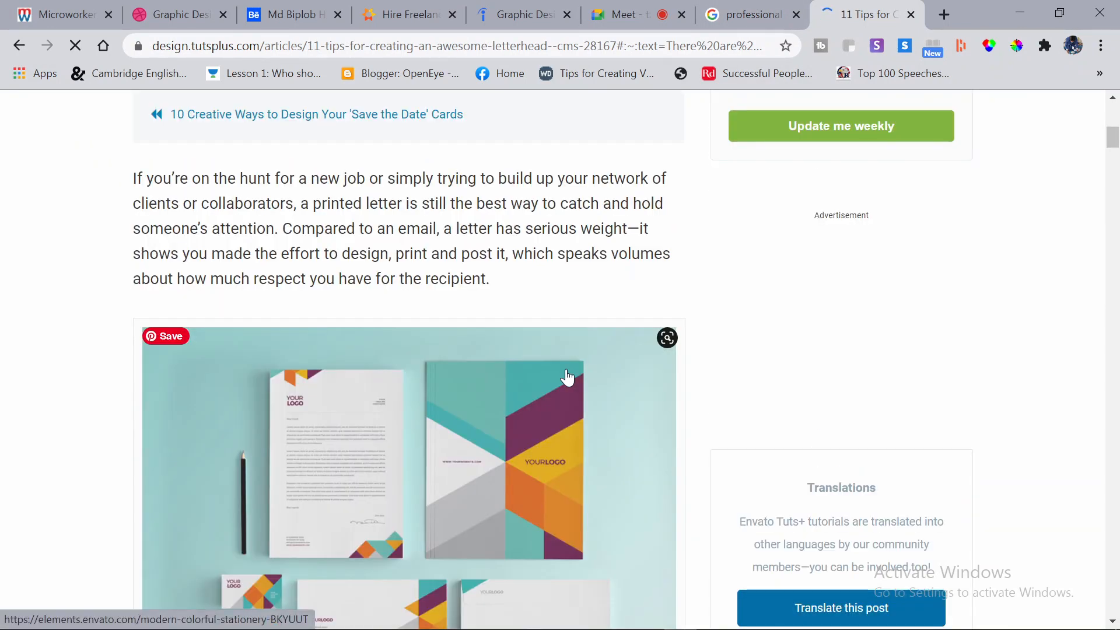
scroll(484, 374, "down", 10)
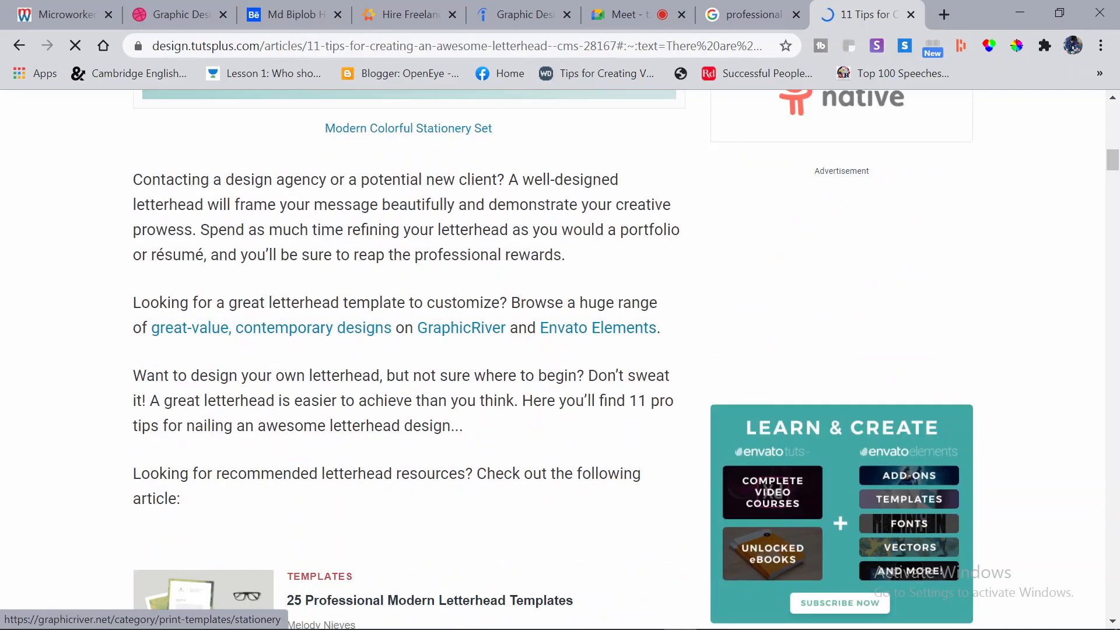
scroll(493, 375, "down", 10)
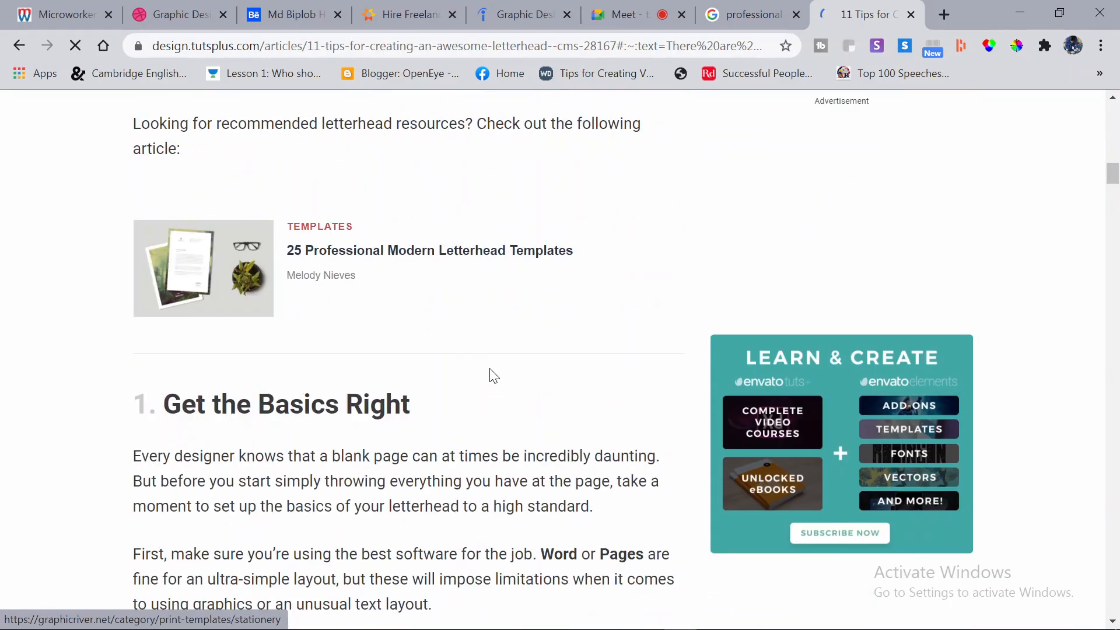
scroll(494, 375, "down", 6)
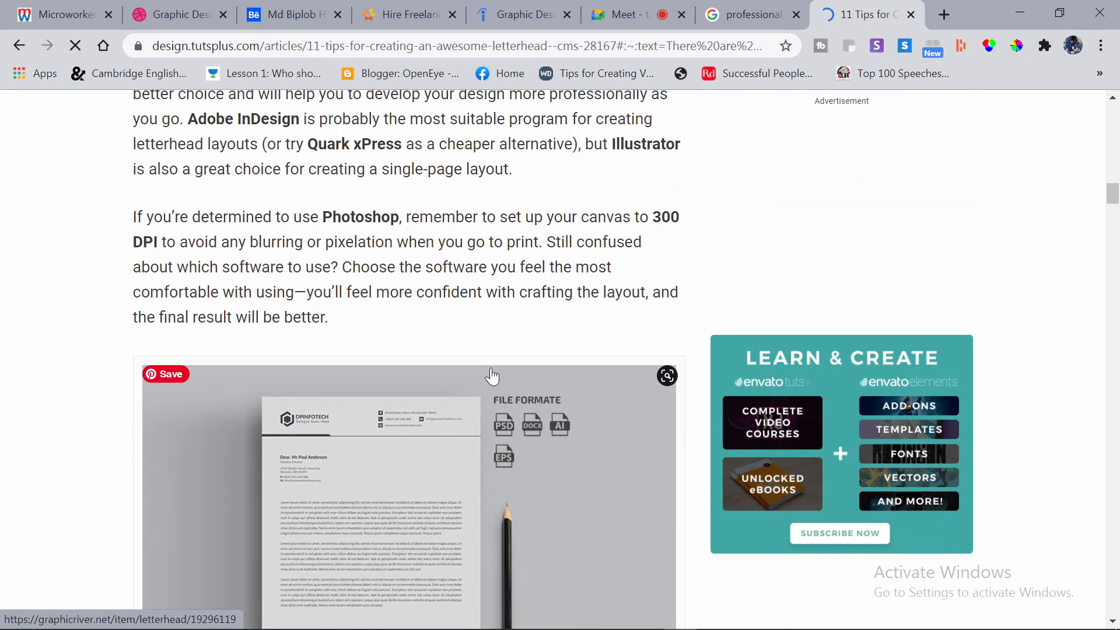
scroll(492, 376, "up", 2)
scroll(493, 373, "up", 8)
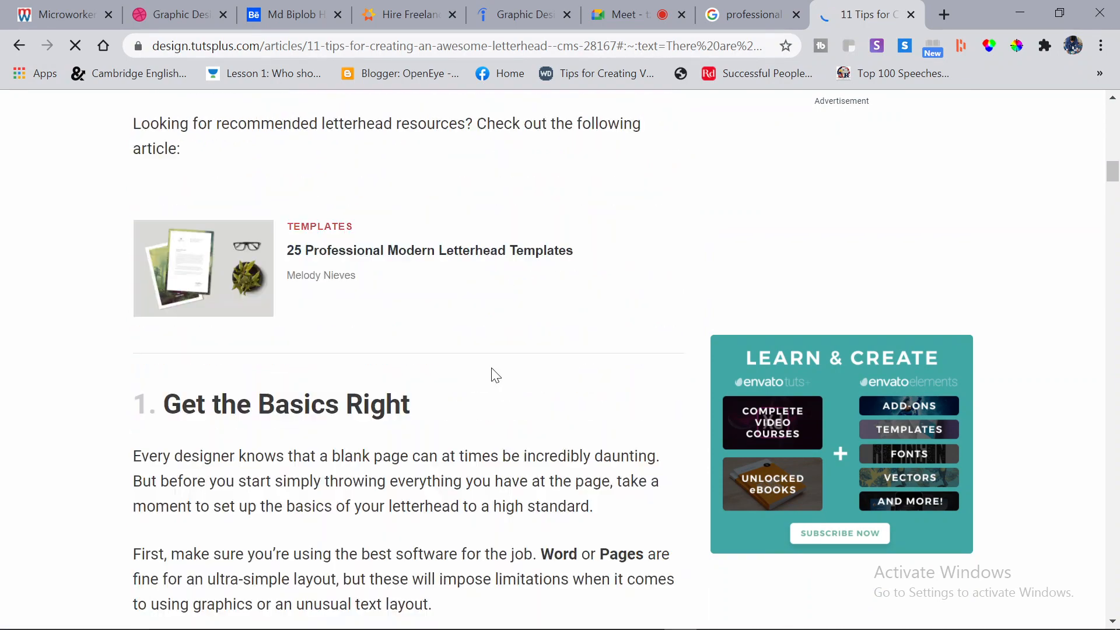
Read the article's letterhead size and grid advice, and study its colored border, ombré and low-poly stationery examples
scroll(496, 375, "up", 15)
scroll(499, 374, "down", 20)
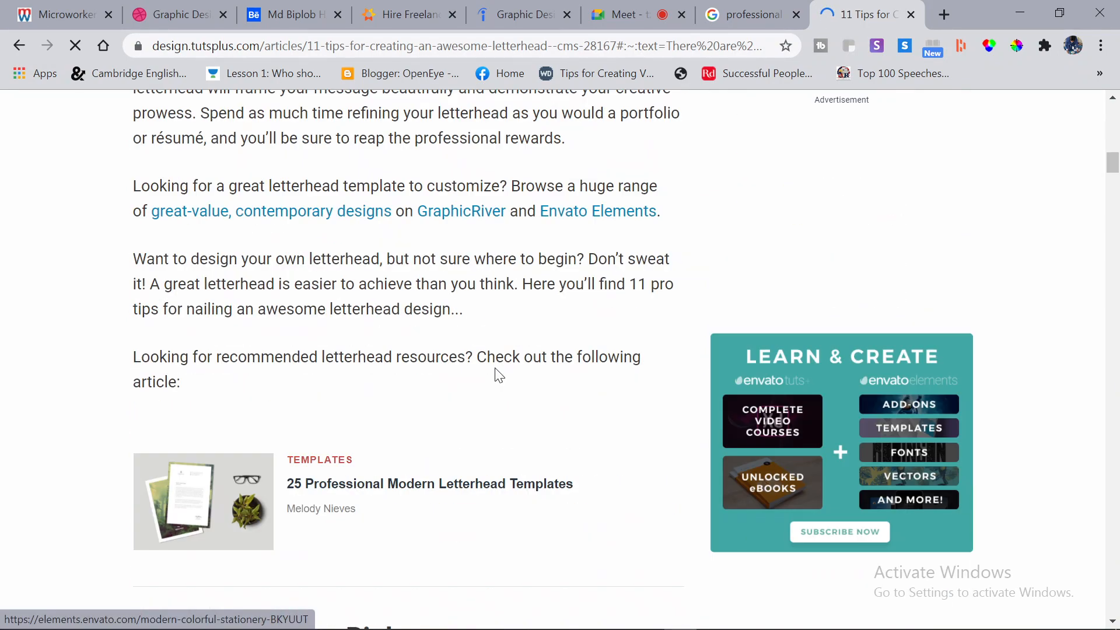
scroll(500, 374, "down", 10)
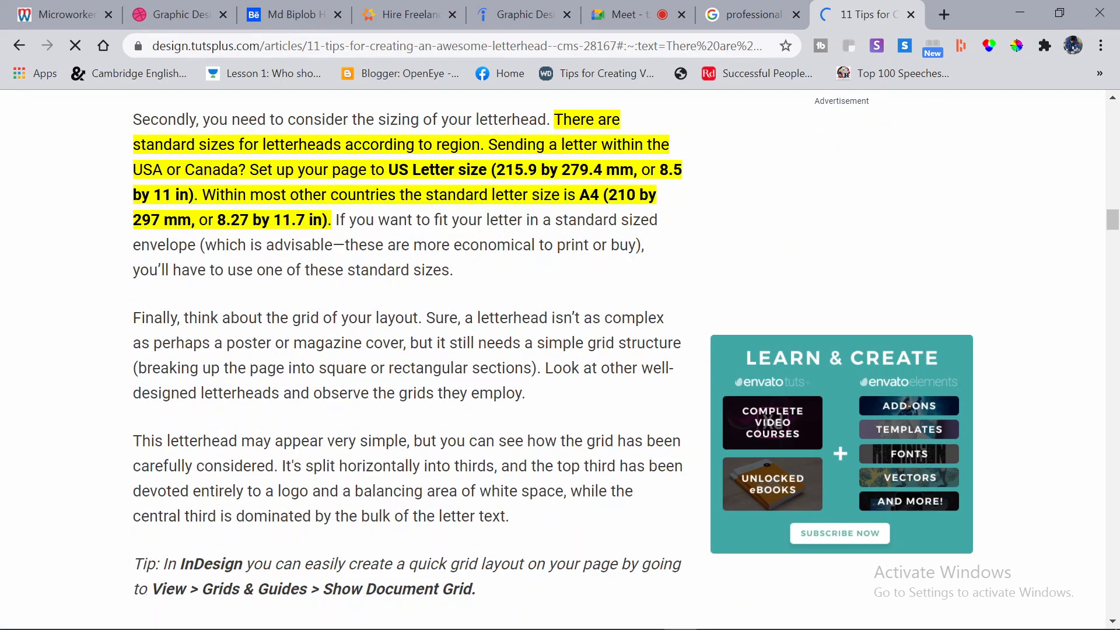
scroll(429, 371, "down", 20)
scroll(428, 370, "up", 8)
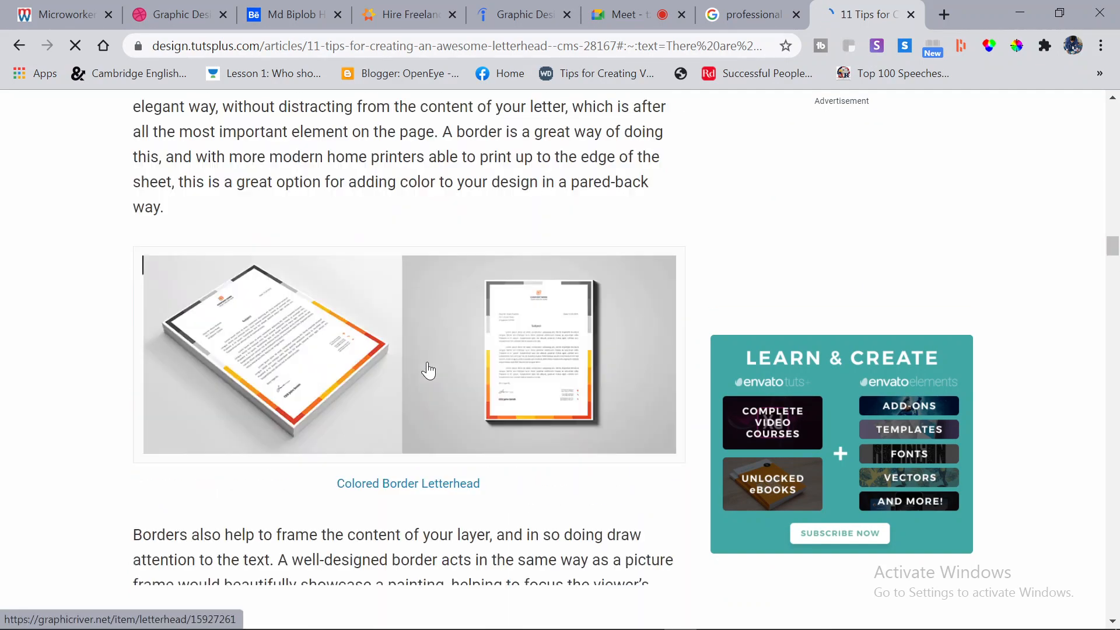
scroll(430, 369, "up", 1)
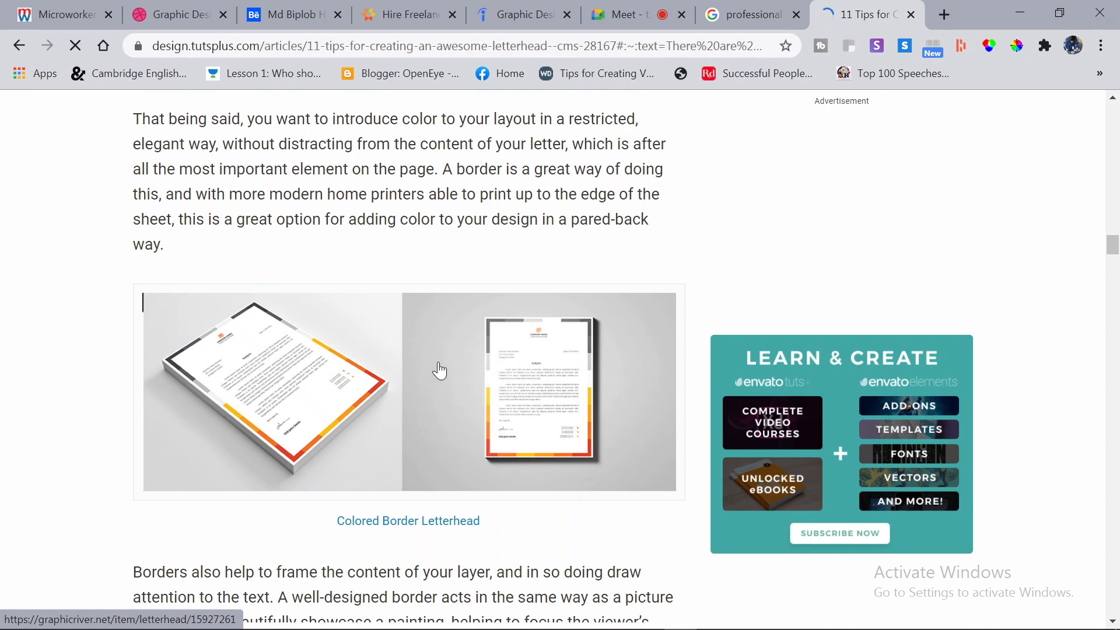
scroll(338, 425, "down", 10)
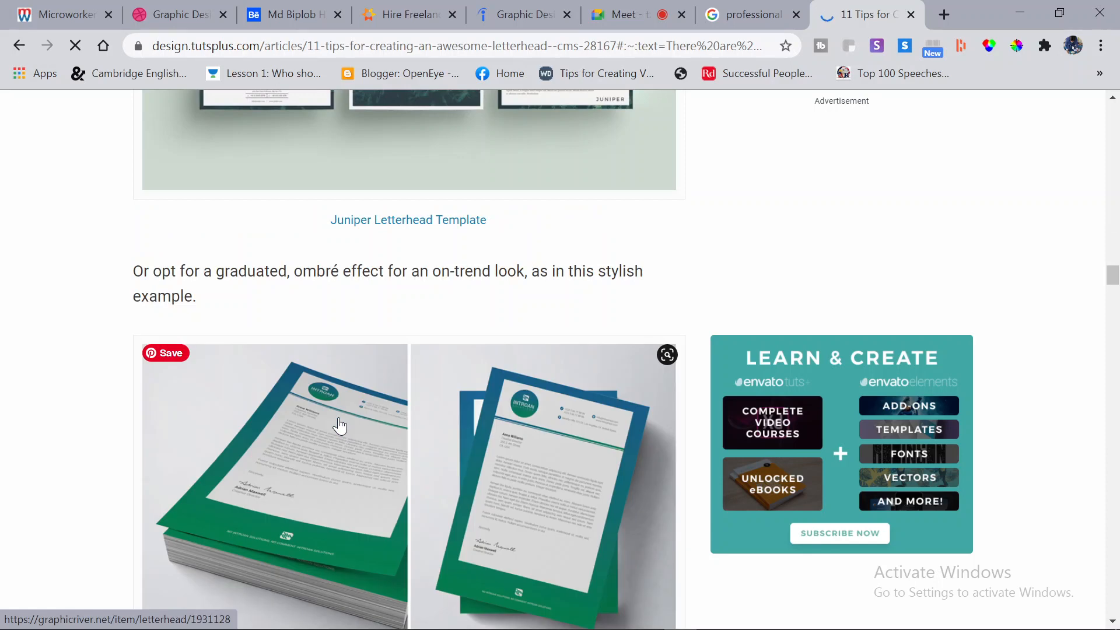
scroll(340, 425, "down", 10)
scroll(340, 426, "up", 7)
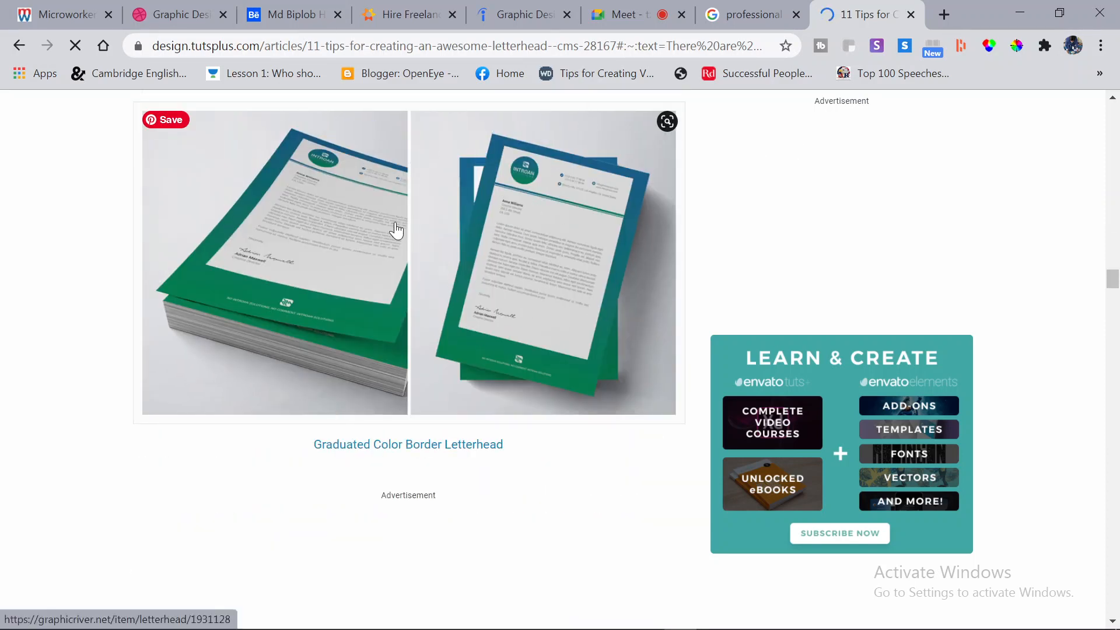
scroll(539, 329, "down", 15)
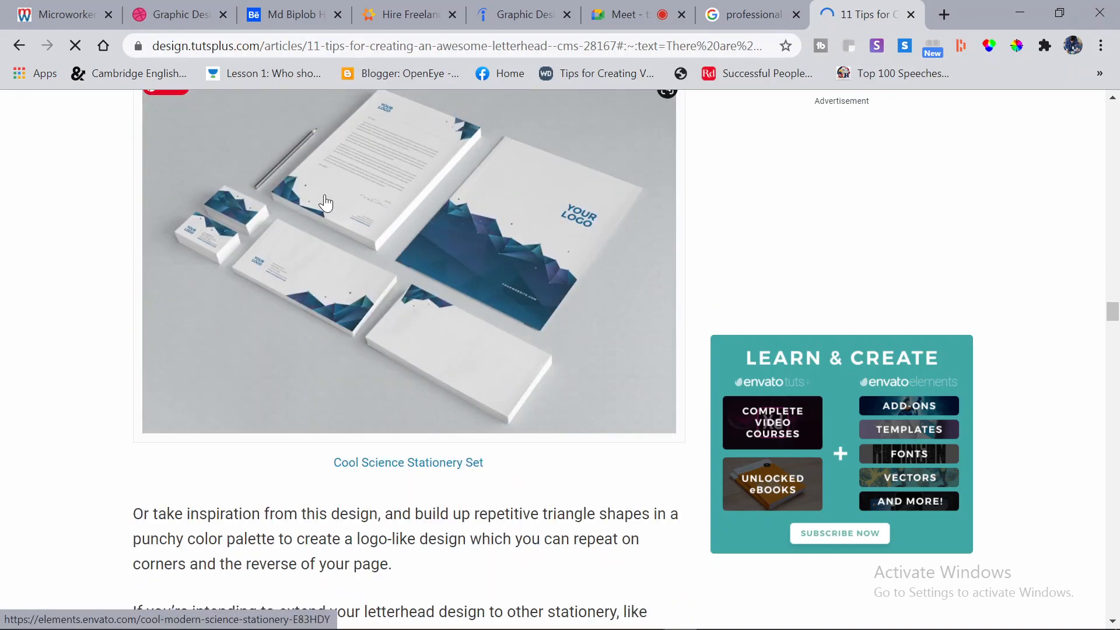
scroll(413, 243, "up", 2)
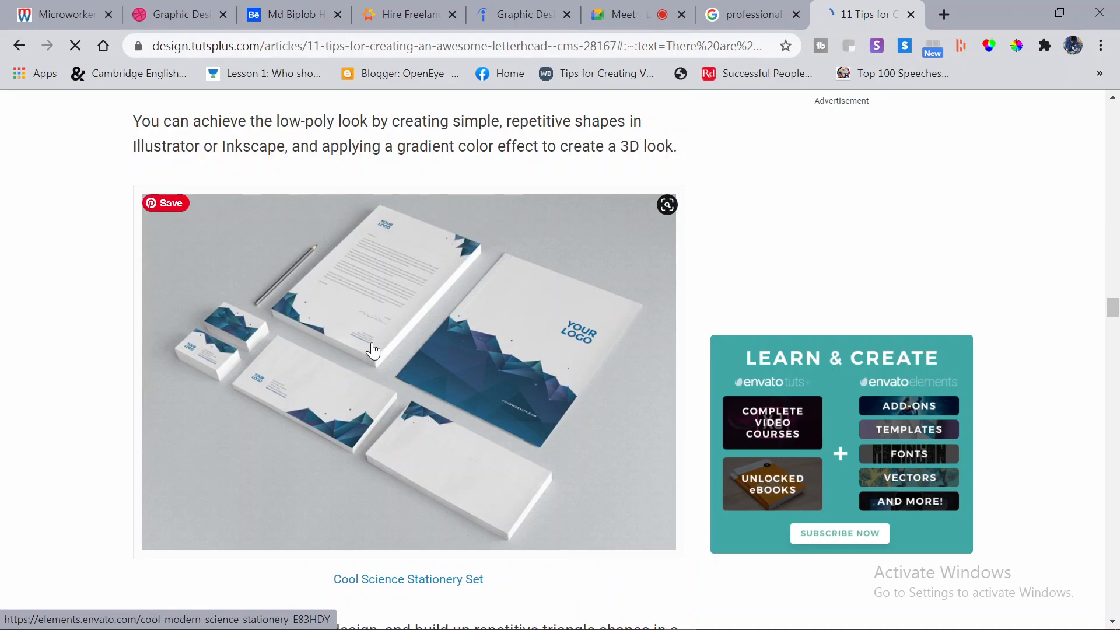
Skim the article's header, minimal style and logo branding tips, and return to the "letterhead design size" search results
scroll(376, 347, "down", 18)
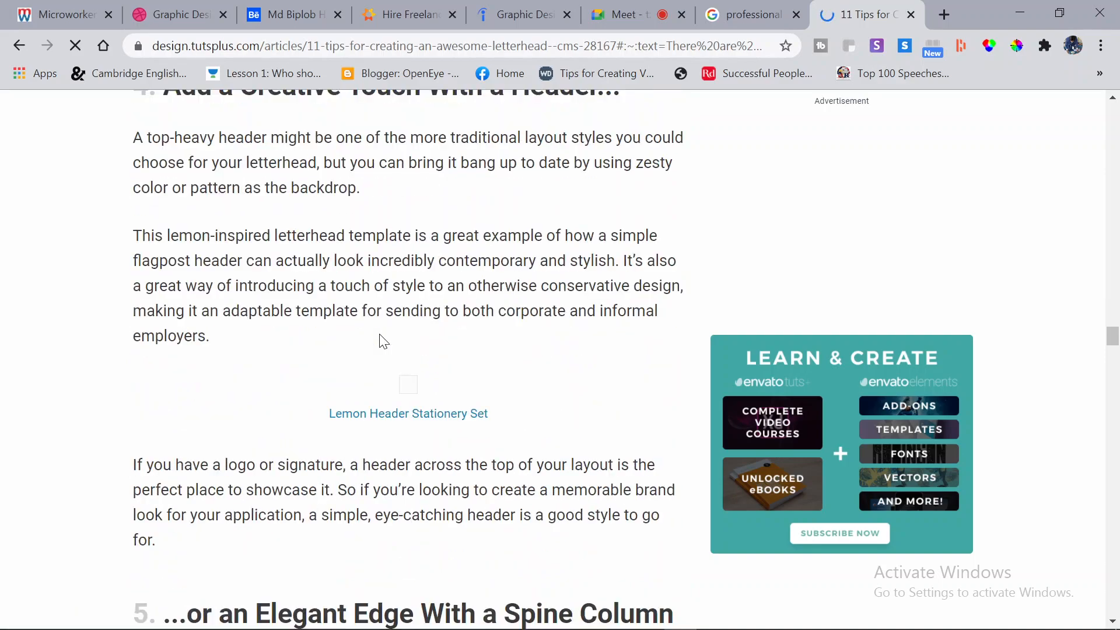
scroll(385, 341, "down", 20)
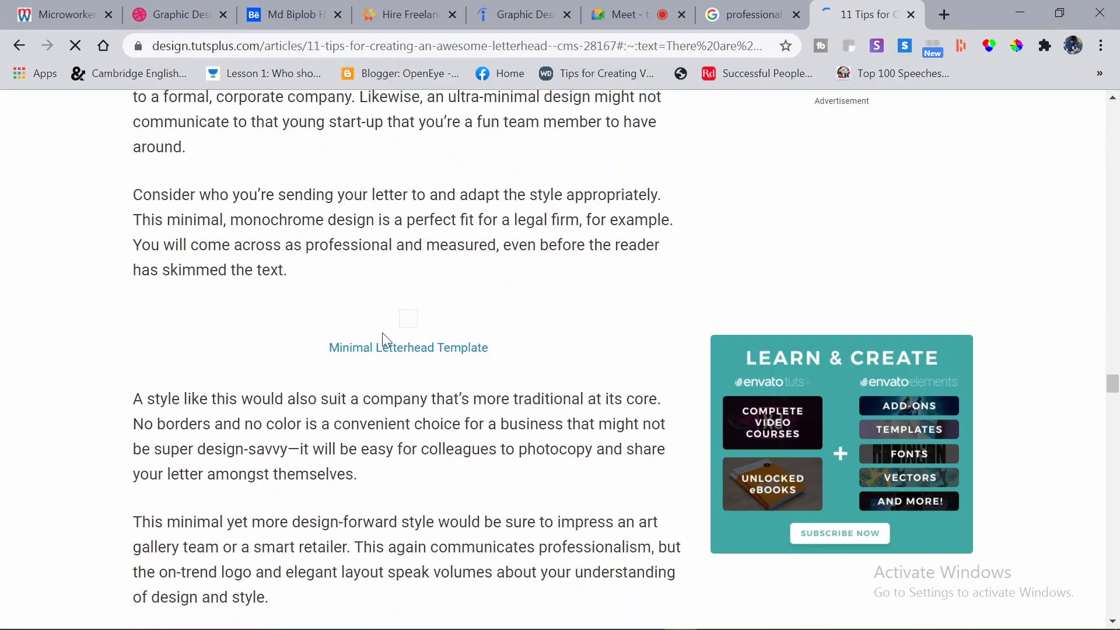
scroll(383, 335, "down", 10)
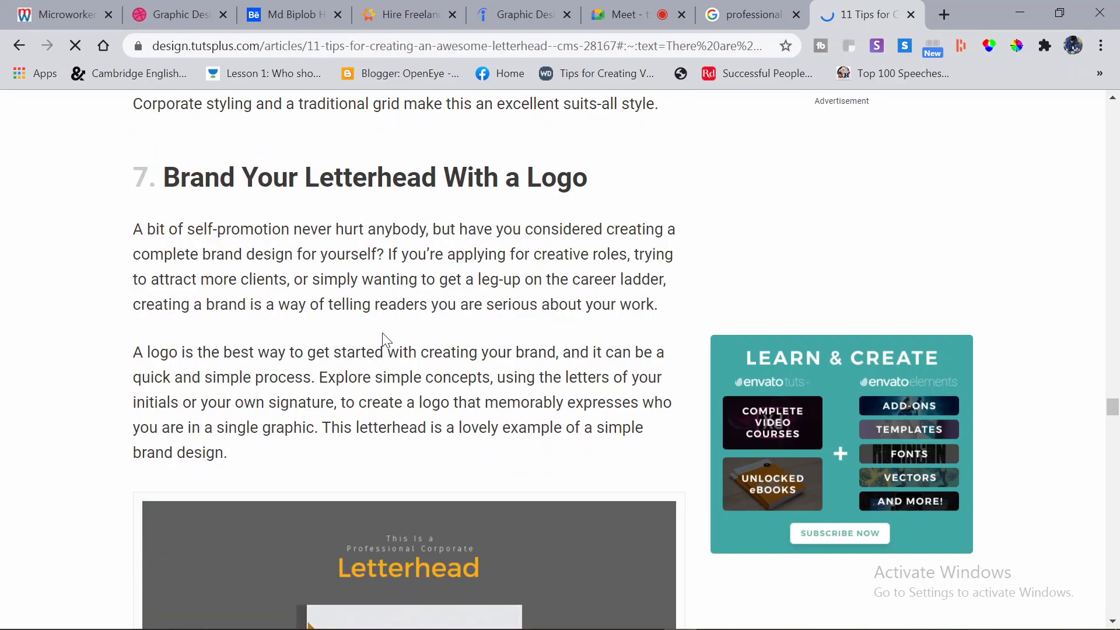
scroll(382, 332, "down", 20)
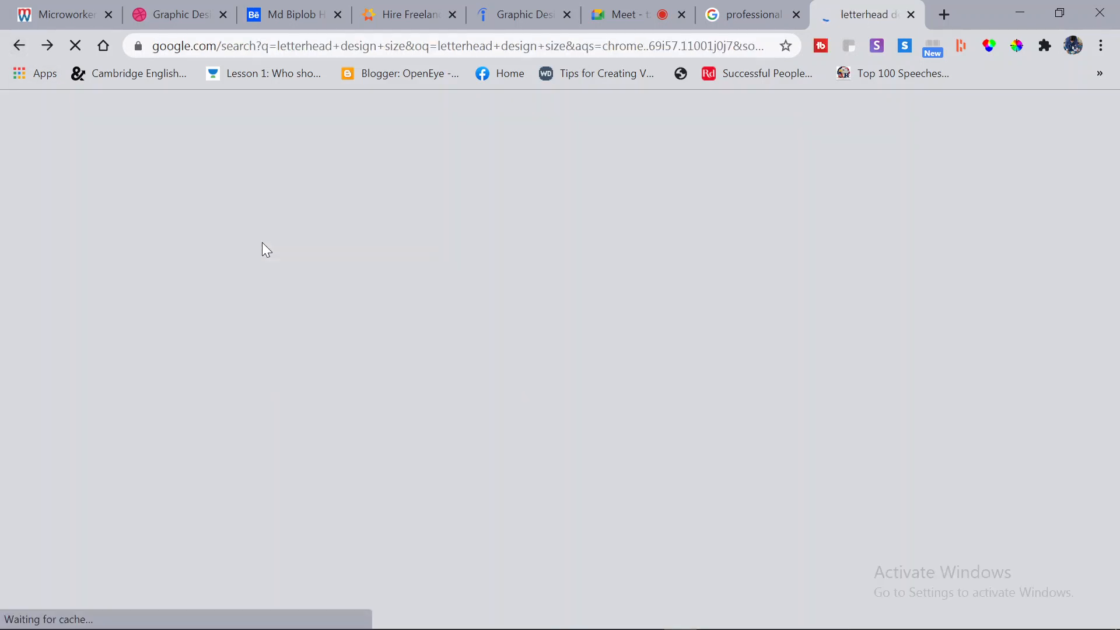
scroll(263, 251, "up", 2)
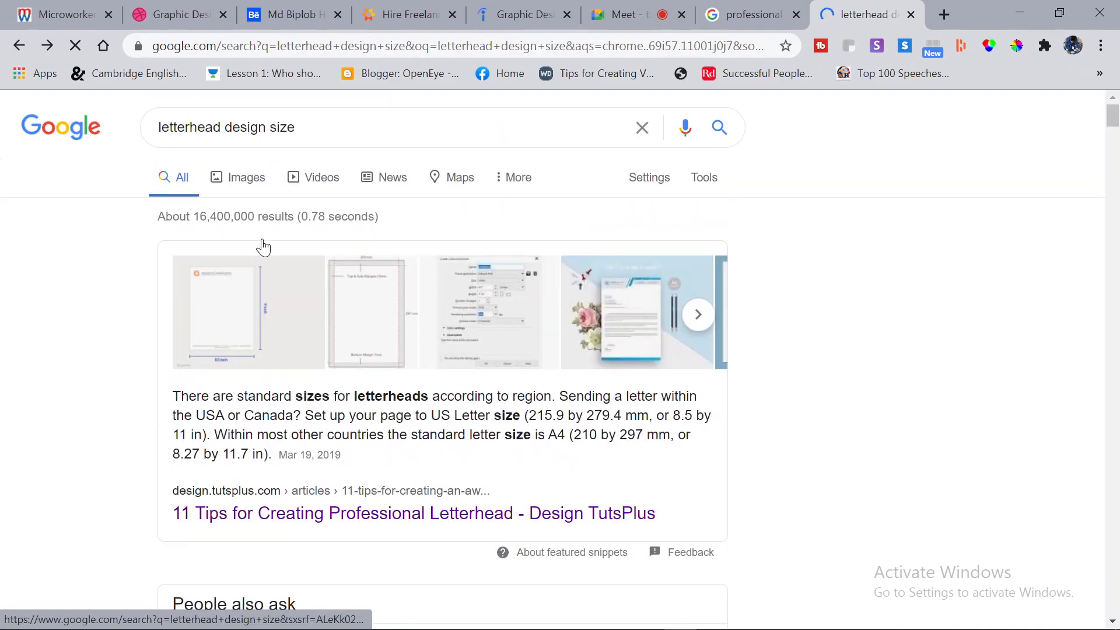
Show the image results for "letterhead design size" and open the castleprint.co.uk letterhead margin diagram
left_click(232, 299)
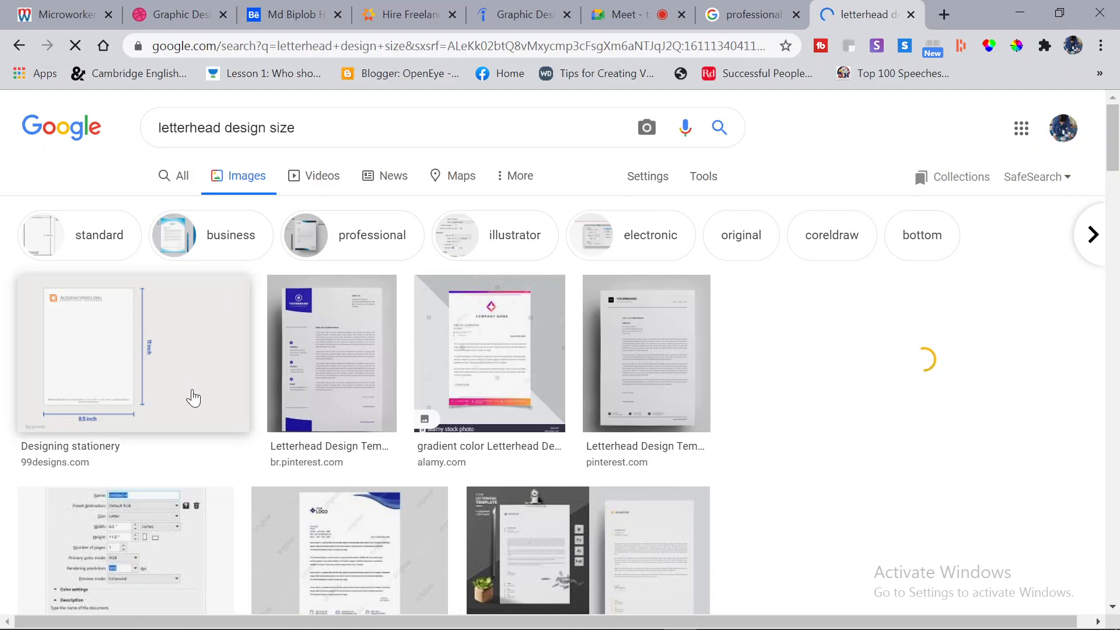
scroll(195, 399, "down", 6)
scroll(199, 399, "down", 2)
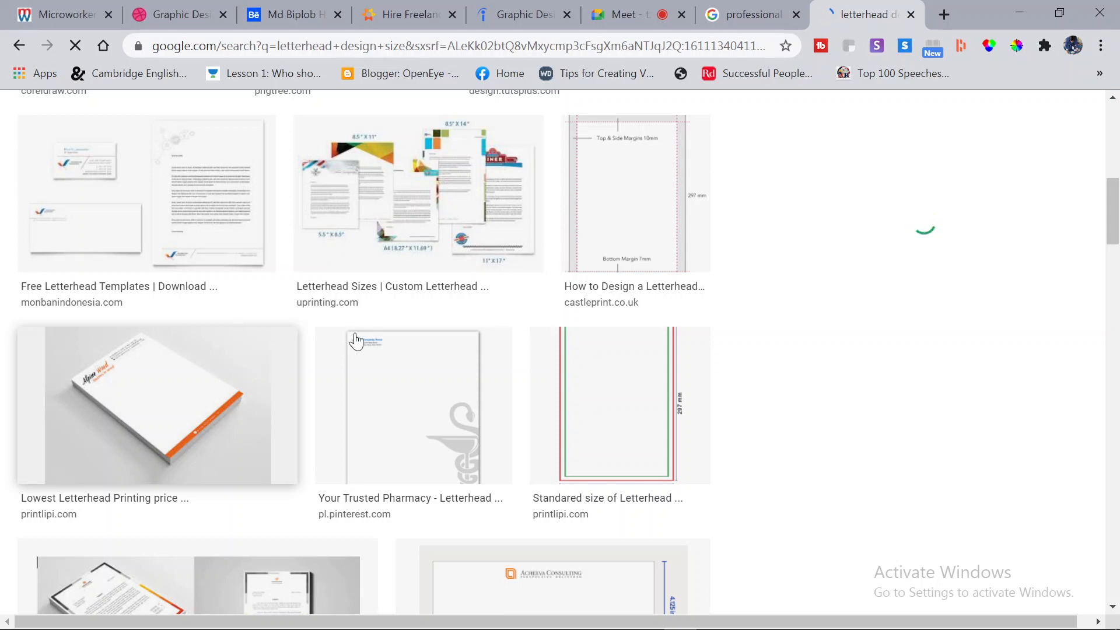
left_click(623, 226)
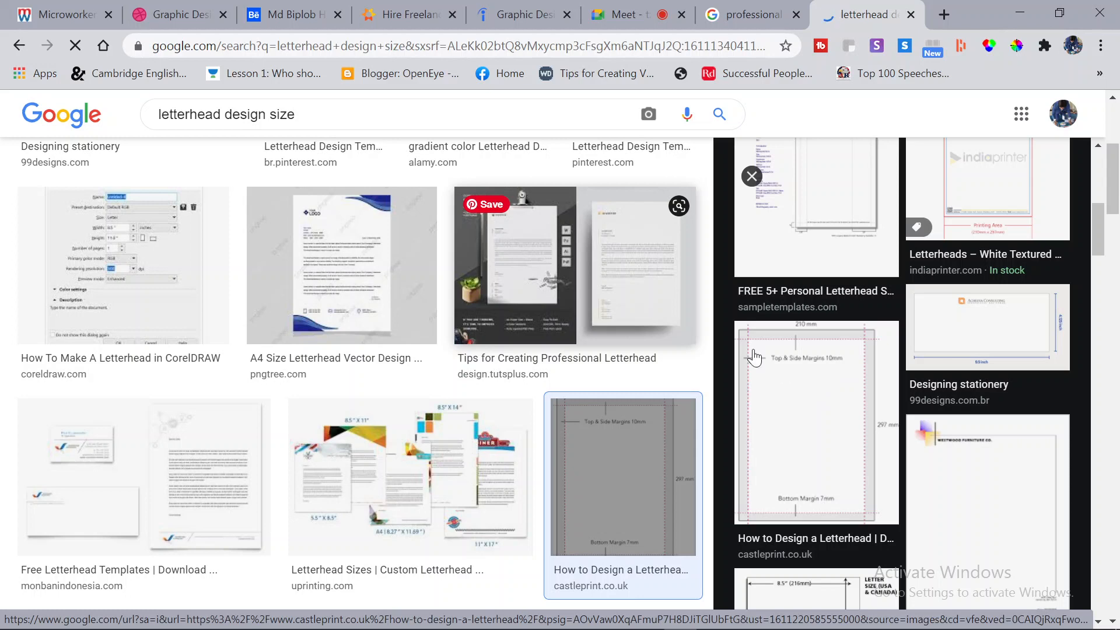
Browse the related images for letterhead margin and paper size diagrams, and open the 99Designs "Designing stationery" preview
left_click(713, 19)
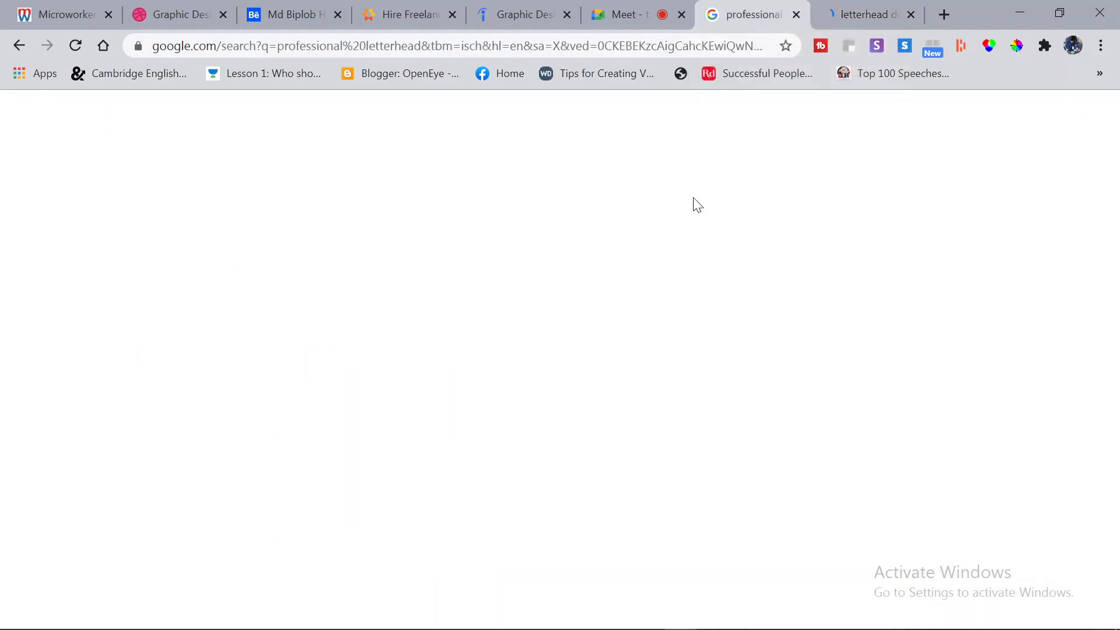
left_click(833, 23)
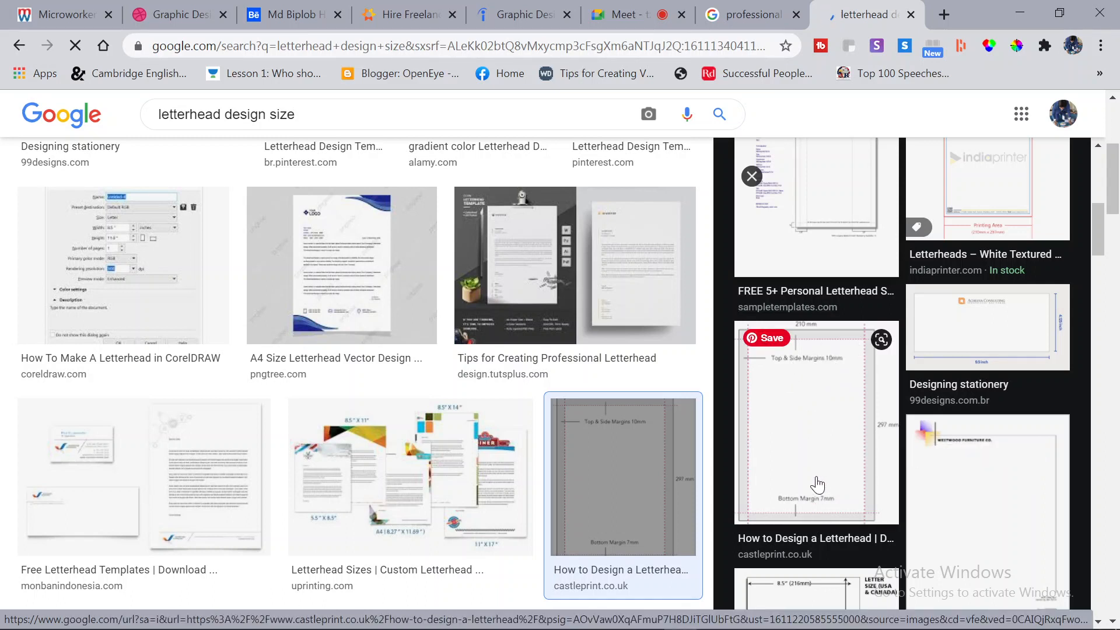
scroll(788, 455, "down", 2)
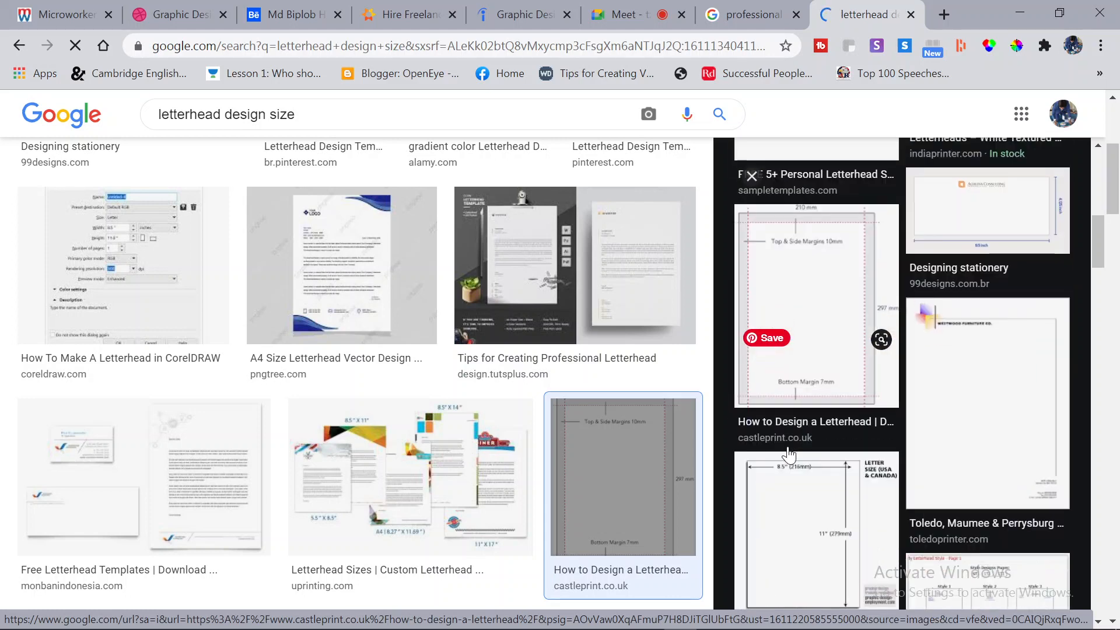
scroll(789, 455, "down", 8)
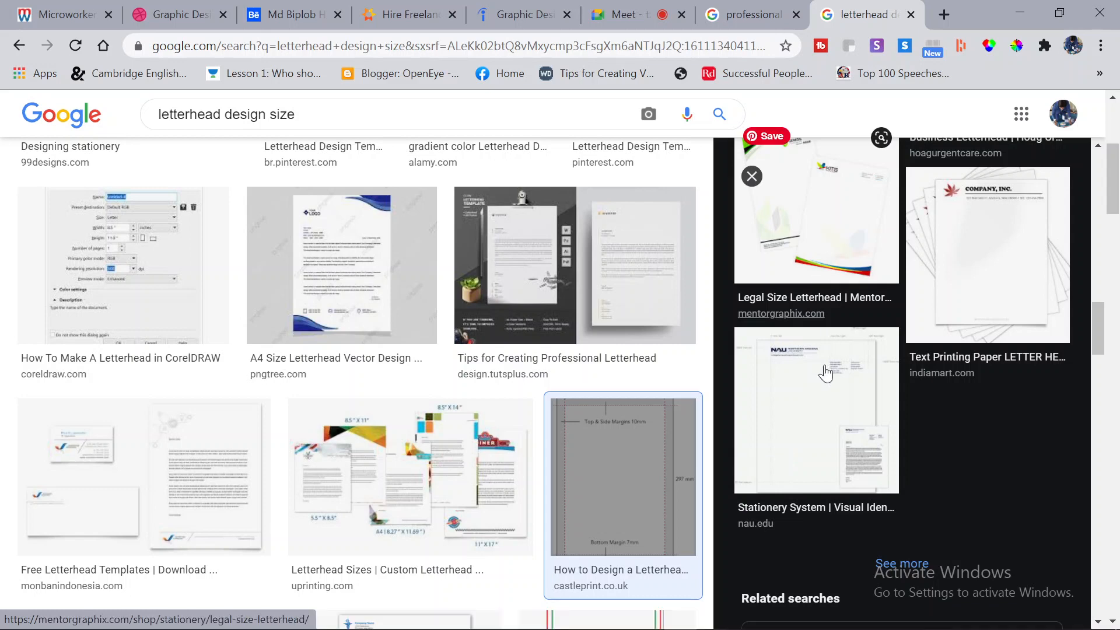
scroll(817, 442, "up", 6)
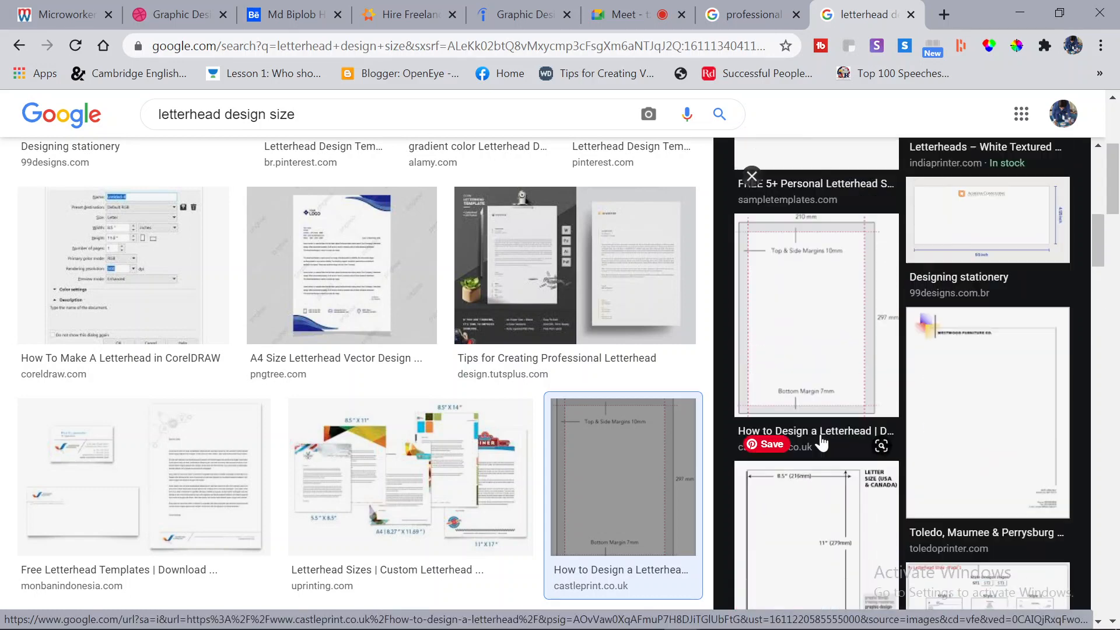
scroll(821, 443, "down", 4)
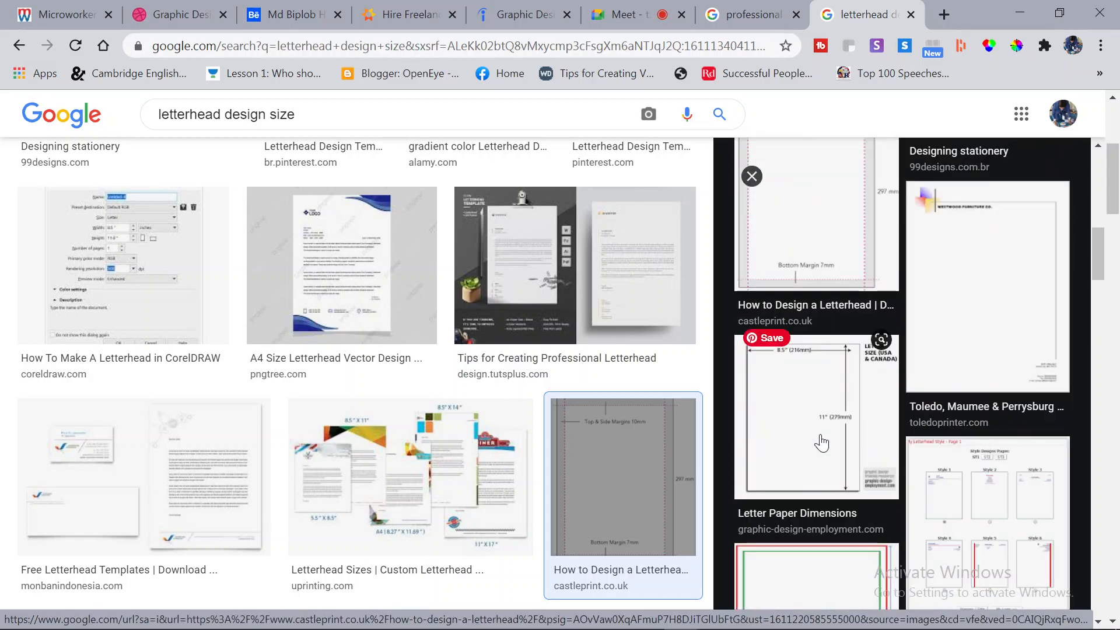
left_click(784, 454)
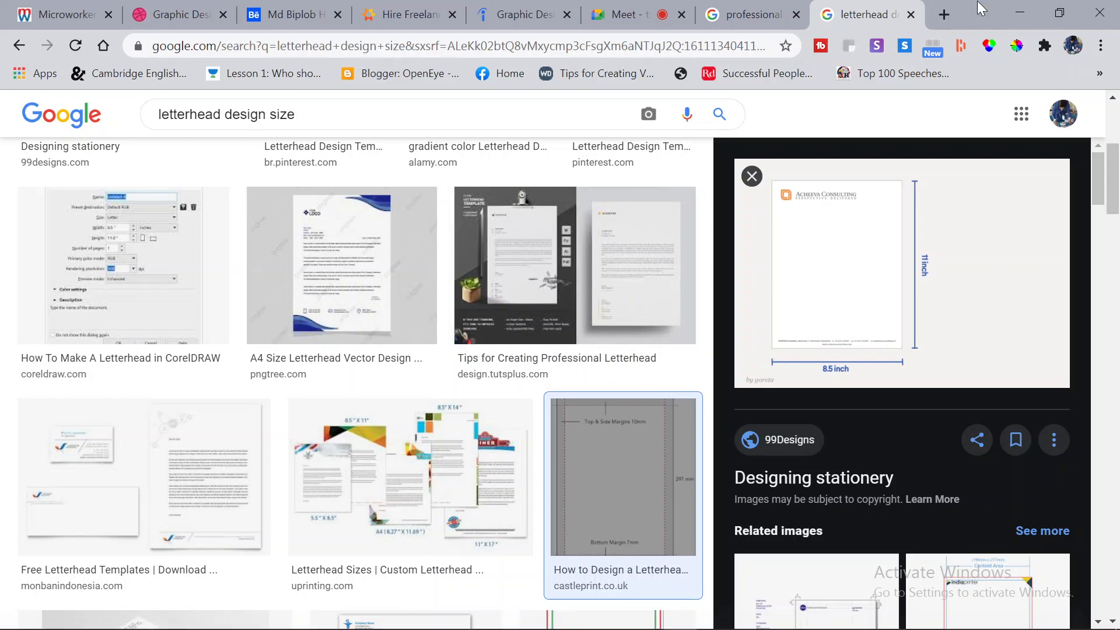
Switch to Illustrator, show the rulers in the Letterhead document and set their units to millimeters
left_click(1020, 12)
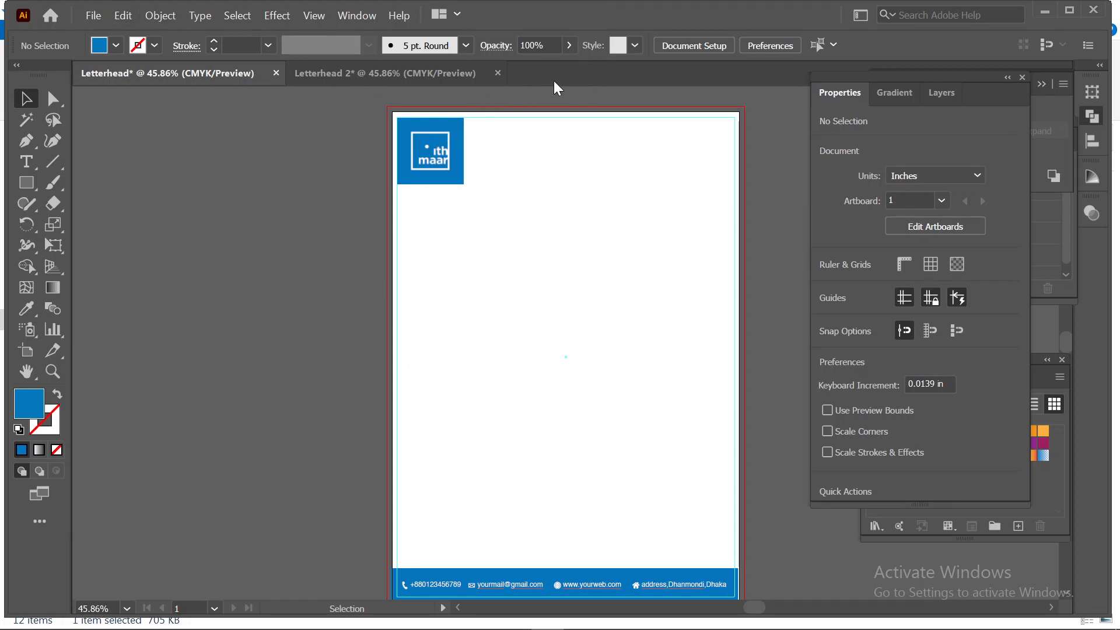
key("ctrl+r")
right_click(537, 89)
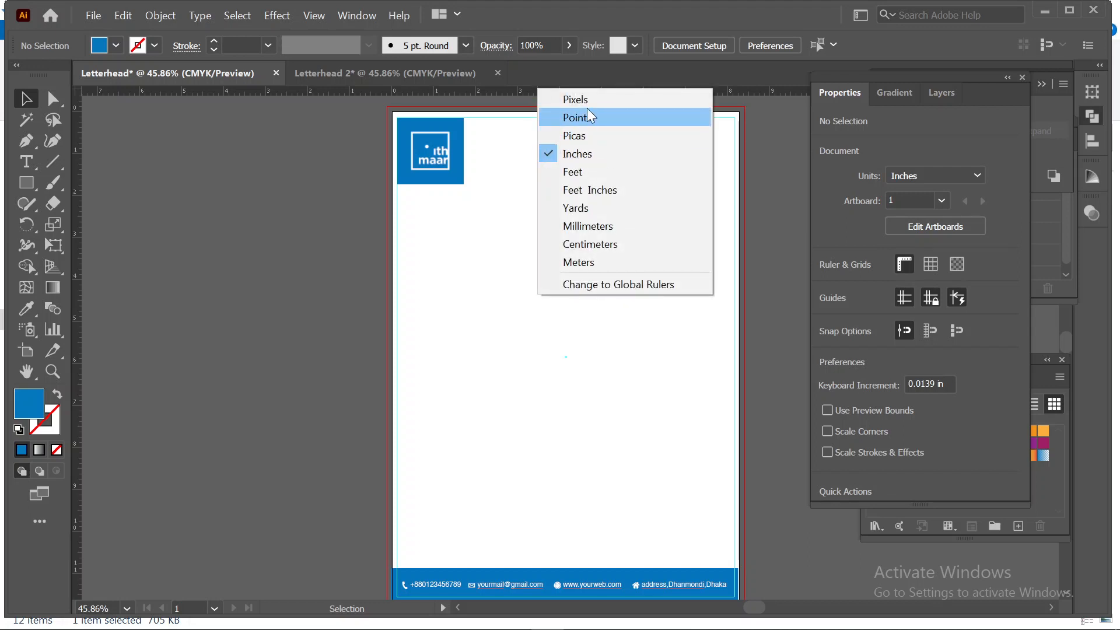
left_click(601, 226)
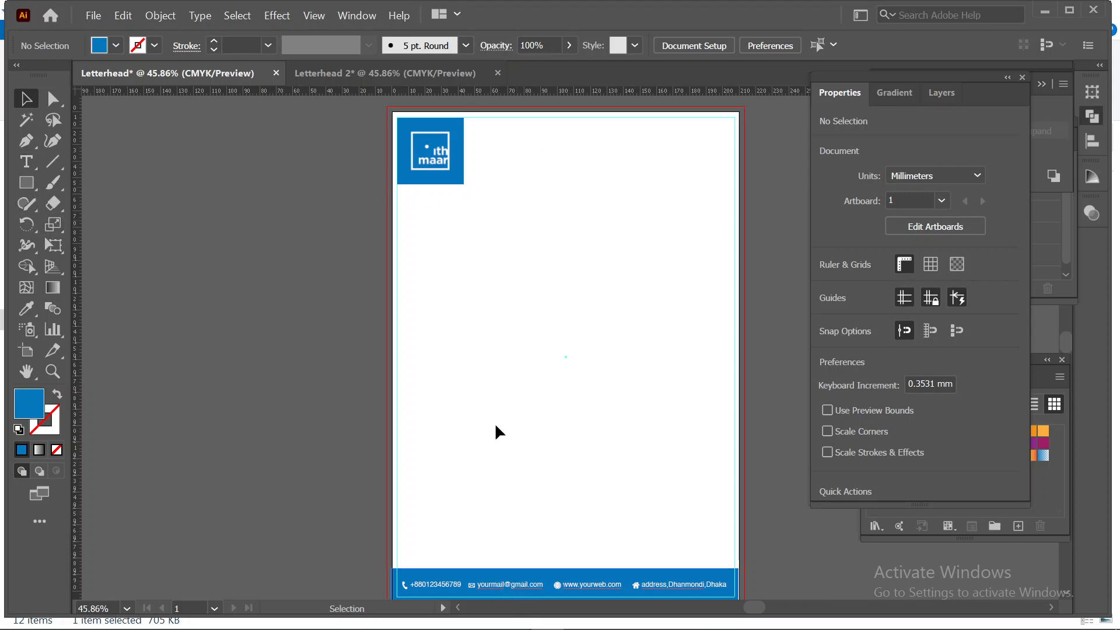
Try a rectangle of 10 × 5 mm near the top of the letterhead page and delete it
left_click(26, 182)
left_click(547, 152)
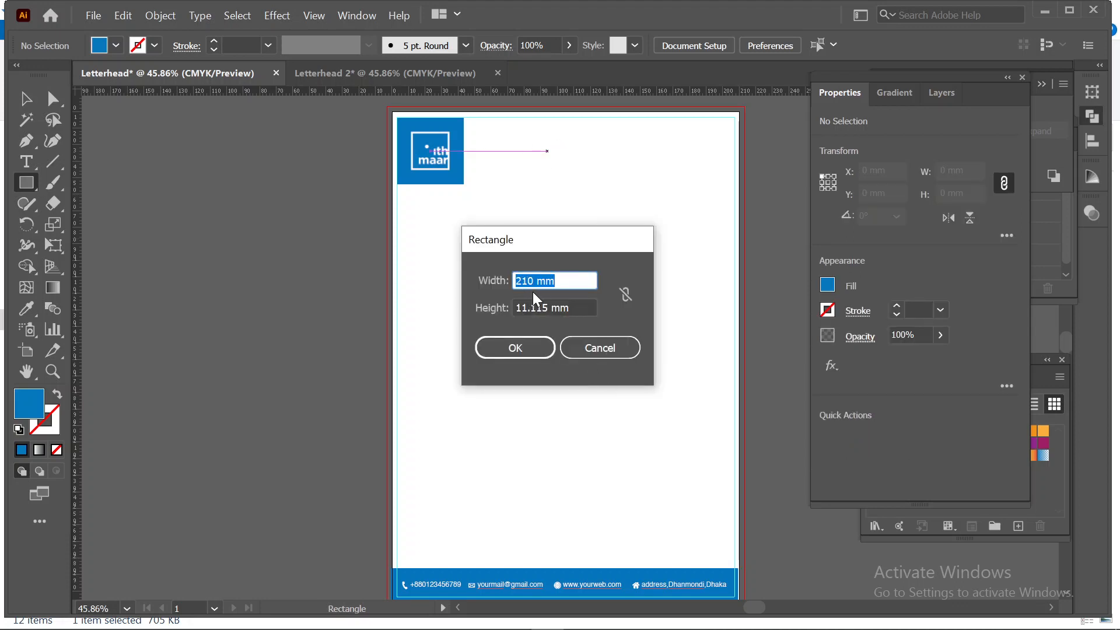
left_click(521, 280)
key("BackSpace")
left_click_drag(543, 309, 495, 310)
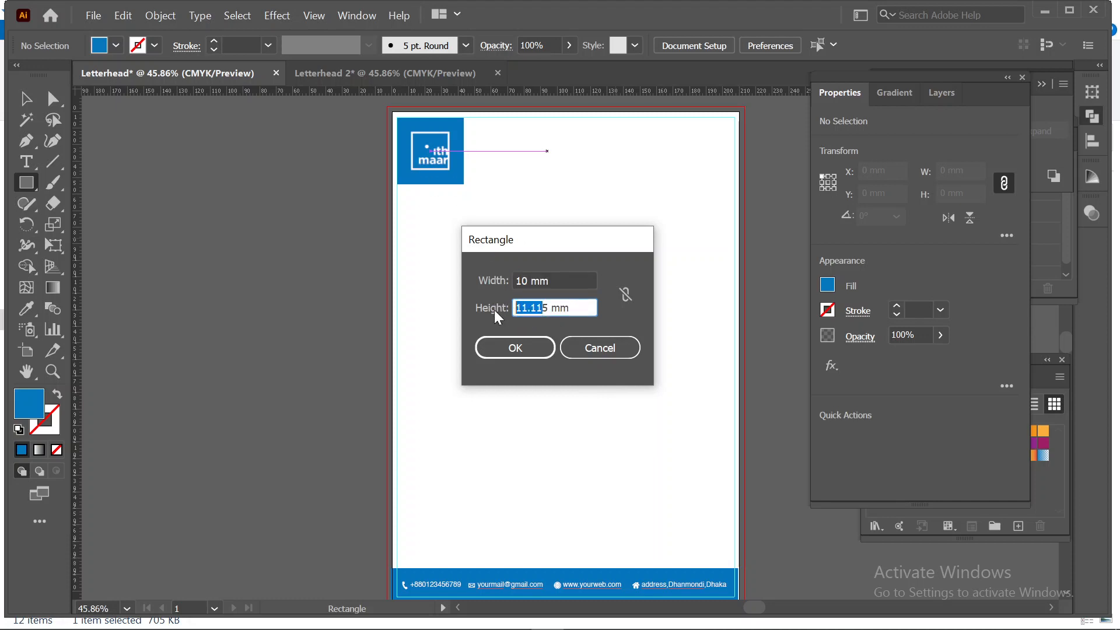
key("BackSpace")
left_click(516, 347)
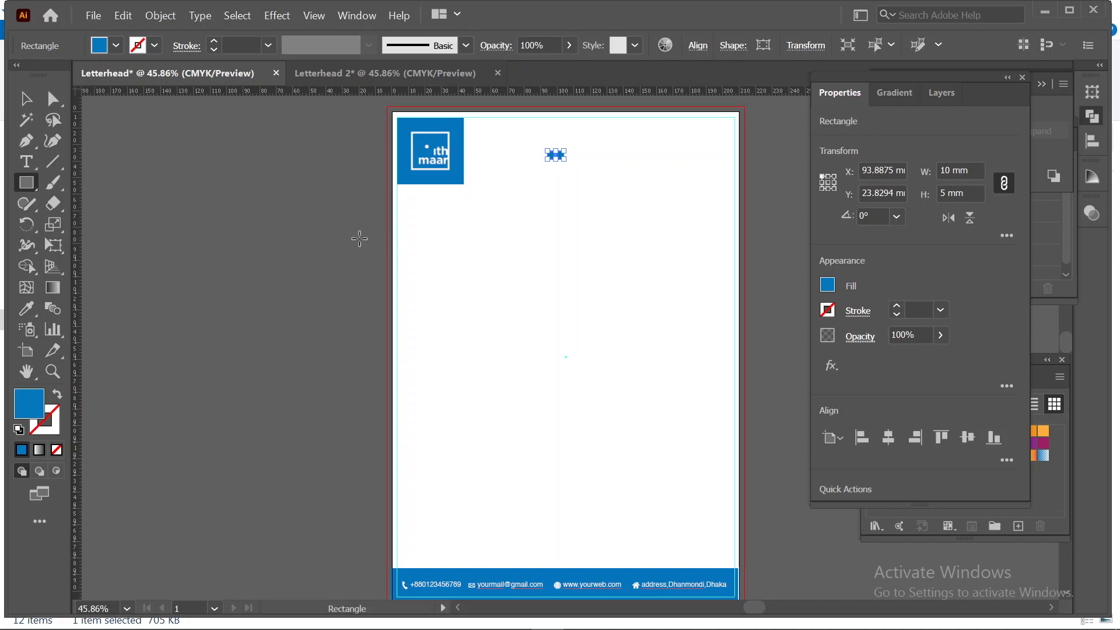
key("Delete")
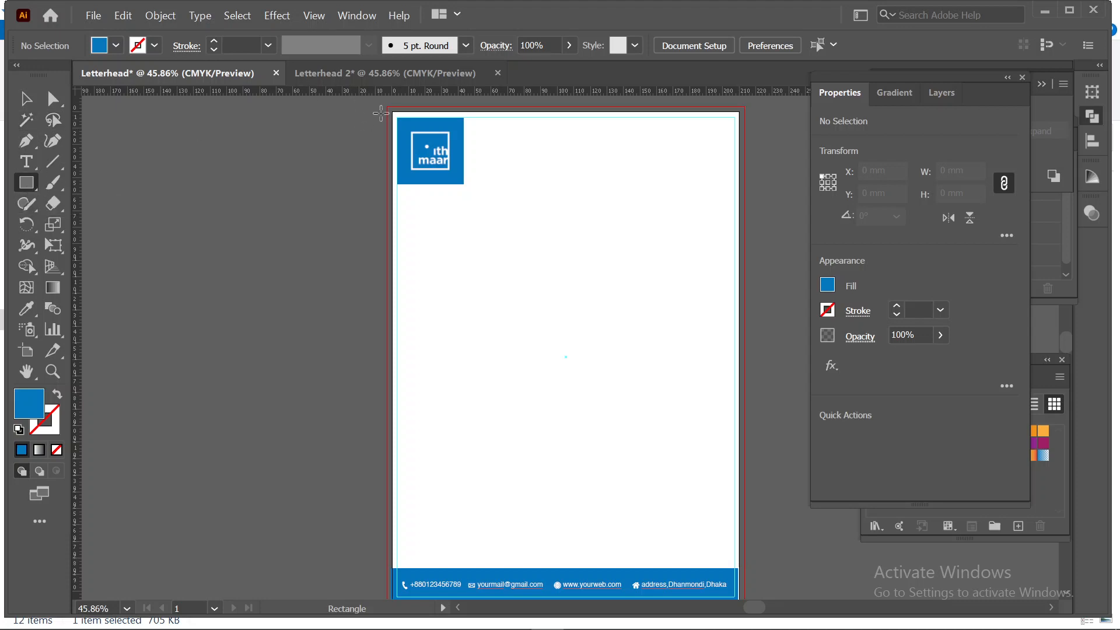
Draw a page-wide rectangle about 34 mm high along the letterhead's upper edge, and add a second rectangle of 210 × 10 mm
left_click_drag(392, 111, 738, 169)
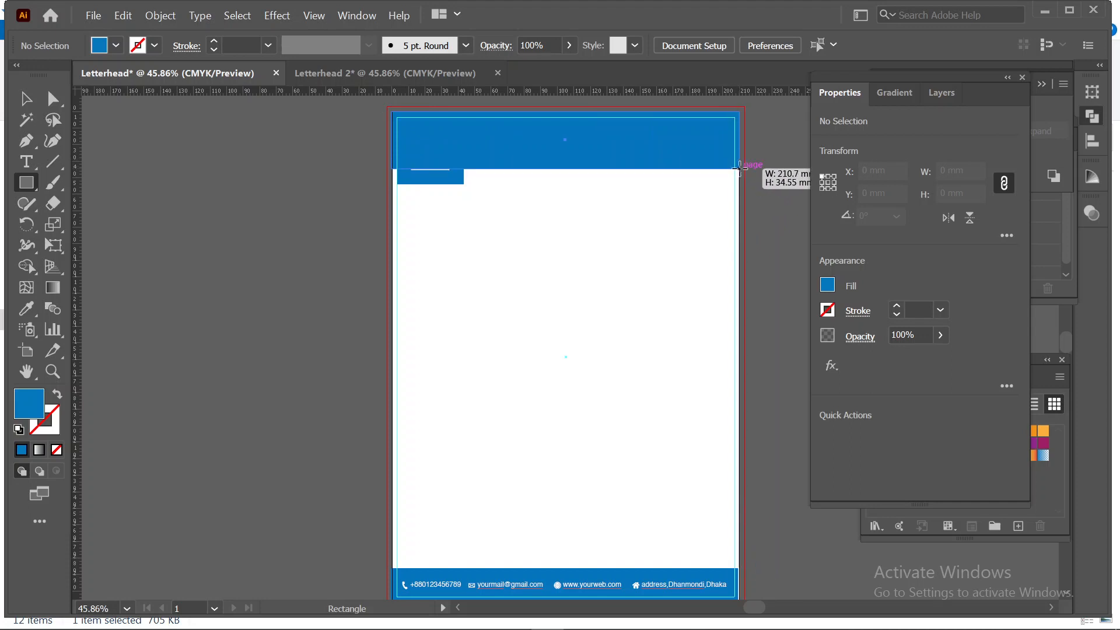
left_click_drag(738, 169, 738, 168)
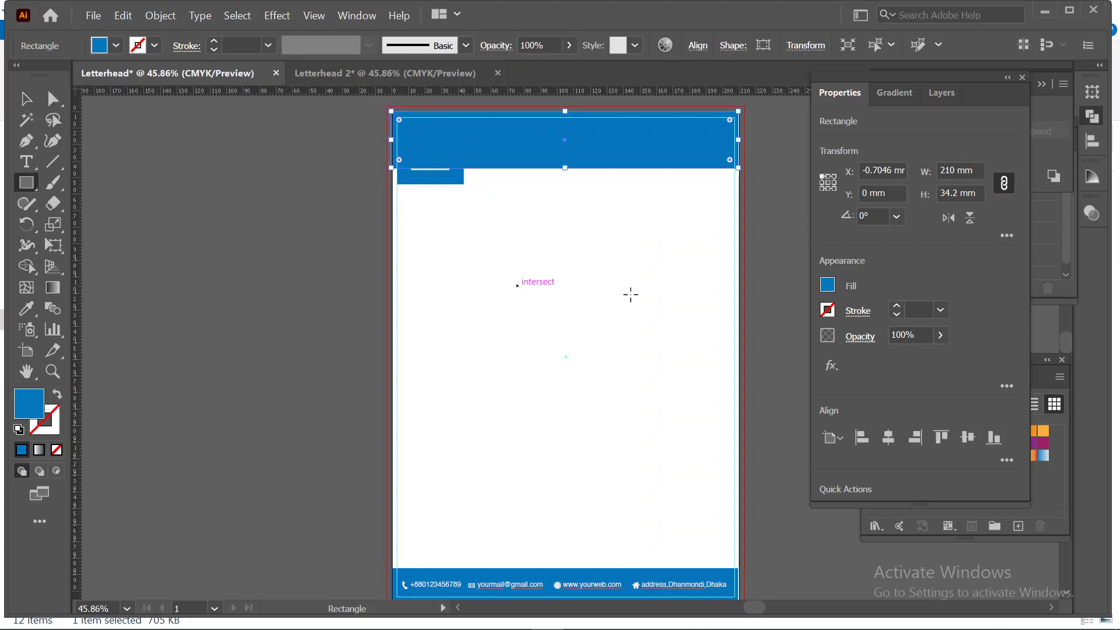
left_click(618, 250)
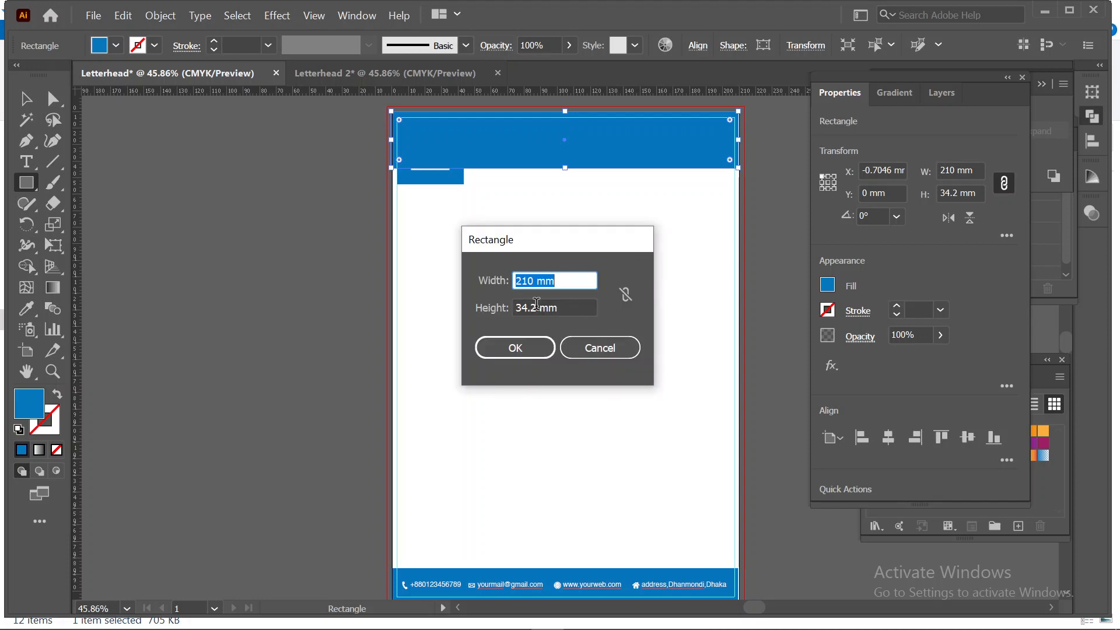
left_click_drag(538, 308, 499, 309)
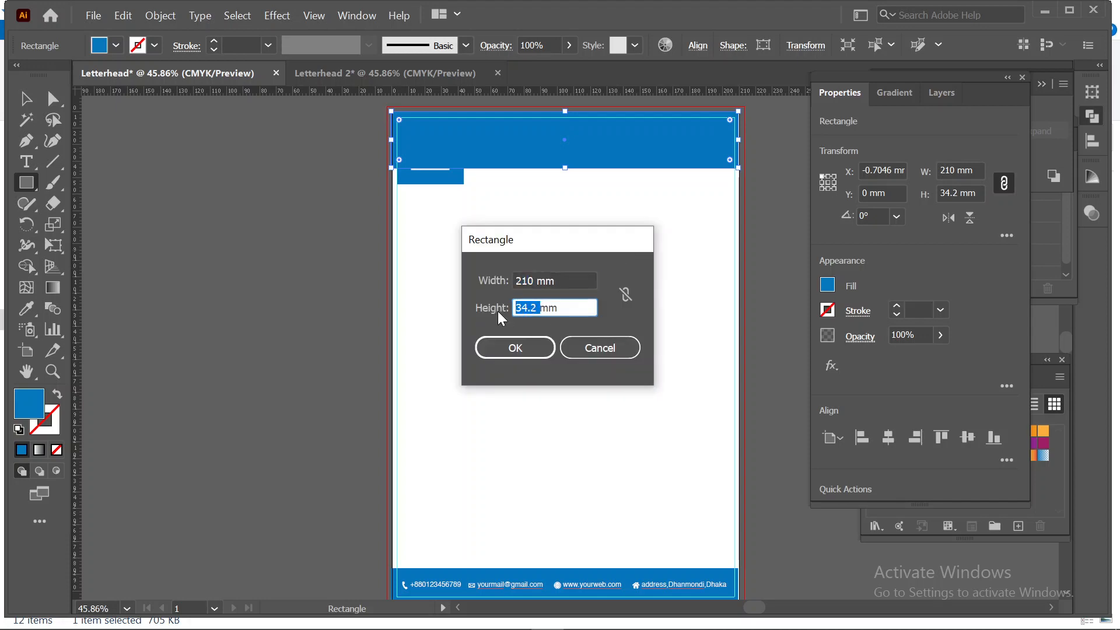
type("10")
left_click(532, 348)
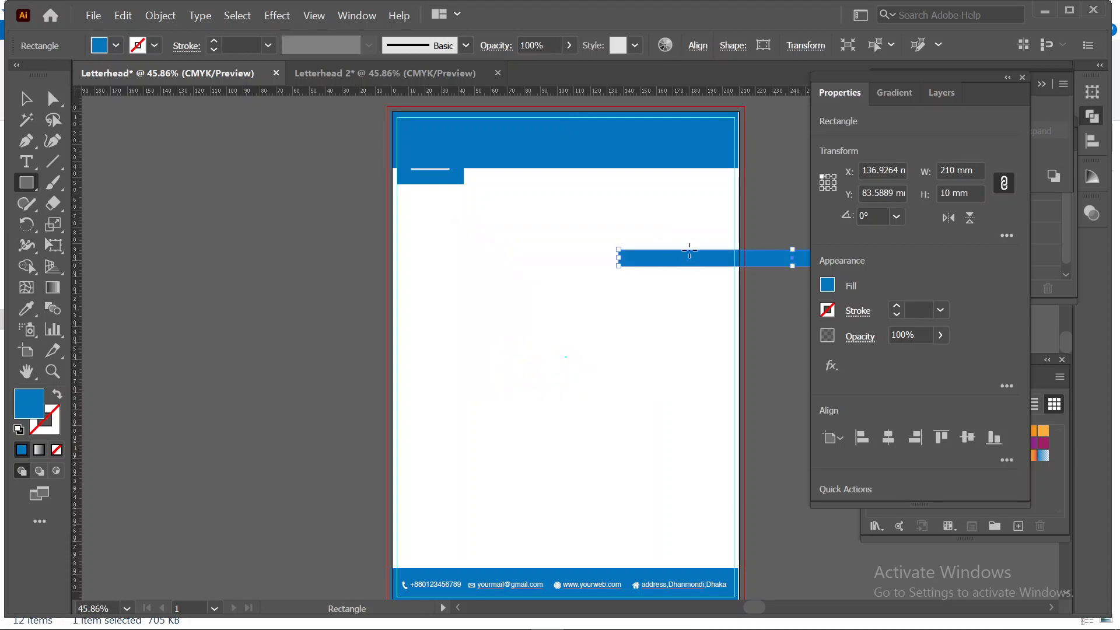
Delete the 34.2 mm high rectangle covering the logo and move the 210 × 10 mm bar to the page's upper edge
left_click(26, 98)
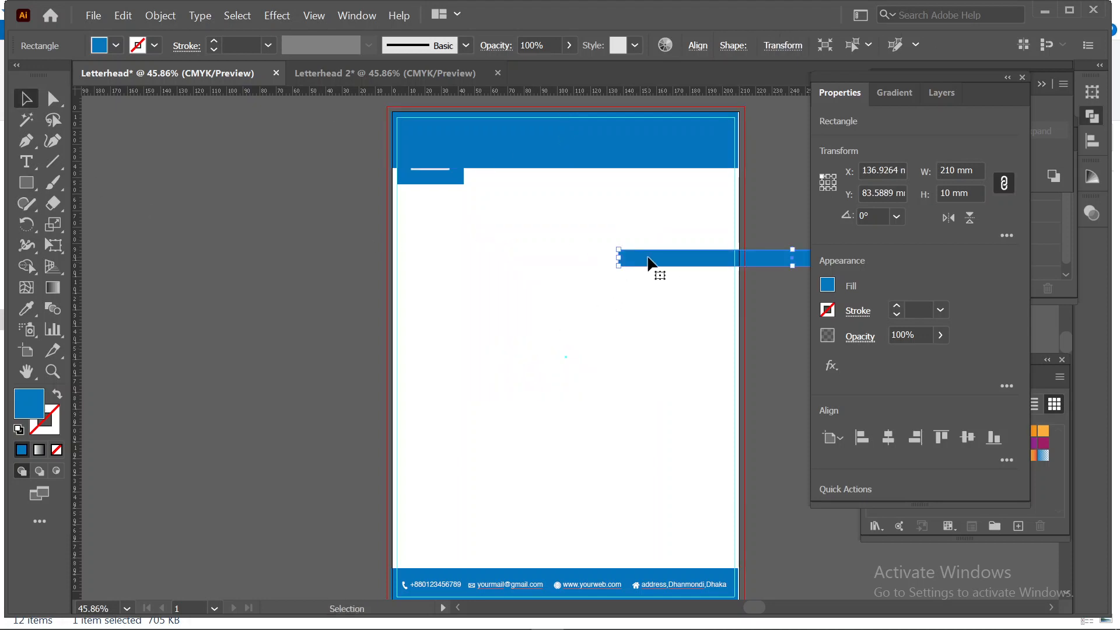
left_click_drag(647, 260, 422, 259)
left_click(511, 153)
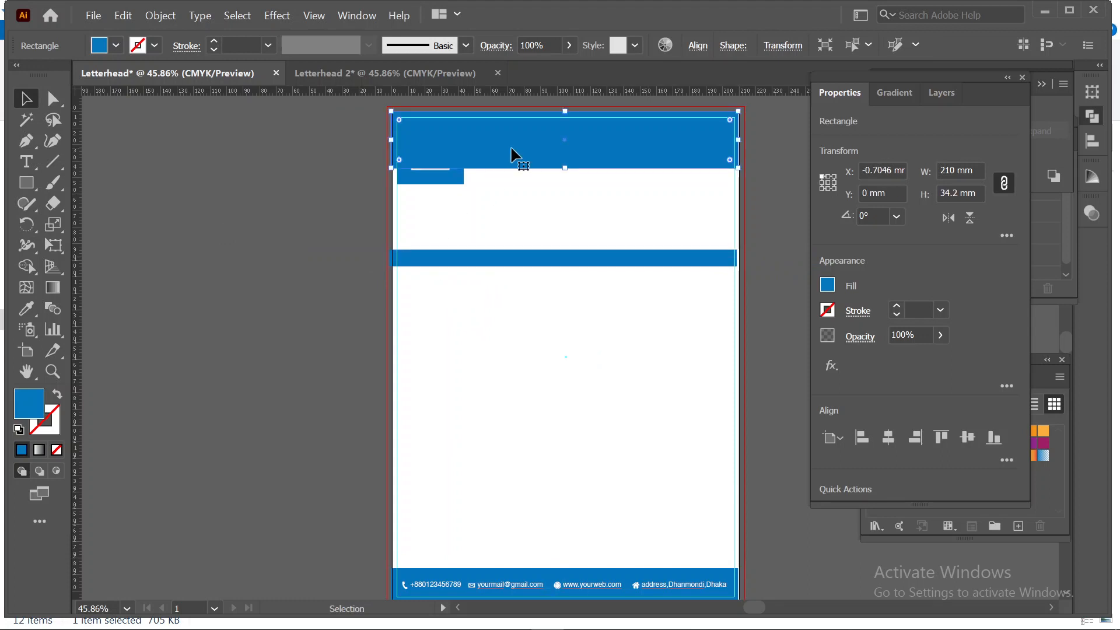
key("Delete")
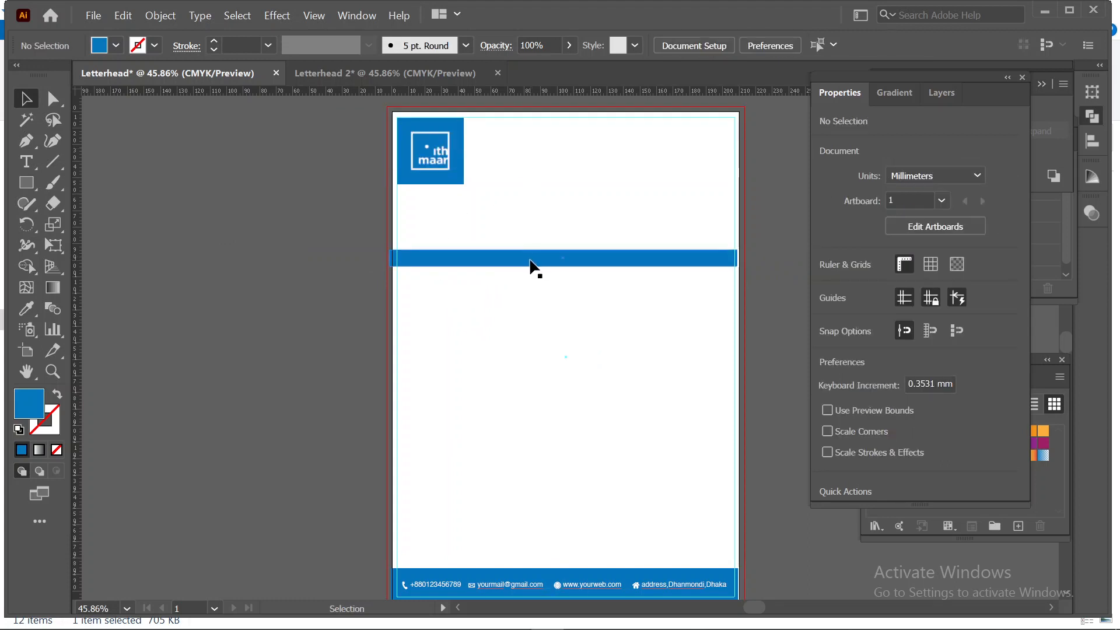
left_click_drag(530, 261, 543, 129)
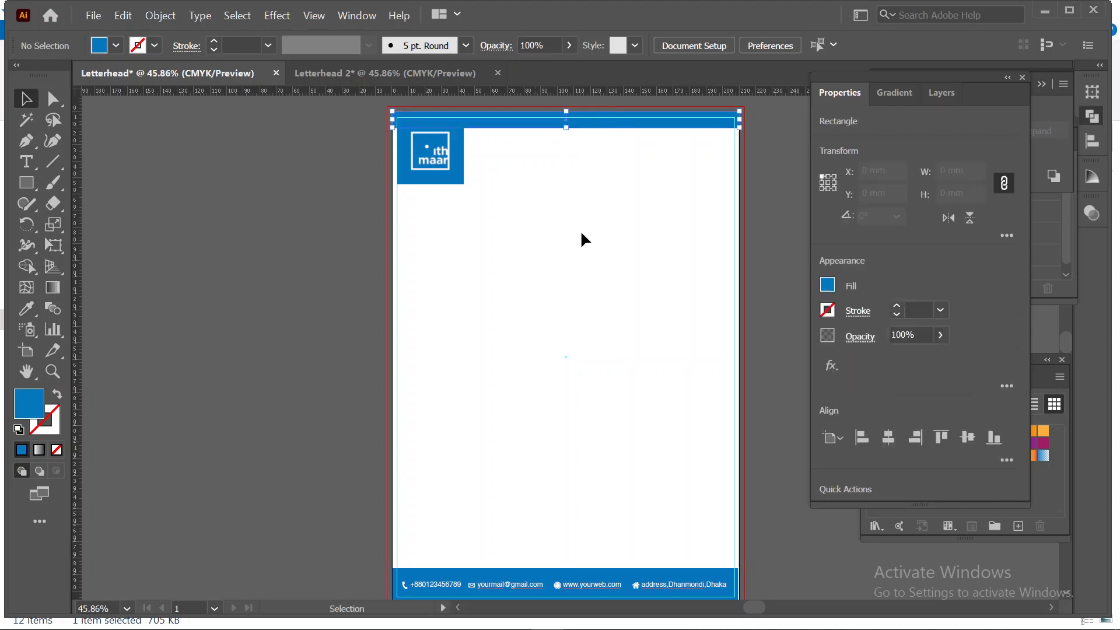
left_click(582, 233)
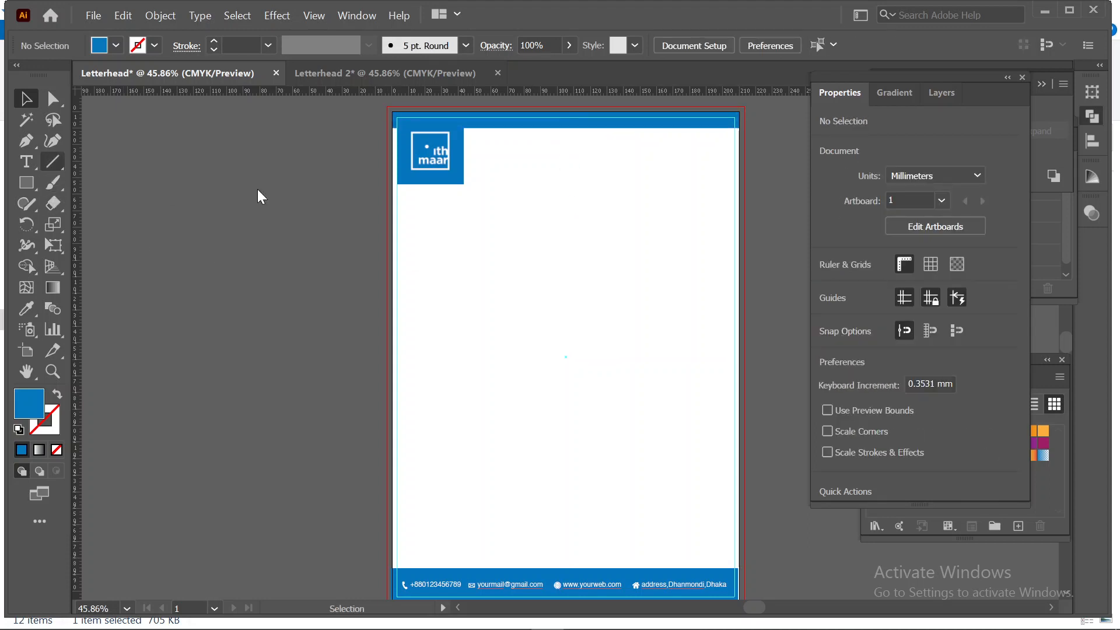
Try a horizontal 3 pt line about 206 mm long just below the logo and delete it
key("backslash")
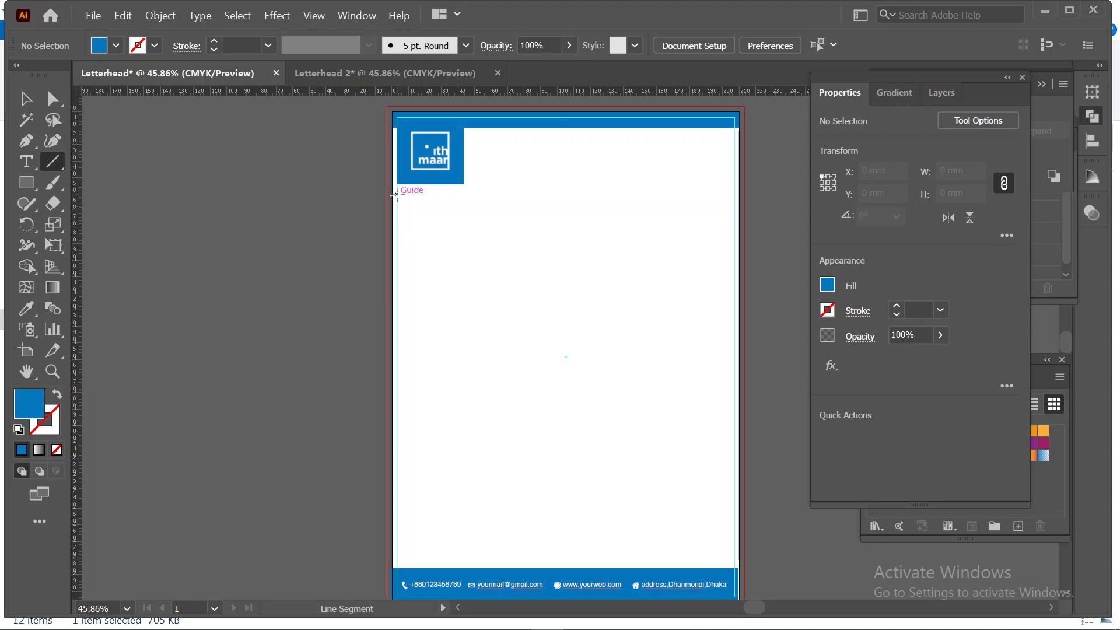
left_click_drag(397, 194, 738, 194)
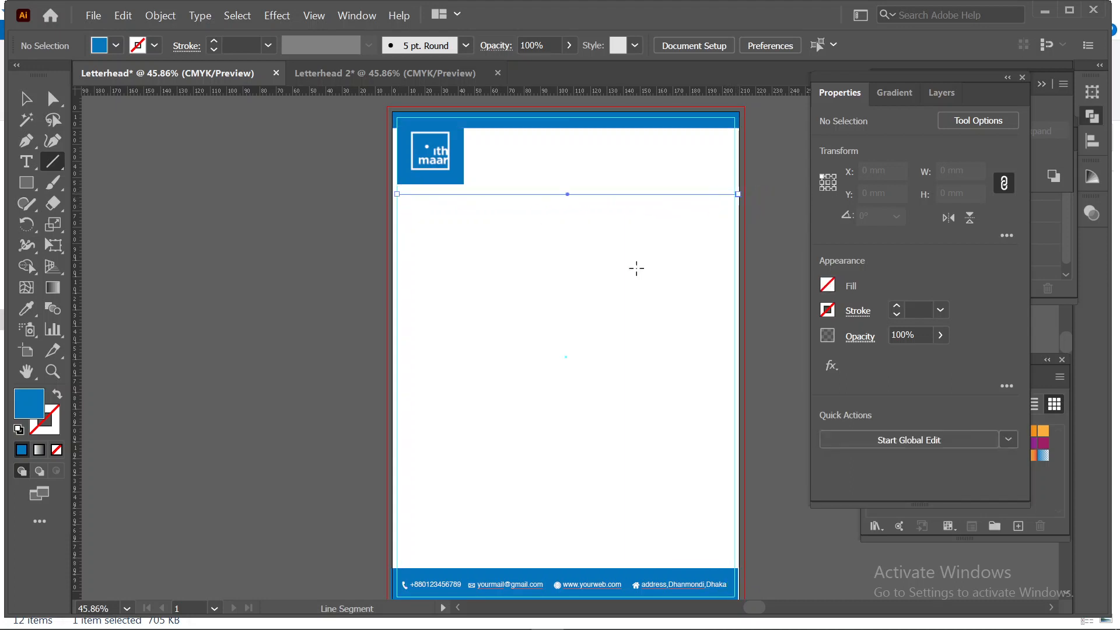
left_click(214, 42)
left_click(214, 41)
left_click(306, 210)
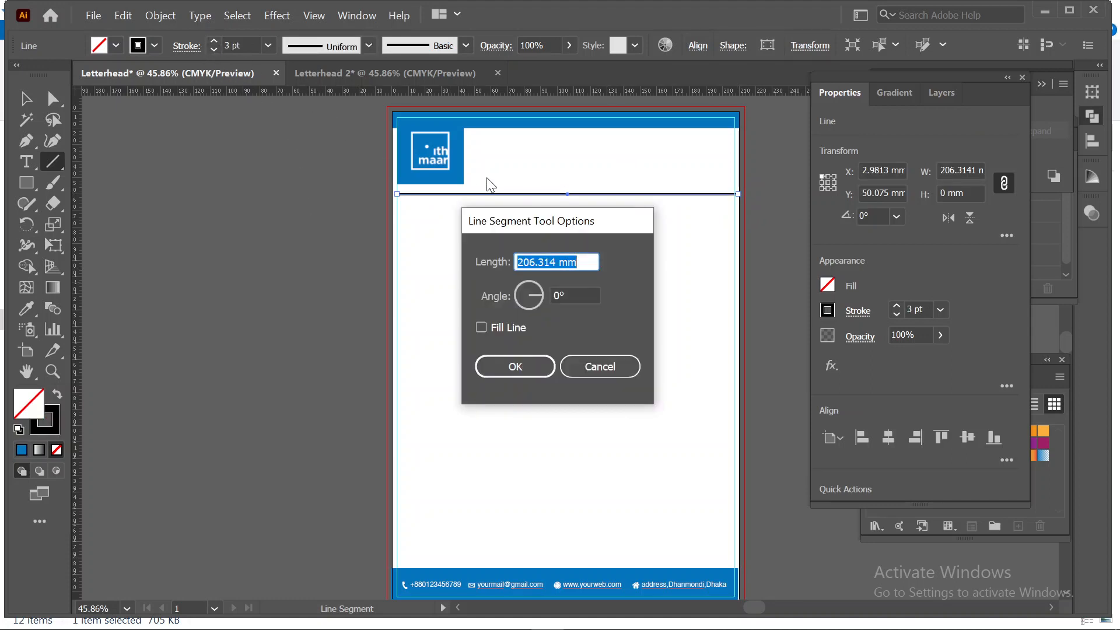
left_click(600, 367)
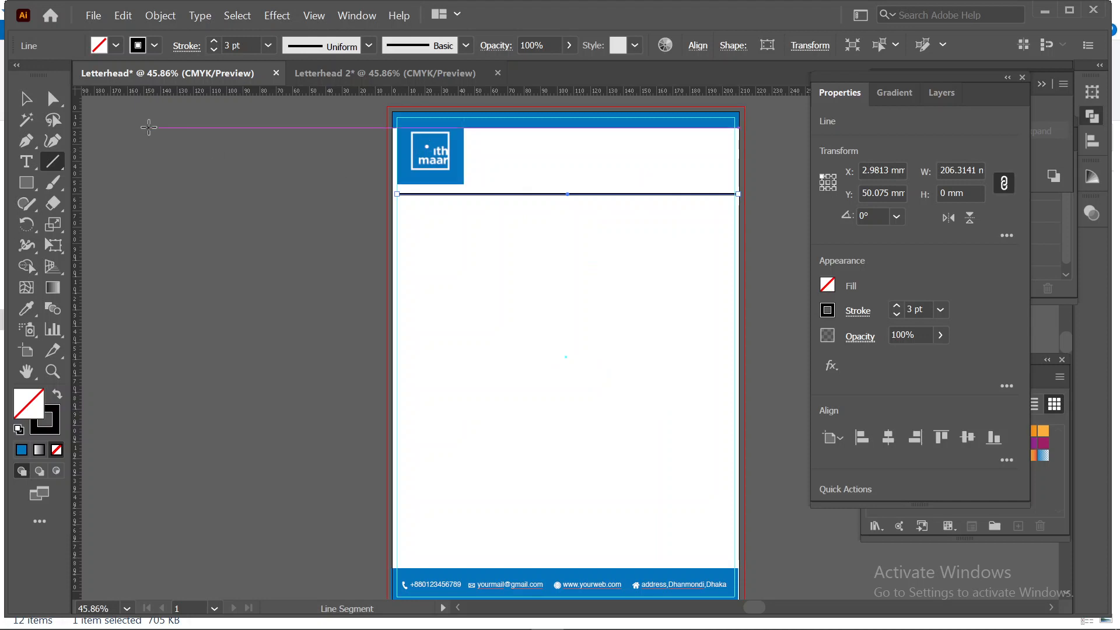
left_click(26, 98)
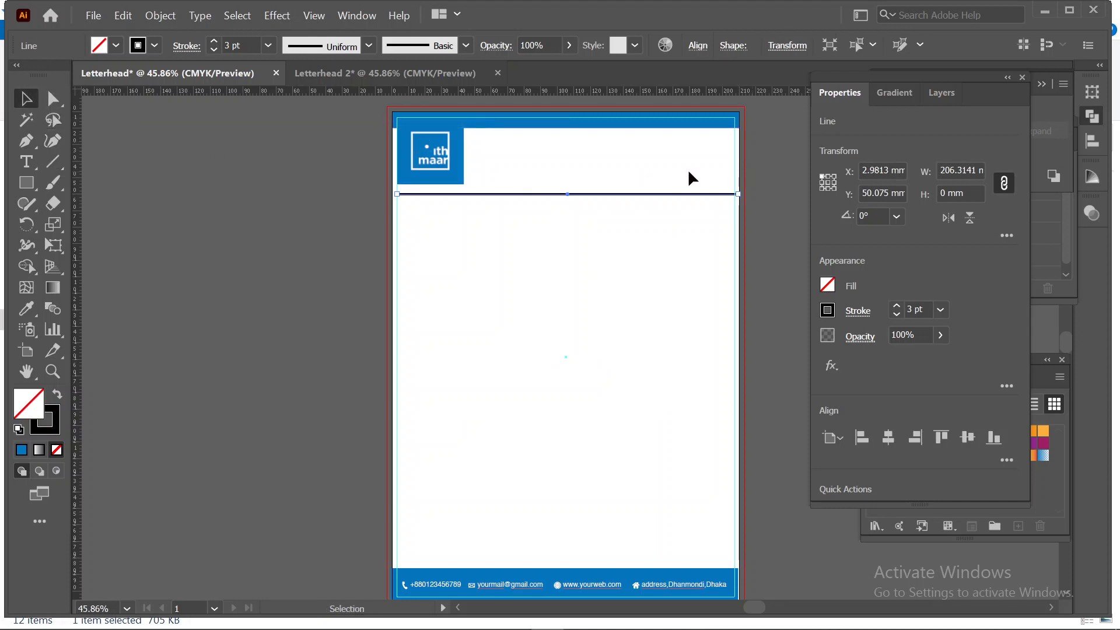
scroll(688, 181, "down", 1)
scroll(657, 270, "up", 1)
key("Delete")
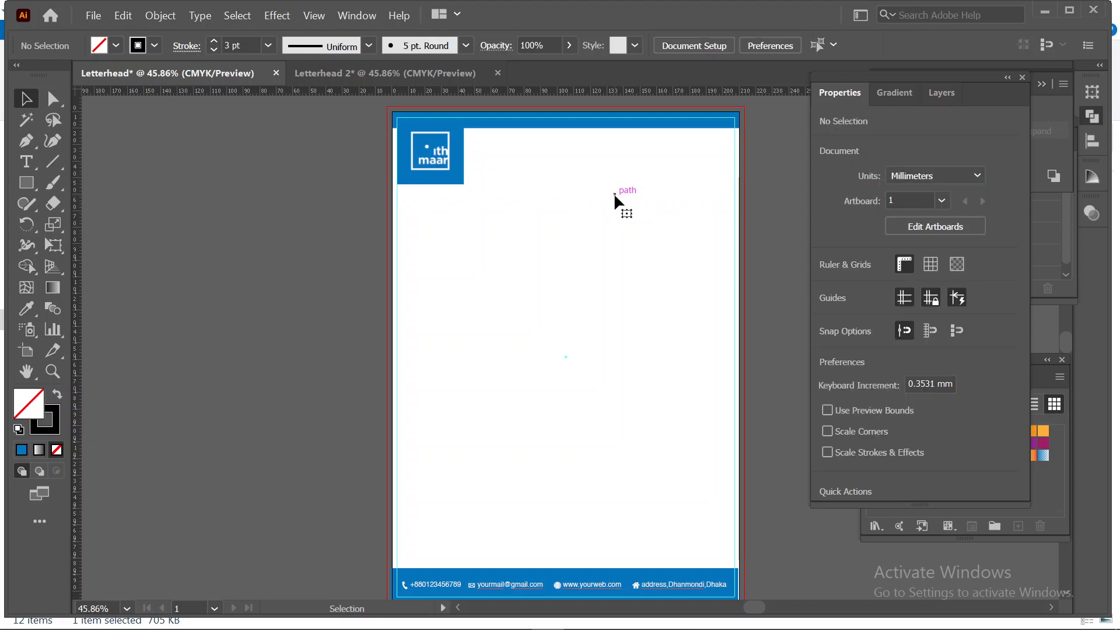
Delete the thin blue bar along the letterhead's upper edge
left_click(619, 126)
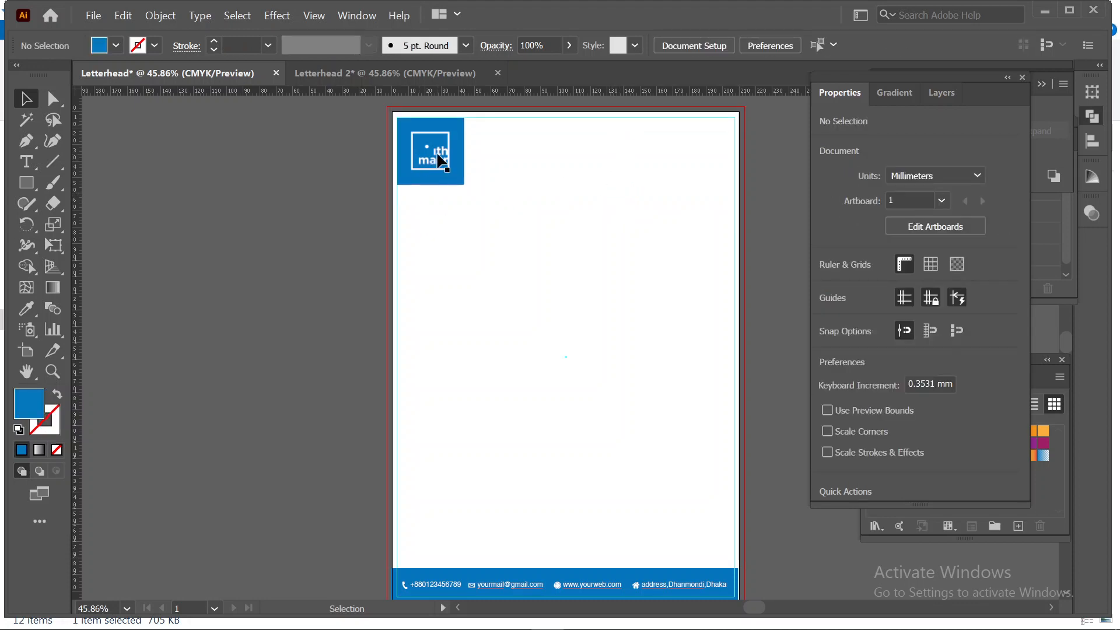
Look over the Letterhead 2 document from its header to its footer
left_click(308, 73)
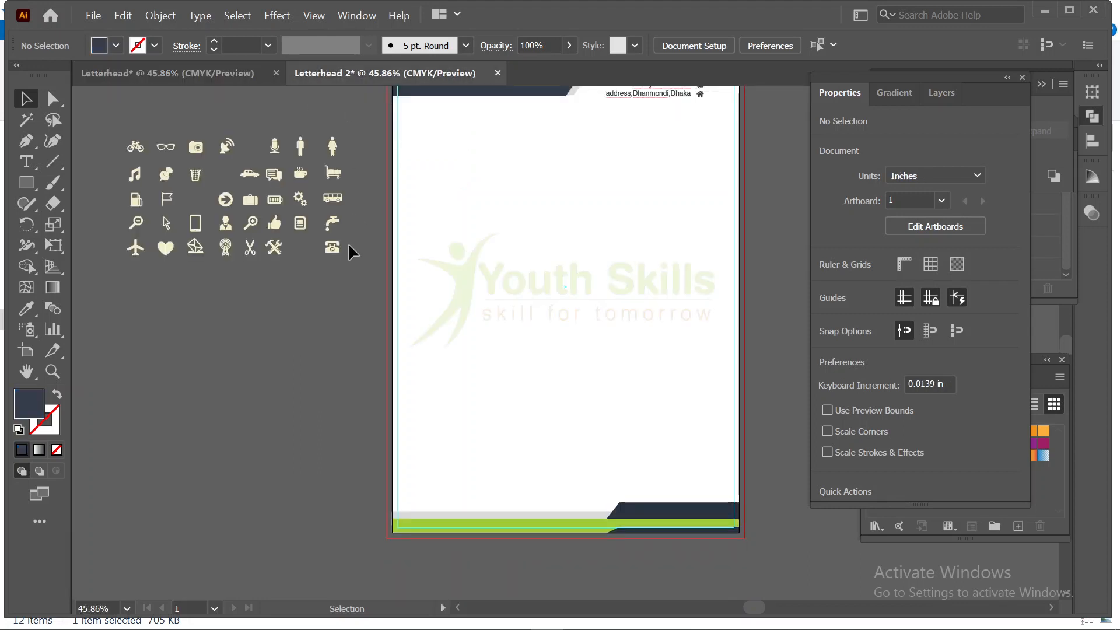
scroll(522, 404, "up", 4)
scroll(526, 404, "down", 2)
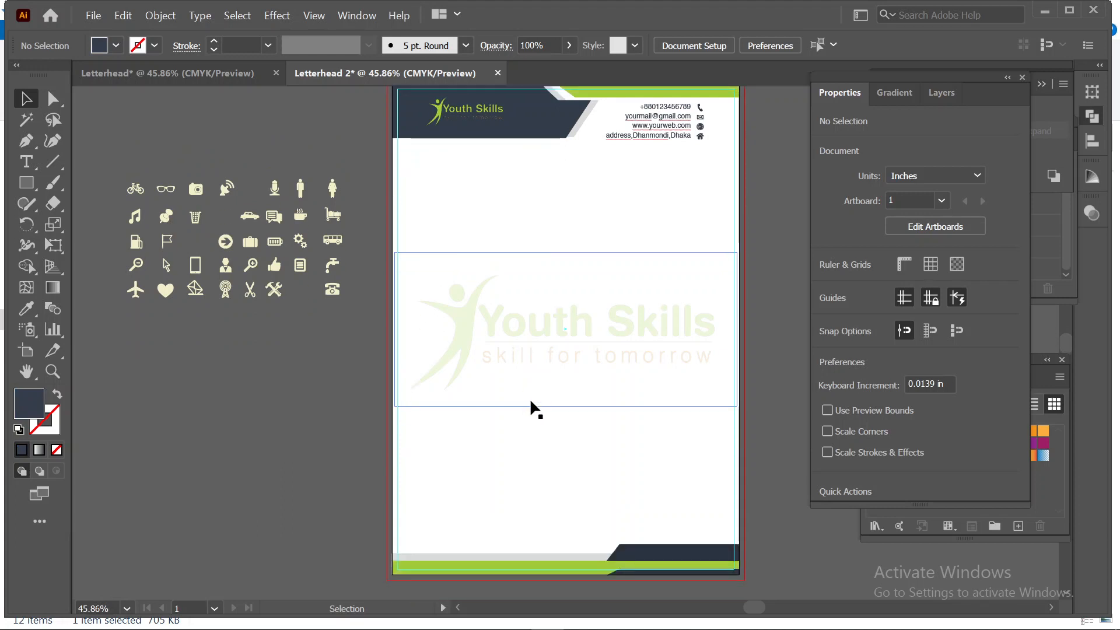
scroll(530, 398, "up", 1)
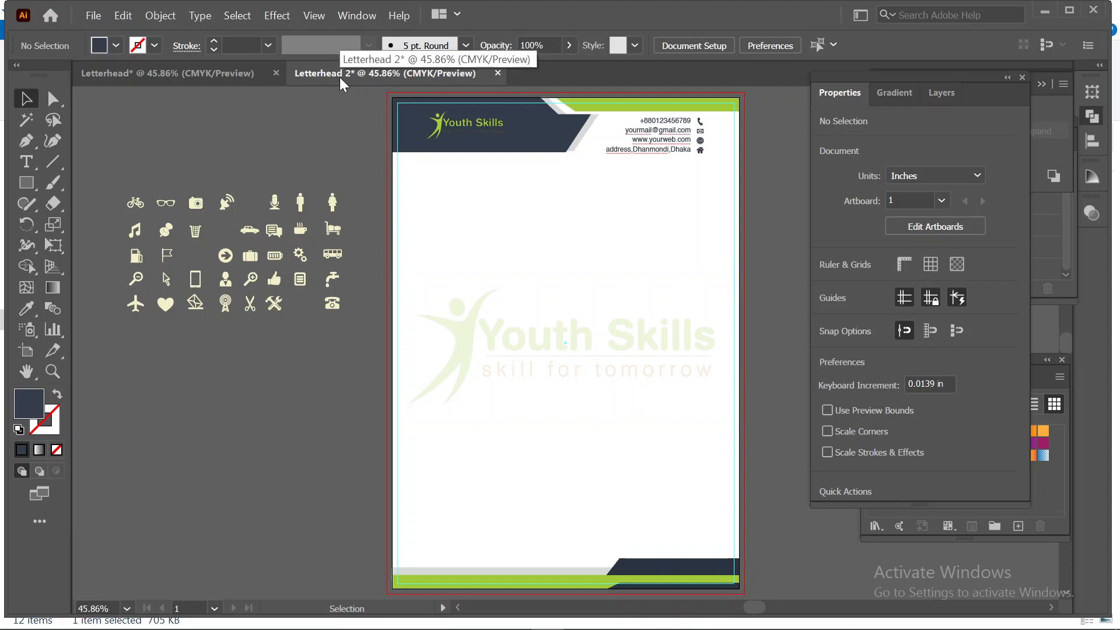
In the Letterhead document, change the fill of the footer rectangle to a slightly darker blue
left_click(236, 75)
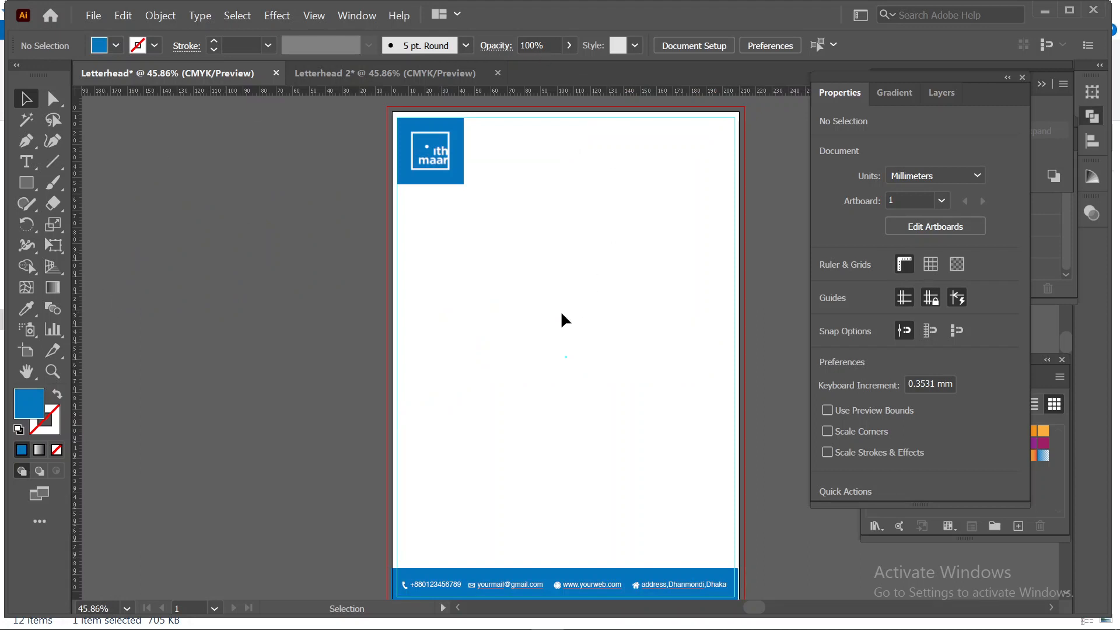
scroll(555, 320, "down", 1)
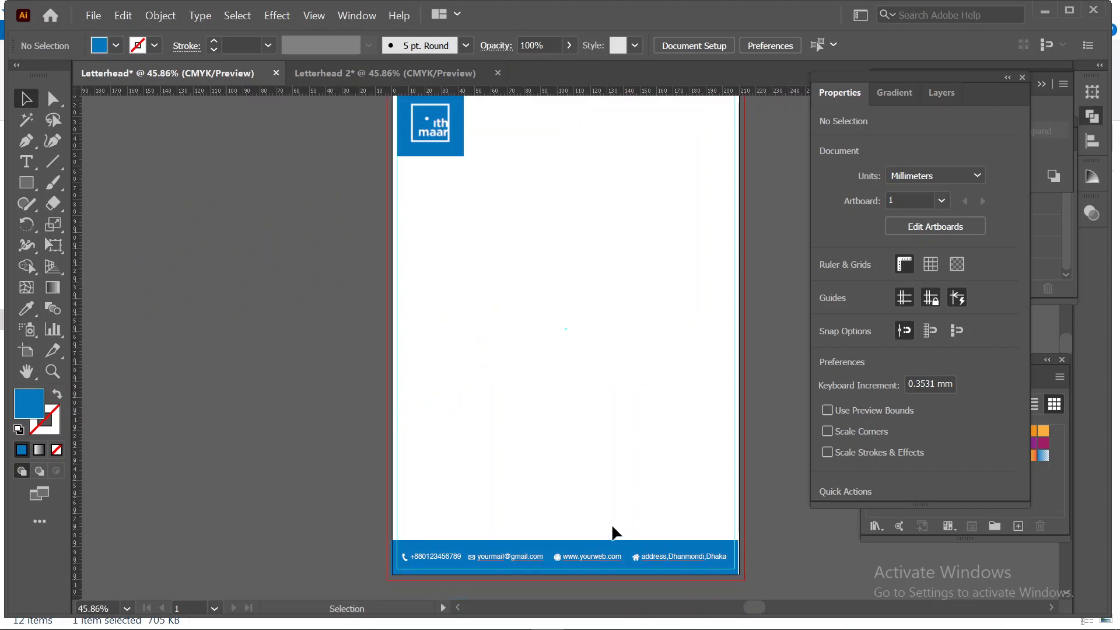
left_click(563, 538)
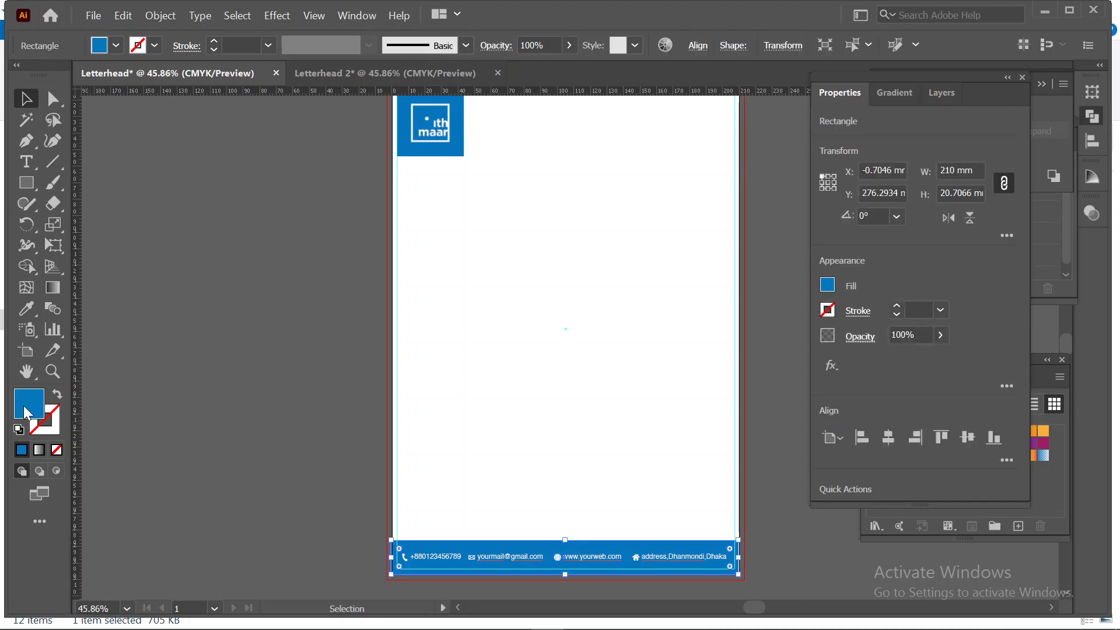
double_click(26, 413)
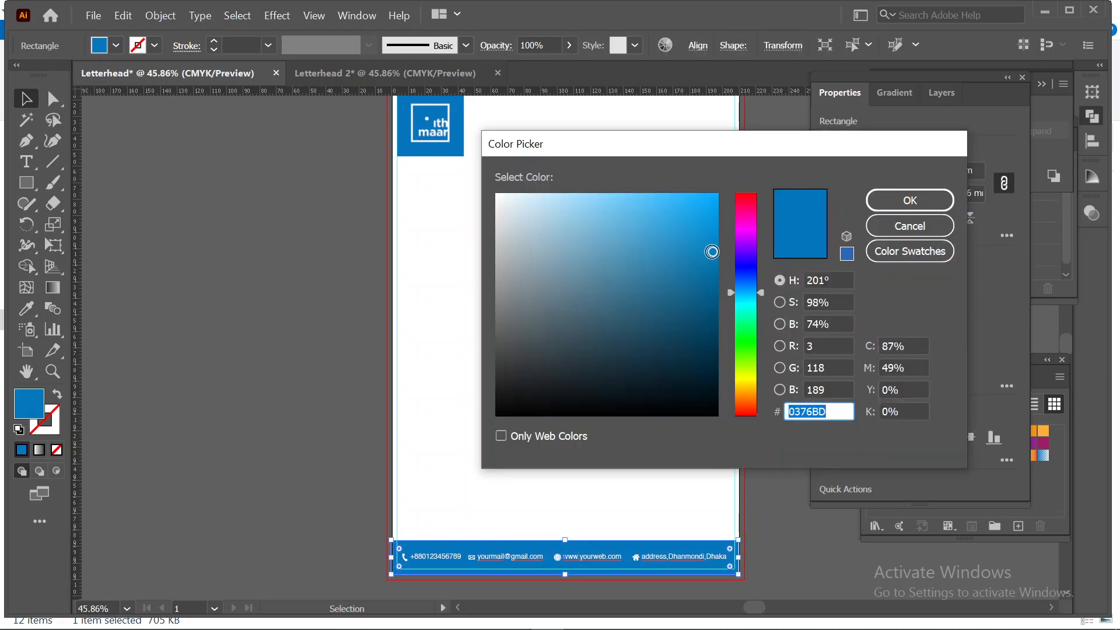
left_click_drag(712, 252, 708, 266)
left_click(905, 200)
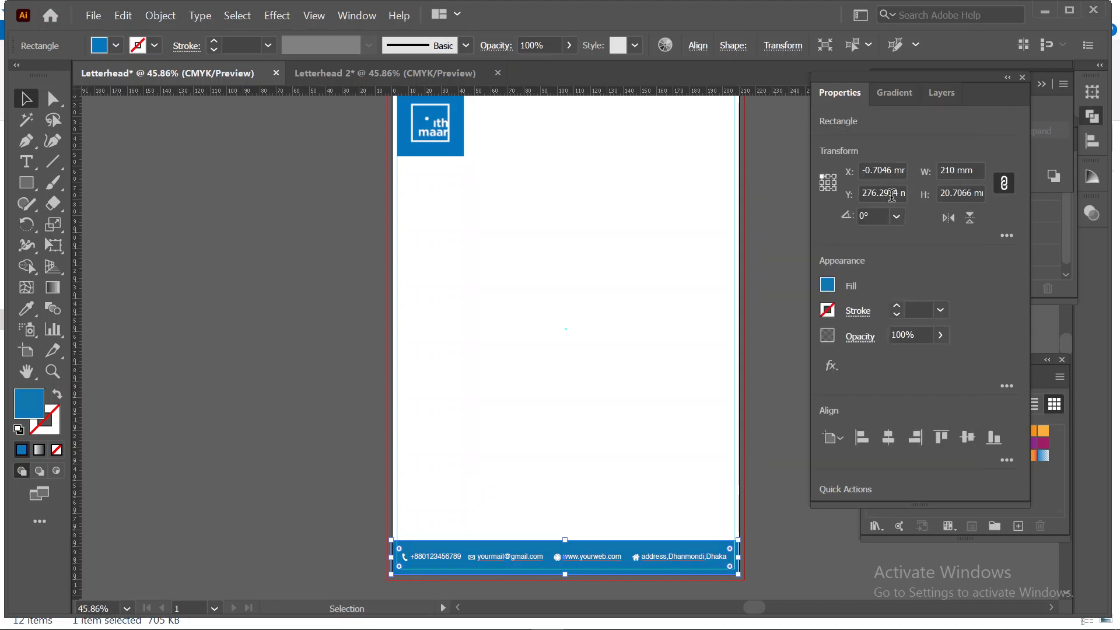
left_click(317, 268)
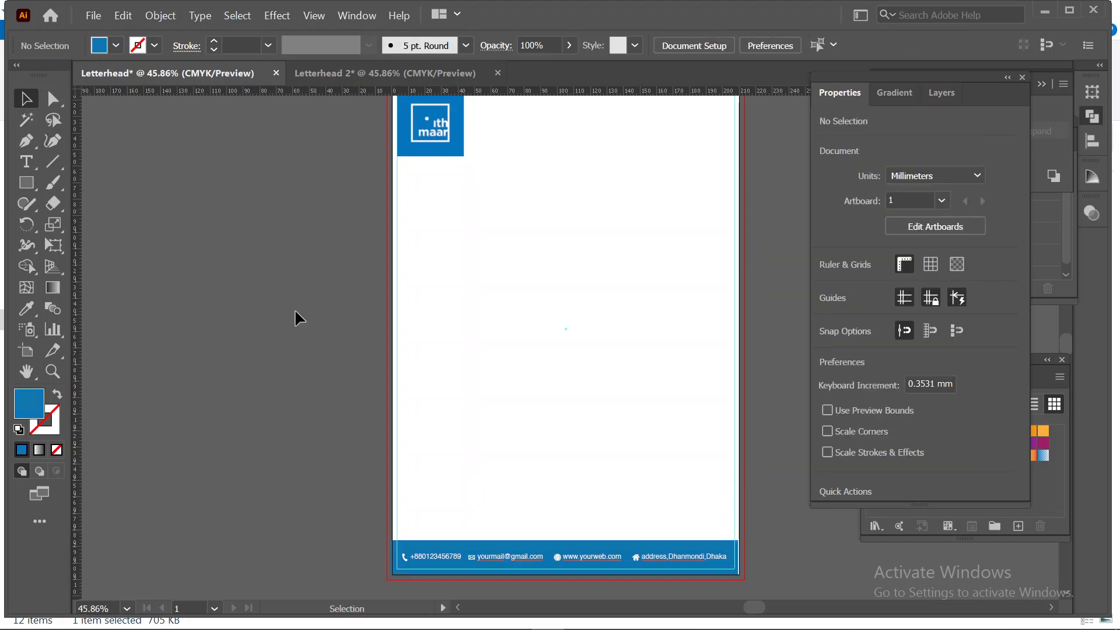
View the Letterhead 2 design once more and minimize Illustrator to return to the Downloads folder
scroll(295, 313, "up", 2)
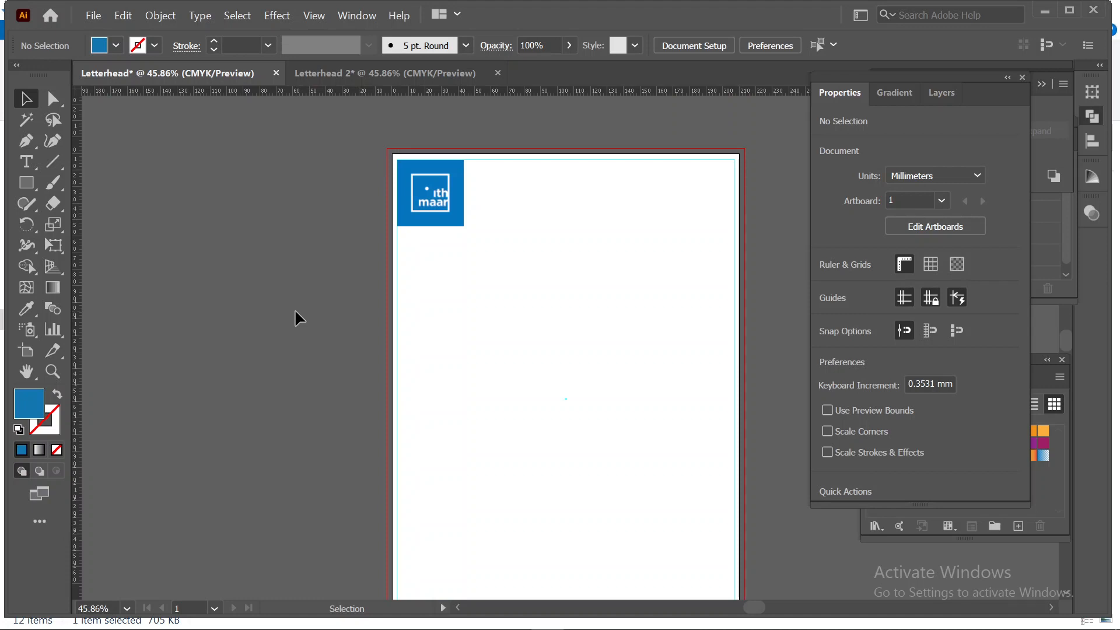
left_click(335, 71)
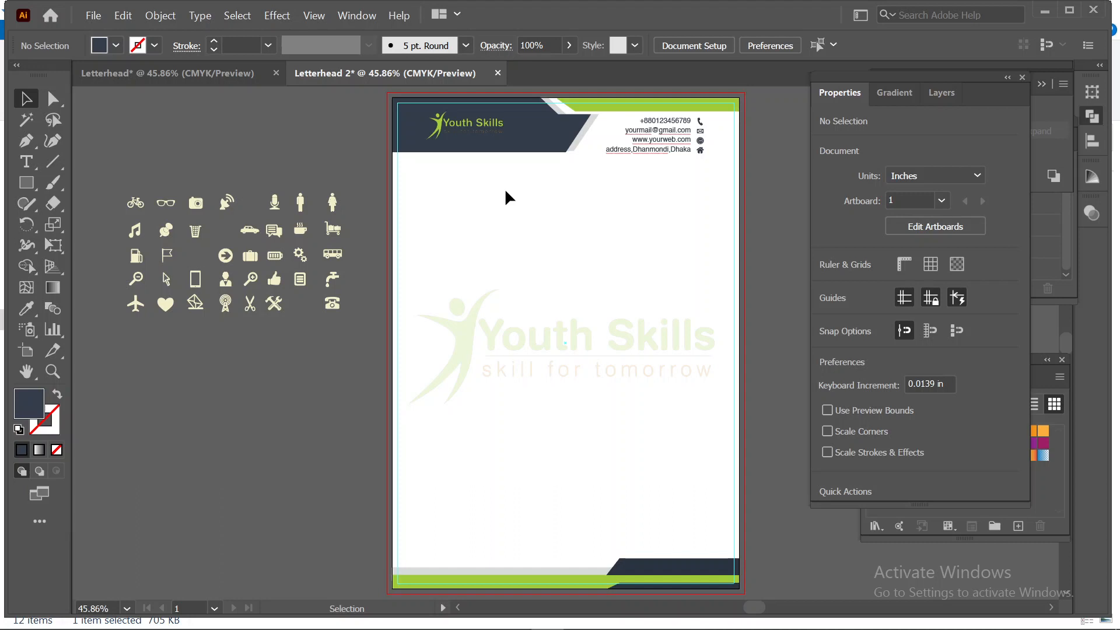
left_click(1048, 247)
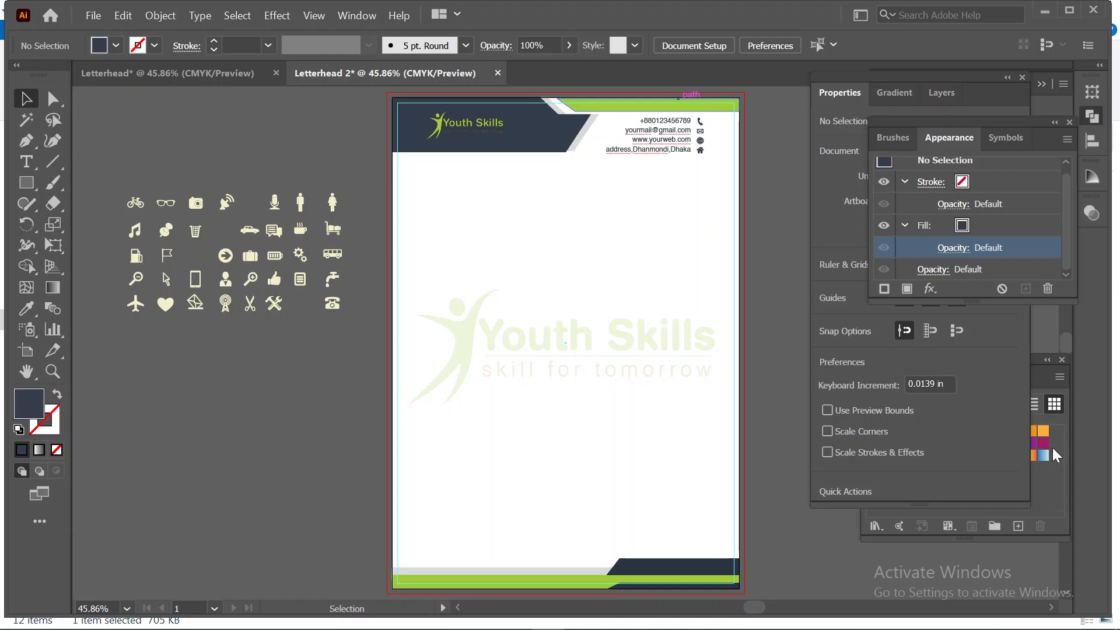
left_click(1040, 478)
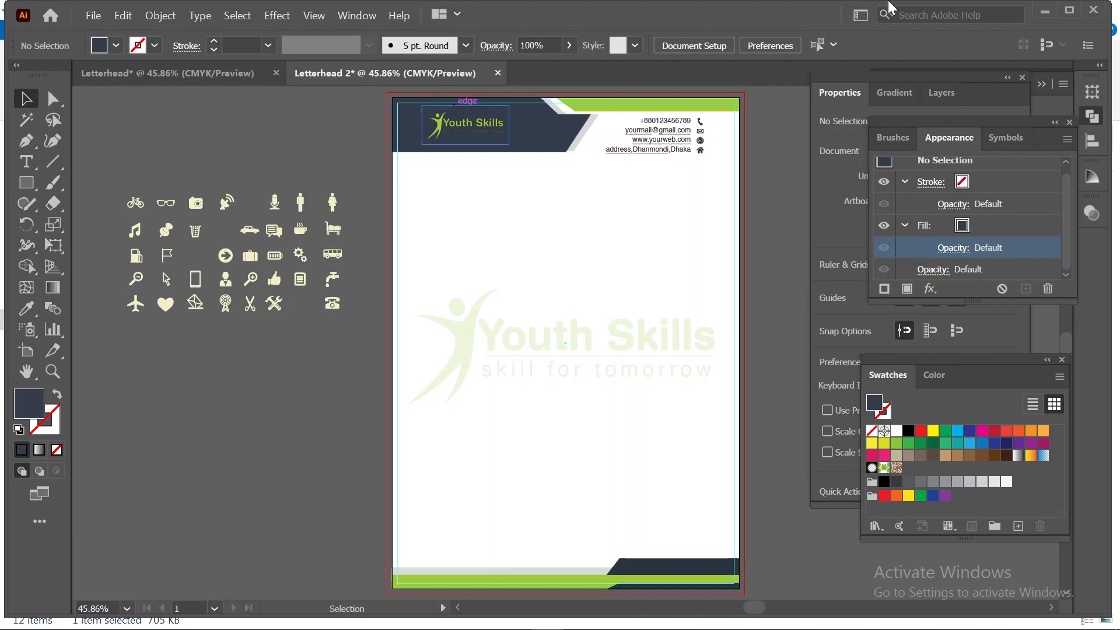
left_click(1043, 13)
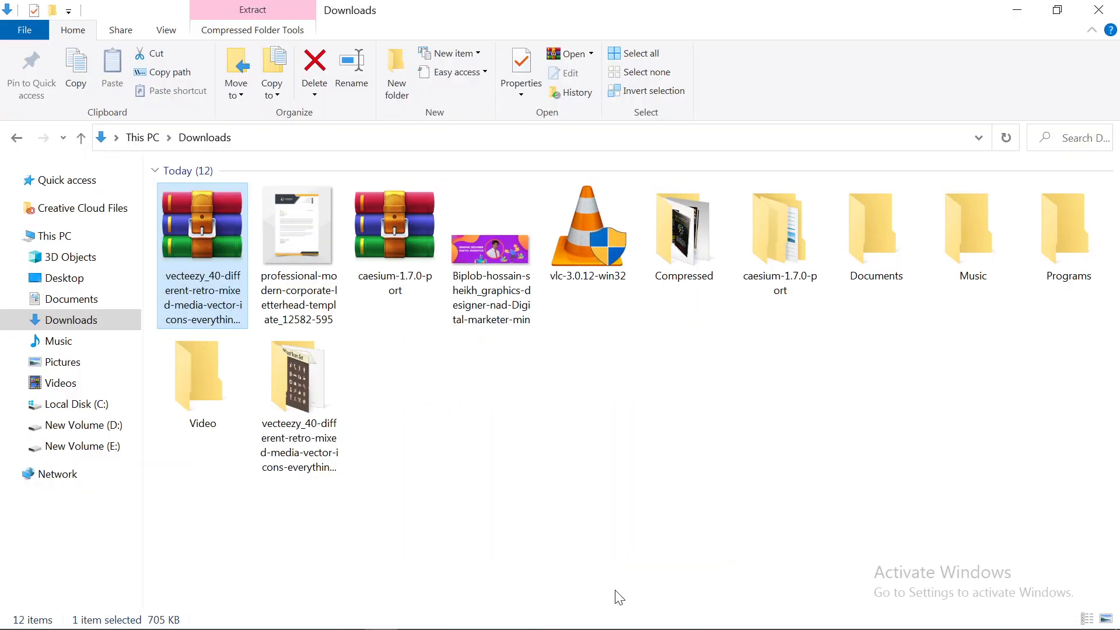